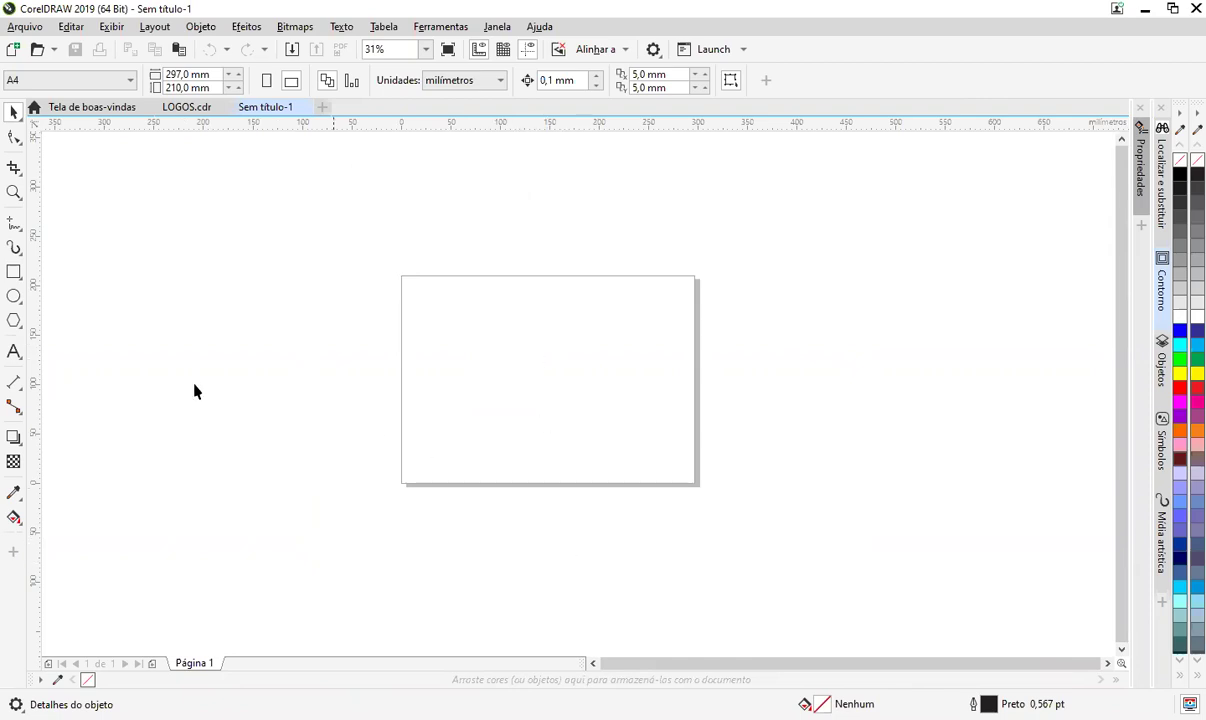
# - Add the artistic text "COREL" on the page
pyautogui.click(14, 351)
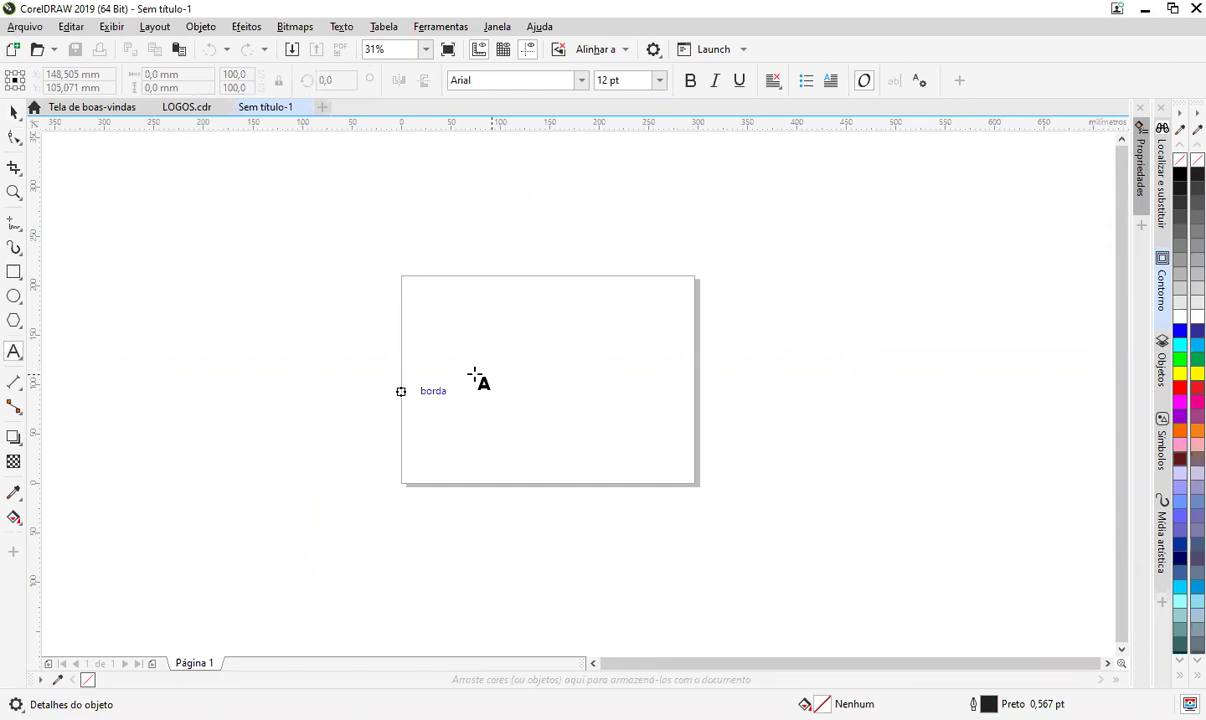
pyautogui.scroll(4, 470, 378)
pyautogui.click(468, 375)
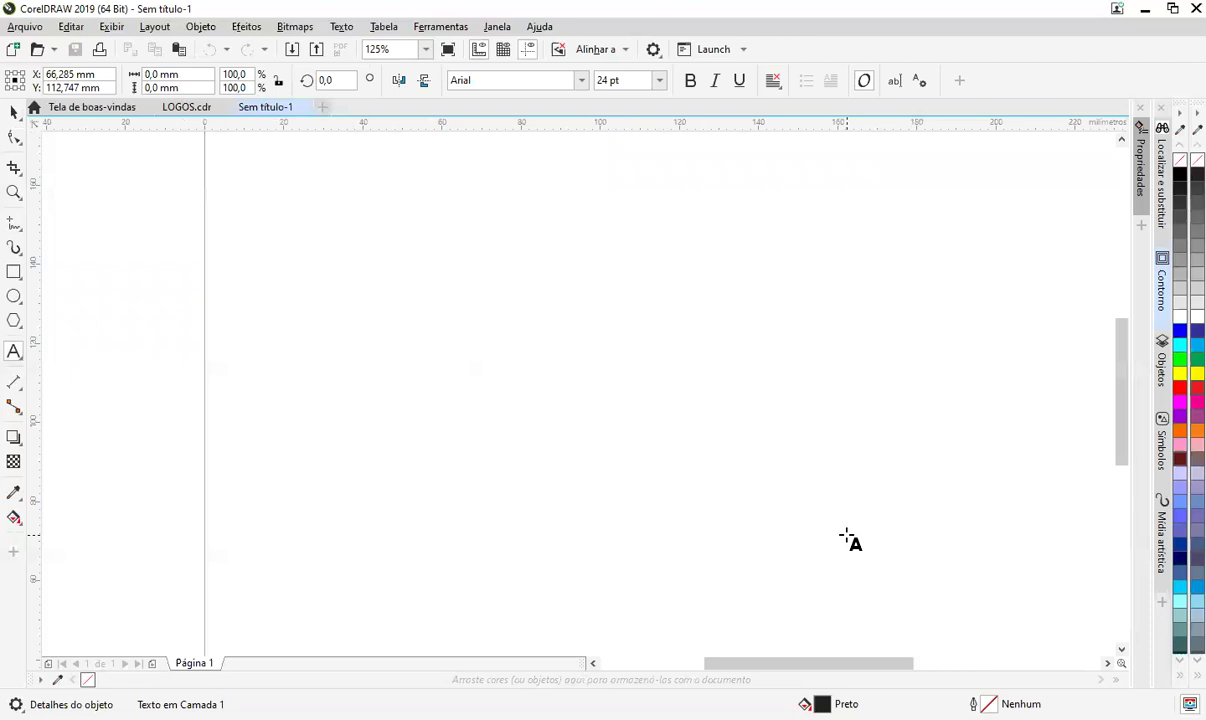
pyautogui.write('COREL')
pyautogui.hotkey('ctrl', 'space')
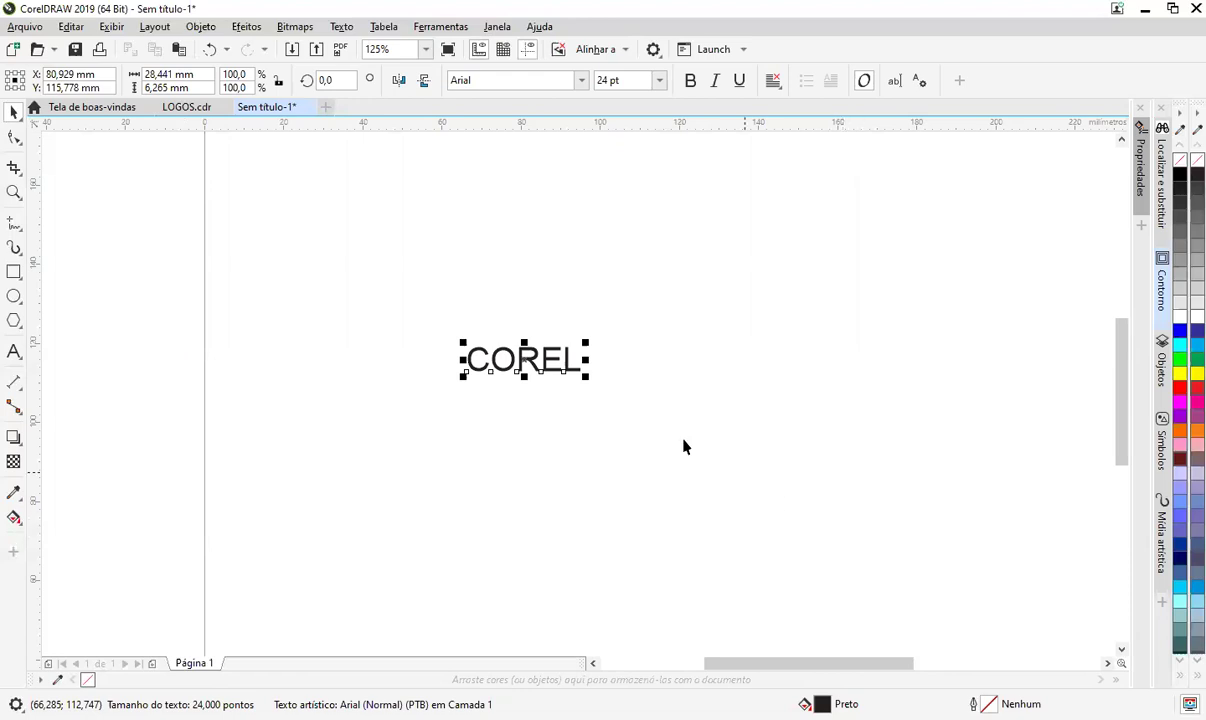
# - Enlarge the COREL text to about 68 pt and move it slightly up and to the left on the page
pyautogui.moveTo(586, 379); pyautogui.dragTo(770, 498)
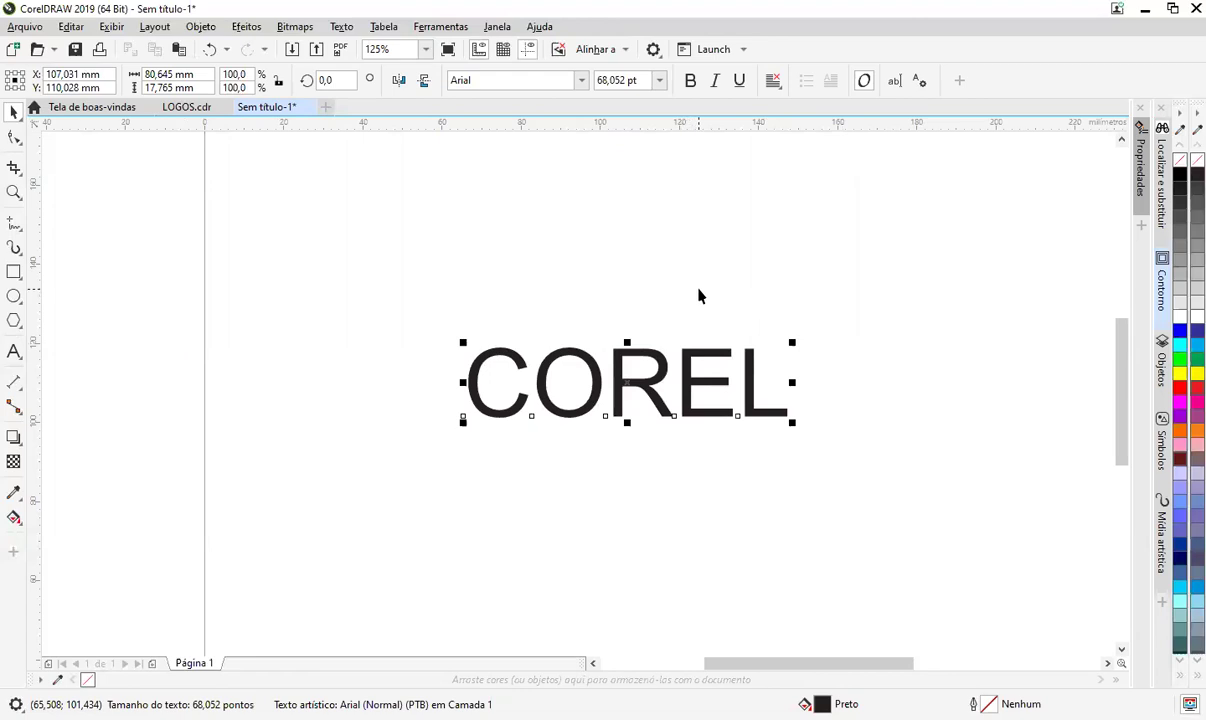
pyautogui.moveTo(660, 375); pyautogui.dragTo(607, 331)
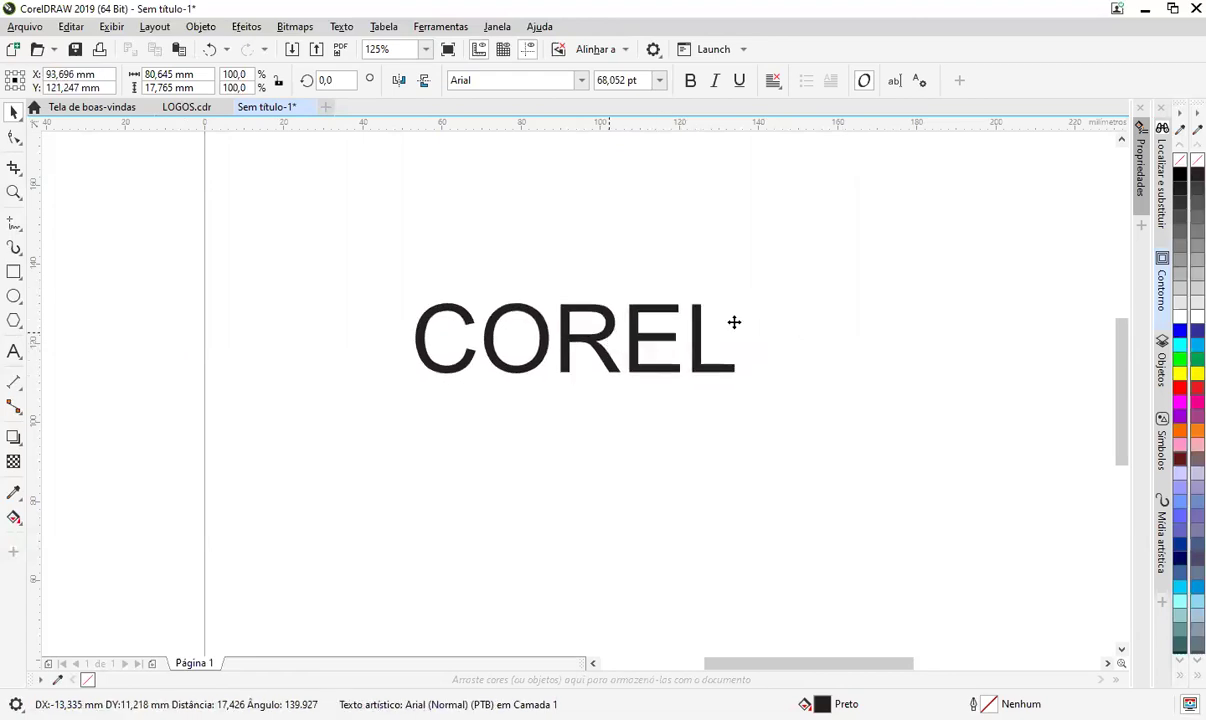
pyautogui.click(802, 420)
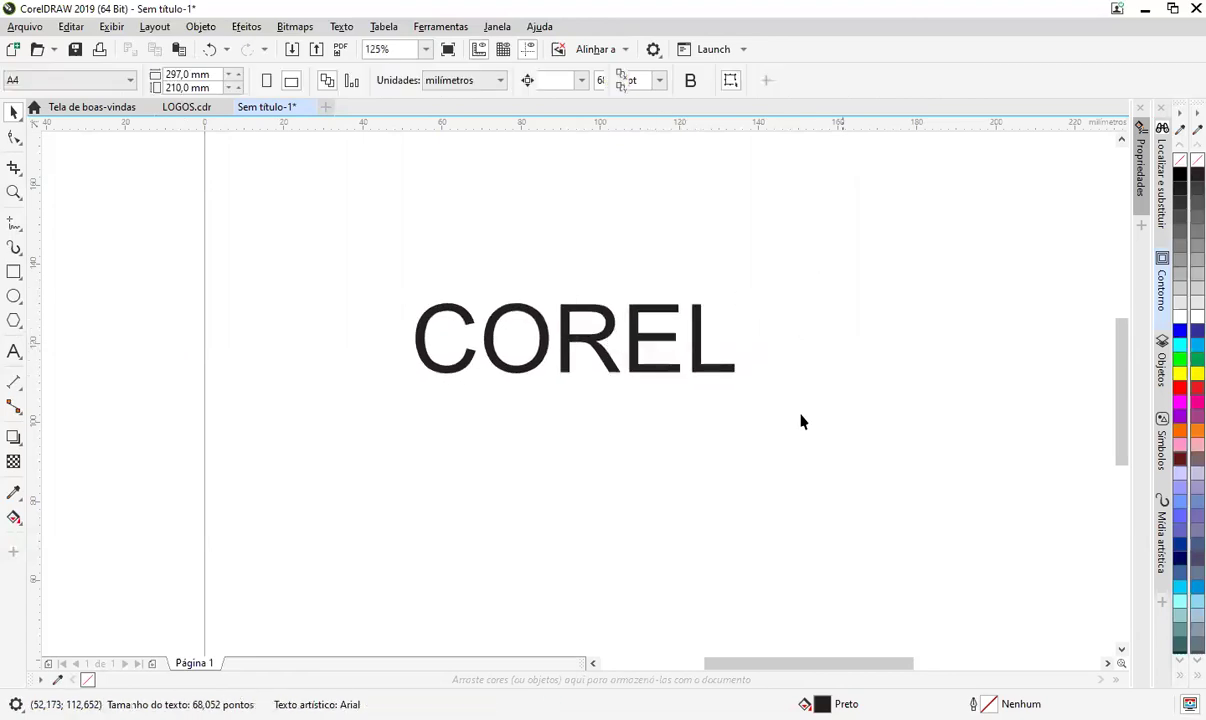
pyautogui.click(711, 377)
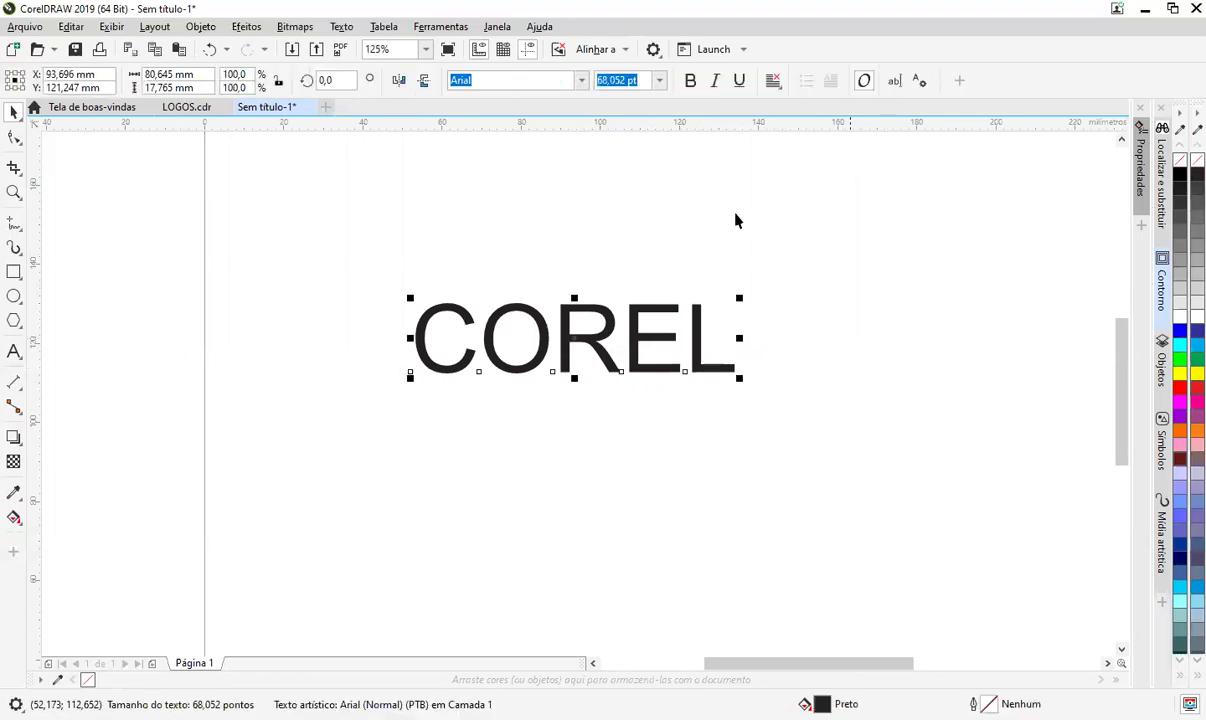
# - Change the COREL text's font to Futura Md BT Bold and move the word lower and to the right on the page
pyautogui.click(582, 81)
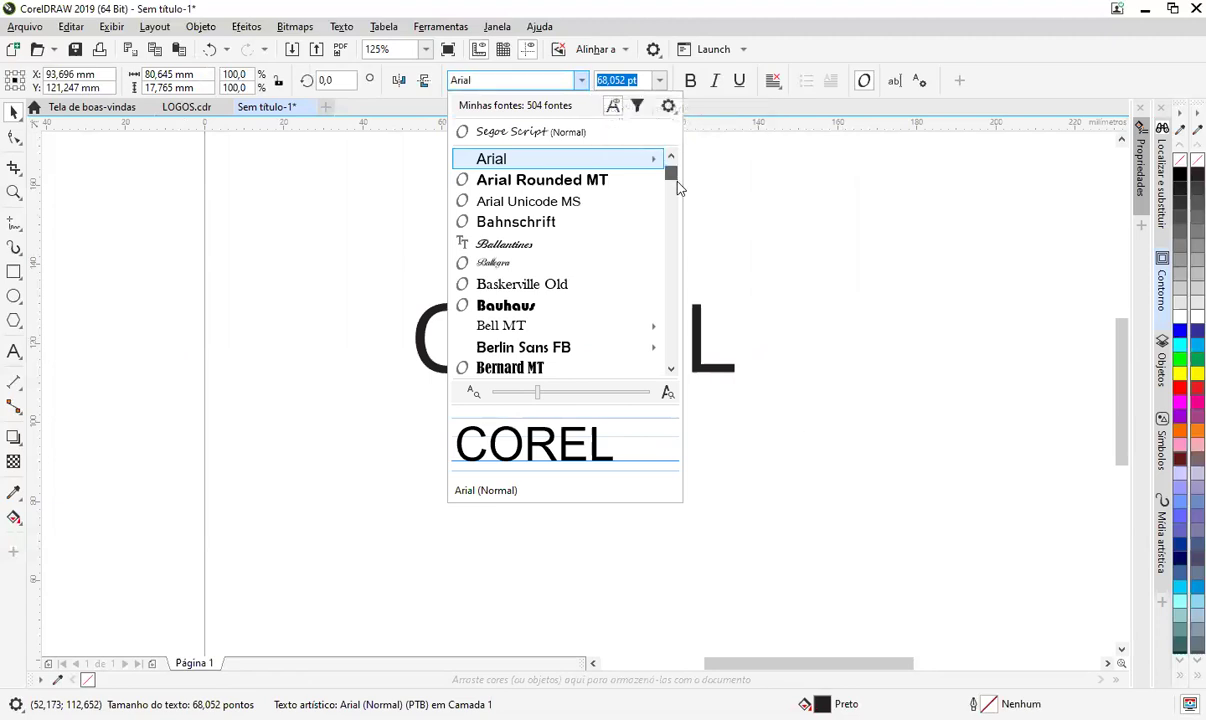
pyautogui.scroll(-4, 676, 205)
pyautogui.scroll(-5, 676, 210)
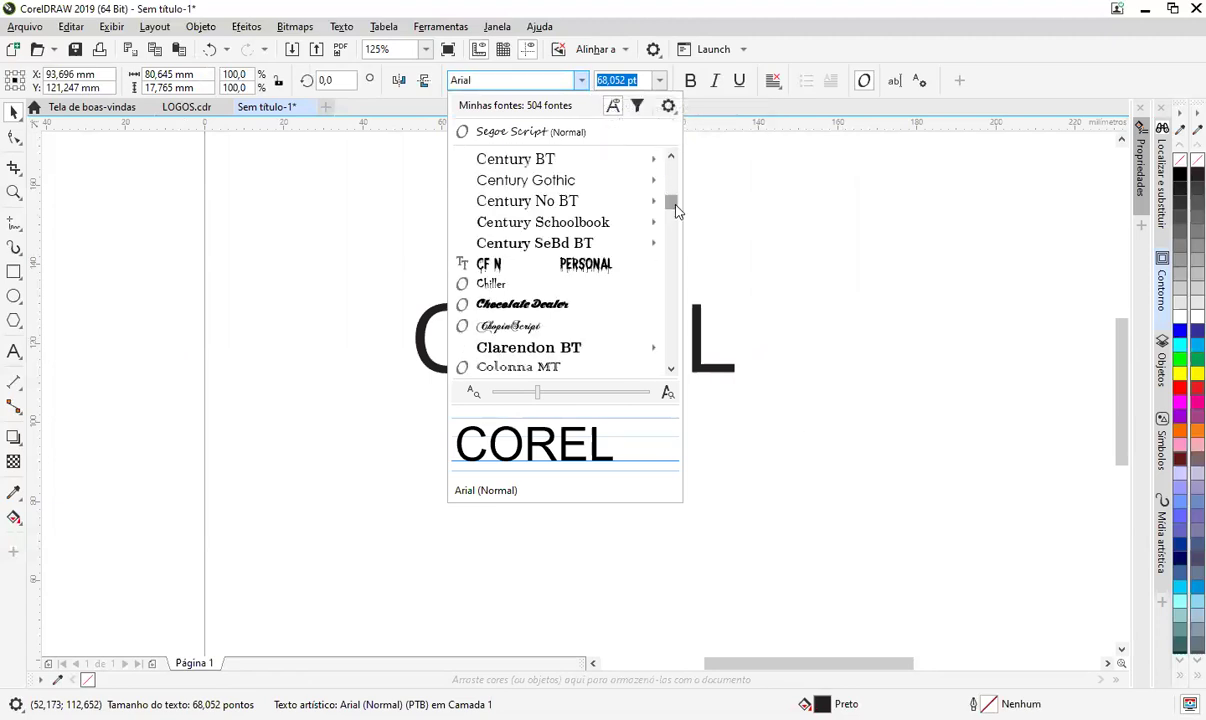
pyautogui.scroll(-8, 675, 235)
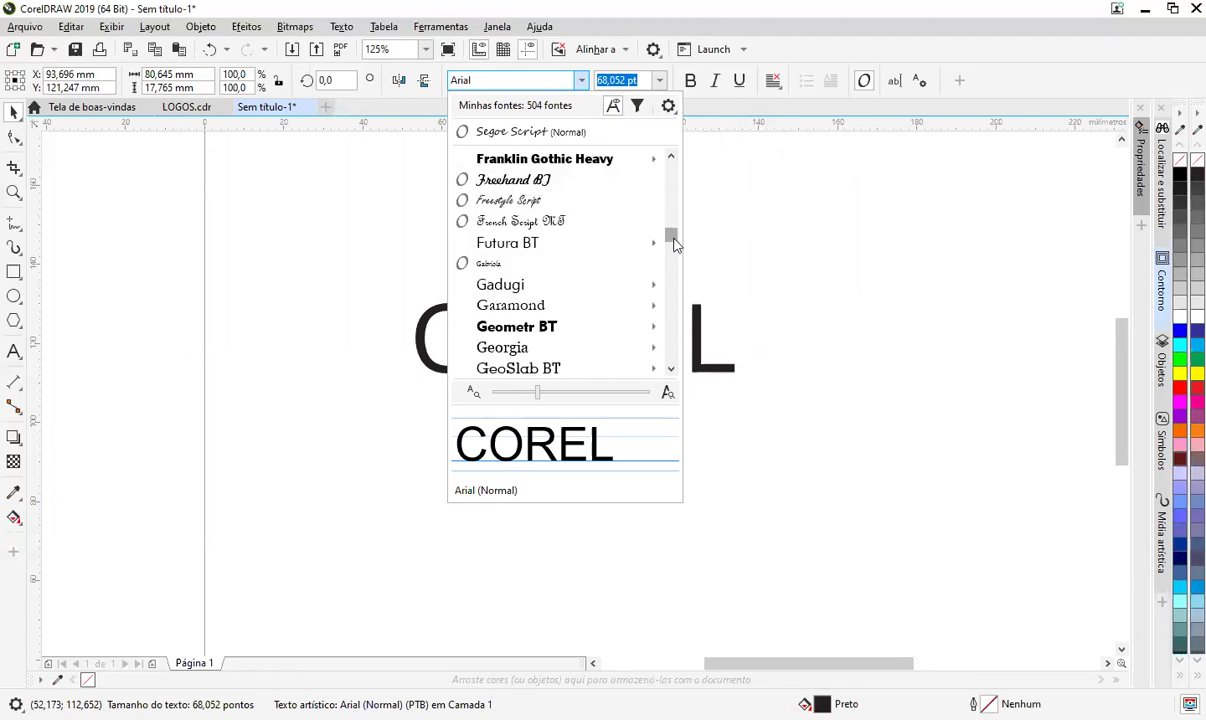
pyautogui.moveTo(644, 251)
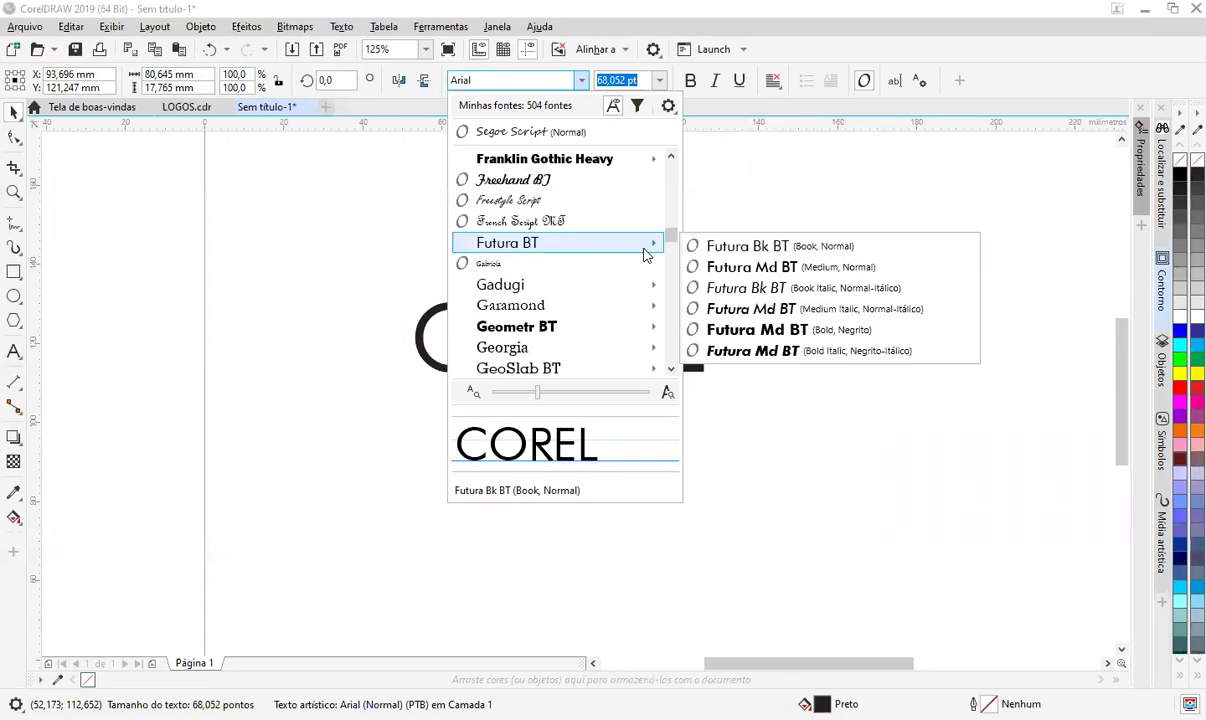
pyautogui.click(752, 330)
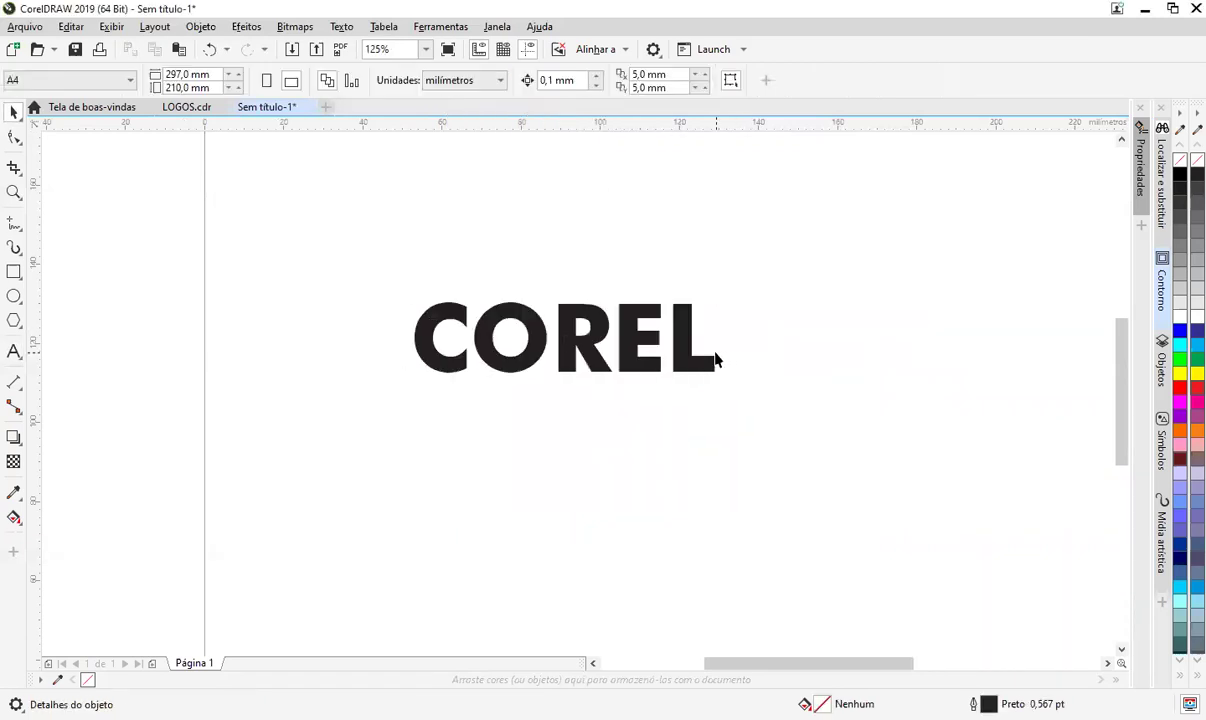
pyautogui.moveTo(673, 345); pyautogui.dragTo(735, 437)
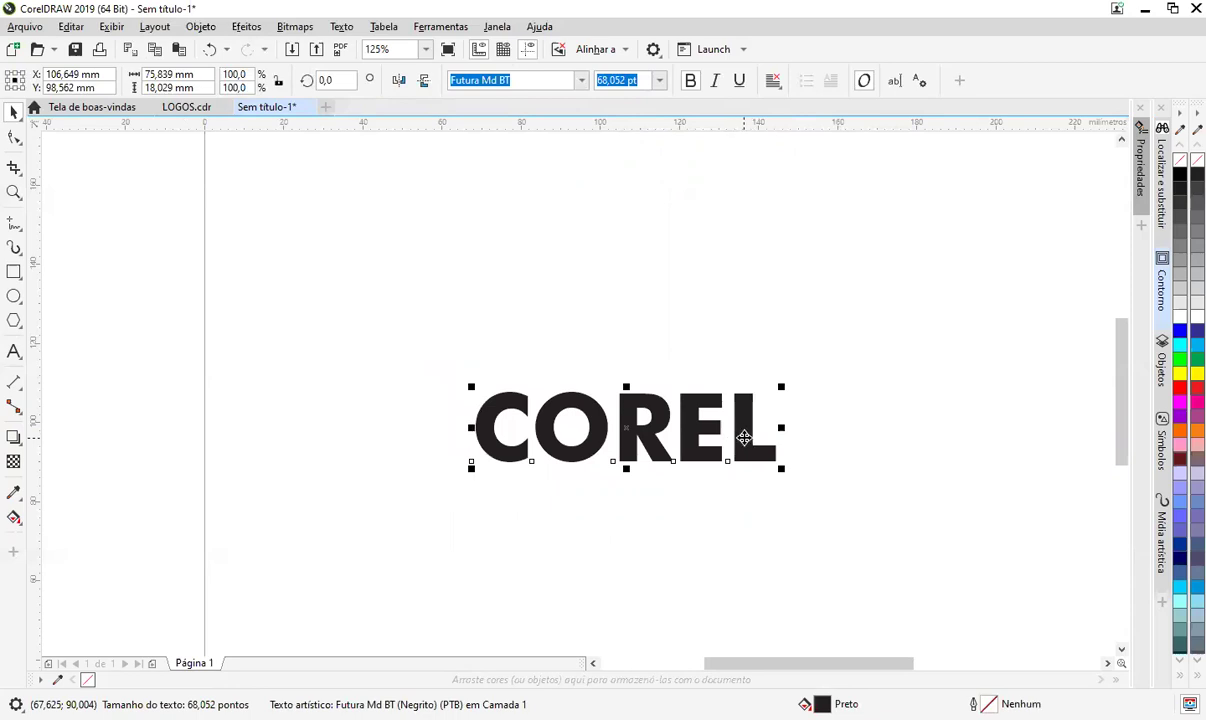
# - Try adding "JAN" at the end of the COREL text and remove those letters again
pyautogui.doubleClick(744, 437)
pyautogui.write('JAN')
pyautogui.press('BackSpace')
pyautogui.press('BackSpace')
pyautogui.press('BackSpace')
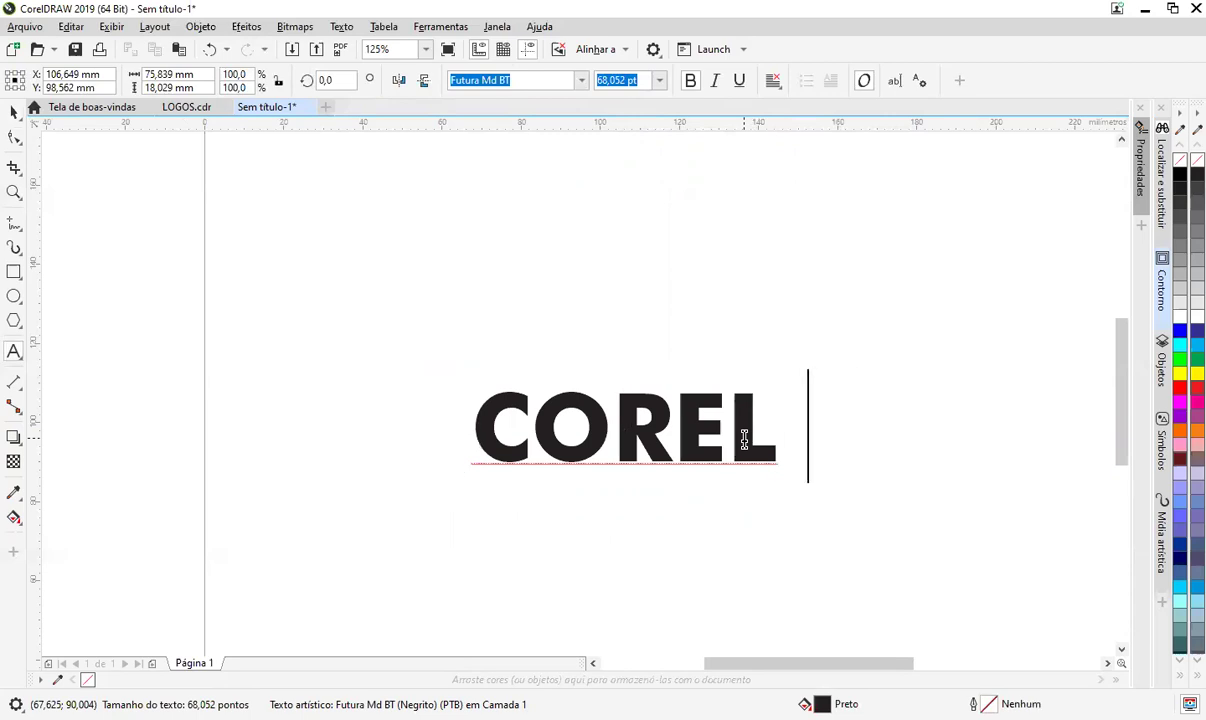
pyautogui.press('Escape')
pyautogui.press('Escape')
pyautogui.click(775, 460)
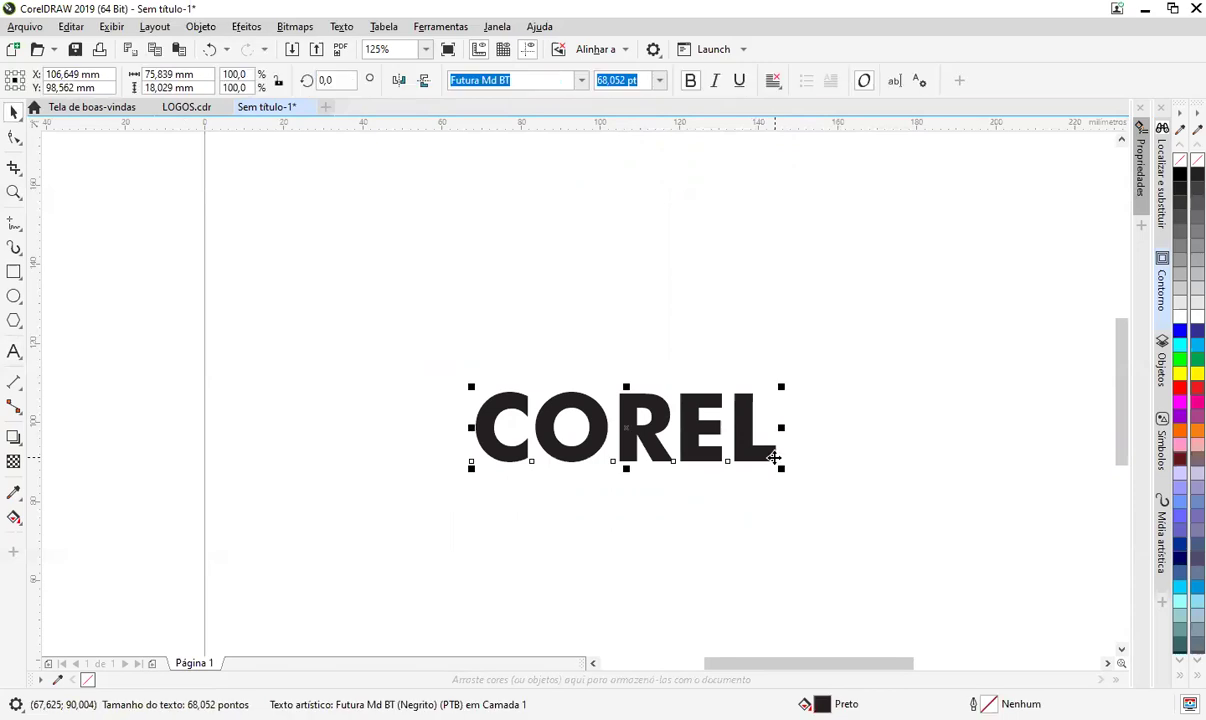
# - Convert the COREL text to curves and display its nodes with the Shape tool
pyautogui.hotkey('ctrl', 'q')
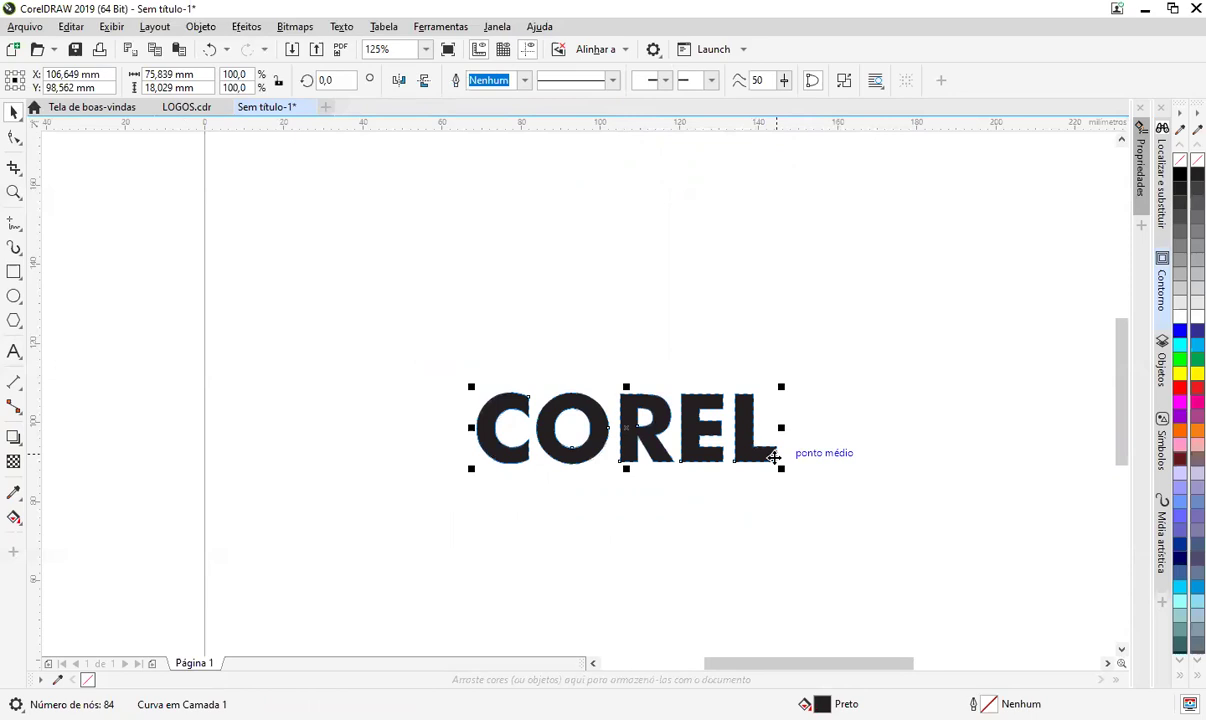
pyautogui.click(840, 457)
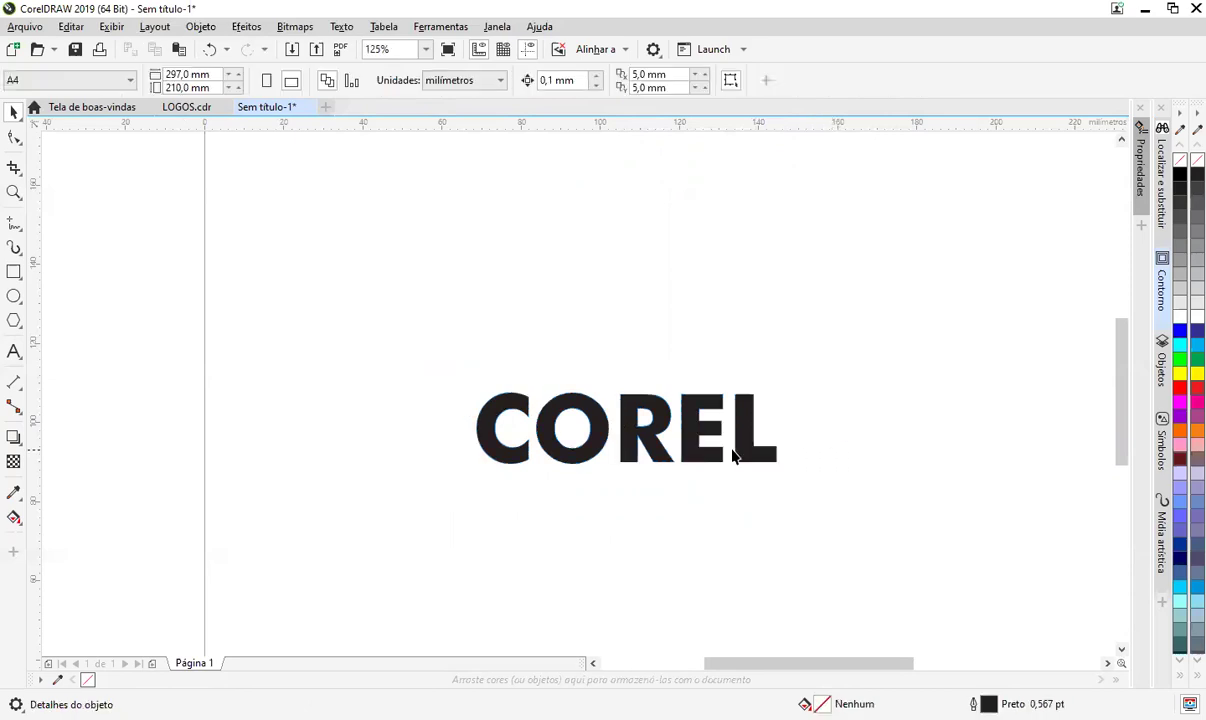
pyautogui.scroll(1, 742, 456)
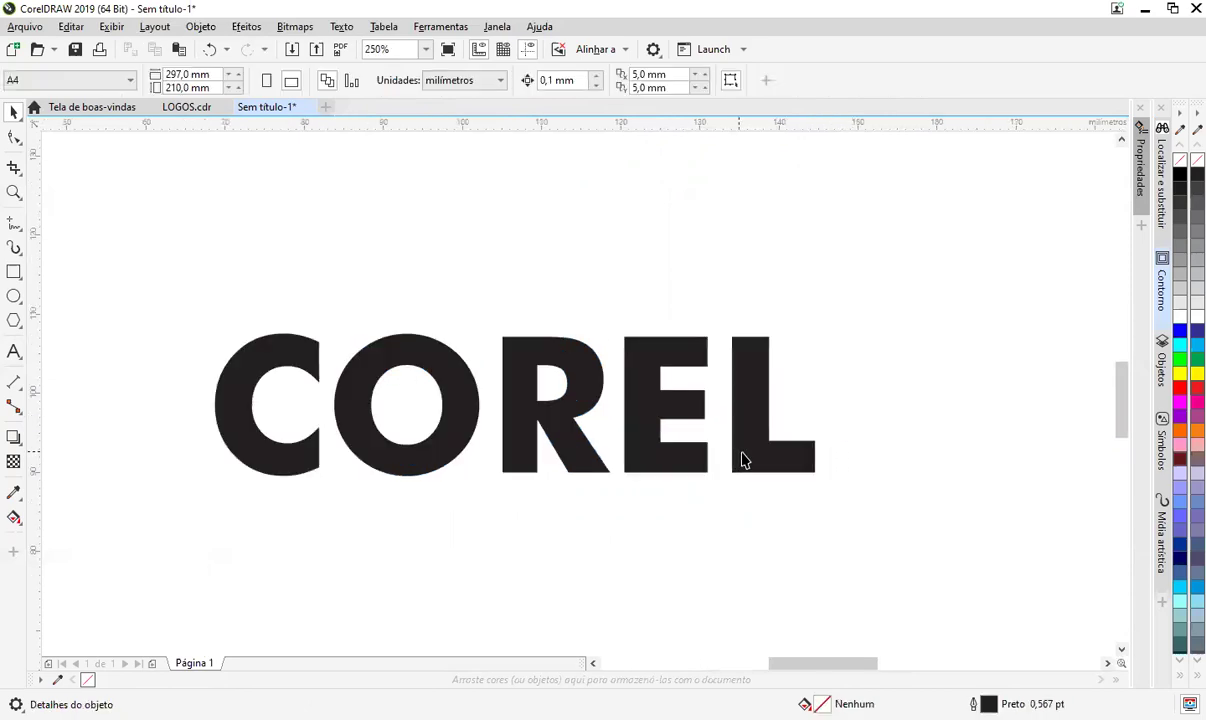
pyautogui.press('F10')
pyautogui.click(548, 420)
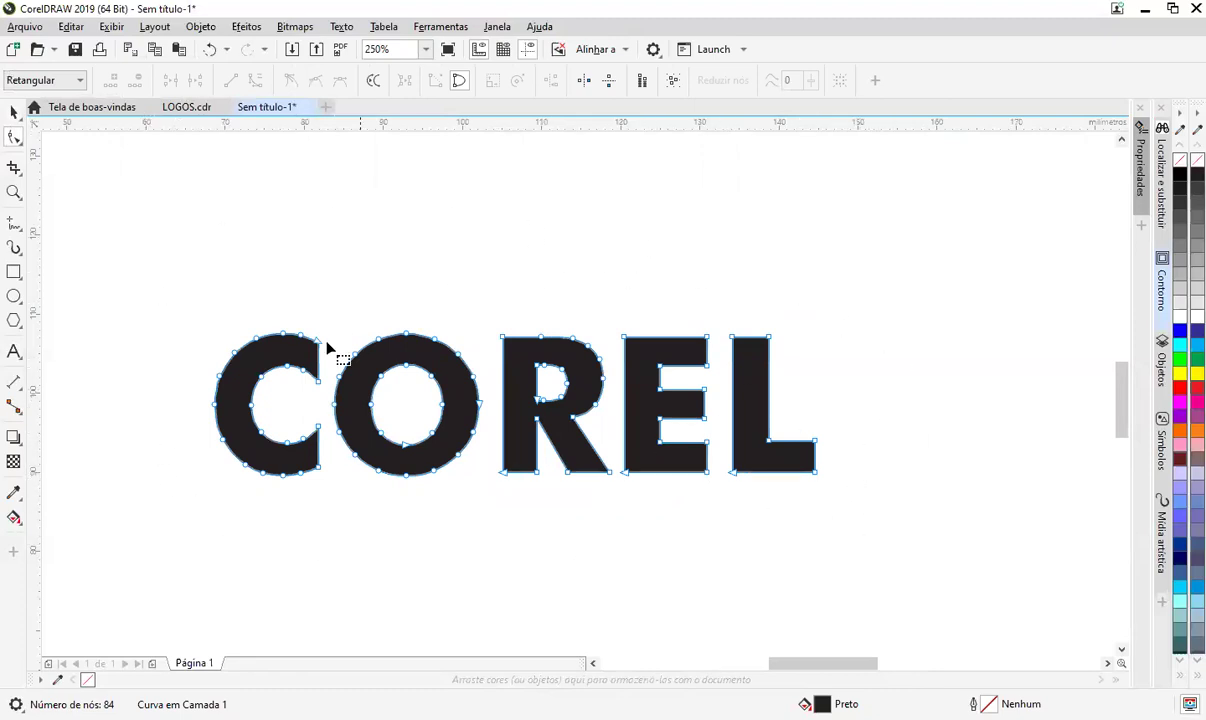
# - Examine the nodes along the outlines of the COREL letters, and undo the conversion to curves
pyautogui.scroll(5, 817, 468)
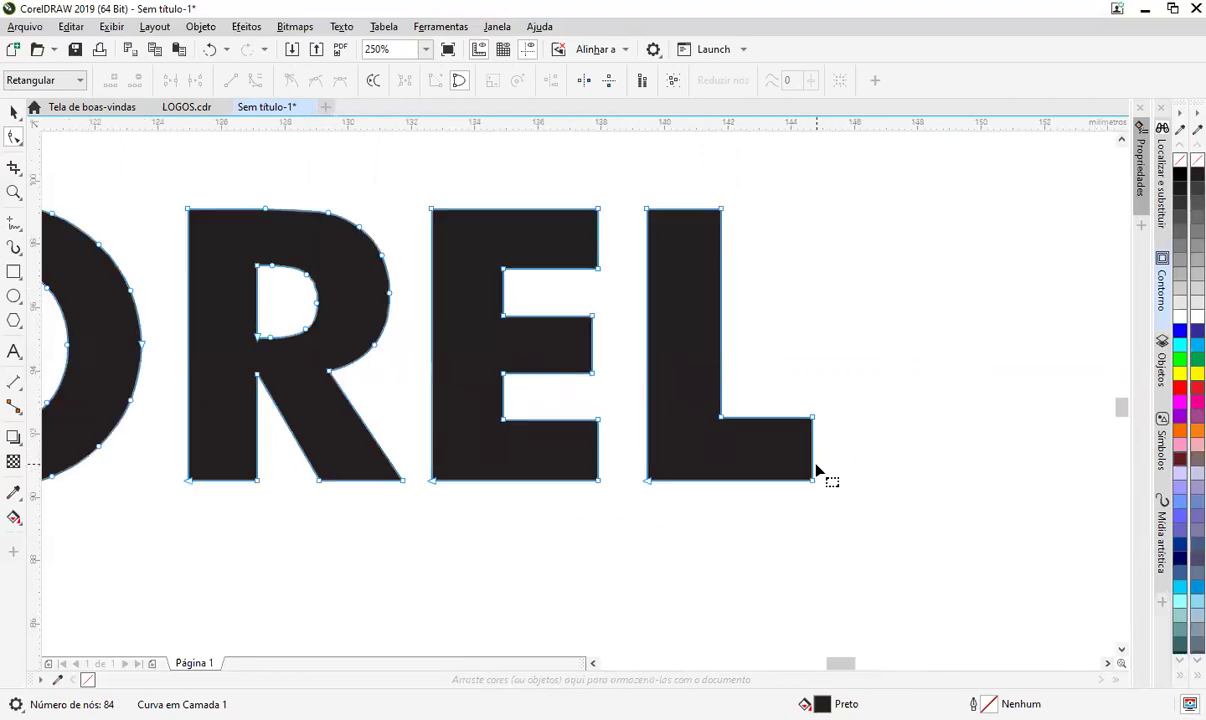
pyautogui.scroll(-4, 690, 322)
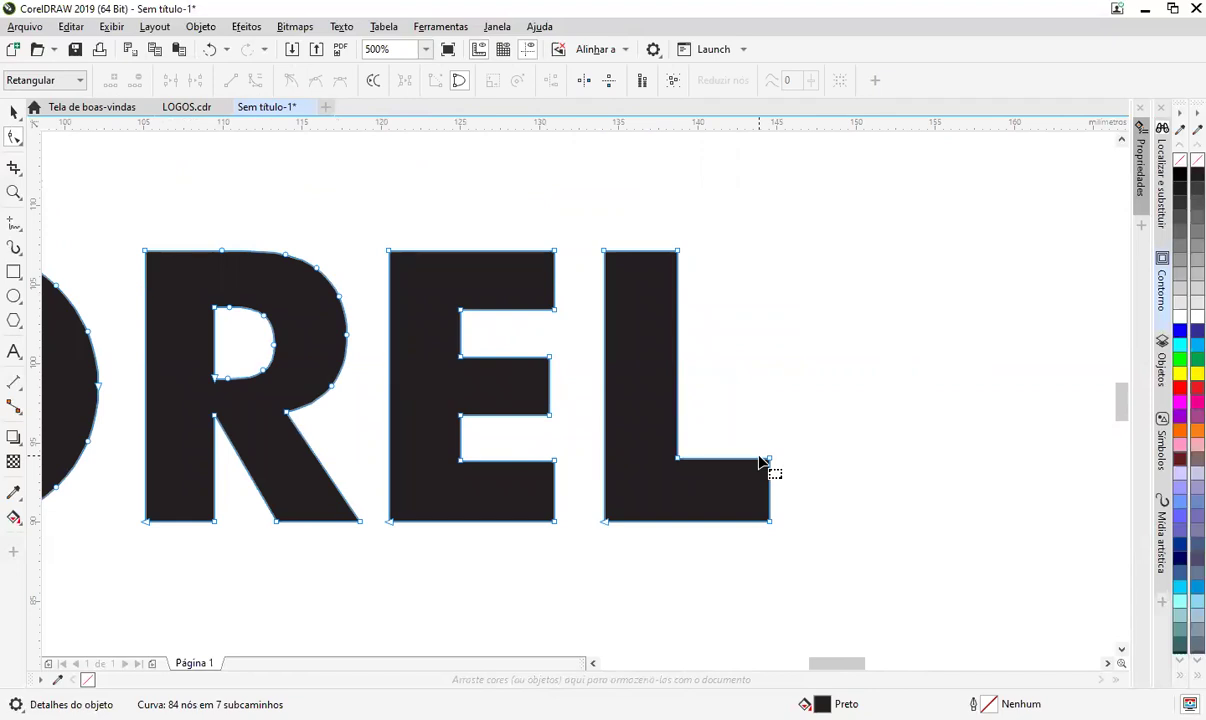
pyautogui.moveTo(700, 490); pyautogui.dragTo(821, 432)
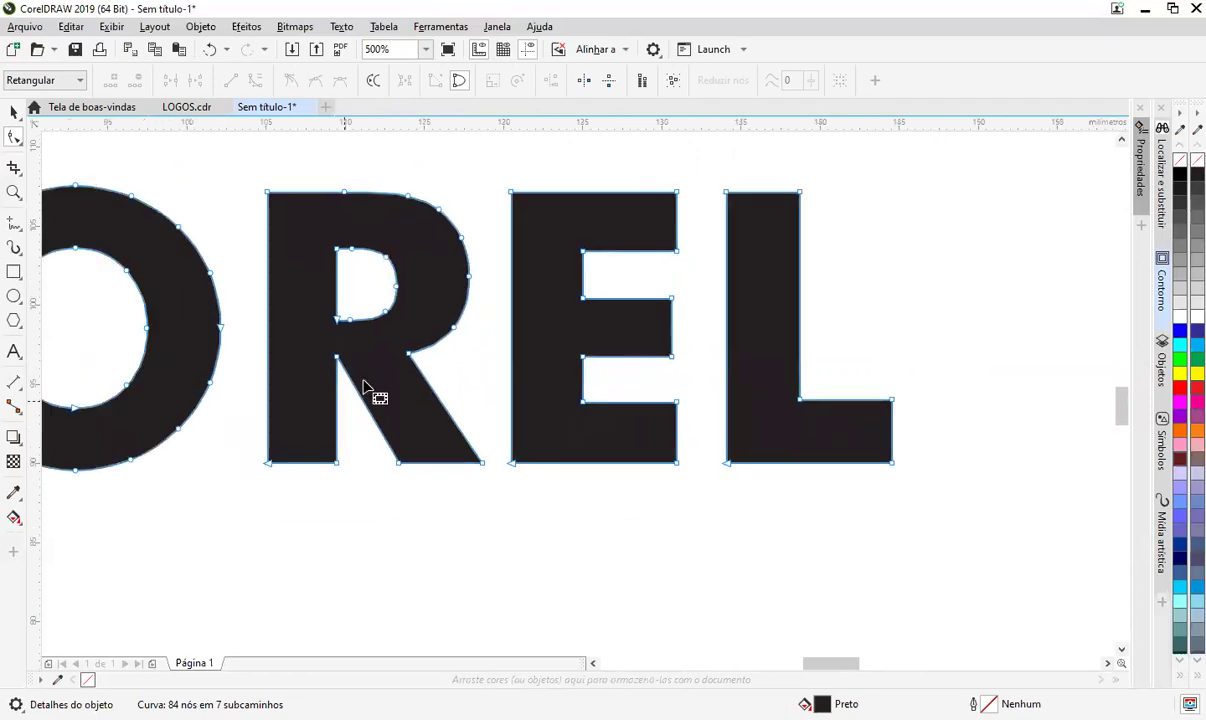
pyautogui.moveTo(397, 404); pyautogui.dragTo(657, 494)
pyautogui.moveTo(266, 415); pyautogui.dragTo(541, 408)
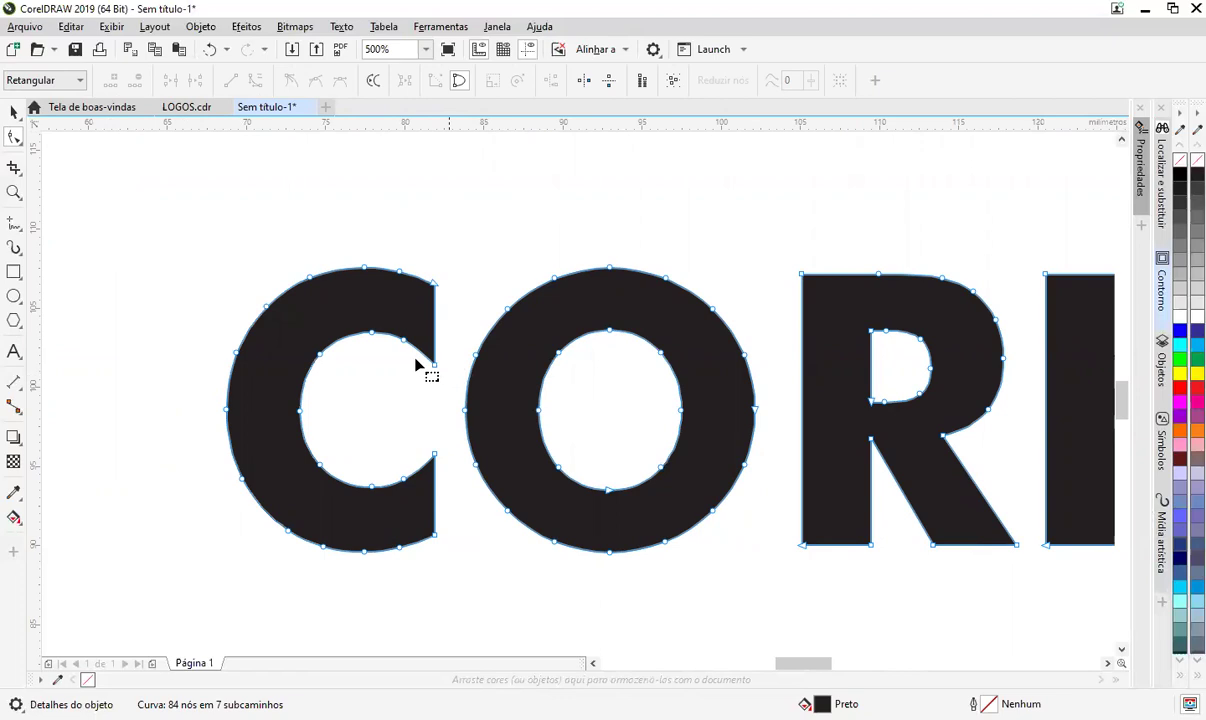
pyautogui.press('space')
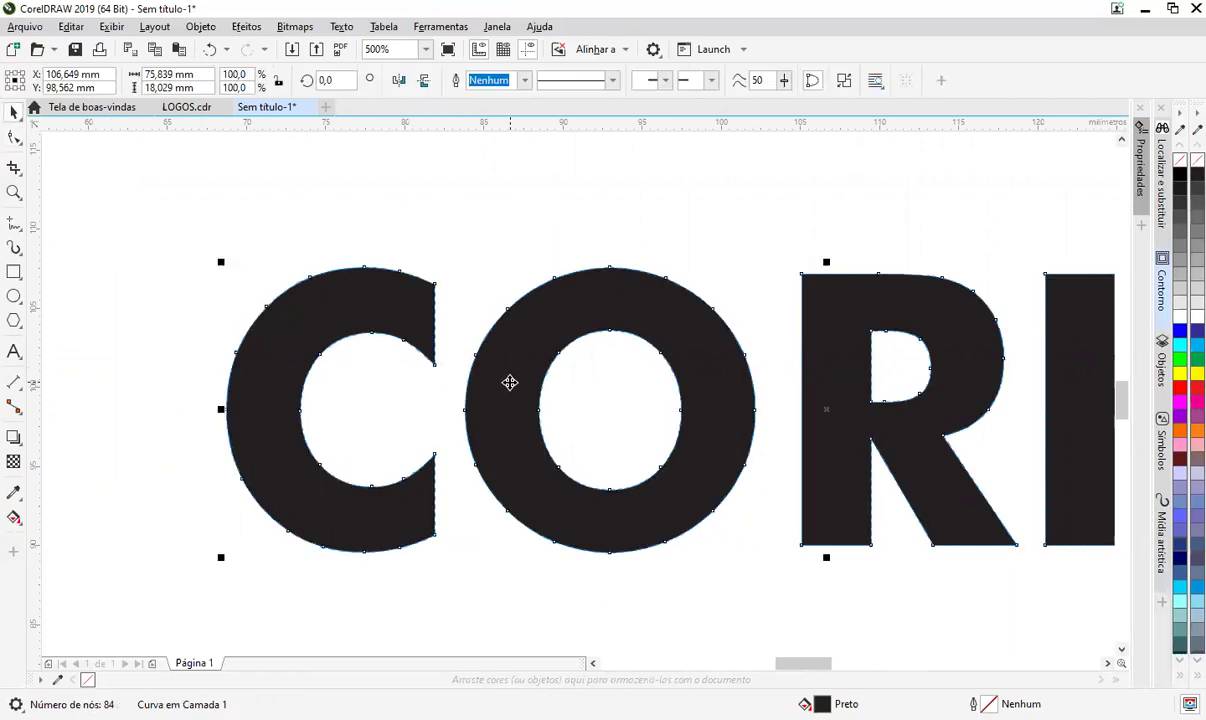
pyautogui.scroll(-4, 509, 382)
pyautogui.hotkey('ctrl', 'z')
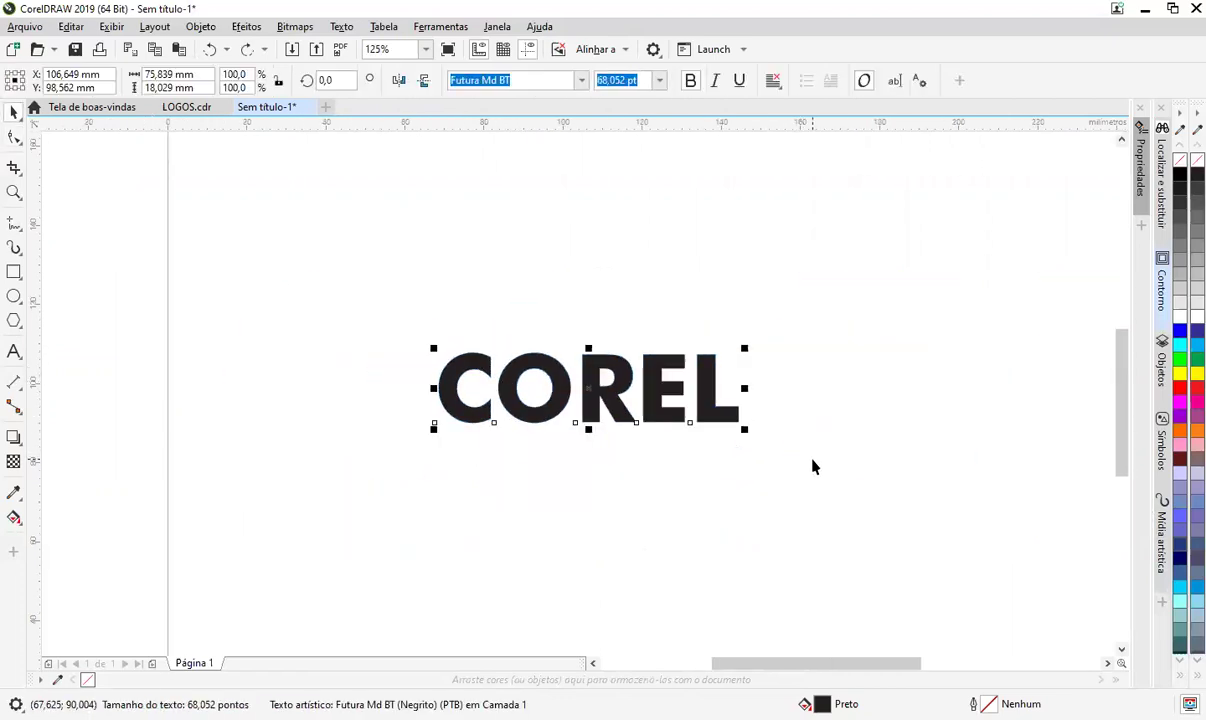
# - Break the COREL text apart into separate letters and convert them to curves
pyautogui.hotkey('ctrl', 'z')
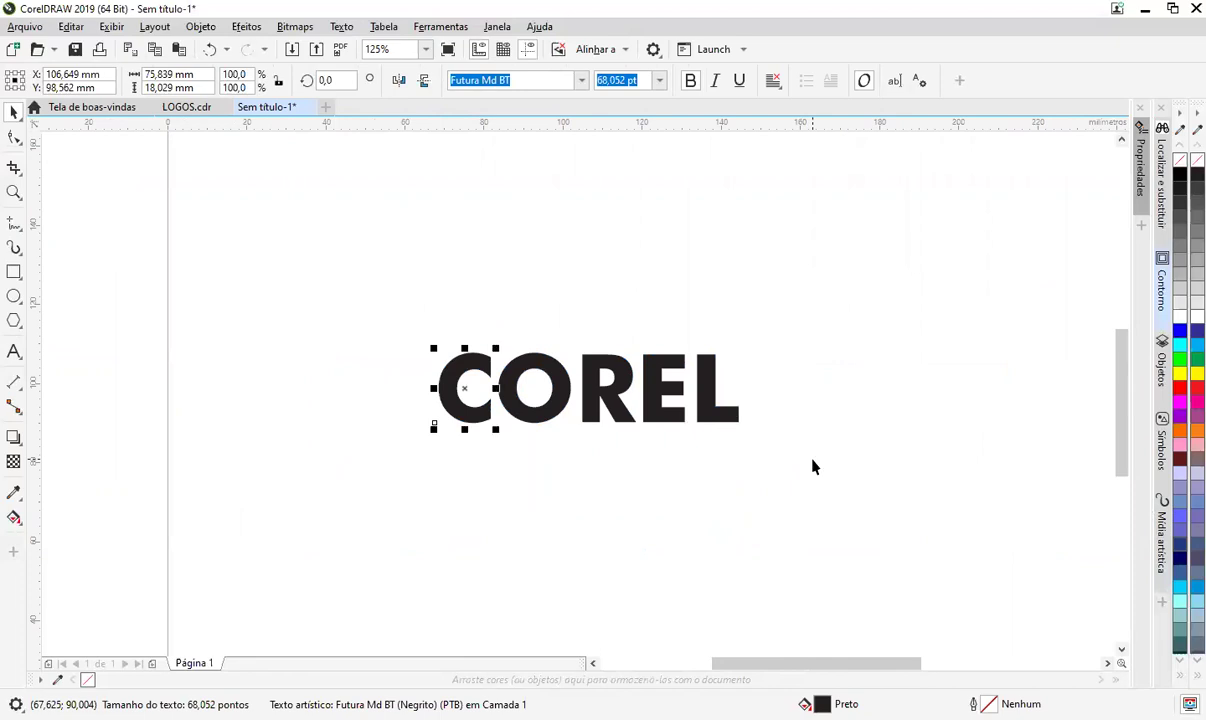
pyautogui.scroll(2, 812, 467)
pyautogui.moveTo(812, 462); pyautogui.dragTo(67, 123)
pyautogui.moveTo(695, 493); pyautogui.dragTo(736, 522)
pyautogui.moveTo(783, 507); pyautogui.dragTo(70, 196)
pyautogui.click(484, 487)
pyautogui.moveTo(100, 409); pyautogui.dragTo(455, 479)
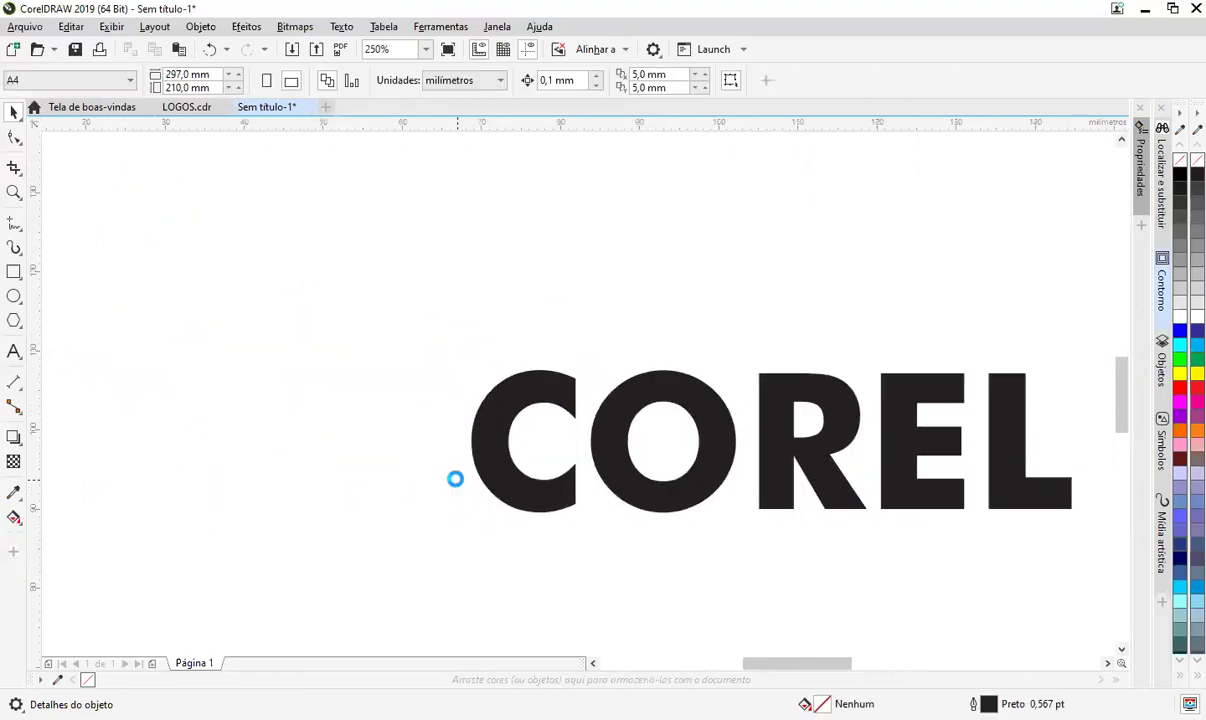
# - Move the letter O to the left so that it overlaps the open side of the C
pyautogui.click(627, 465)
pyautogui.click(526, 390)
pyautogui.click(562, 405)
pyautogui.click(598, 420)
pyautogui.click(520, 399)
pyautogui.click(630, 488)
pyautogui.click(528, 445)
pyautogui.scroll(2, 529, 441)
pyautogui.moveTo(686, 427); pyautogui.dragTo(588, 438)
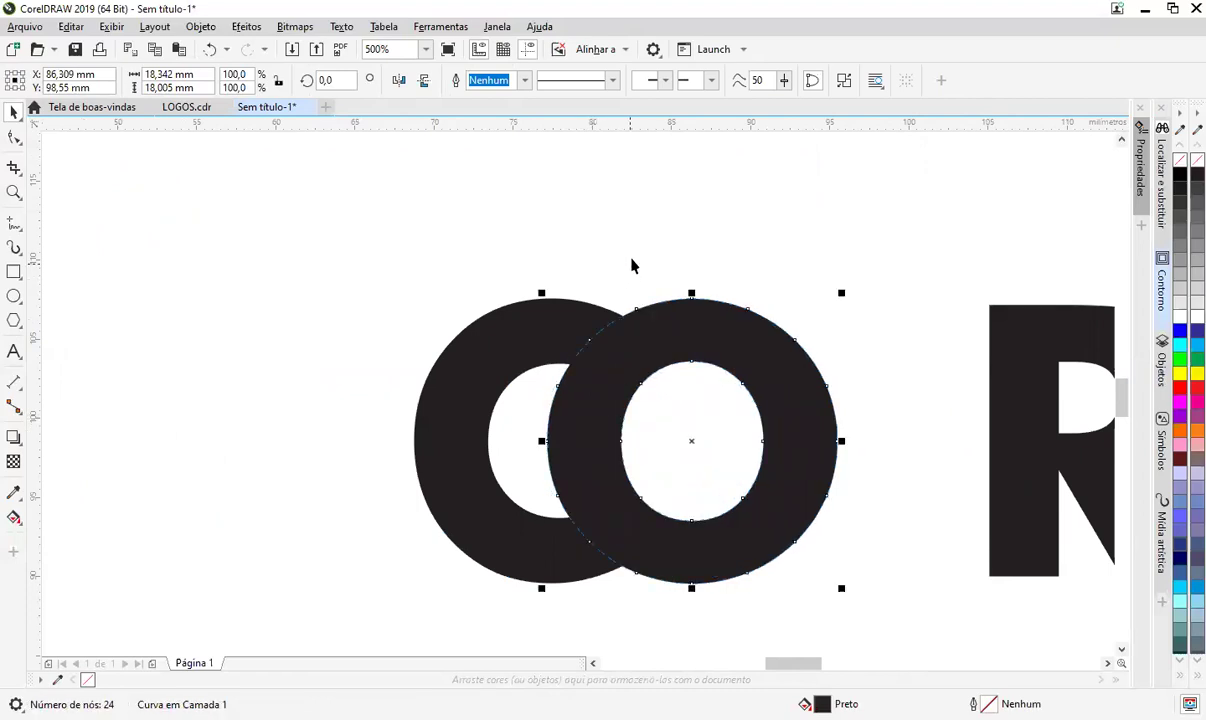
pyautogui.click(638, 249)
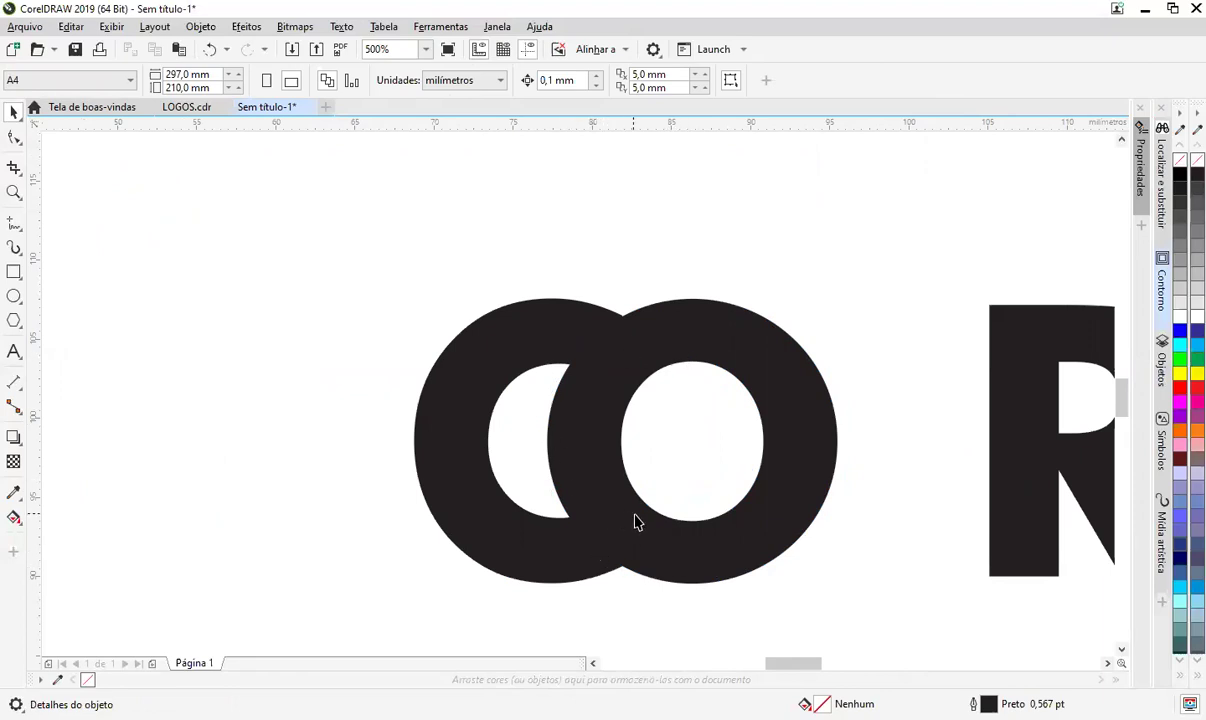
# - Try to apply a one-step inside contour with a 3,54 mm offset to the letter O
pyautogui.click(615, 375)
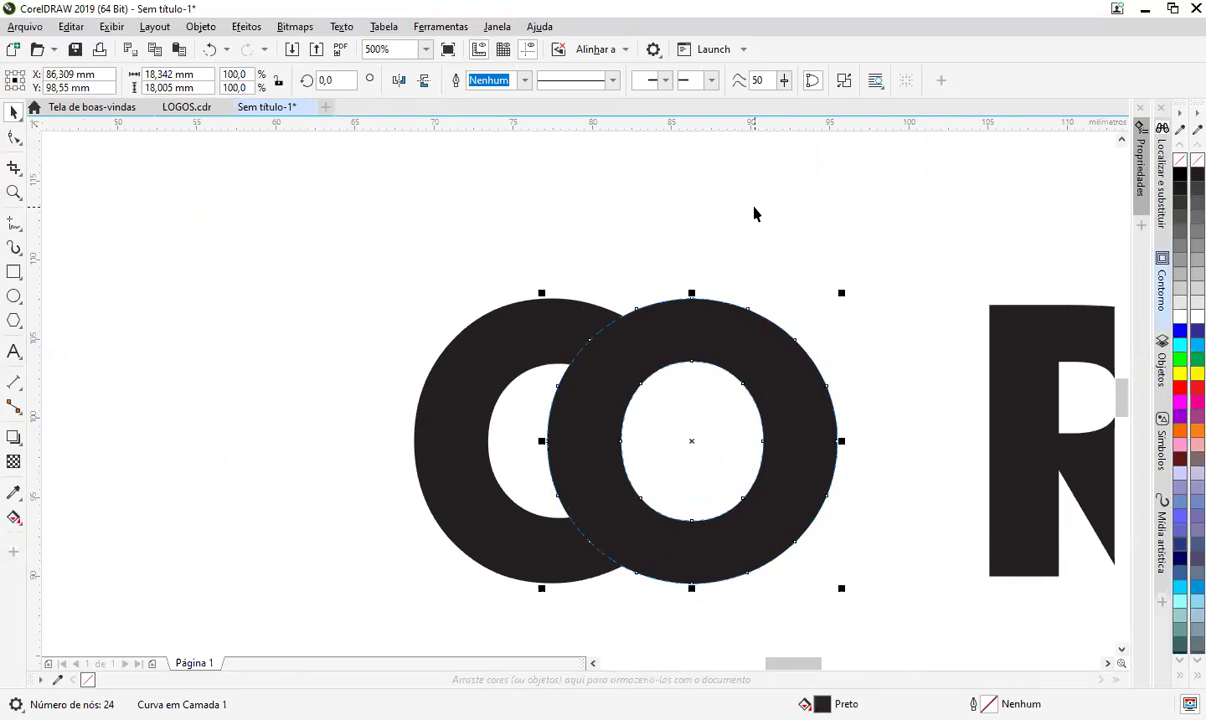
pyautogui.click(1166, 287)
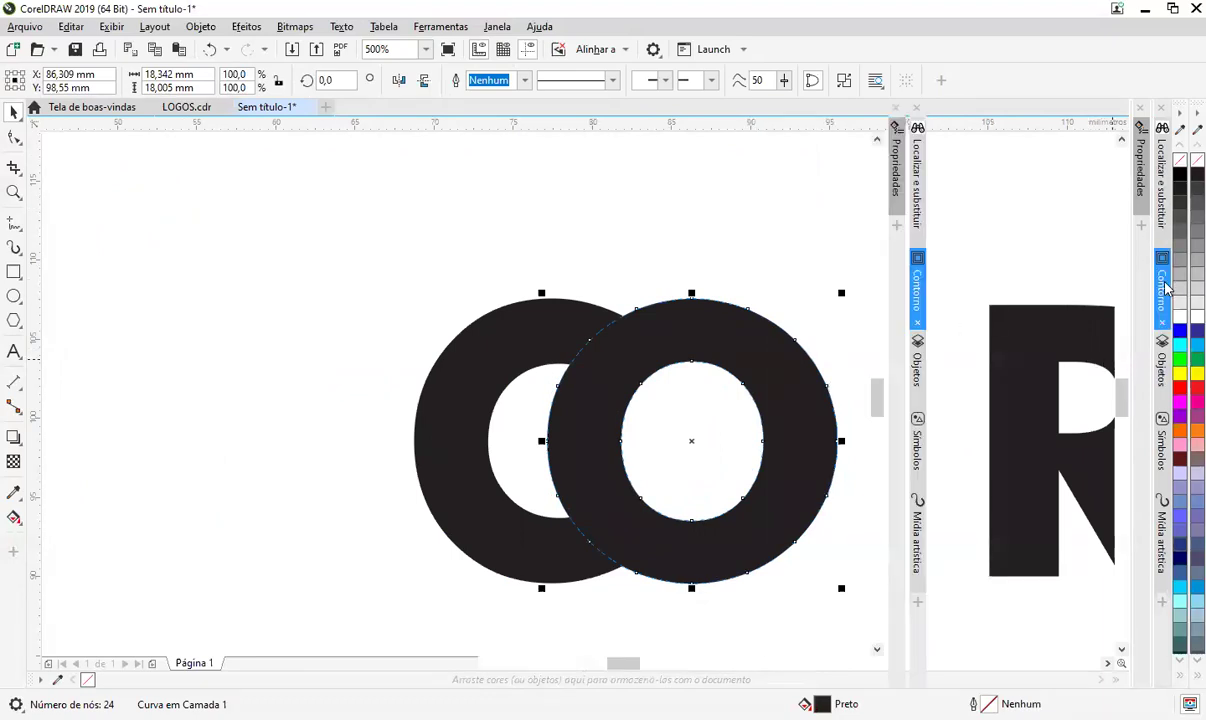
pyautogui.click(1040, 569)
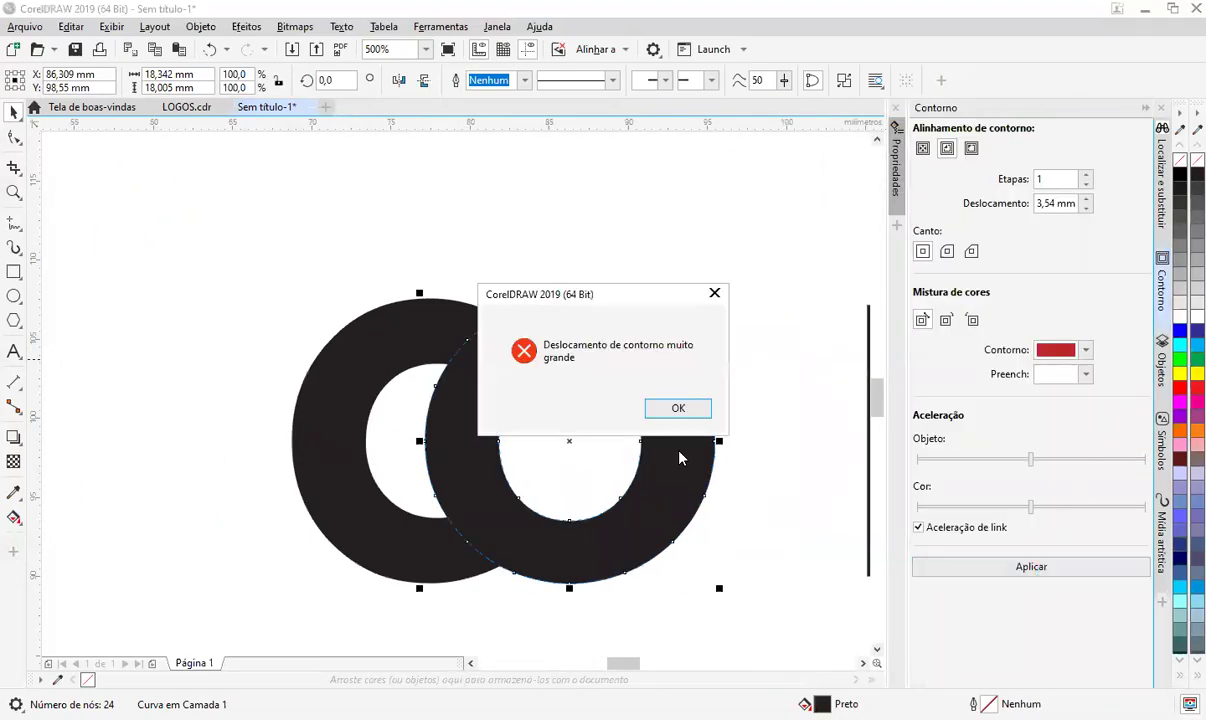
pyautogui.press('Return')
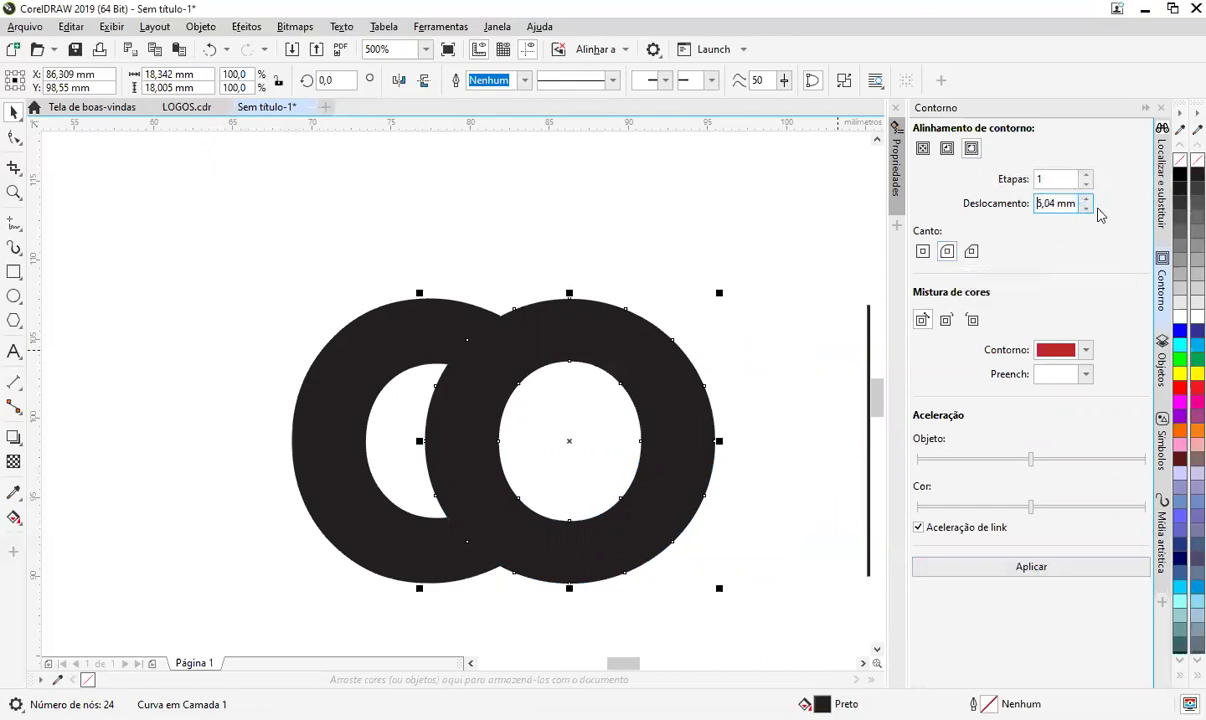
# - Apply a one-step outside contour with rounded corners to the letter O at 5,04 mm, and reapply it with a 3,04 mm offset
pyautogui.click(1031, 567)
pyautogui.click(1087, 208)
pyautogui.click(1032, 567)
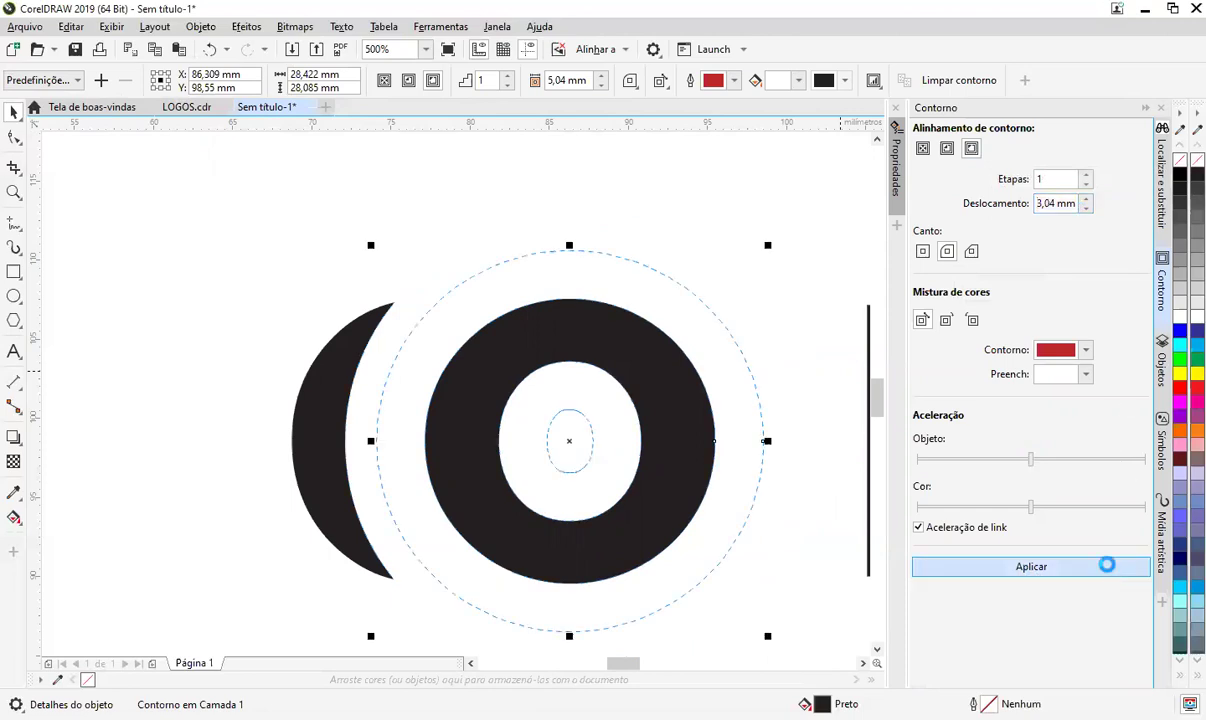
# - Reapply the outside contour of the letter O at a 1,54 mm offset, and reduce it to a 0,54 mm offset
pyautogui.click(1087, 208)
pyautogui.click(1087, 208)
pyautogui.click(1087, 208)
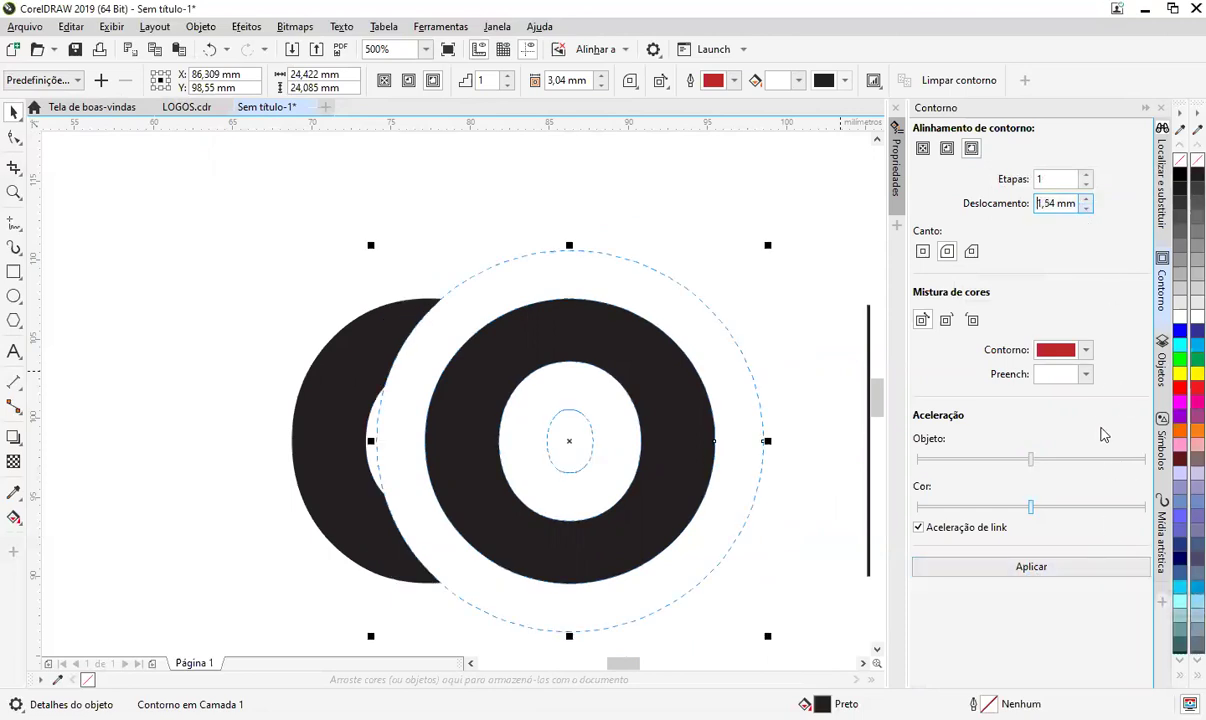
pyautogui.click(1080, 568)
pyautogui.click(1087, 208)
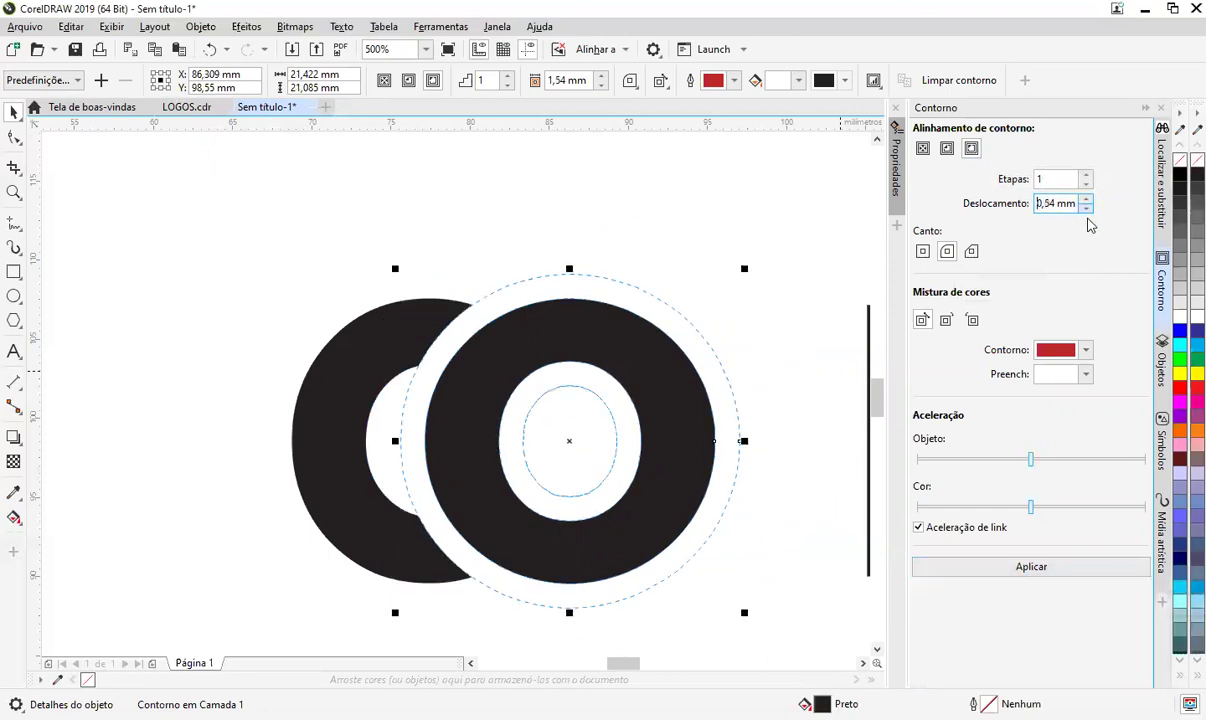
pyautogui.click(1068, 567)
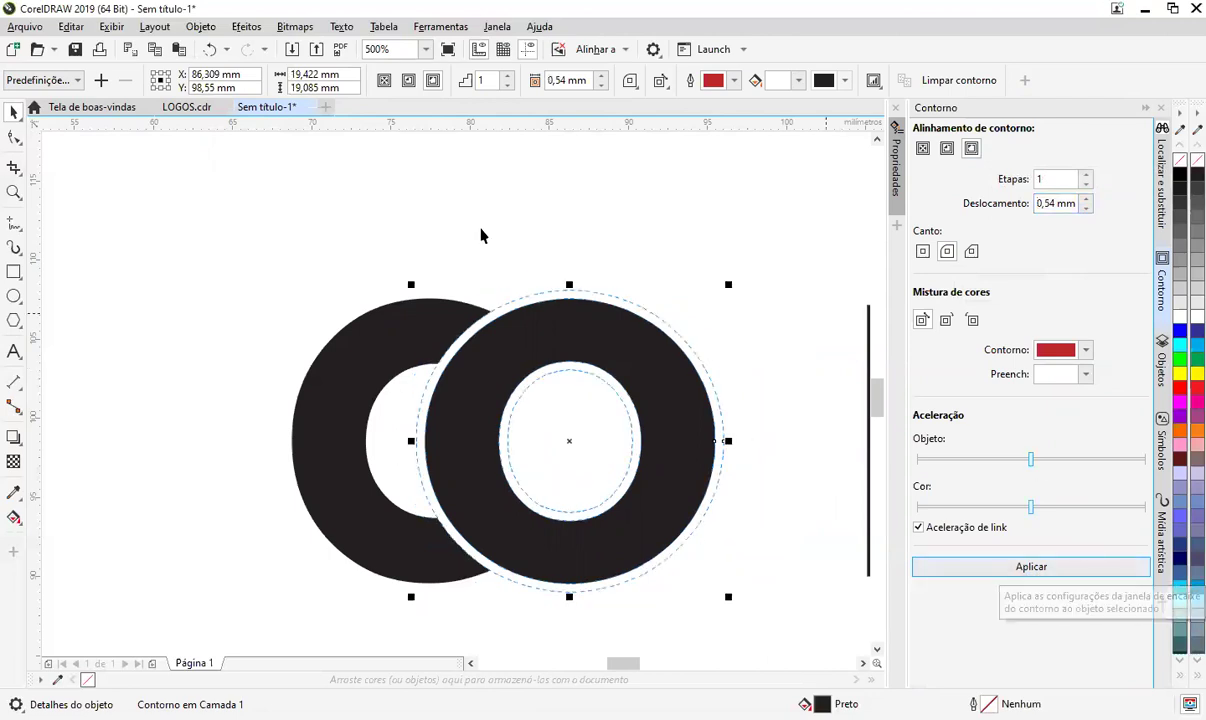
pyautogui.click(564, 232)
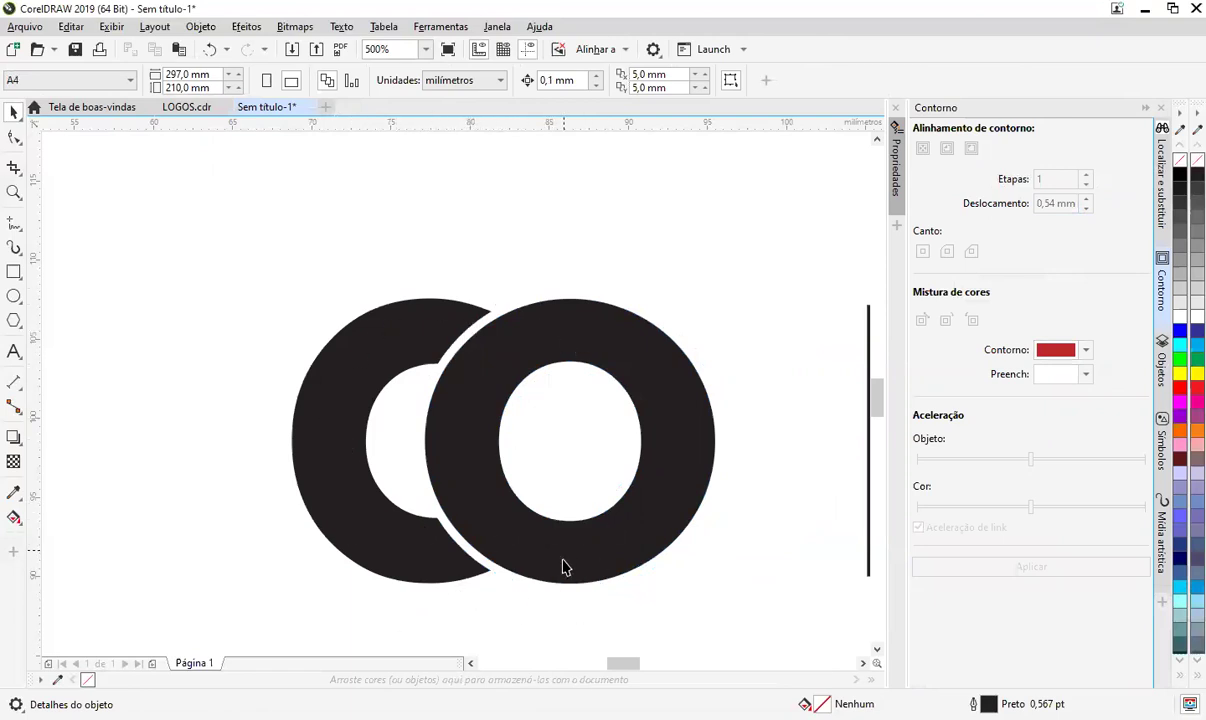
# - Move the letter C about 1,2 mm to the left, keeping its open ends tucked under the contour of the O
pyautogui.click(425, 576)
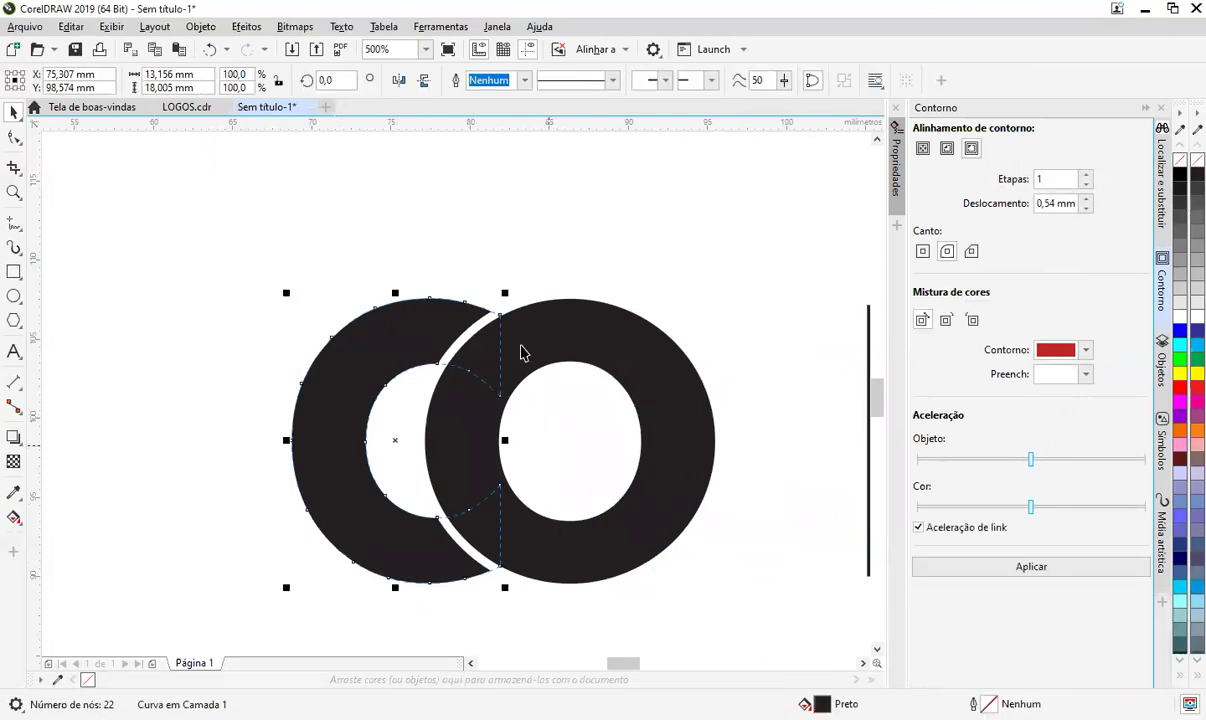
pyautogui.moveTo(389, 350); pyautogui.dragTo(357, 350)
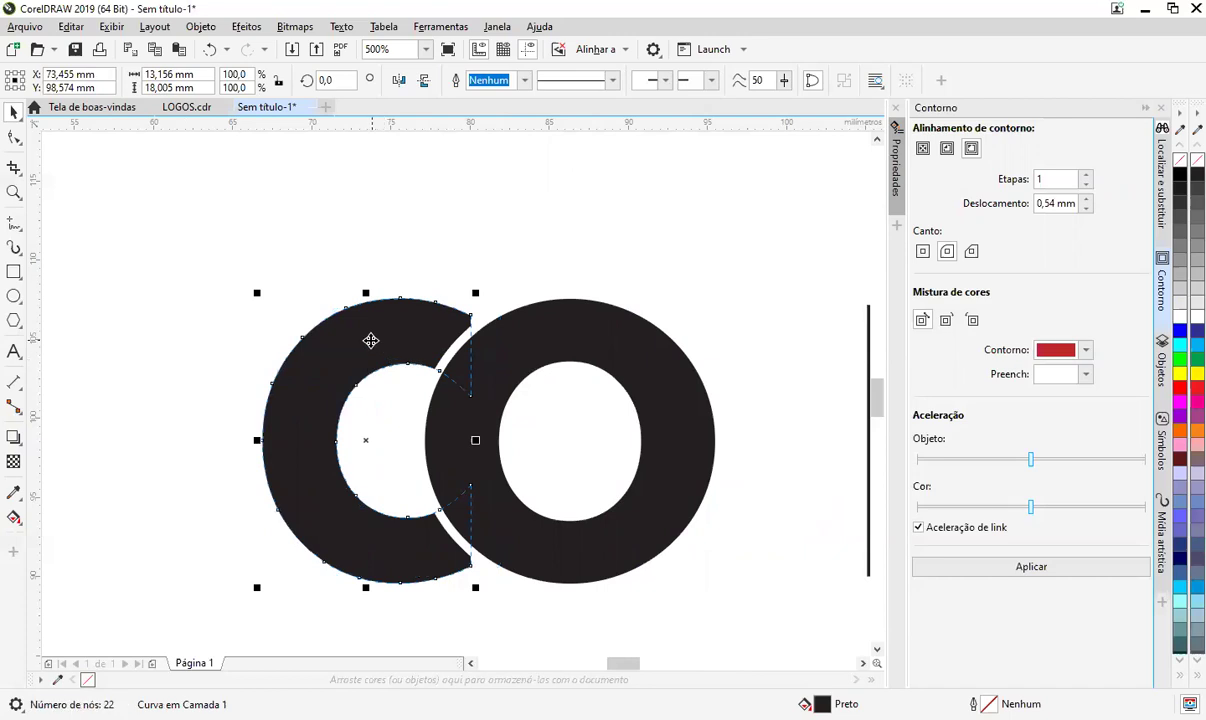
pyautogui.click(555, 213)
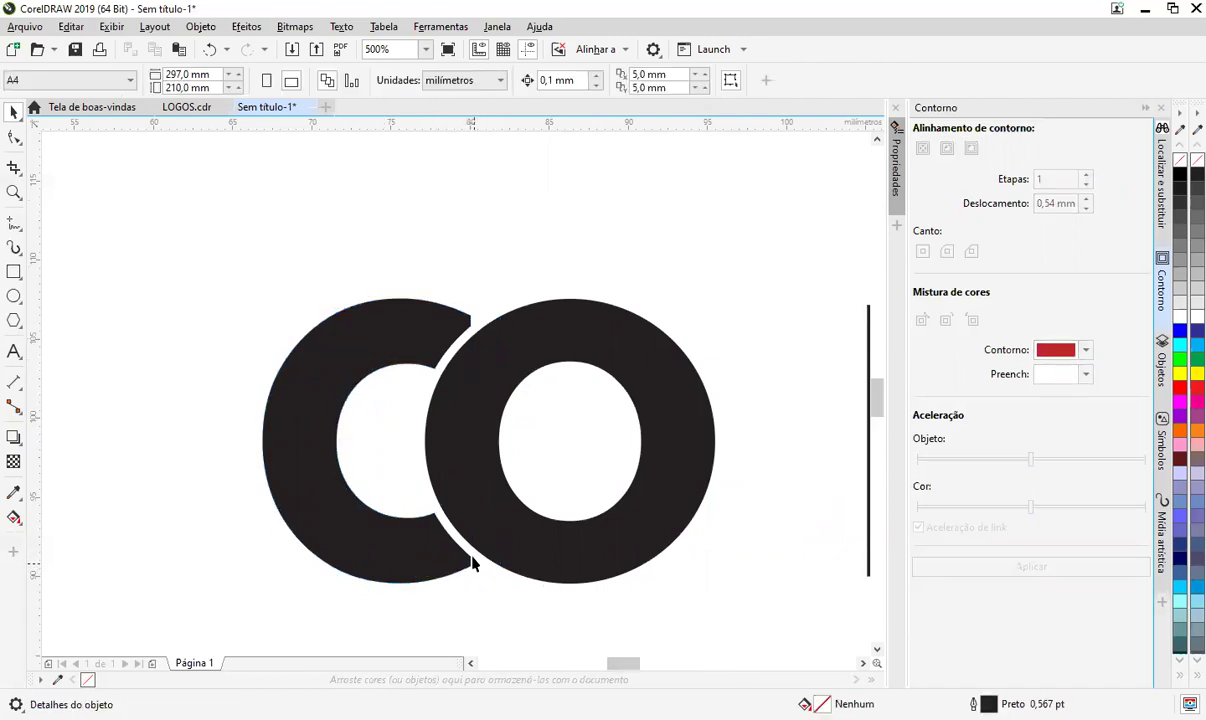
pyautogui.click(342, 552)
pyautogui.moveTo(342, 552); pyautogui.dragTo(357, 560)
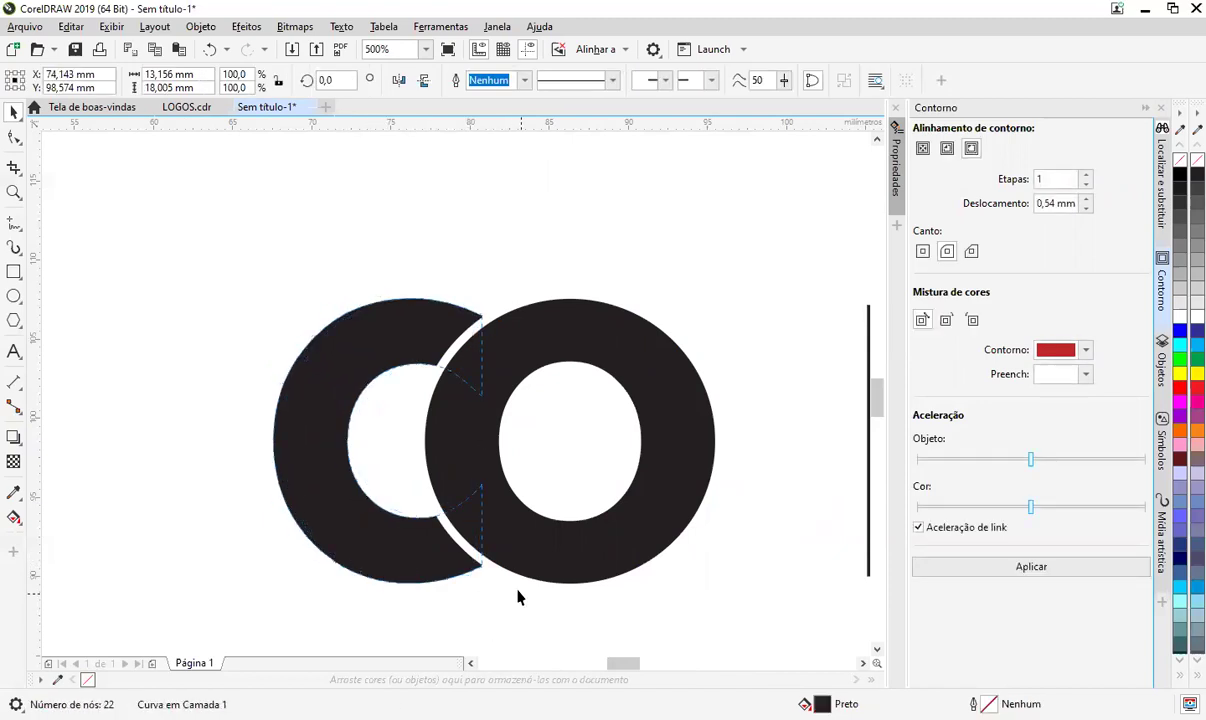
pyautogui.click(488, 572)
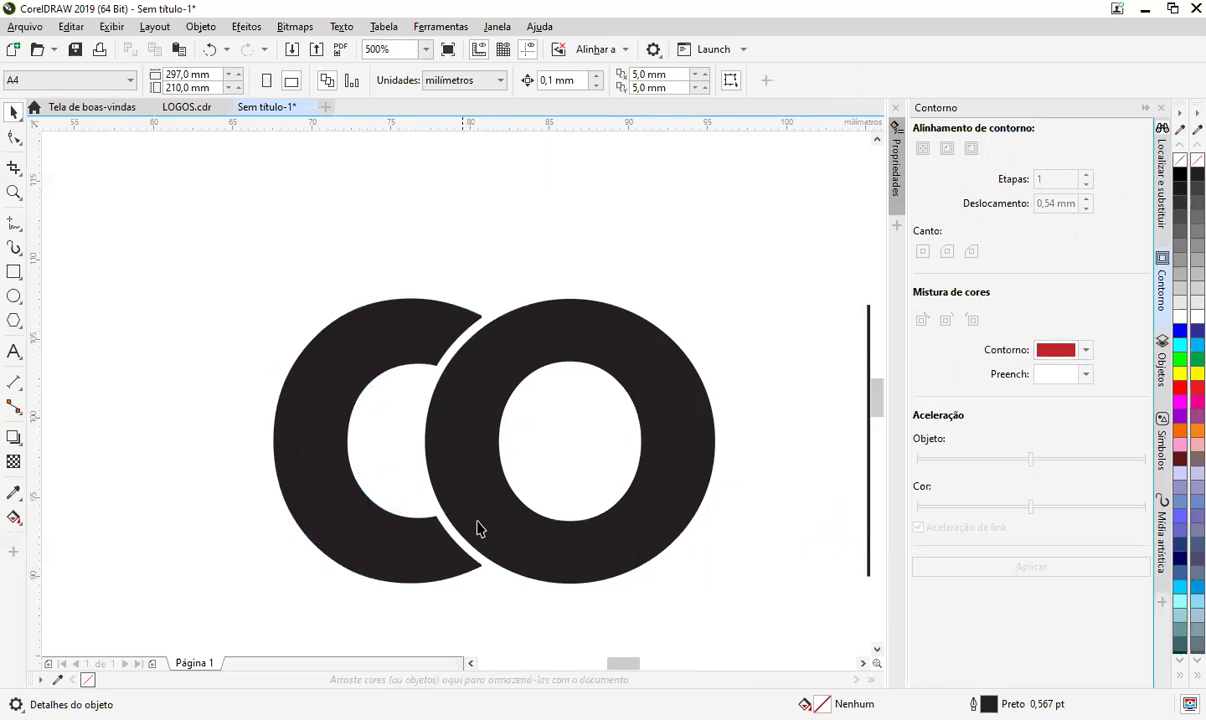
# - Separate the contour from the letter O so that it becomes an independent shape
pyautogui.click(537, 305)
pyautogui.rightClick(571, 309)
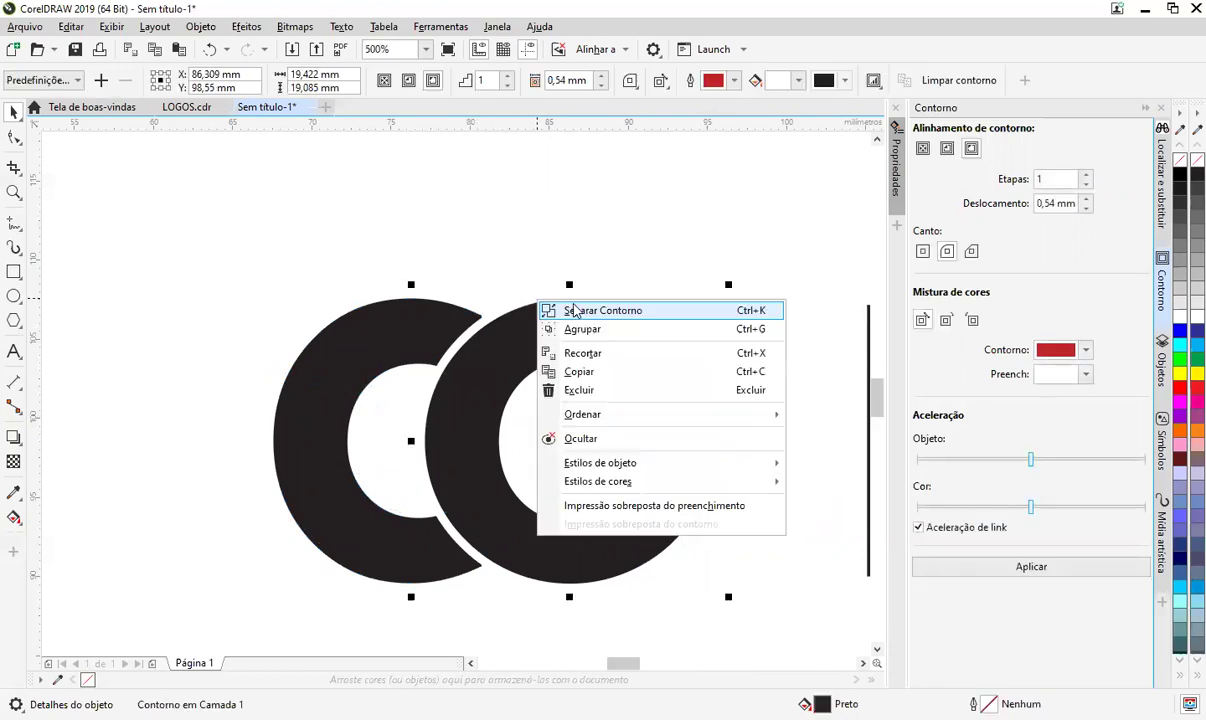
pyautogui.click(578, 316)
pyautogui.click(555, 478)
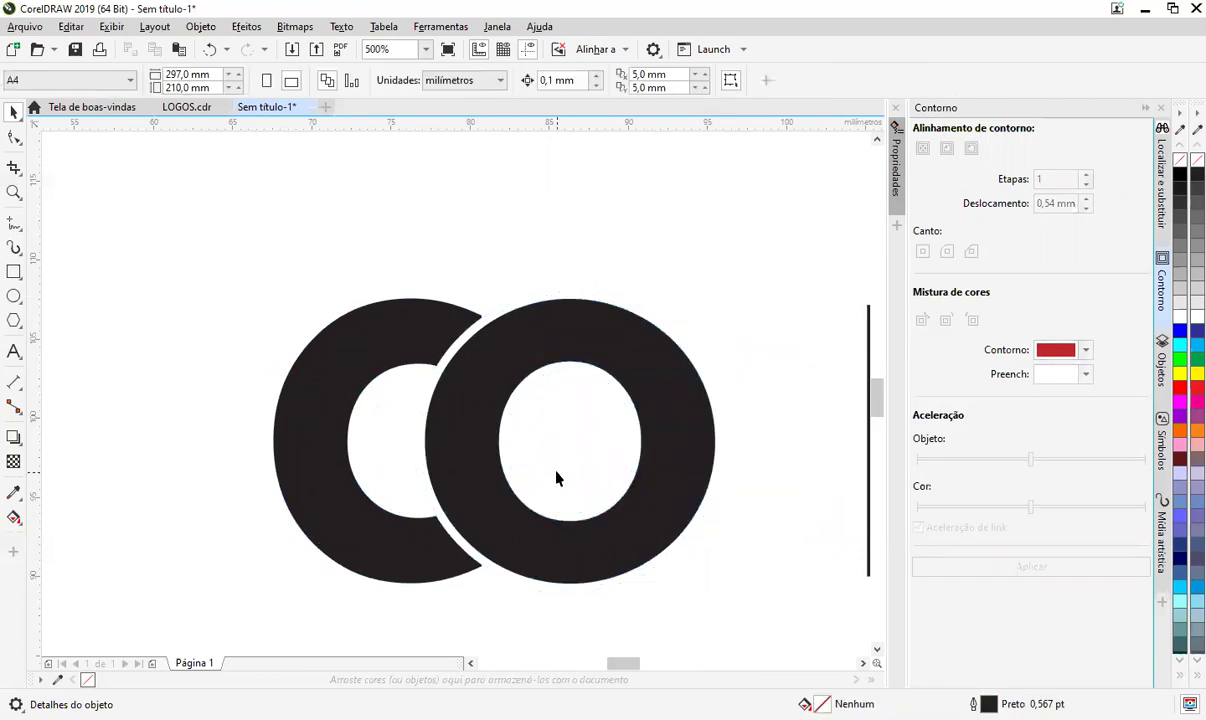
# - Try moving the separated white contour left over the C and filling it red, and undo these changes
pyautogui.moveTo(527, 307); pyautogui.dragTo(404, 312)
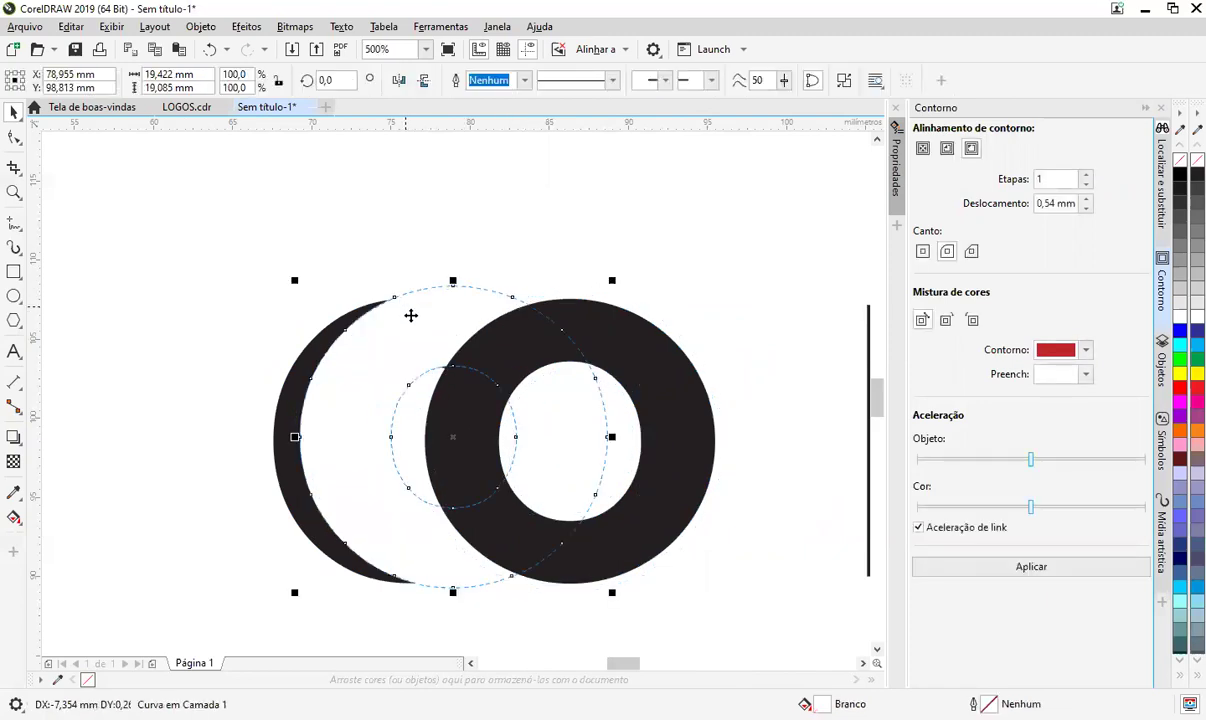
pyautogui.click(1180, 387)
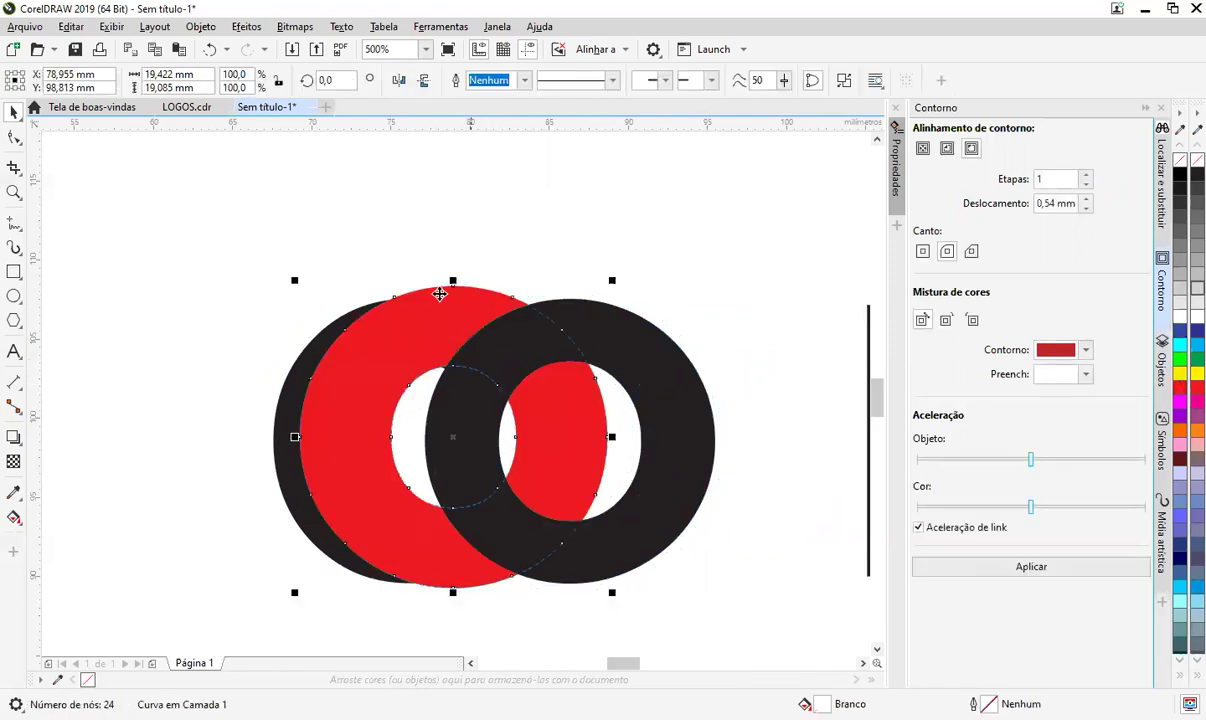
pyautogui.moveTo(565, 474); pyautogui.dragTo(622, 476)
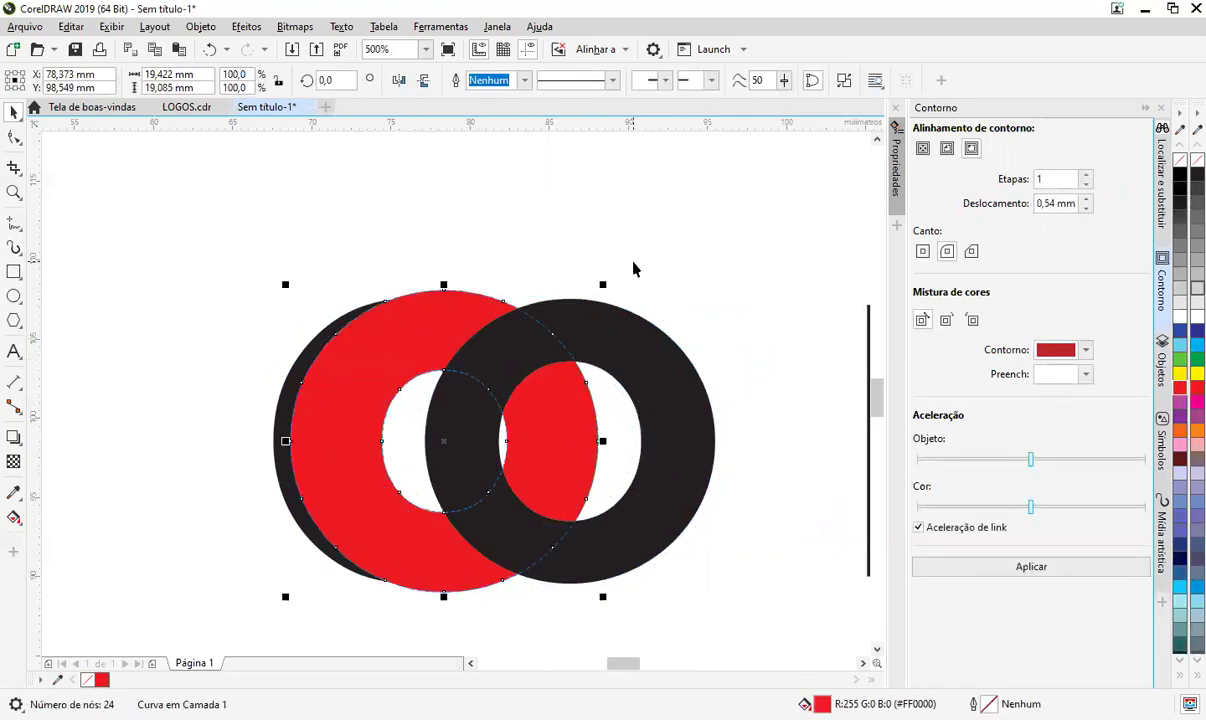
pyautogui.hotkey('ctrl', 'z')
pyautogui.hotkey('ctrl', 'z')
pyautogui.hotkey('ctrl', 'z')
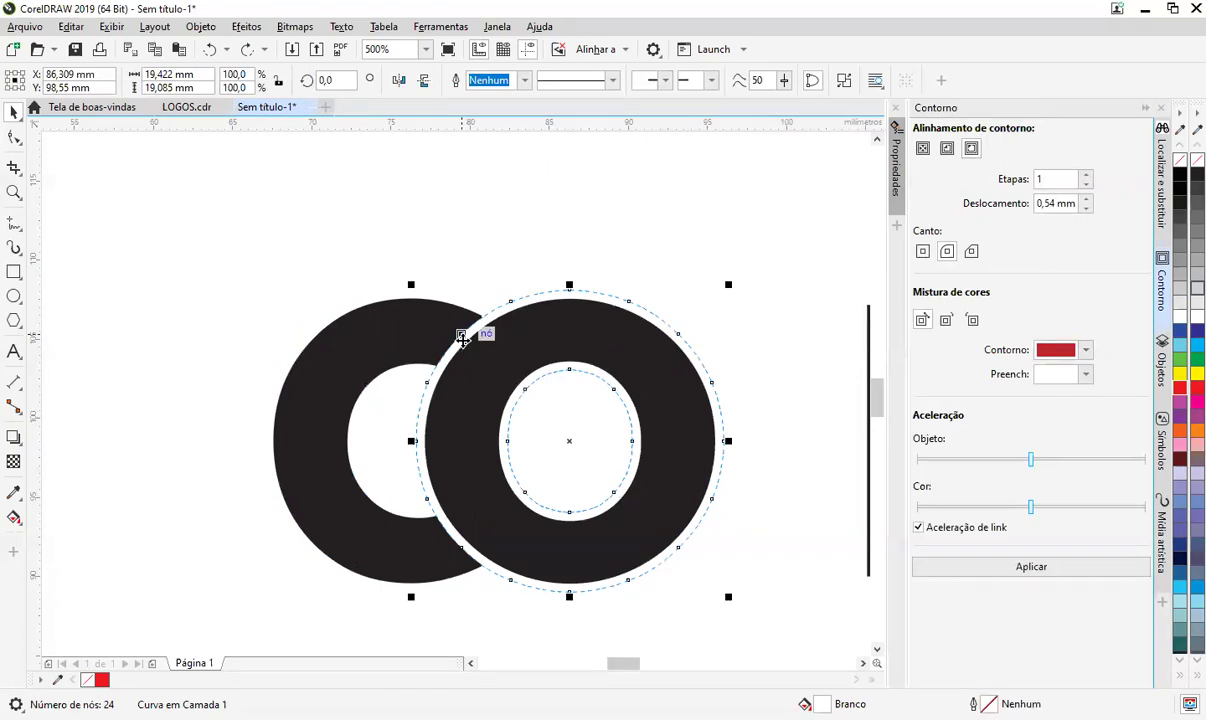
# - Select the separated contour and the C, undo a trial weld of them, and trim the C with the contour
pyautogui.keyDown('shift'); pyautogui.click(390, 345); pyautogui.keyUp('shift')
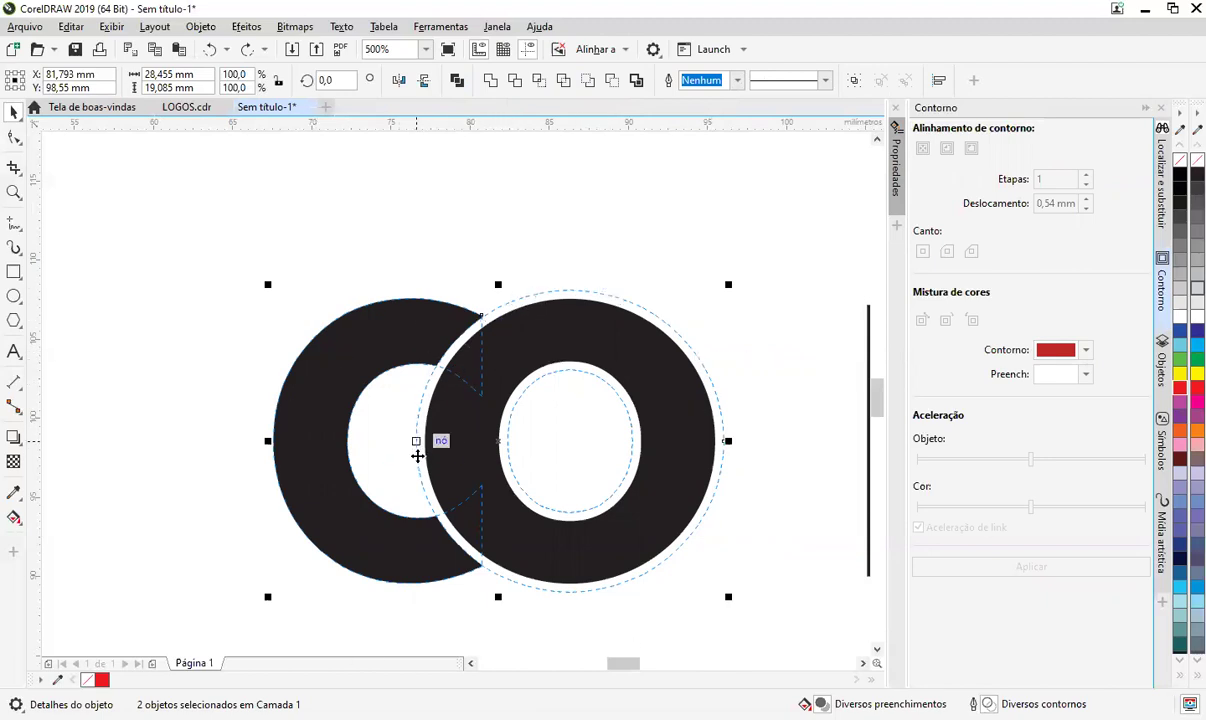
pyautogui.click(488, 83)
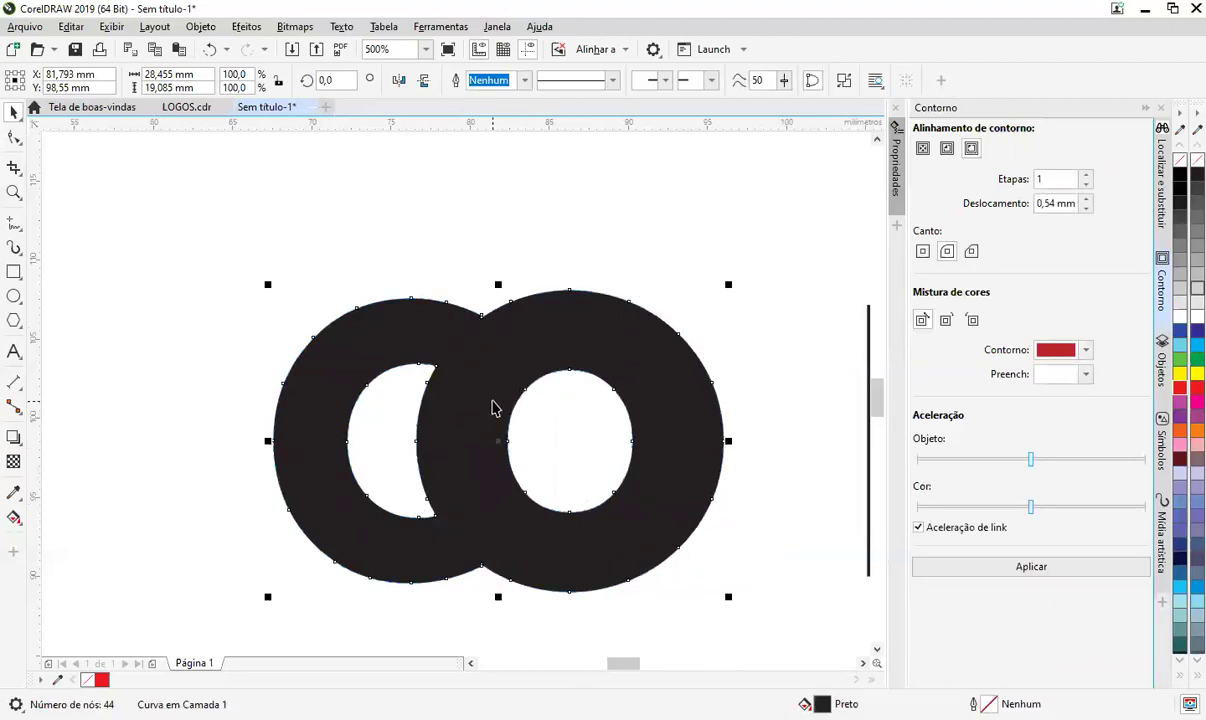
pyautogui.hotkey('ctrl', 'z')
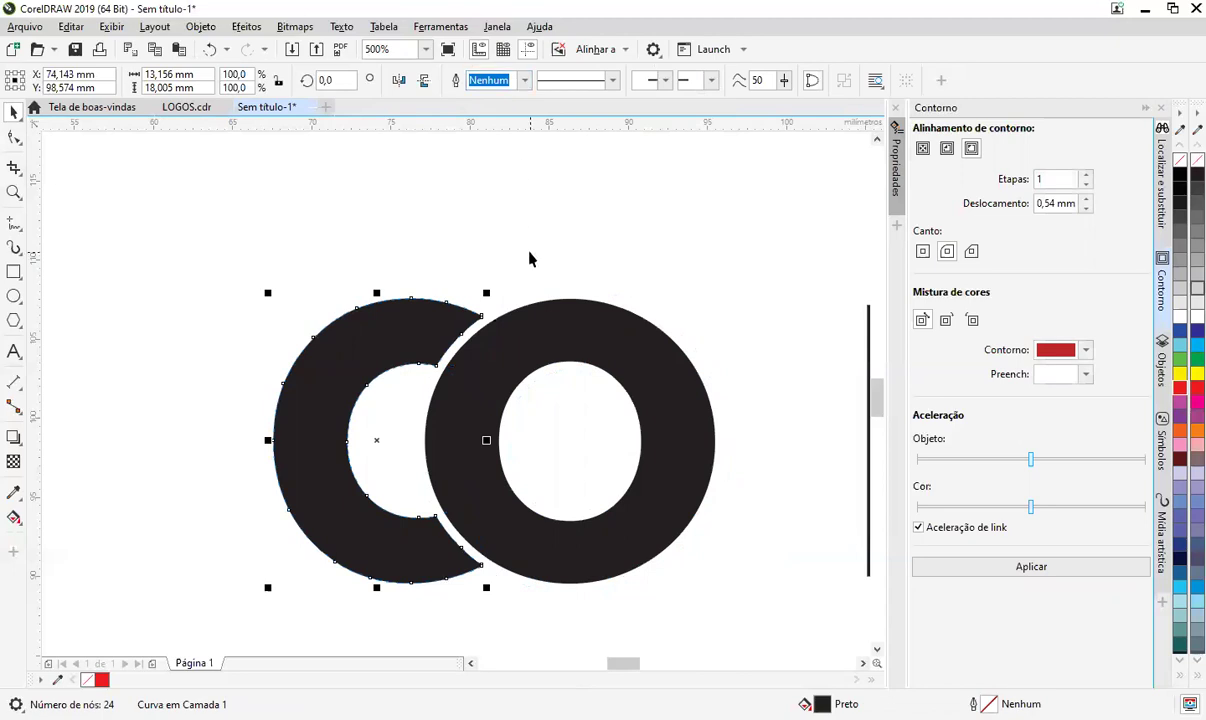
# - Move the trimmed C away from the O to check the cut, and undo the move
pyautogui.click(529, 253)
pyautogui.click(441, 335)
pyautogui.moveTo(444, 333); pyautogui.dragTo(296, 290)
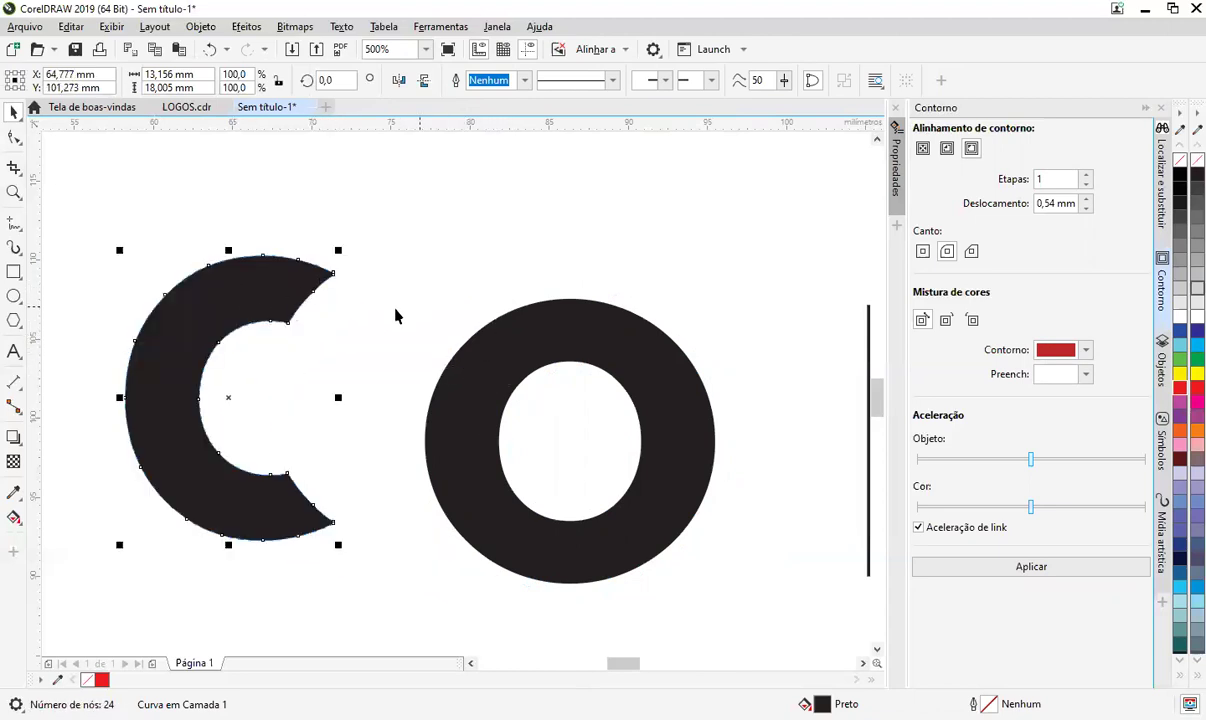
pyautogui.hotkey('ctrl', 'z')
# - Delete the separated white contour around the letter O
pyautogui.click(573, 262)
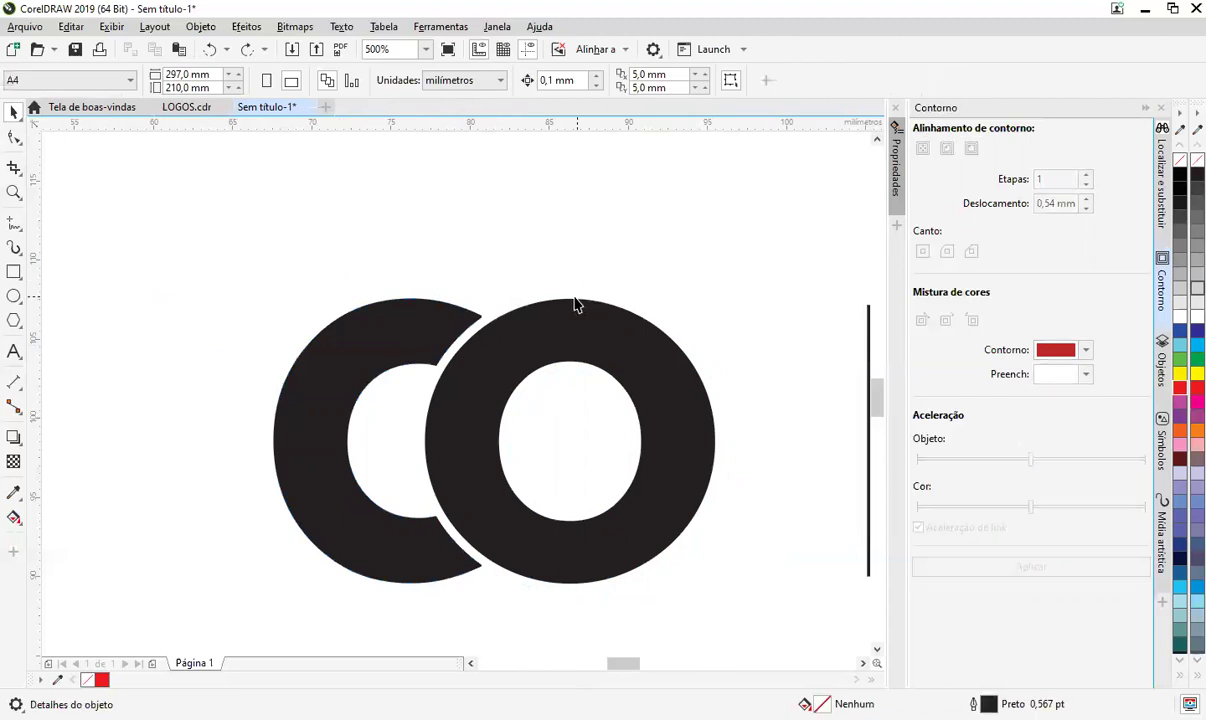
pyautogui.click(509, 310)
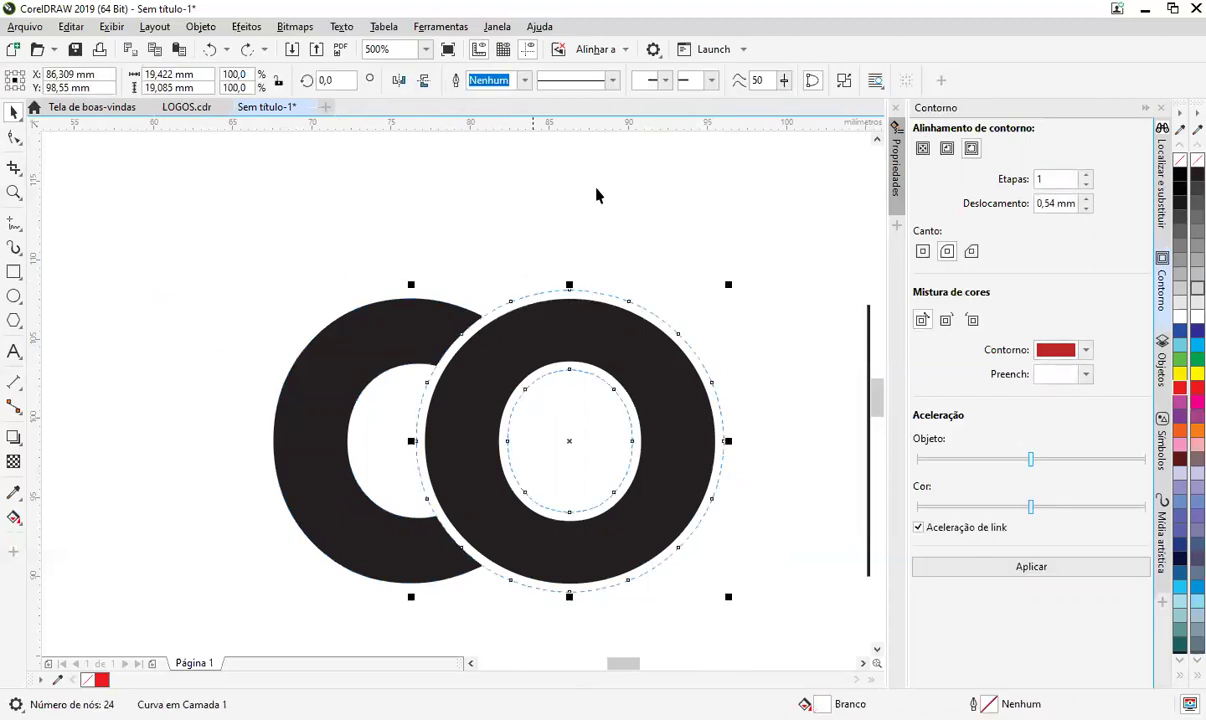
pyautogui.click(806, 362)
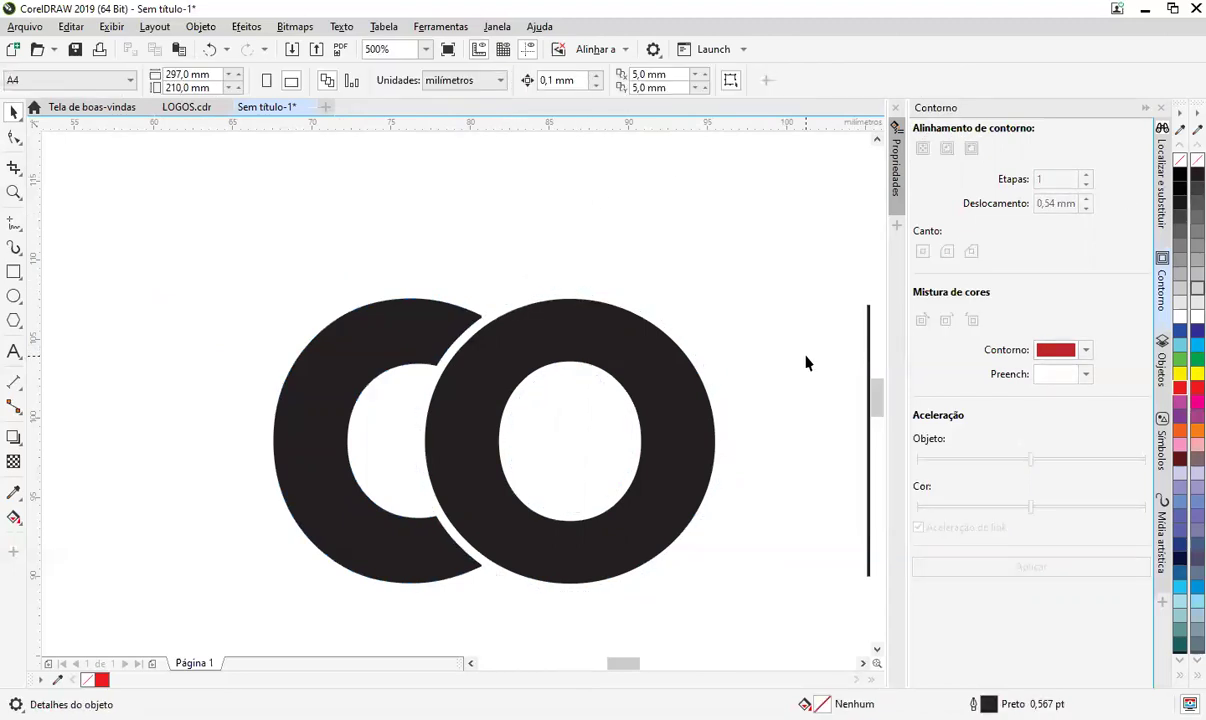
# - Shift the letter O slightly up and to the right to check the gap, and undo the move
pyautogui.moveTo(661, 388); pyautogui.dragTo(676, 365)
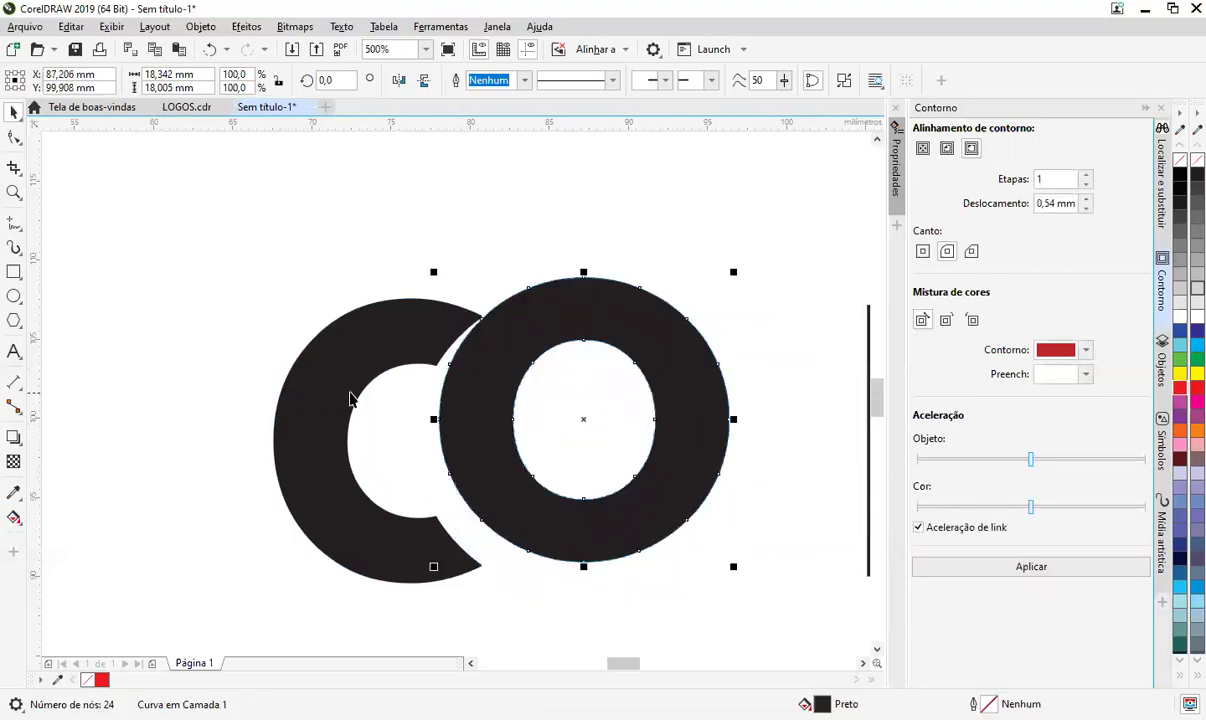
pyautogui.hotkey('ctrl', 'z')
pyautogui.hotkey('ctrl', 'z')
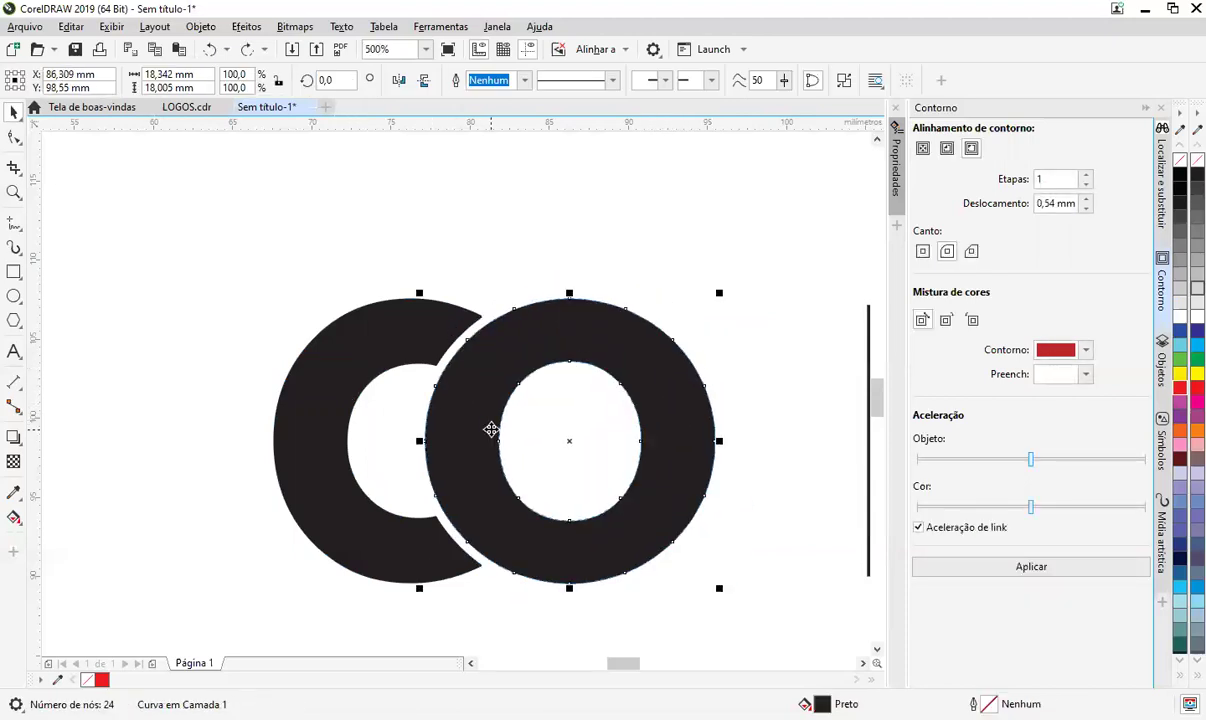
pyautogui.click(555, 272)
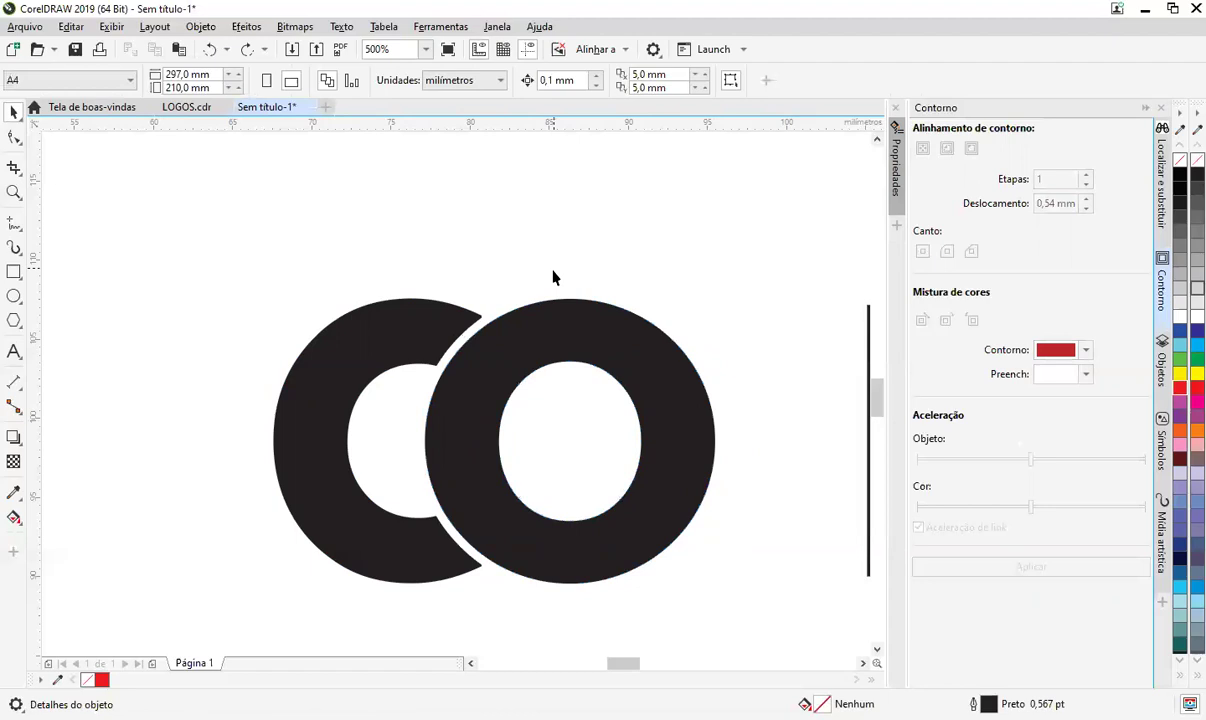
# - Move the letter R left until its stem overlaps the right side of the O
pyautogui.scroll(-2, 557, 300)
pyautogui.scroll(-1, 600, 262)
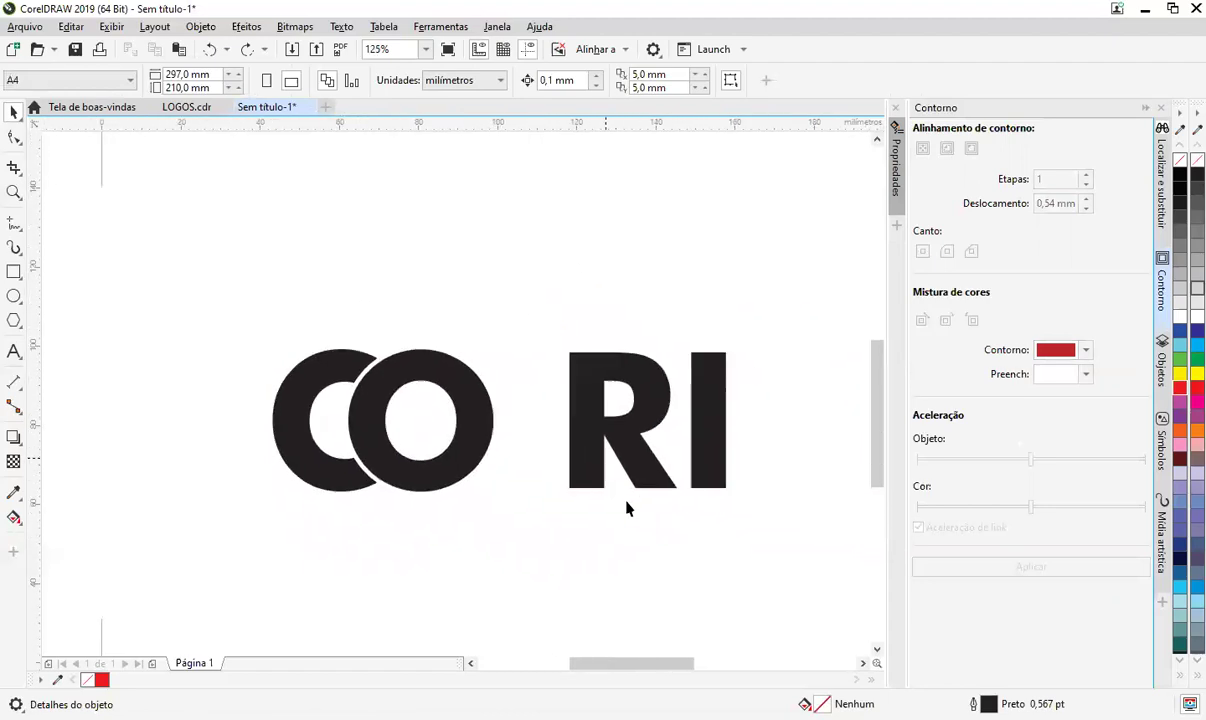
pyautogui.scroll(1, 516, 448)
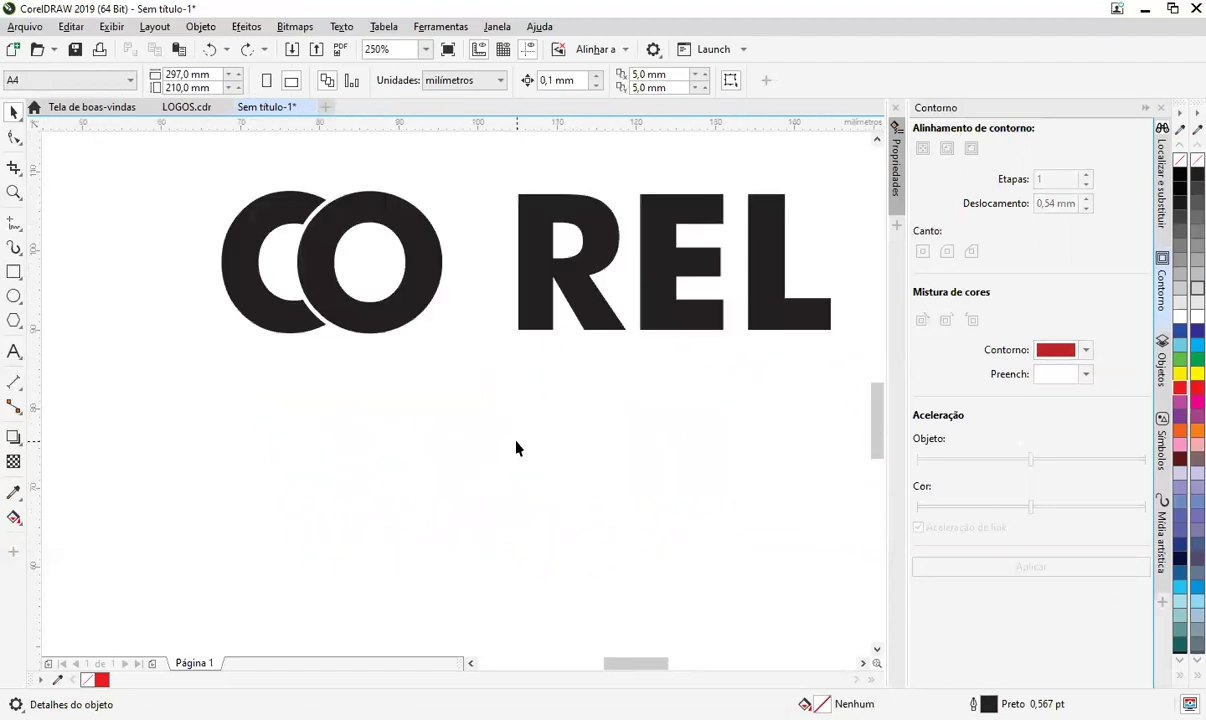
pyautogui.scroll(1, 557, 425)
pyautogui.moveTo(615, 431); pyautogui.dragTo(437, 423)
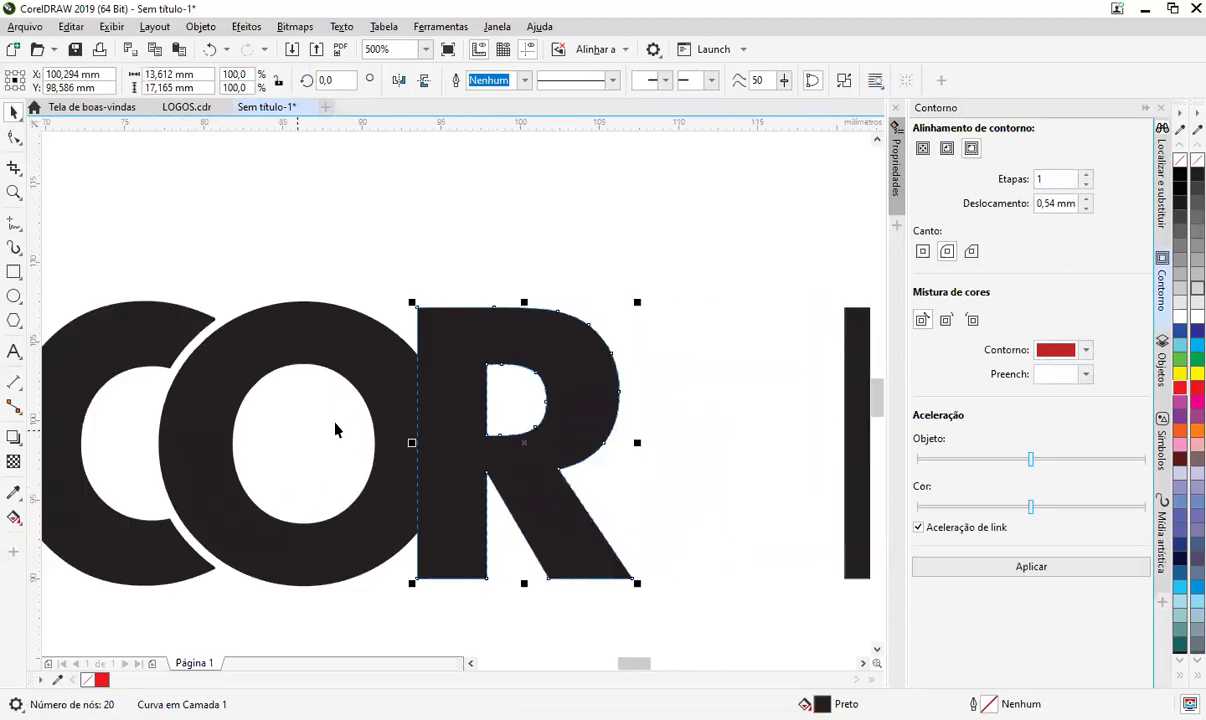
pyautogui.hscroll(-4, 500, 500)
pyautogui.click(699, 630)
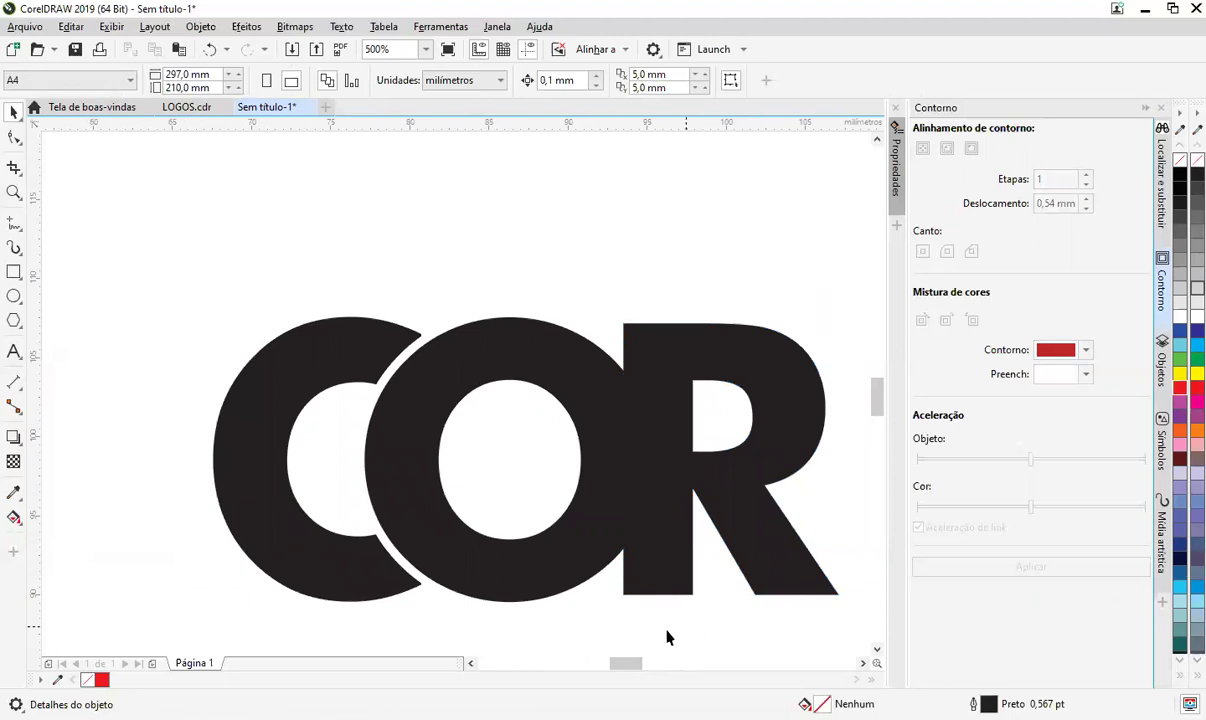
# - Give the letter O a white outline to set it off from the overlapping R
pyautogui.click(683, 565)
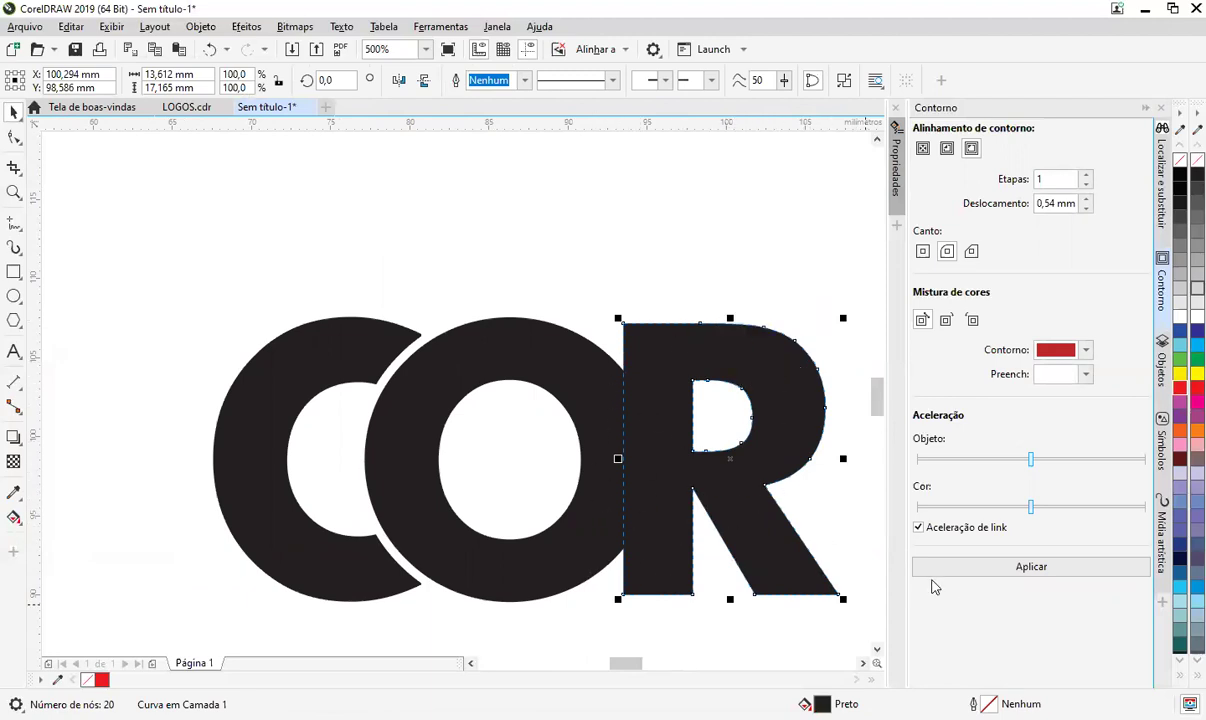
pyautogui.click(612, 528)
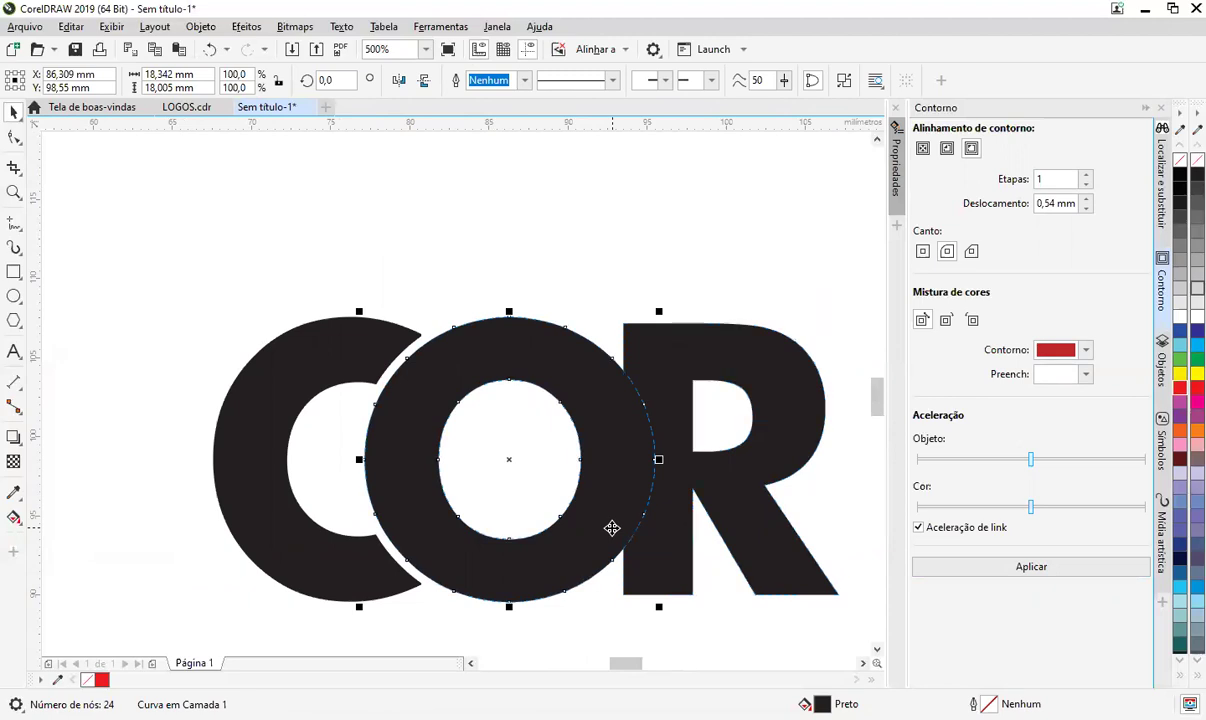
pyautogui.click(655, 274)
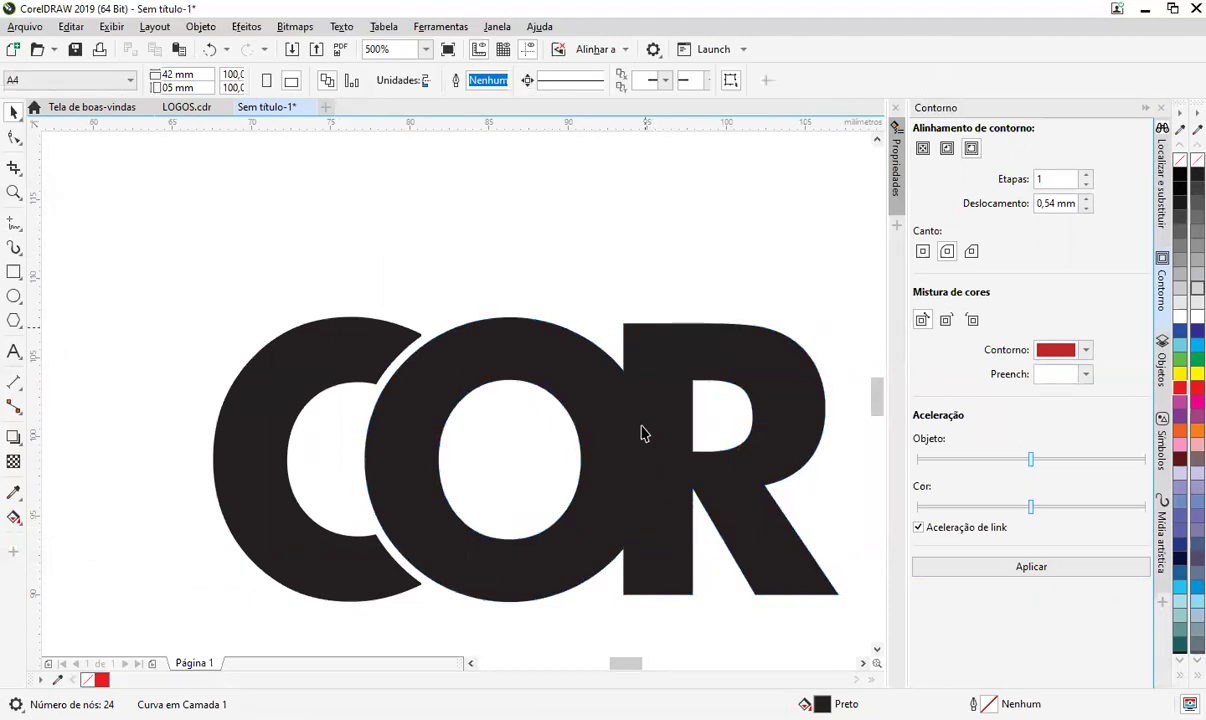
pyautogui.click(641, 450)
pyautogui.rightClick(1180, 318)
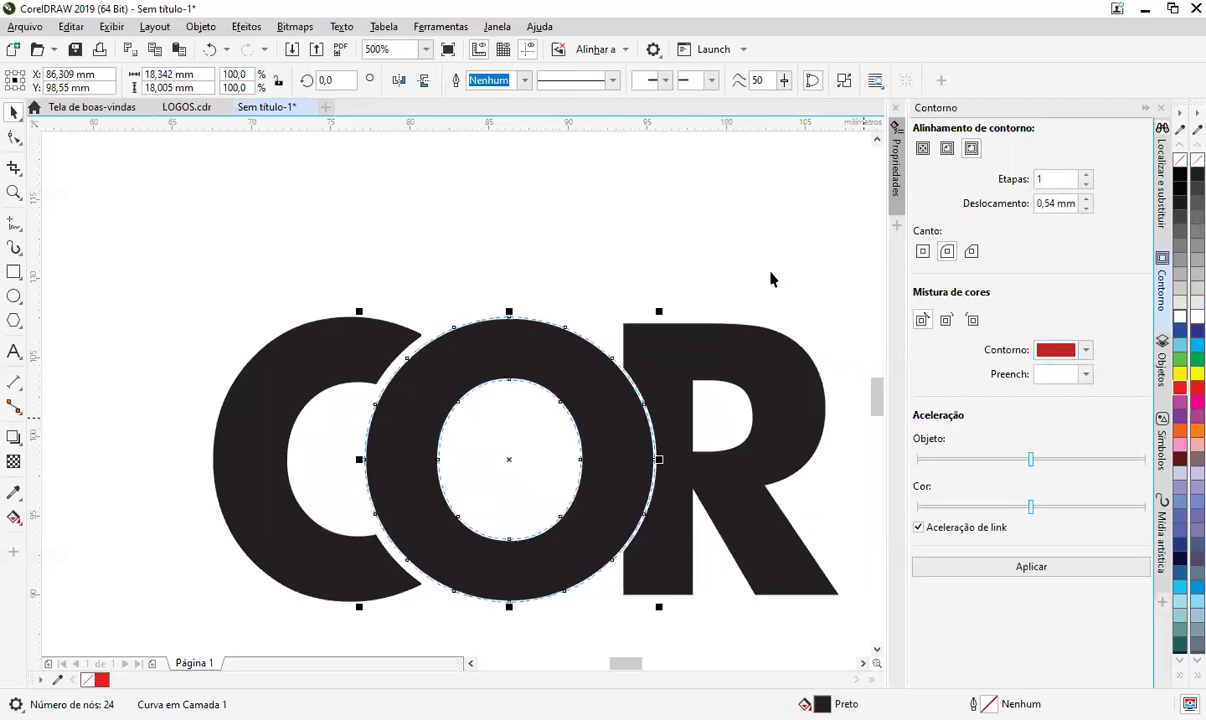
pyautogui.press('Escape')
# - Apply a one-step 0.54 mm outside contour to the letter O and break it apart from the letter
pyautogui.click(789, 574)
pyautogui.press('Escape')
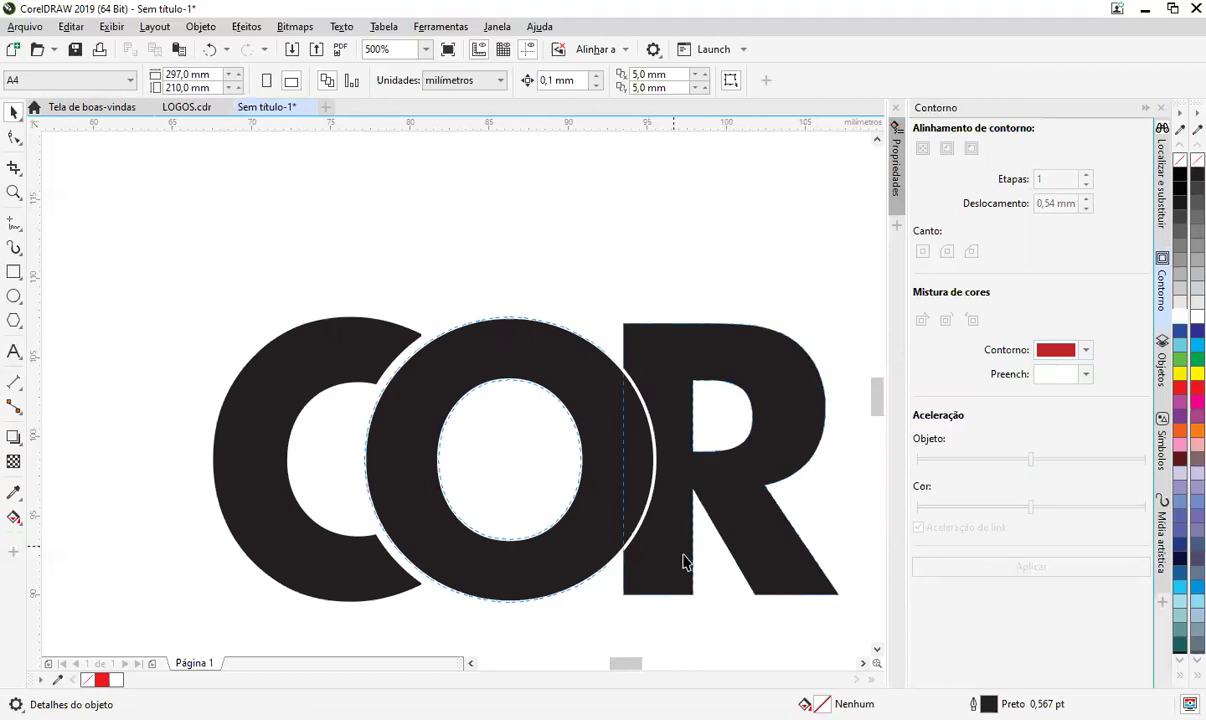
pyautogui.click(579, 425)
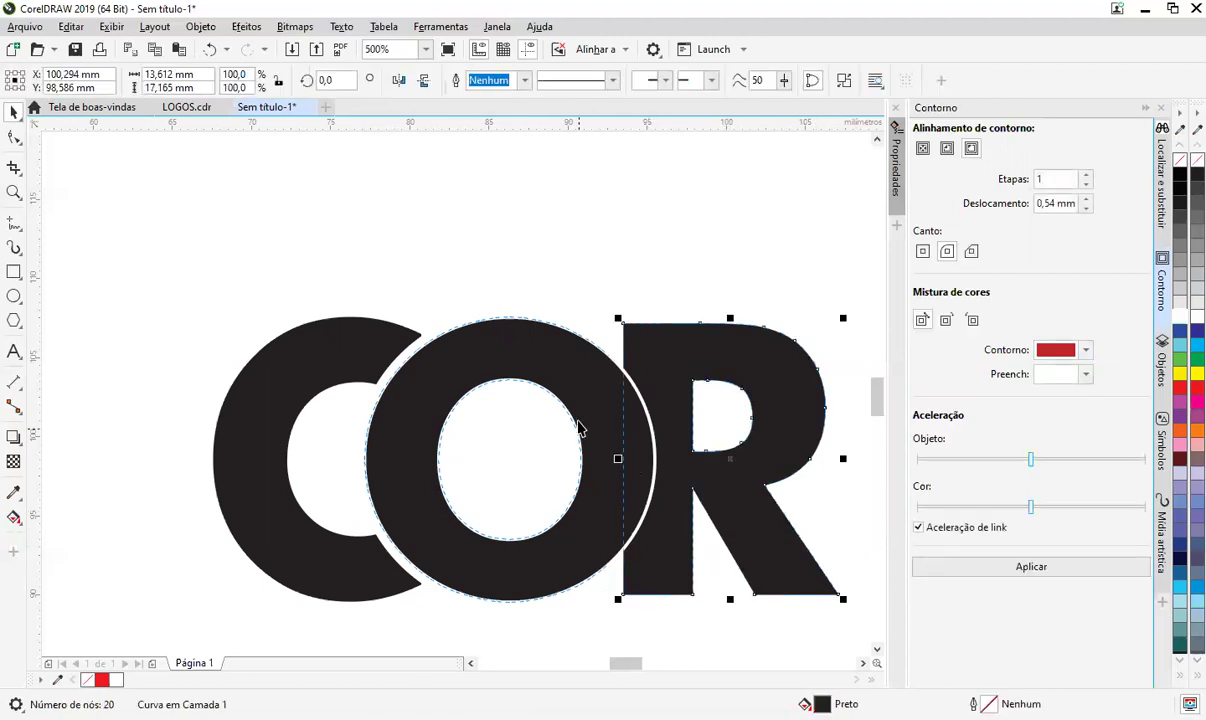
pyautogui.click(1001, 568)
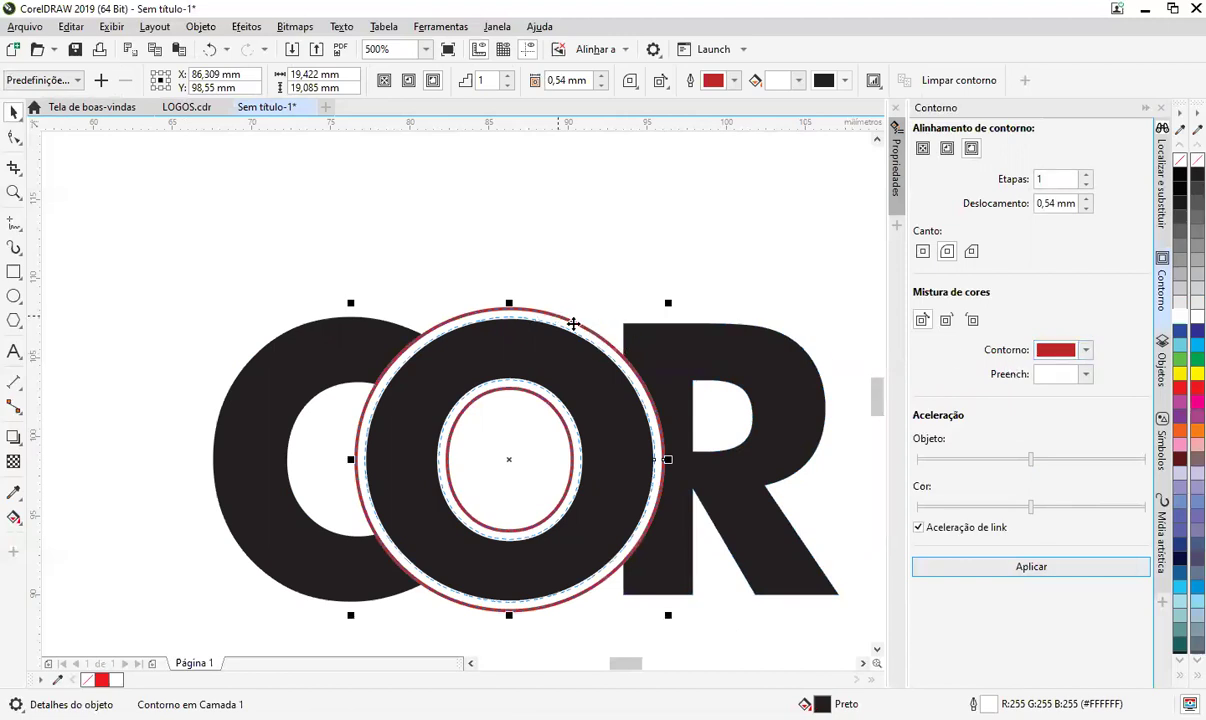
pyautogui.hotkey('ctrl', 'k')
# - Trim the letter R with the separated contour around the O
pyautogui.click(611, 347)
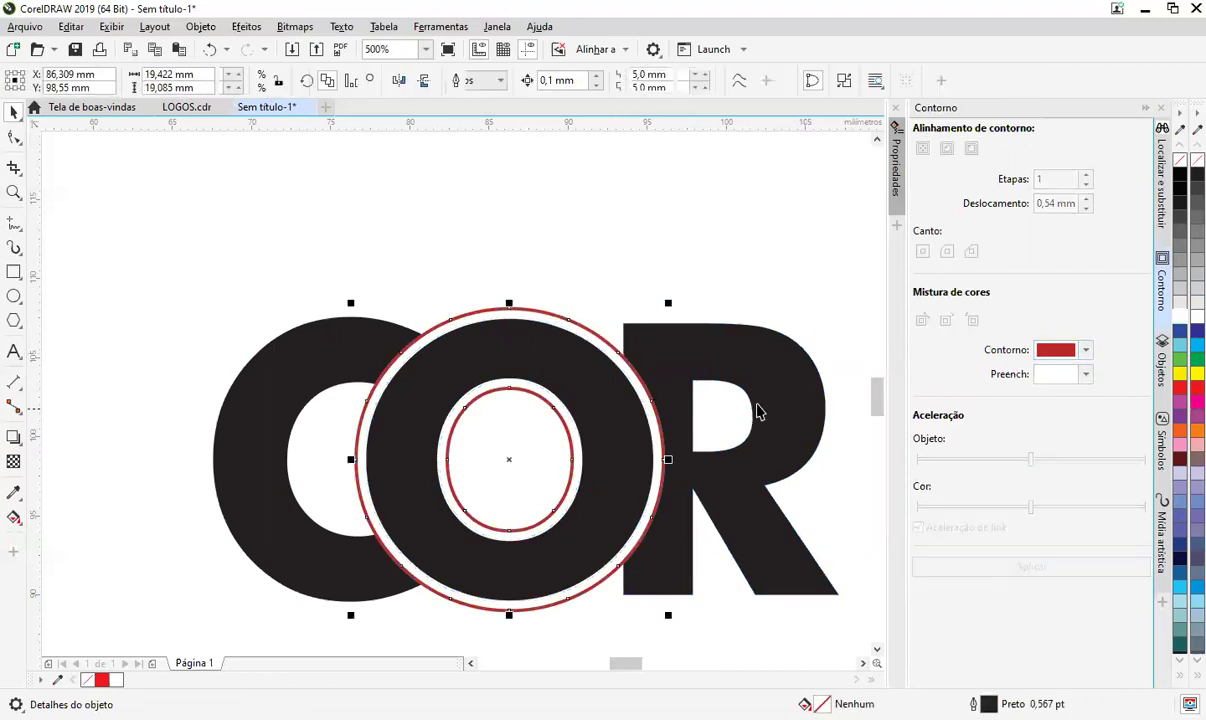
pyautogui.keyDown('shift'); pyautogui.click(752, 354); pyautogui.keyUp('shift')
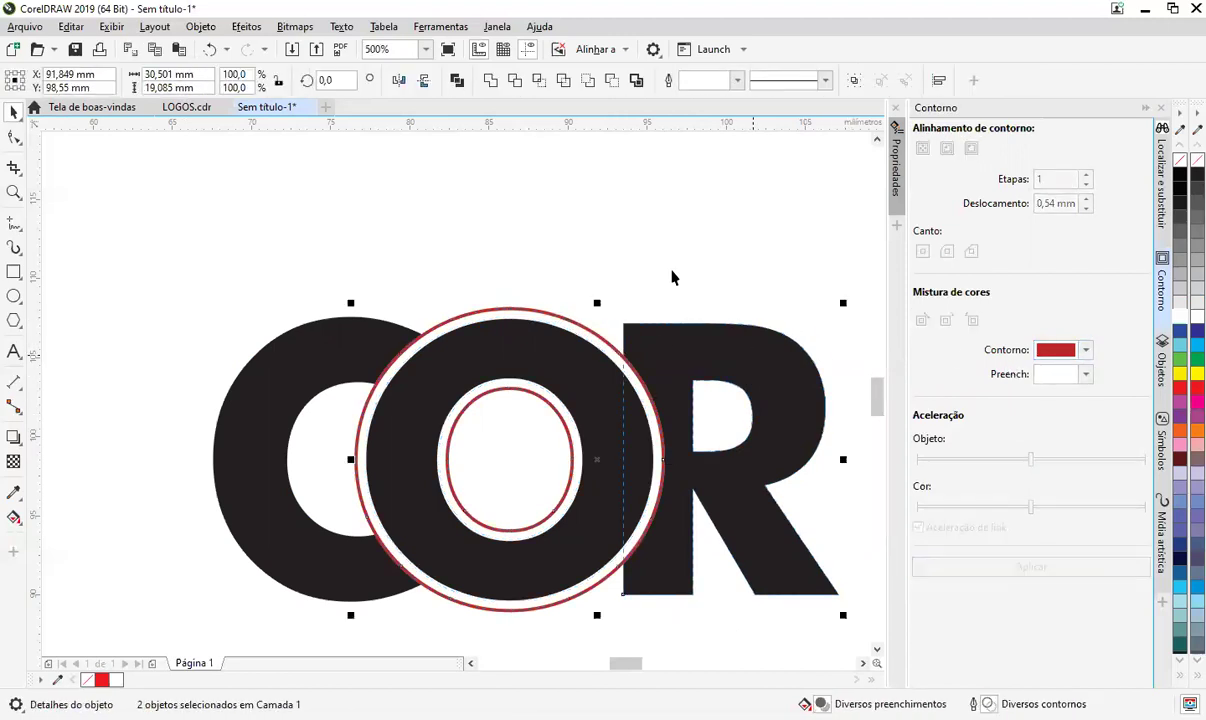
pyautogui.click(514, 80)
# - Delete the separated contour around the O and remove the white outline from the letter
pyautogui.press('Escape')
pyautogui.click(597, 334)
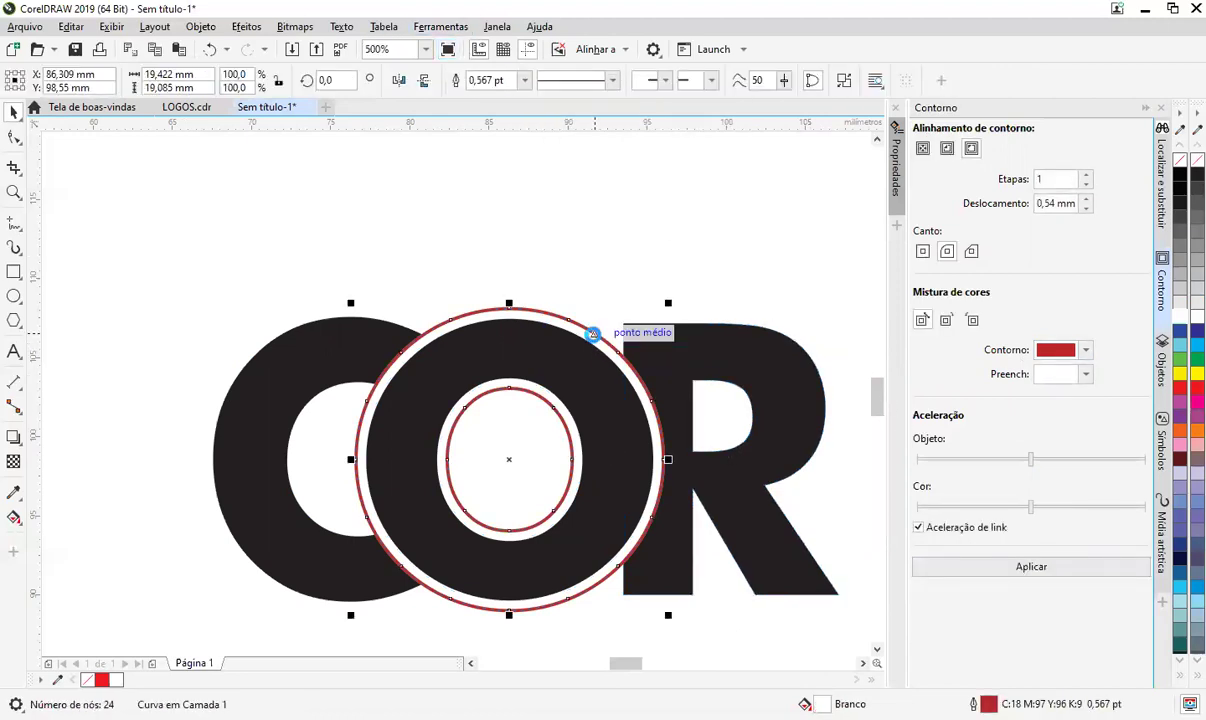
pyautogui.press('Delete')
pyautogui.click(584, 373)
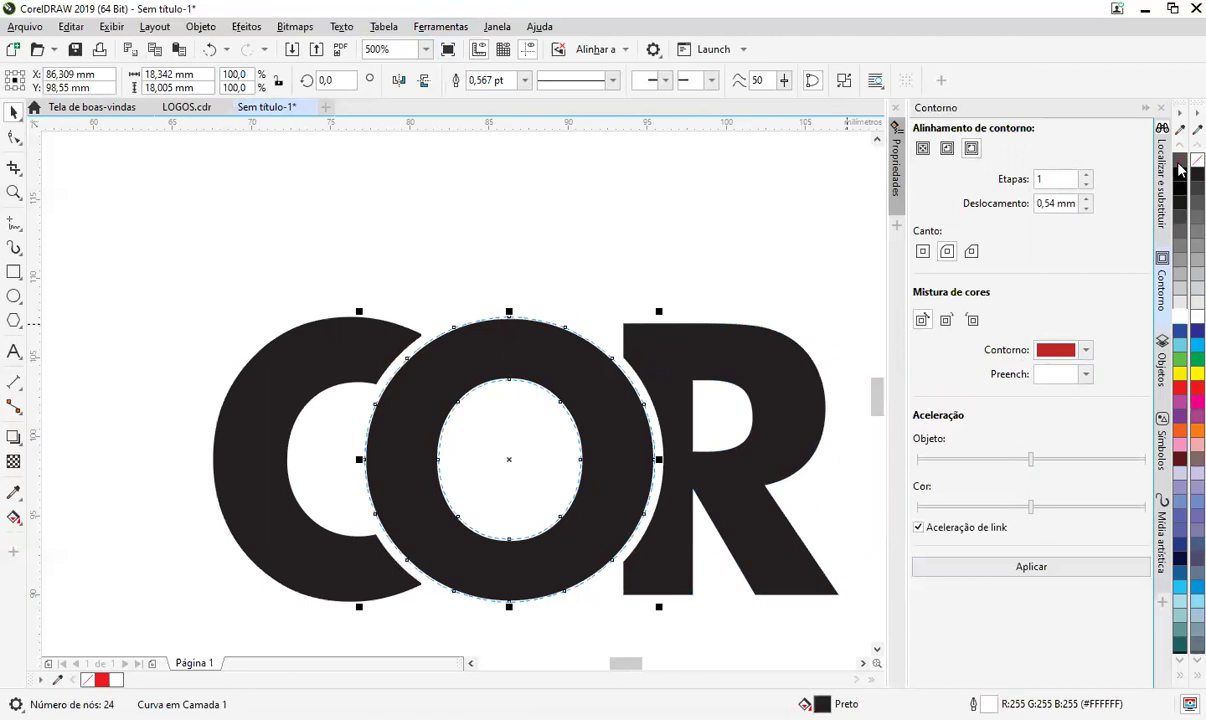
pyautogui.press('Escape')
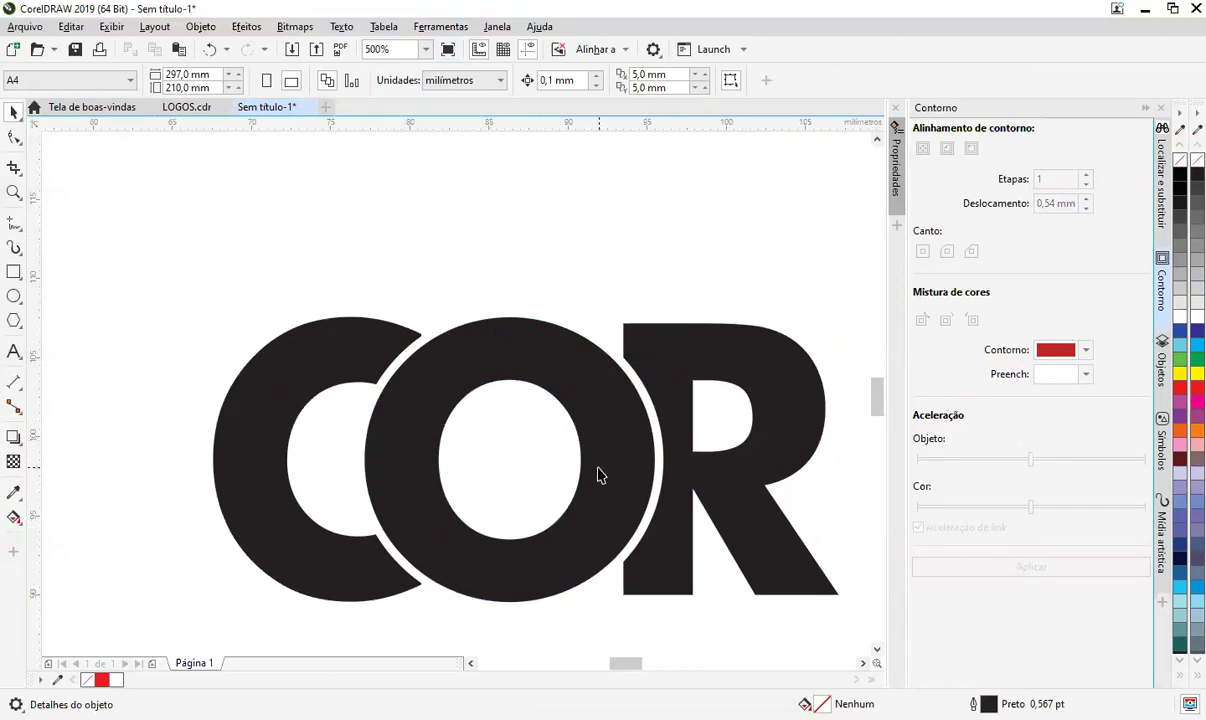
# - Move the letter E left until its stem overlaps the right side of the R
pyautogui.scroll(-5, 610, 470)
pyautogui.scroll(3, 740, 455)
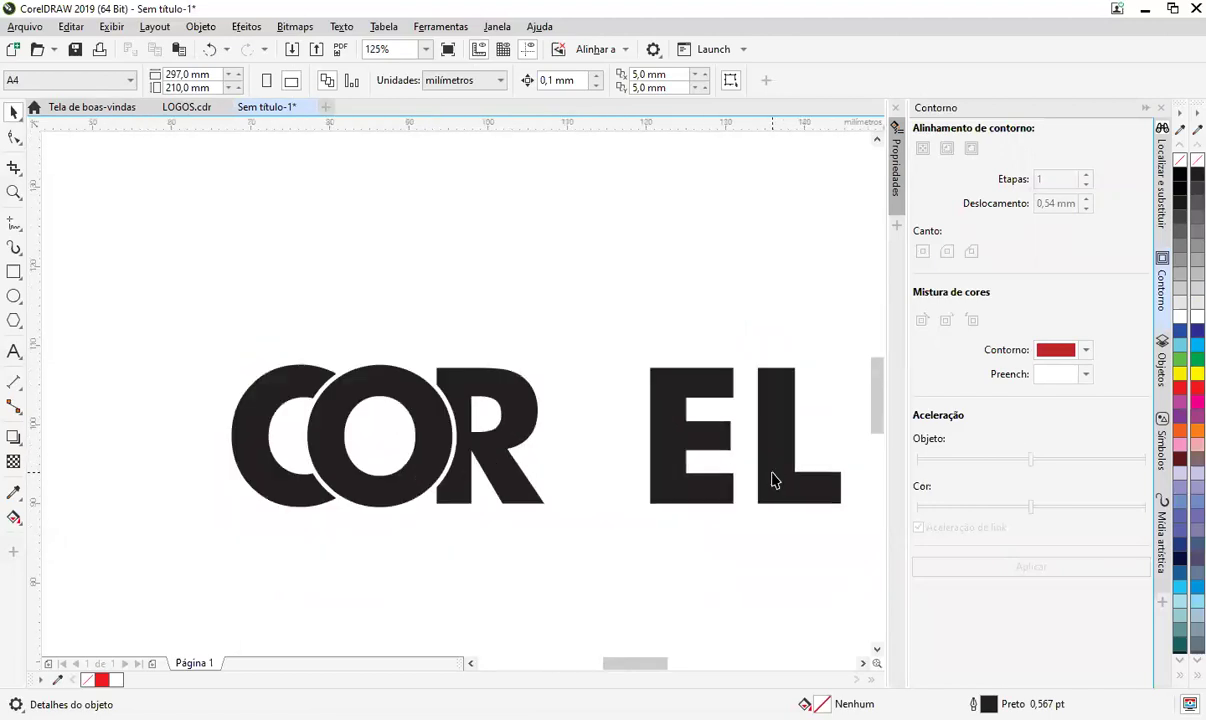
pyautogui.moveTo(665, 417); pyautogui.dragTo(536, 420)
pyautogui.click(358, 520)
pyautogui.moveTo(358, 520); pyautogui.dragTo(455, 549)
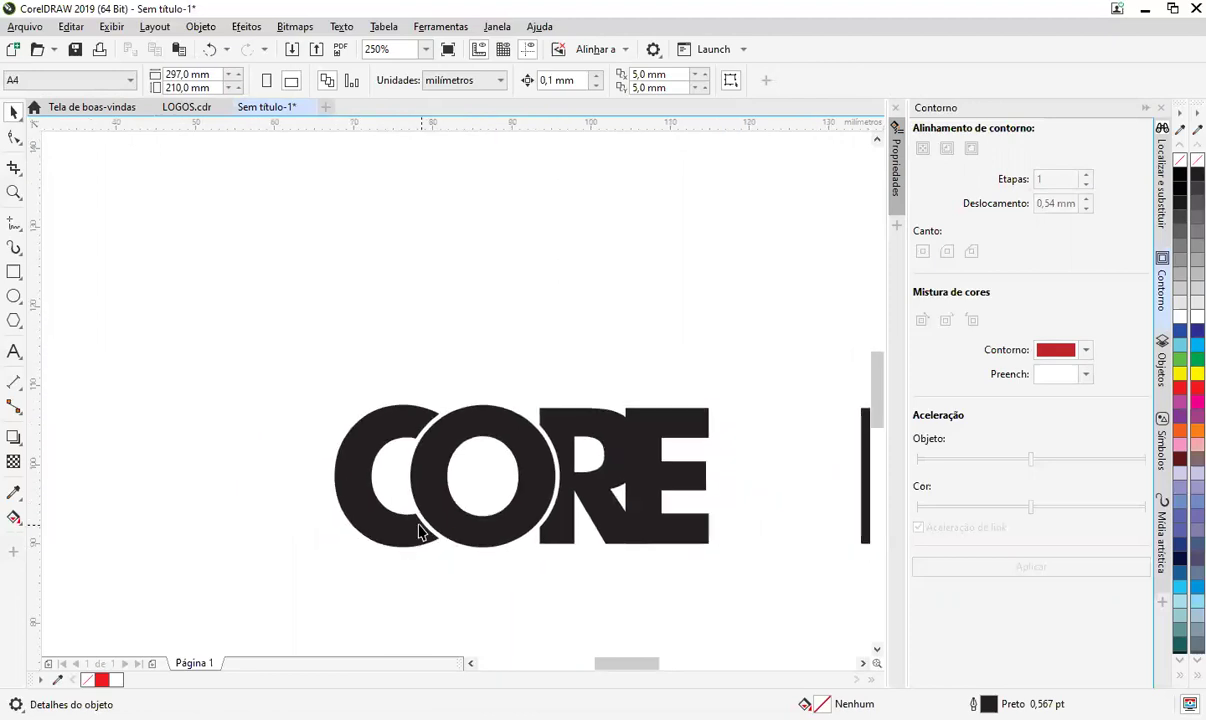
pyautogui.scroll(4, 420, 532)
pyautogui.scroll(-1, 561, 422)
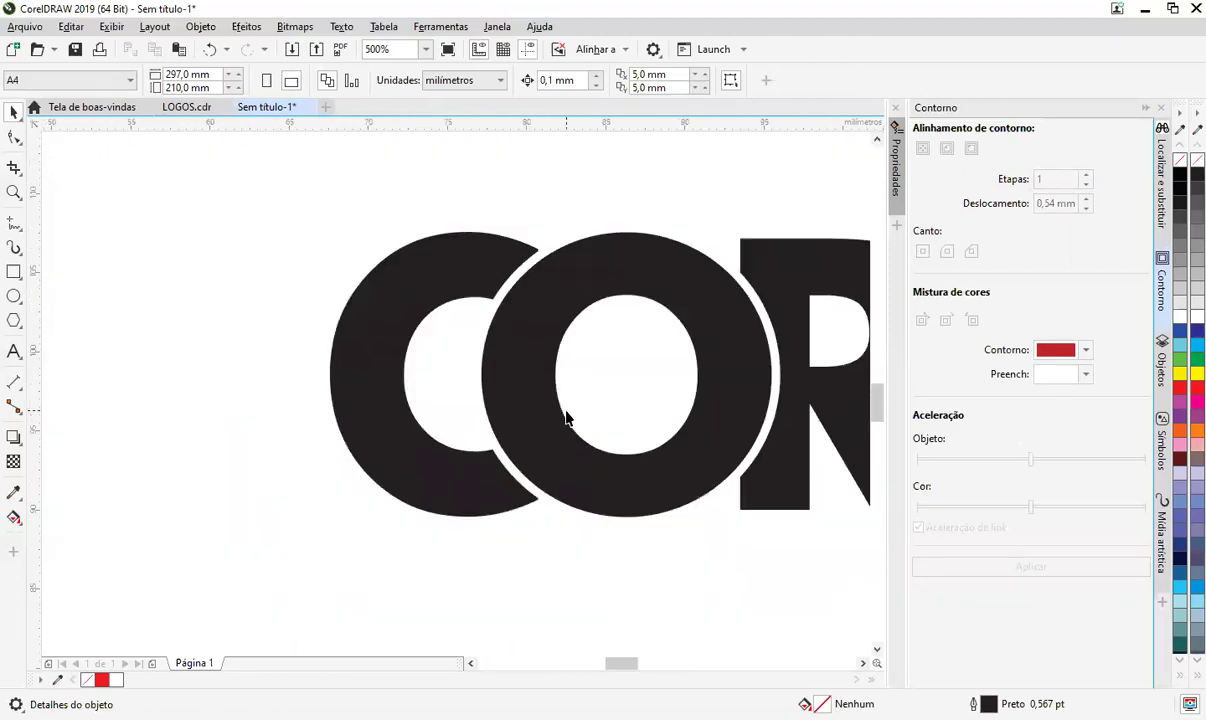
pyautogui.click(565, 418)
pyautogui.scroll(-2, 575, 418)
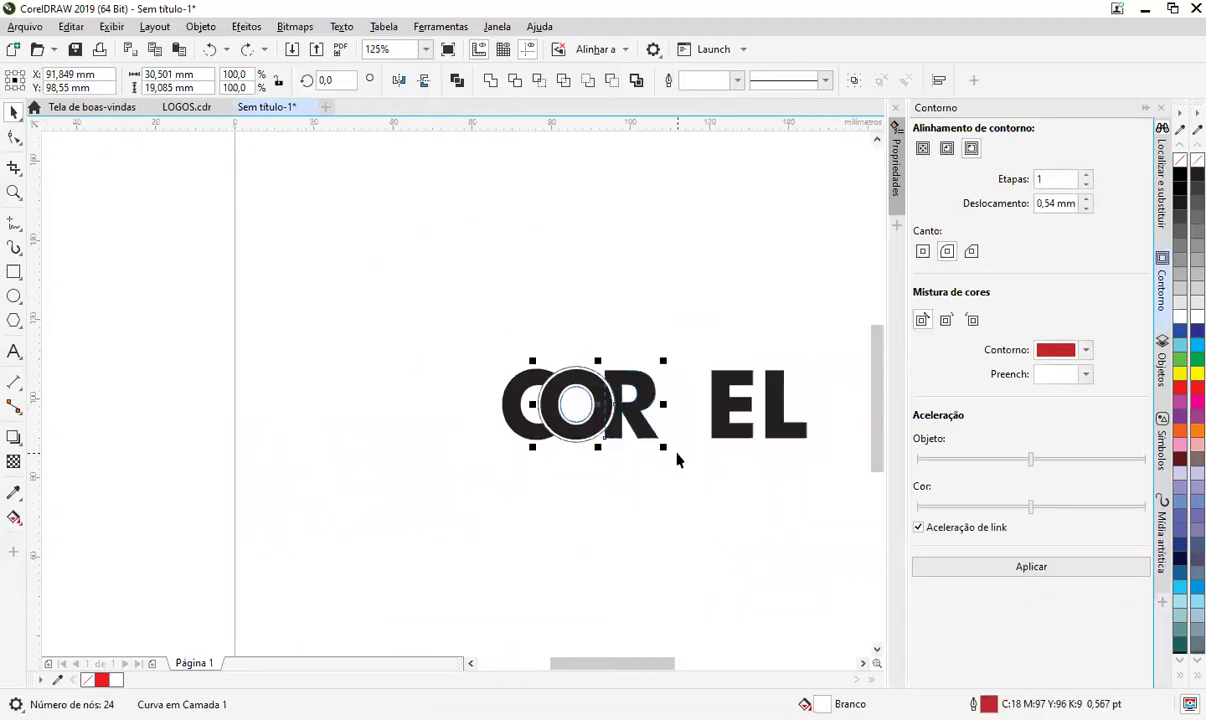
# - Undo the contour, trim, outline and move edits back to the original, evenly spaced COREL text letters
pyautogui.hotkey('ctrl', 'z')
pyautogui.hotkey('ctrl', 'z')
pyautogui.hotkey('ctrl', 'z')
pyautogui.hotkey('ctrl', 'z')
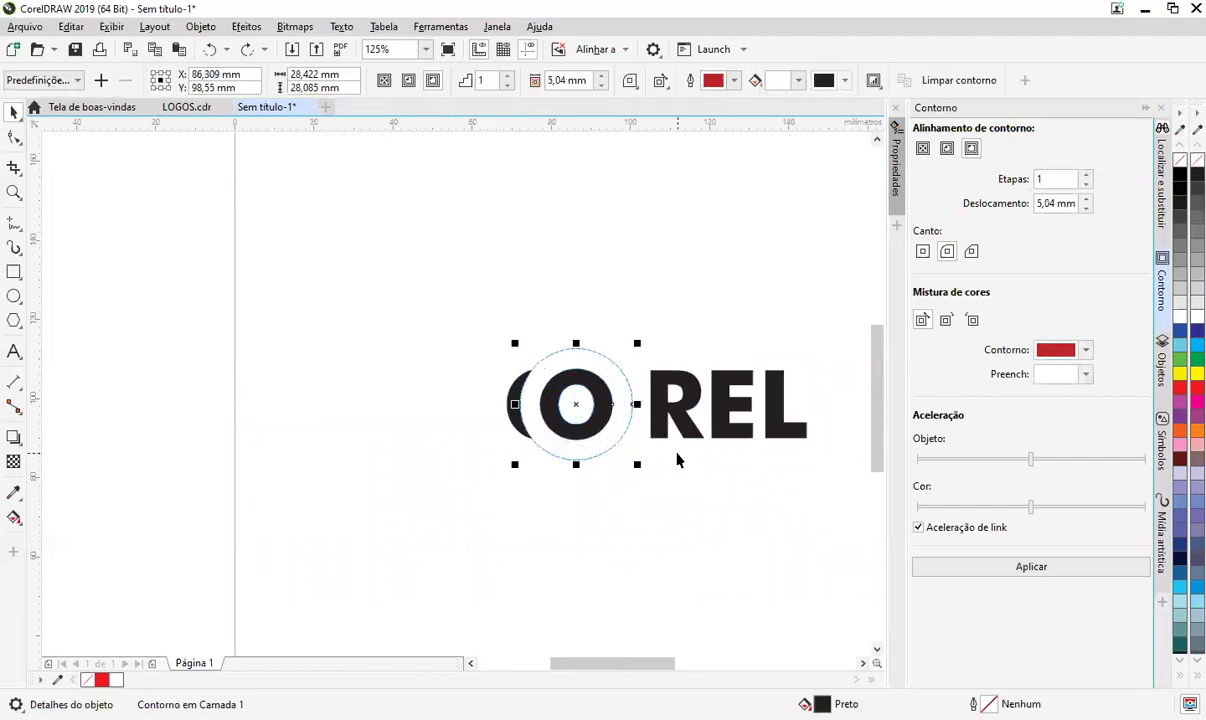
pyautogui.hotkey('ctrl', 'z')
pyautogui.hotkey('ctrl', 'z')
pyautogui.hotkey('ctrl', 'z')
pyautogui.hotkey('ctrl', 'z')
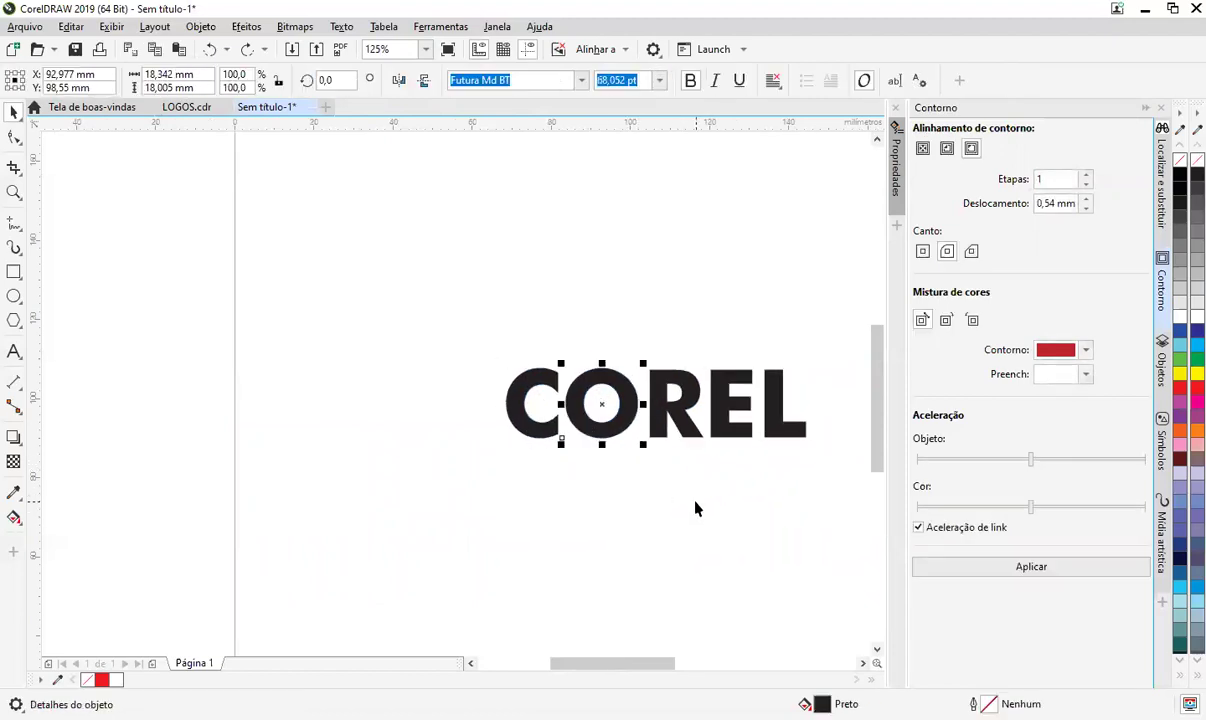
# - Convert all the letters of COREL to curves
pyautogui.click(559, 438)
pyautogui.moveTo(838, 476); pyautogui.dragTo(404, 319)
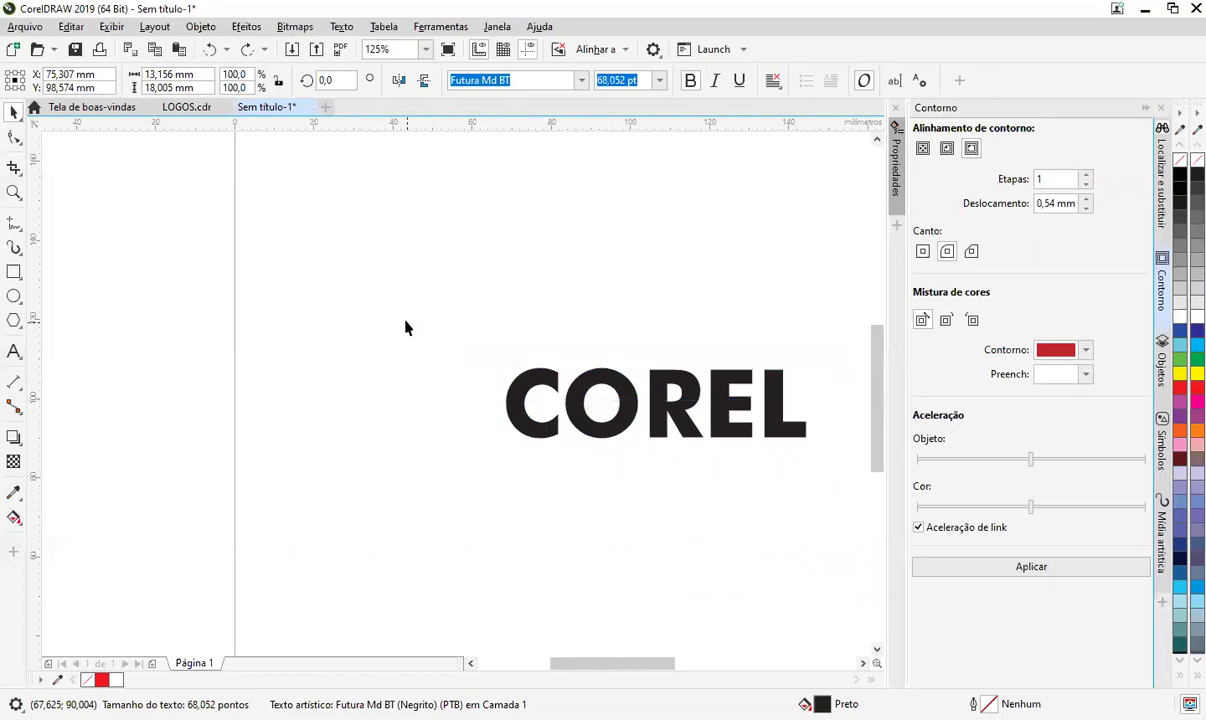
pyautogui.hotkey('ctrl', 'q')
pyautogui.click(603, 479)
pyautogui.click(531, 441)
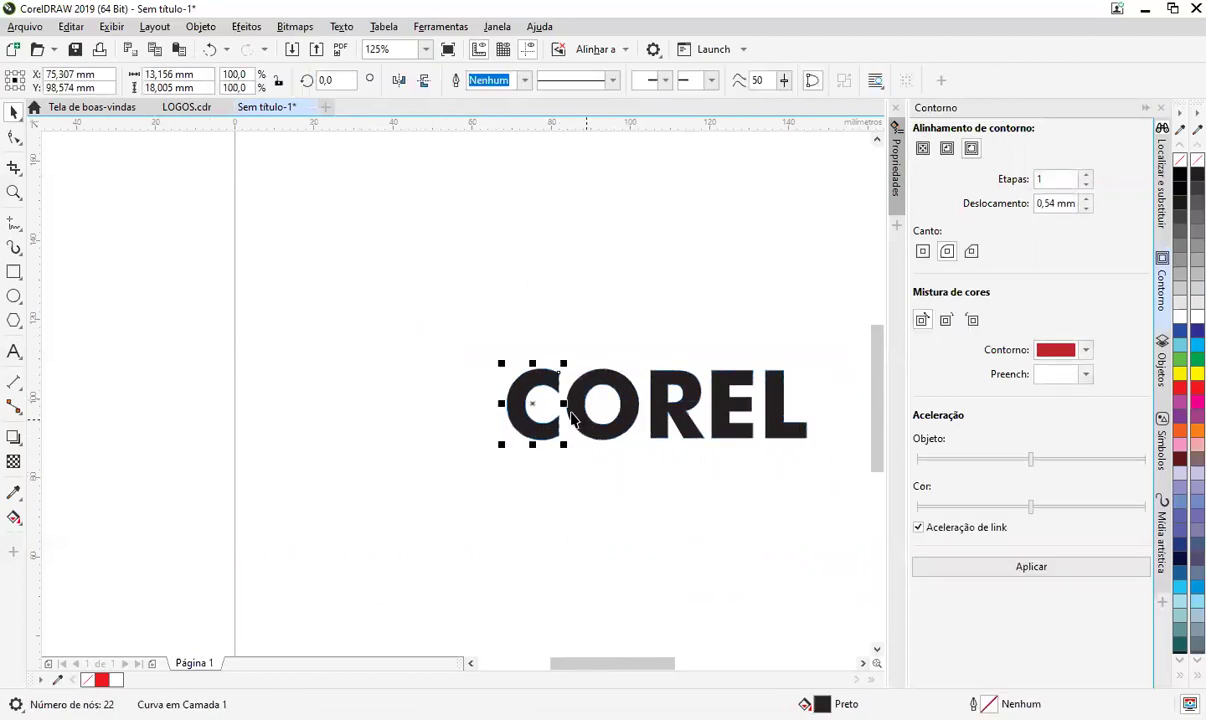
# - Edit the nodes of the letter C and raise the inner end node of its upper arm straight up
pyautogui.scroll(3, 549, 406)
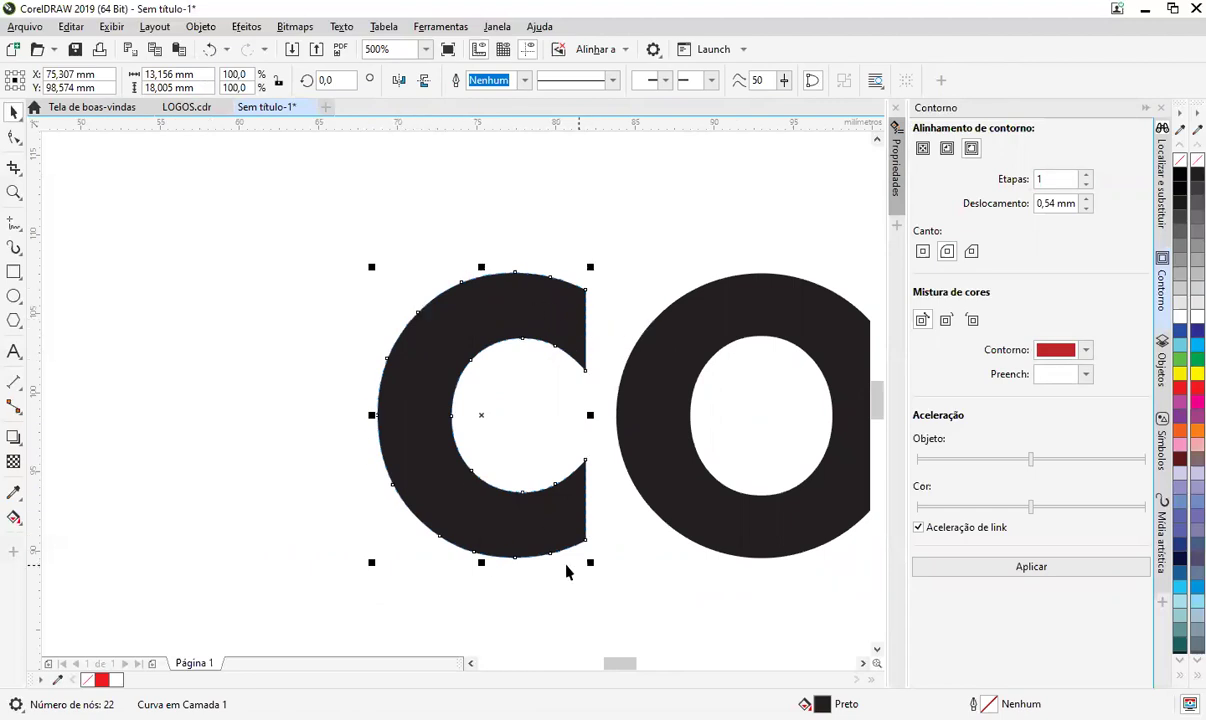
pyautogui.click(587, 385)
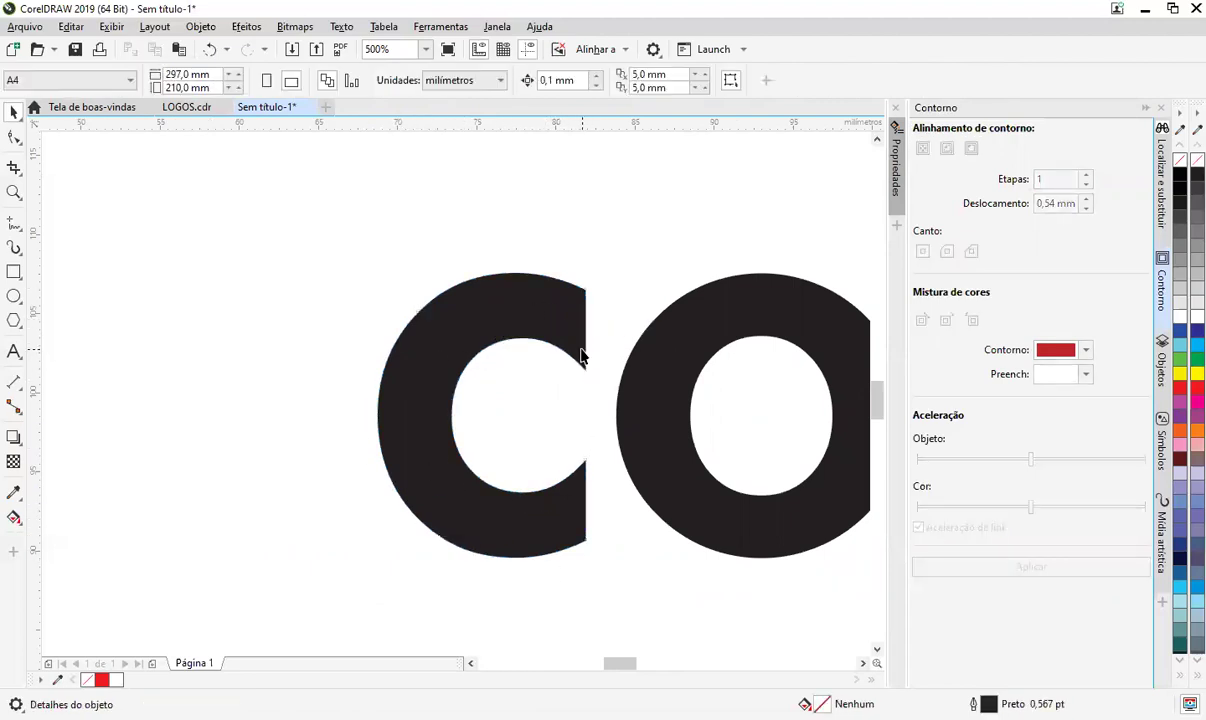
pyautogui.scroll(2, 582, 350)
pyautogui.scroll(-1, 582, 347)
pyautogui.doubleClick(582, 346)
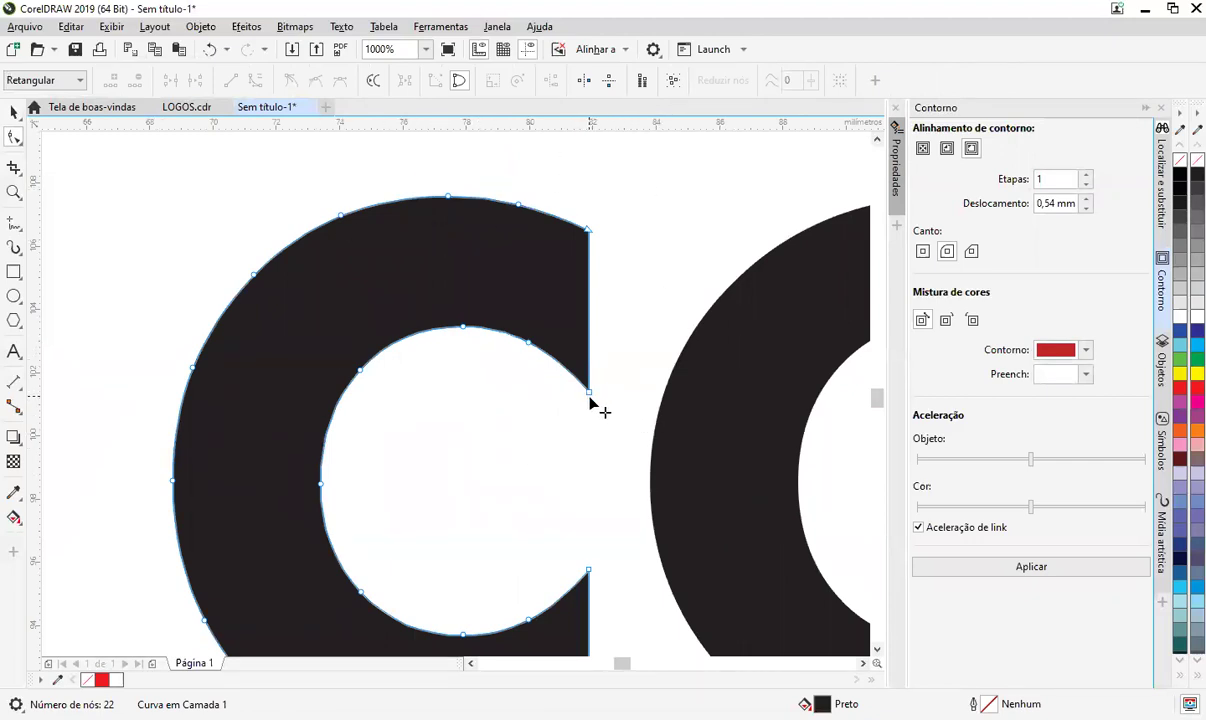
pyautogui.click(589, 397)
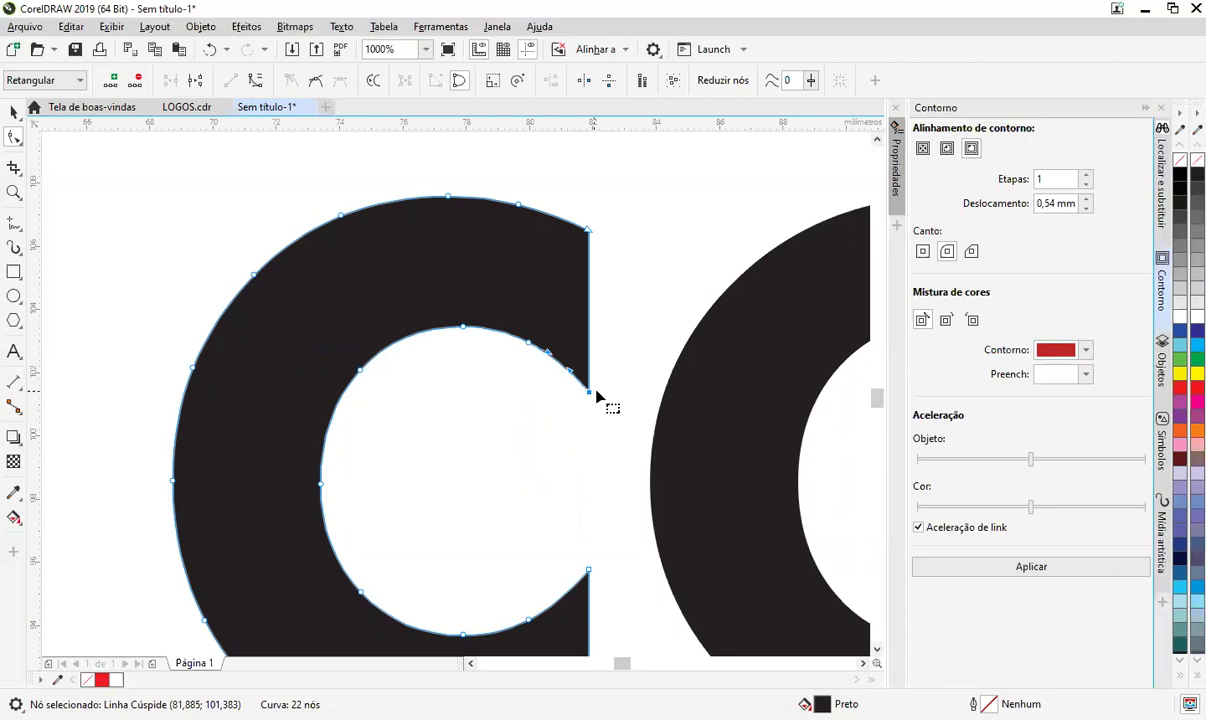
pyautogui.moveTo(591, 395); pyautogui.dragTo(589, 352)
# - Delete the two nodes on the inner curve of the C's upper arm
pyautogui.click(527, 347)
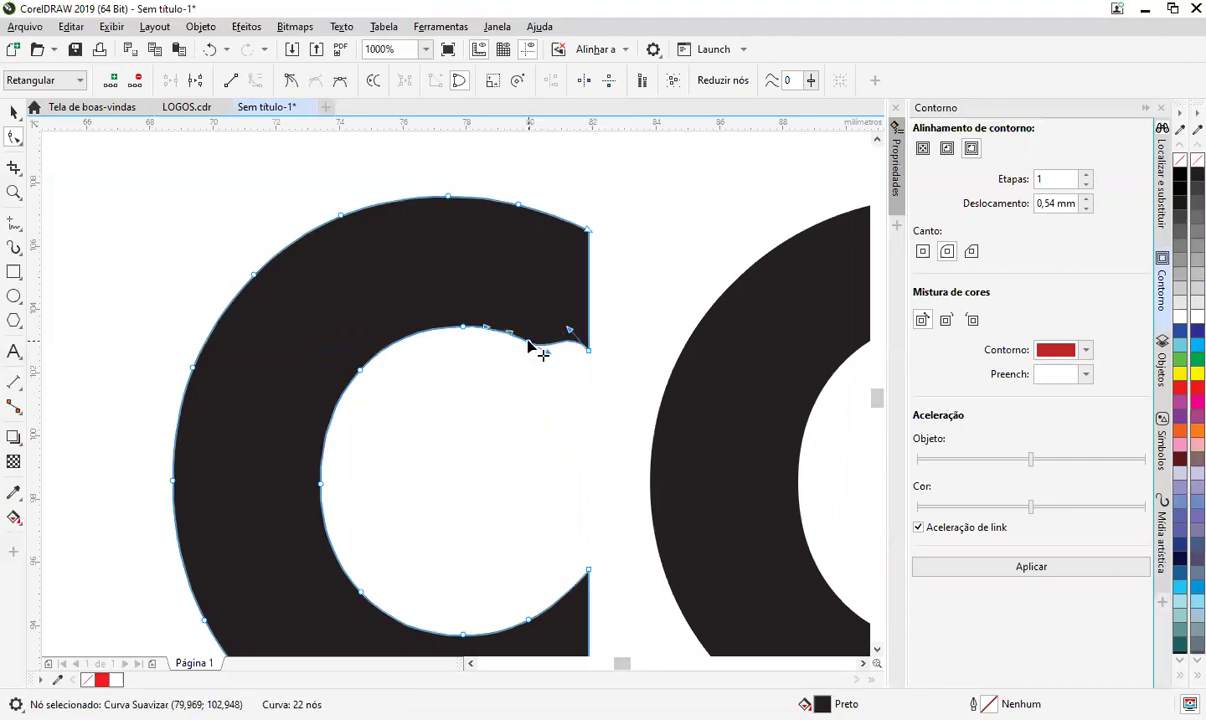
pyautogui.press('Delete')
pyautogui.click(461, 328)
pyautogui.press('Delete')
# - Raise the inner end node of the C's upper arm further and adjust the curve handles to smooth the inner edge
pyautogui.click(589, 351)
pyautogui.moveTo(589, 350); pyautogui.dragTo(448, 303)
pyautogui.click(417, 331)
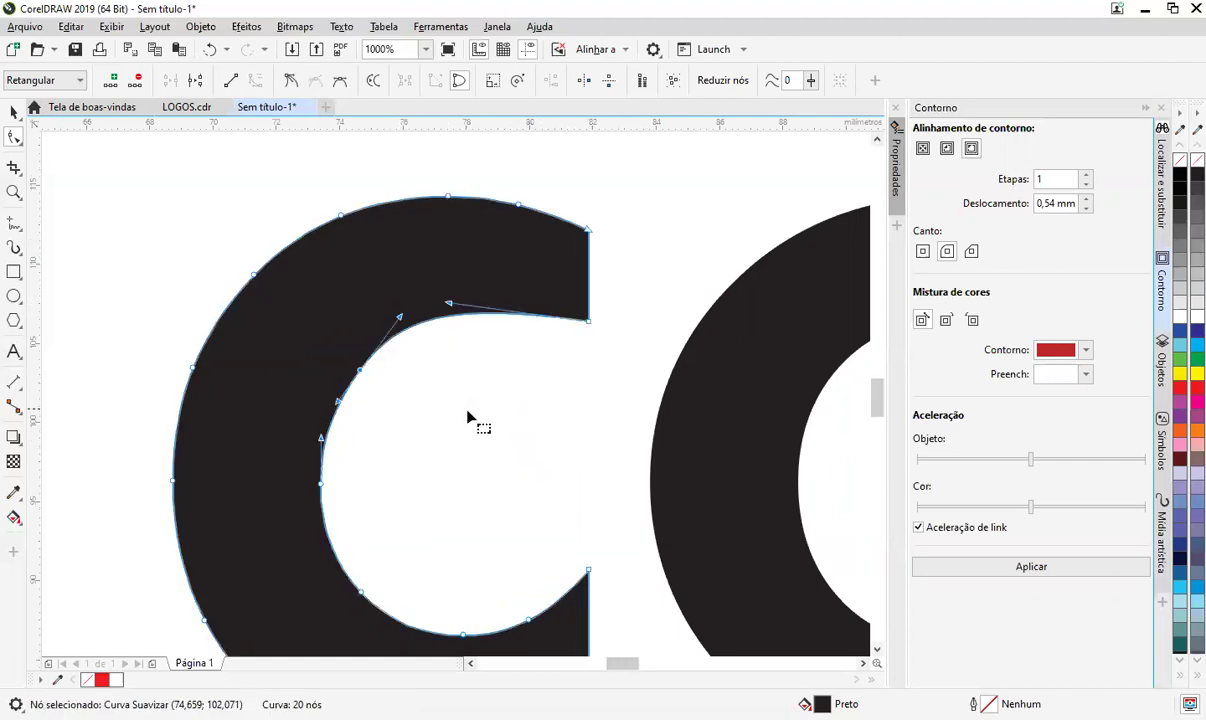
pyautogui.scroll(-1, 471, 412)
pyautogui.press('space')
pyautogui.click(584, 566)
pyautogui.scroll(1, 494, 362)
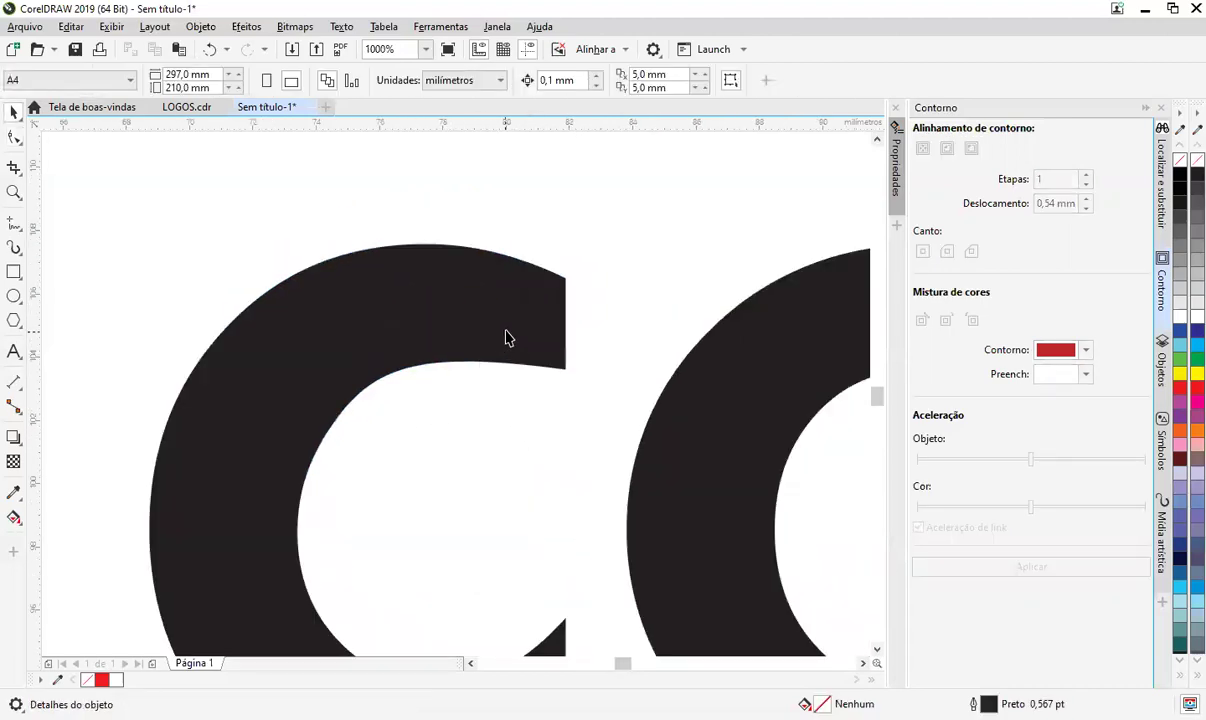
# - Move the inner end node of the C's upper arm up about 1 mm and level its curve handle
pyautogui.click(505, 338)
pyautogui.press('space')
pyautogui.moveTo(567, 372); pyautogui.dragTo(566, 340)
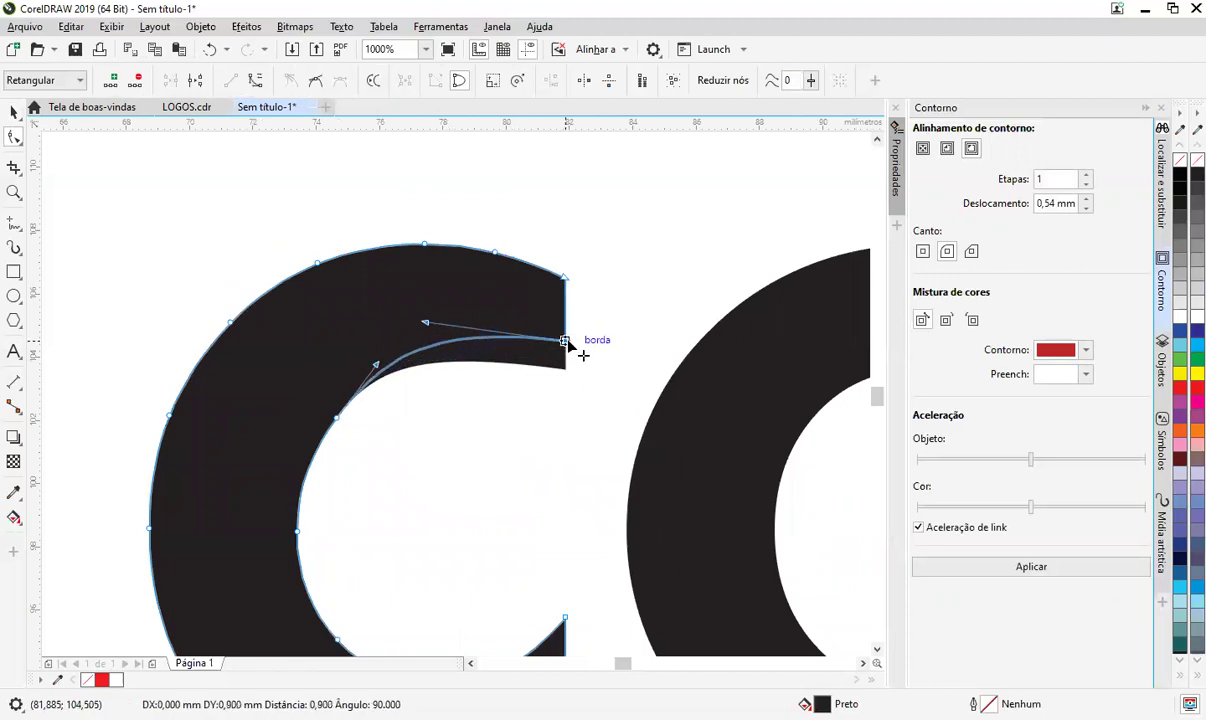
pyautogui.moveTo(424, 323); pyautogui.dragTo(431, 340)
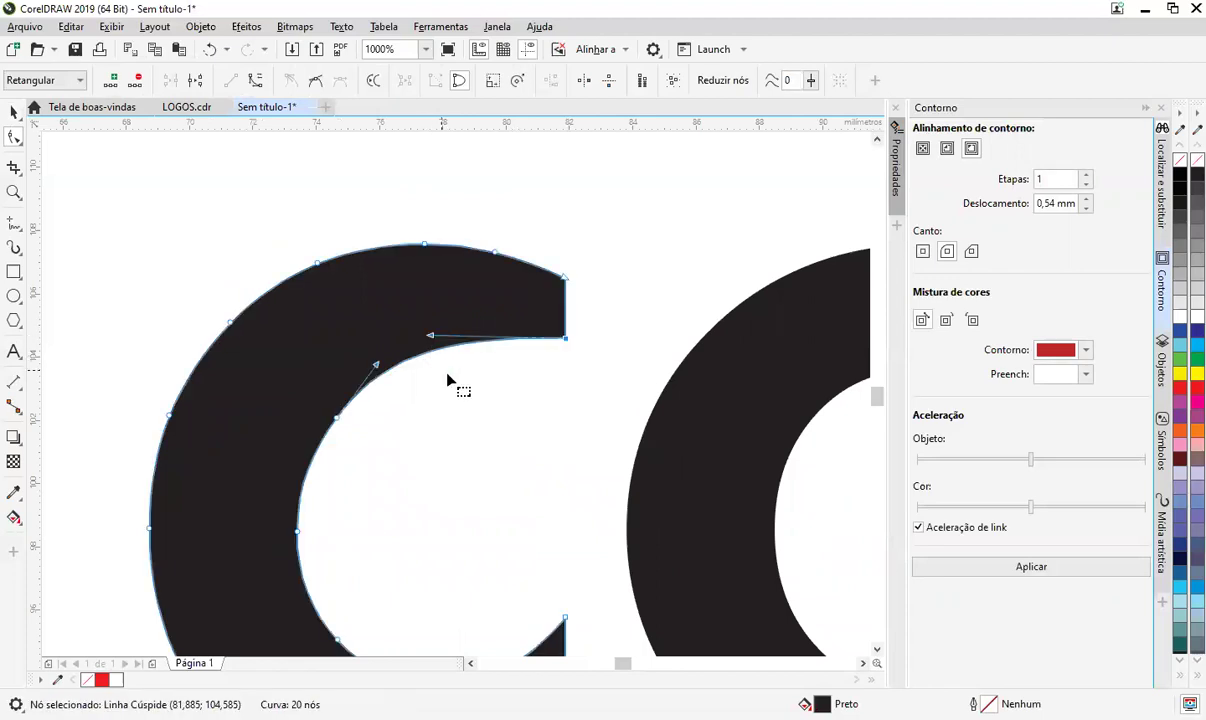
pyautogui.scroll(-1, 500, 401)
pyautogui.press('space')
pyautogui.click(567, 318)
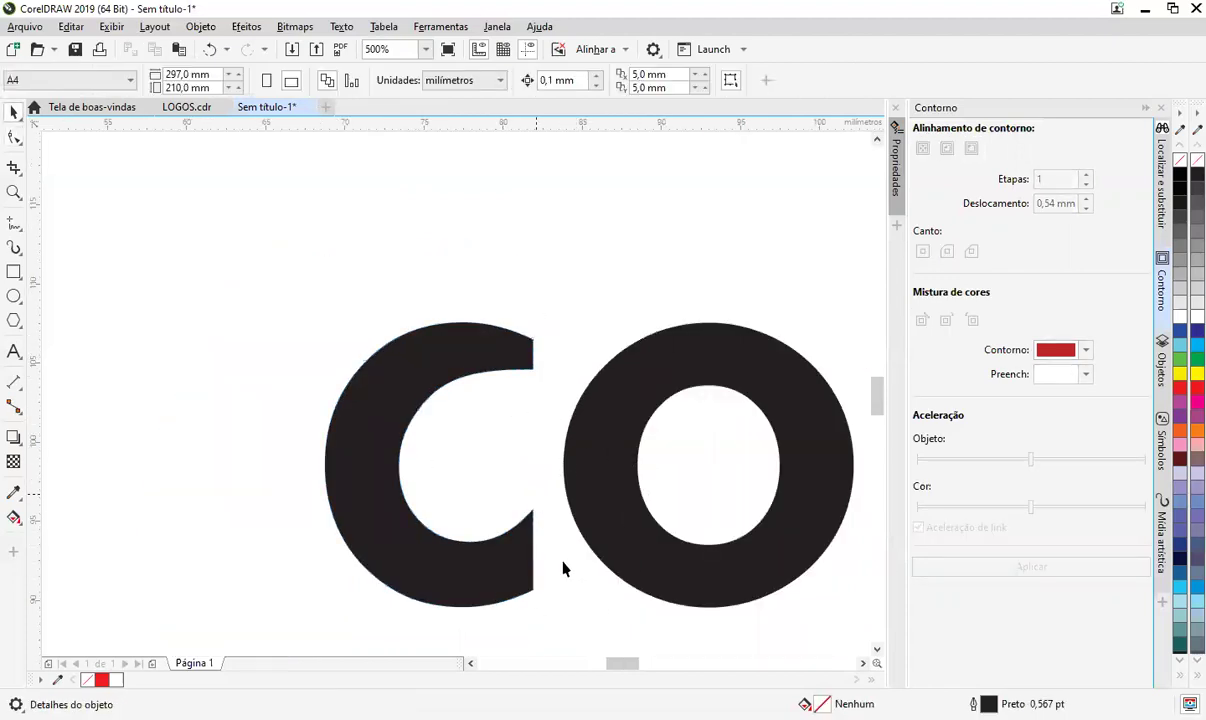
# - Move the letter O left over the open end of the C and trim the C with the O
pyautogui.scroll(-1, 707, 562)
pyautogui.scroll(1, 637, 475)
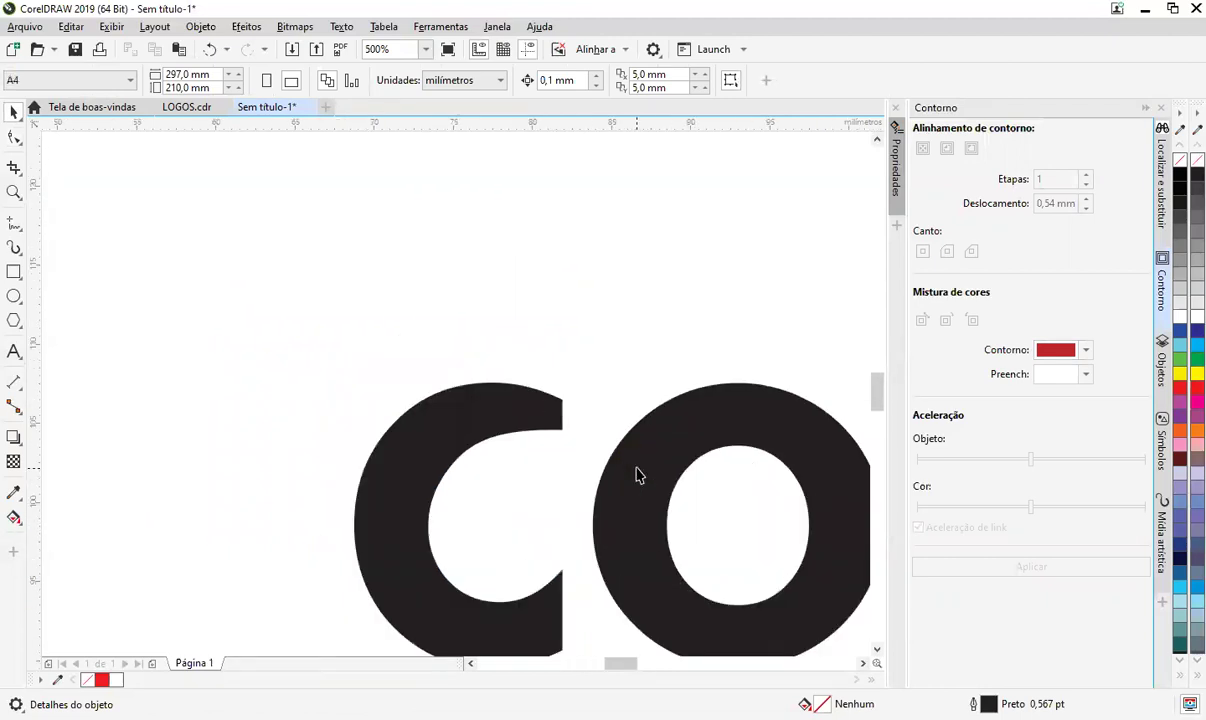
pyautogui.moveTo(735, 500); pyautogui.dragTo(643, 425)
pyautogui.moveTo(511, 431); pyautogui.dragTo(459, 431)
pyautogui.keyDown('shift'); pyautogui.click(375, 314); pyautogui.keyUp('shift')
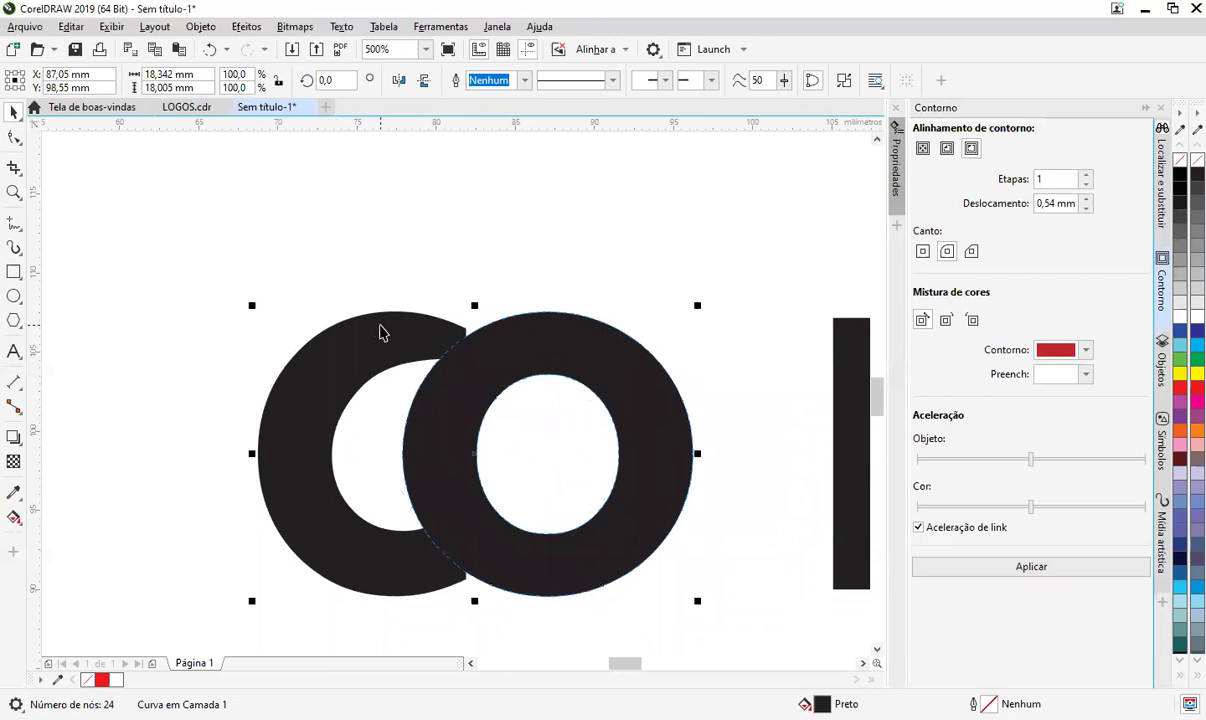
pyautogui.click(627, 301)
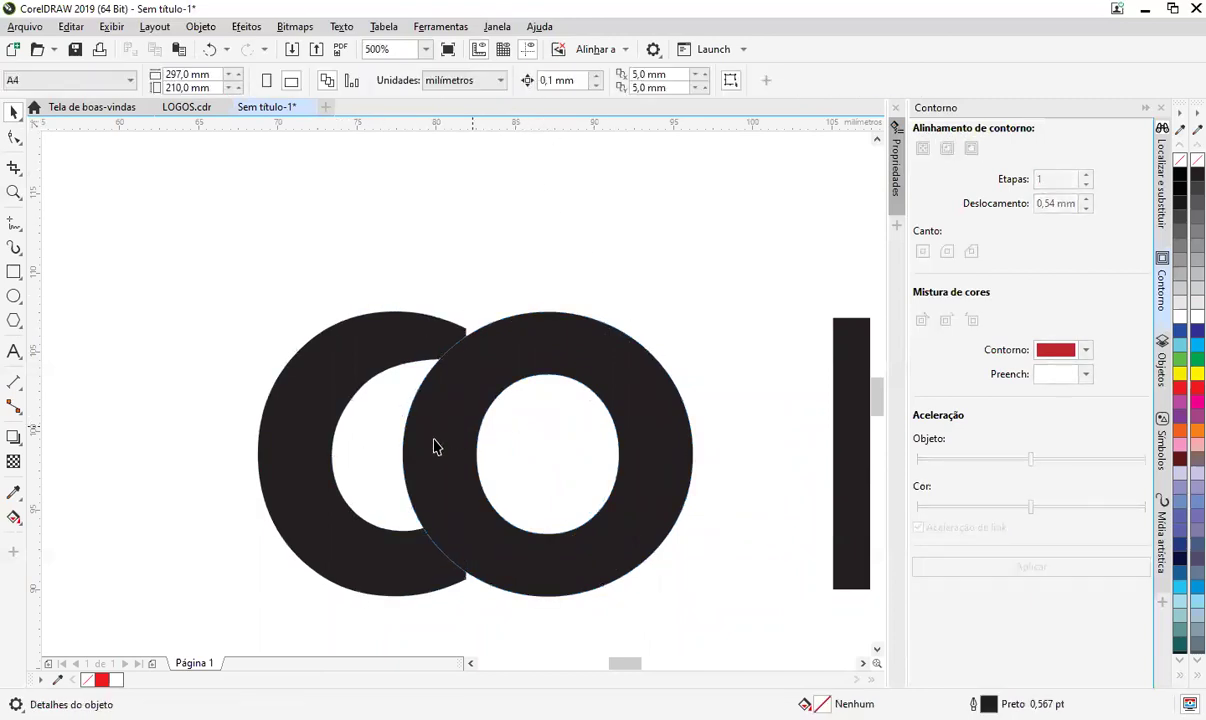
# - Move the letter O about 0.9 mm right to open a thin gap between it and the trimmed C
pyautogui.scroll(1, 438, 447)
pyautogui.moveTo(447, 440); pyautogui.dragTo(477, 442)
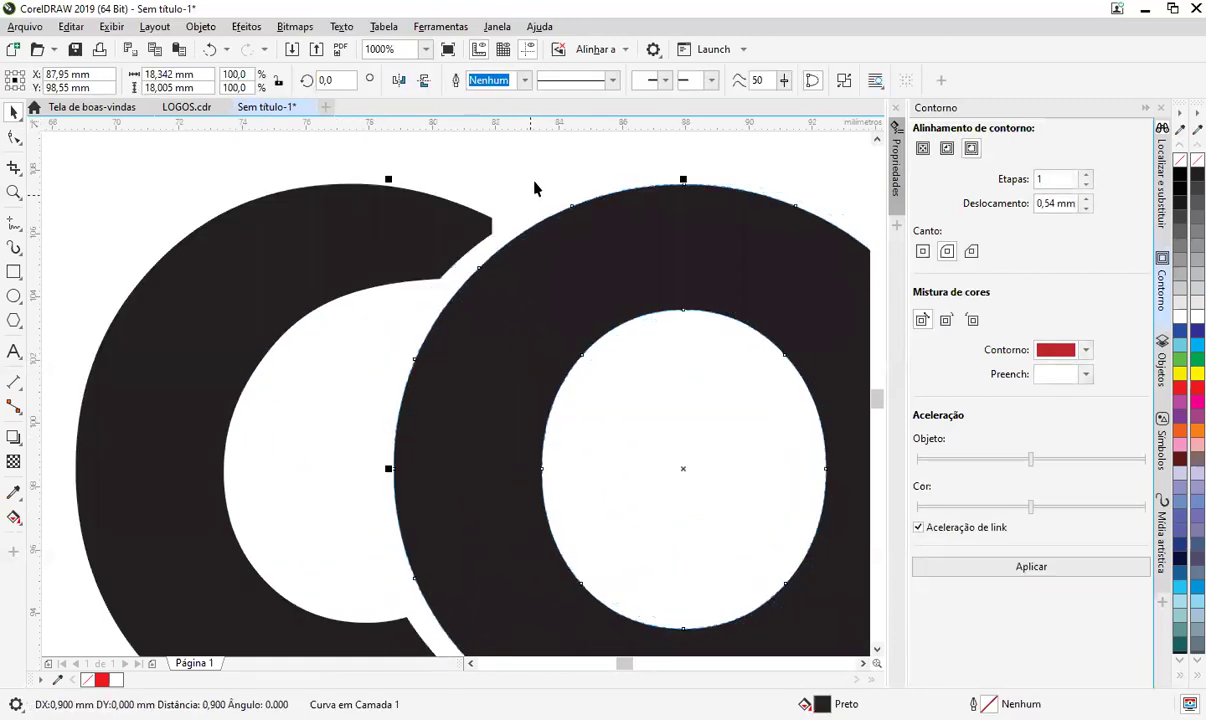
pyautogui.click(533, 188)
pyautogui.scroll(-1, 544, 400)
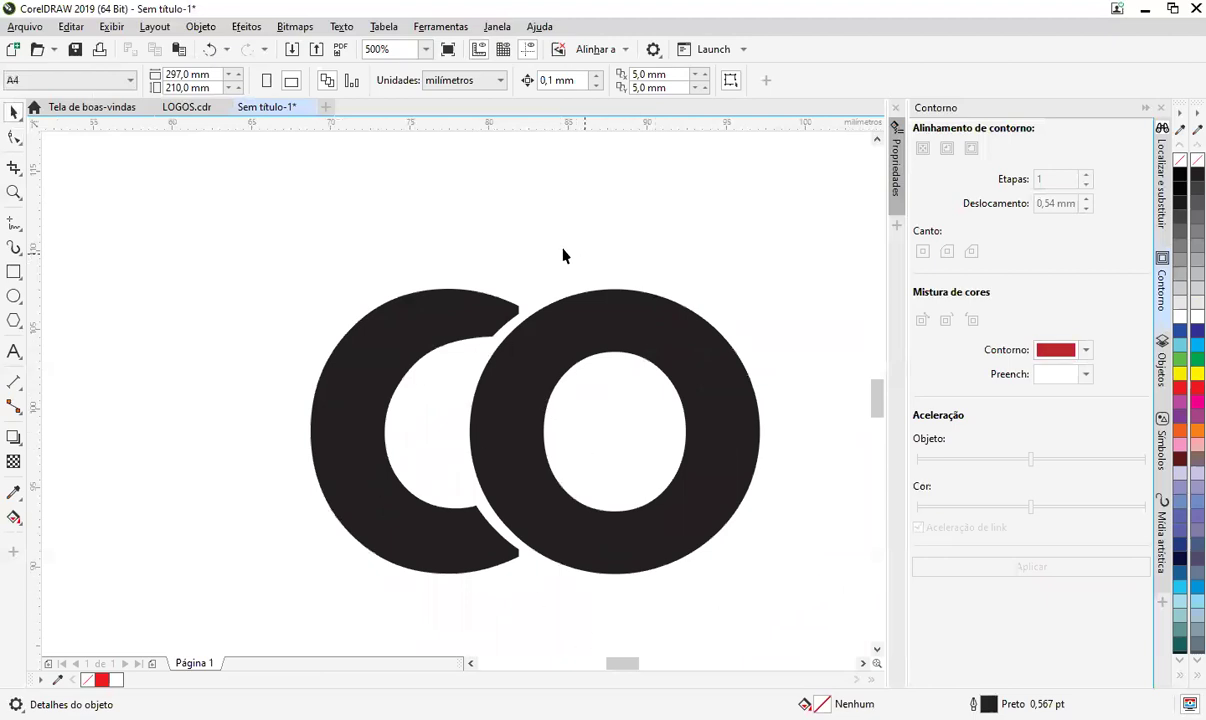
# - Select all inner nodes of the O and move its counter right and slightly up, close to the letter's right edge
pyautogui.scroll(-1, 540, 470)
pyautogui.hscroll(2, 500, 490)
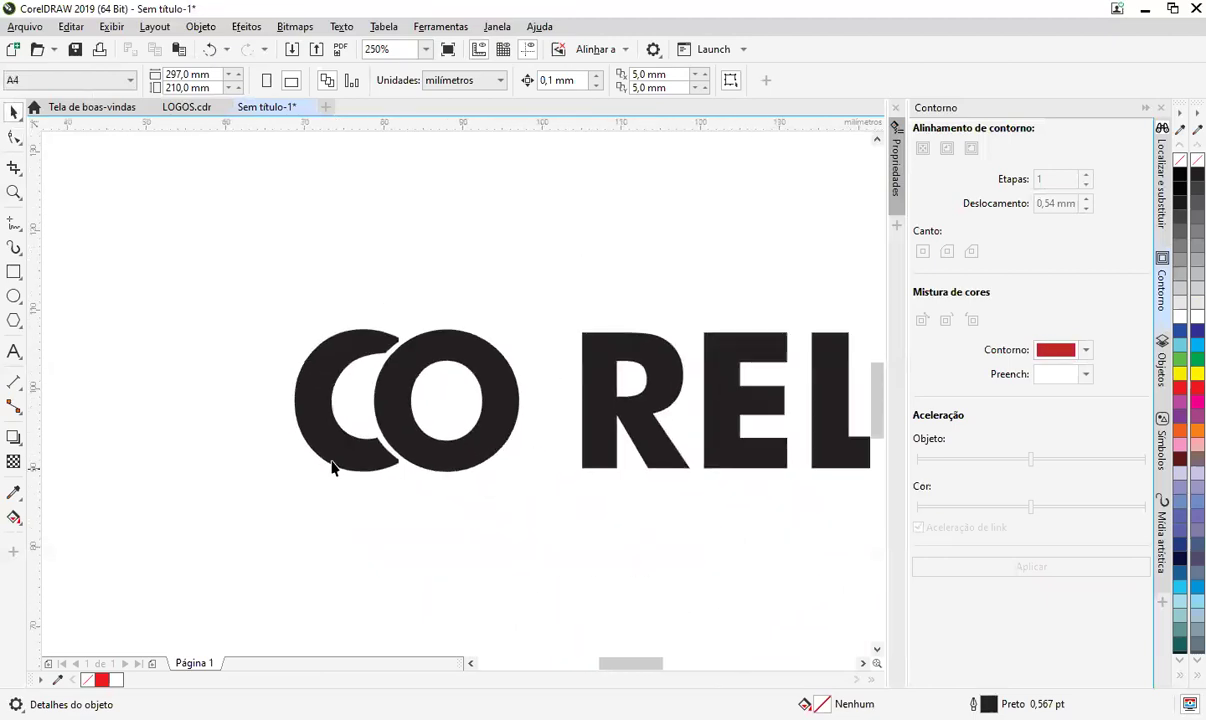
pyautogui.scroll(1, 407, 393)
pyautogui.press('F10')
pyautogui.click(370, 388)
pyautogui.scroll(1, 466, 370)
pyautogui.moveTo(656, 258); pyautogui.dragTo(293, 640)
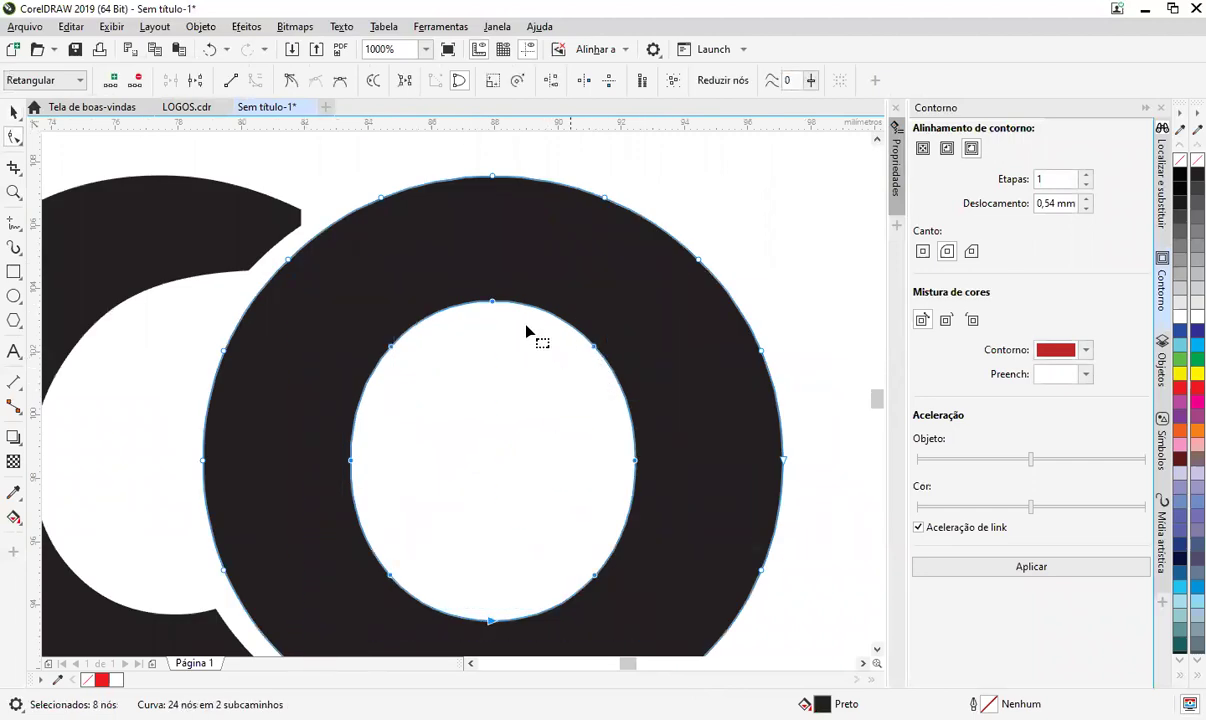
pyautogui.moveTo(500, 306); pyautogui.dragTo(614, 290)
pyautogui.scroll(-1, 578, 418)
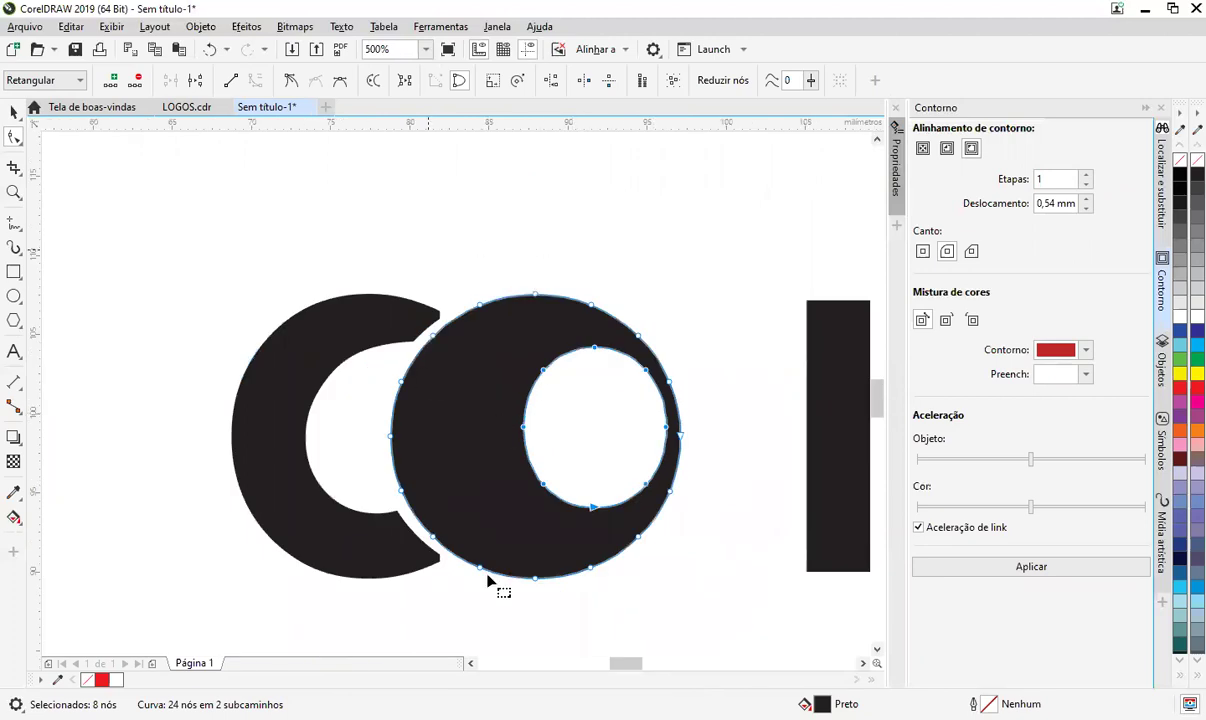
# - Shift the O's counter slightly back to the left and down, and finish the node editing
pyautogui.scroll(-2, 540, 410)
pyautogui.scroll(2, 540, 425)
pyautogui.moveTo(567, 500); pyautogui.dragTo(552, 512)
pyautogui.scroll(-2, 614, 483)
pyautogui.press('space')
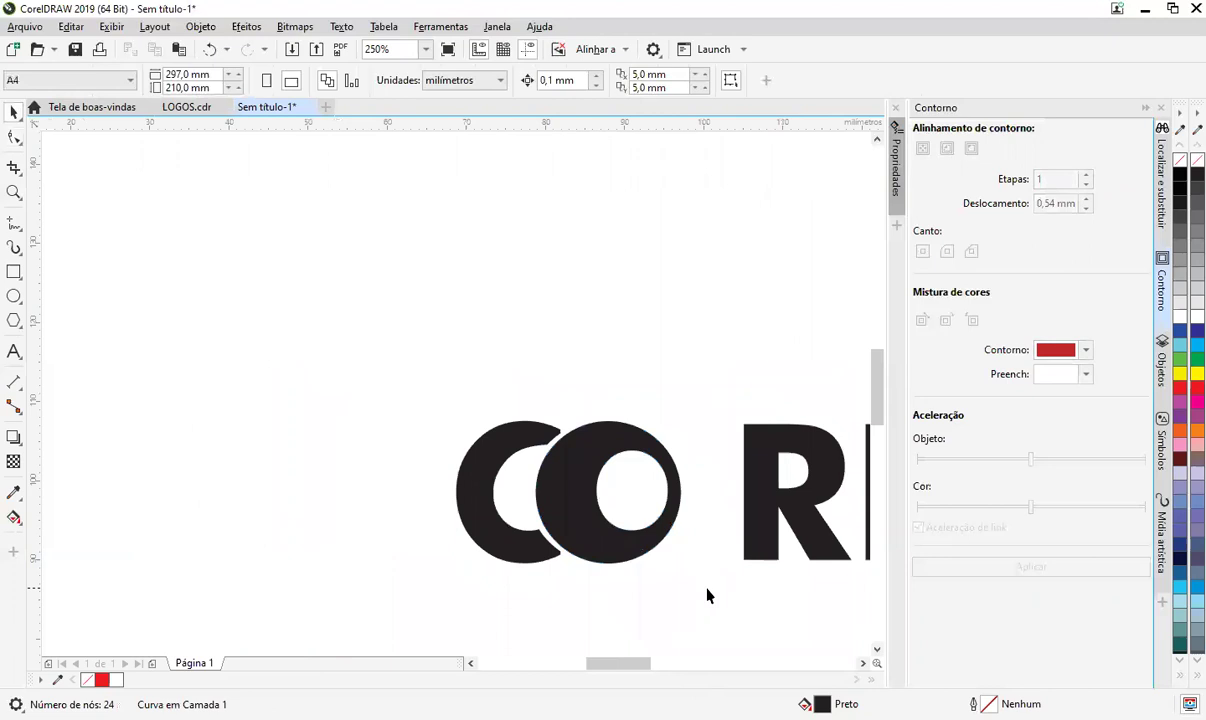
# - Move the letter R left so that its stem overlaps the right edge of the O
pyautogui.moveTo(731, 614); pyautogui.dragTo(525, 514)
pyautogui.click(560, 390)
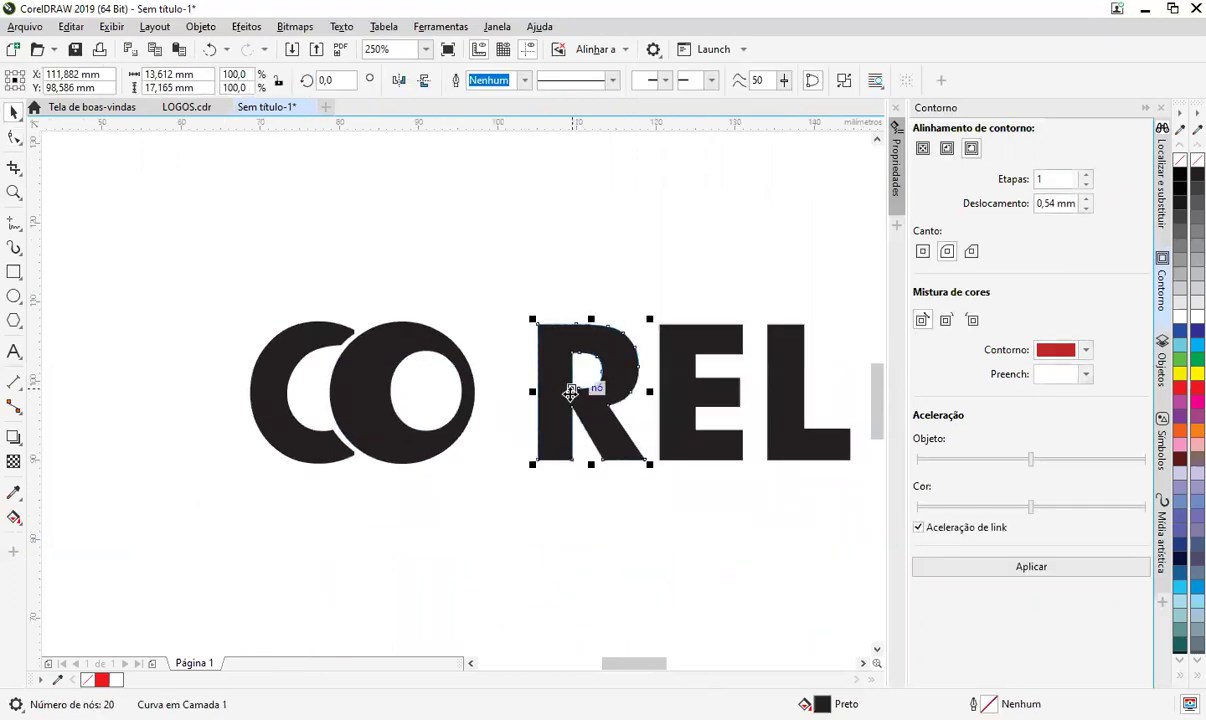
pyautogui.scroll(1, 573, 393)
pyautogui.moveTo(589, 412); pyautogui.dragTo(441, 422)
pyautogui.click(347, 580)
# - Convert the R's straight left side to a curve and bend it inward to follow the O with a thin gap
pyautogui.doubleClick(386, 430)
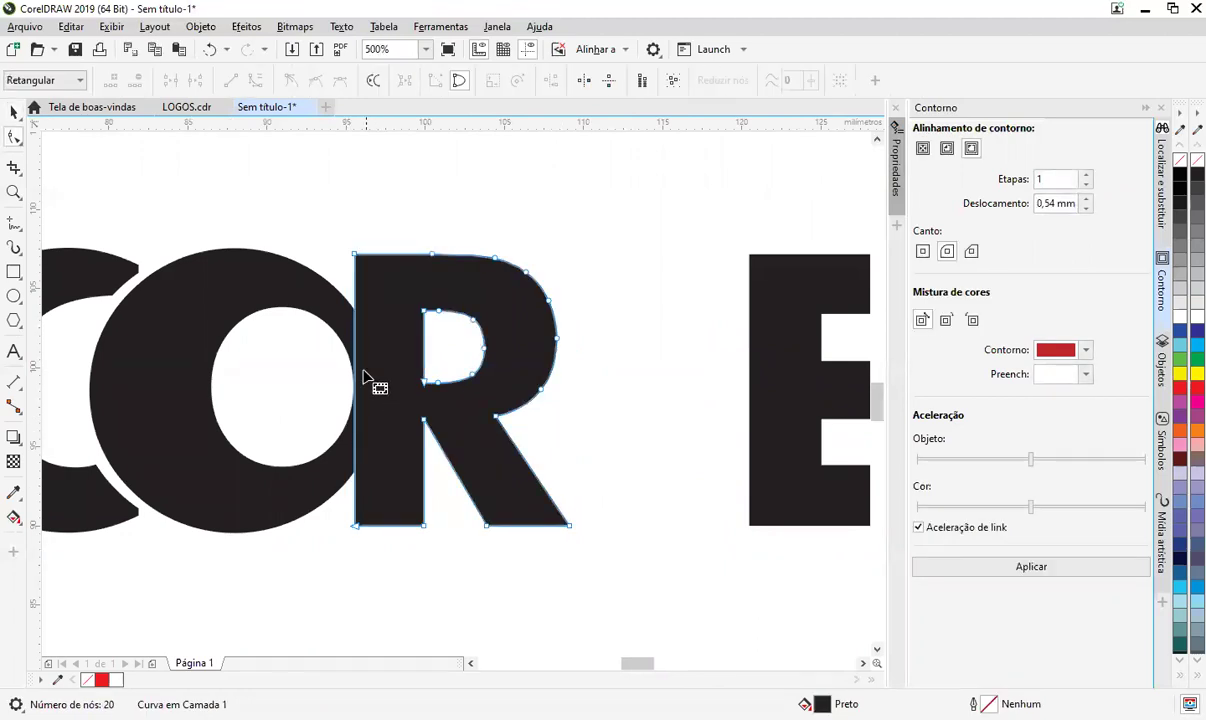
pyautogui.rightClick(354, 395)
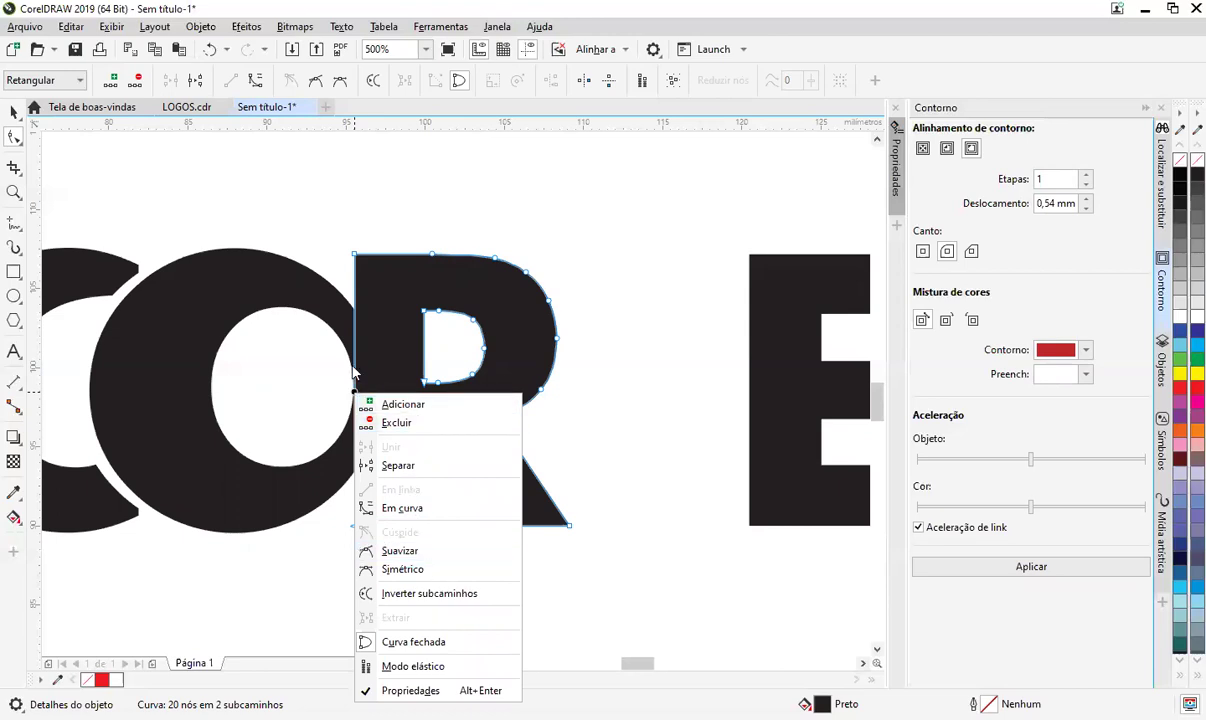
pyautogui.click(400, 508)
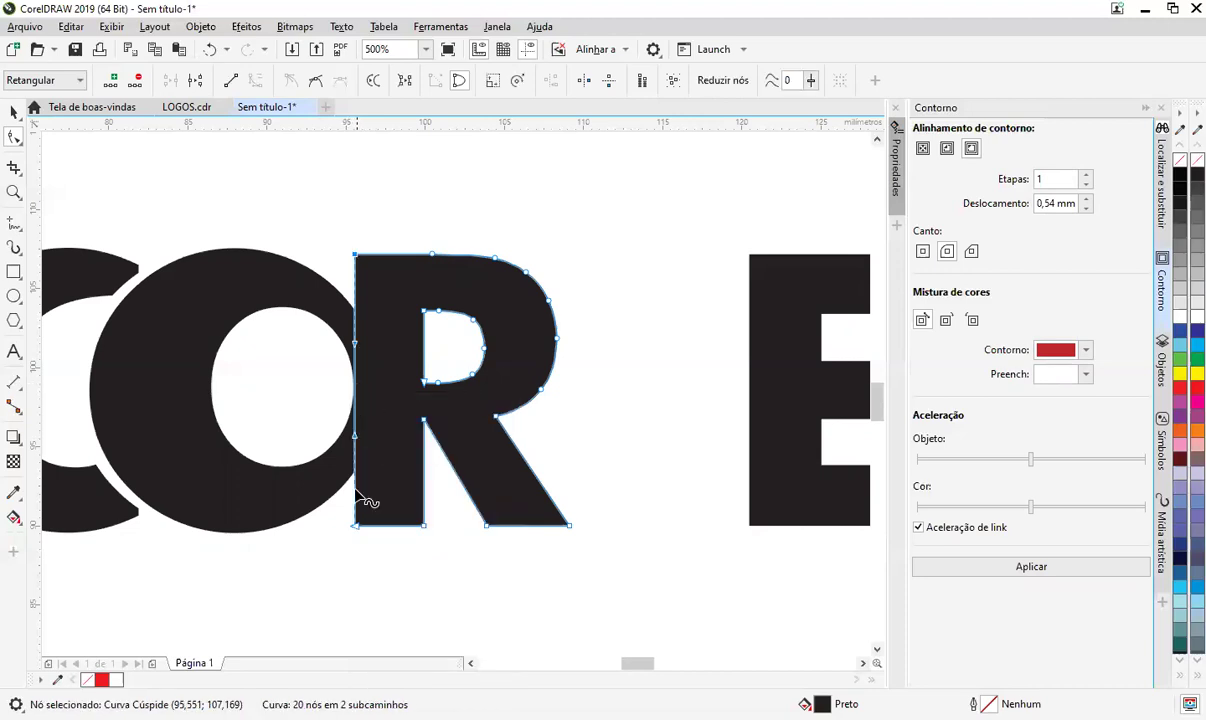
pyautogui.moveTo(355, 435); pyautogui.dragTo(430, 387)
# - Select the R's counter nodes and move the counter about 3 mm right and 0.8 mm down
pyautogui.moveTo(493, 294); pyautogui.dragTo(522, 388)
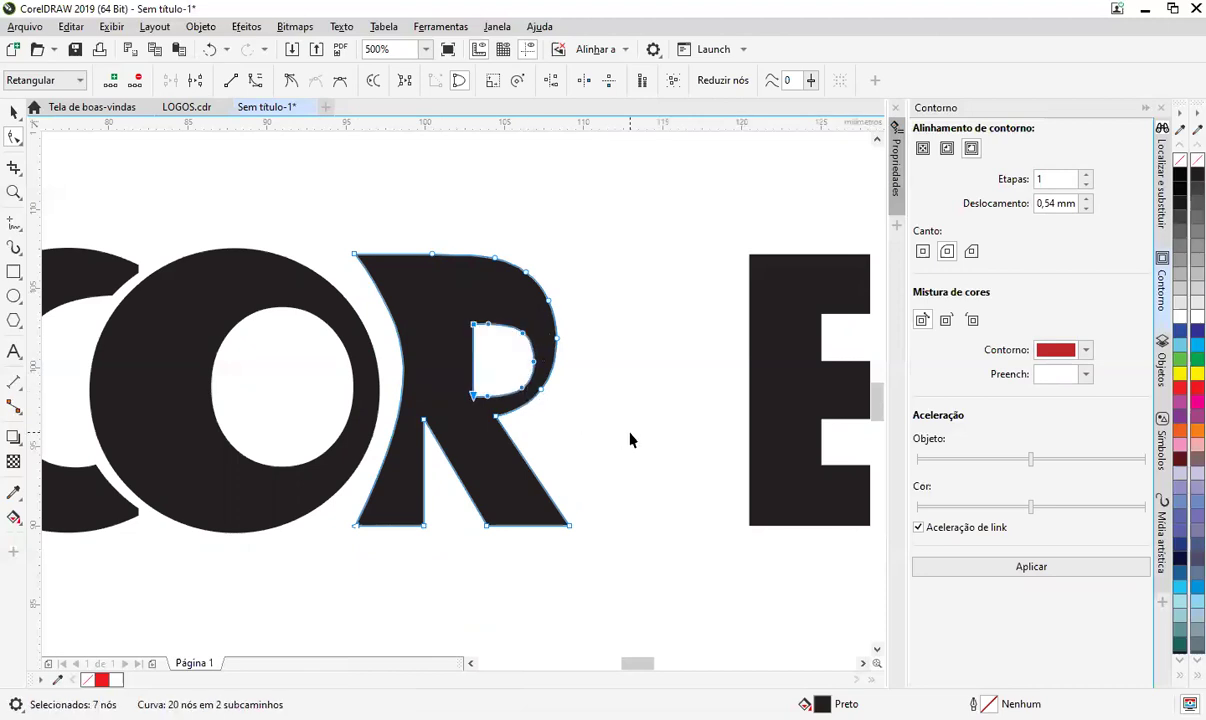
pyautogui.click(666, 560)
# - Move the letter E left so that it stands just beside the R's leg
pyautogui.scroll(-2, 666, 560)
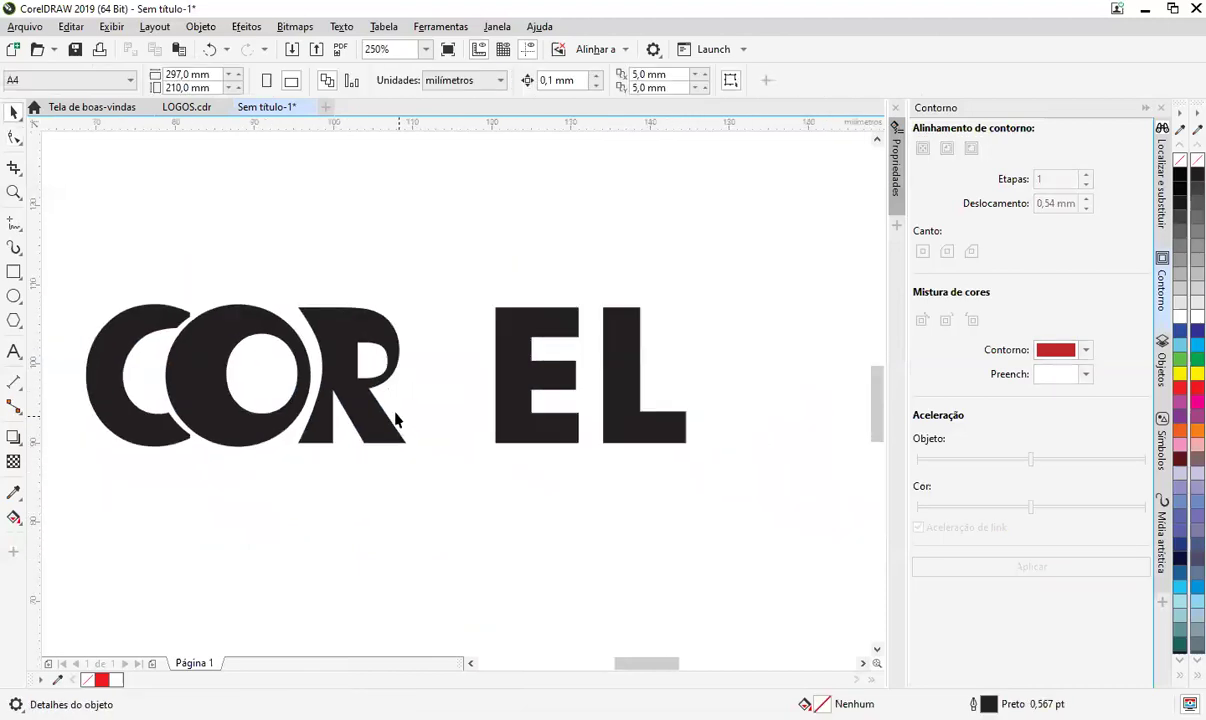
pyautogui.scroll(2, 407, 393)
pyautogui.moveTo(646, 404); pyautogui.dragTo(481, 426)
# - Try moving the inner nodes of the E's upper notch about 2.8 mm right, and undo the change
pyautogui.press('F10')
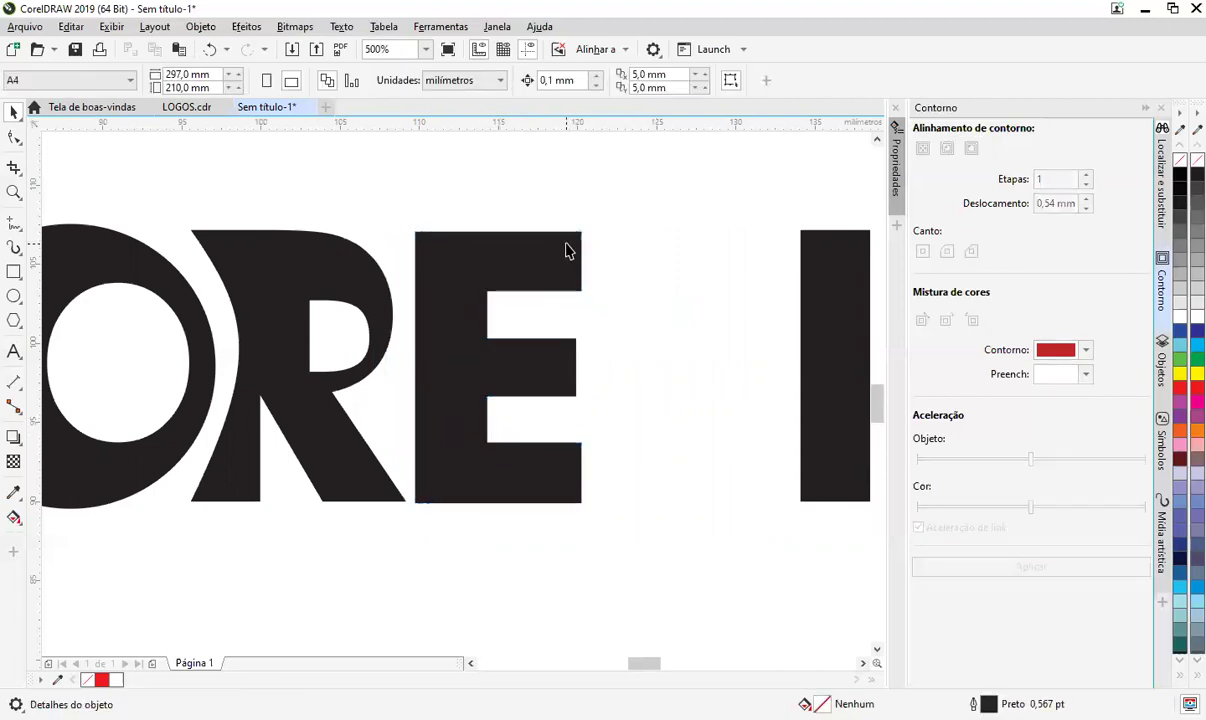
pyautogui.moveTo(495, 252); pyautogui.dragTo(535, 340)
pyautogui.press('space')
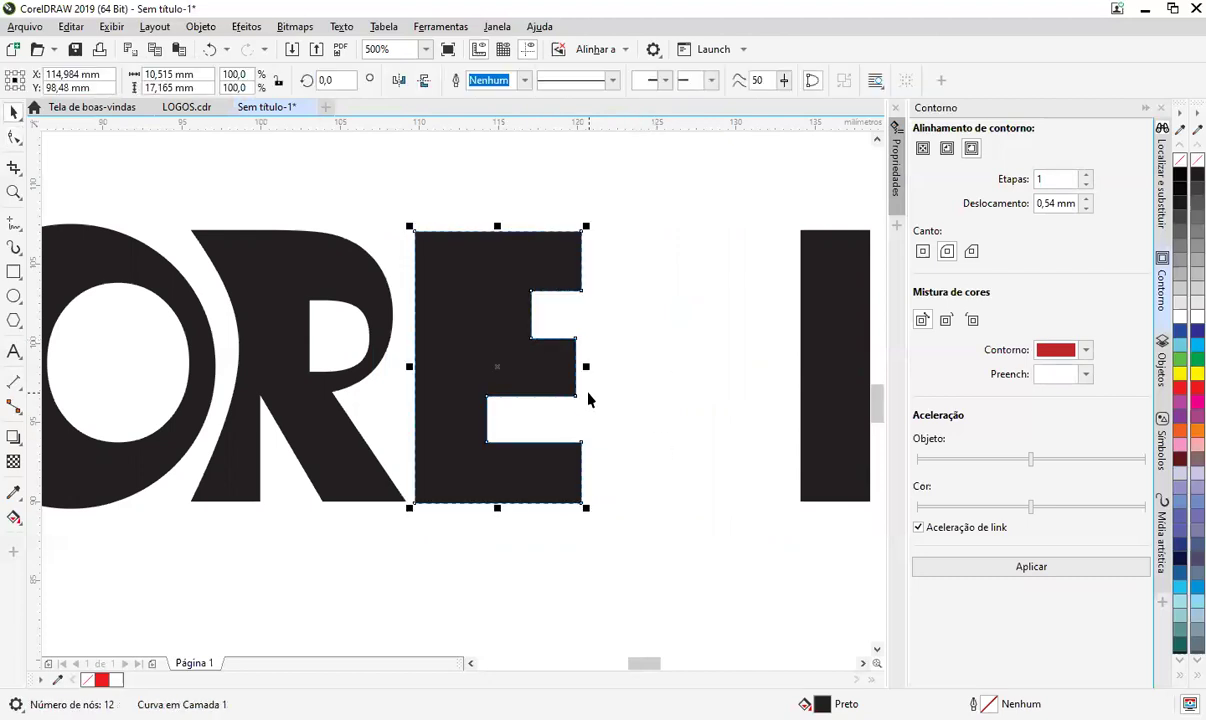
pyautogui.hotkey('ctrl', 'z')
pyautogui.press('space')
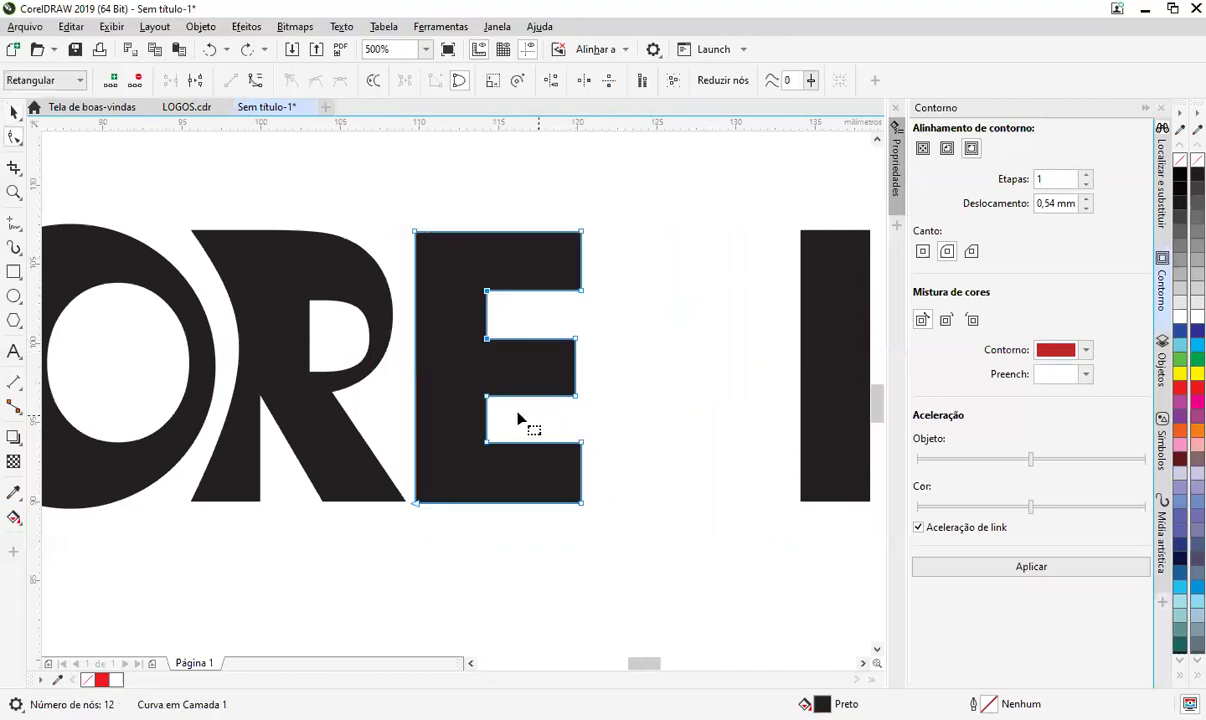
# - Move the inner nodes of the E's lower notch about 2.2 mm right and finish the node editing
pyautogui.moveTo(470, 378); pyautogui.dragTo(565, 463)
pyautogui.click(686, 412)
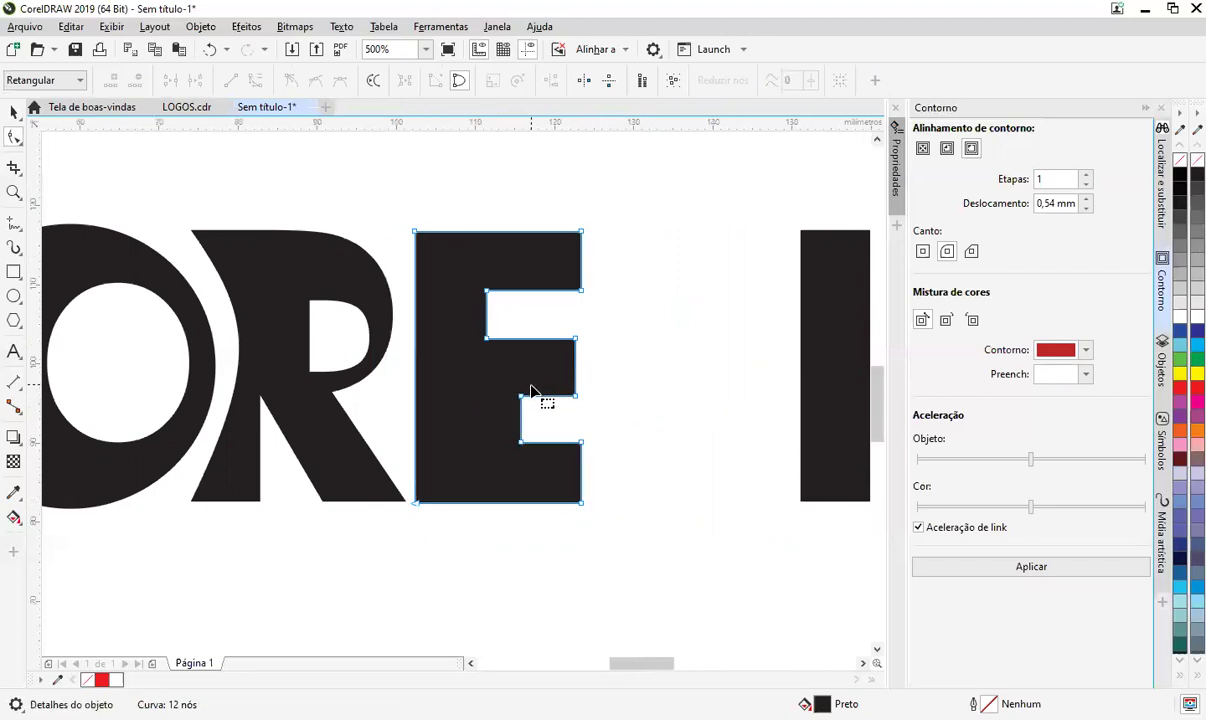
pyautogui.scroll(-2, 531, 390)
pyautogui.press('space')
pyautogui.click(627, 452)
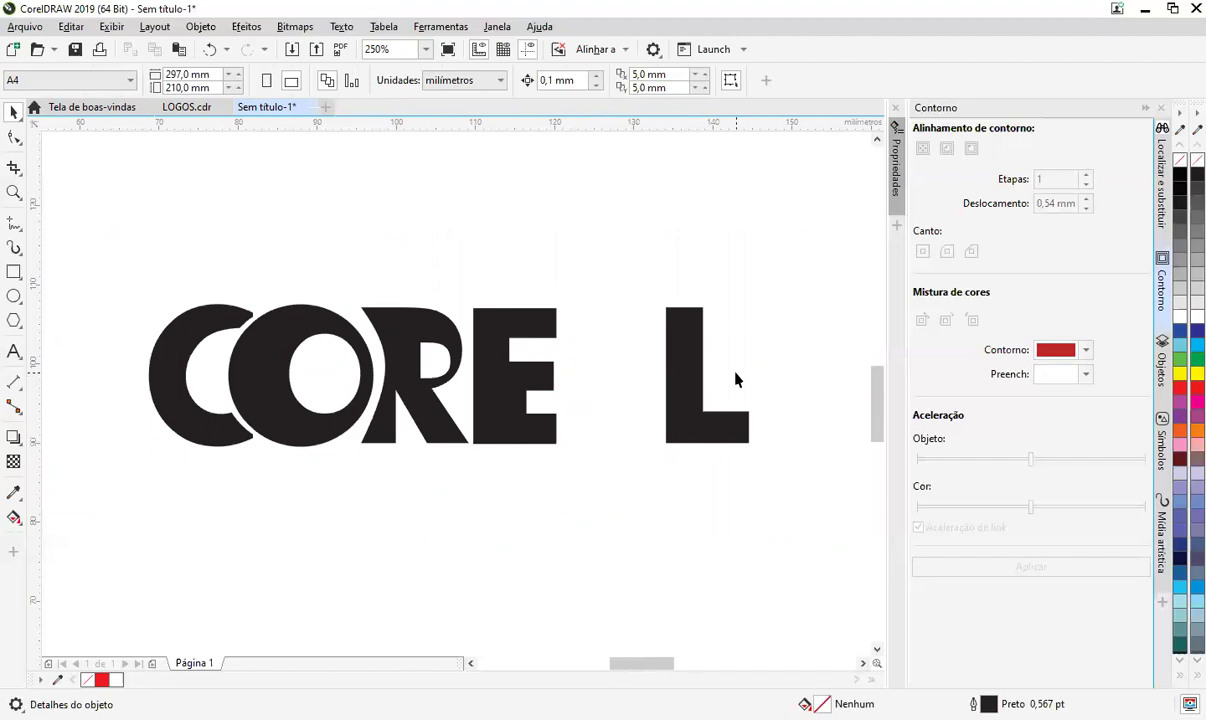
# - Move the inner nodes of the E's lower notch left until it is about 2 mm deeper than the upper notch
pyautogui.scroll(2, 484, 408)
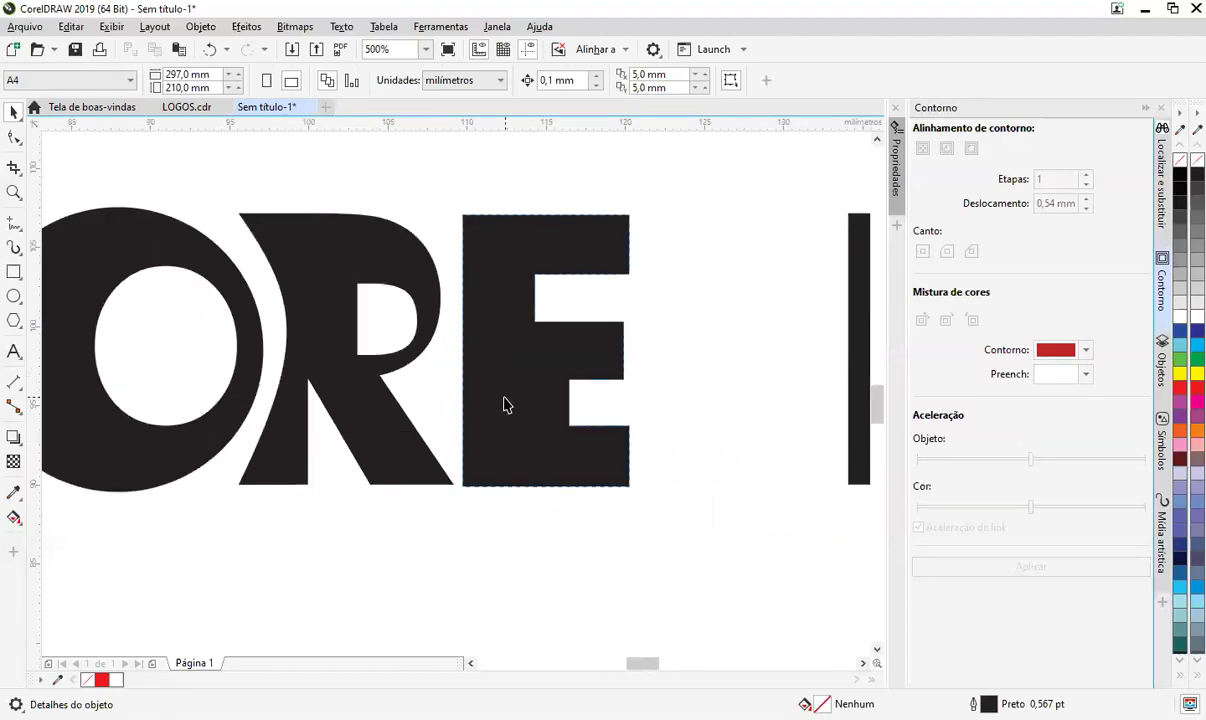
pyautogui.press('F10')
pyautogui.moveTo(619, 353); pyautogui.dragTo(501, 431)
pyautogui.press('space')
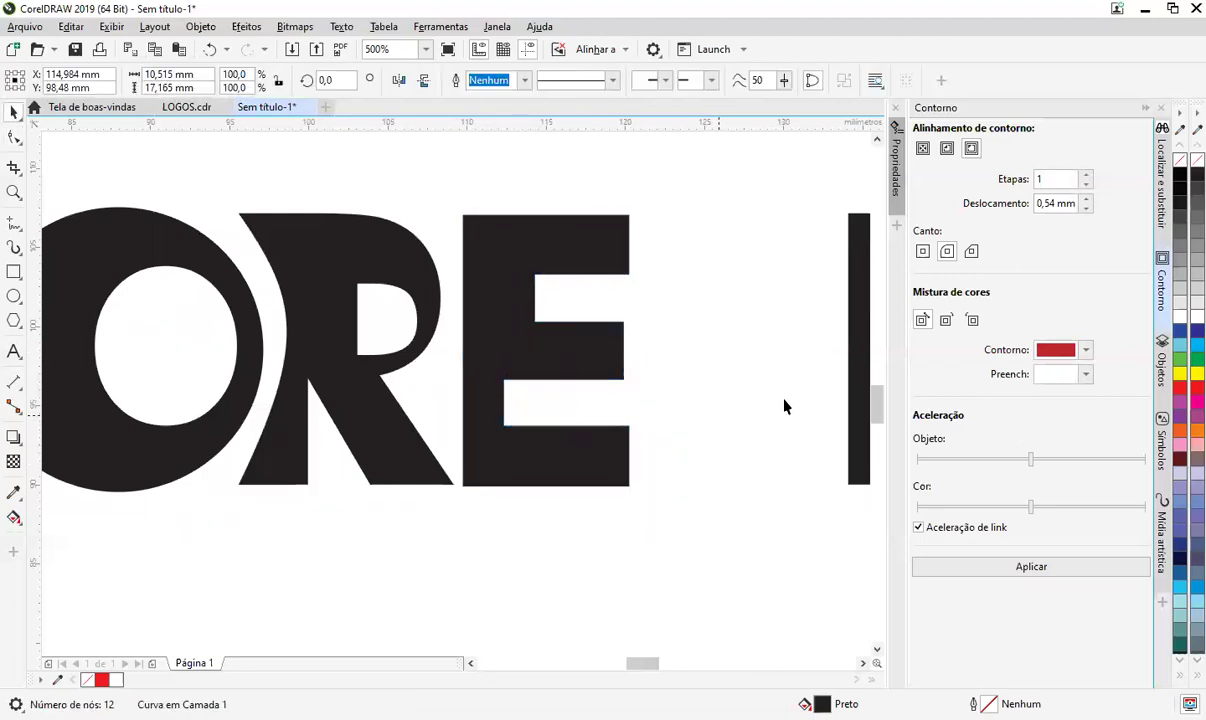
# - Move the letter L left to stand beside the E with a narrow gap
pyautogui.click(784, 406)
pyautogui.scroll(-2, 646, 415)
pyautogui.moveTo(785, 410); pyautogui.dragTo(684, 410)
pyautogui.click(681, 507)
# - Place a copy of the E about 3 mm to its right over the L's stem and trim the L with the copy
pyautogui.scroll(2, 665, 418)
pyautogui.click(658, 450)
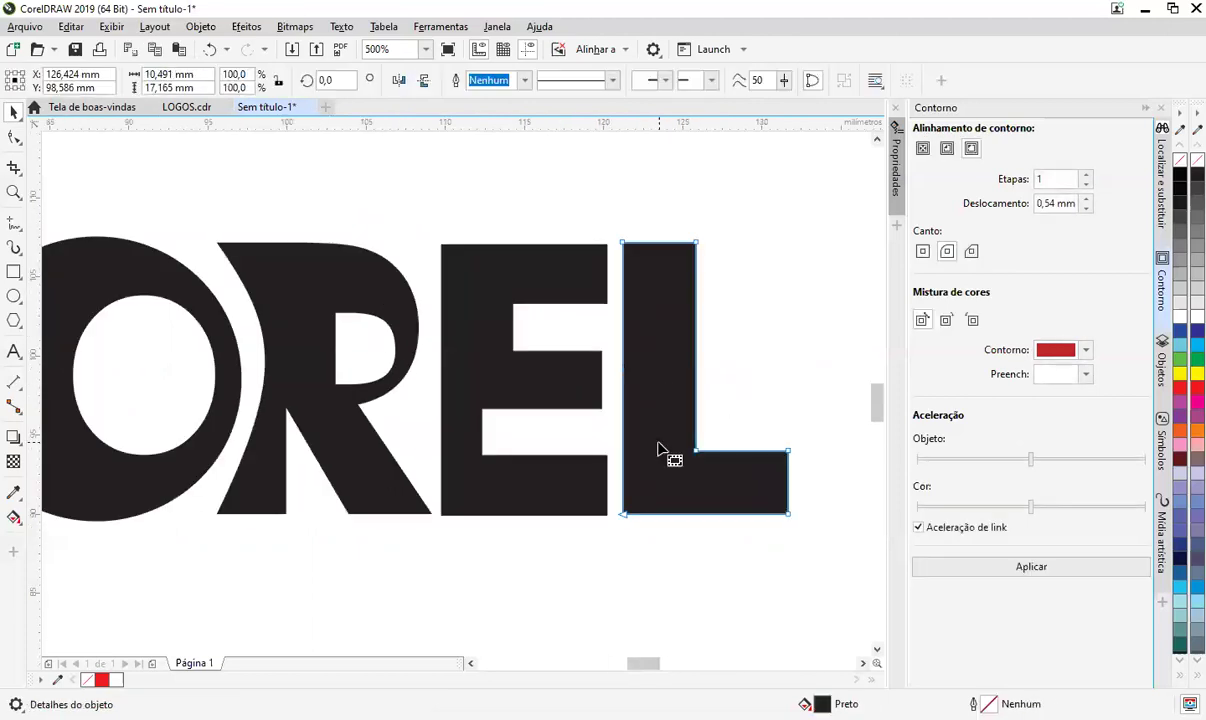
pyautogui.press('space')
pyautogui.click(490, 455)
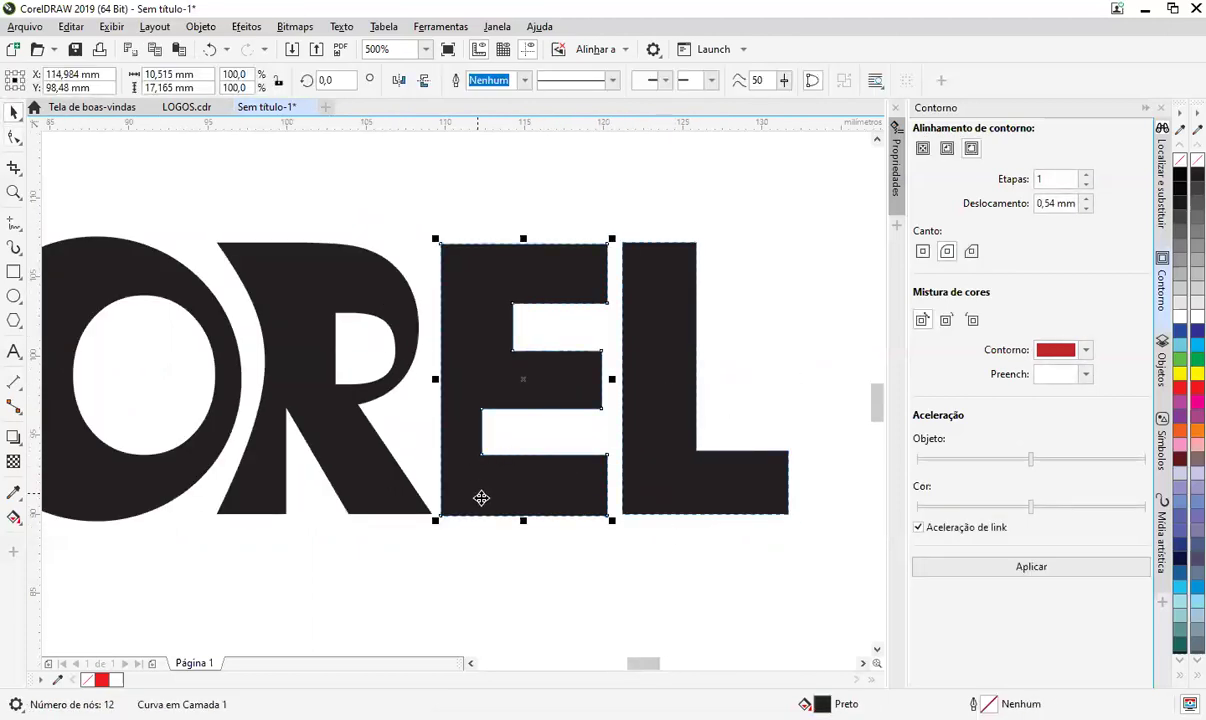
pyautogui.moveTo(485, 493); pyautogui.dragTo(530, 500)
pyautogui.keyDown('shift'); pyautogui.click(670, 260); pyautogui.keyUp('shift')
pyautogui.click(519, 88)
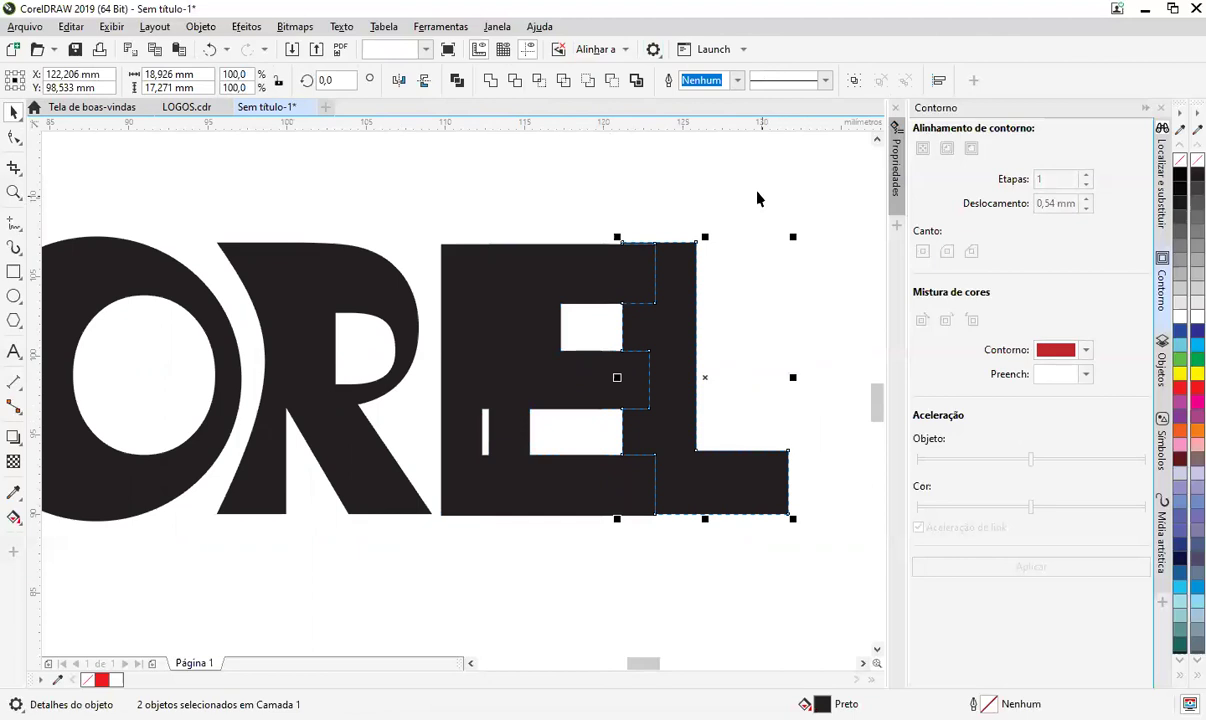
# - Delete the E copy and move the trimmed L about 2.4 mm left so its teeth interlock with the E
pyautogui.click(757, 197)
pyautogui.click(546, 388)
pyautogui.press('Delete')
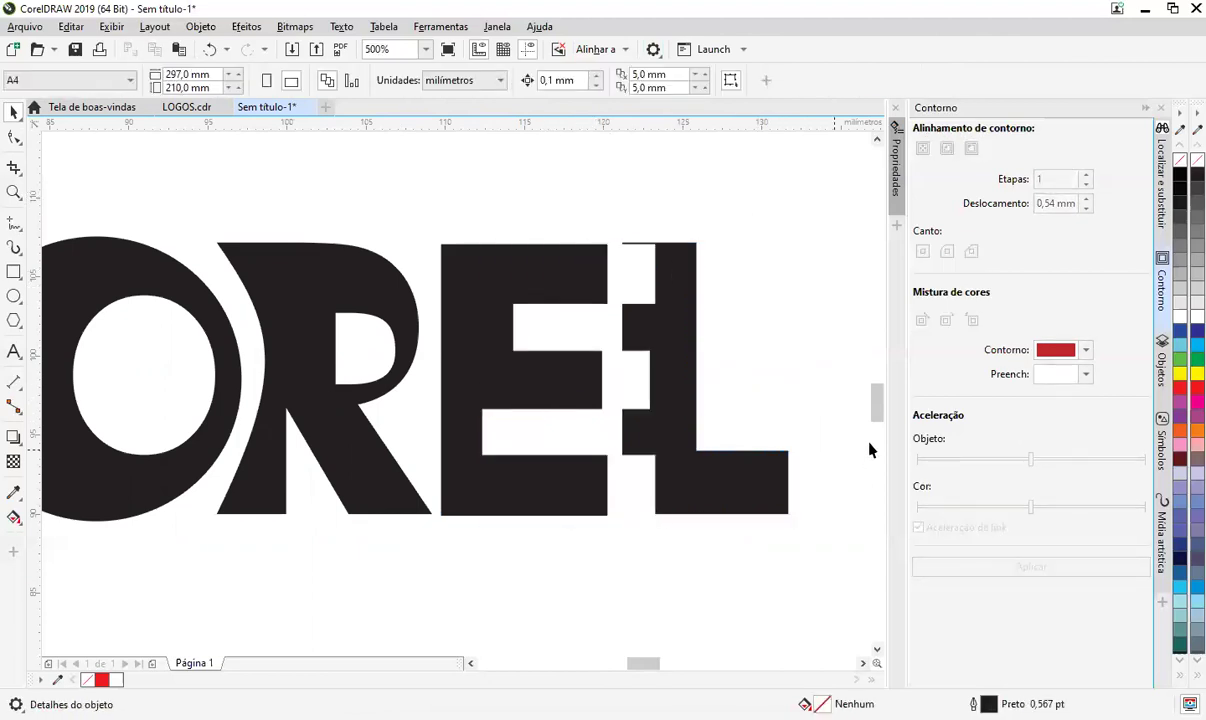
pyautogui.click(684, 425)
pyautogui.moveTo(684, 425); pyautogui.dragTo(643, 426)
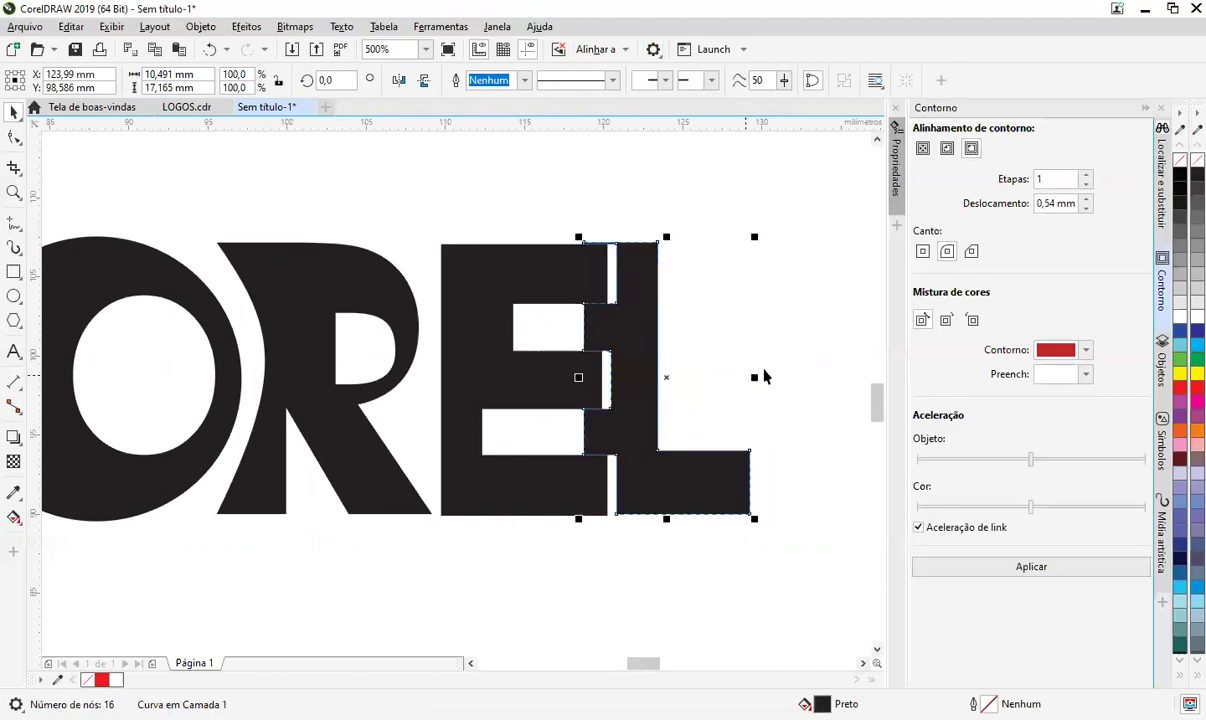
pyautogui.click(859, 477)
# - Narrow the L's upper tooth by moving its top nodes down and its bottom nodes up about 0.3 mm each
pyautogui.press('F10')
pyautogui.click(614, 334)
pyautogui.scroll(2, 612, 330)
pyautogui.moveTo(470, 218); pyautogui.dragTo(680, 287)
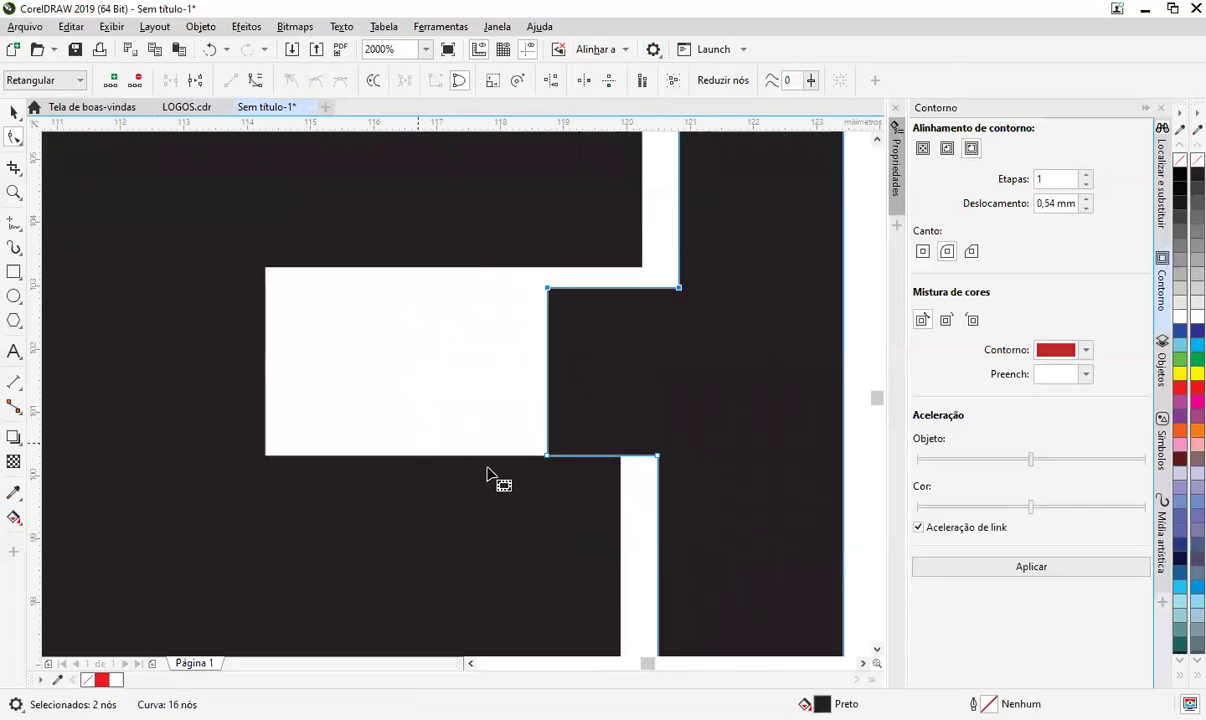
pyautogui.moveTo(657, 455); pyautogui.dragTo(662, 441)
pyautogui.scroll(-2, 660, 470)
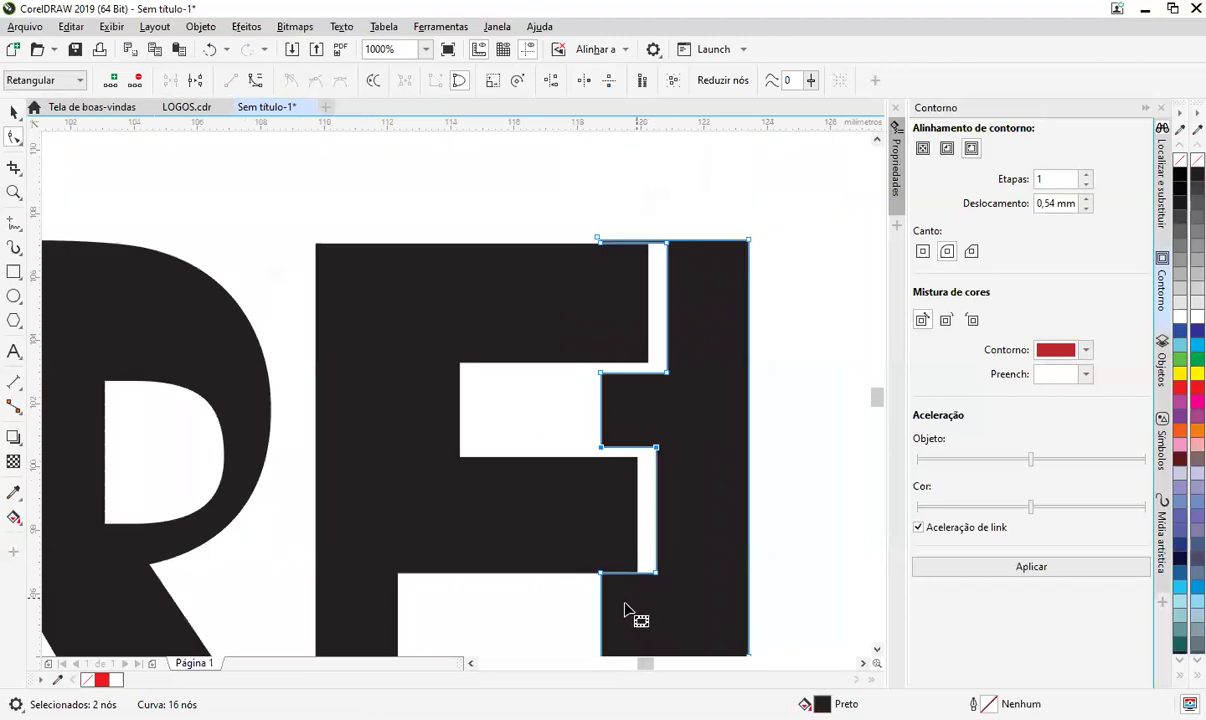
# - Narrow the L's lower tooth by about 0.3 mm at its top and bottom edges to open gaps to the E
pyautogui.scroll(-3, 588, 352)
pyautogui.scroll(1, 588, 352)
pyautogui.moveTo(552, 290); pyautogui.dragTo(633, 342)
pyautogui.scroll(1, 638, 334)
pyautogui.scroll(-1, 636, 342)
pyautogui.scroll(1, 686, 421)
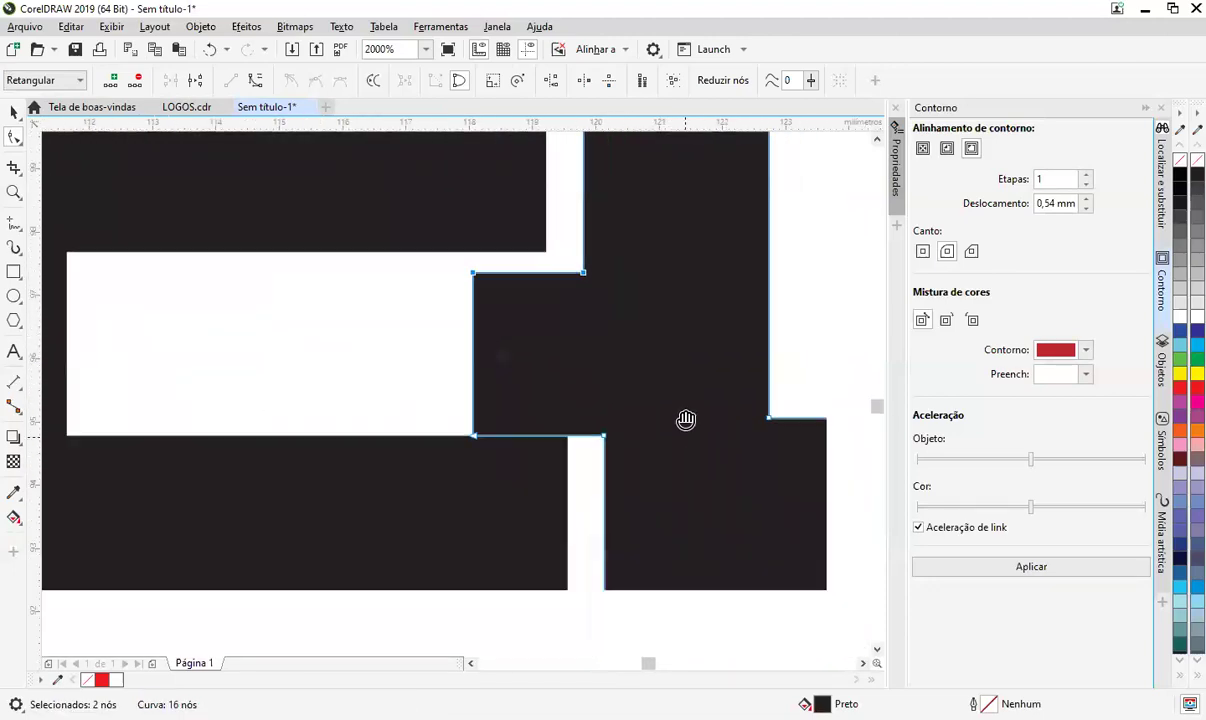
pyautogui.moveTo(556, 420); pyautogui.dragTo(603, 396)
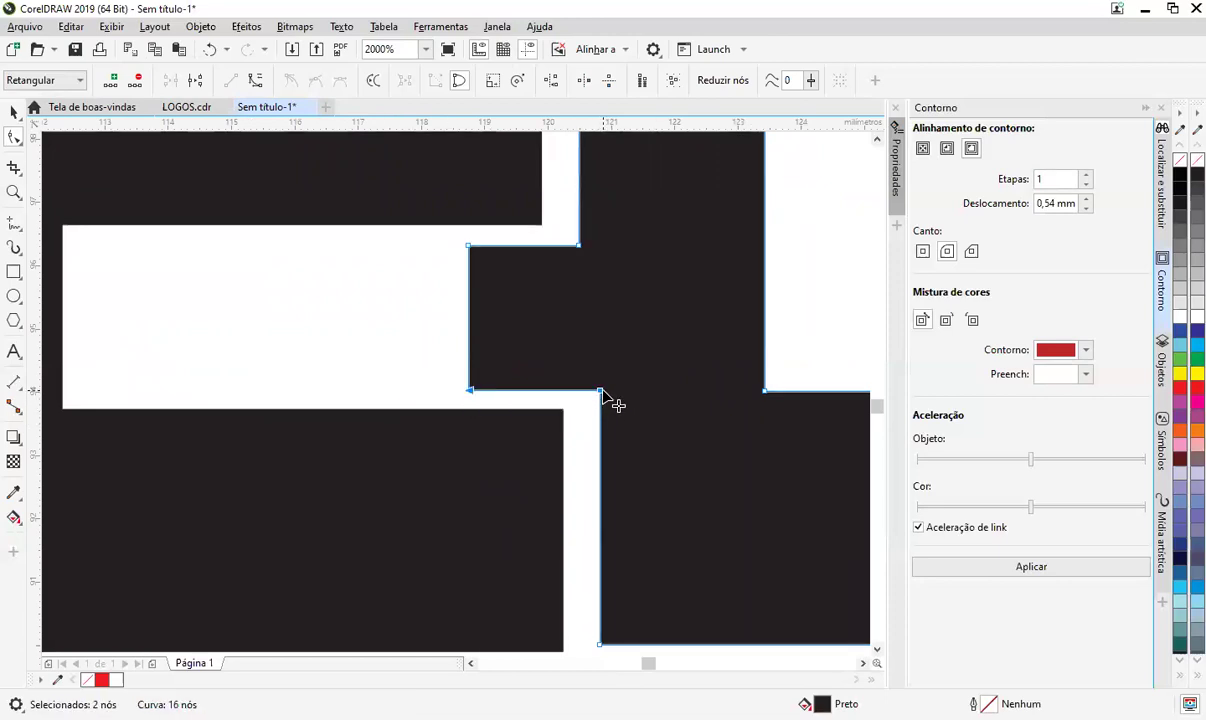
pyautogui.scroll(-1, 606, 418)
pyautogui.press('space')
pyautogui.click(655, 584)
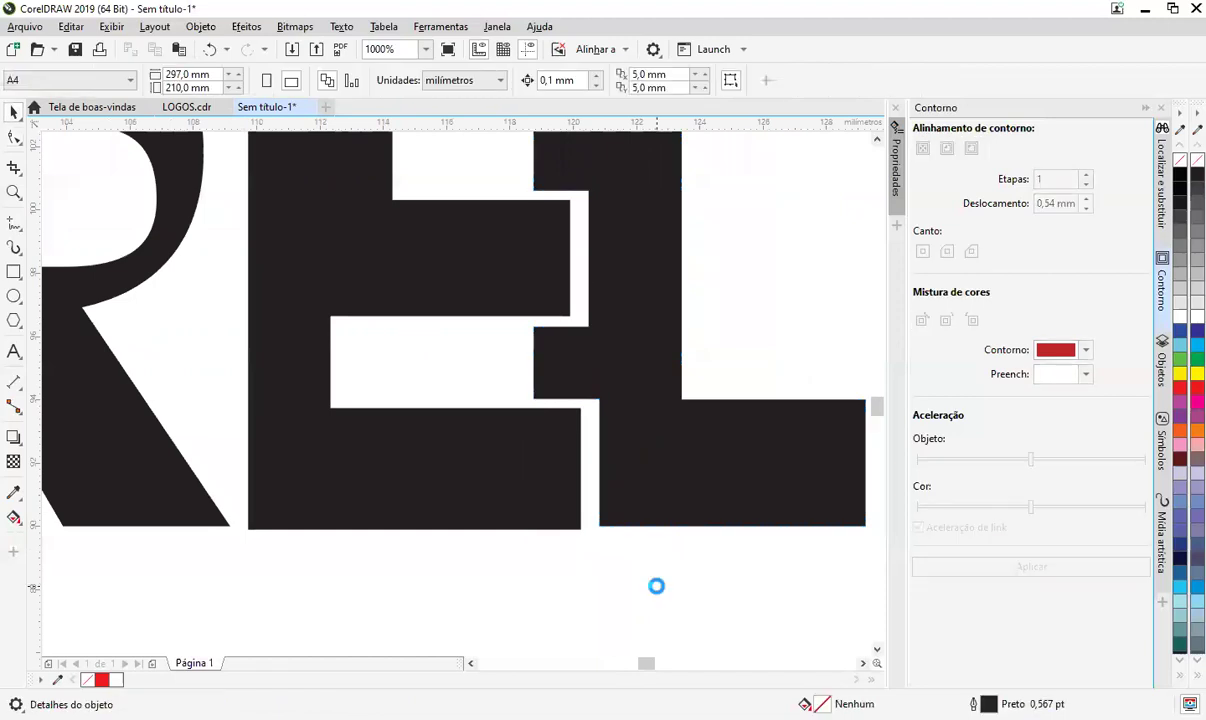
# - Pull the end nodes of the thin sliver above the E in to the L's stem and finish the node editing
pyautogui.scroll(-2, 697, 550)
pyautogui.scroll(-1, 732, 470)
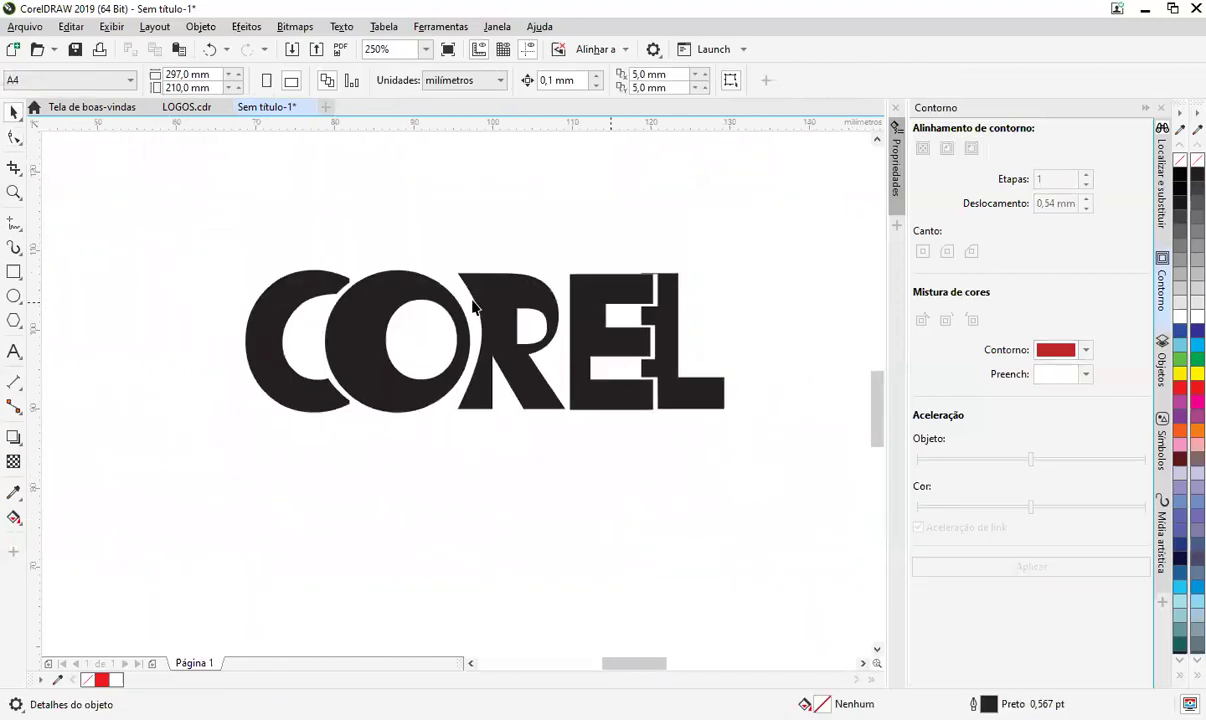
pyautogui.scroll(2, 668, 280)
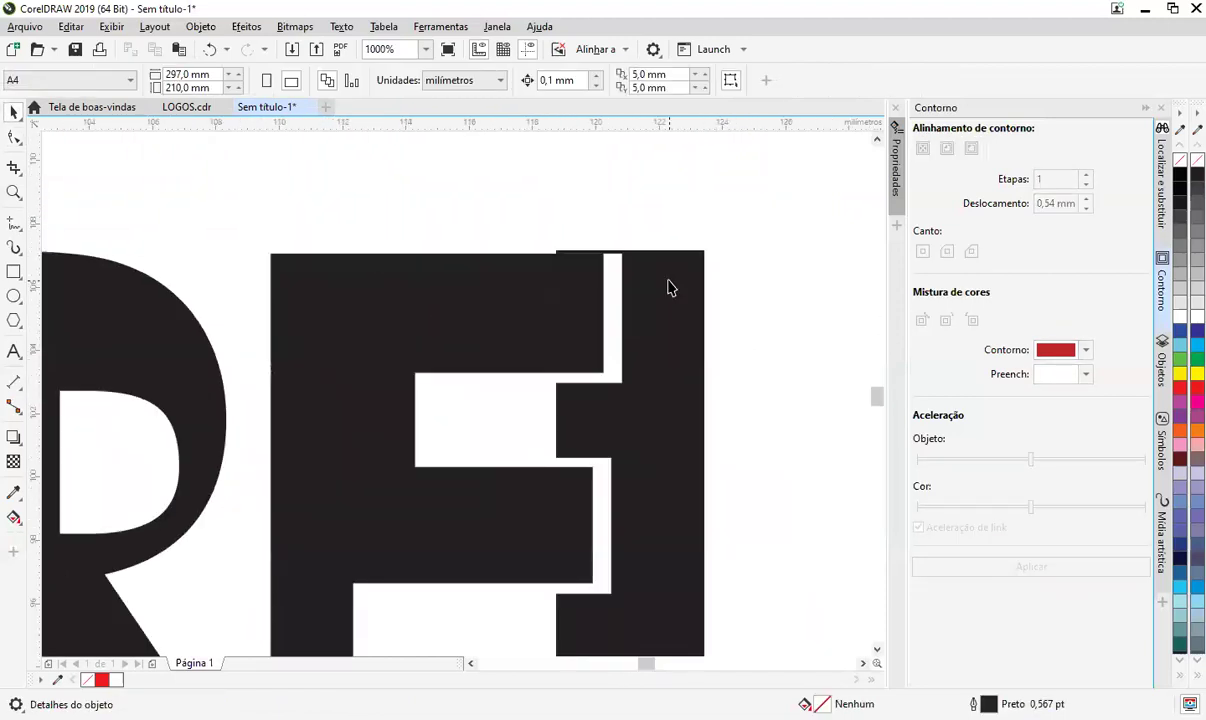
pyautogui.press('space')
pyautogui.click(667, 285)
pyautogui.moveTo(592, 234); pyautogui.dragTo(626, 255)
pyautogui.click(655, 297)
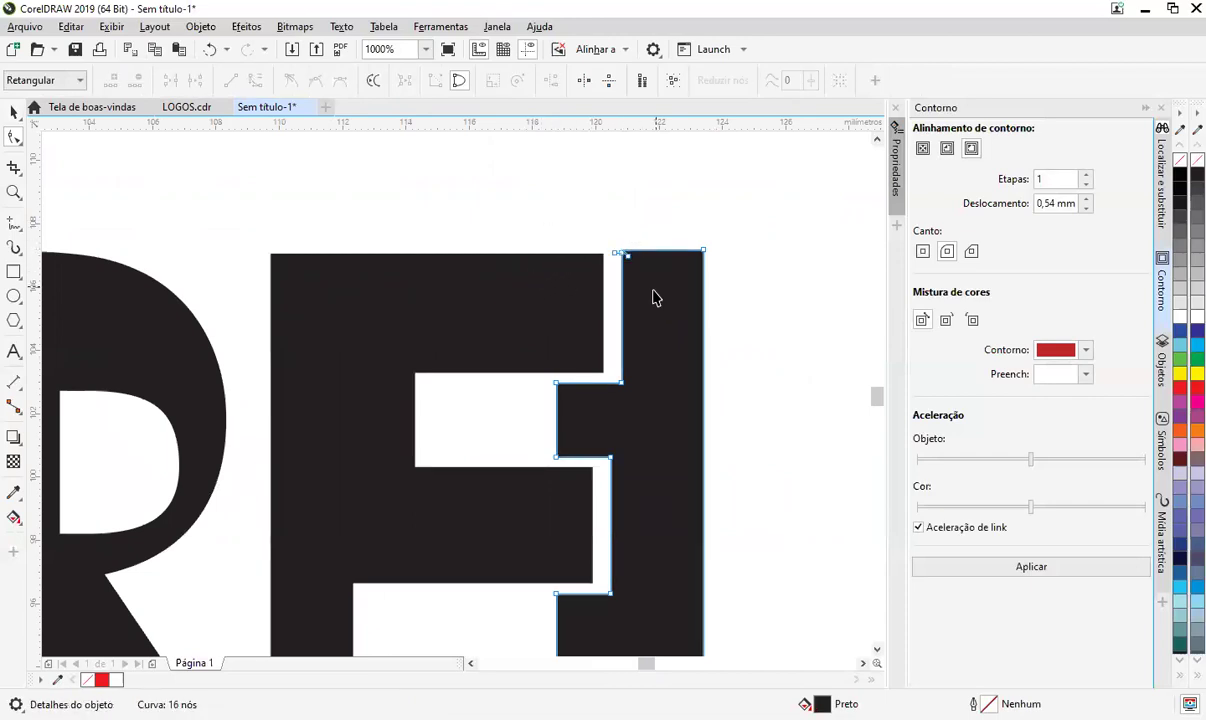
pyautogui.press('space')
pyautogui.scroll(-3, 709, 385)
pyautogui.click(703, 507)
# - Add the artistic text COREL below the logo and set its font to Futura Md BT
pyautogui.moveTo(708, 448); pyautogui.dragTo(614, 269)
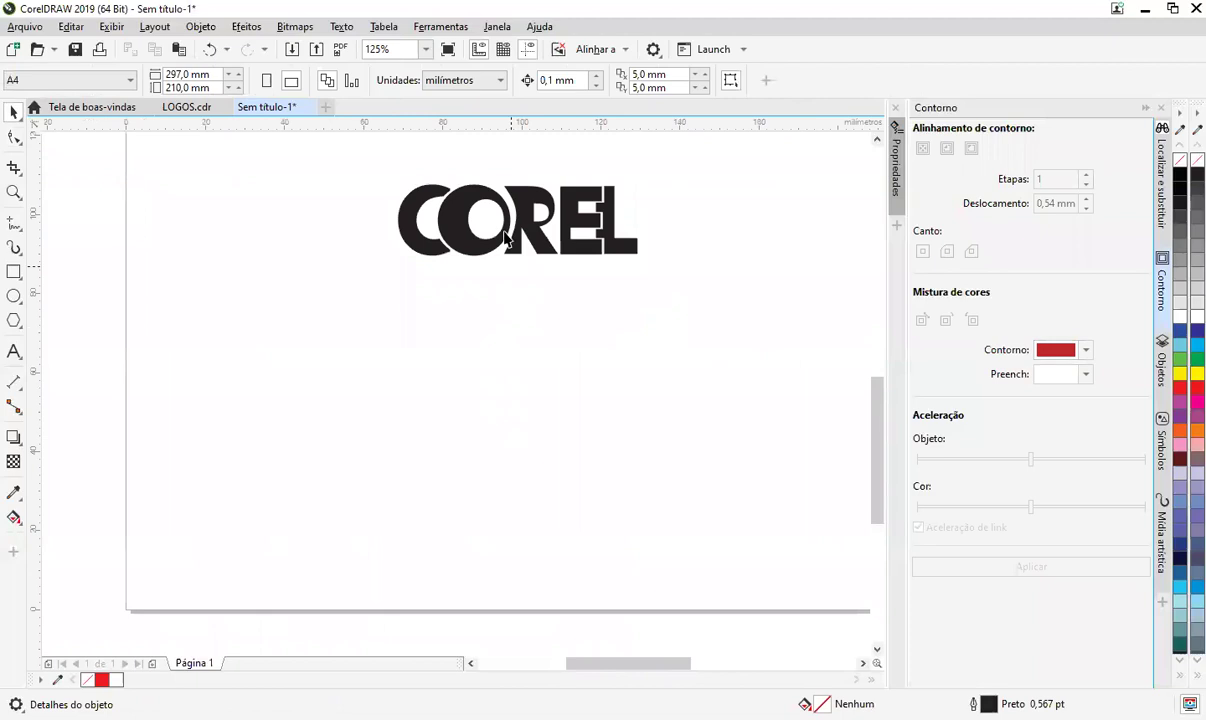
pyautogui.moveTo(507, 238); pyautogui.dragTo(575, 364)
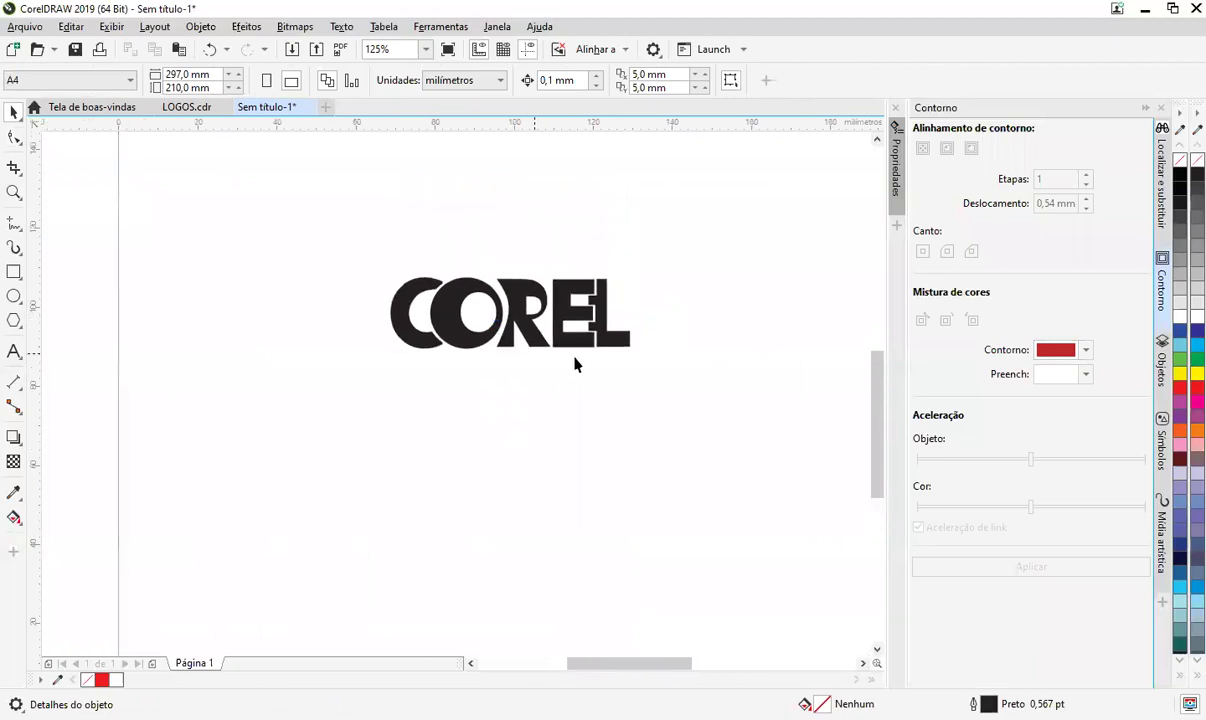
pyautogui.click(12, 349)
pyautogui.click(427, 414)
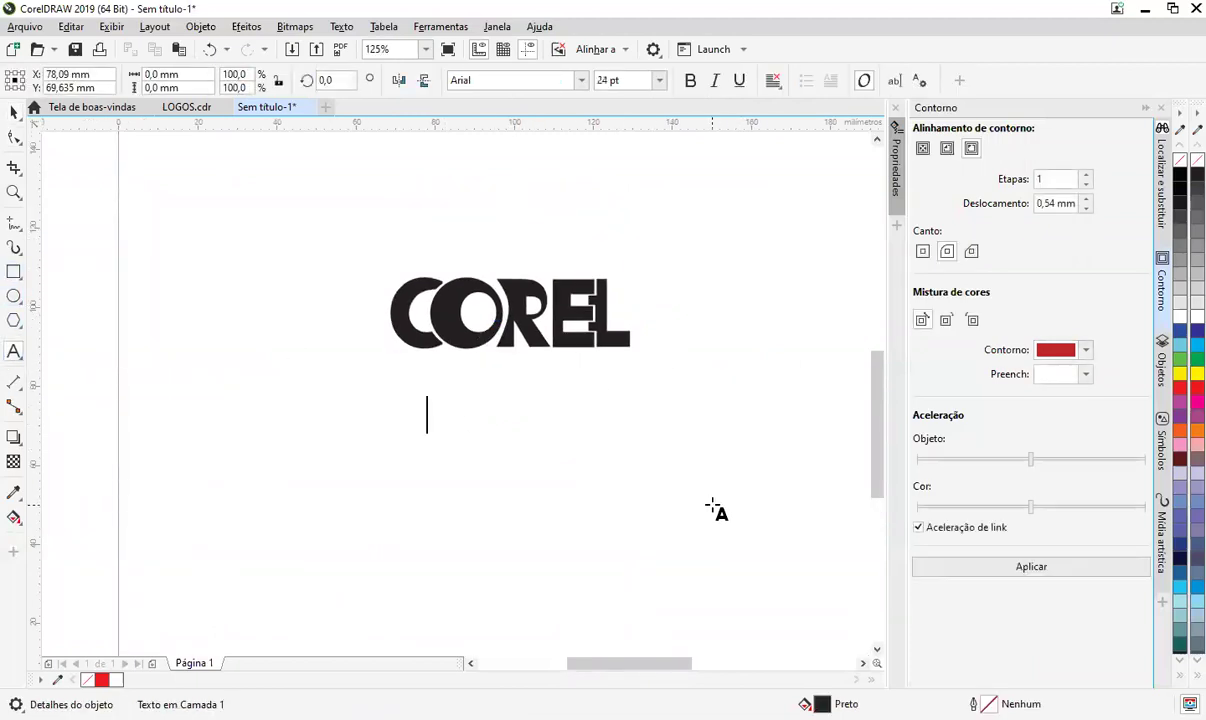
pyautogui.write('c')
pyautogui.press('BackSpace')
pyautogui.write('COREL')
pyautogui.hotkey('ctrl', 'space')
pyautogui.hotkey('ctrl', 'shift', 'f')
pyautogui.write('Futura Md BT')
pyautogui.press('Return')
# - Enlarge the COREL text to about 73 pt and place it above the logo for comparison
pyautogui.moveTo(541, 390); pyautogui.dragTo(620, 340)
pyautogui.moveTo(543, 437); pyautogui.dragTo(550, 242)
pyautogui.moveTo(642, 191); pyautogui.dragTo(679, 182)
pyautogui.moveTo(572, 238); pyautogui.dragTo(588, 206)
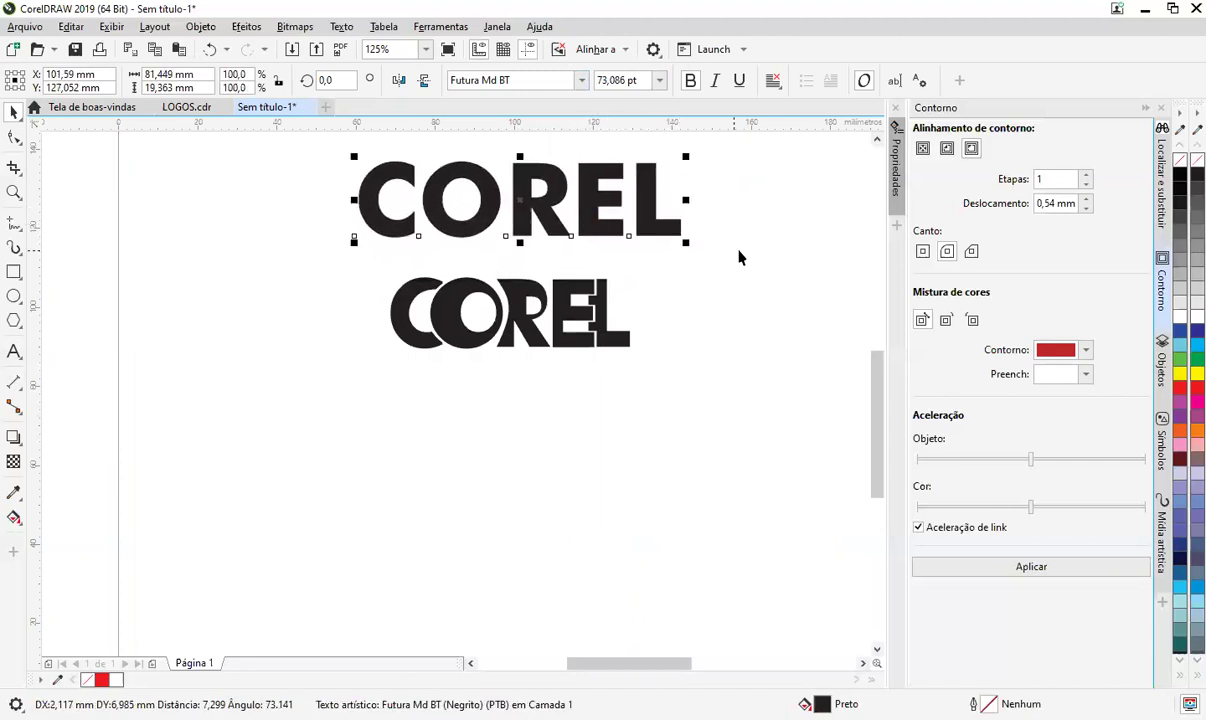
pyautogui.scroll(2, 520, 372)
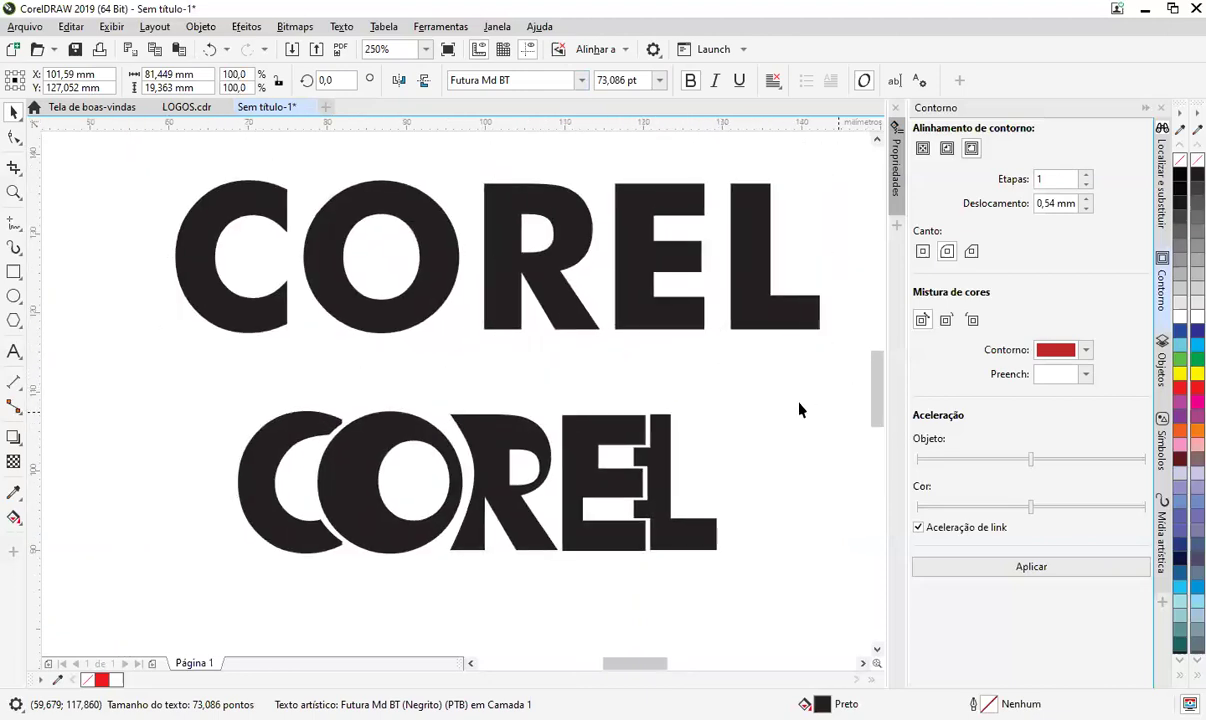
pyautogui.click(799, 409)
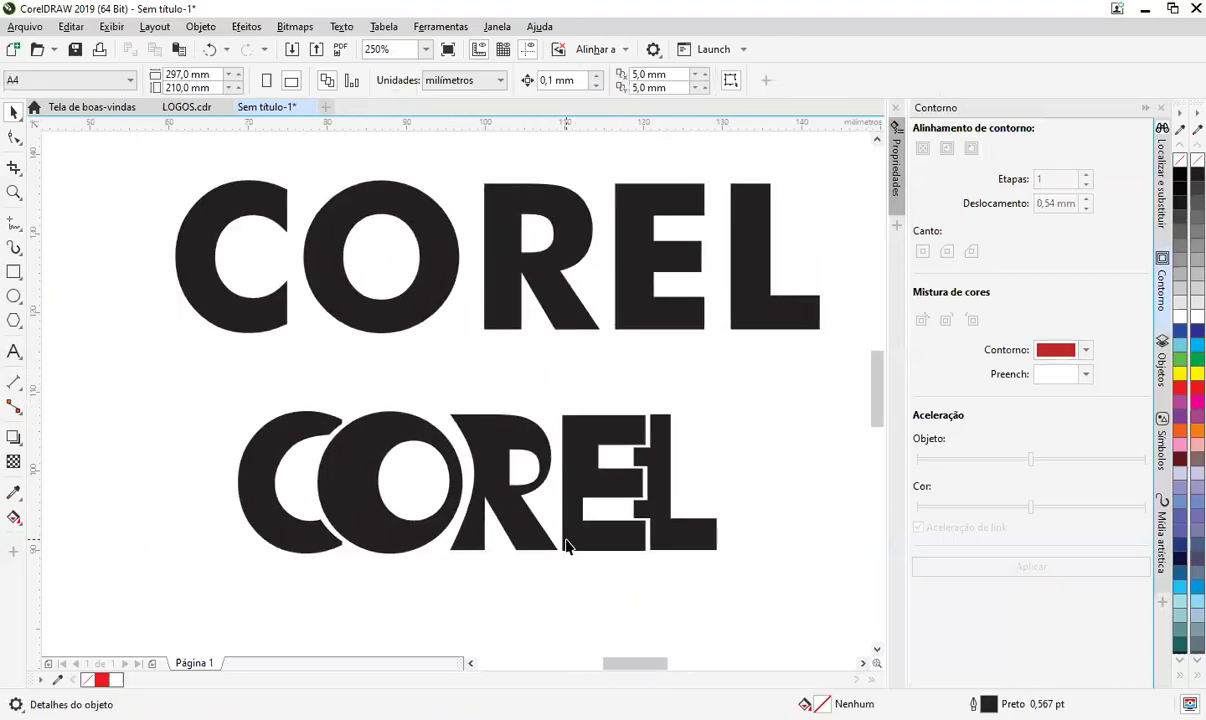
# - Move the node between the R's legs about 3 mm right and slightly up, and reopen the R for node editing
pyautogui.scroll(2, 529, 539)
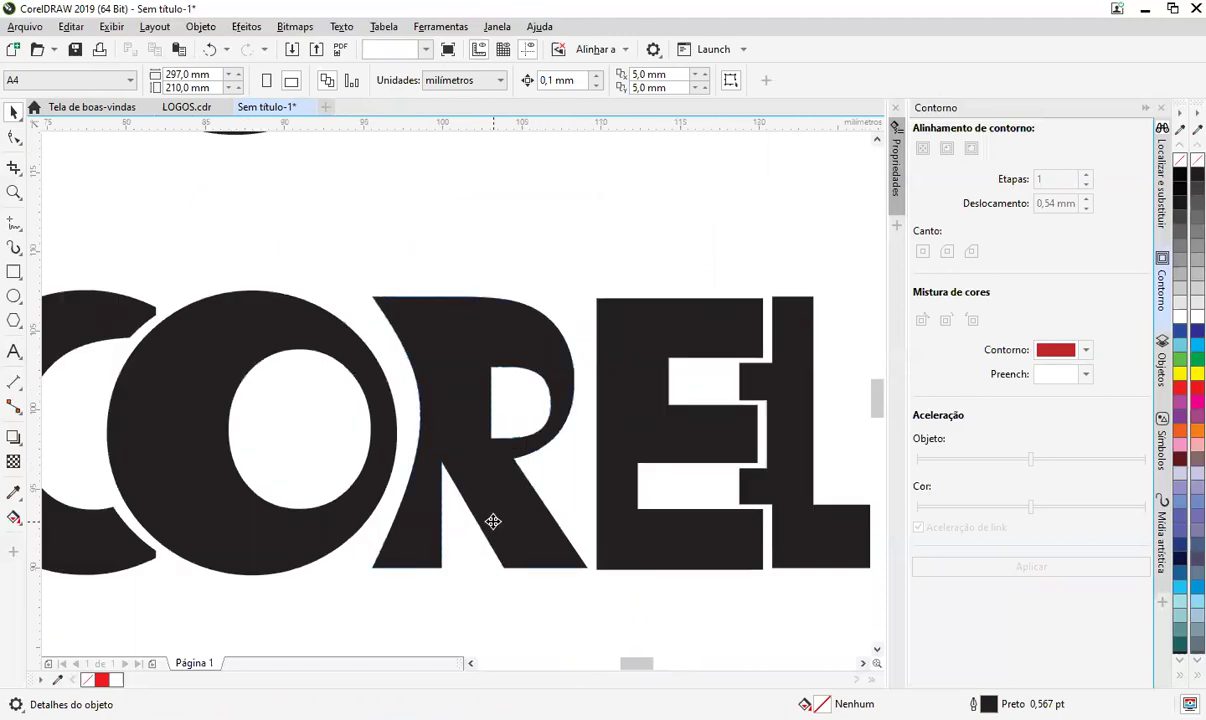
pyautogui.press('F10')
pyautogui.click(455, 480)
pyautogui.click(441, 464)
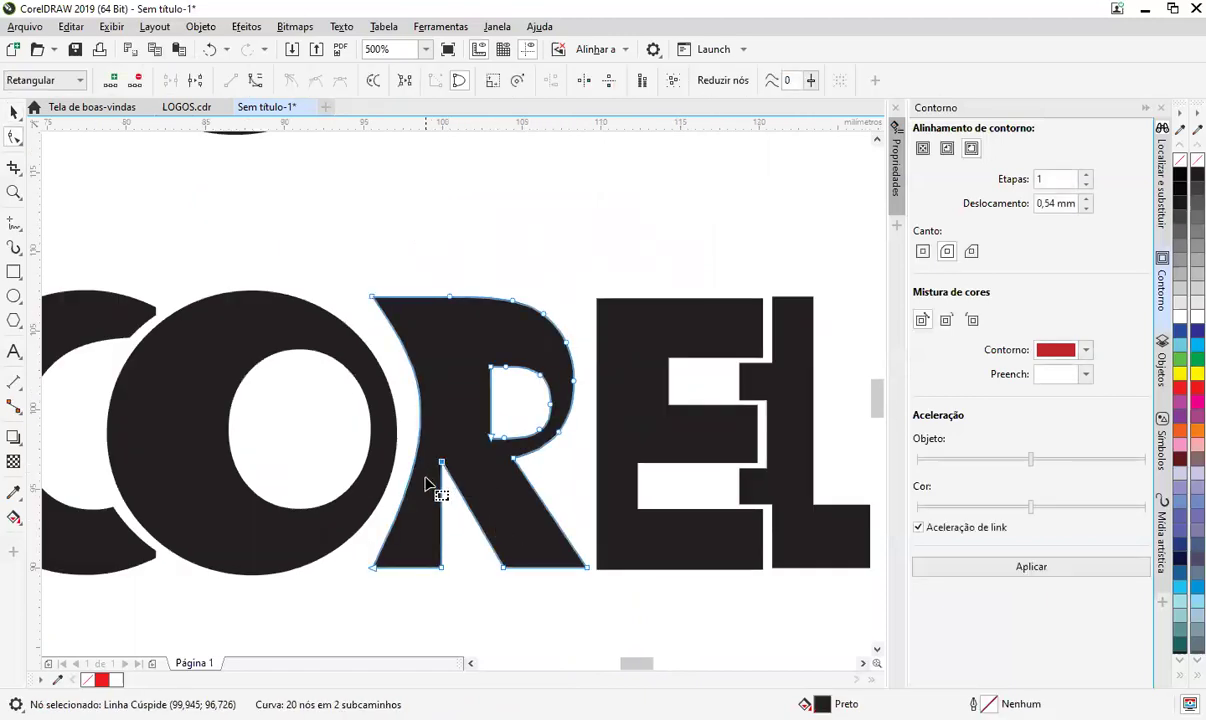
pyautogui.moveTo(443, 466); pyautogui.dragTo(489, 456)
pyautogui.press('space')
pyautogui.click(464, 641)
pyautogui.doubleClick(506, 482)
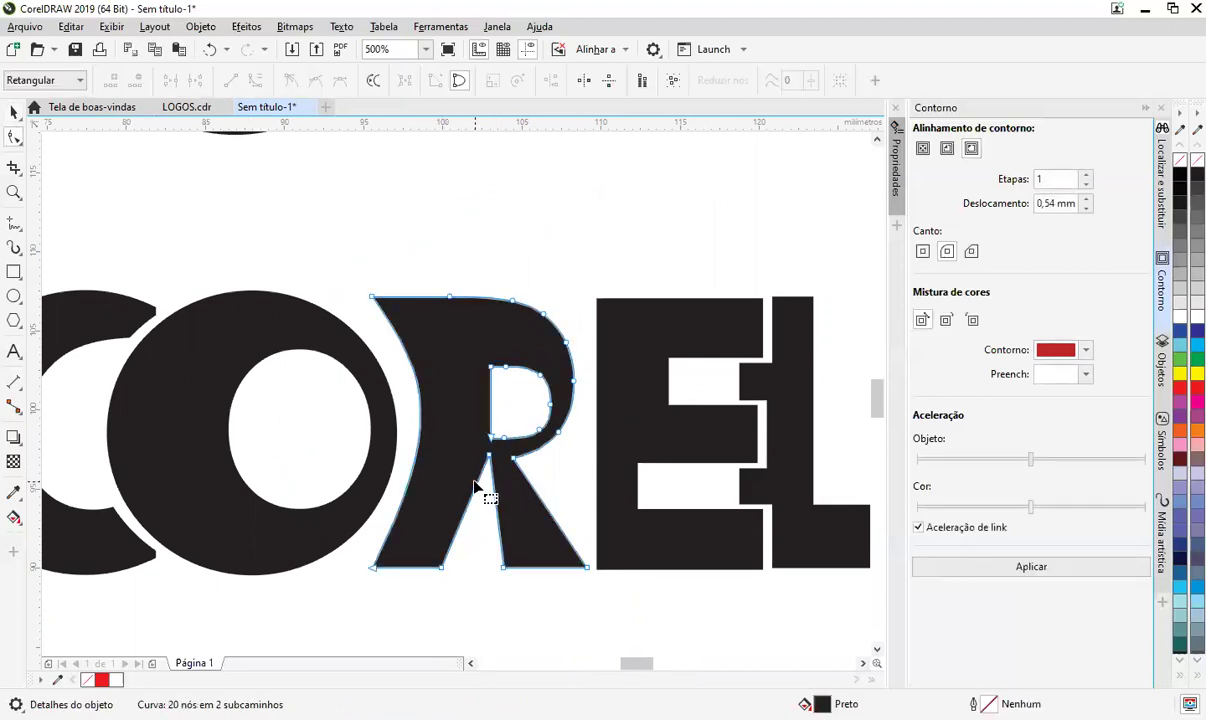
# - Convert the inner edge of the R's left leg to a curve and bend it toward the right leg
pyautogui.rightClick(473, 493)
pyautogui.click(466, 513)
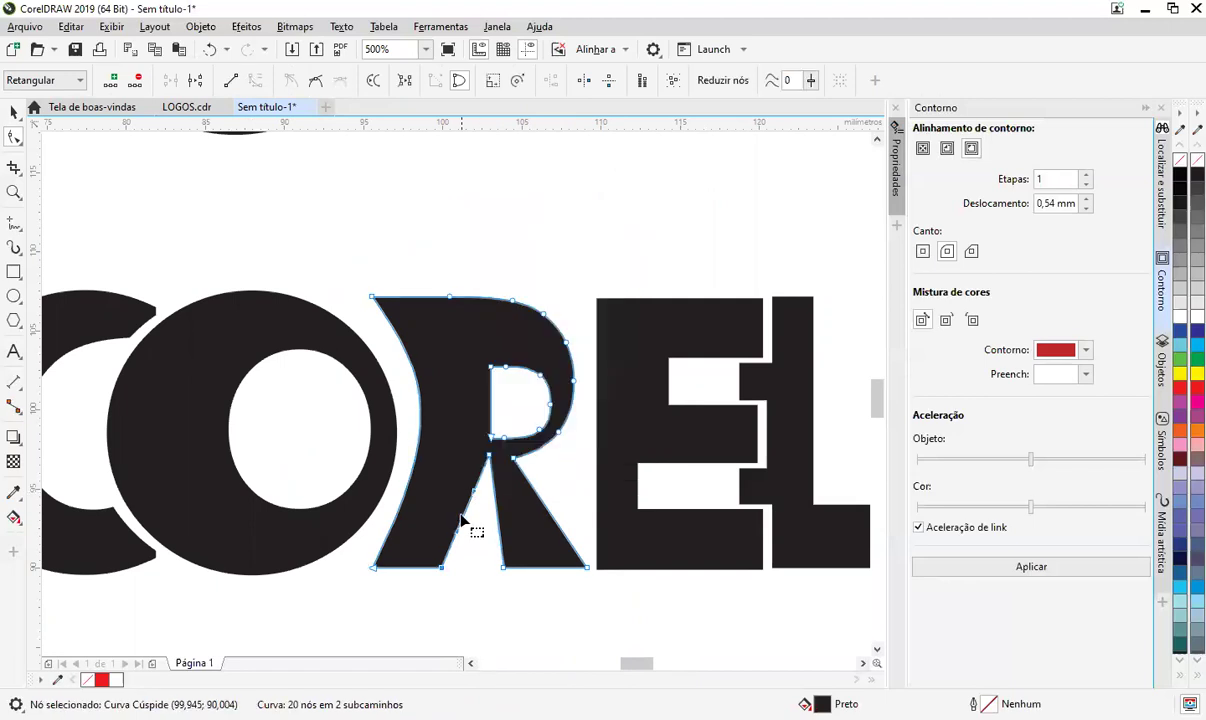
pyautogui.moveTo(466, 514); pyautogui.dragTo(474, 519)
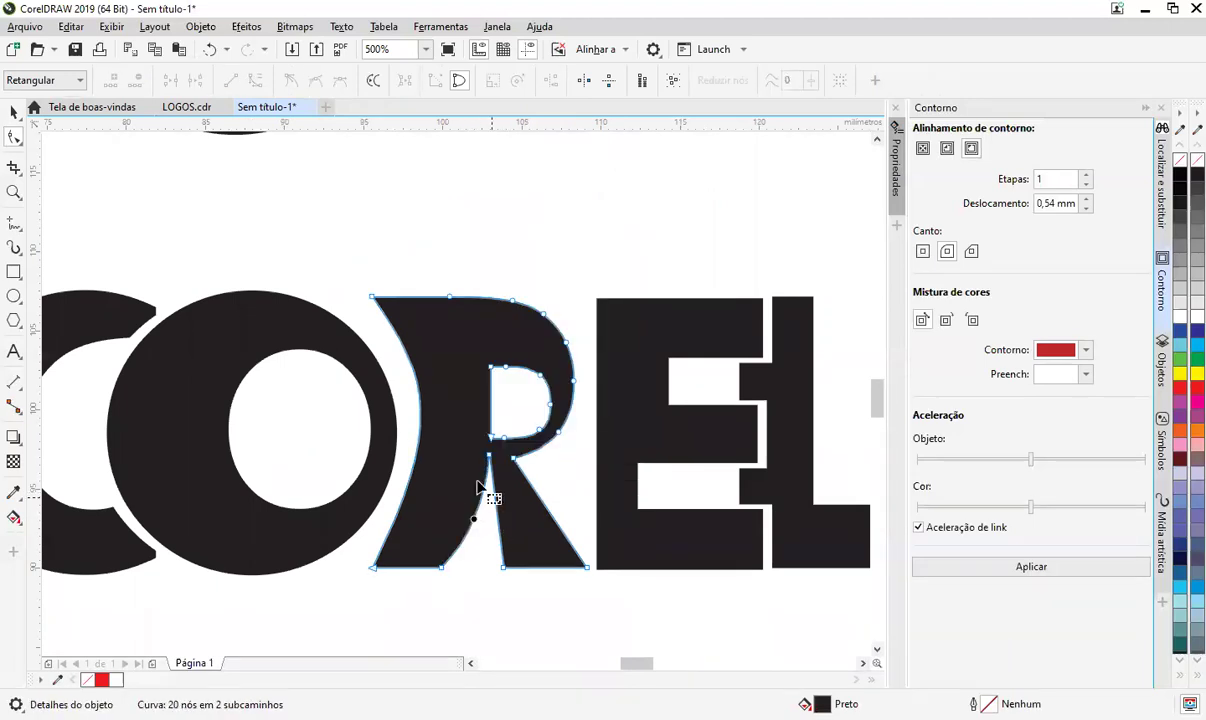
pyautogui.click(363, 510)
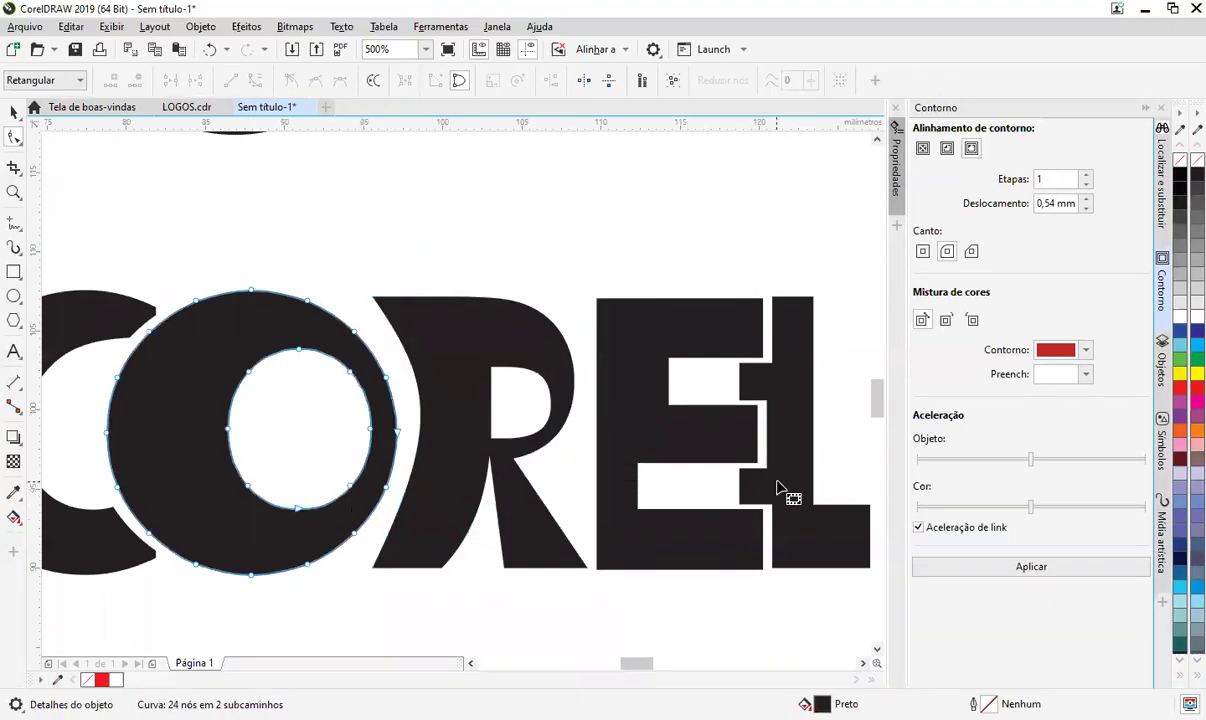
# - Try to delete the node on the C's inner curve and undo the deletion
pyautogui.hscroll(-5, 508, 441)
pyautogui.click(503, 455)
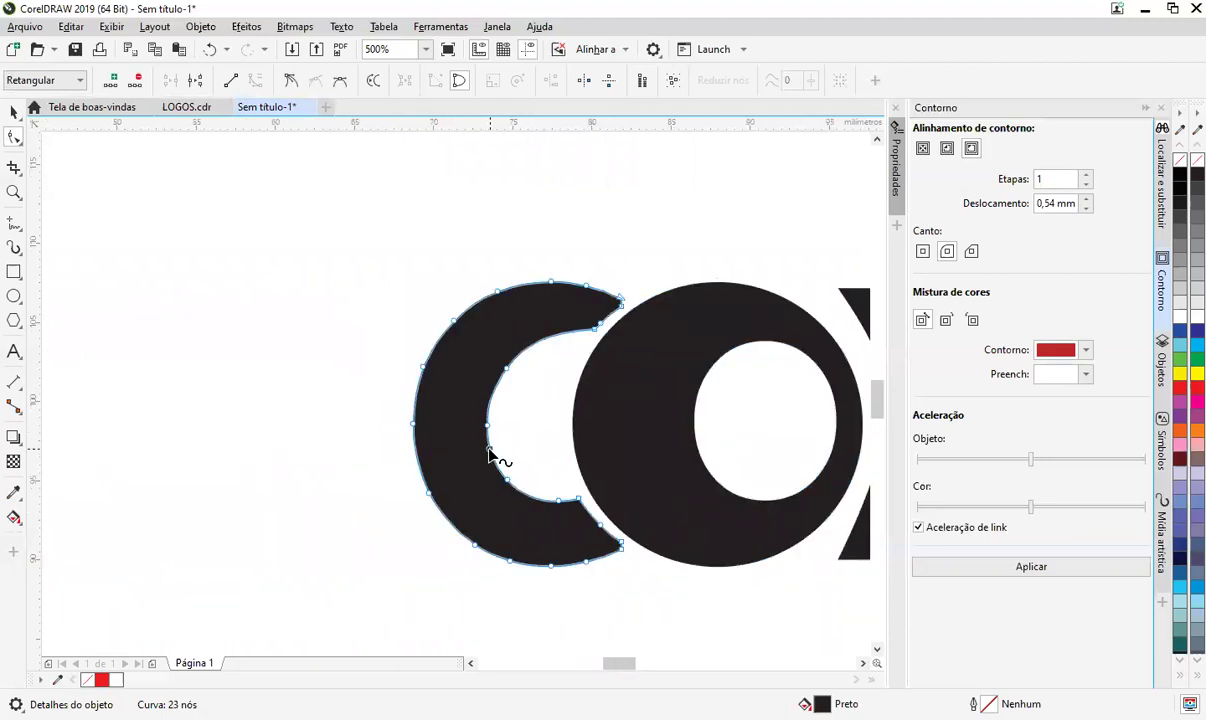
pyautogui.rightClick(492, 447)
pyautogui.click(565, 242)
pyautogui.press('space')
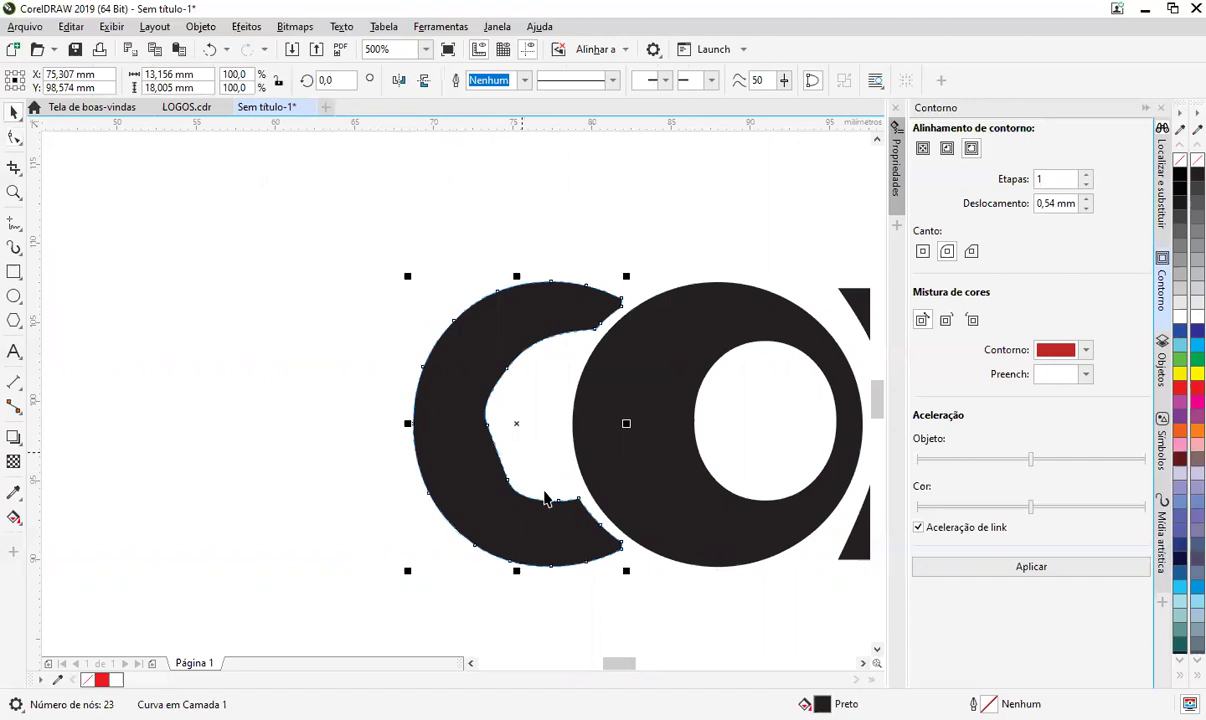
pyautogui.click(574, 631)
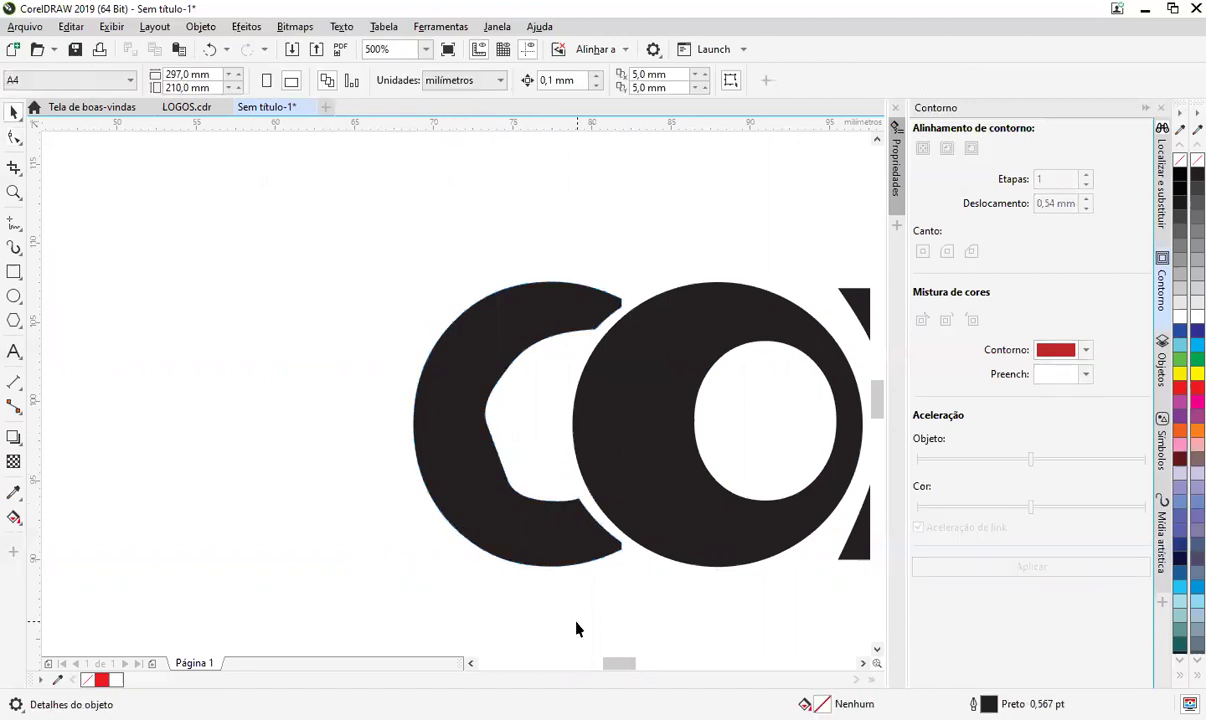
pyautogui.hotkey('ctrl', 'z')
pyautogui.click(497, 401)
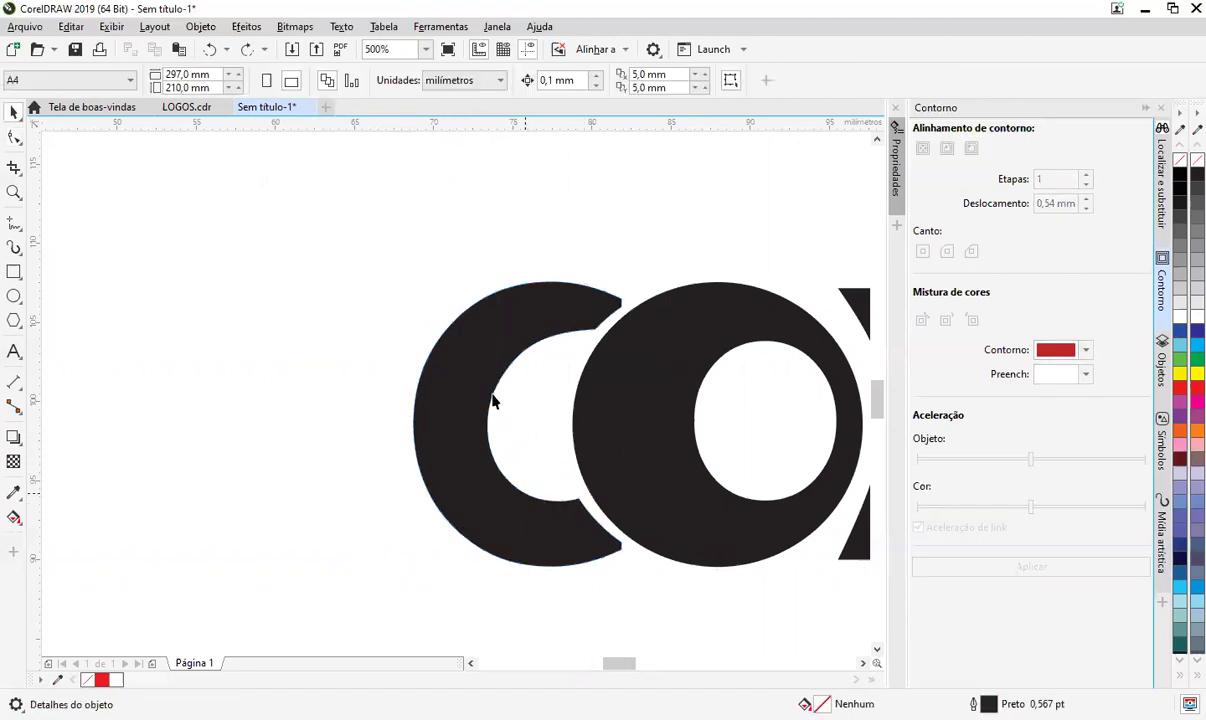
# - Select all nodes of the C and convert its segments to straight lines
pyautogui.click(464, 472)
pyautogui.press('F10')
pyautogui.scroll(2, 500, 440)
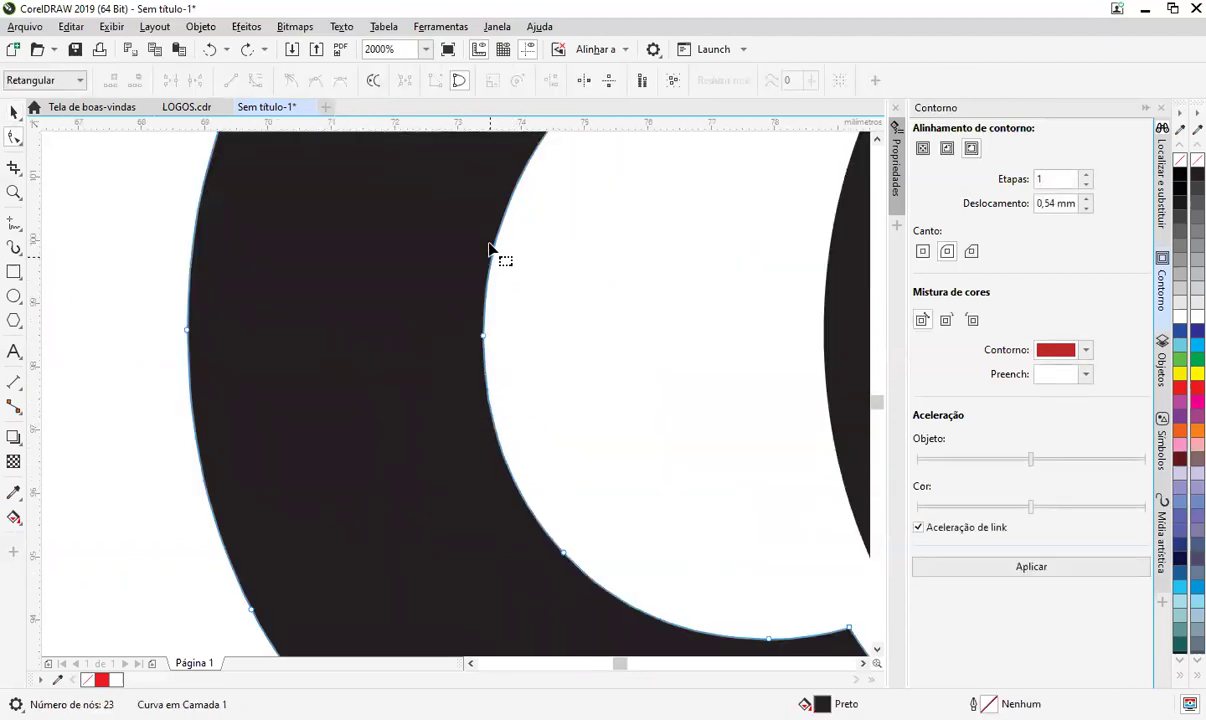
pyautogui.scroll(-2, 493, 432)
pyautogui.moveTo(489, 426); pyautogui.dragTo(261, 389)
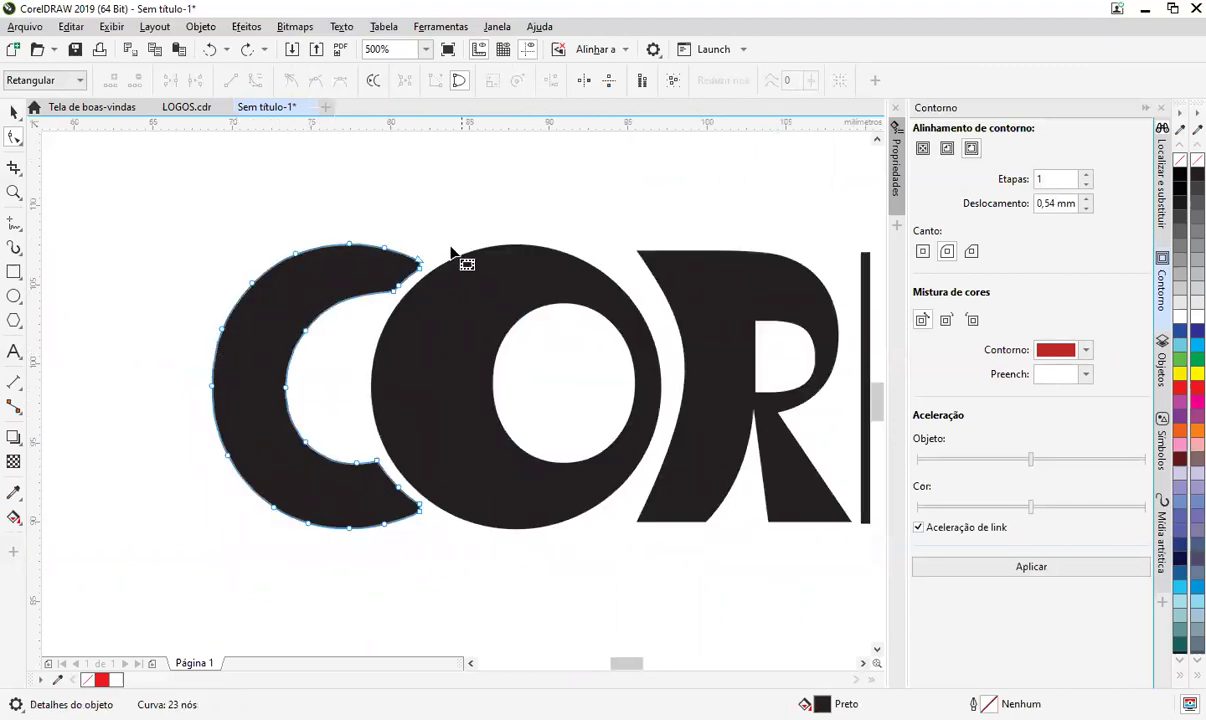
pyautogui.moveTo(167, 202); pyautogui.dragTo(466, 545)
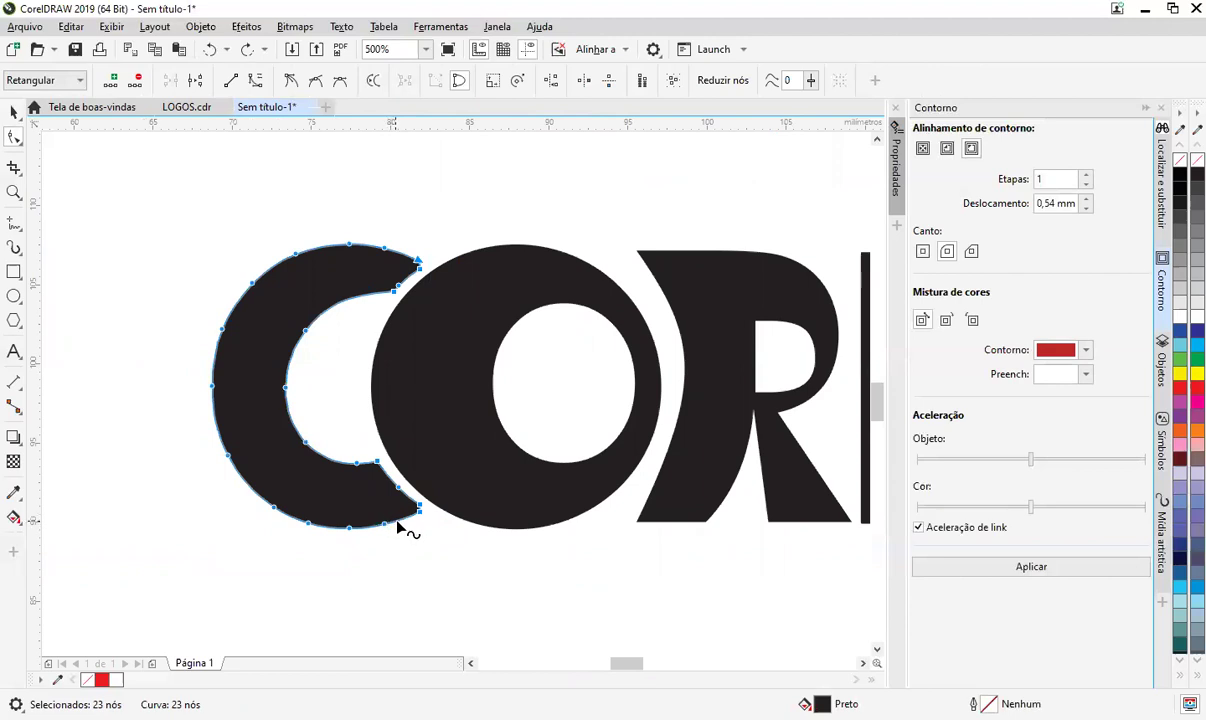
pyautogui.rightClick(398, 528)
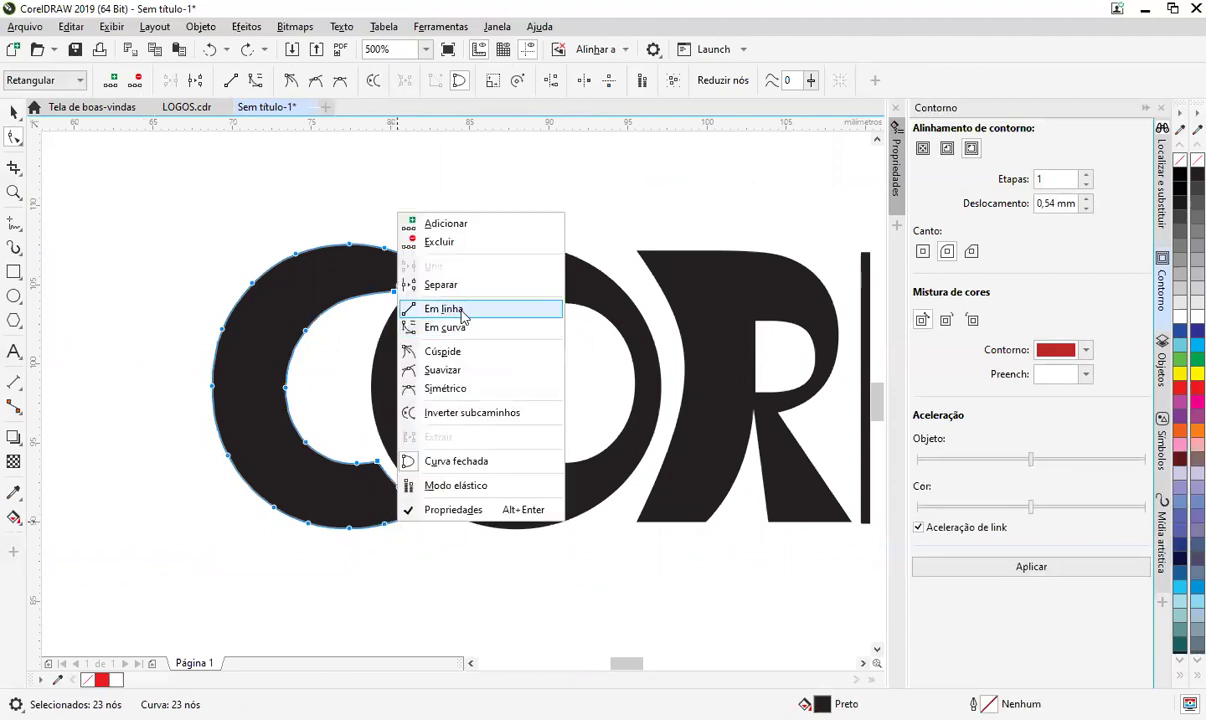
pyautogui.click(535, 312)
pyautogui.press('space')
pyautogui.click(450, 598)
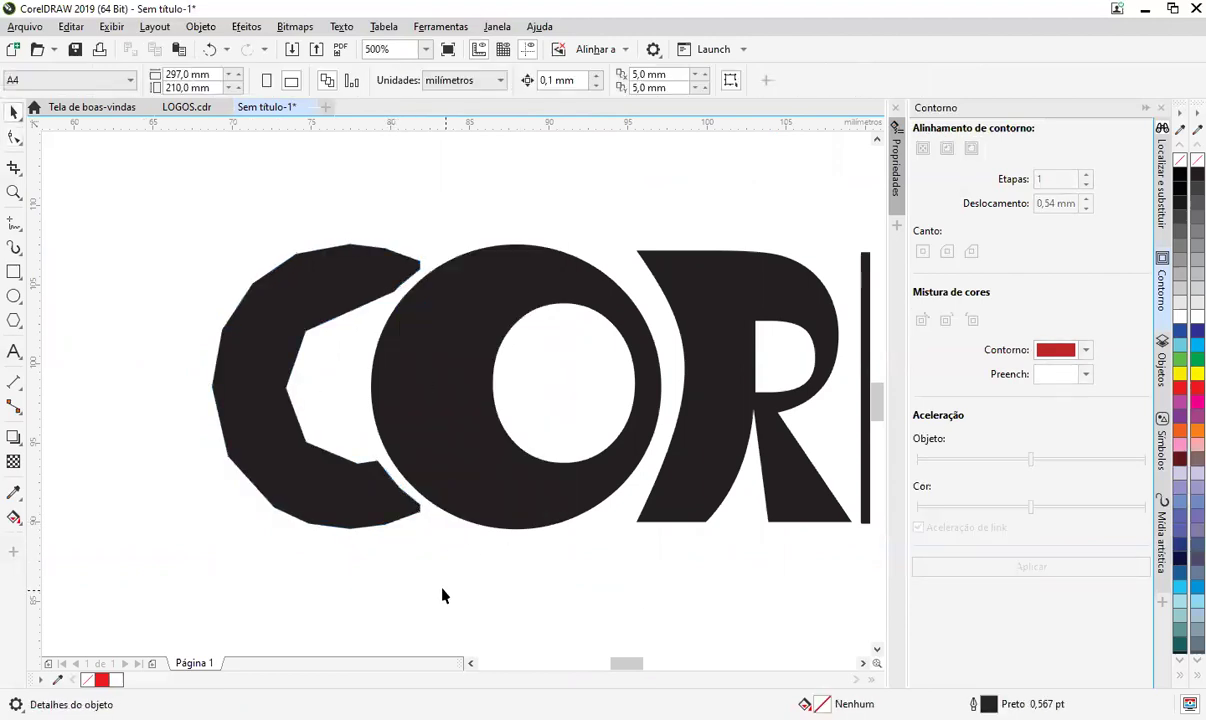
# - Select all nodes of the O, including its inner opening, and convert the segments to straight lines
pyautogui.press('space')
pyautogui.click(441, 495)
pyautogui.moveTo(654, 574); pyautogui.dragTo(372, 240)
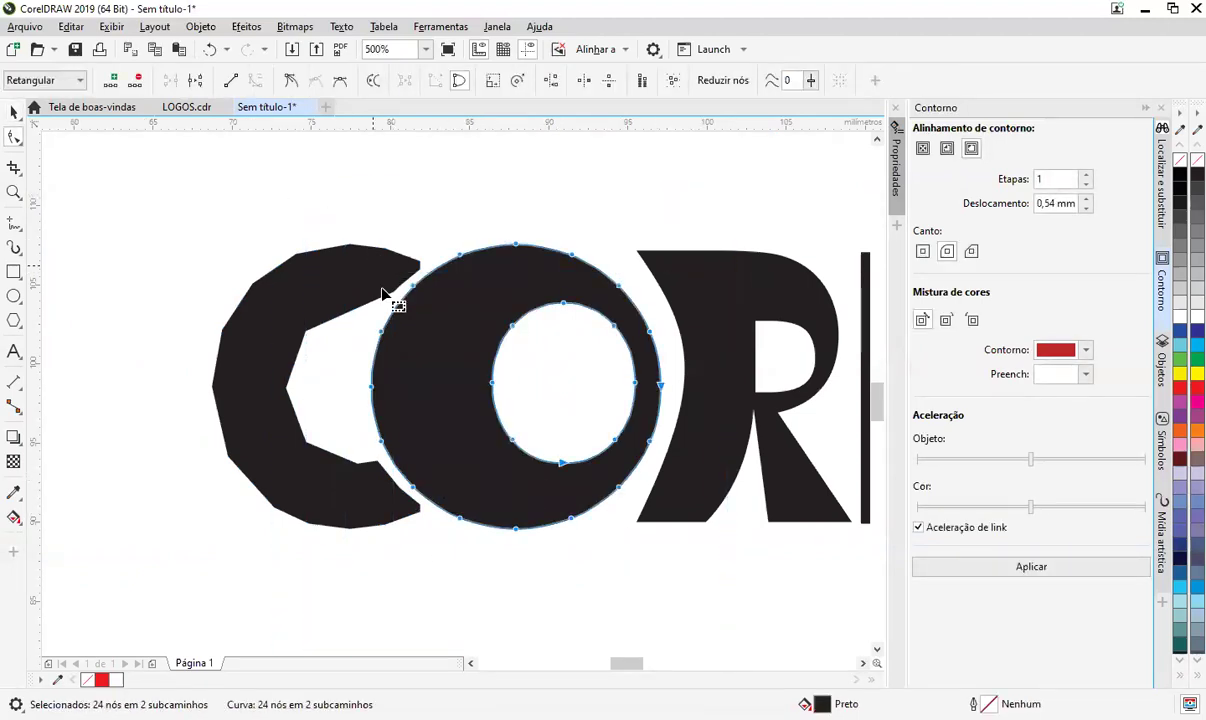
pyautogui.rightClick(379, 339)
pyautogui.click(412, 438)
pyautogui.press('space')
pyautogui.click(600, 553)
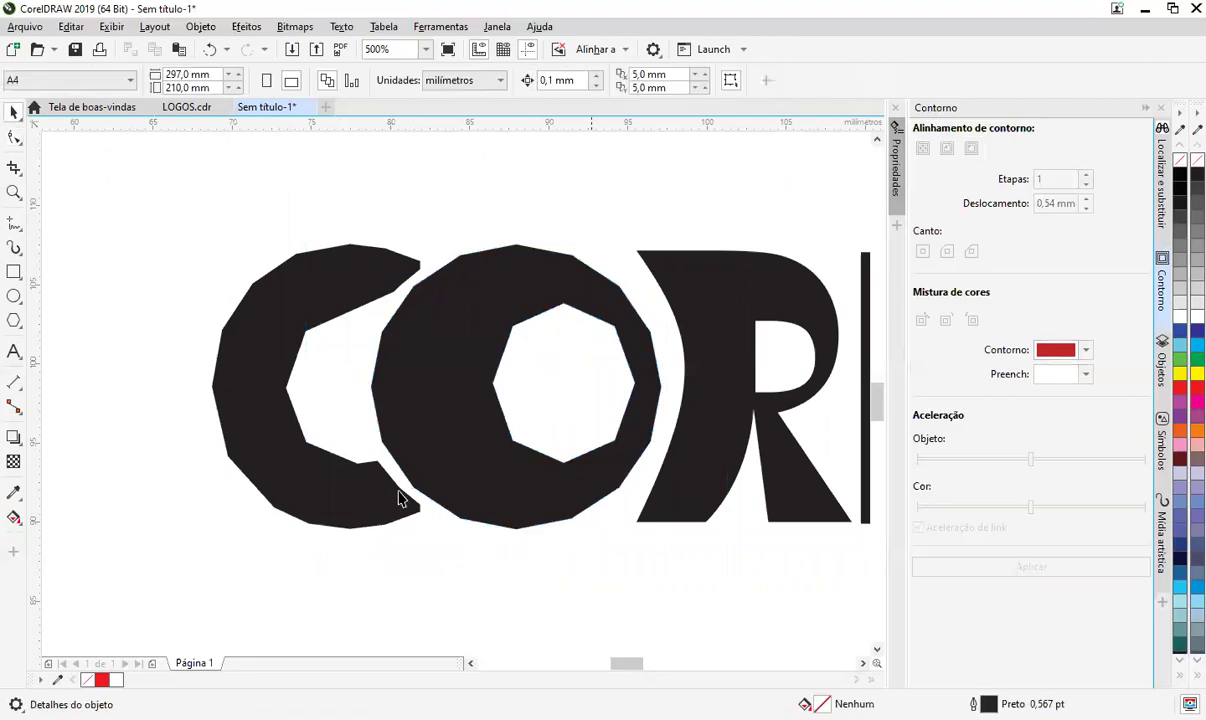
# - Convert all segments of the R to straight lines
pyautogui.scroll(-1, 287, 429)
pyautogui.click(540, 440)
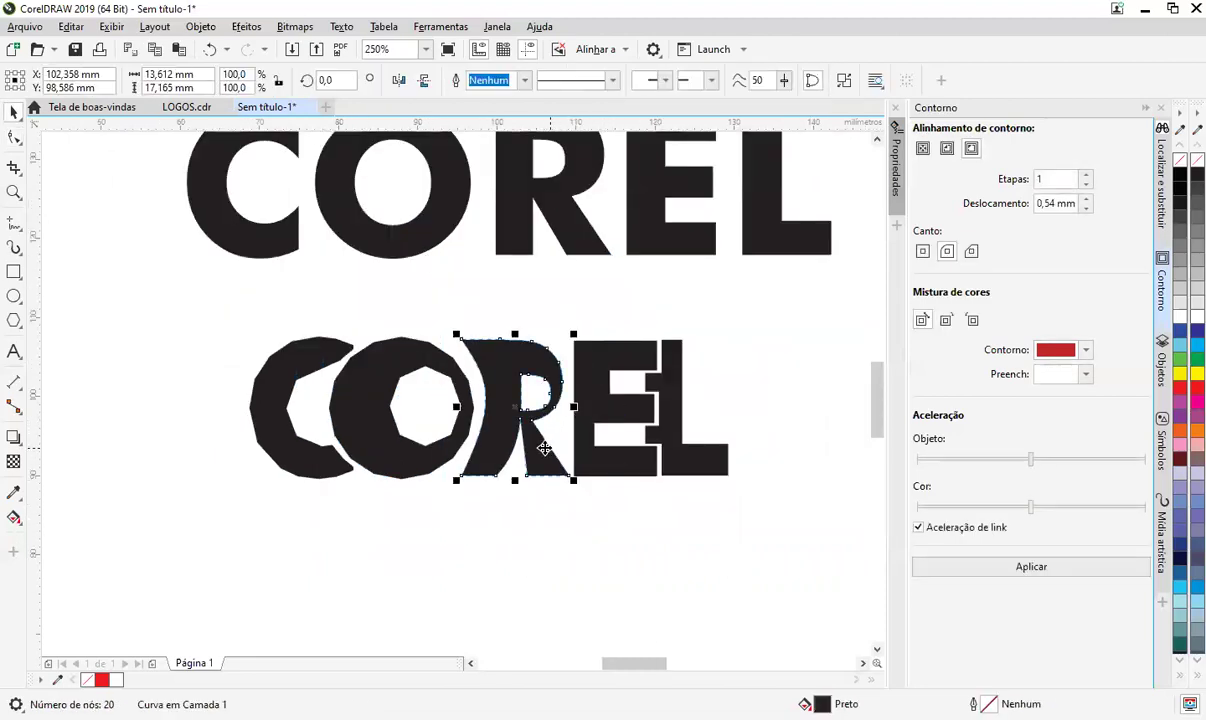
pyautogui.press('space')
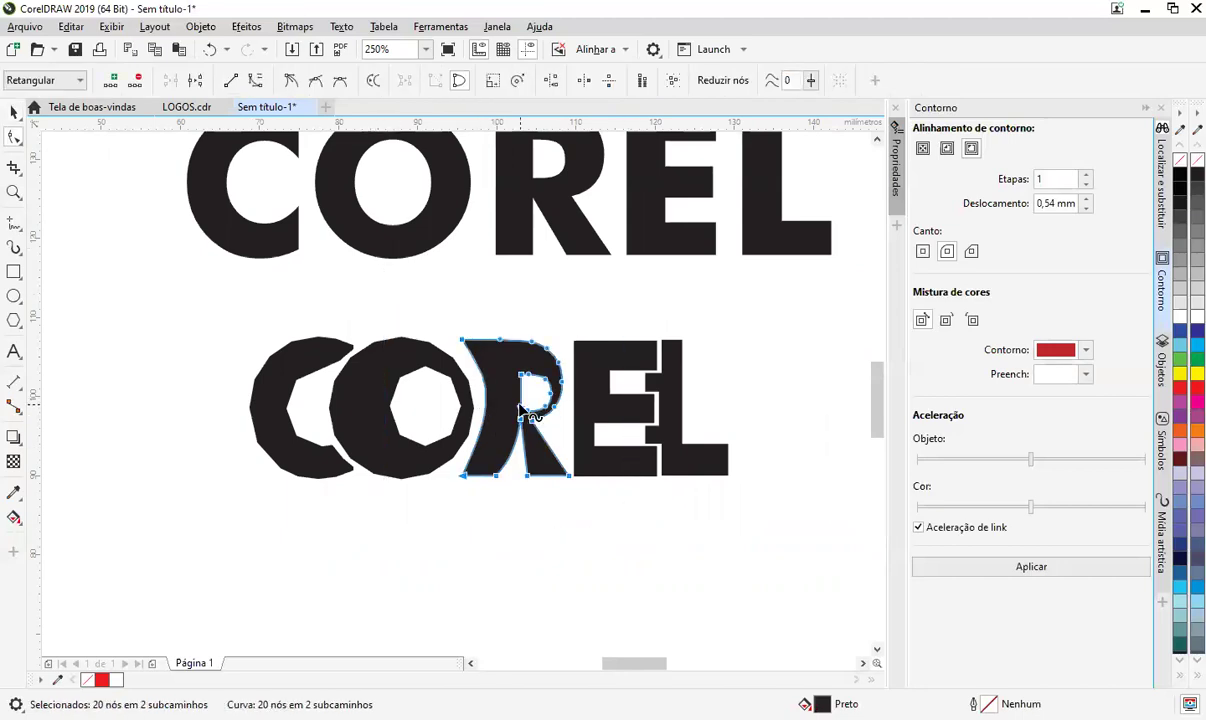
pyautogui.rightClick(522, 410)
pyautogui.click(565, 508)
pyautogui.press('space')
pyautogui.press('Escape')
# - Trim the R with the O and move the R about 1.3 mm right
pyautogui.click(386, 430)
pyautogui.keyDown('shift'); pyautogui.click(504, 412); pyautogui.keyUp('shift')
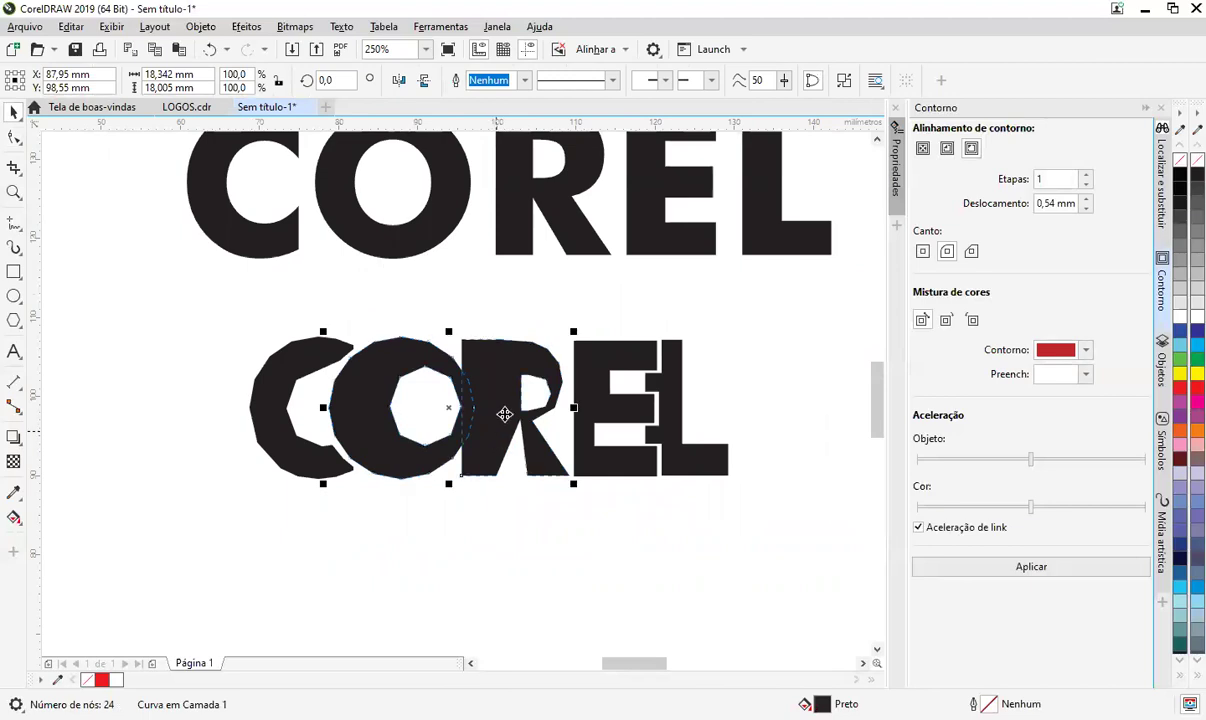
pyautogui.click(514, 80)
pyautogui.click(530, 517)
pyautogui.moveTo(487, 433); pyautogui.dragTo(498, 433)
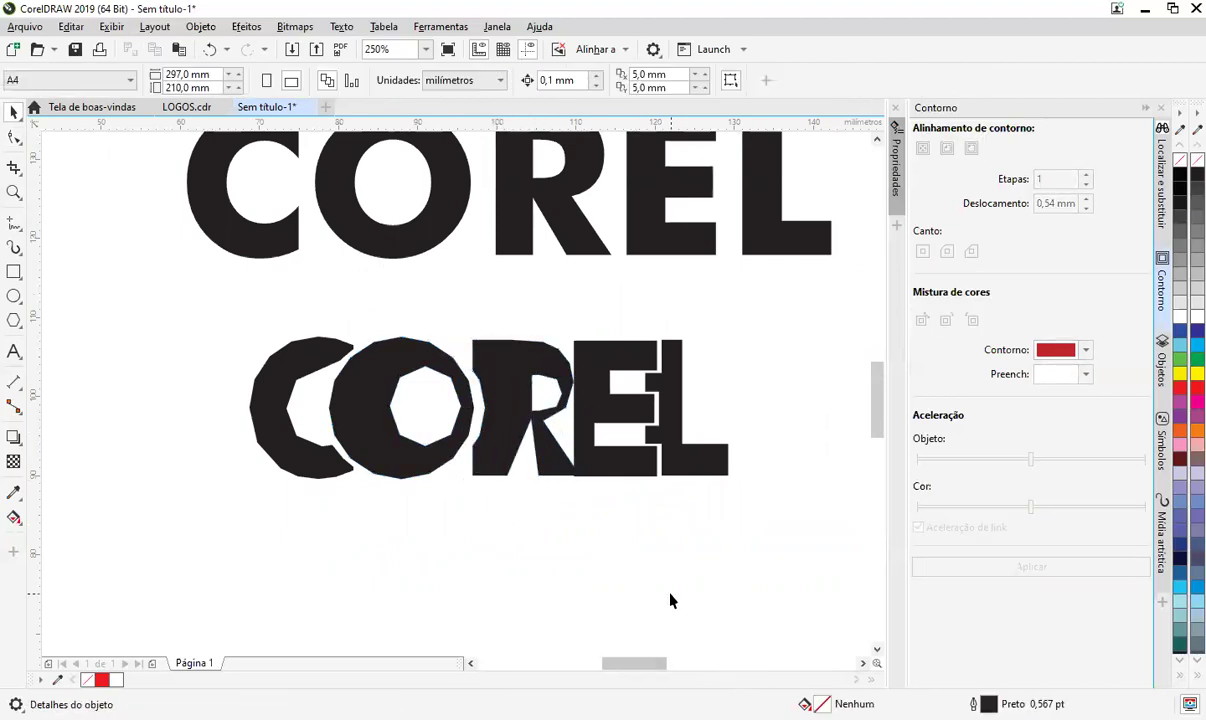
# - Undo the R's move and trim and the straight-line conversions of the R, O and C
pyautogui.hotkey('ctrl', 'z')
pyautogui.hotkey('ctrl', 'z')
pyautogui.hotkey('ctrl', 'z')
pyautogui.hotkey('ctrl', 'z')
pyautogui.hotkey('ctrl', 'z')
pyautogui.hotkey('ctrl', 'z')
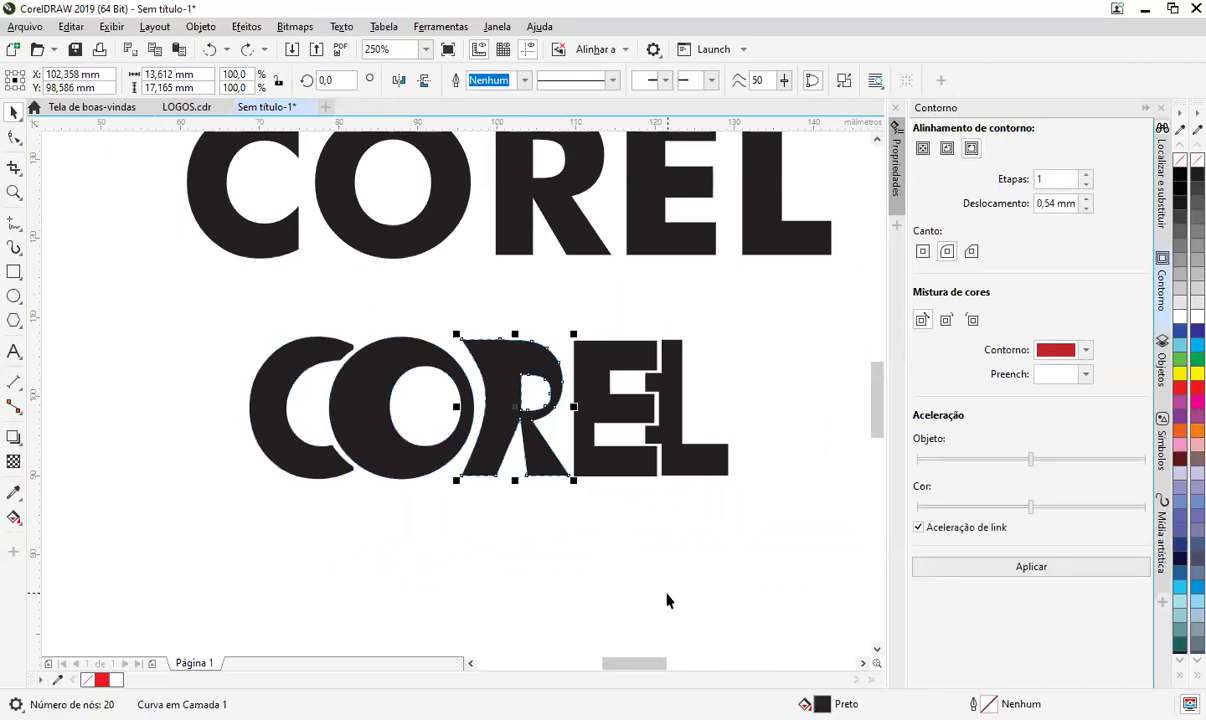
pyautogui.click(667, 592)
# - Add the artistic text foto above the page's upper edge
pyautogui.scroll(-3, 667, 592)
pyautogui.moveTo(654, 514); pyautogui.dragTo(566, 445)
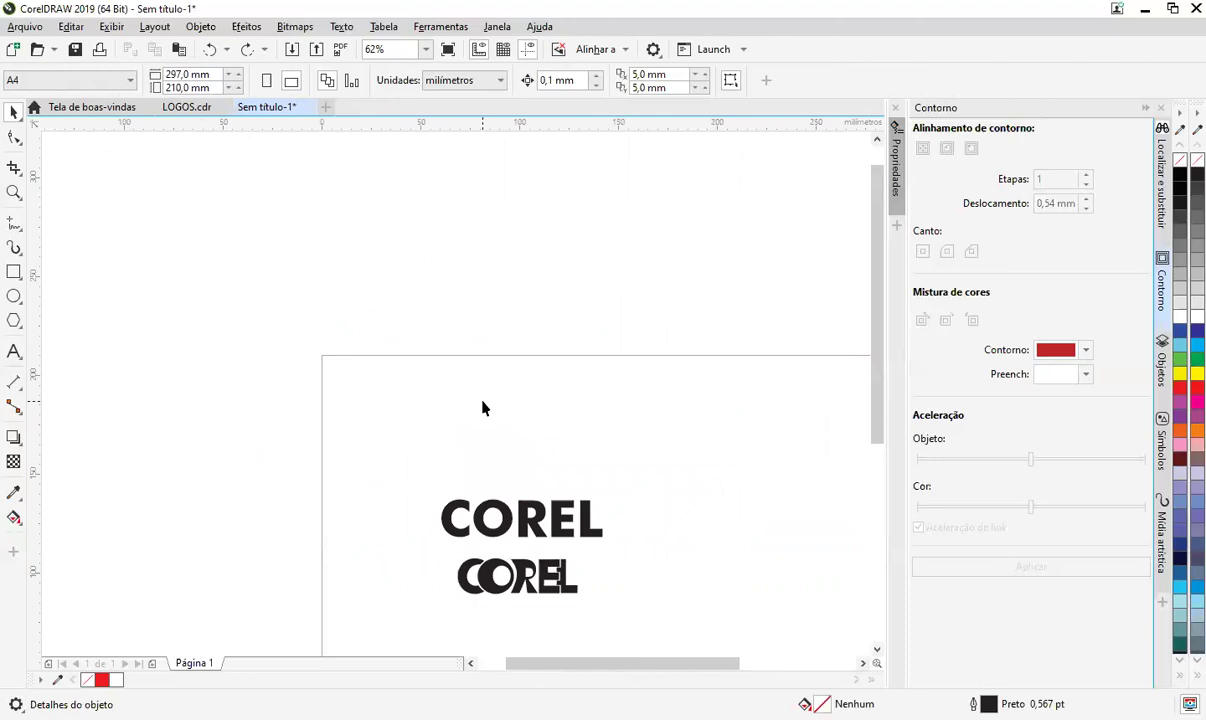
pyautogui.click(14, 350)
pyautogui.click(551, 312)
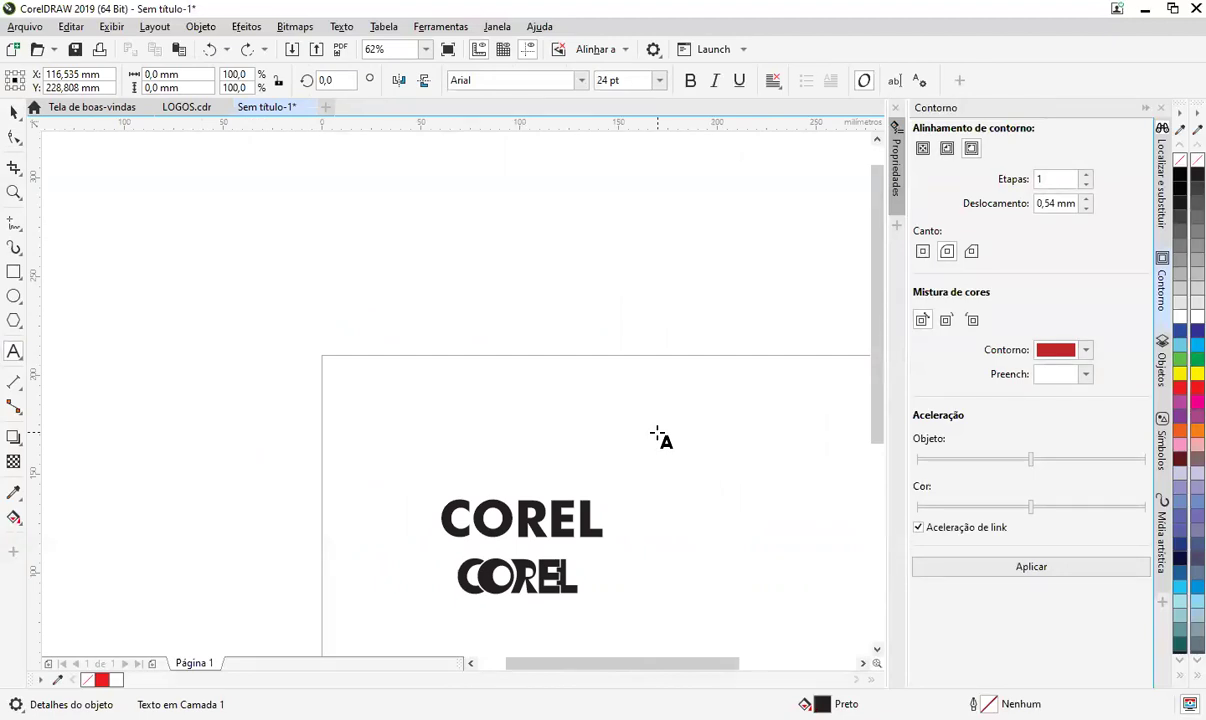
pyautogui.write('fot')
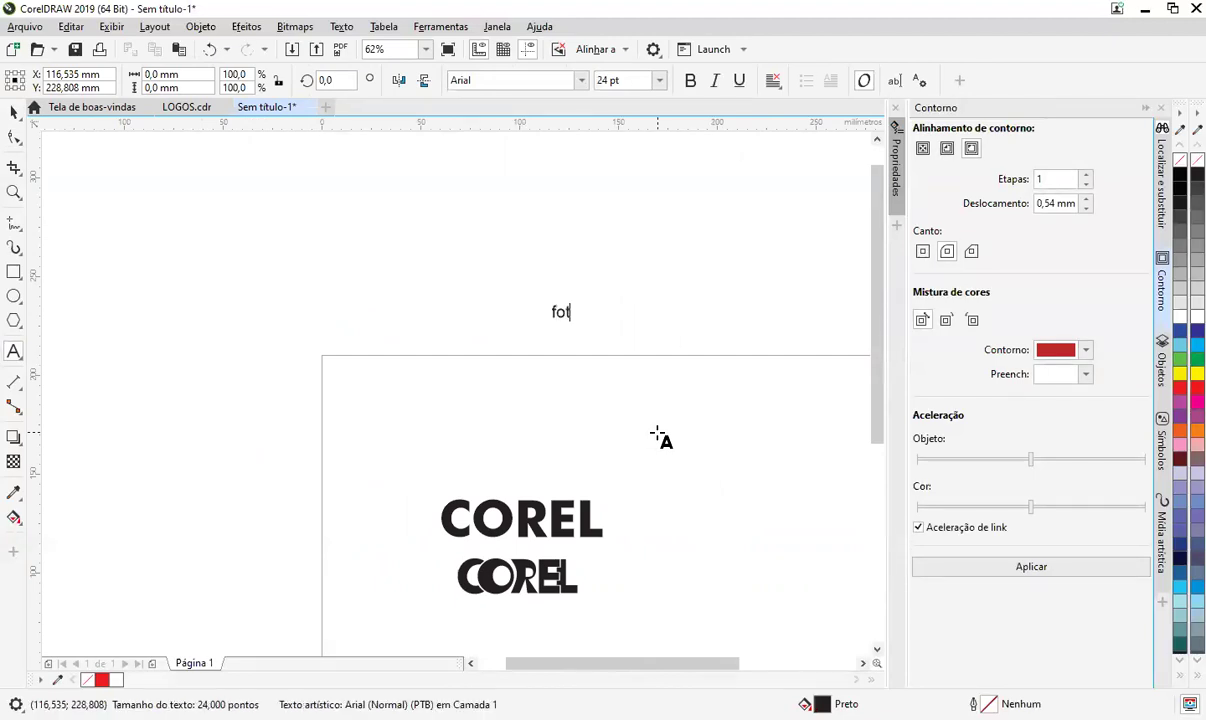
pyautogui.write('o')
pyautogui.hotkey('ctrl', 'space')
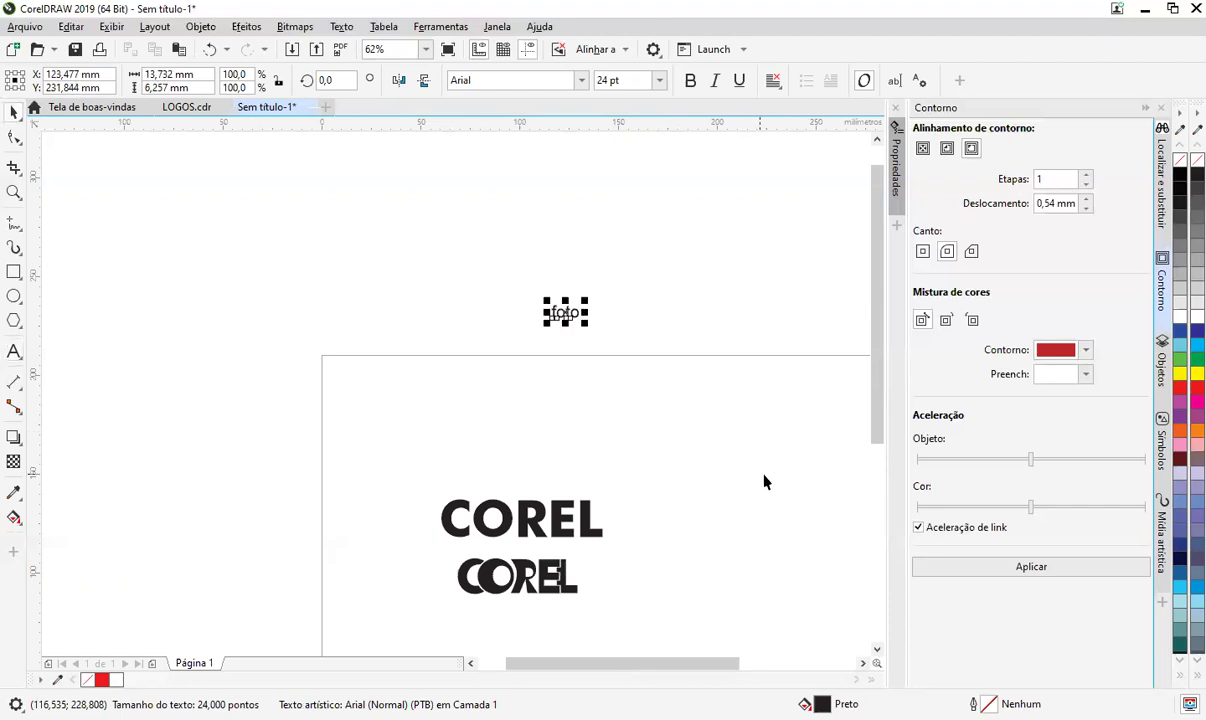
# - Try the Segoe Script font on the foto text and set its font to Paper Daisy DEMO
pyautogui.click(581, 80)
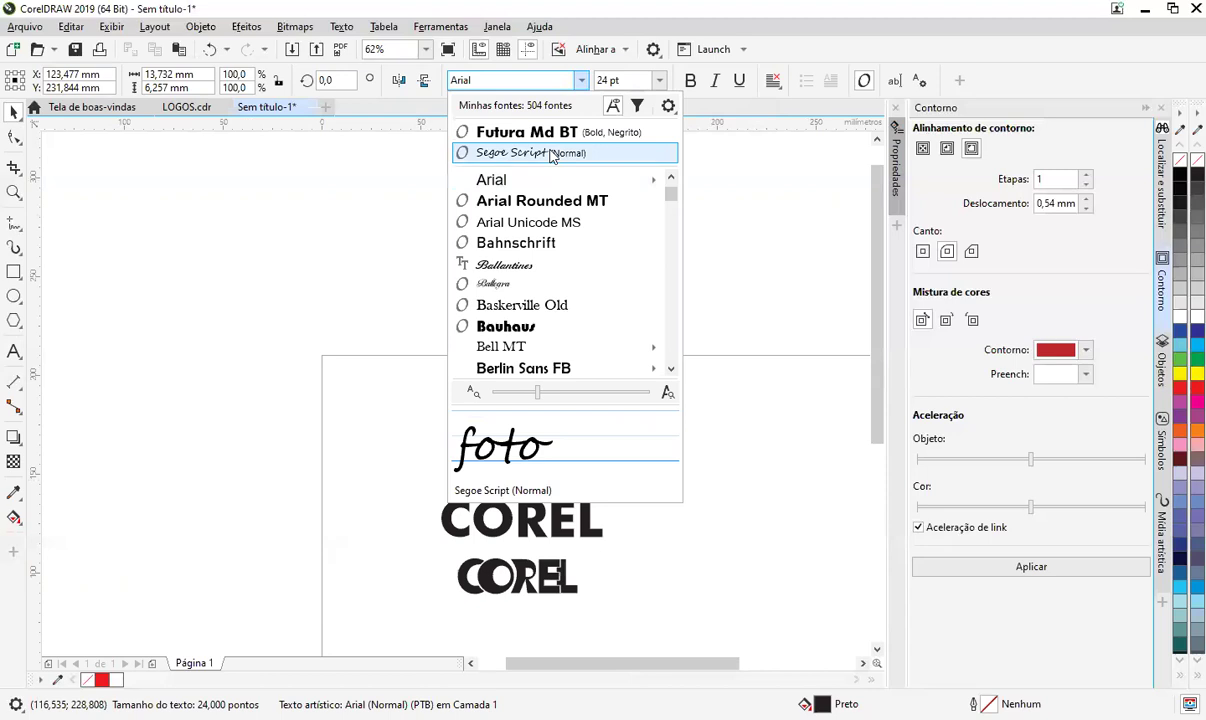
pyautogui.click(550, 153)
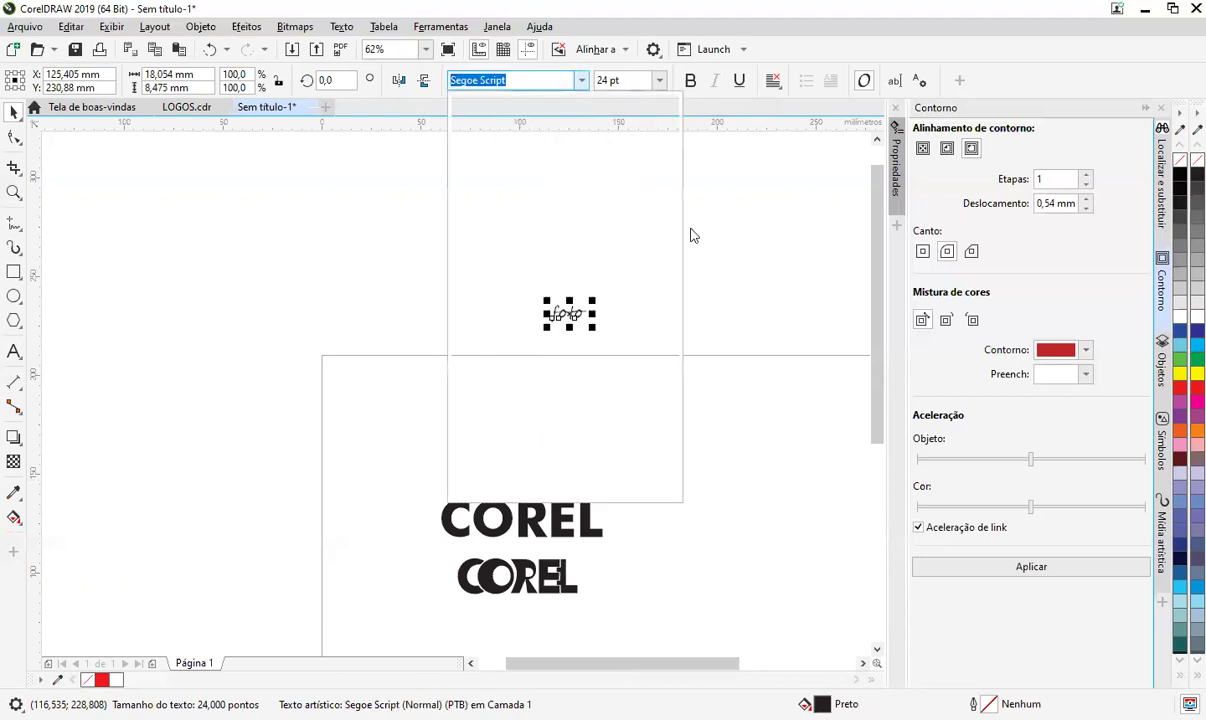
pyautogui.moveTo(670, 343); pyautogui.dragTo(676, 310)
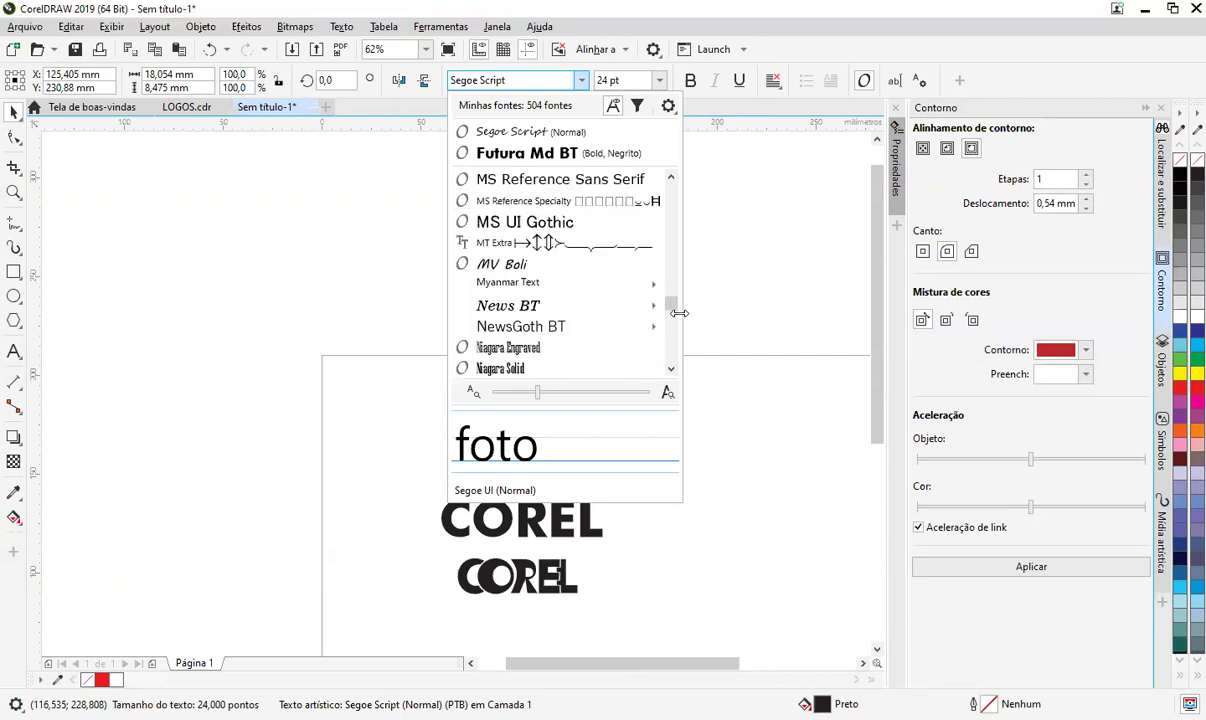
pyautogui.scroll(-3, 646, 318)
pyautogui.scroll(-1, 643, 326)
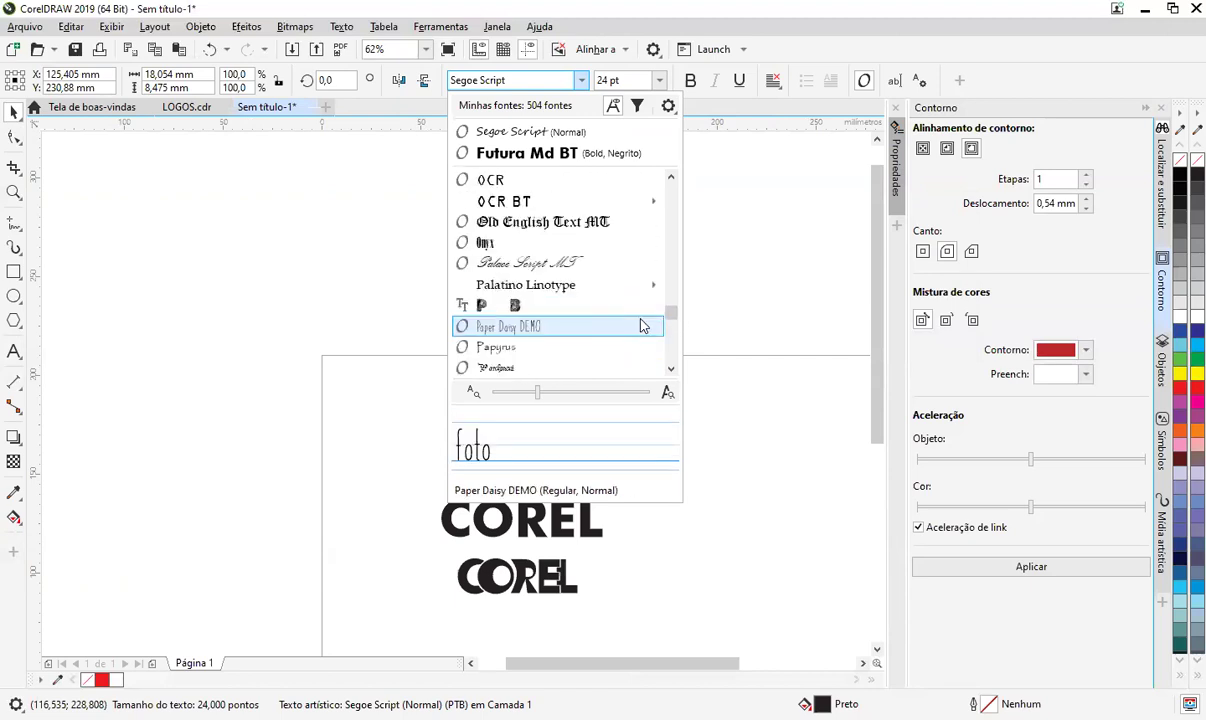
pyautogui.scroll(-1, 643, 326)
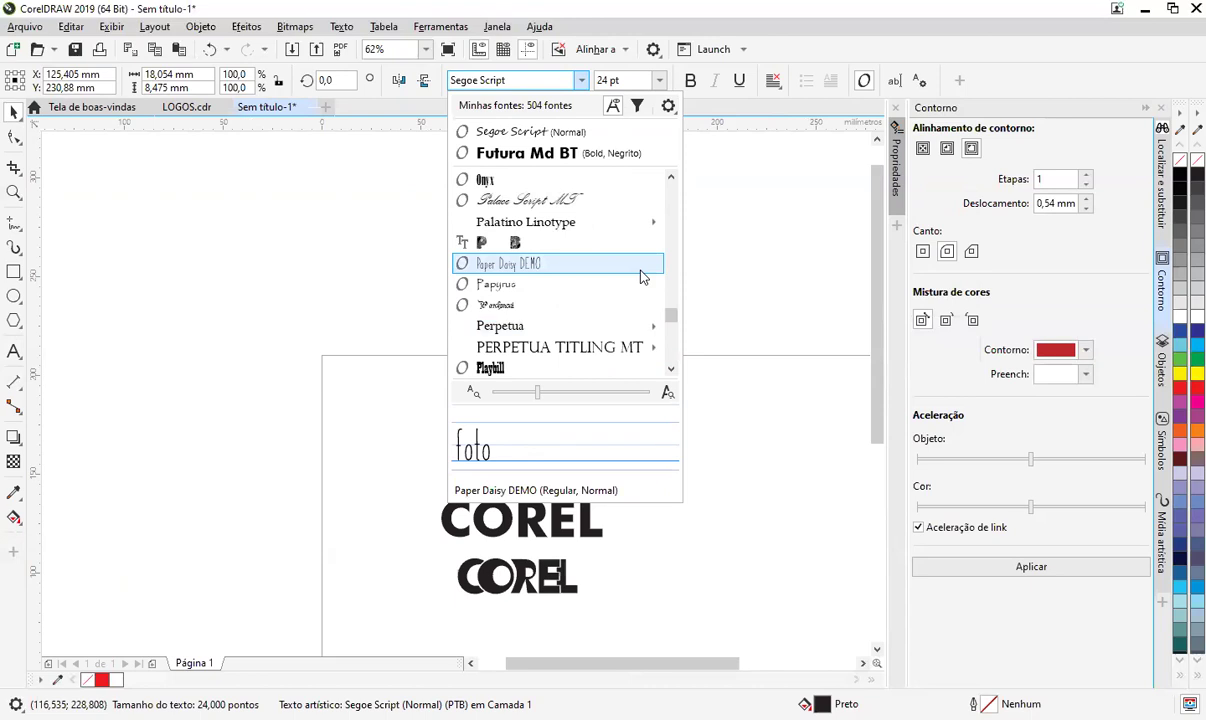
pyautogui.click(567, 264)
# - Add a second line FOTO in capitals to the foto text
pyautogui.scroll(3, 579, 320)
pyautogui.scroll(2, 428, 290)
pyautogui.scroll(-1, 430, 299)
pyautogui.doubleClick(433, 298)
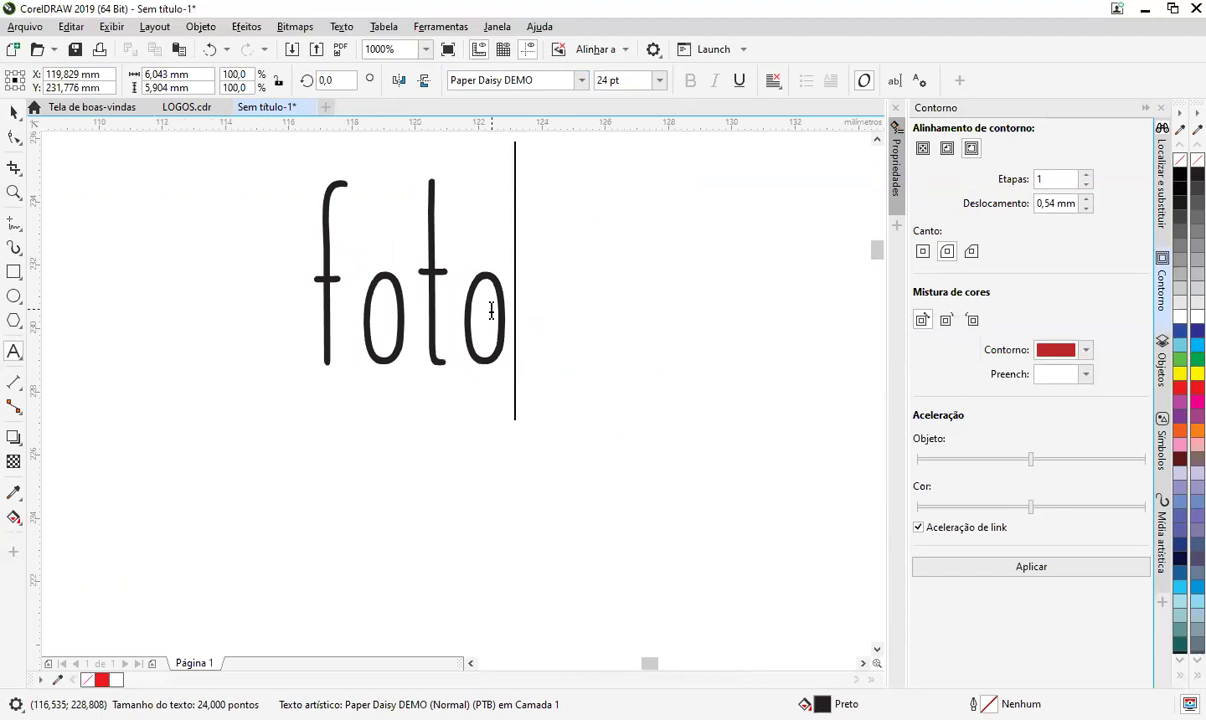
pyautogui.press('Return')
pyautogui.write('FOTO')
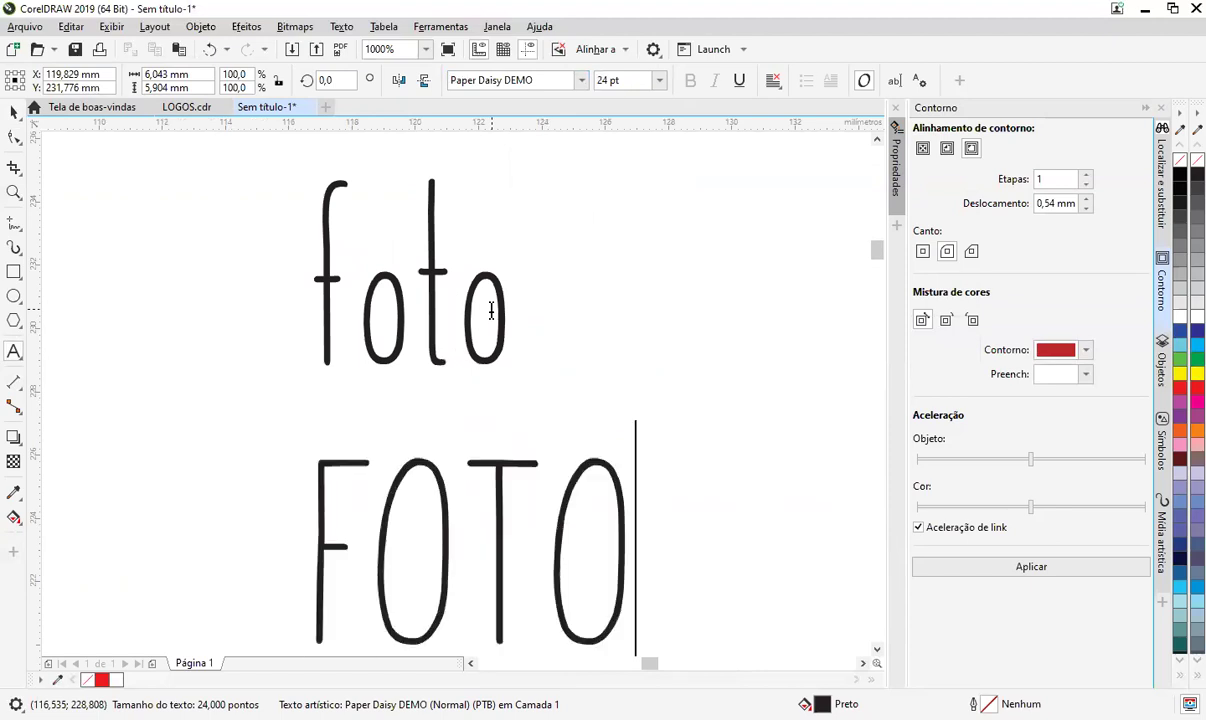
# - Set the font of the foto/FOTO sample text to I Love Glitter
pyautogui.scroll(-1, 591, 190)
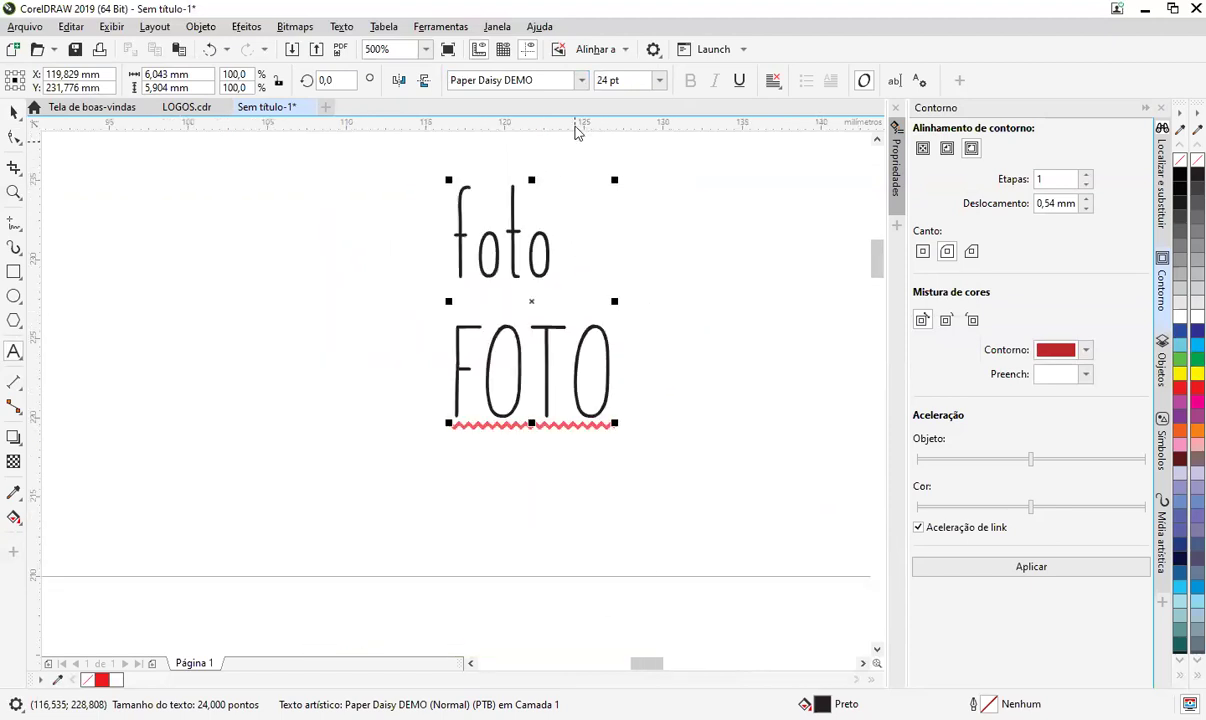
pyautogui.click(540, 80)
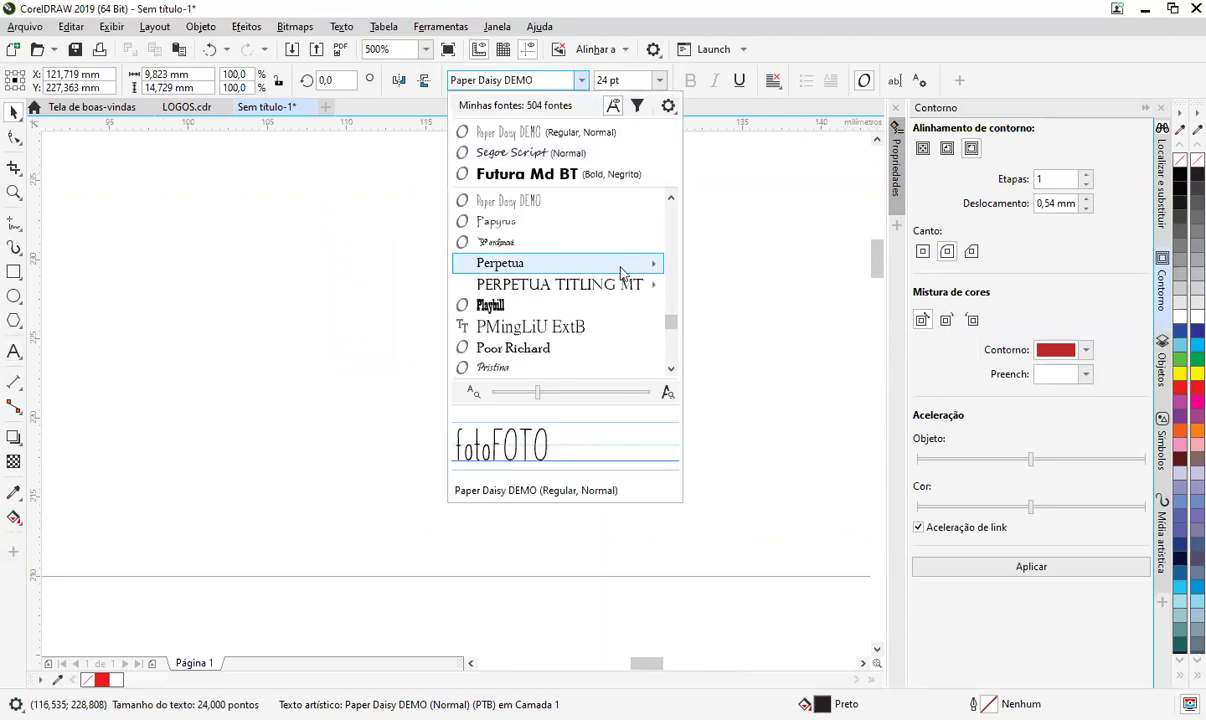
pyautogui.scroll(8, 620, 272)
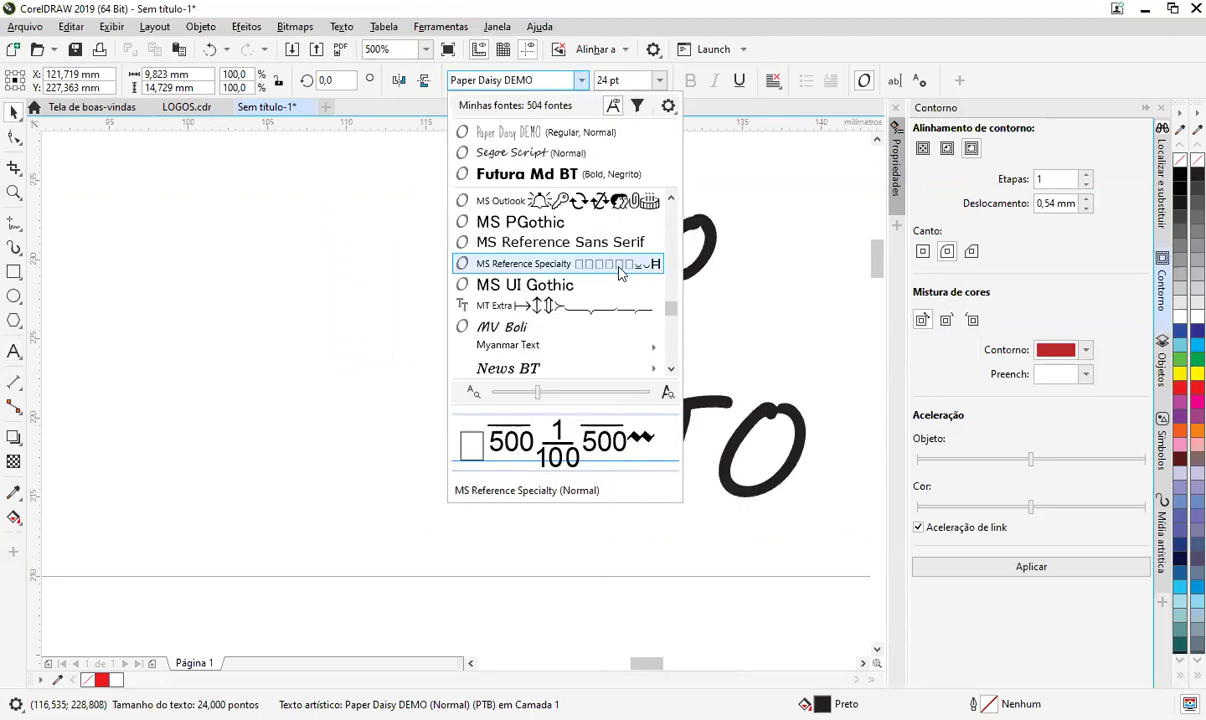
pyautogui.scroll(6, 620, 272)
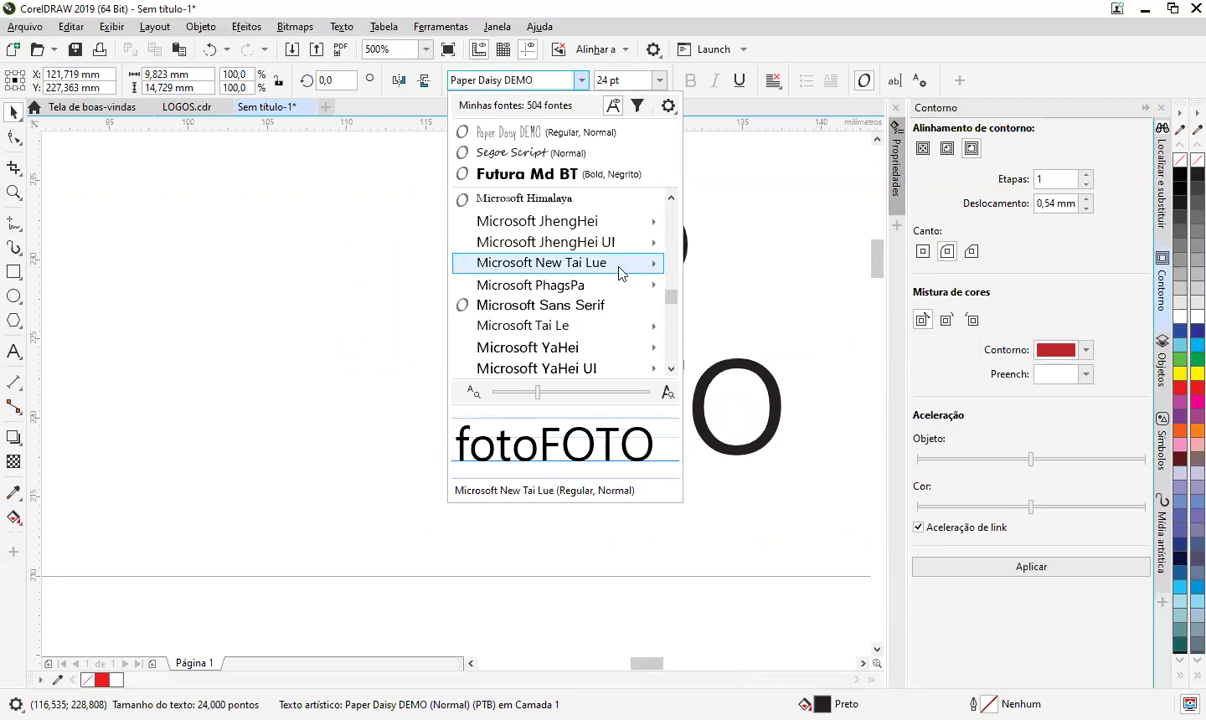
pyautogui.scroll(5, 620, 275)
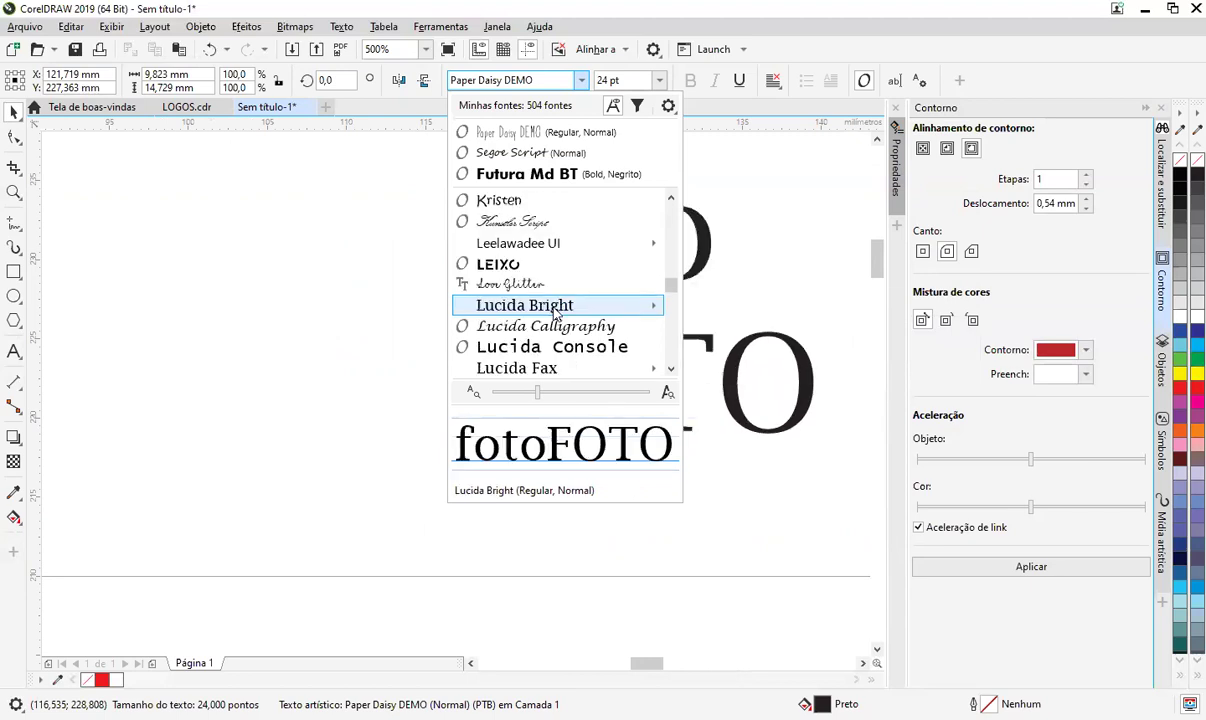
pyautogui.moveTo(556, 315)
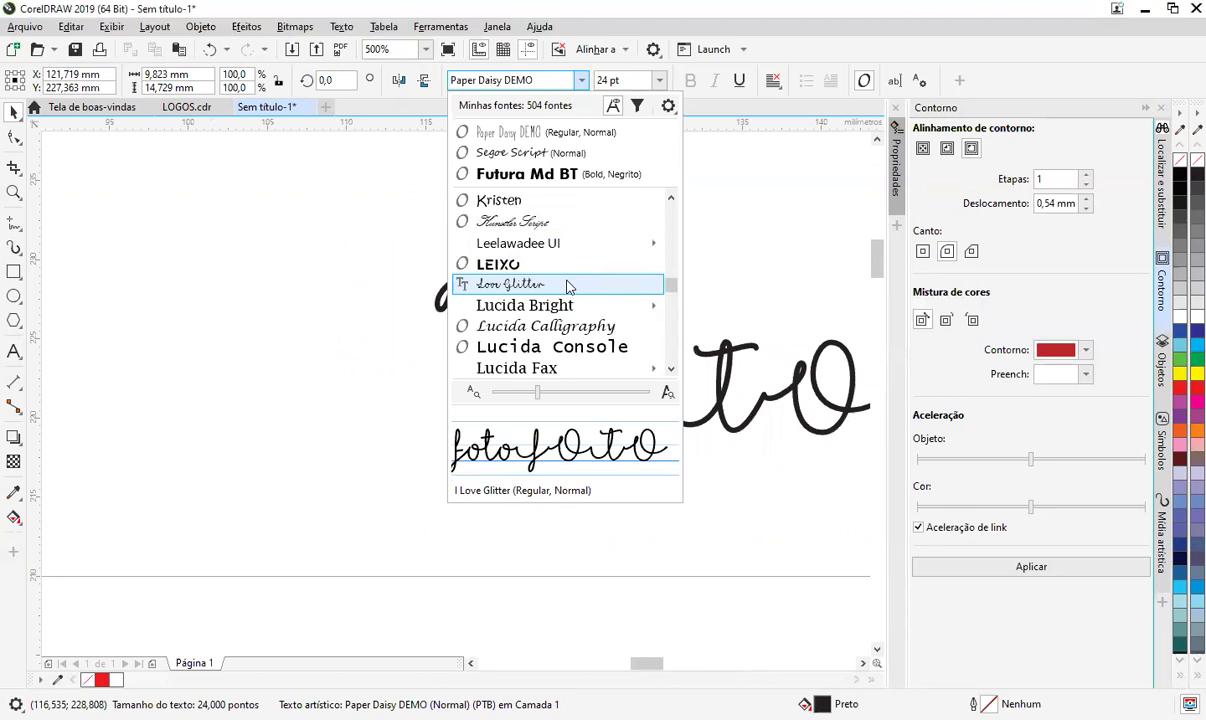
pyautogui.click(567, 286)
# - Preview fonts such as Jenna Sue, Futura BT, Freehand BT and Emelynd on the foto text and set its font to Ebrima
pyautogui.click(560, 80)
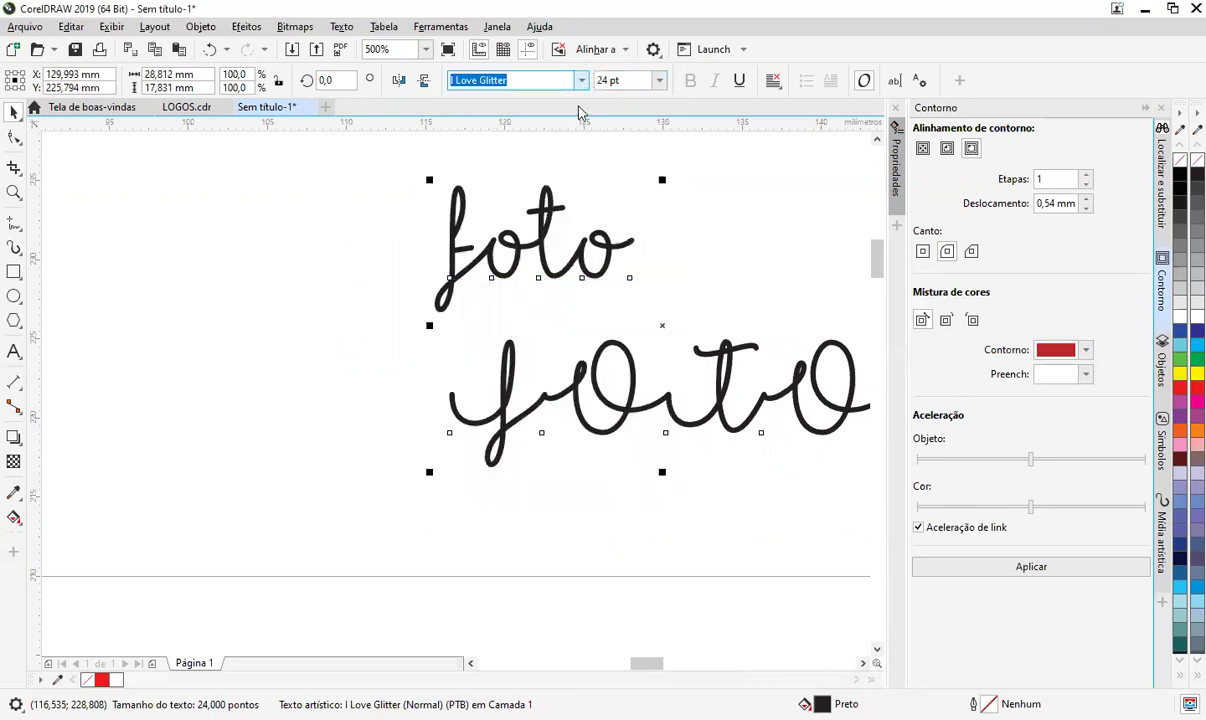
pyautogui.click(581, 80)
pyautogui.scroll(3, 556, 287)
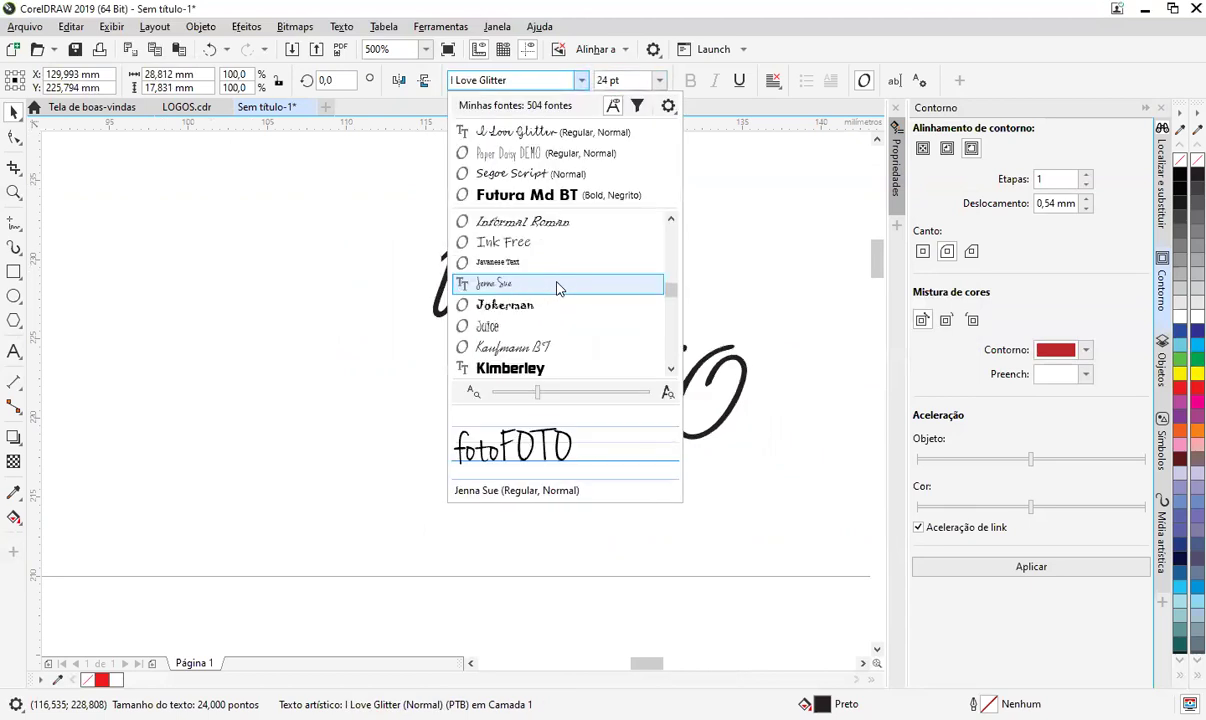
pyautogui.scroll(-1, 553, 287)
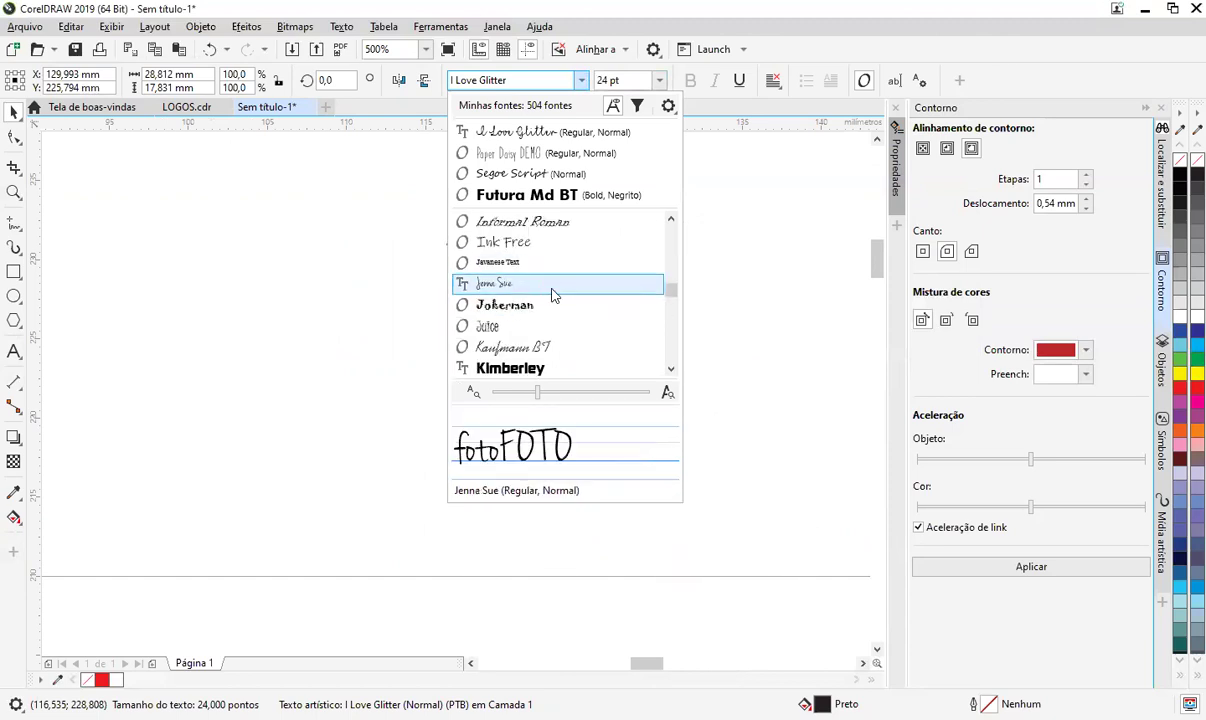
pyautogui.scroll(2, 553, 294)
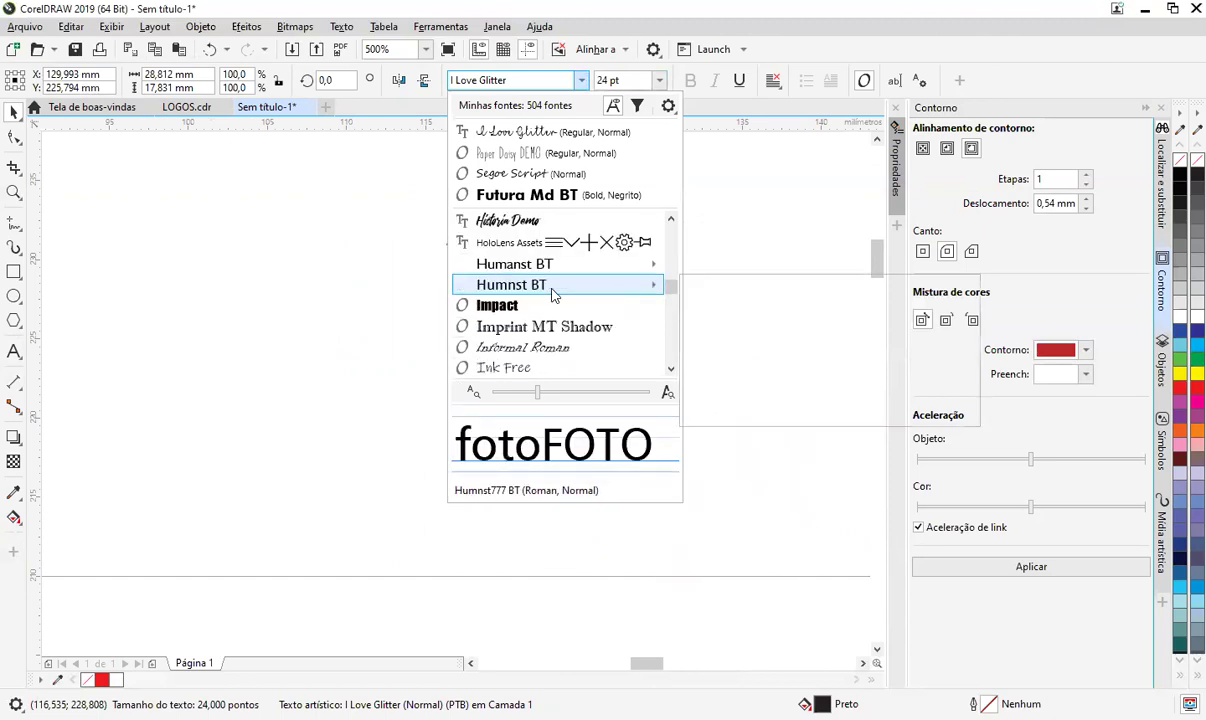
pyautogui.scroll(3, 553, 292)
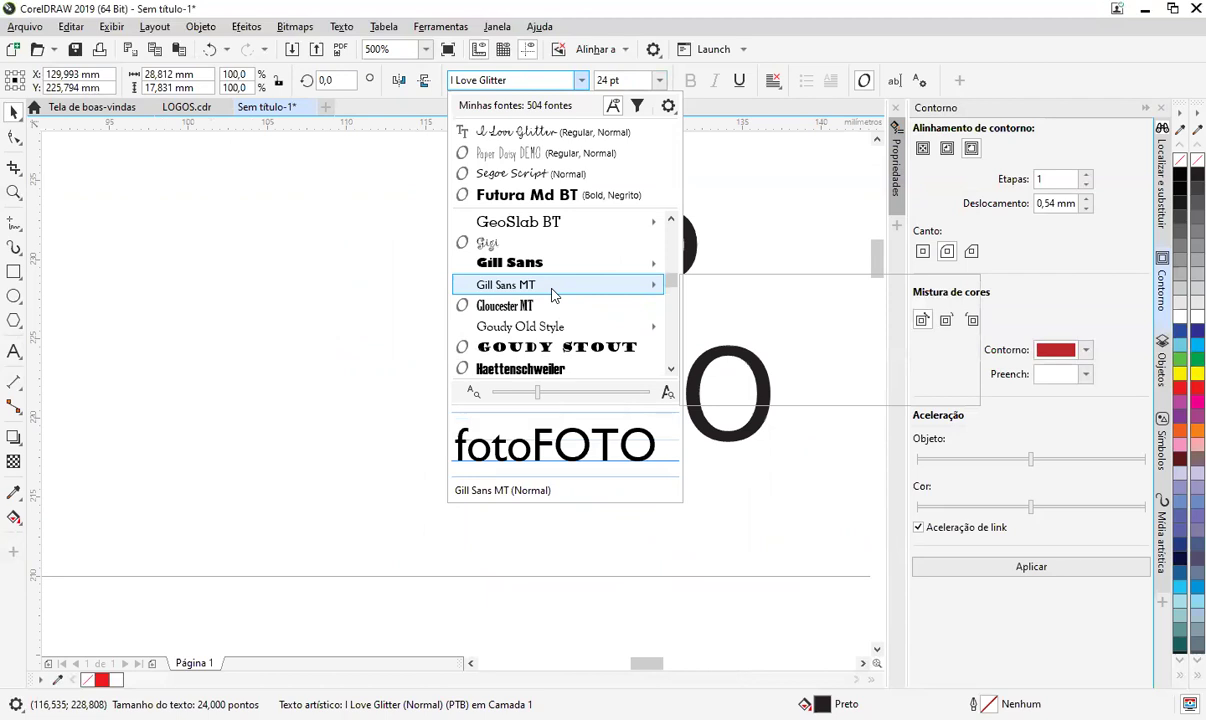
pyautogui.scroll(3, 553, 292)
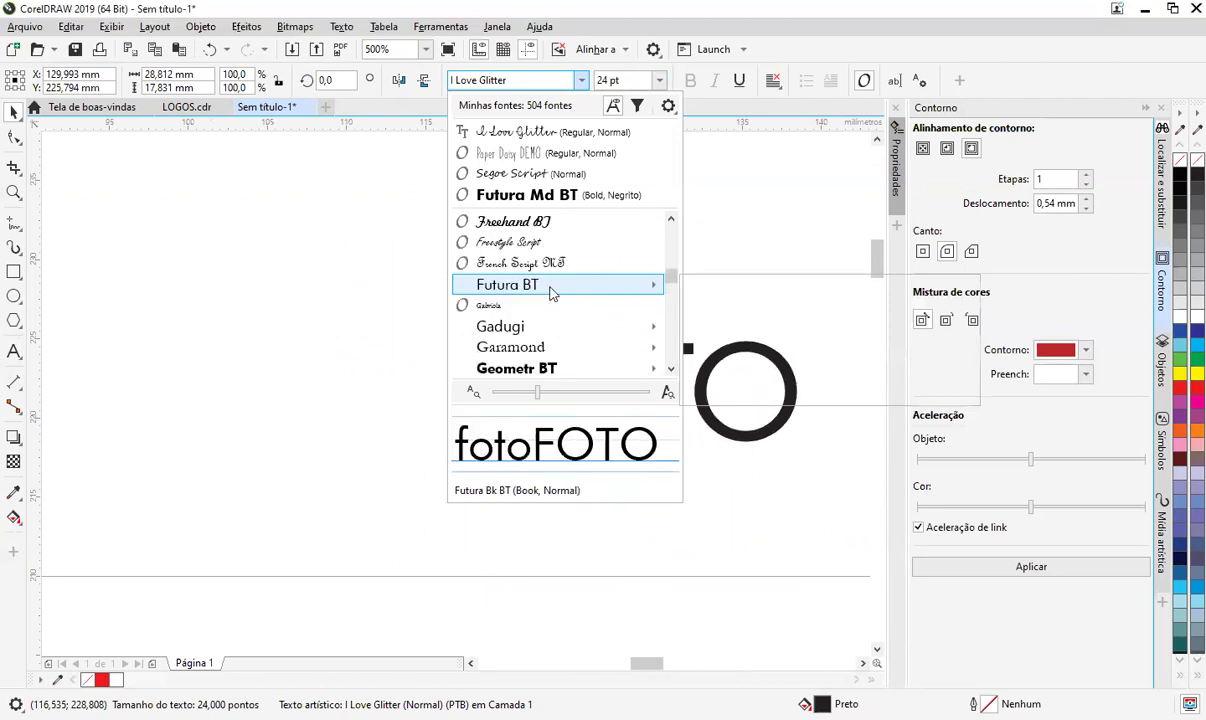
pyautogui.scroll(2, 549, 291)
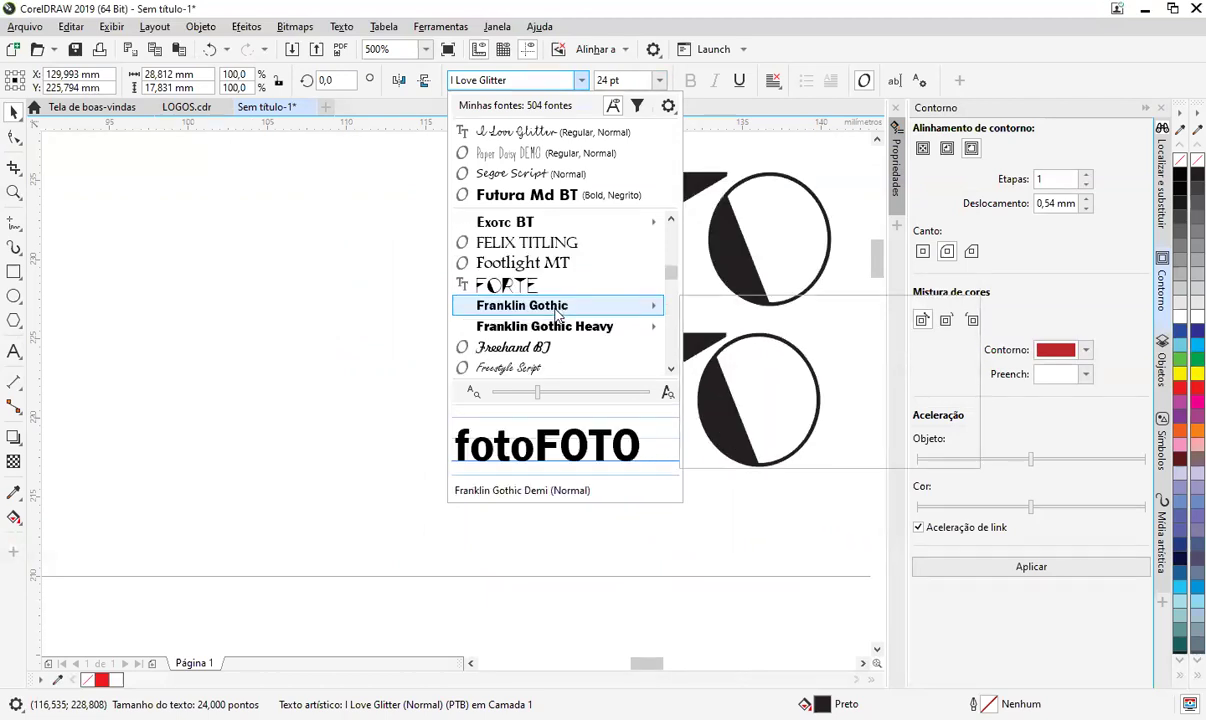
pyautogui.scroll(-1, 557, 315)
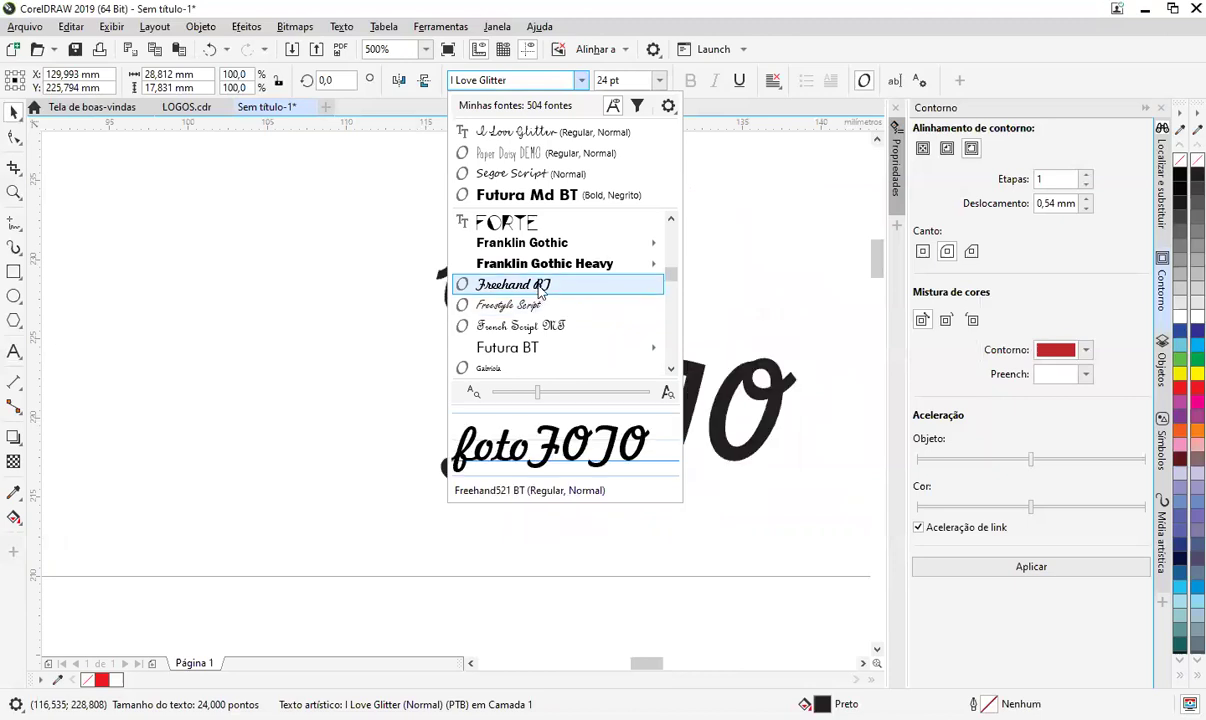
pyautogui.scroll(2, 538, 287)
pyautogui.moveTo(538, 287)
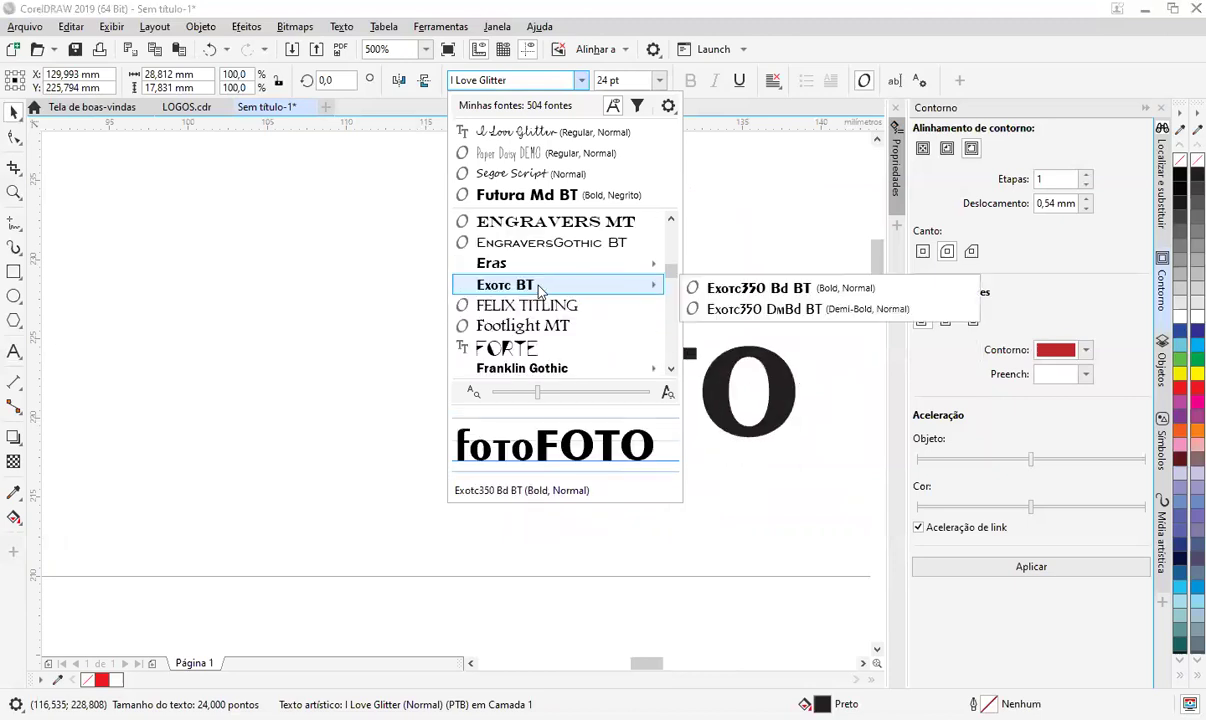
pyautogui.scroll(1, 538, 287)
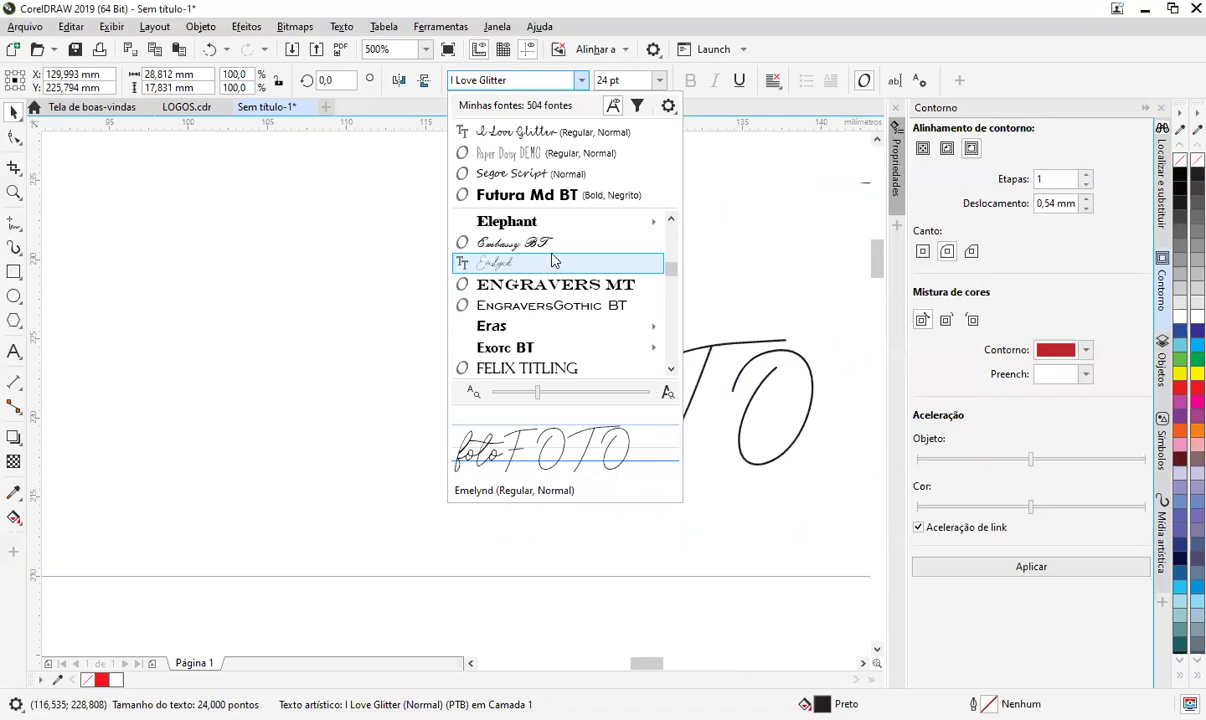
pyautogui.scroll(2, 545, 242)
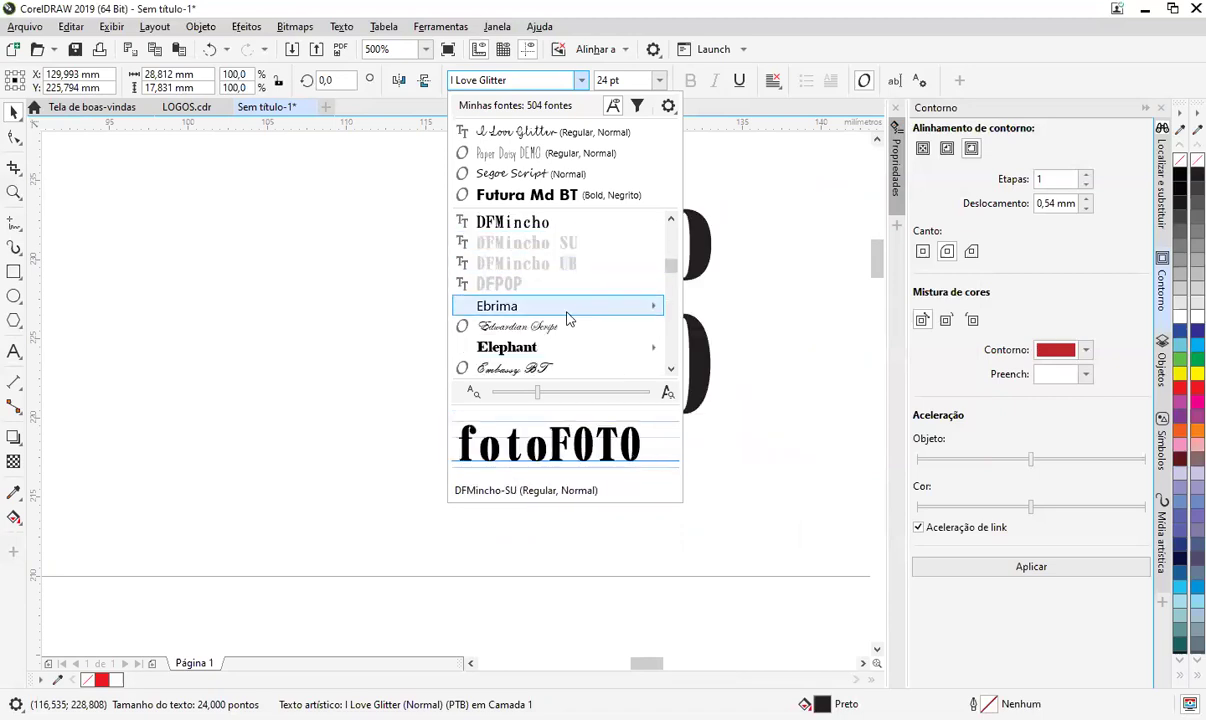
pyautogui.click(566, 312)
# - Copy the script Fotografia lettering group from the upper JR logo in LOGOS.cdr into the Sem título-1 document
pyautogui.click(186, 106)
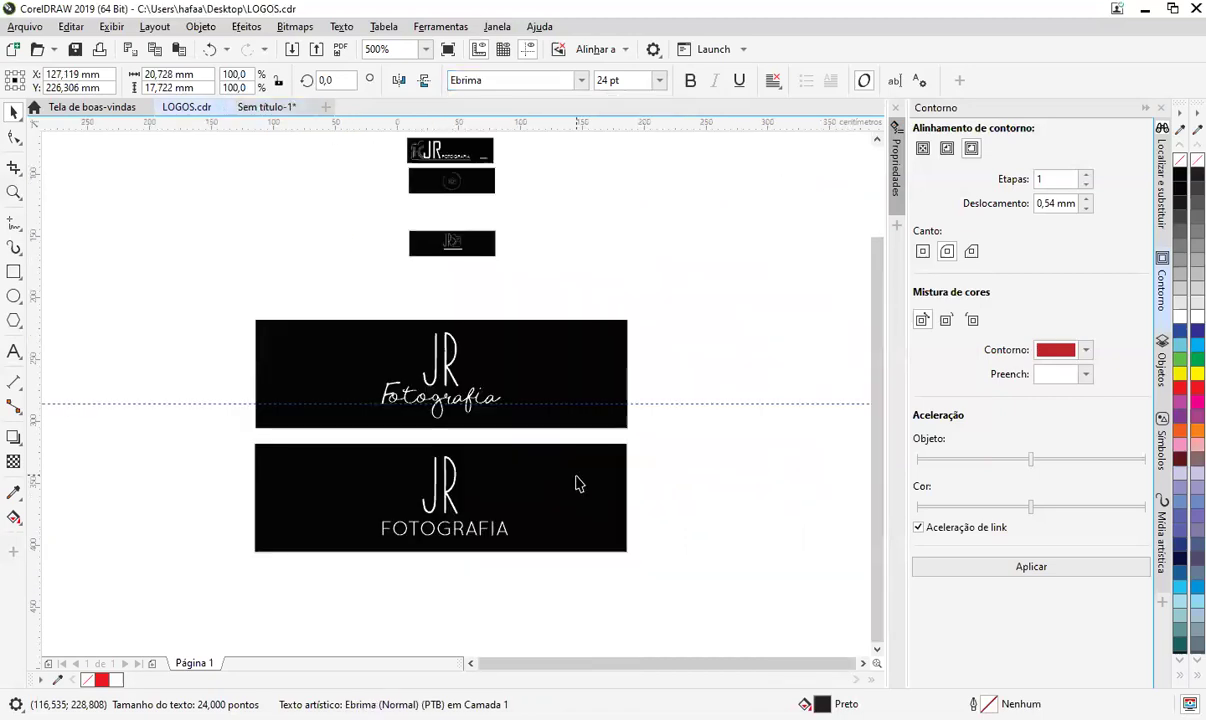
pyautogui.click(459, 398)
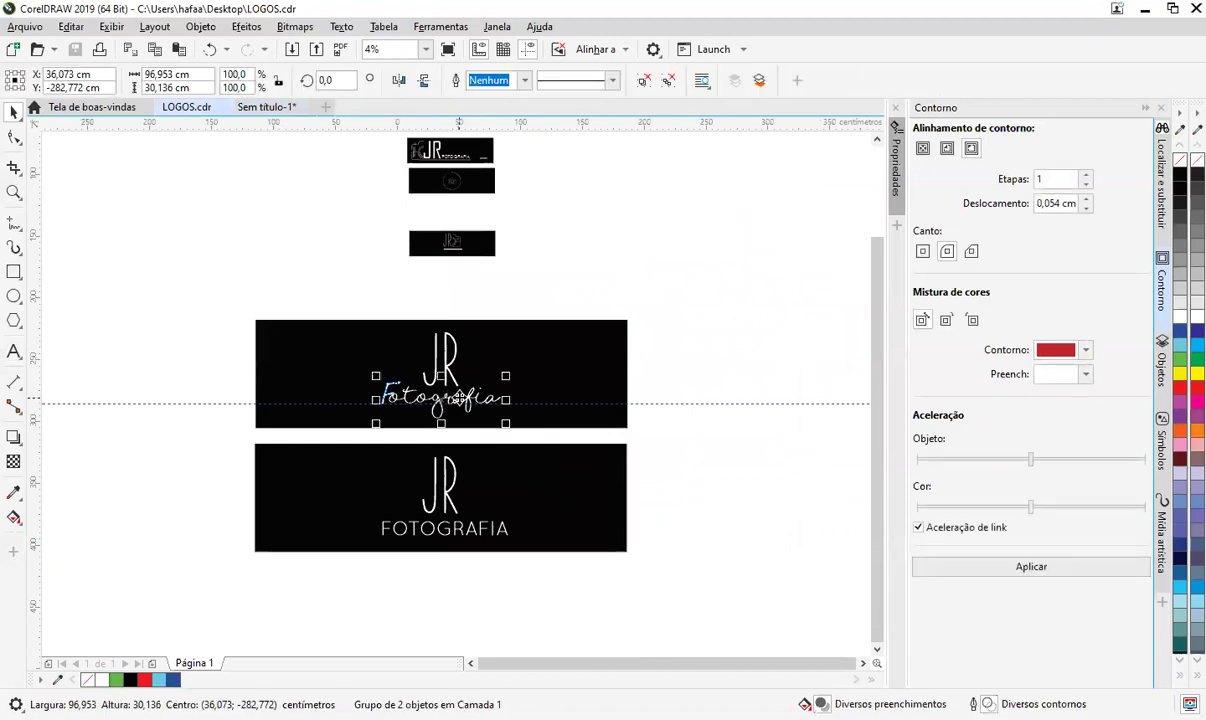
pyautogui.click(241, 107)
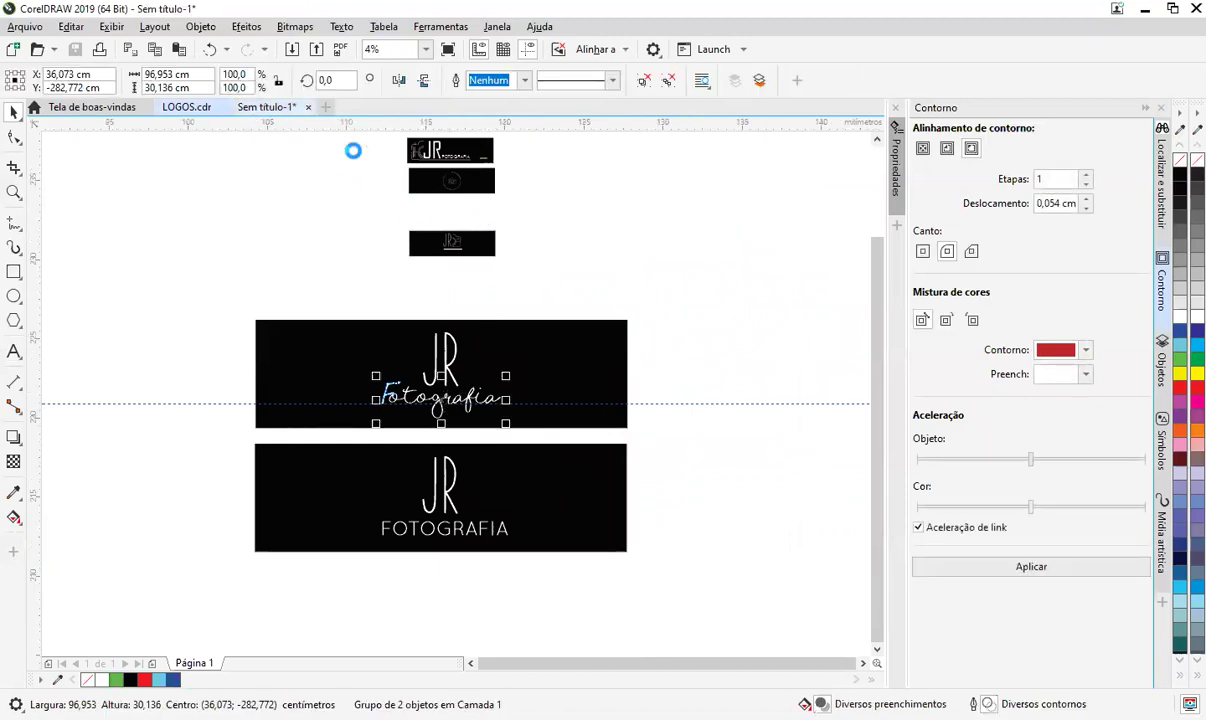
pyautogui.scroll(-8, 603, 480)
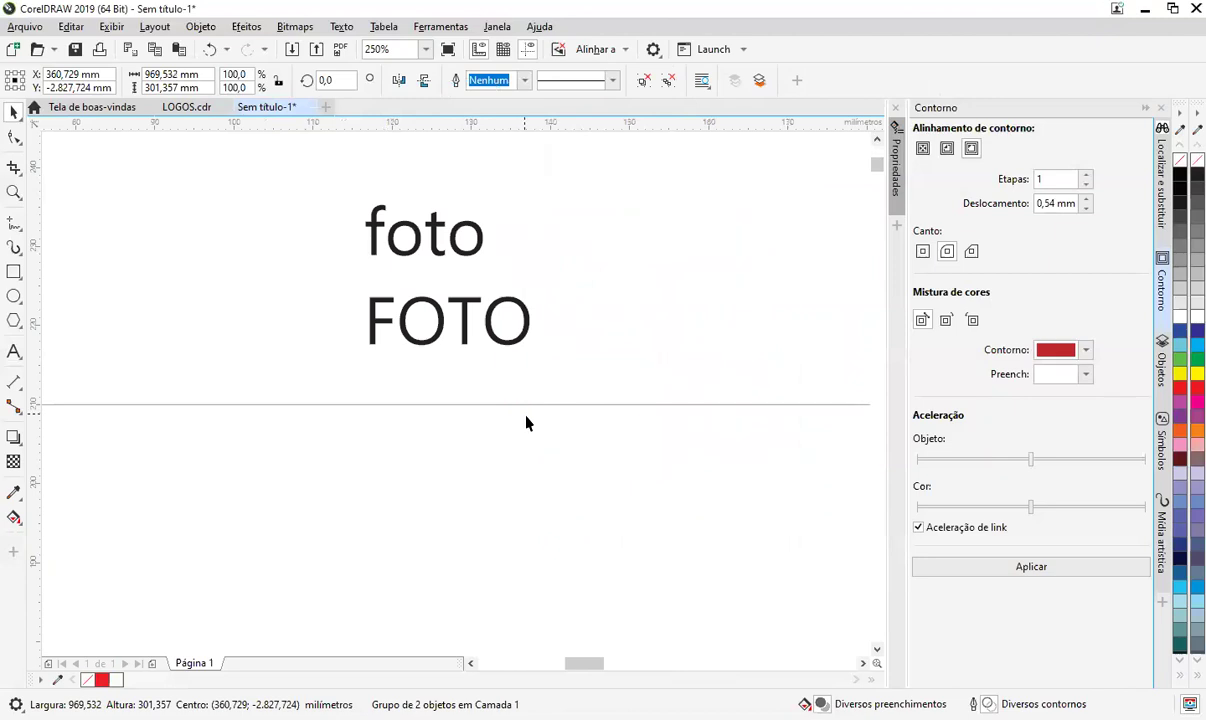
pyautogui.scroll(-6, 584, 393)
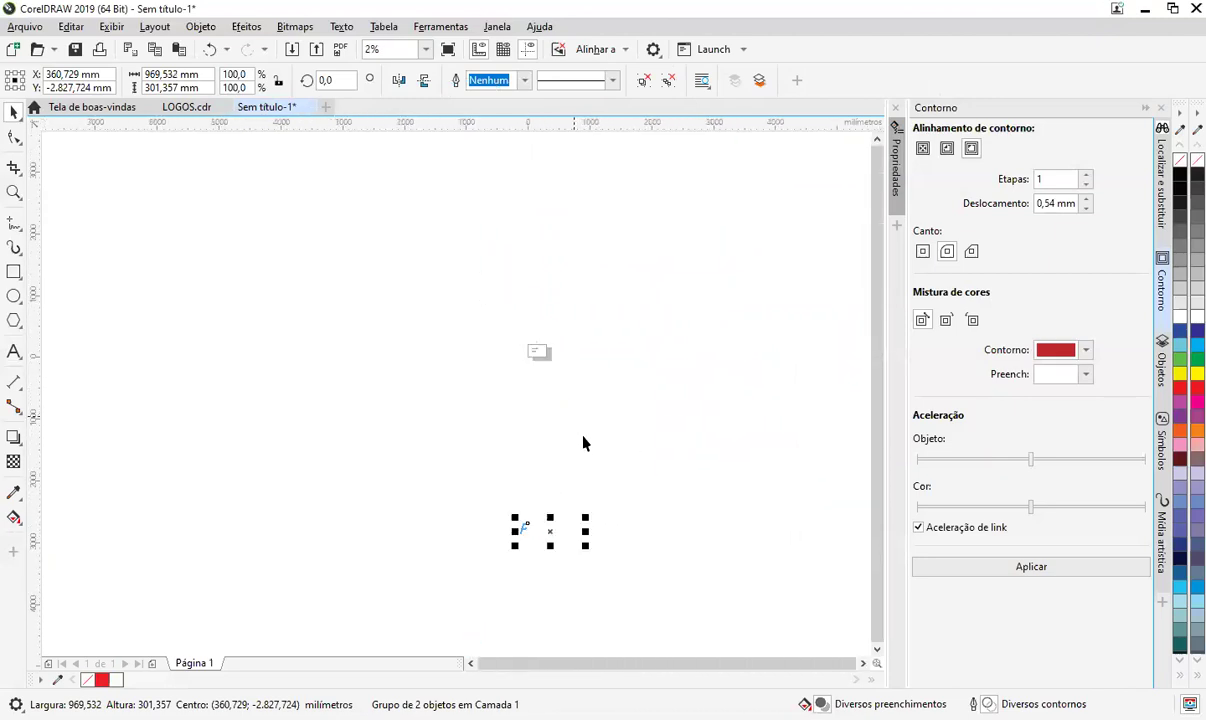
# - Scale the pasted Fotografia group to about 120 mm wide and move it onto the page's lower edge below the COREL lettering
pyautogui.moveTo(547, 400); pyautogui.dragTo(545, 375)
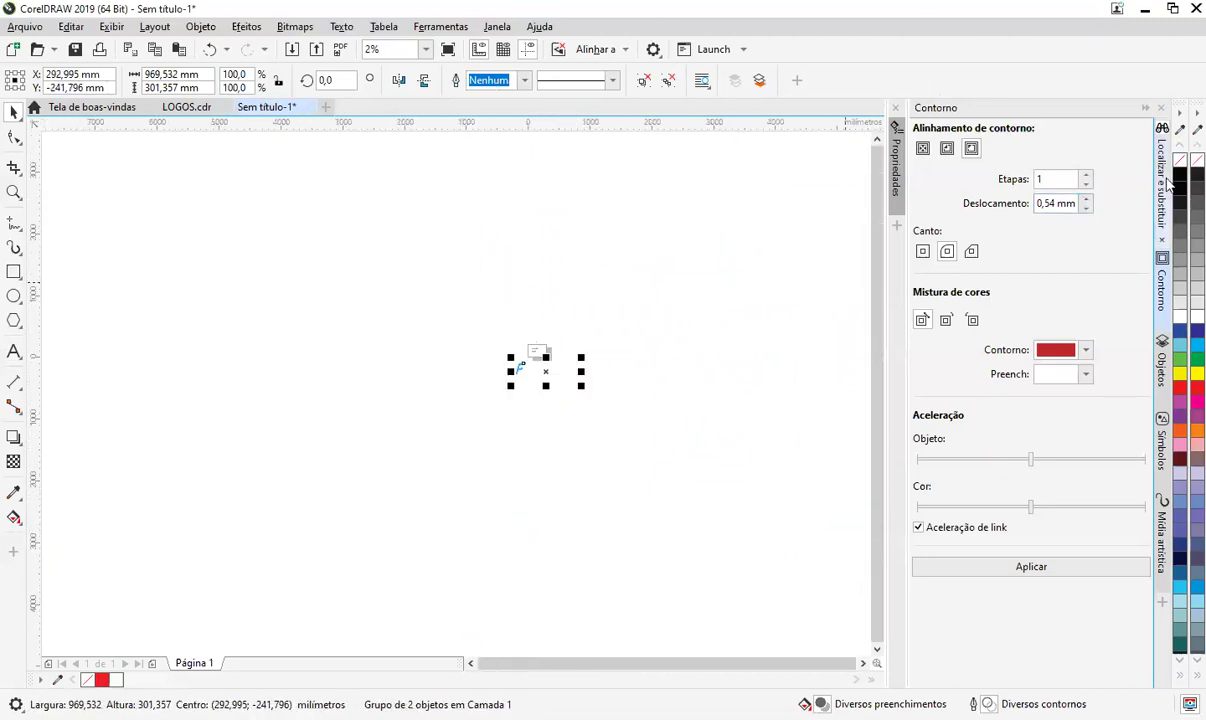
pyautogui.scroll(8, 543, 376)
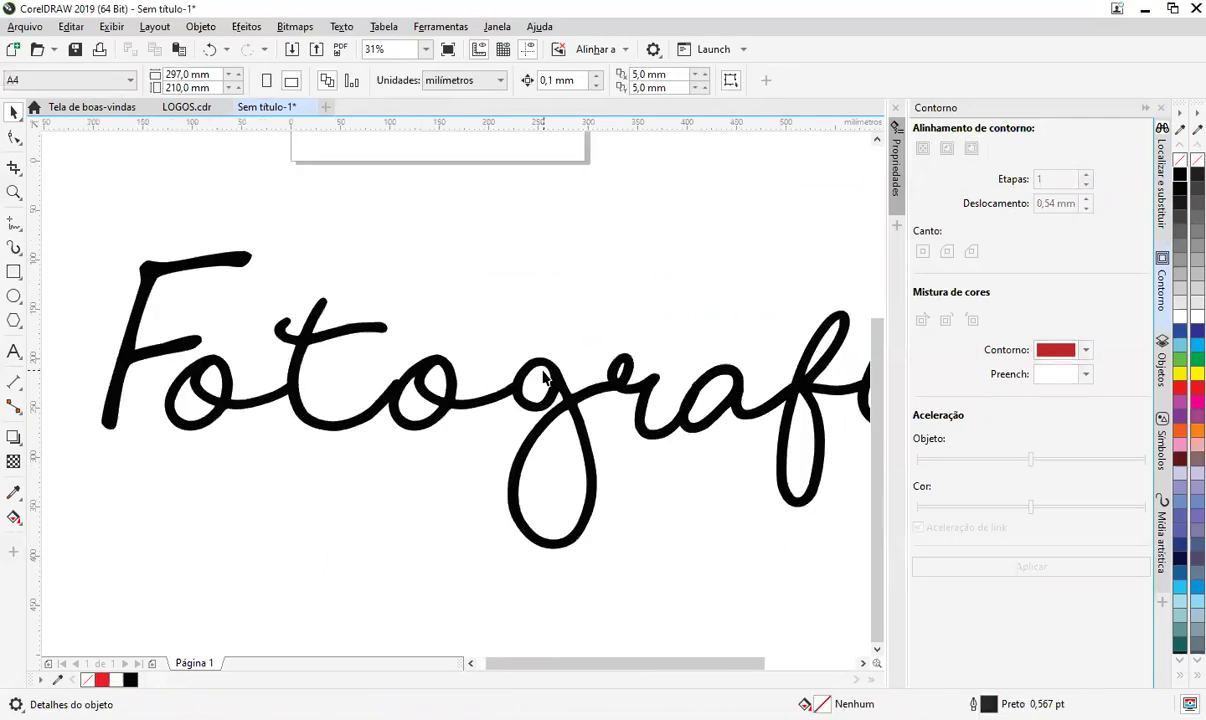
pyautogui.scroll(-4, 545, 378)
pyautogui.moveTo(703, 340); pyautogui.dragTo(546, 323)
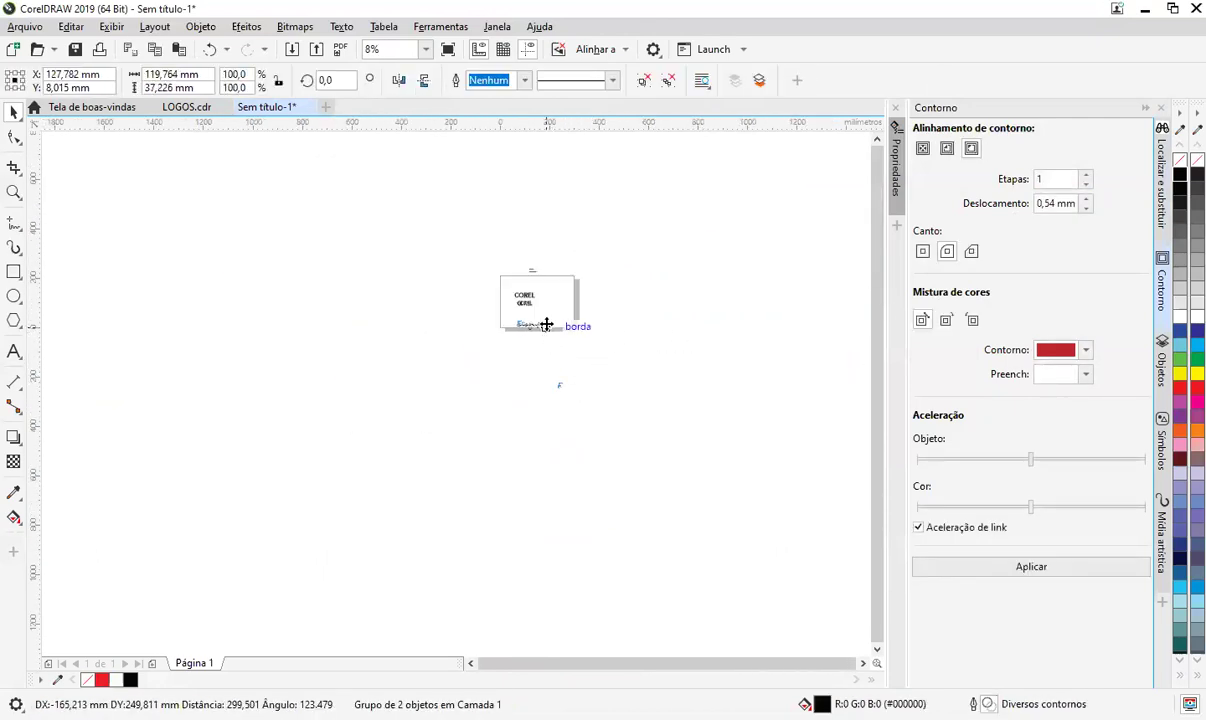
pyautogui.scroll(4, 546, 330)
# - Ungroup the Fotografia lettering and move its otografia text to the upper right area of the page
pyautogui.rightClick(527, 309)
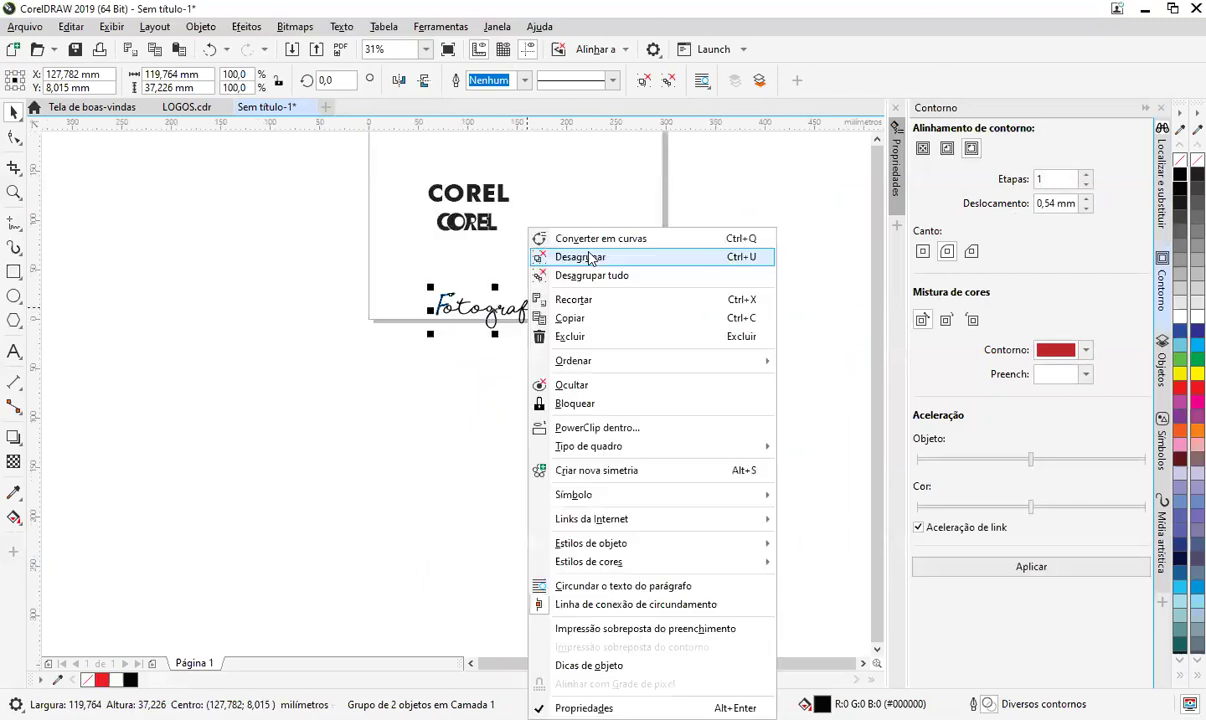
pyautogui.click(590, 258)
pyautogui.moveTo(470, 305); pyautogui.dragTo(603, 396)
pyautogui.scroll(4, 667, 391)
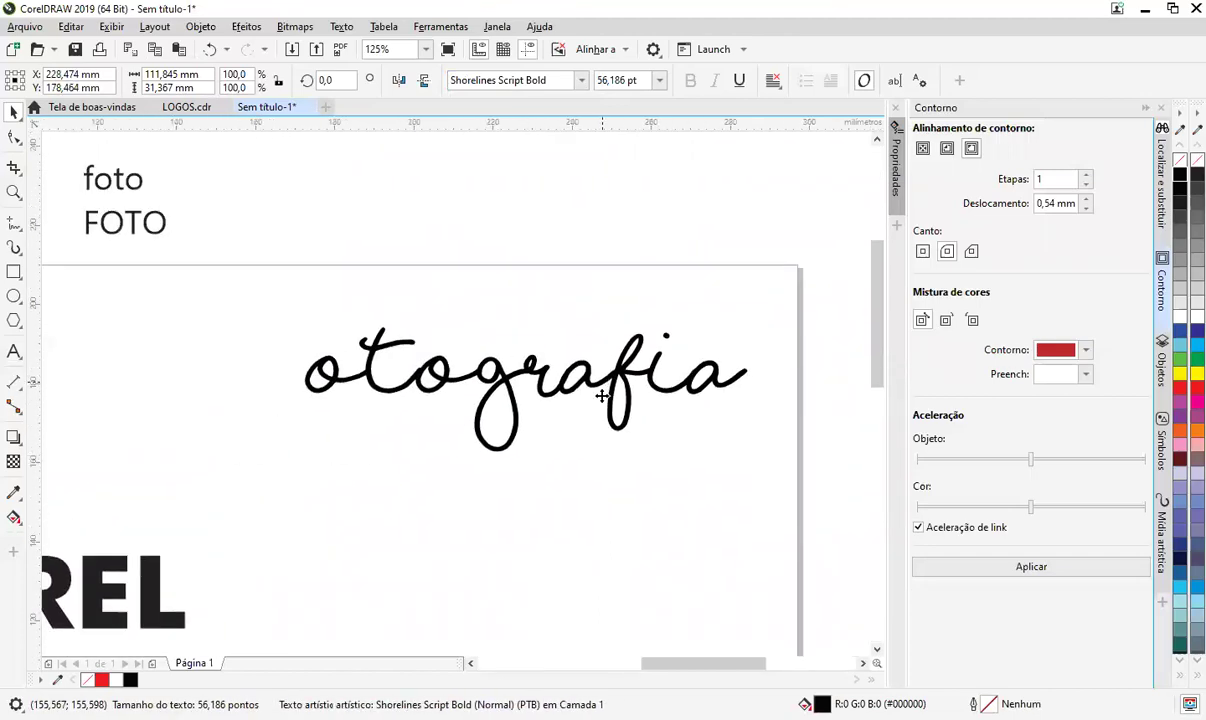
# - Insert two lowercase f letters at the start of the otografia text
pyautogui.doubleClick(312, 380)
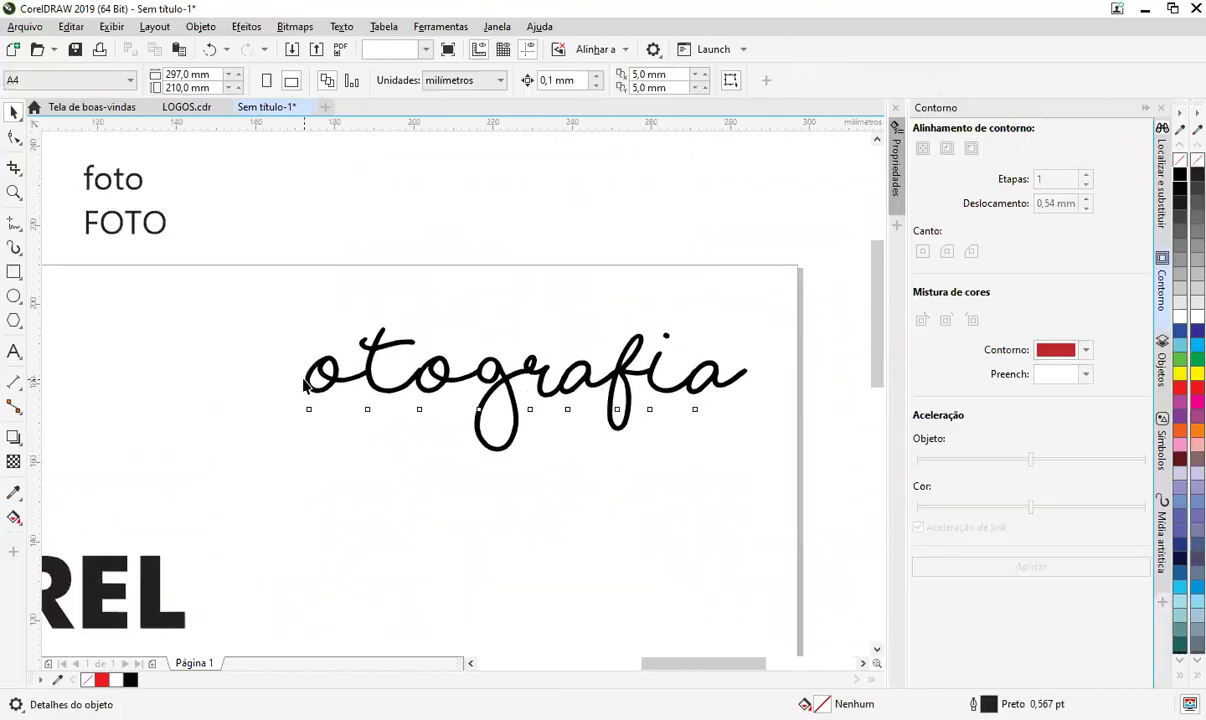
pyautogui.write('f')
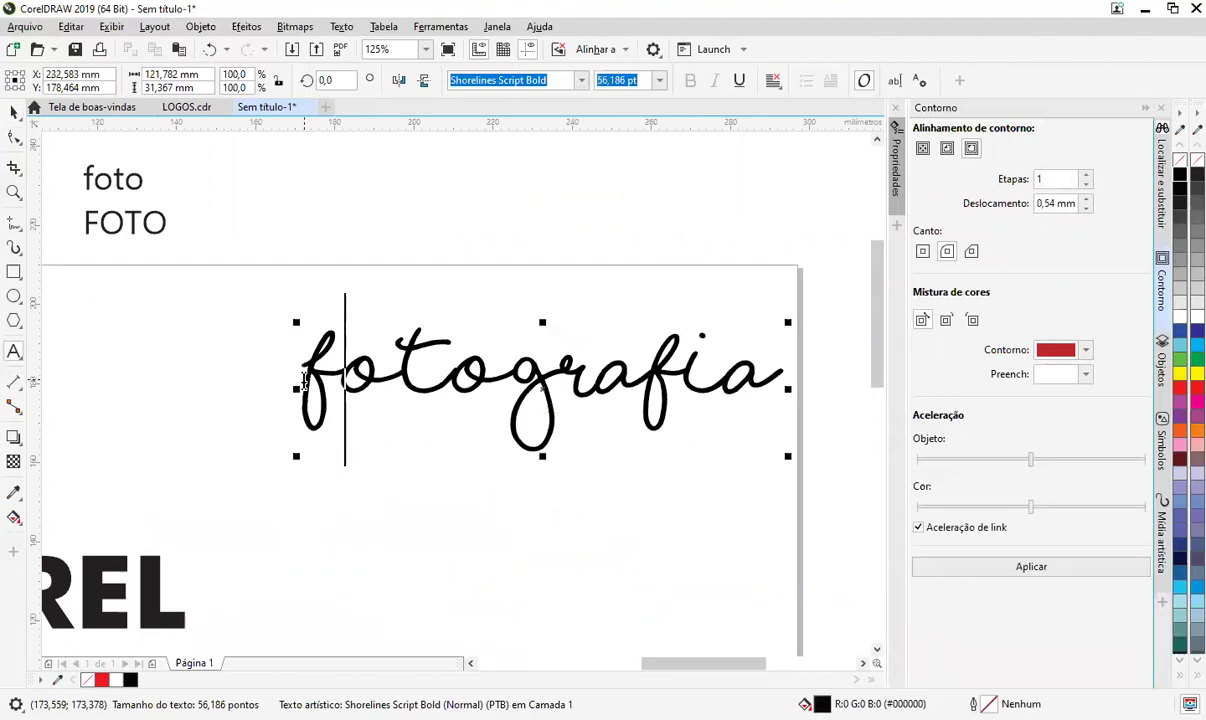
pyautogui.write('f')
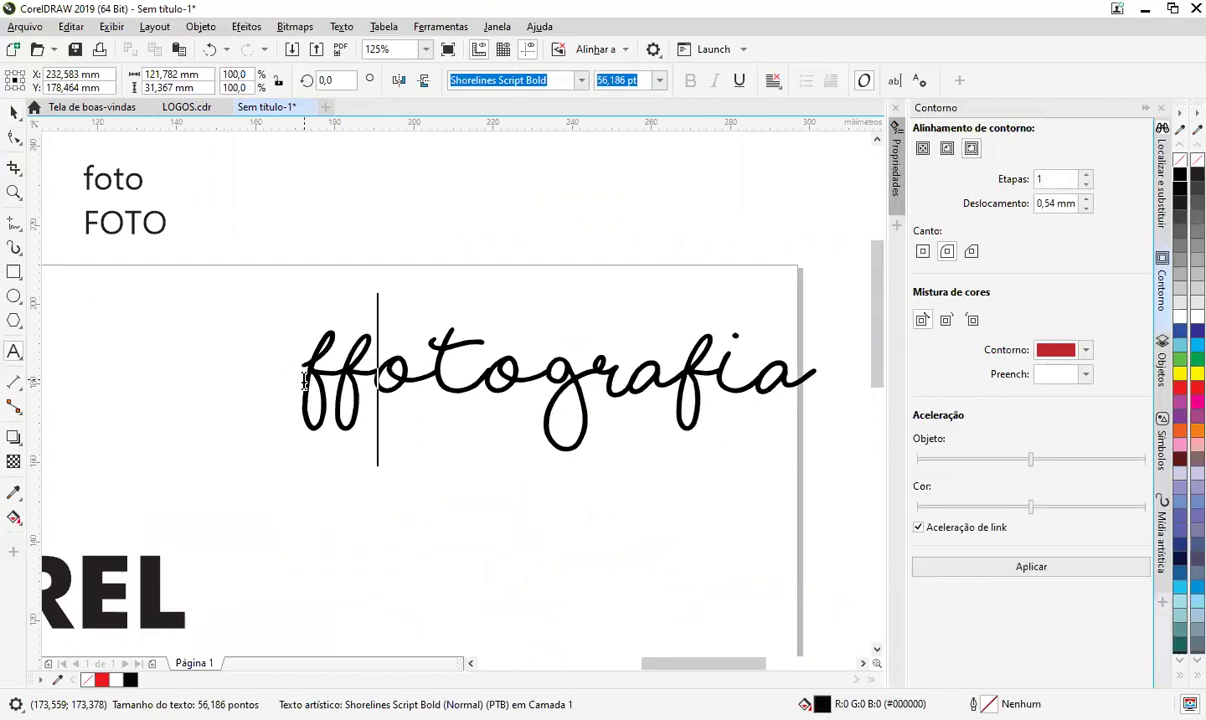
pyautogui.press('Escape')
pyautogui.press('Escape')
pyautogui.click(343, 375)
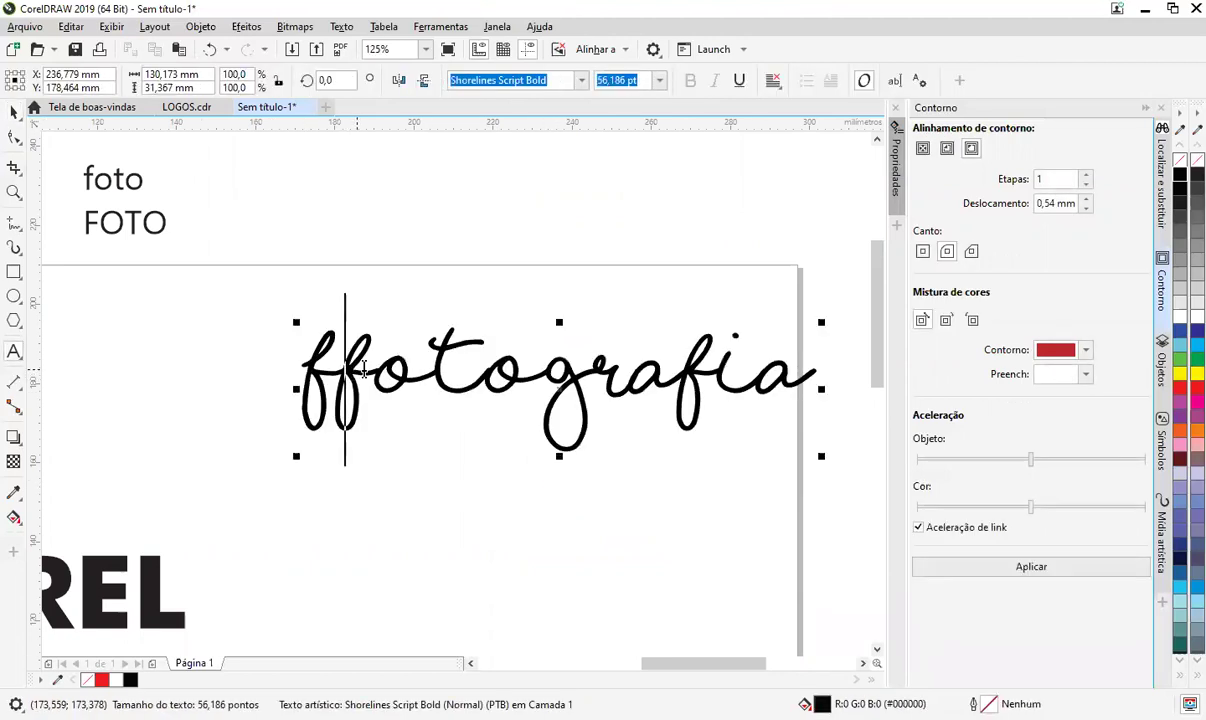
pyautogui.moveTo(360, 375); pyautogui.dragTo(298, 375)
pyautogui.moveTo(296, 296); pyautogui.dragTo(373, 335)
pyautogui.press('Escape')
pyautogui.press('Escape')
# - Preview recently used fonts such as I Love Glitter on the foto text above the page
pyautogui.click(302, 312)
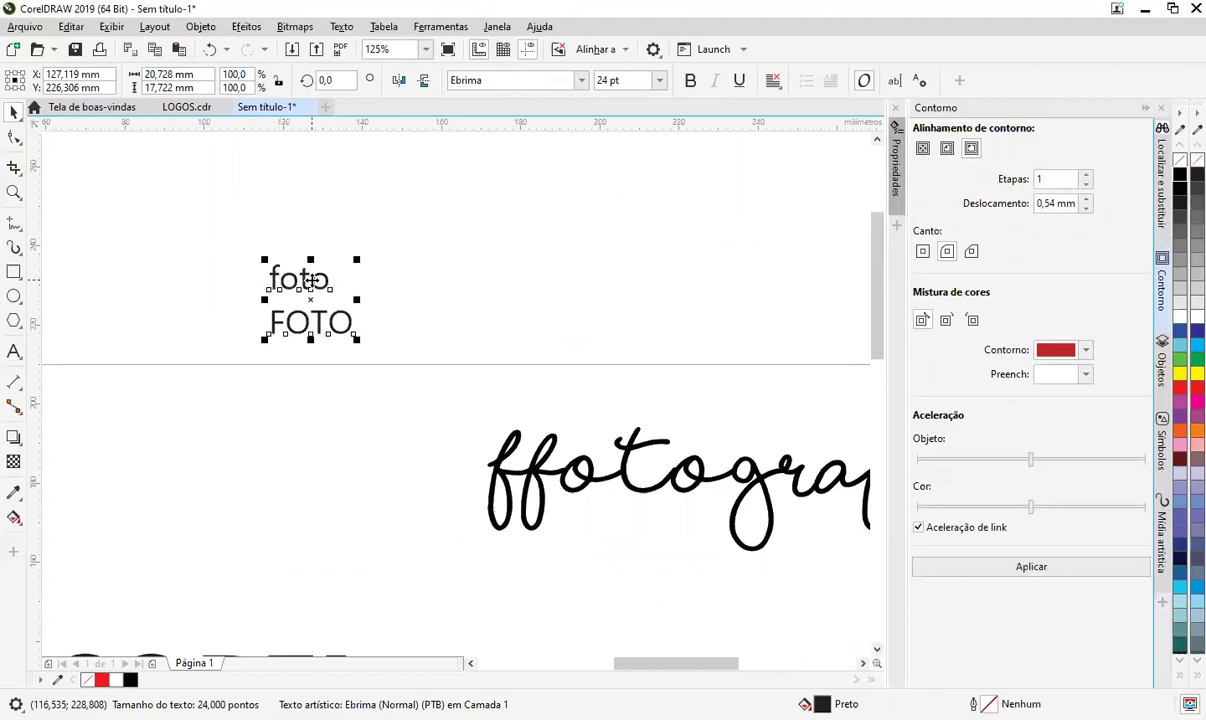
pyautogui.click(579, 84)
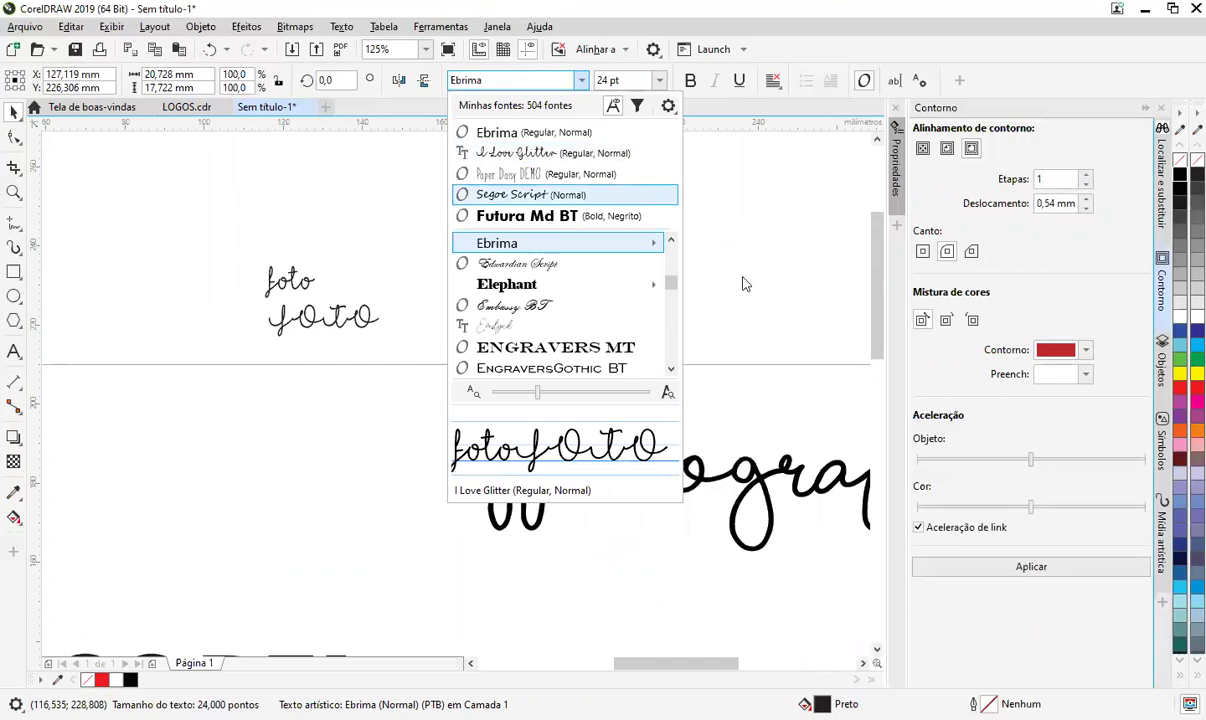
pyautogui.click(700, 480)
# - Copy the font name Shorelines Script Bold from the ffotografia text
pyautogui.click(700, 480)
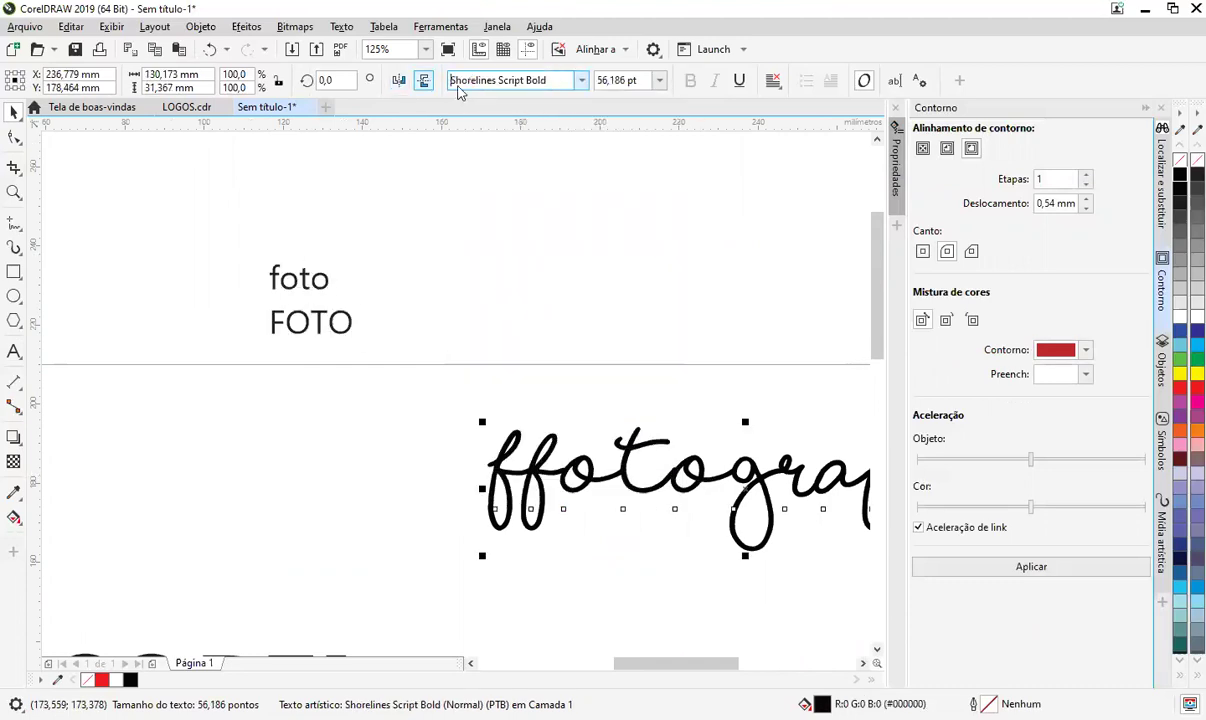
pyautogui.click(510, 79)
pyautogui.hotkey('ctrl', 'c')
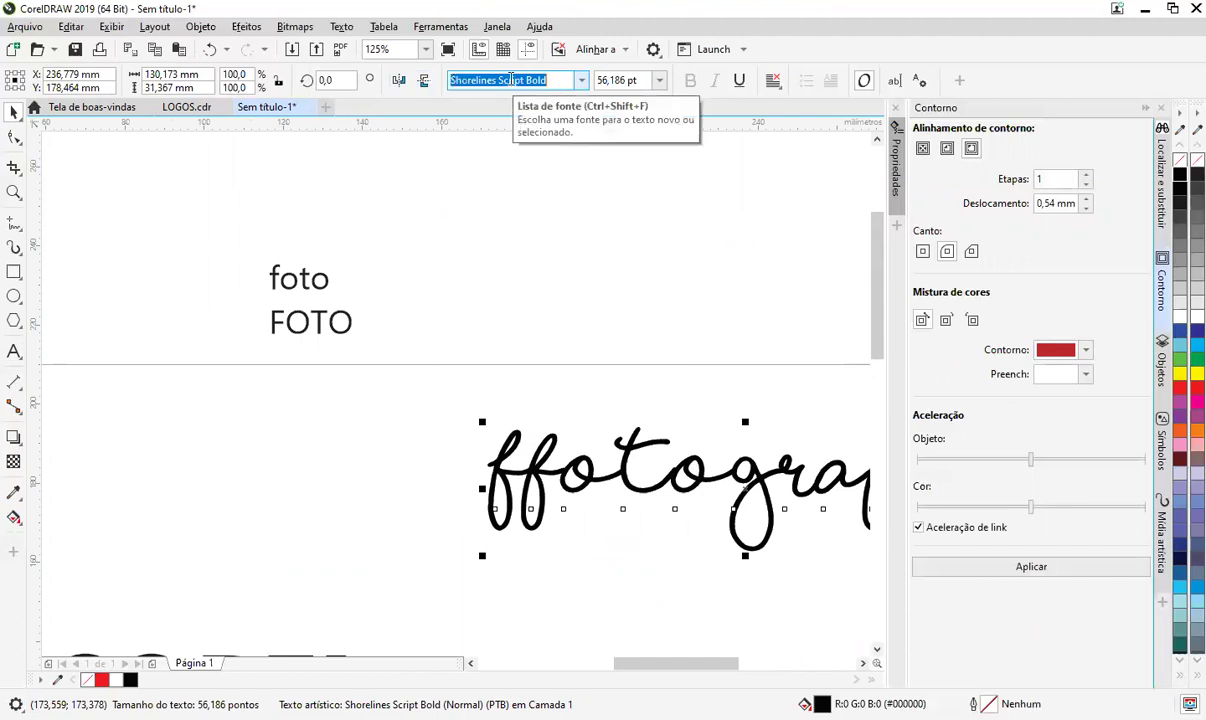
# - Apply the copied Shorelines Script Bold font to the two-line foto/FOTO text above the page
pyautogui.click(310, 280)
pyautogui.click(560, 78)
pyautogui.hotkey('ctrl', 'v')
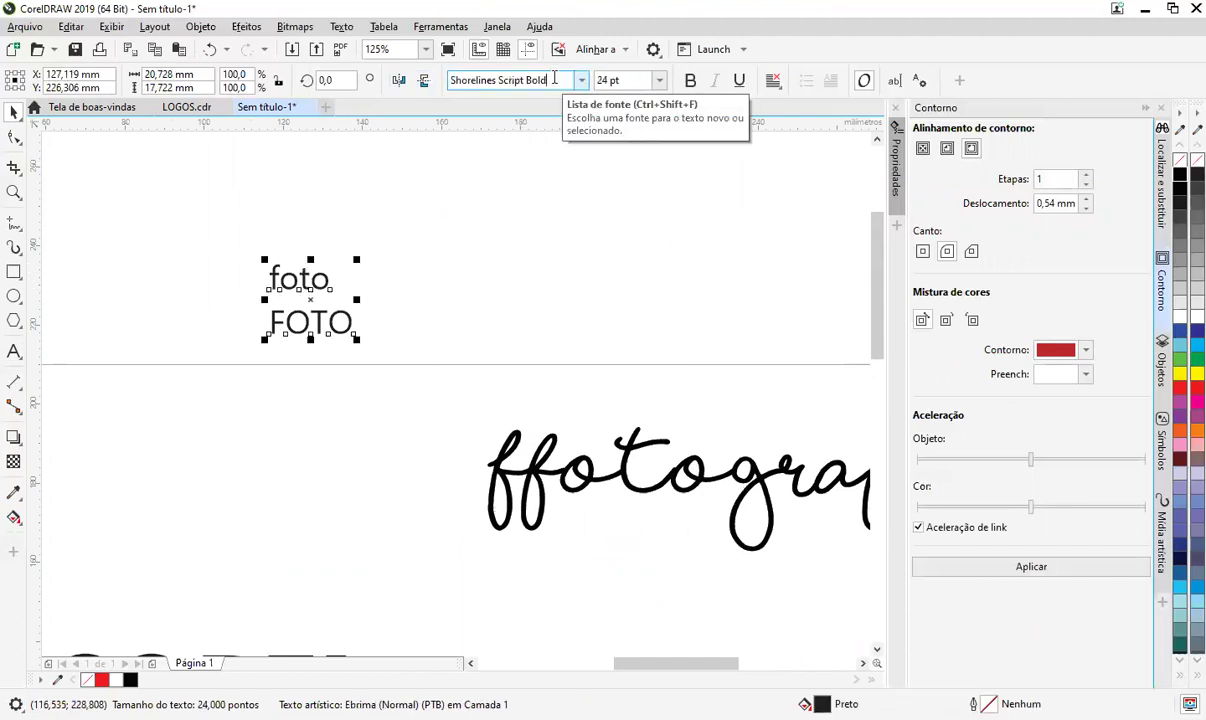
pyautogui.press('Return')
pyautogui.click(457, 292)
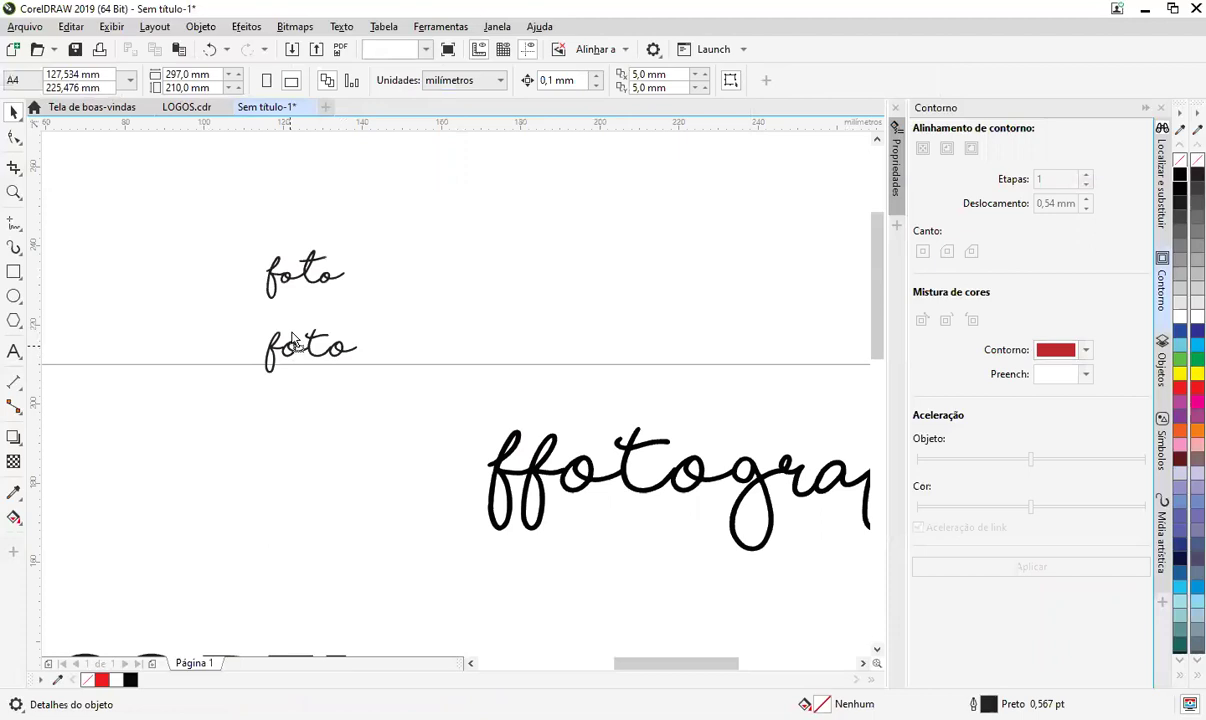
# - Compare the letter shapes in the two script foto lines, including the initial letter of the lower one
pyautogui.moveTo(274, 316); pyautogui.dragTo(271, 290)
pyautogui.press('Escape')
pyautogui.scroll(3, 271, 290)
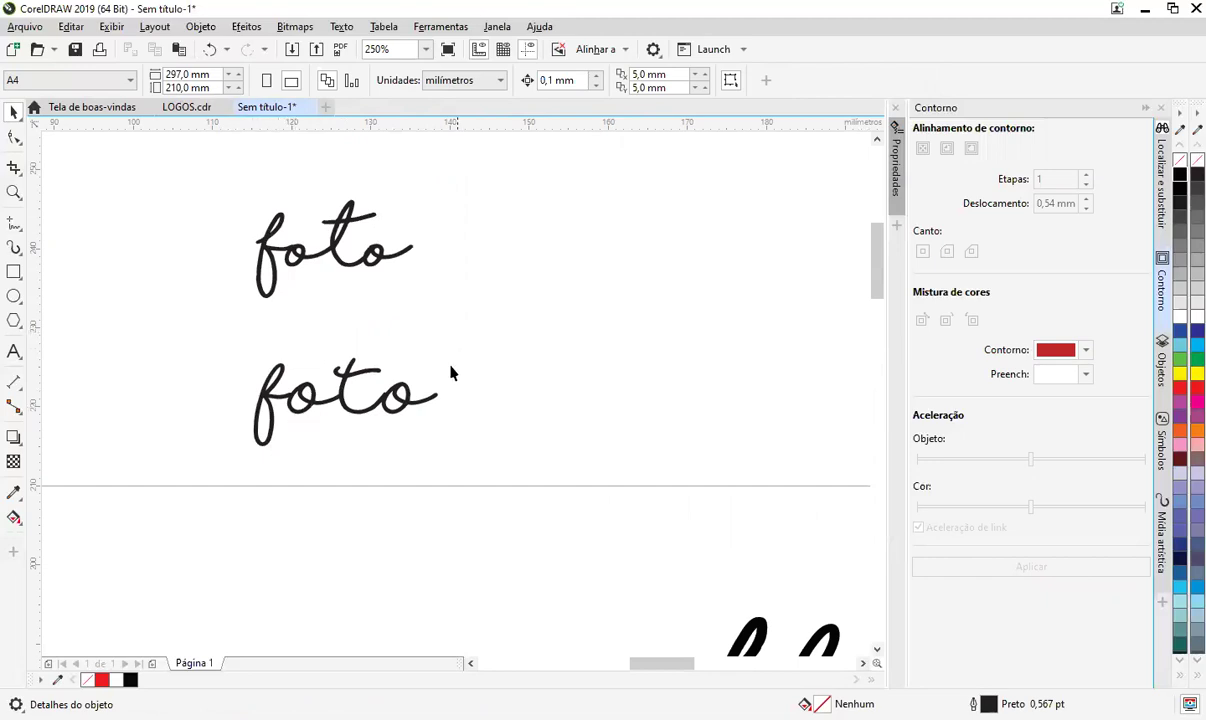
pyautogui.scroll(-2, 450, 373)
pyautogui.scroll(-1, 594, 422)
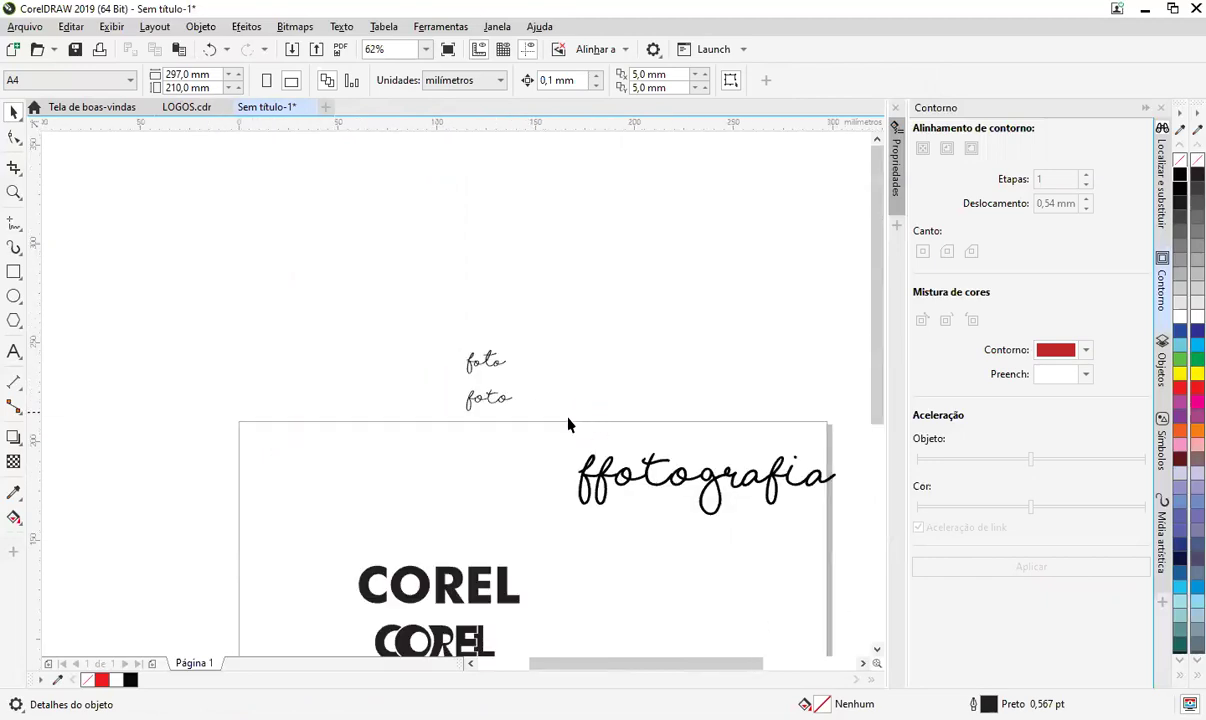
pyautogui.scroll(2, 477, 411)
pyautogui.doubleClick(478, 382)
pyautogui.hotkey('shift', 'Home')
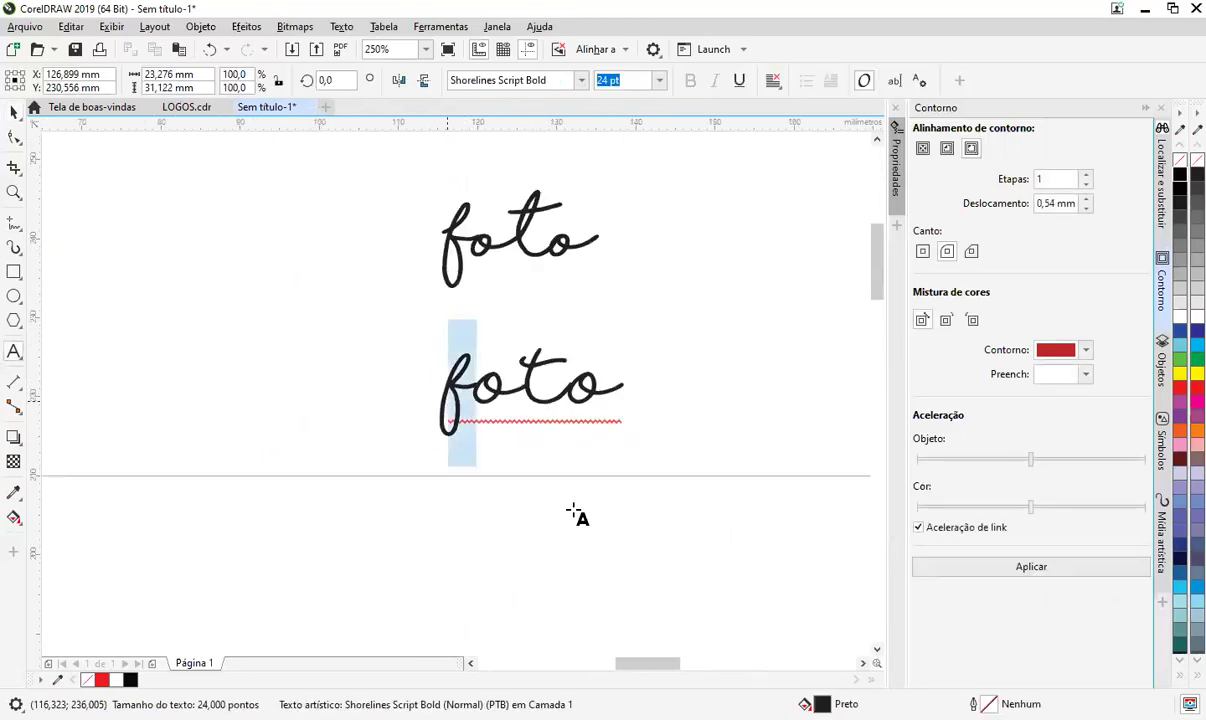
pyautogui.hotkey('ctrl', 'space')
# - Break the two-line foto text apart into separate lines and select the lower foto
pyautogui.scroll(-2, 668, 423)
pyautogui.moveTo(611, 603); pyautogui.dragTo(584, 352)
pyautogui.moveTo(632, 231); pyautogui.dragTo(616, 301)
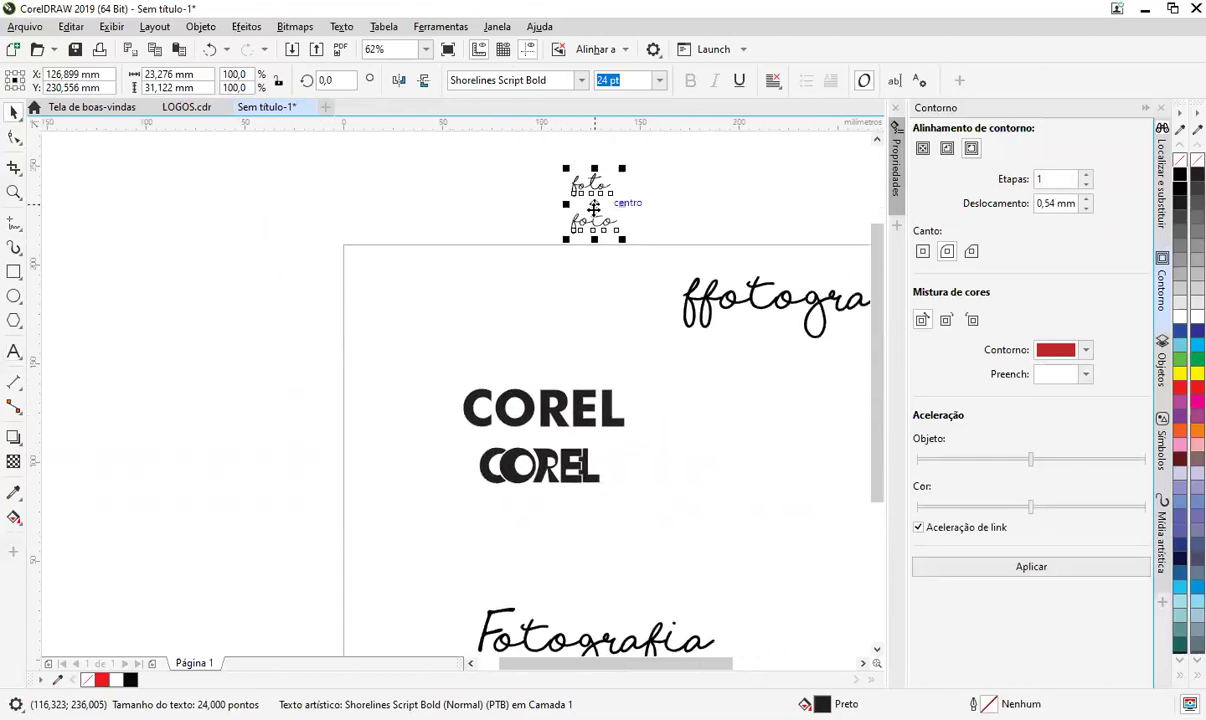
pyautogui.scroll(2, 594, 207)
pyautogui.moveTo(595, 227); pyautogui.dragTo(605, 344)
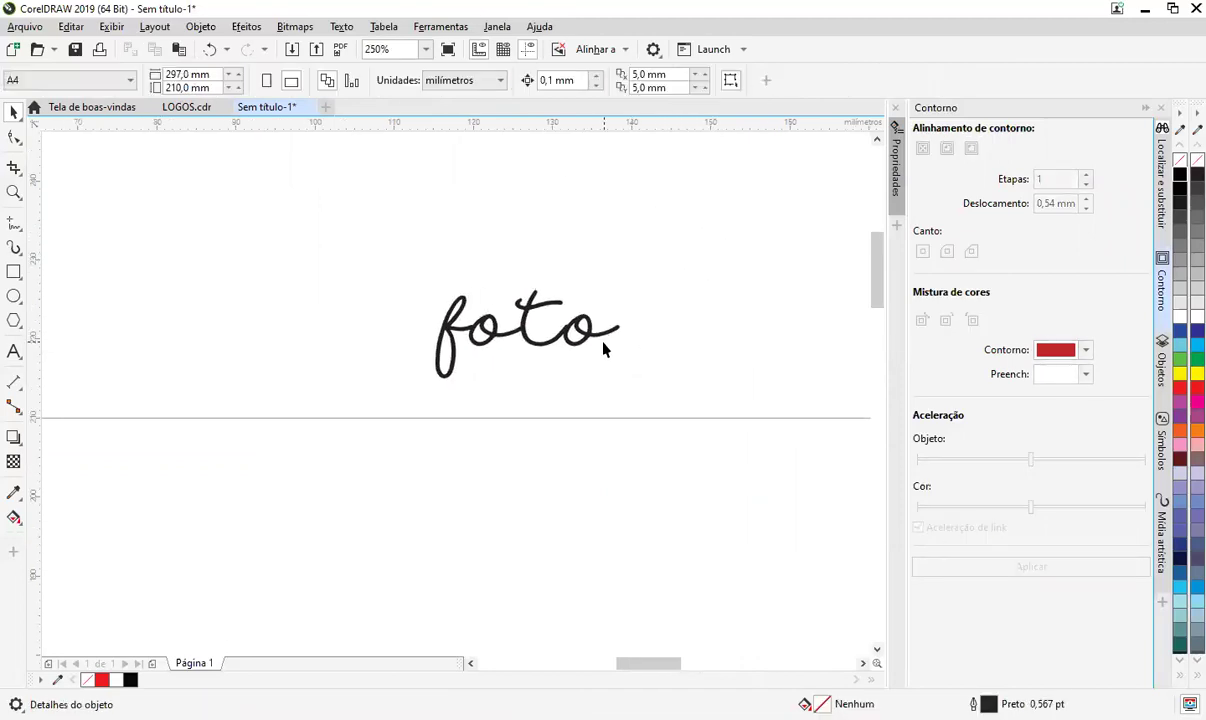
pyautogui.click(597, 337)
pyautogui.hotkey('ctrl', 'k')
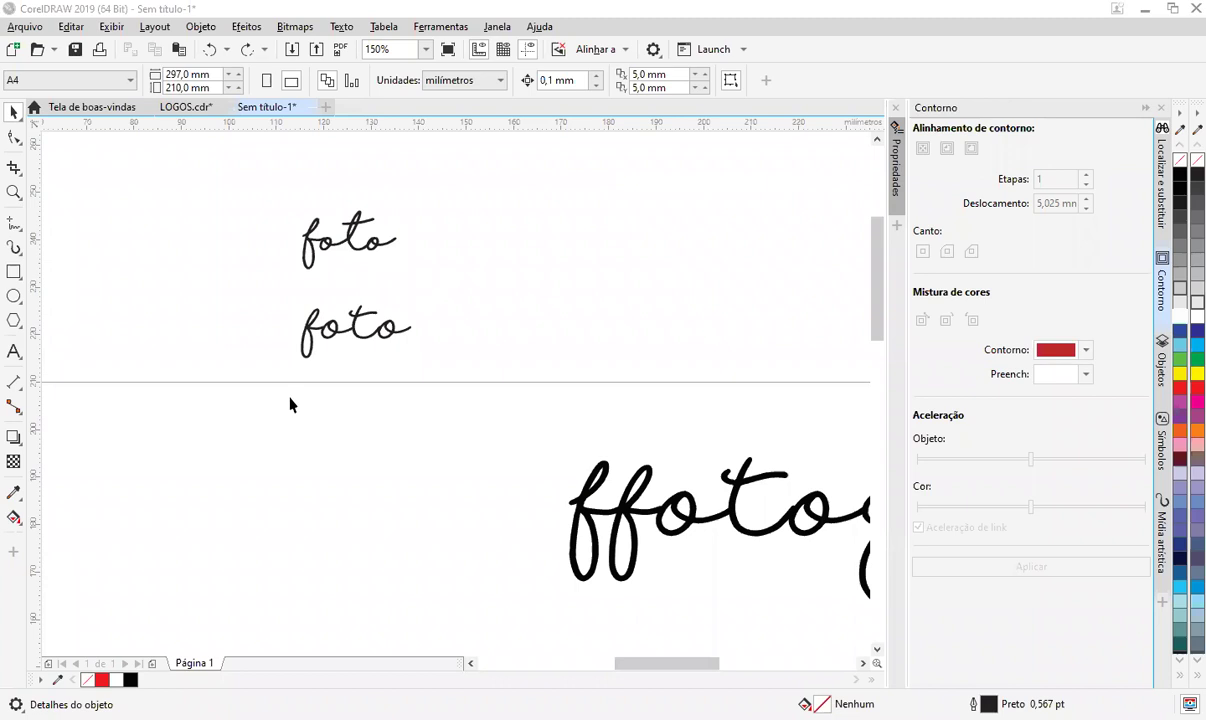
pyautogui.scroll(2, 300, 295)
pyautogui.moveTo(429, 329); pyautogui.dragTo(466, 388)
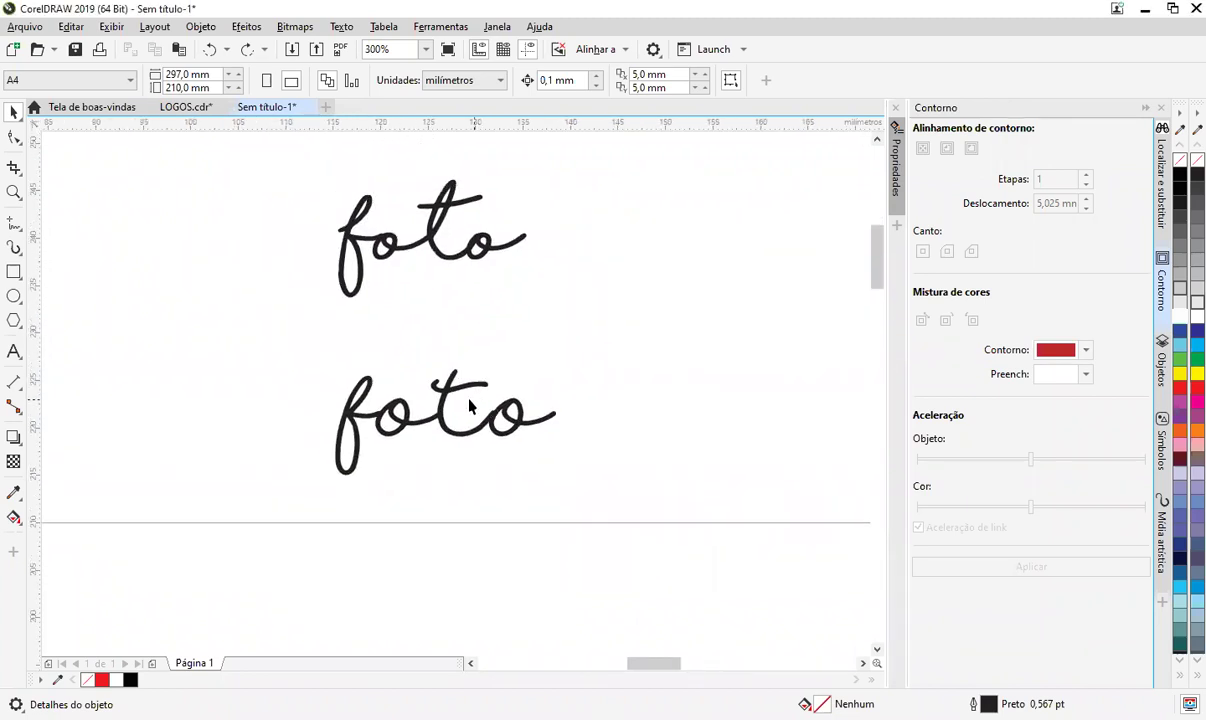
pyautogui.click(480, 425)
# - Copy the initial letter of the lower foto text and delete it, leaving oto
pyautogui.scroll(-1, 582, 387)
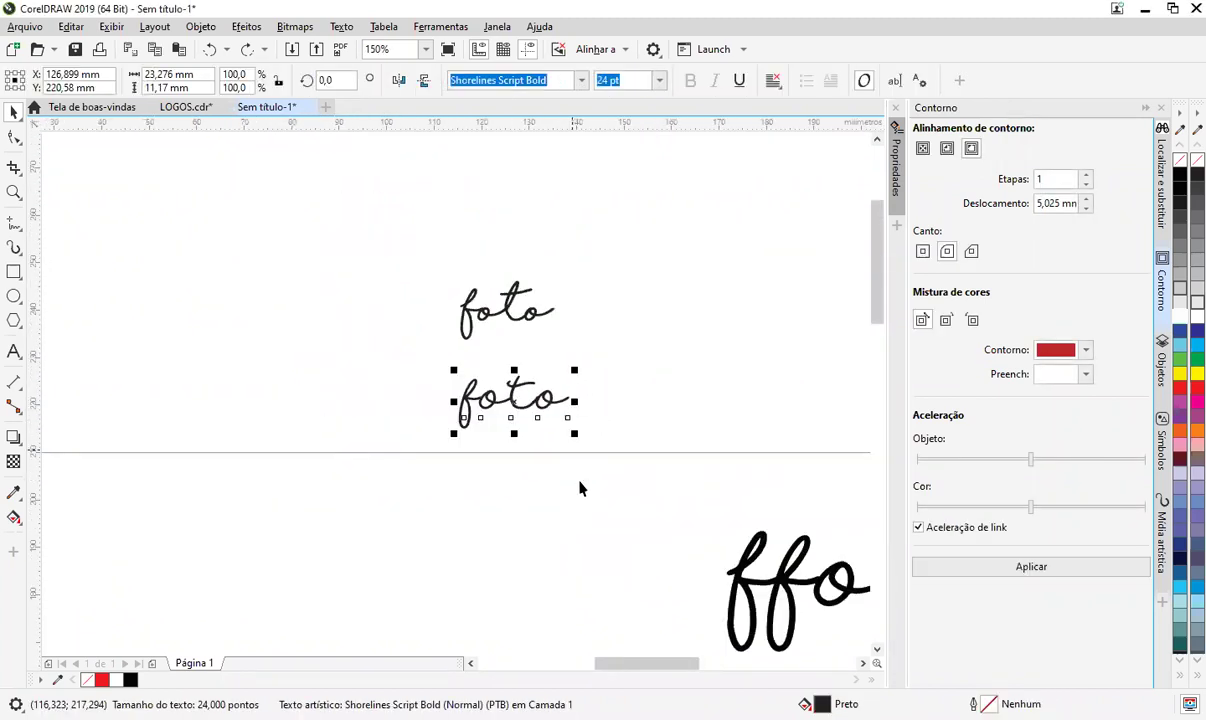
pyautogui.scroll(1, 528, 407)
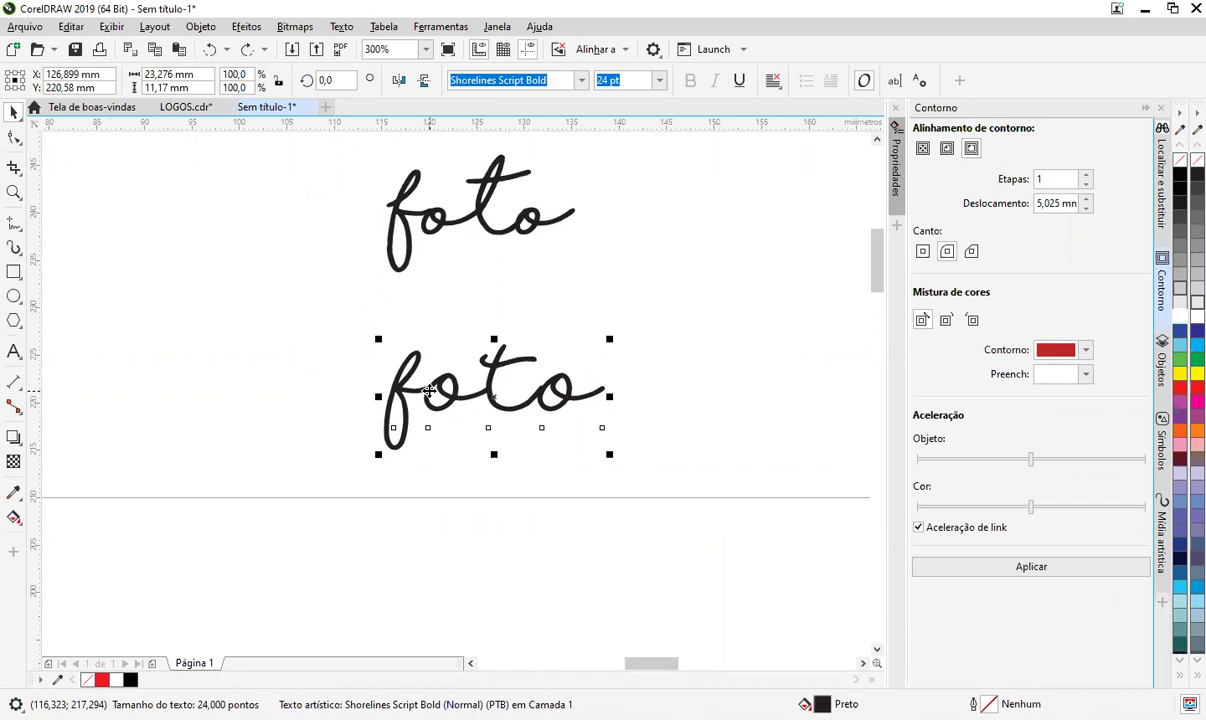
pyautogui.doubleClick(429, 391)
pyautogui.moveTo(429, 391); pyautogui.dragTo(381, 392)
pyautogui.hotkey('ctrl', 'c')
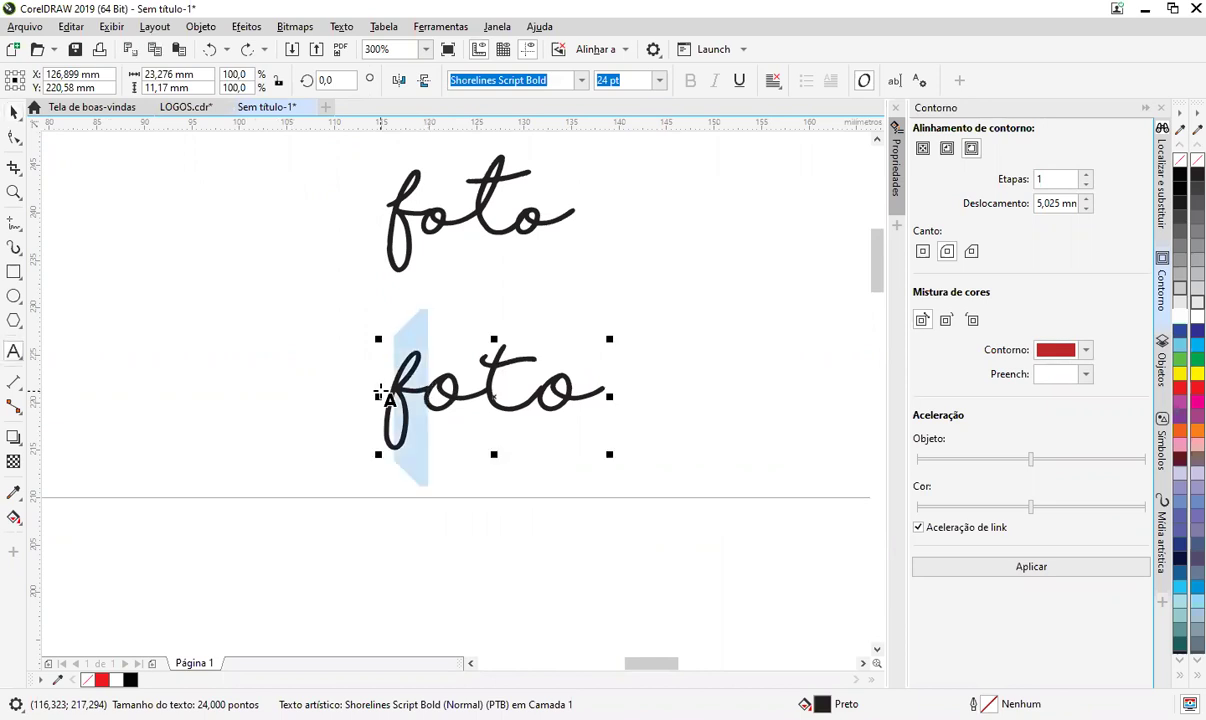
pyautogui.press('Delete')
pyautogui.press('Escape')
pyautogui.press('Escape')
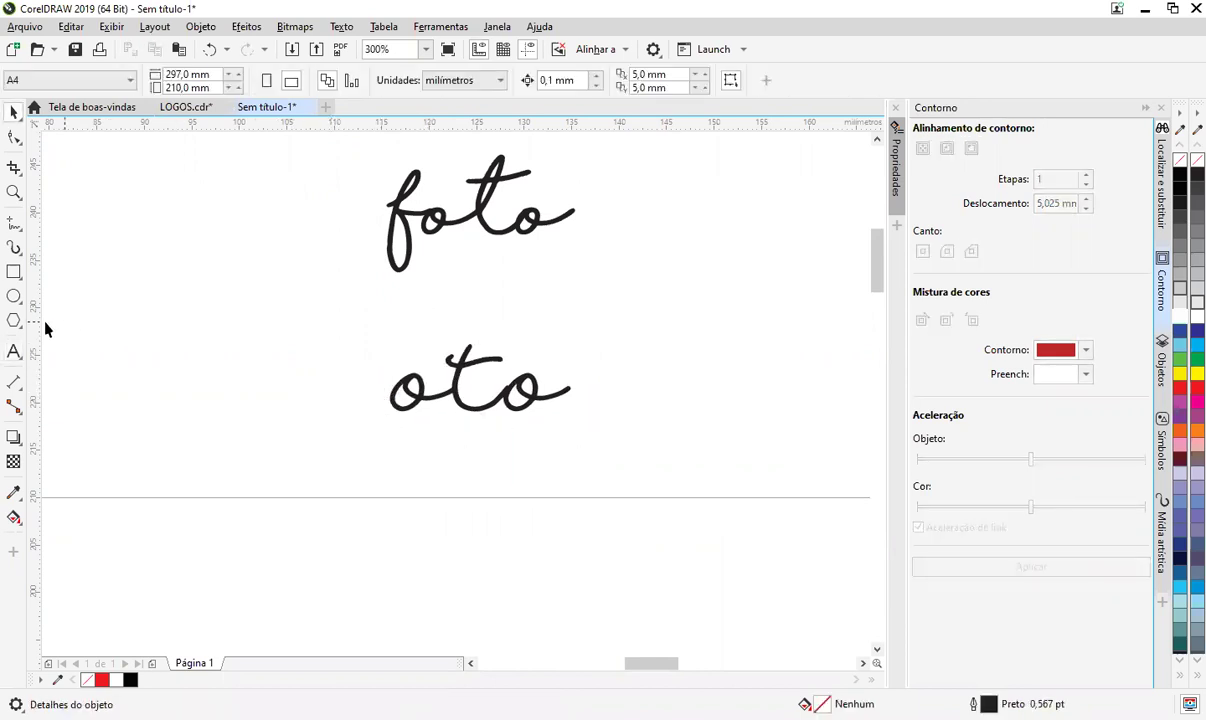
# - Paste the copied initial as a separate text object and place it just before oto
pyautogui.click(14, 351)
pyautogui.click(377, 390)
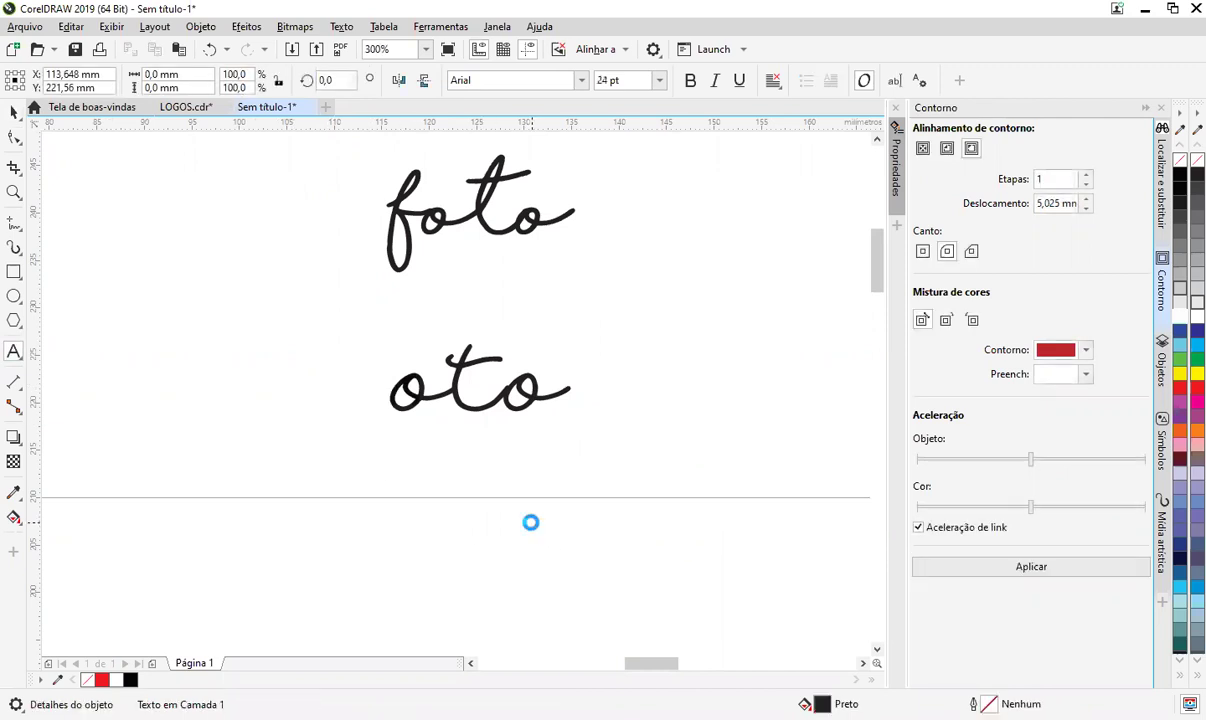
pyautogui.hotkey('ctrl', 'v')
pyautogui.hotkey('ctrl', 'space')
pyautogui.moveTo(381, 362); pyautogui.dragTo(370, 384)
# - Preview installed fonts on the separate initial letter and apply The Historia Demo to it
pyautogui.press('F8')
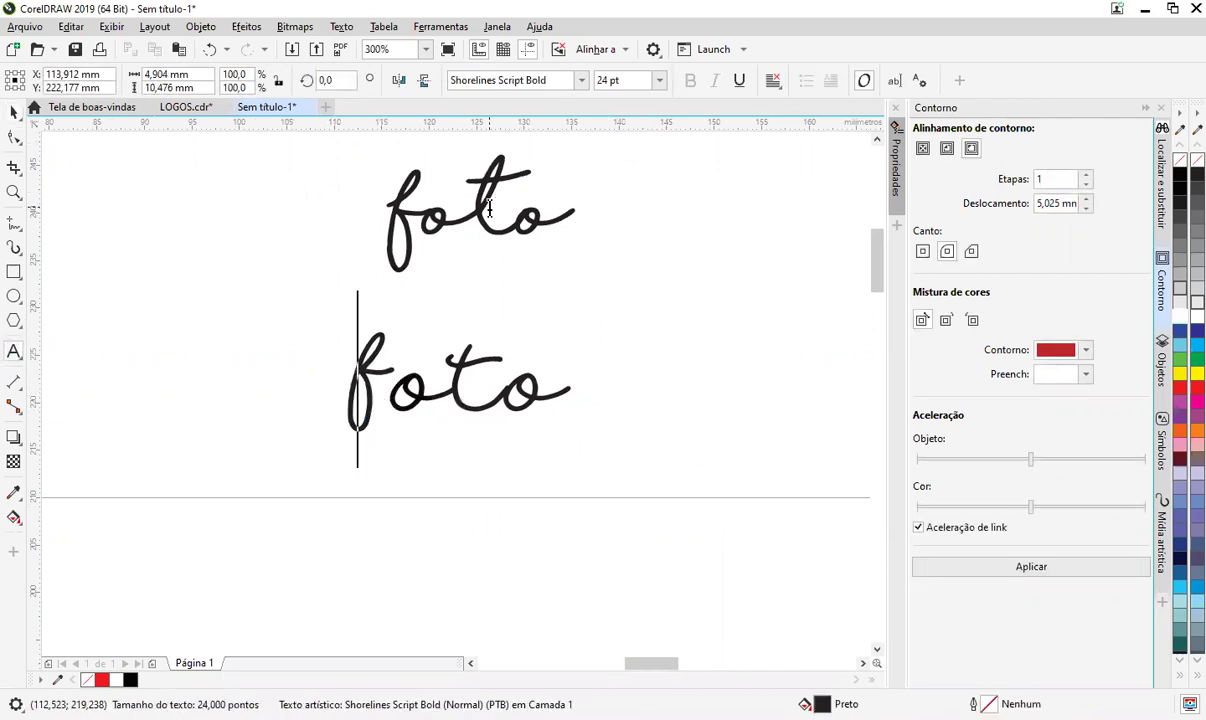
pyautogui.hotkey('ctrl', 'a')
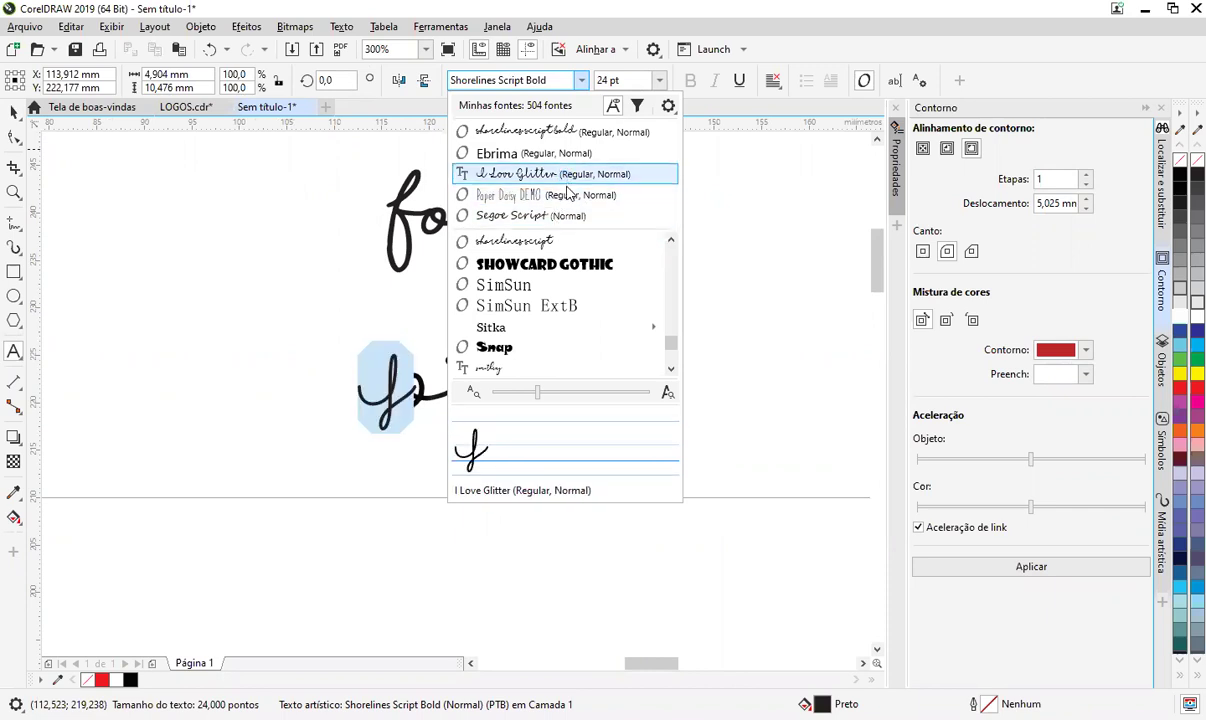
pyautogui.scroll(-6, 573, 277)
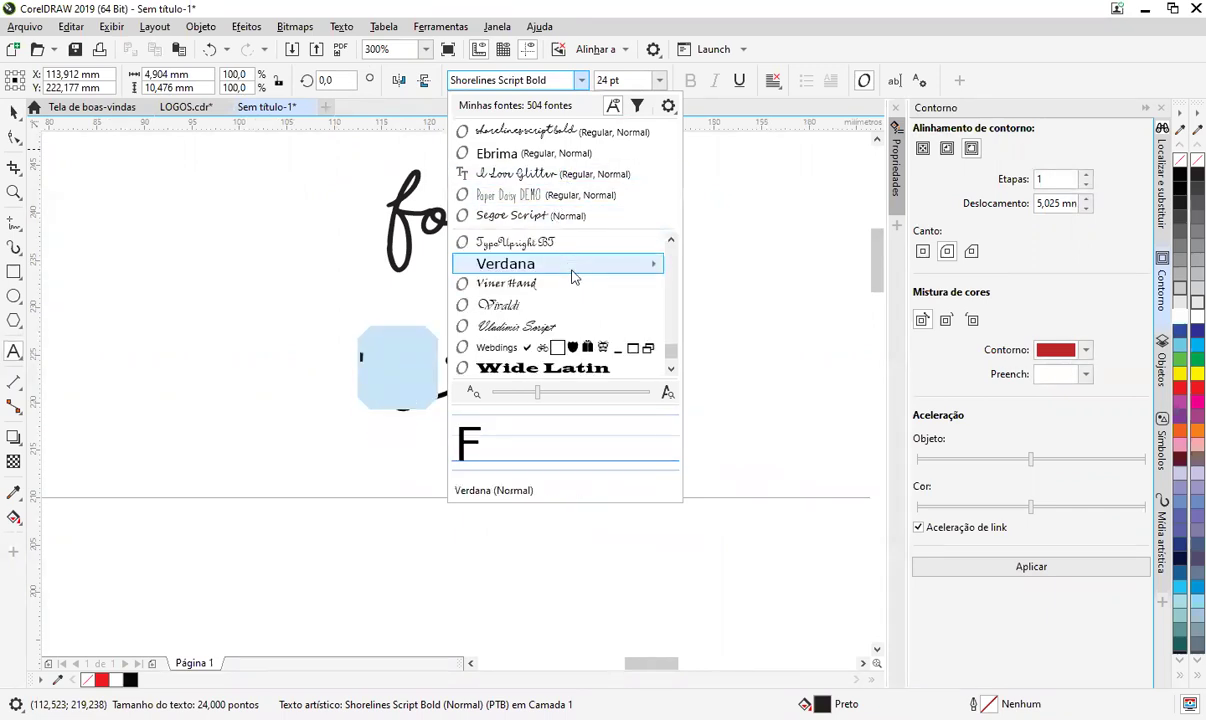
pyautogui.moveTo(573, 277)
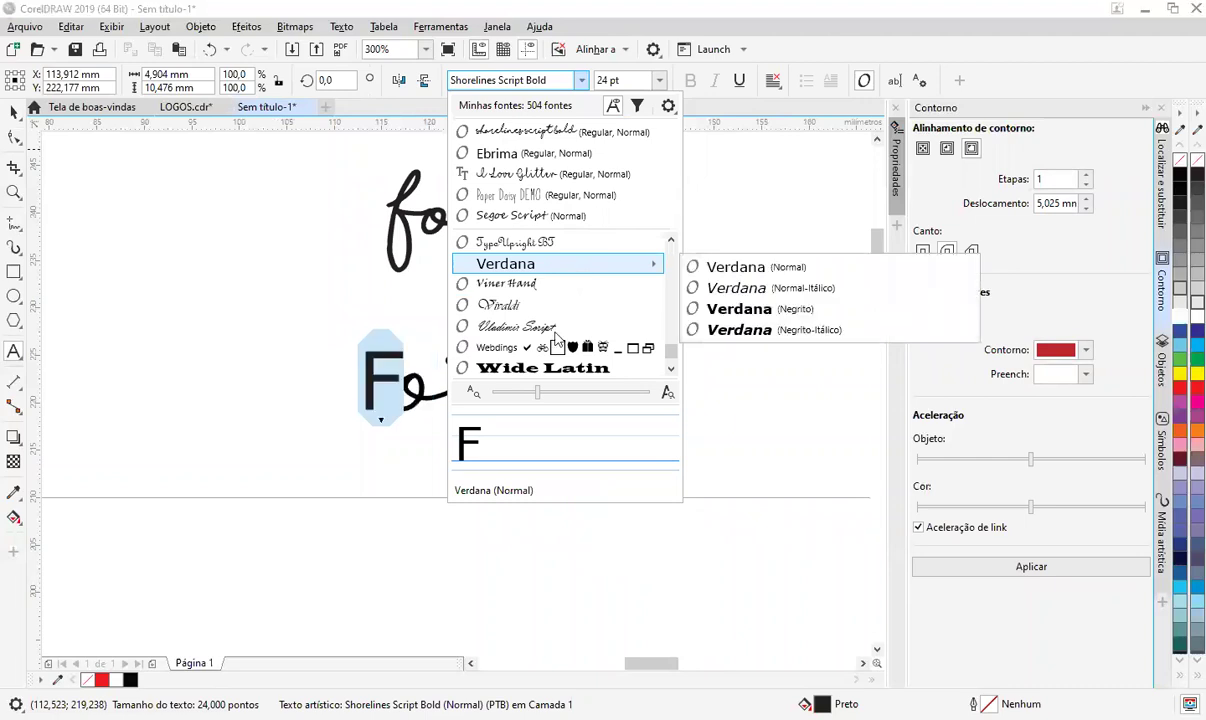
pyautogui.scroll(-2, 557, 338)
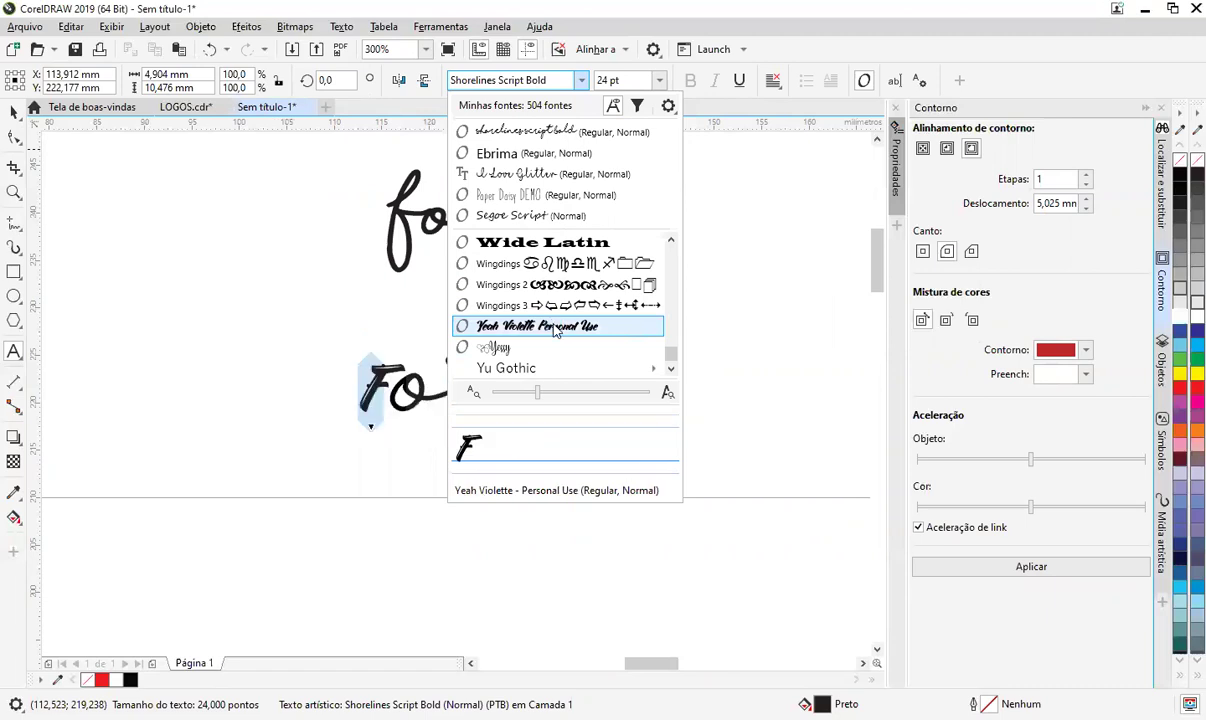
pyautogui.scroll(-1, 555, 330)
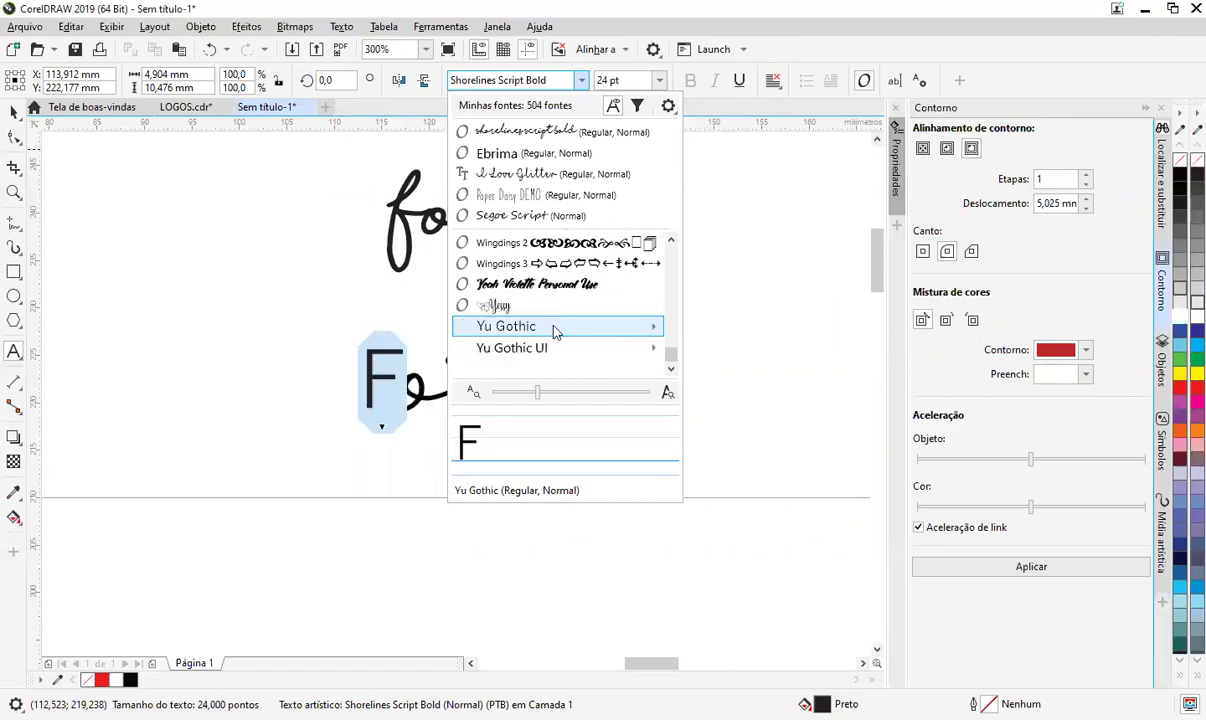
pyautogui.scroll(20, 557, 331)
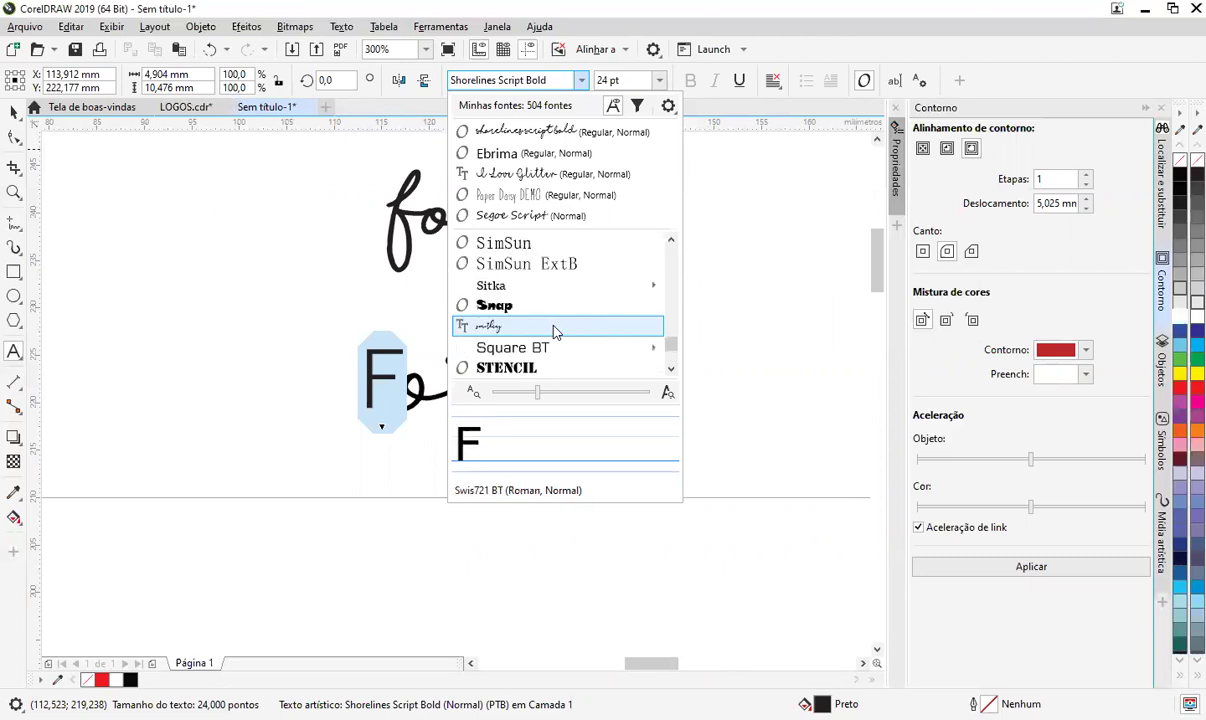
pyautogui.scroll(6, 555, 330)
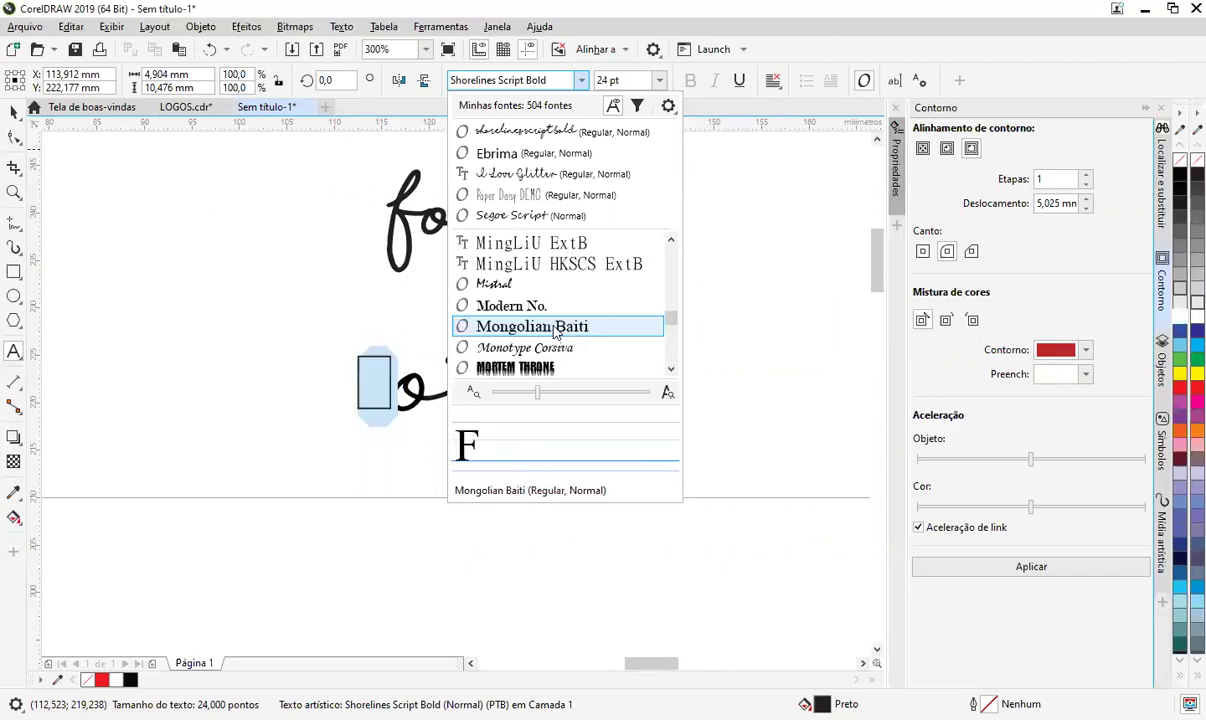
pyautogui.scroll(4, 555, 330)
pyautogui.moveTo(555, 331)
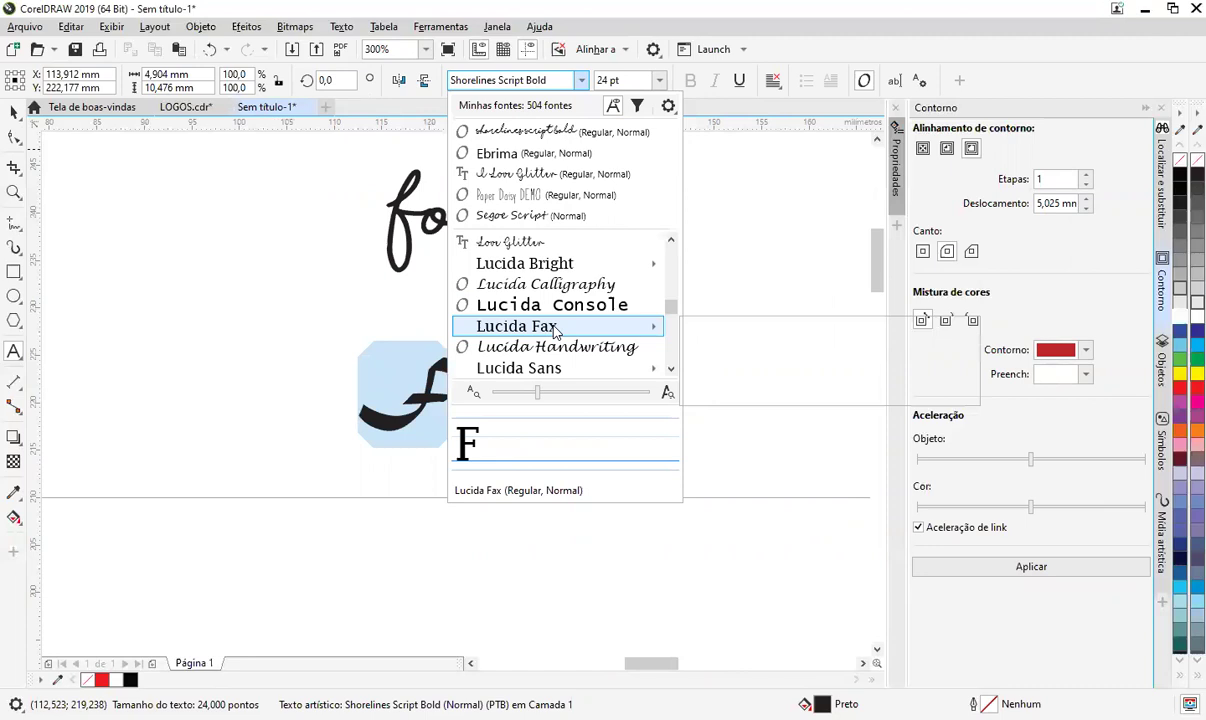
pyautogui.scroll(2, 555, 331)
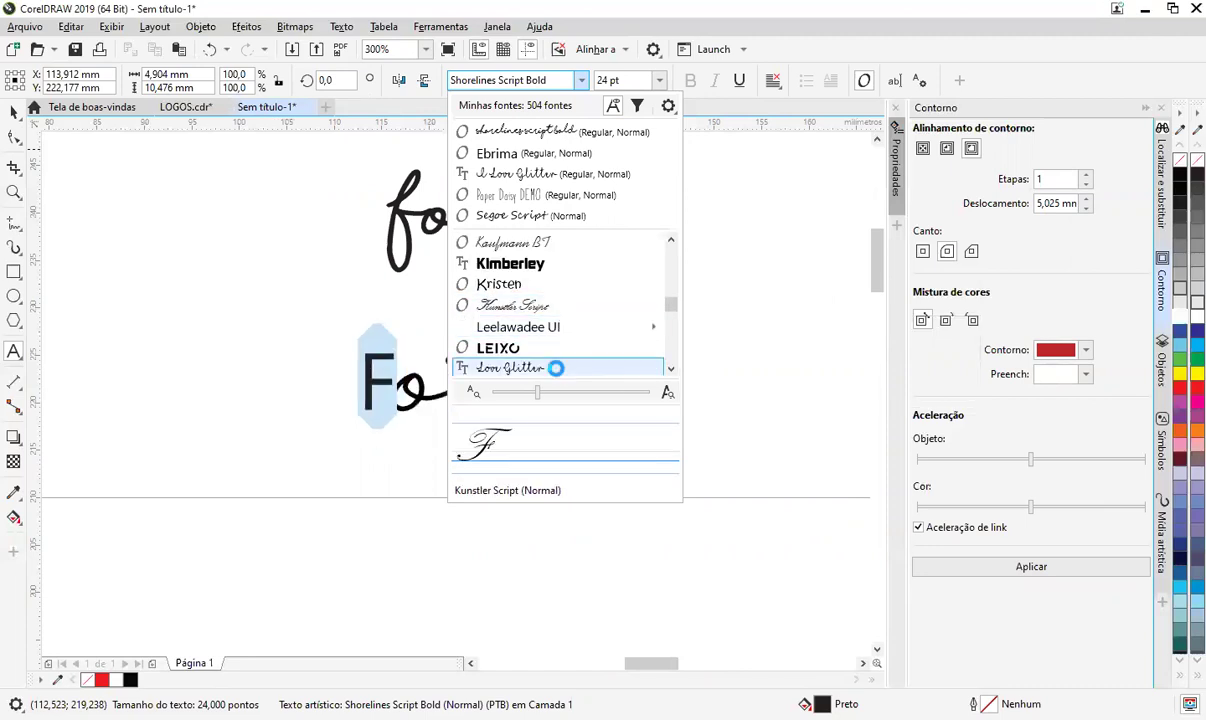
pyautogui.scroll(3, 560, 371)
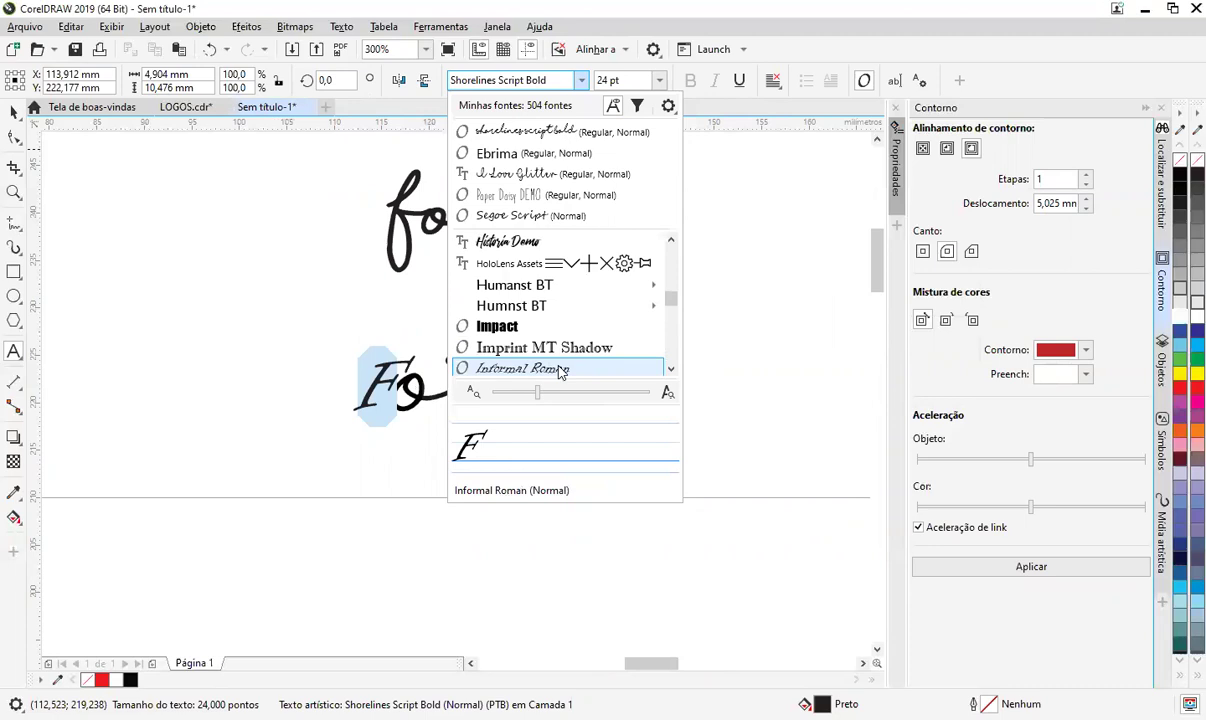
pyautogui.scroll(3, 560, 371)
pyautogui.scroll(-1, 560, 371)
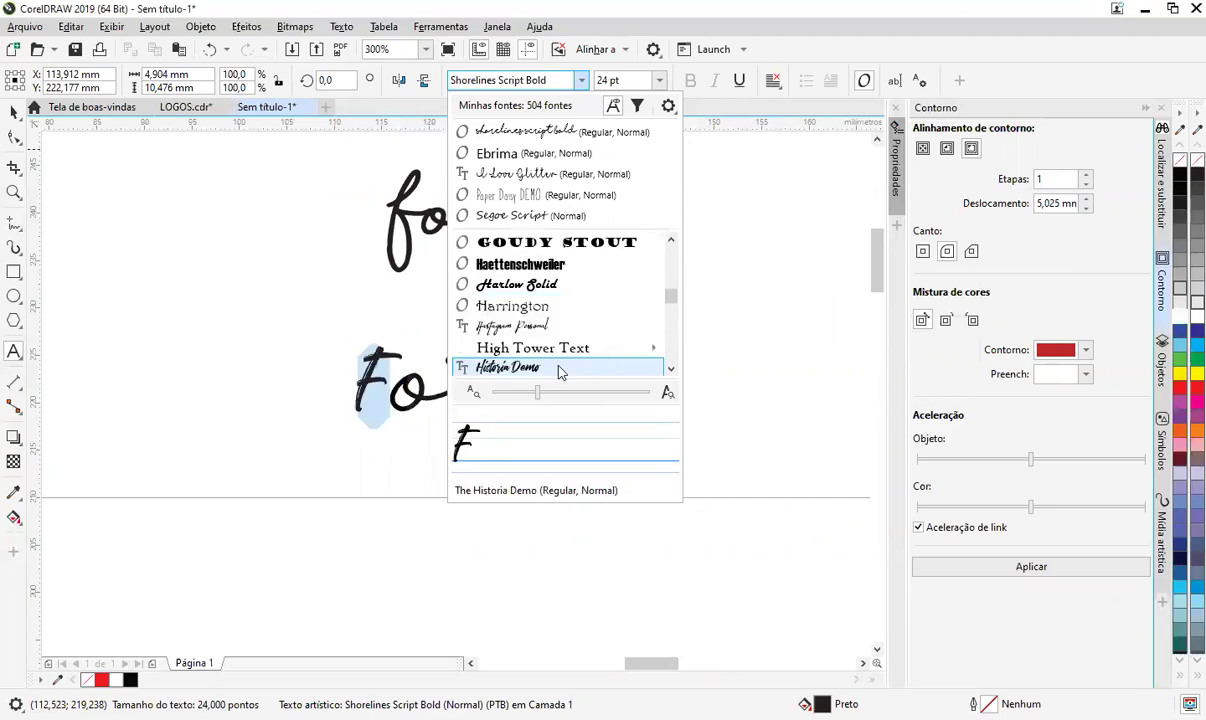
pyautogui.click(560, 371)
pyautogui.click(365, 392)
pyautogui.press('Escape')
# - Enlarge the separate initial F proportionally to about 140 percent, giving a text size of 33.558 pt
pyautogui.scroll(2, 362, 390)
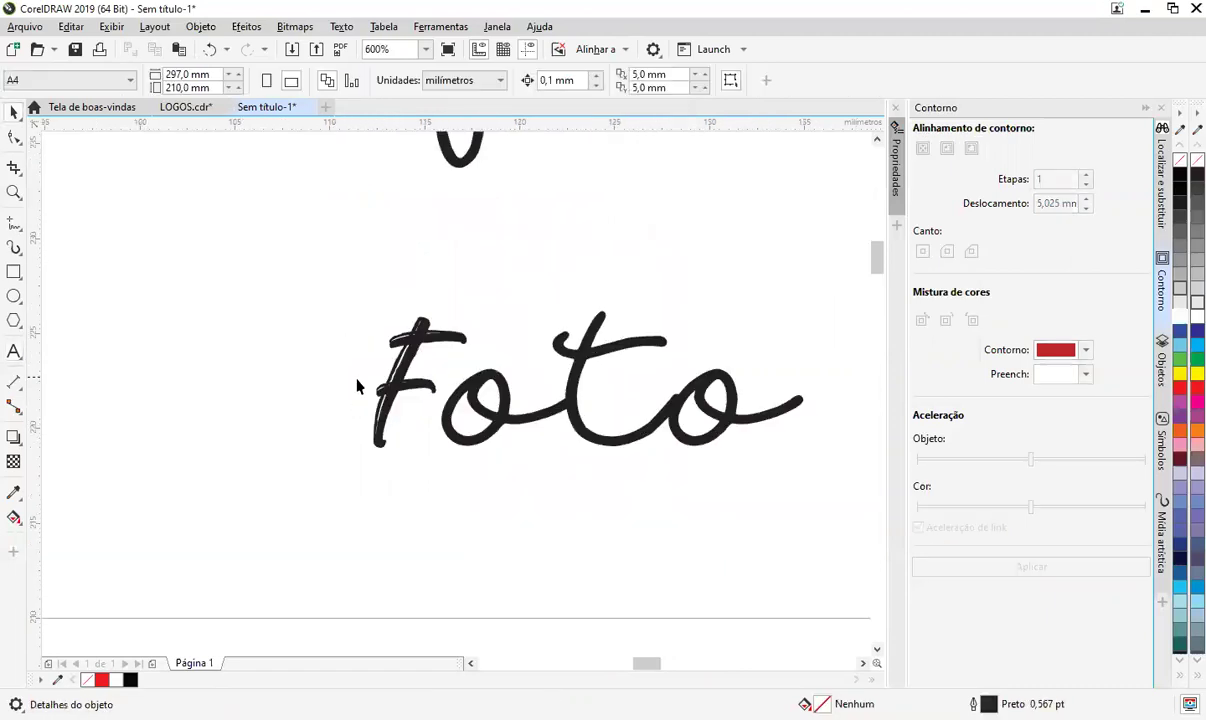
pyautogui.click(410, 388)
pyautogui.moveTo(476, 310); pyautogui.dragTo(536, 256)
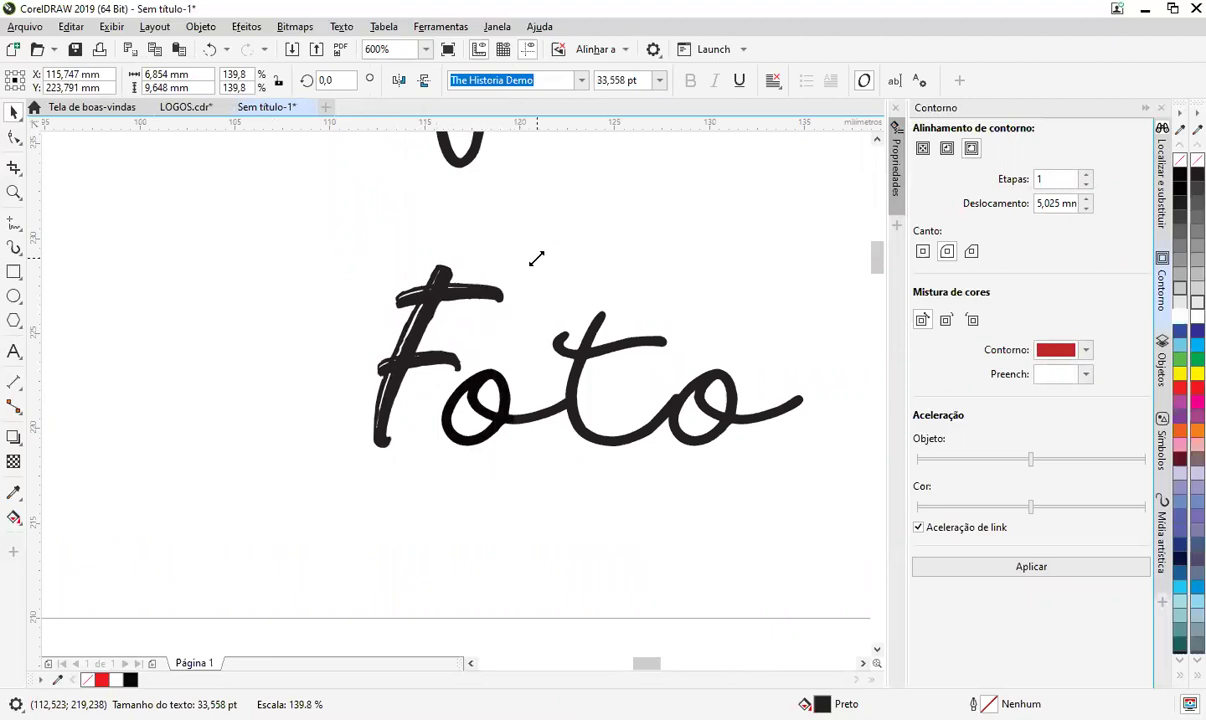
pyautogui.click(627, 510)
pyautogui.scroll(2, 455, 392)
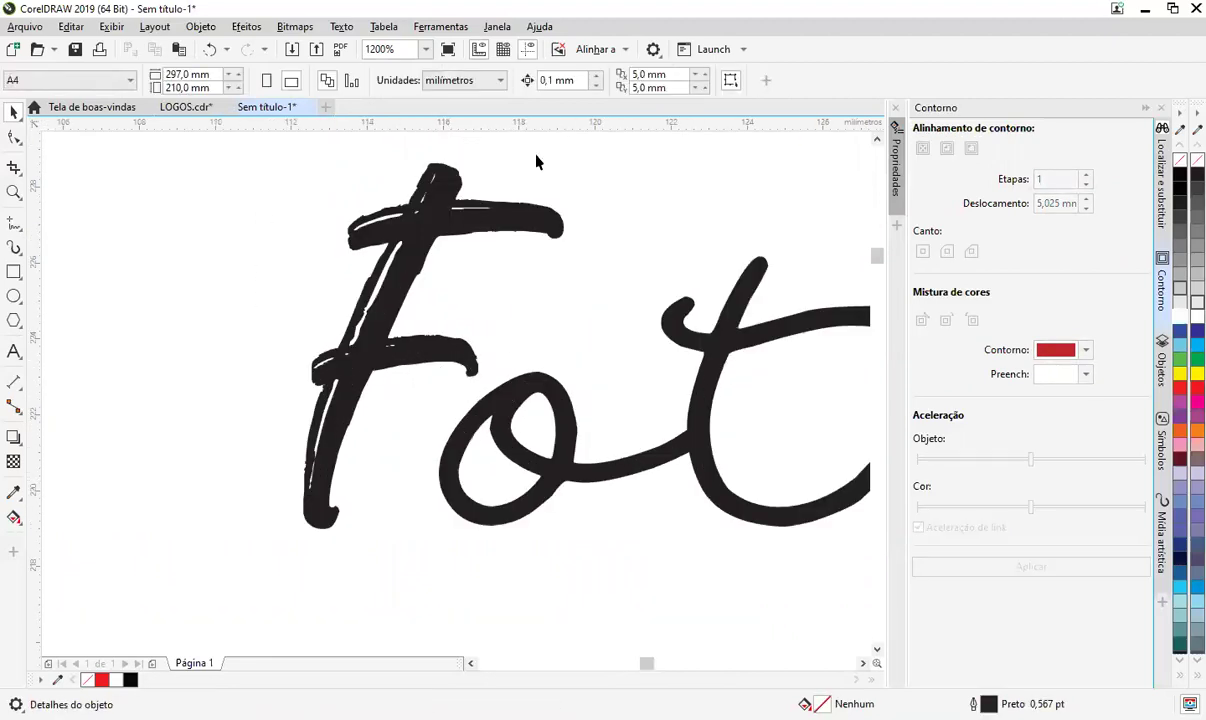
pyautogui.scroll(-2, 420, 352)
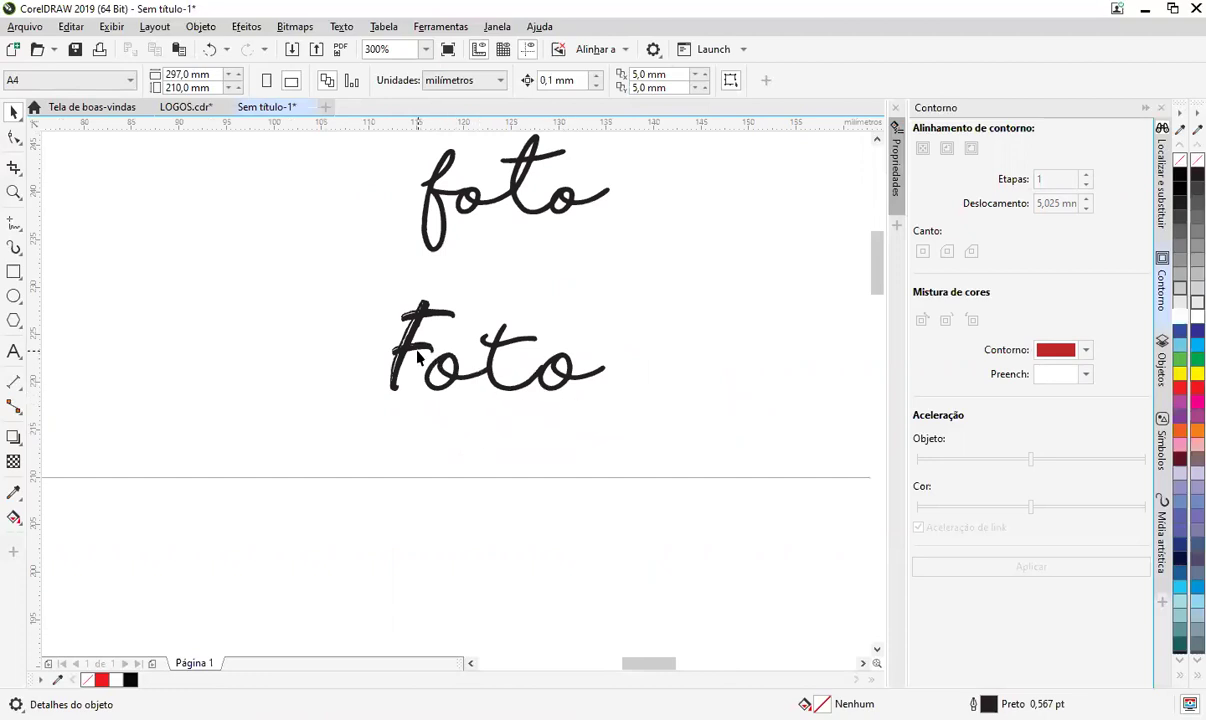
# - Change the font of the separate initial F to I Love Glitter
pyautogui.click(418, 357)
pyautogui.moveTo(640, 342); pyautogui.dragTo(418, 332)
pyautogui.click(581, 80)
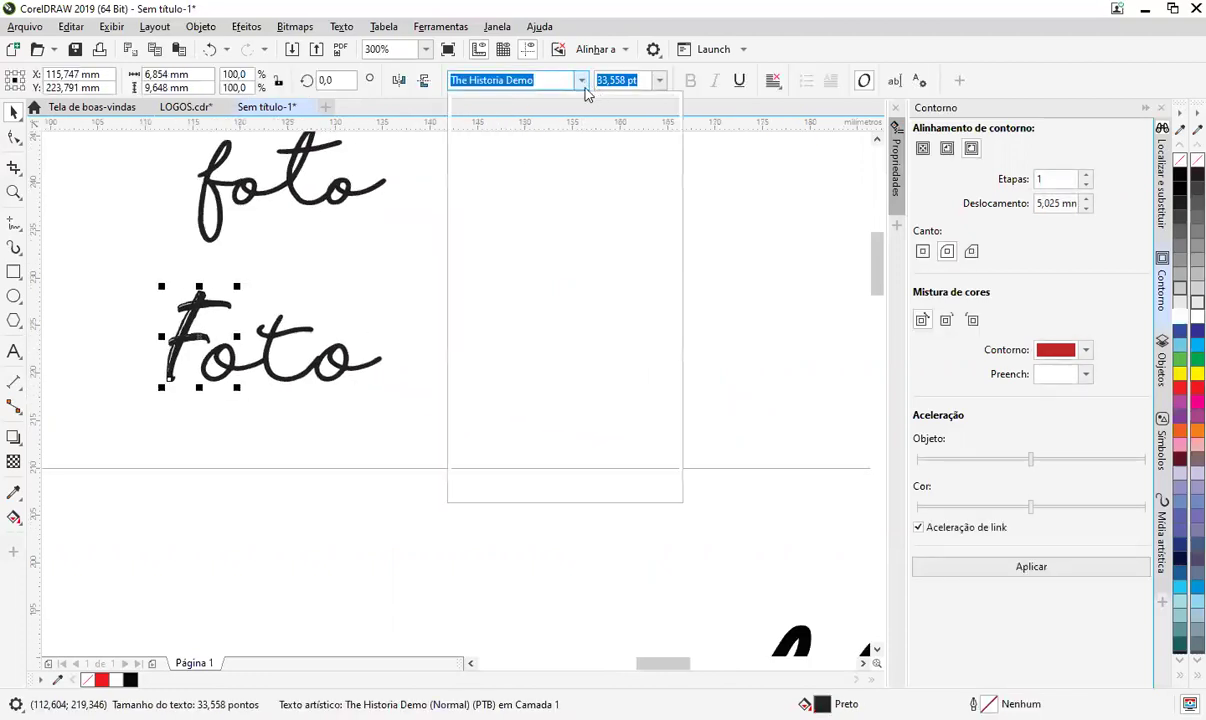
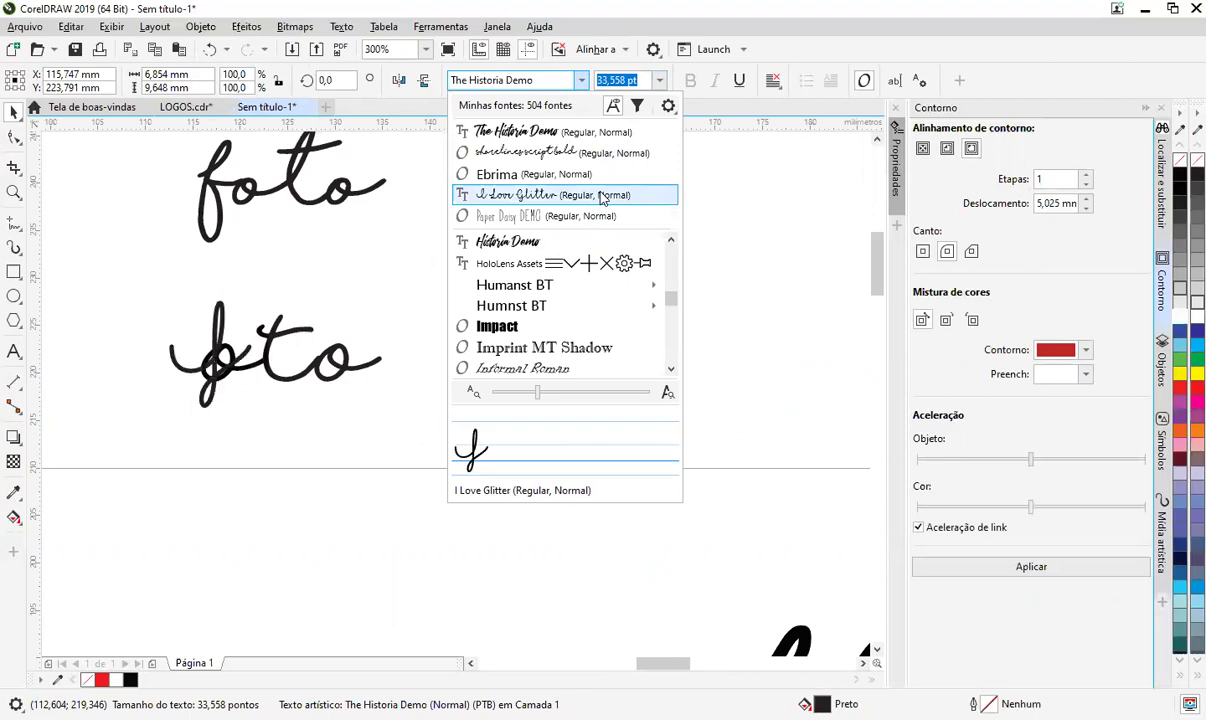
pyautogui.click(601, 197)
# - Preview other installed fonts on the separate initial F and apply Segoe Print Regular to it
pyautogui.click(581, 80)
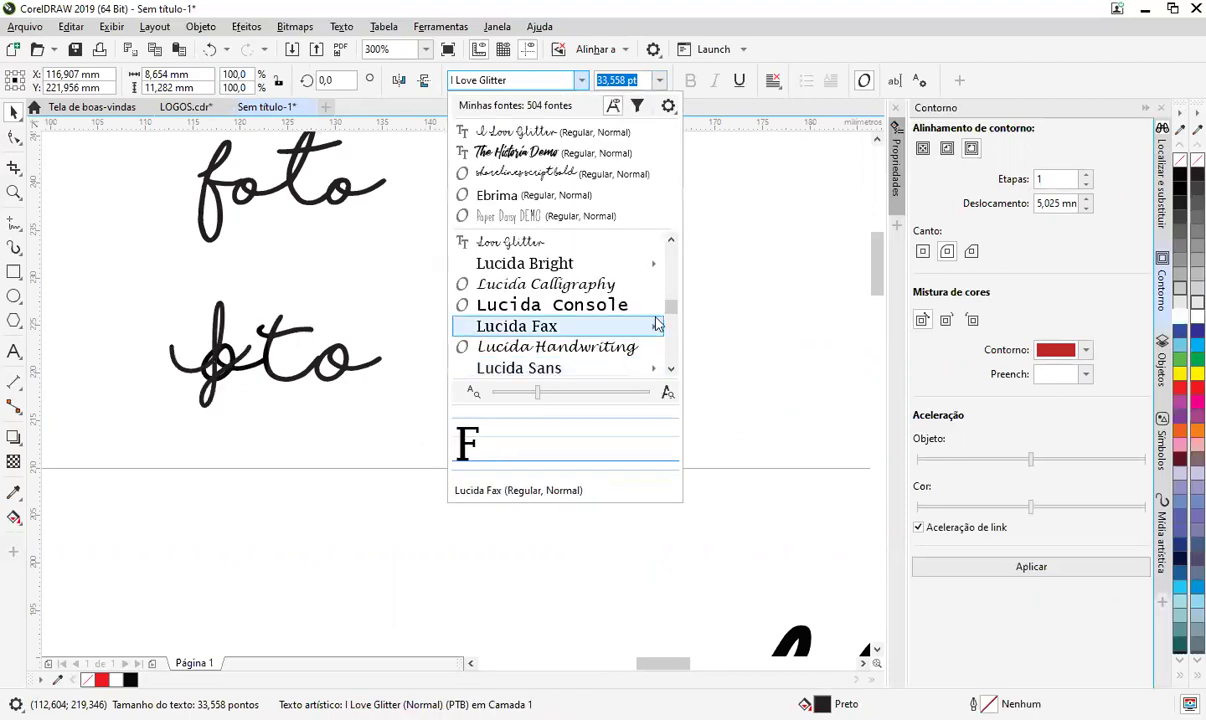
pyautogui.scroll(-5, 668, 308)
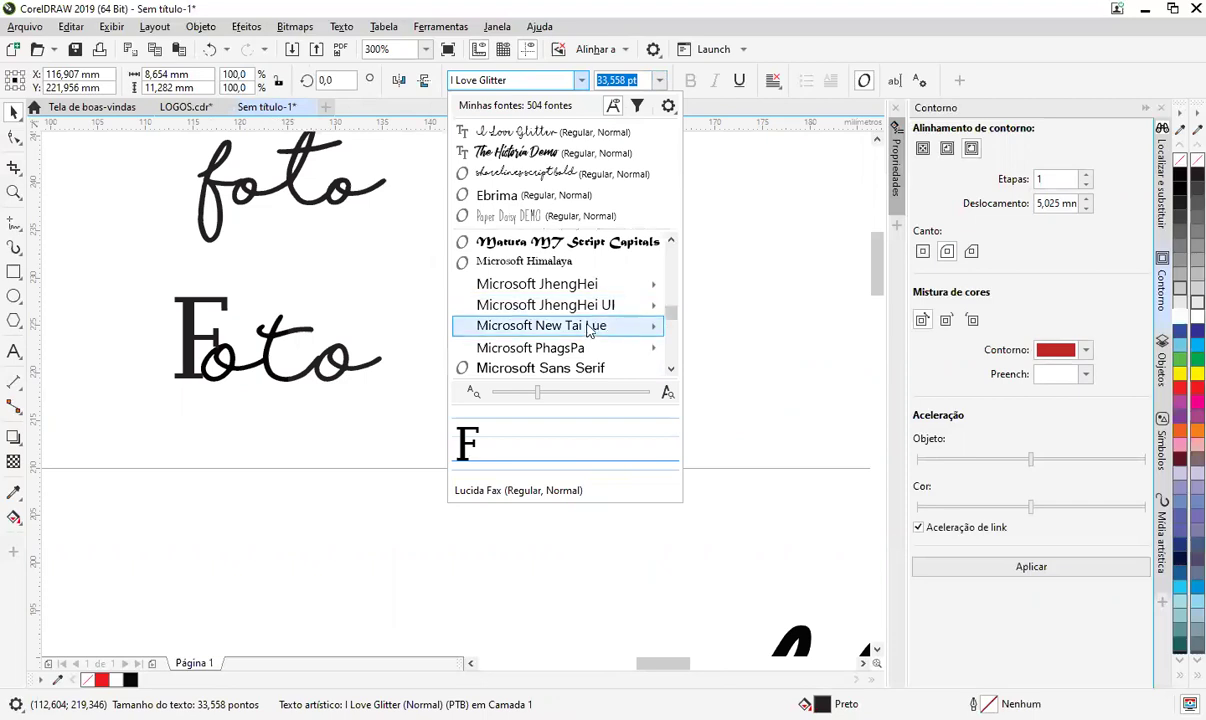
pyautogui.scroll(-6, 588, 330)
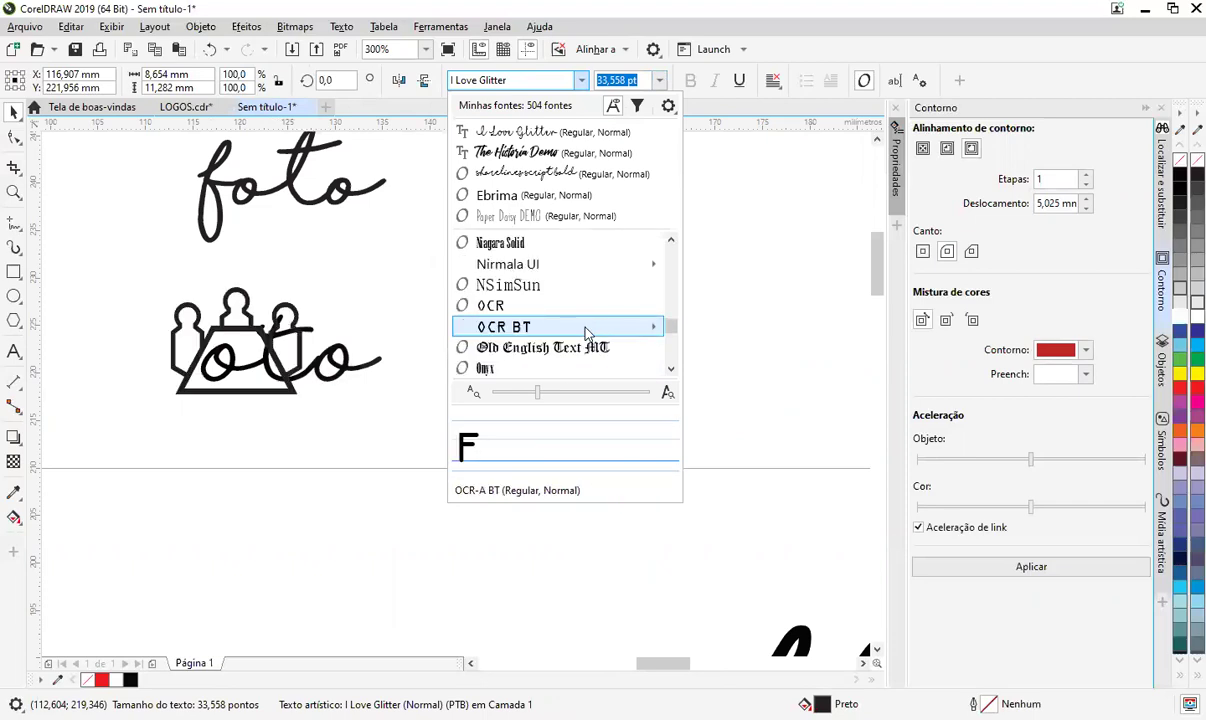
pyautogui.scroll(-4, 588, 333)
pyautogui.scroll(-4, 588, 333)
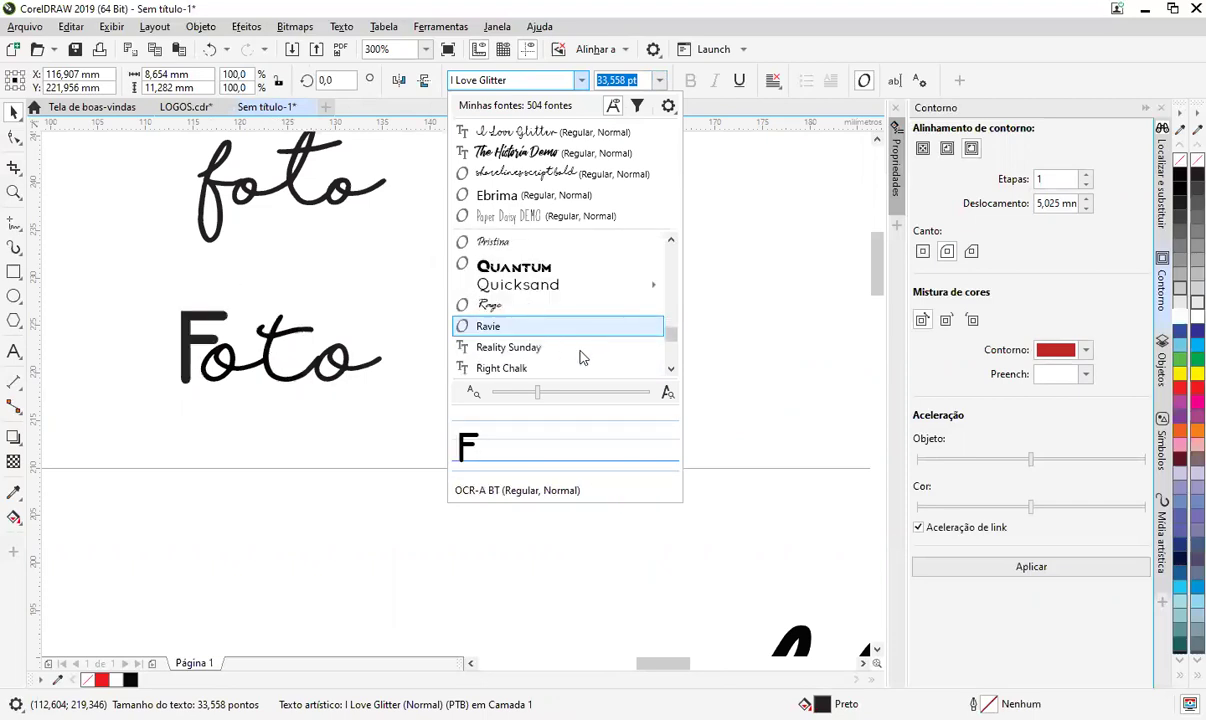
pyautogui.moveTo(545, 370)
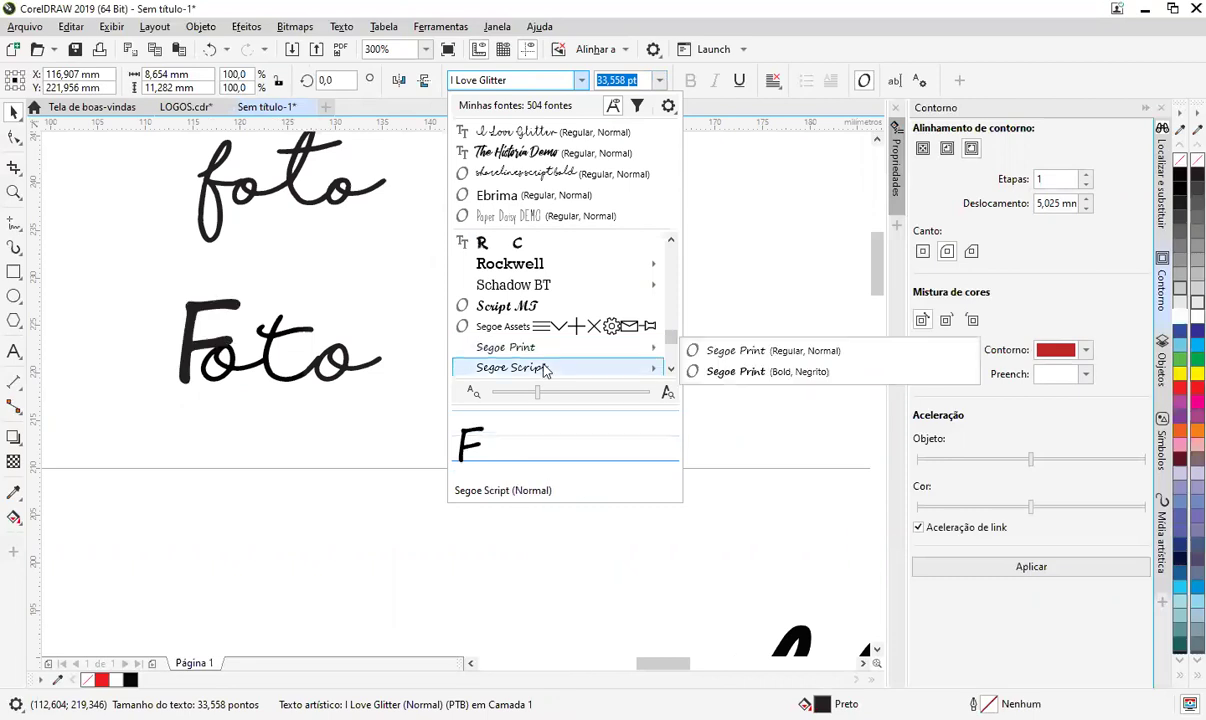
pyautogui.click(738, 352)
# - Move the separate initial F slightly up and to the left so its middle bar clears the first o
pyautogui.hscroll(-2, 378, 362)
pyautogui.scroll(2, 390, 362)
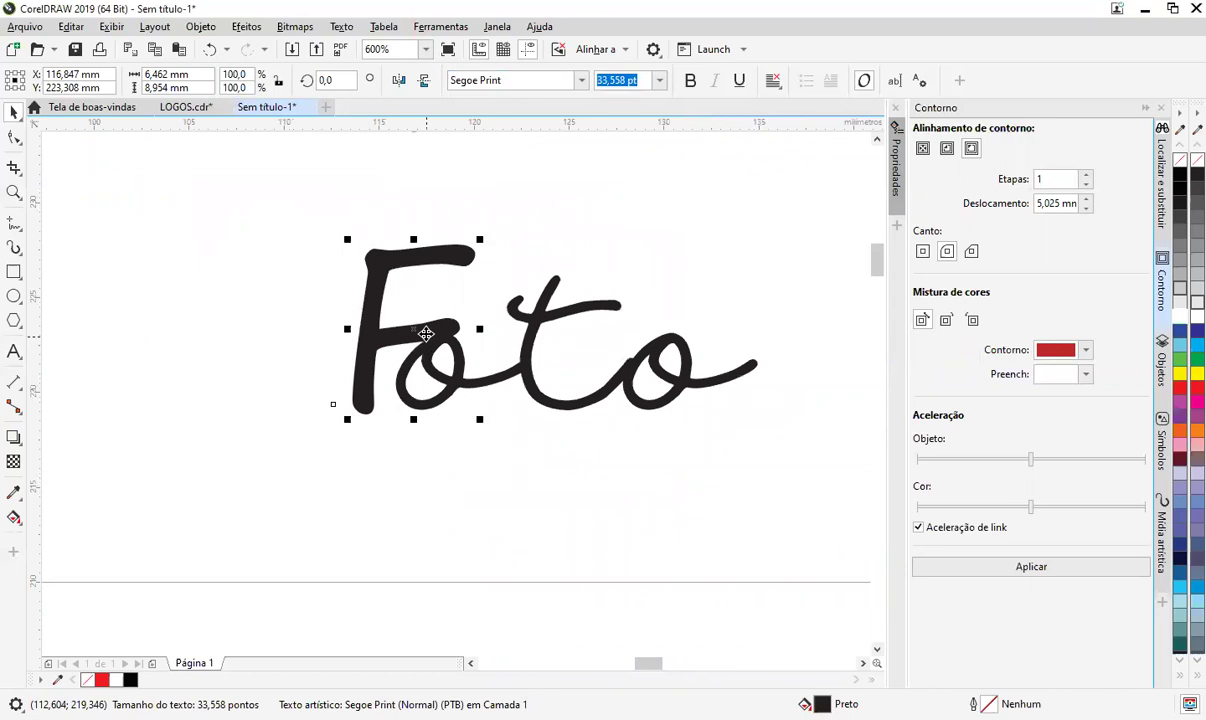
pyautogui.moveTo(418, 335)
pyautogui.mouseDown()
pyautogui.moveTo(394, 328)
pyautogui.moveTo(431, 335)
pyautogui.mouseUp()
pyautogui.click(568, 466)
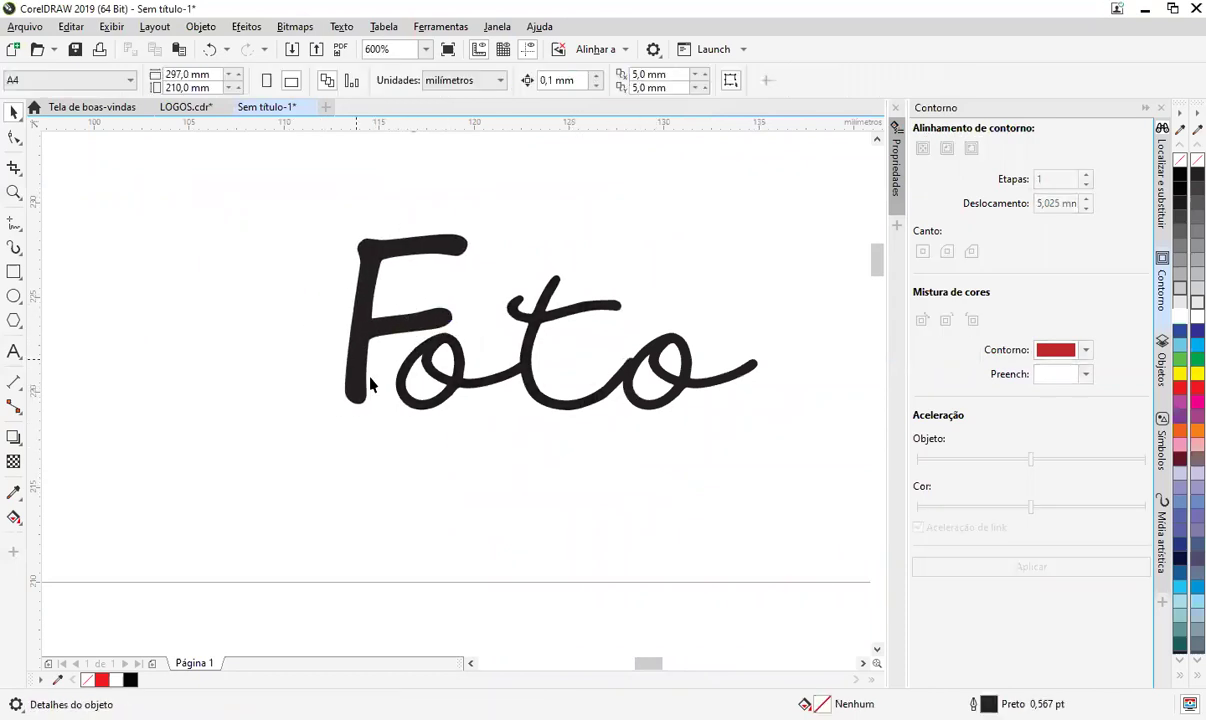
pyautogui.scroll(2, 365, 365)
pyautogui.scroll(-2, 340, 377)
# - Skew the initial F to the right to a width of about 7.8 mm and shift it slightly left
pyautogui.click(405, 265)
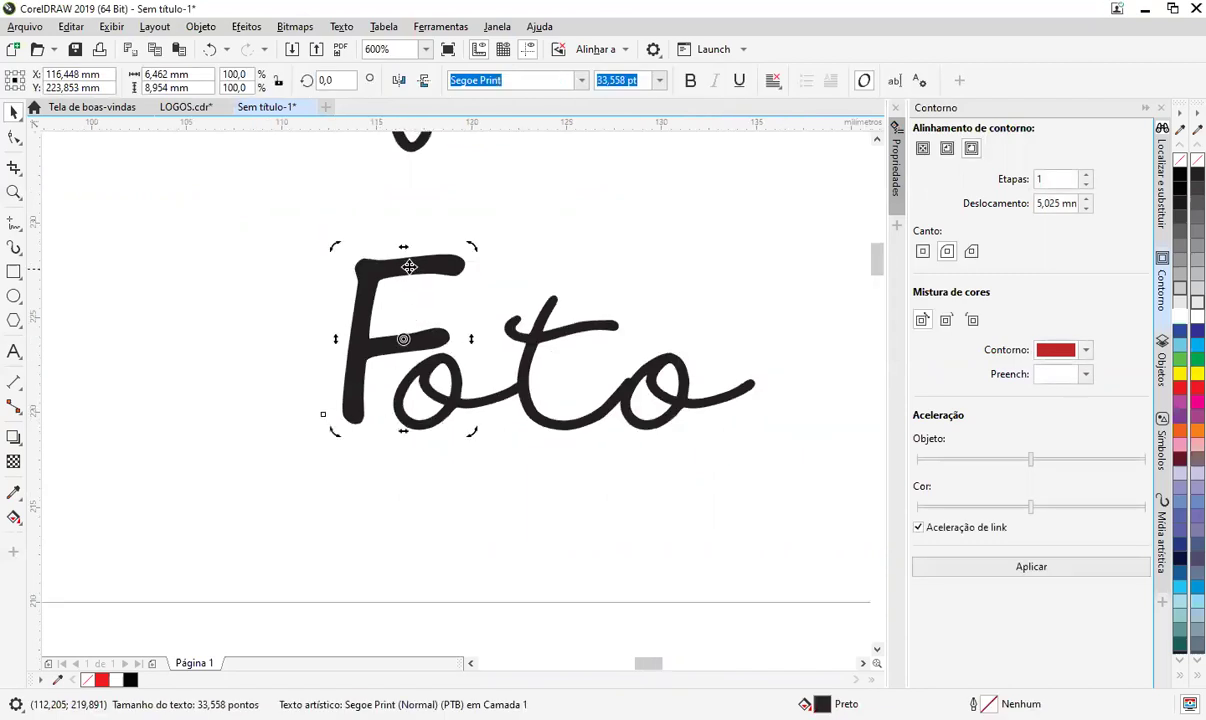
pyautogui.moveTo(407, 248); pyautogui.dragTo(434, 249)
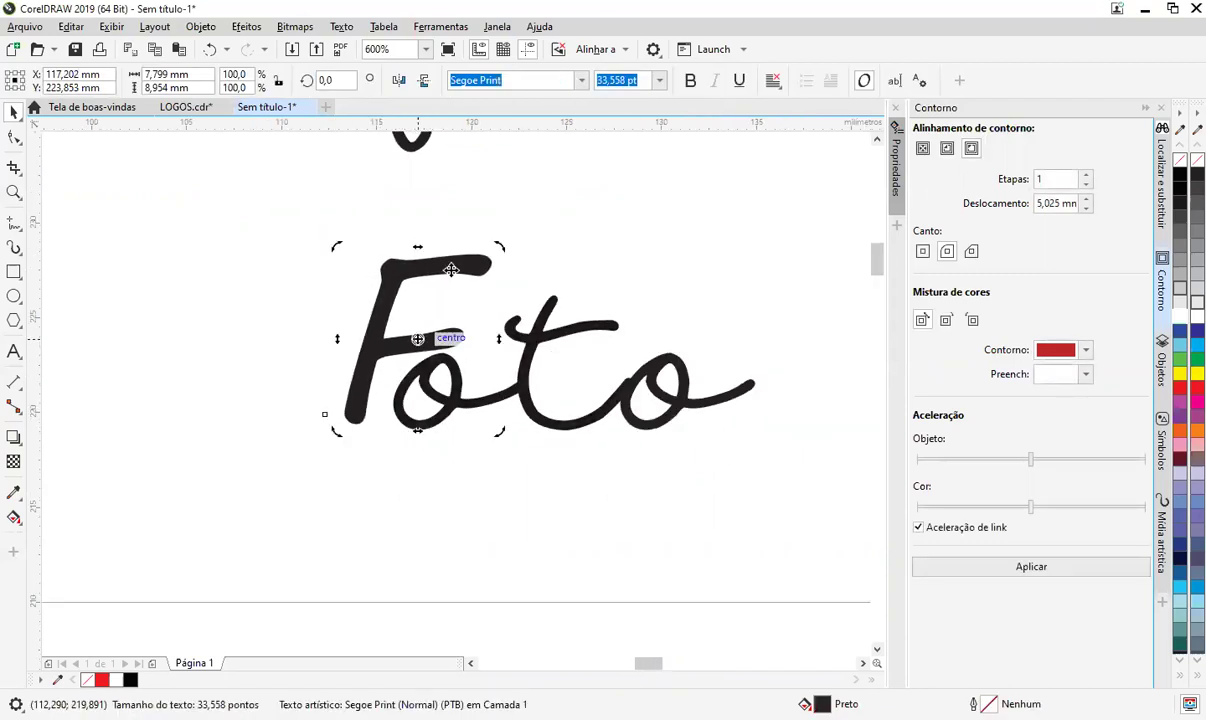
pyautogui.press('Escape')
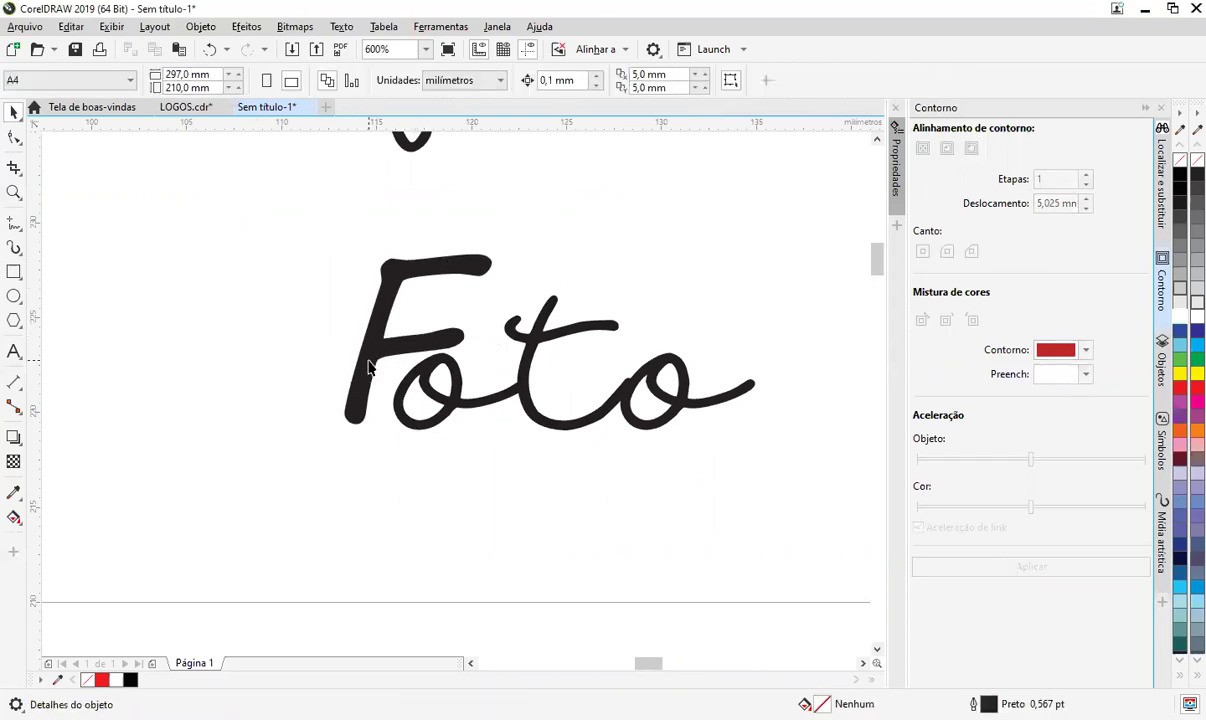
pyautogui.moveTo(365, 375); pyautogui.dragTo(350, 375)
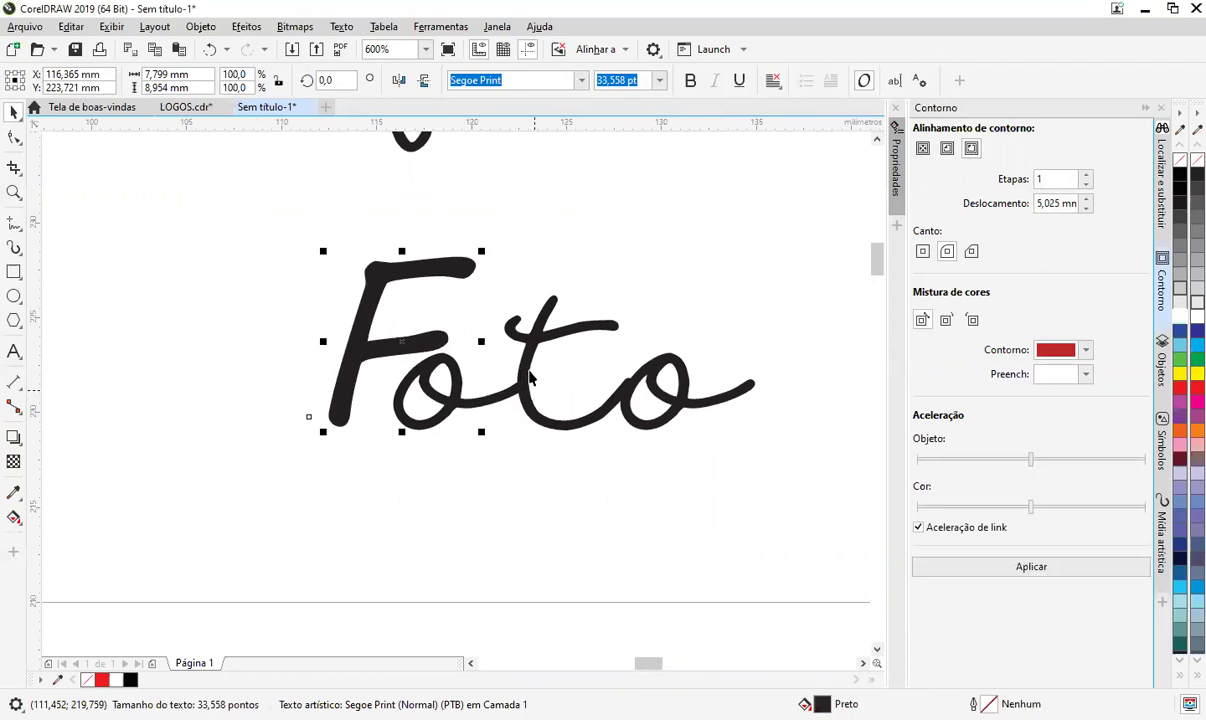
# - Add a horizontal guideline at the base of the oto letters and move the initial F down onto it
pyautogui.press('Escape')
pyautogui.click(463, 425)
pyautogui.moveTo(600, 122); pyautogui.dragTo(420, 430)
pyautogui.scroll(3, 352, 420)
pyautogui.click(346, 412)
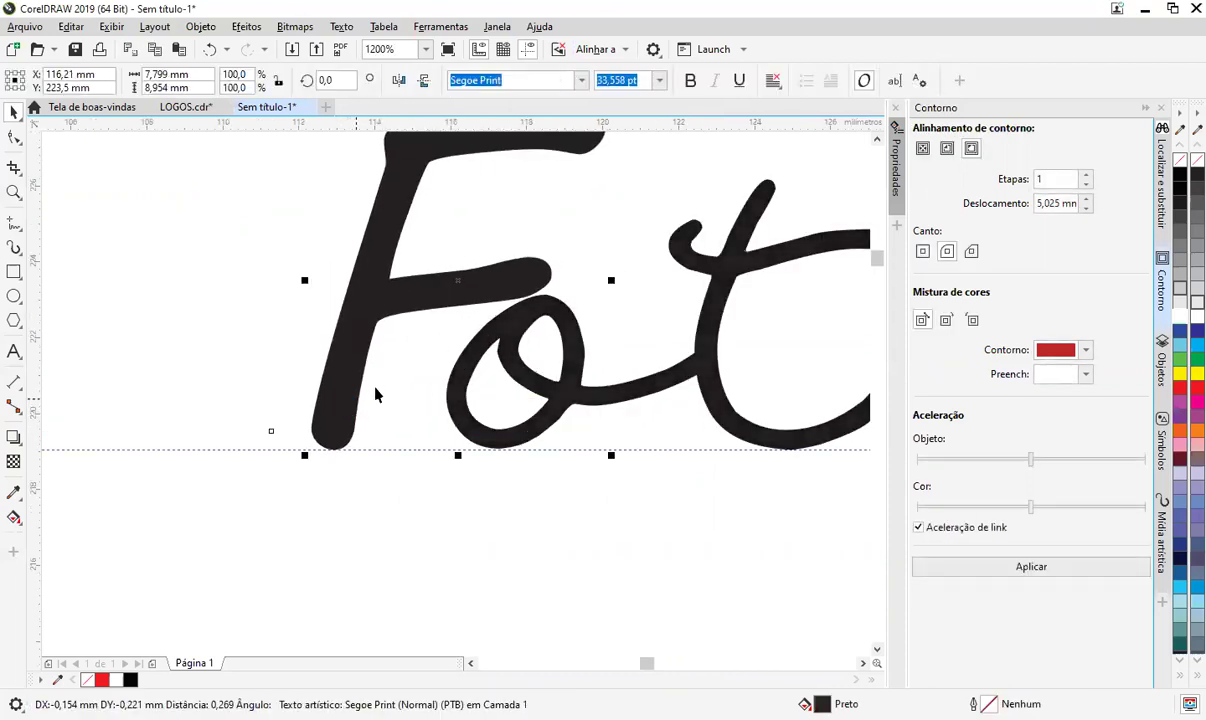
pyautogui.scroll(-2, 374, 393)
pyautogui.press('Escape')
# - Try to apply a one-step inside contour to the initial F, with offsets of 5,025 mm and 1,025 mm
pyautogui.click(412, 328)
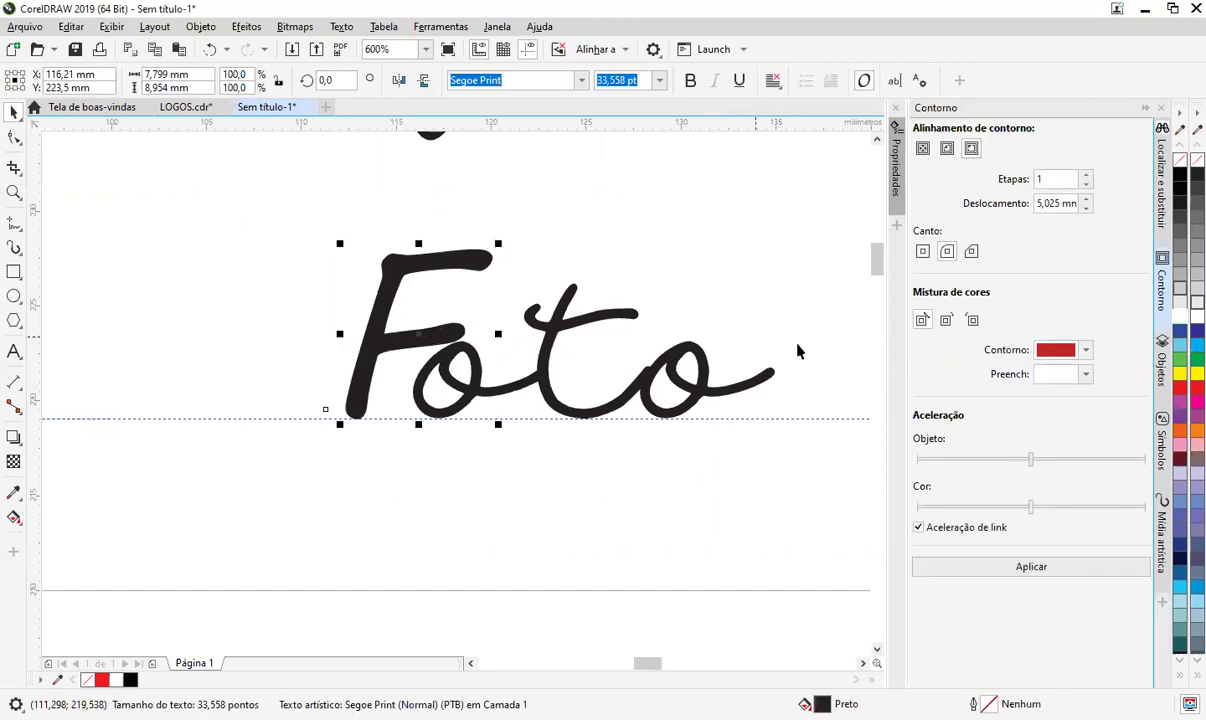
pyautogui.click(947, 150)
pyautogui.click(1047, 566)
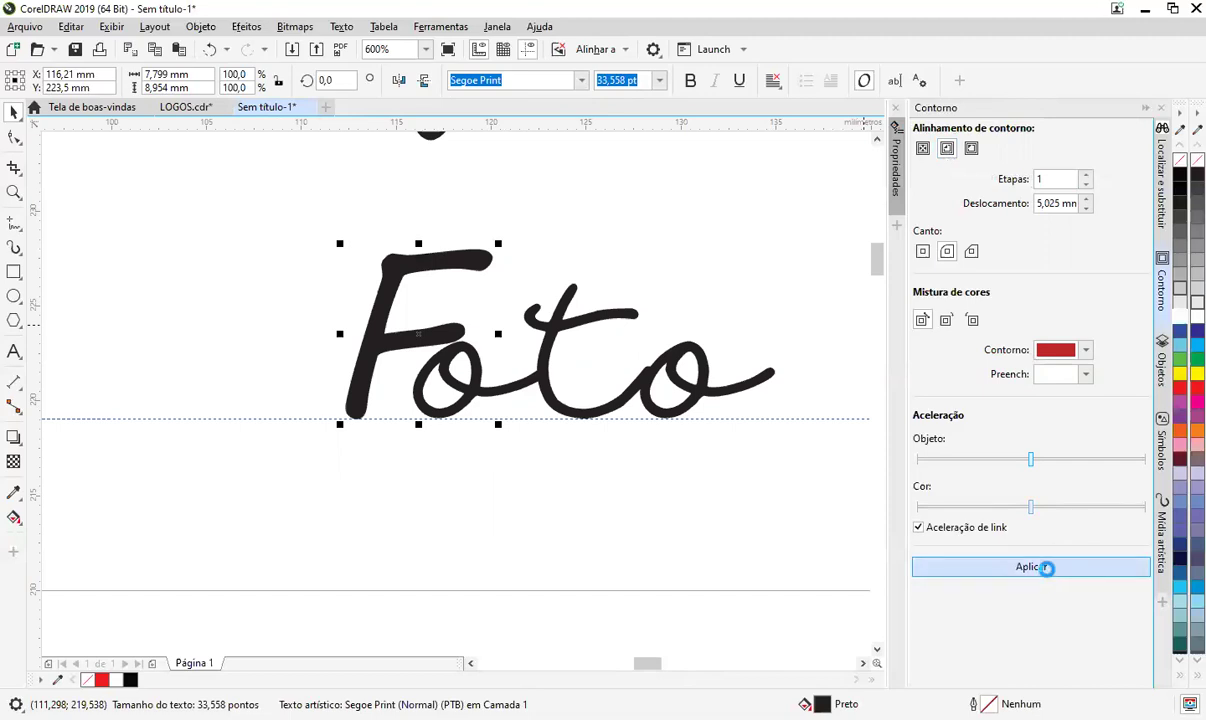
pyautogui.click(686, 413)
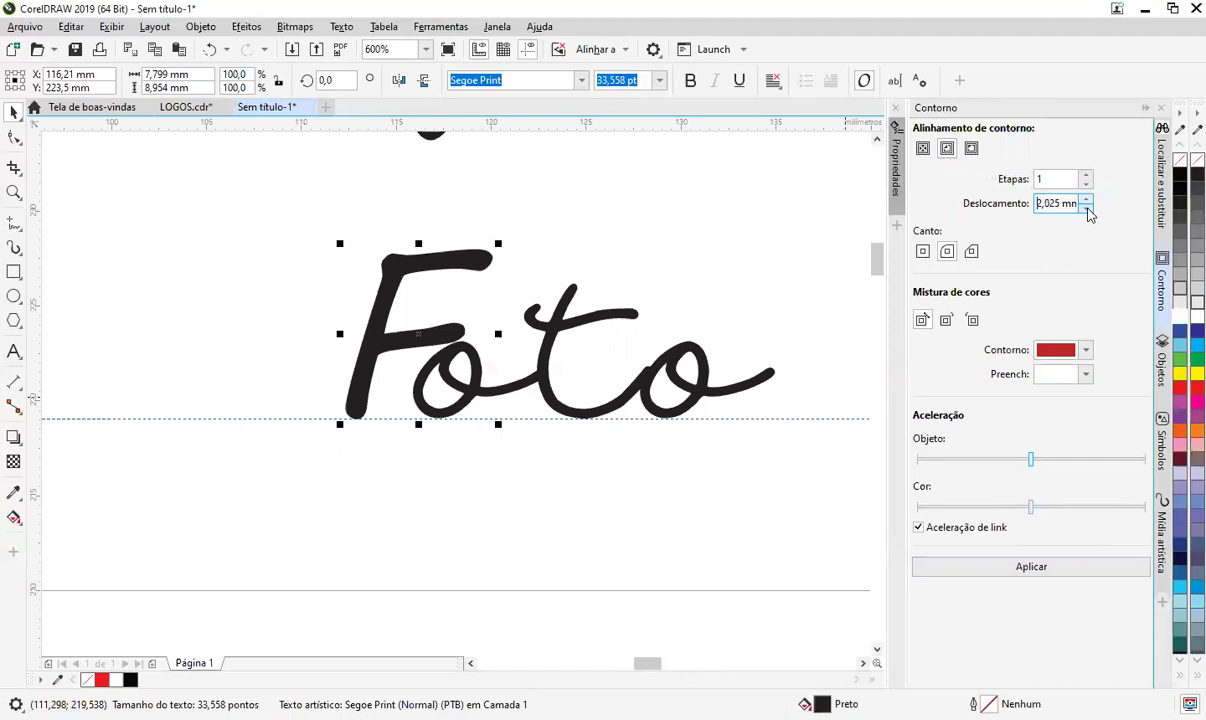
pyautogui.click(1097, 565)
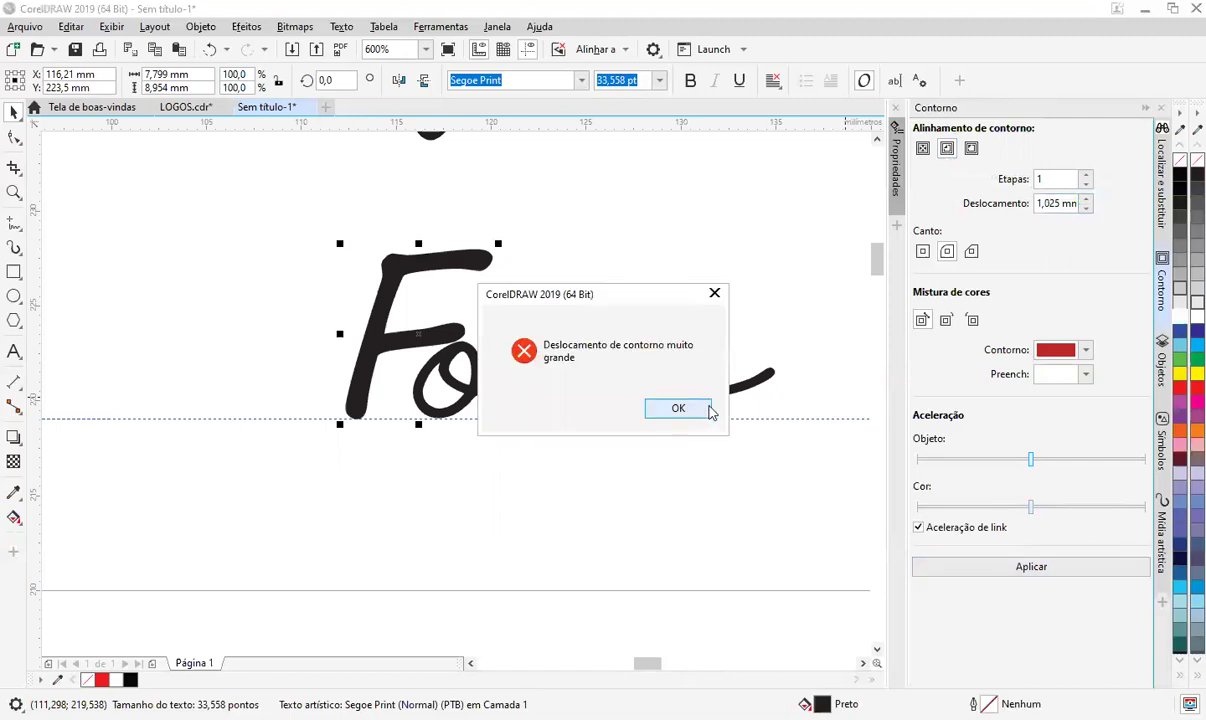
# - Apply a one-step inside contour to the F of the lower word Foto, adjusting the offset to 0,225 mm
pyautogui.click(706, 418)
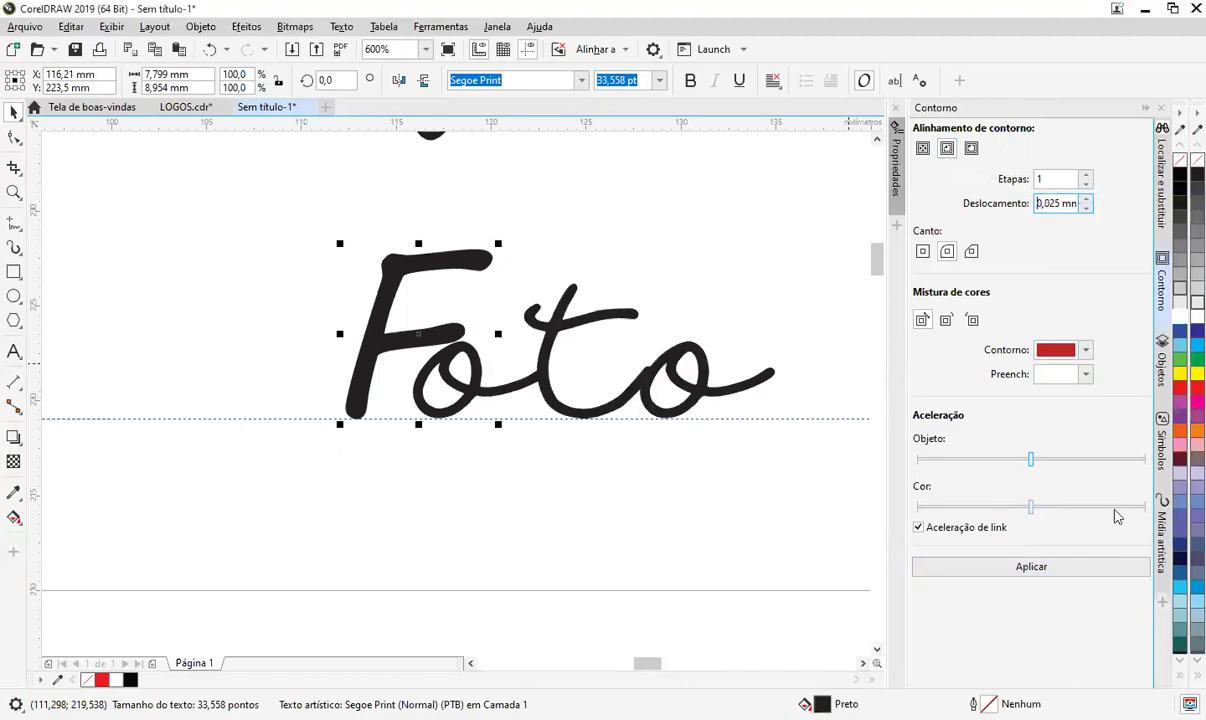
pyautogui.click(1004, 570)
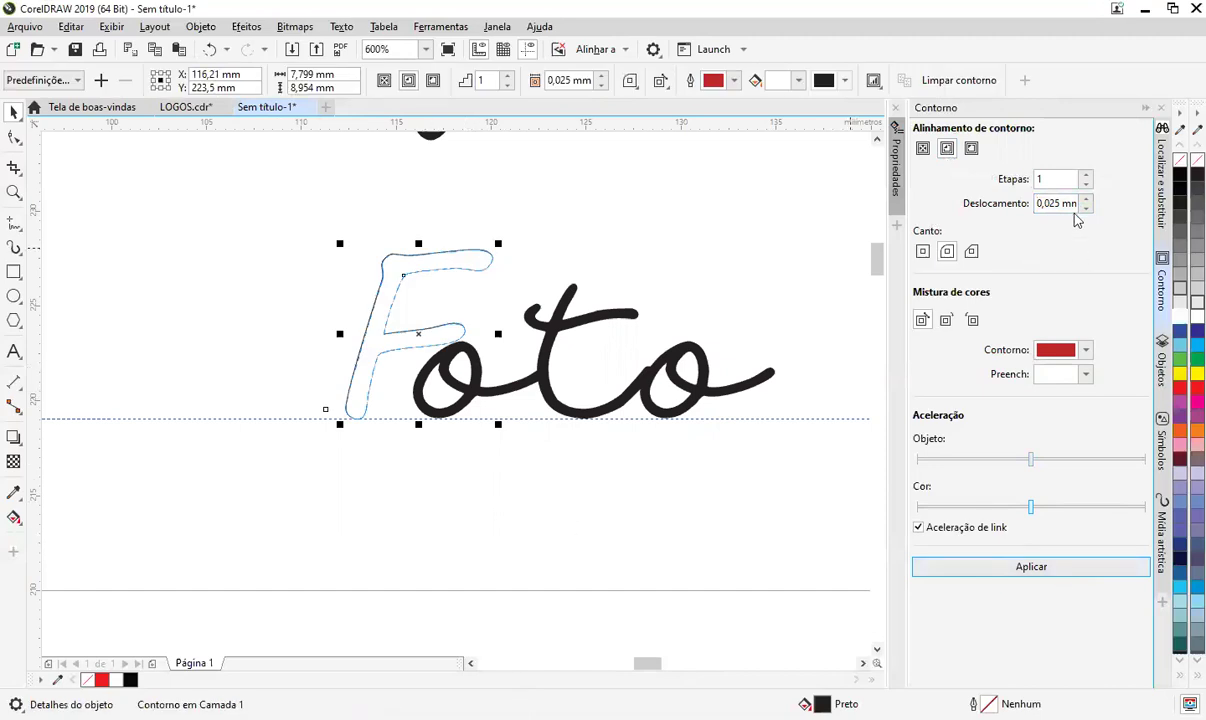
pyautogui.click(1086, 199)
pyautogui.click(1052, 570)
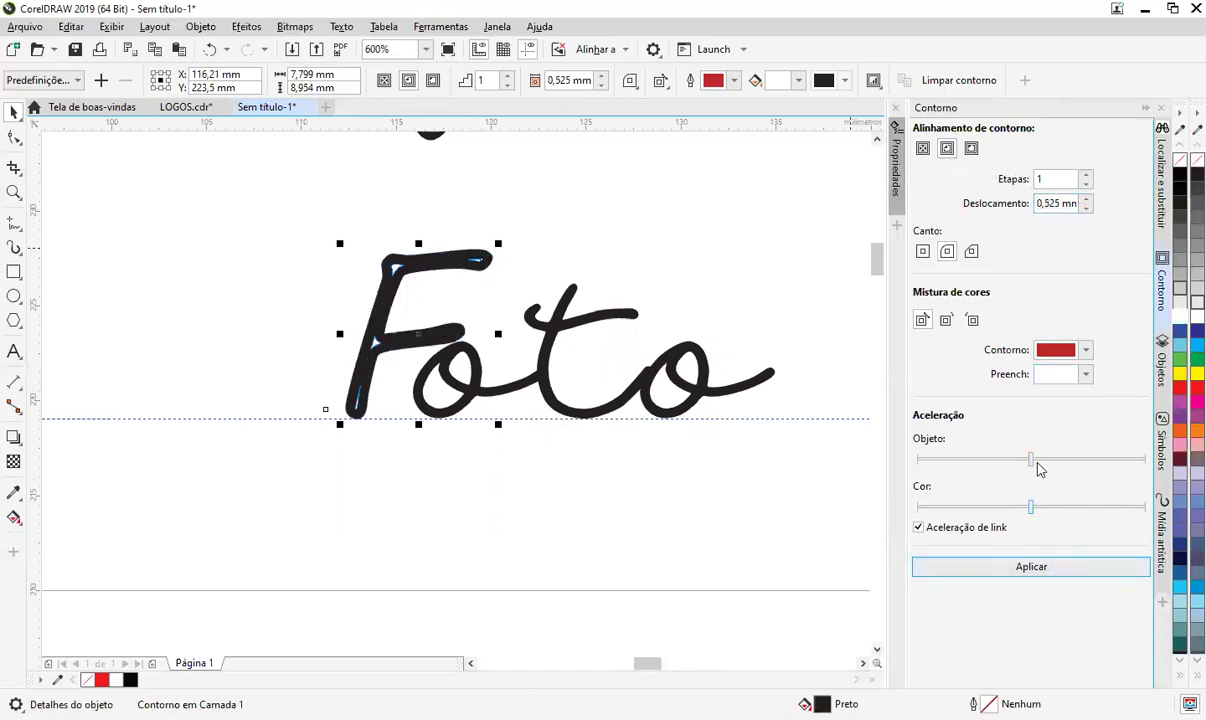
pyautogui.click(1051, 203)
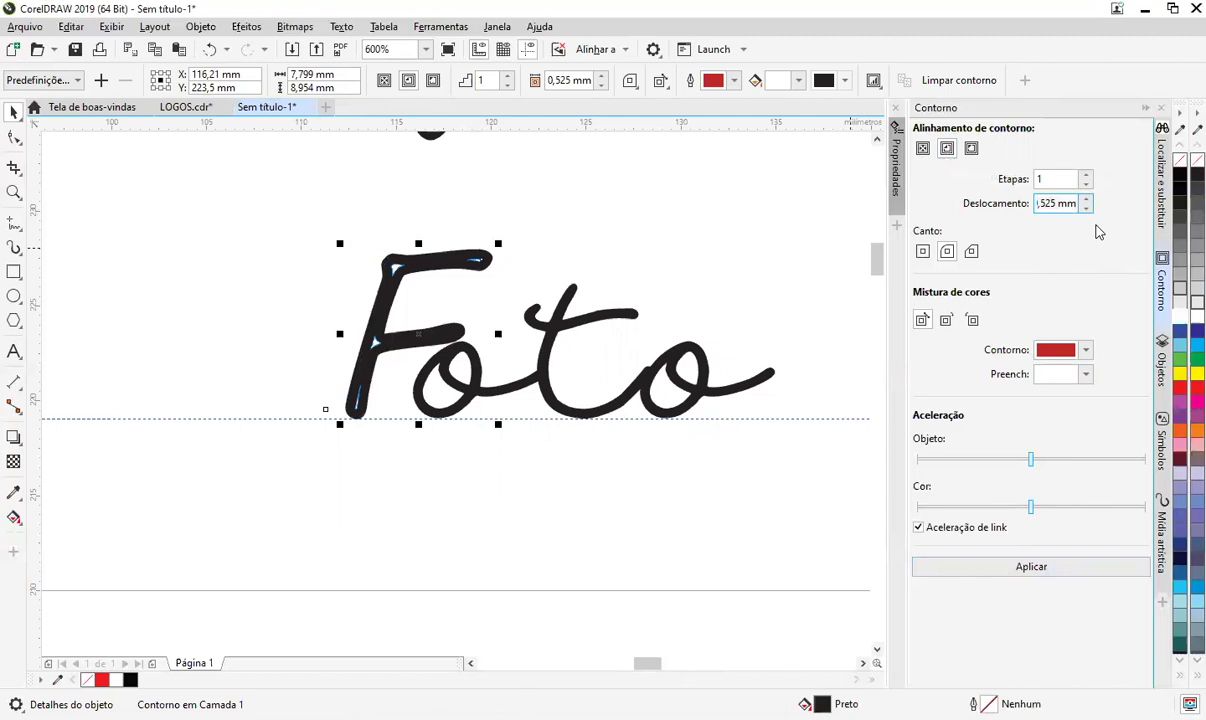
pyautogui.write('1')
pyautogui.press('Return')
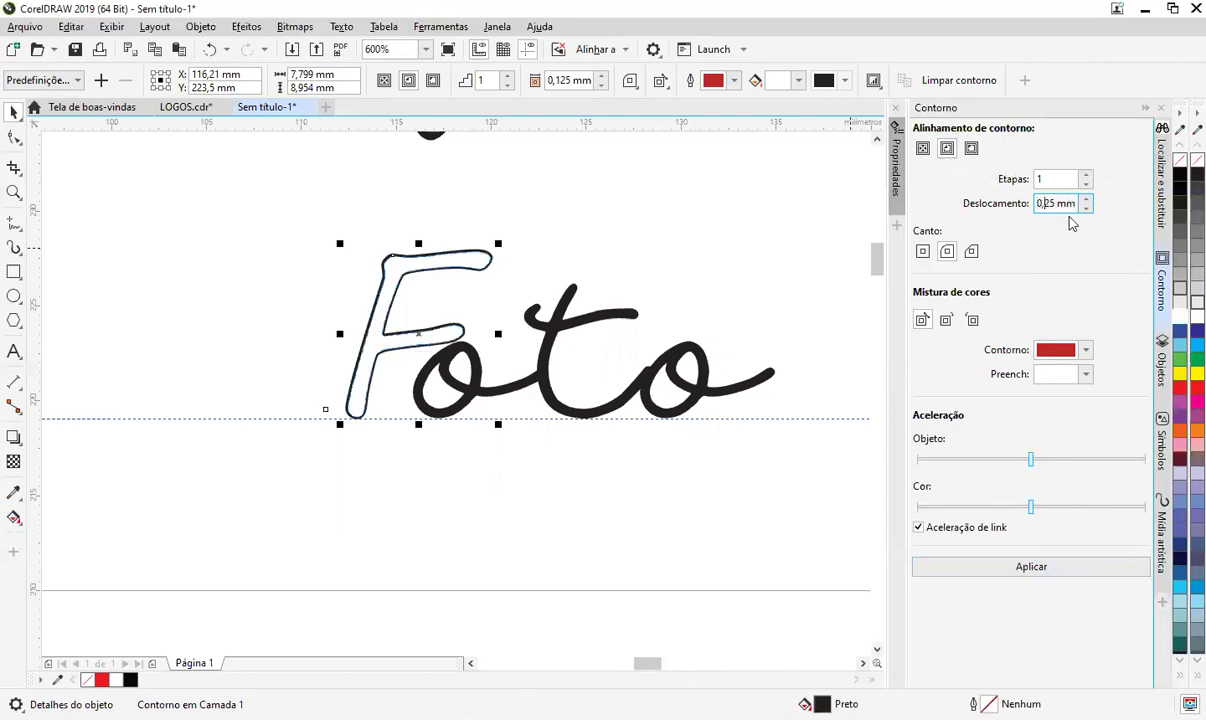
pyautogui.write('2')
pyautogui.press('Return')
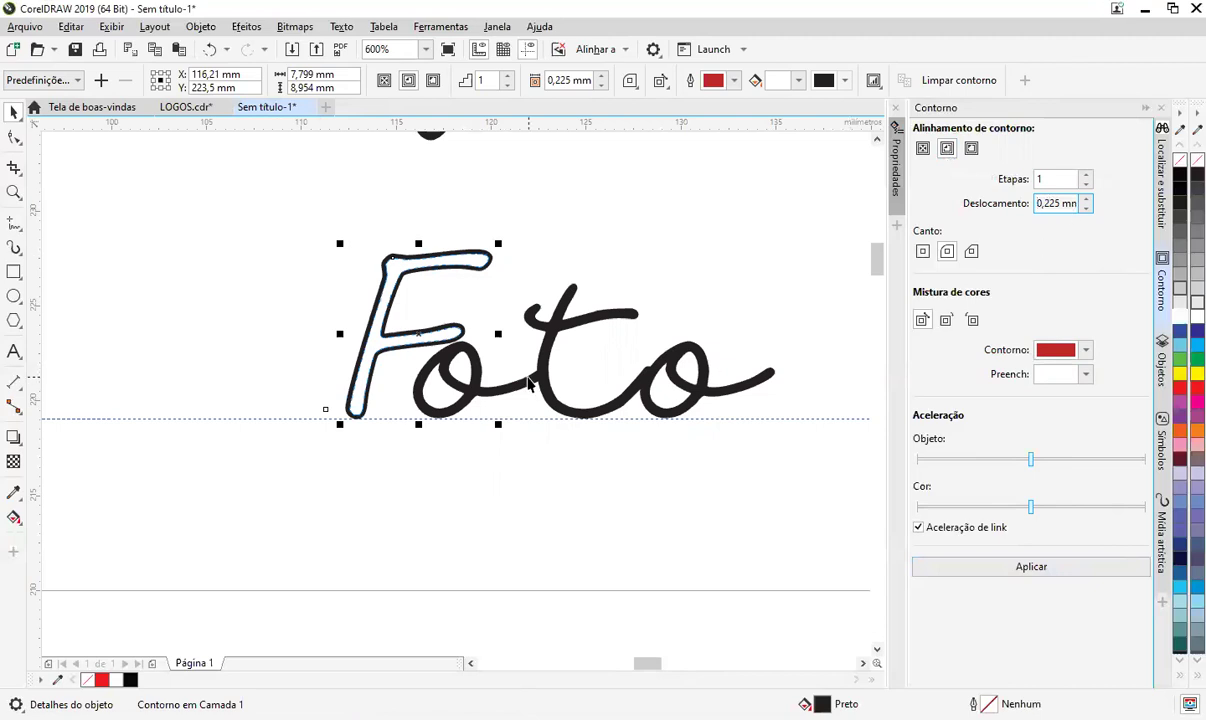
# - Break the contour apart and delete the original heavier F, keeping only the thinner inner curve
pyautogui.scroll(2, 433, 347)
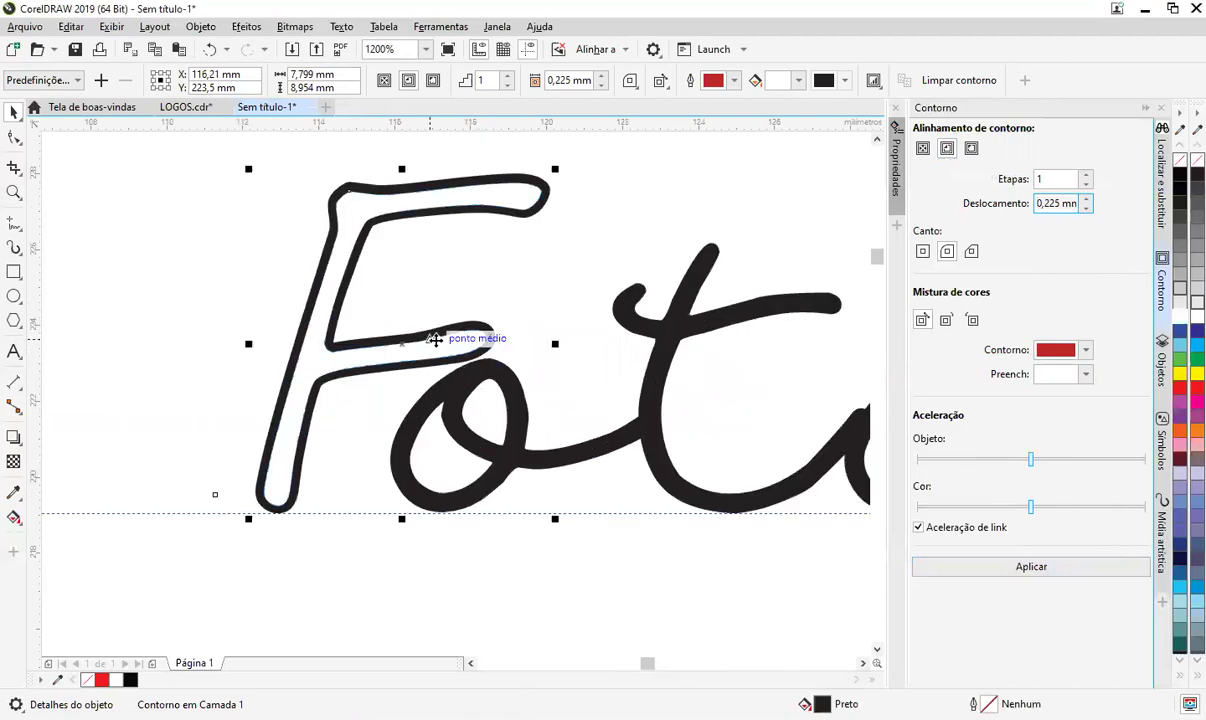
pyautogui.rightClick(409, 377)
pyautogui.click(461, 371)
pyautogui.click(301, 455)
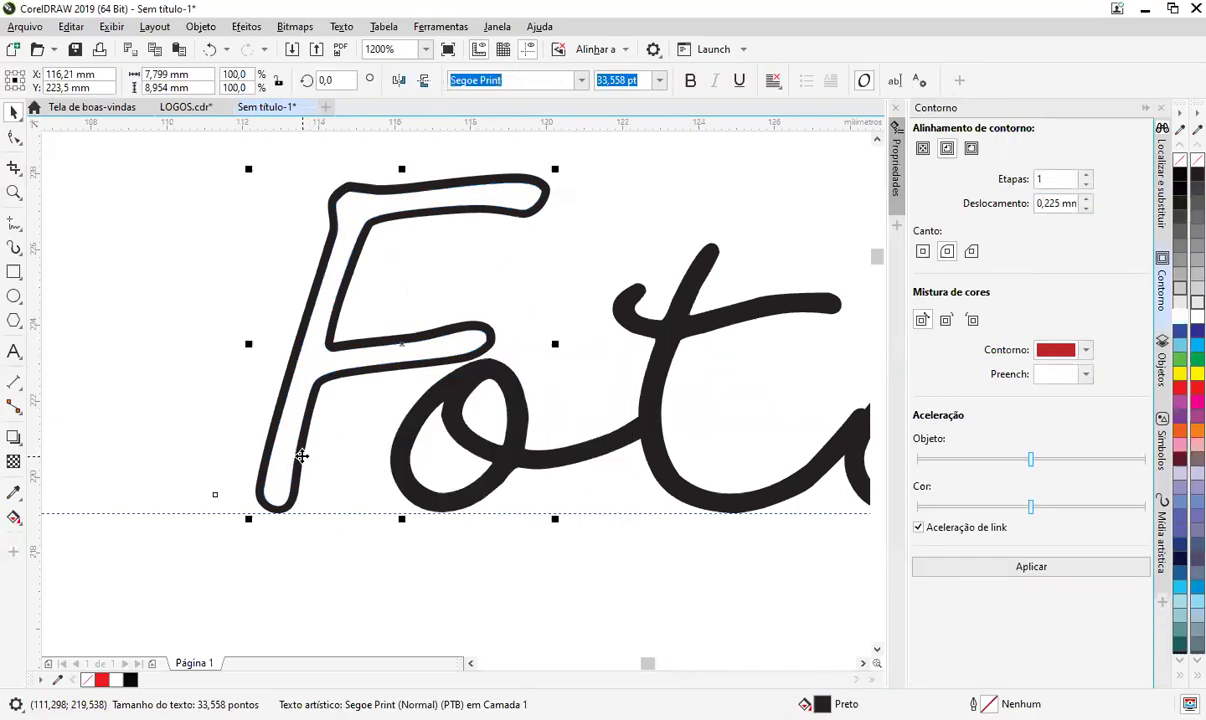
pyautogui.press('Delete')
# - Fill the thinner F curve and the remaining letters of the lower word Foto with black (R:0 G:0 B:0)
pyautogui.hotkey('ctrl', 'z')
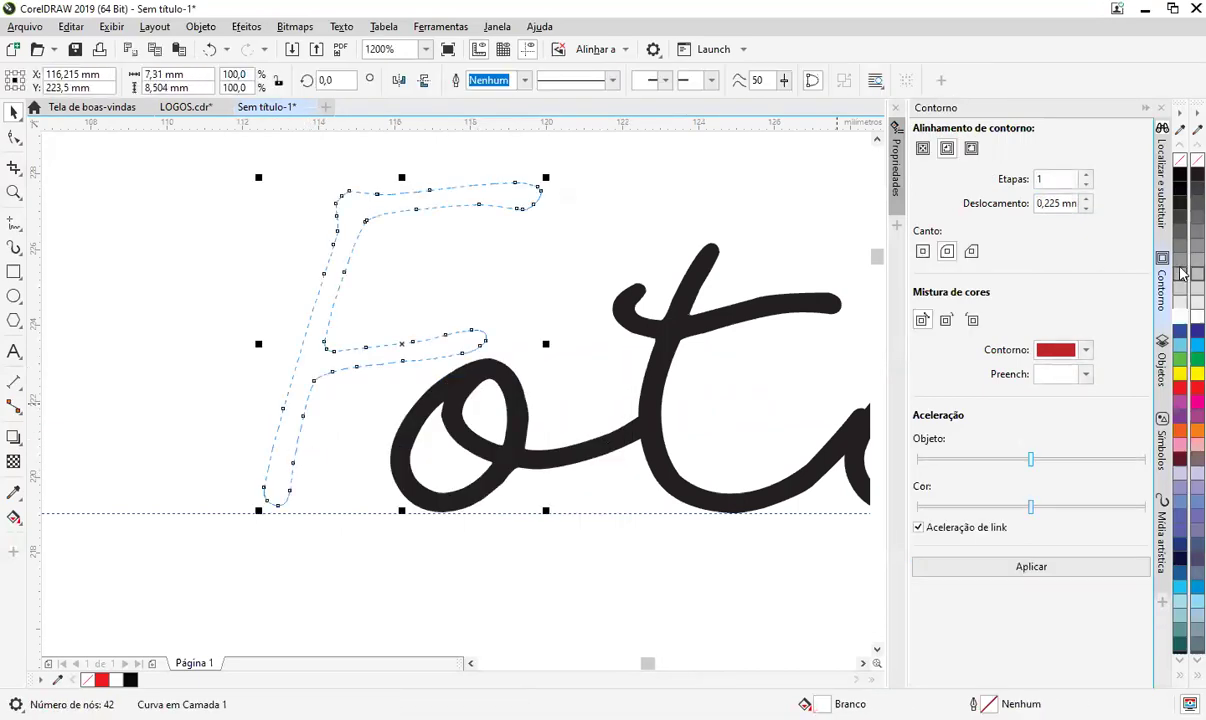
pyautogui.click(319, 556)
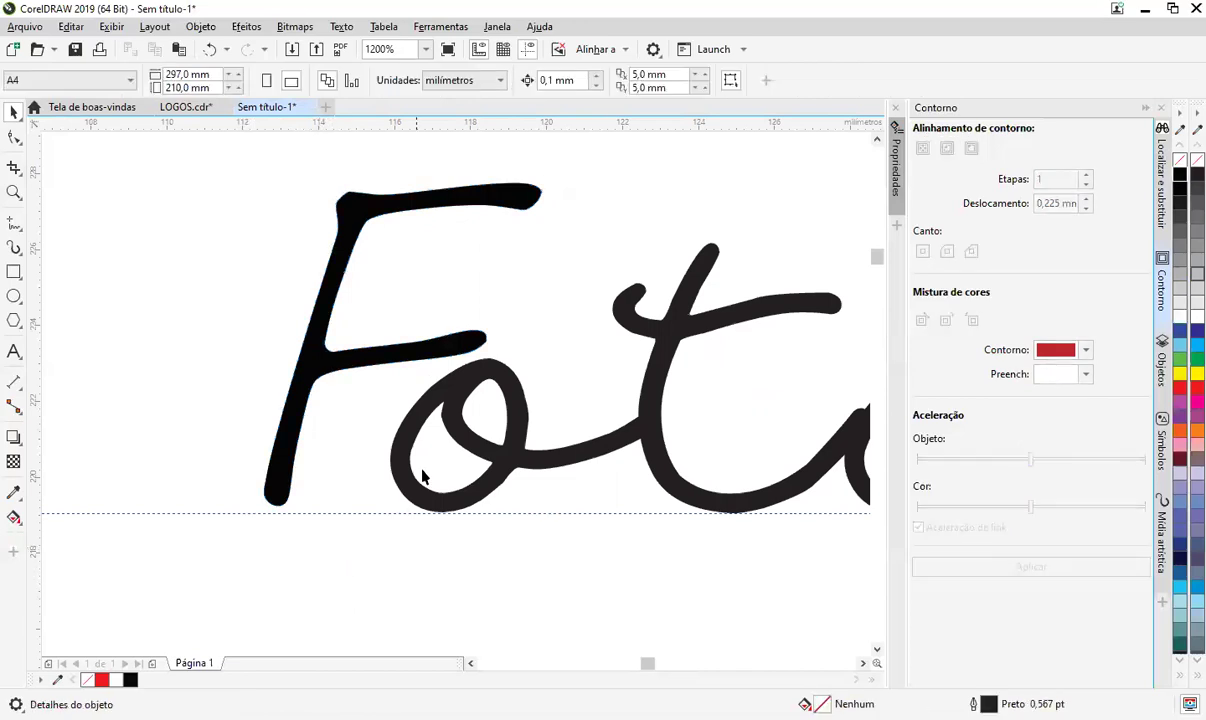
pyautogui.scroll(-1, 424, 470)
pyautogui.moveTo(603, 488); pyautogui.dragTo(423, 488)
pyautogui.moveTo(686, 505); pyautogui.dragTo(150, 310)
pyautogui.rightClick(1180, 178)
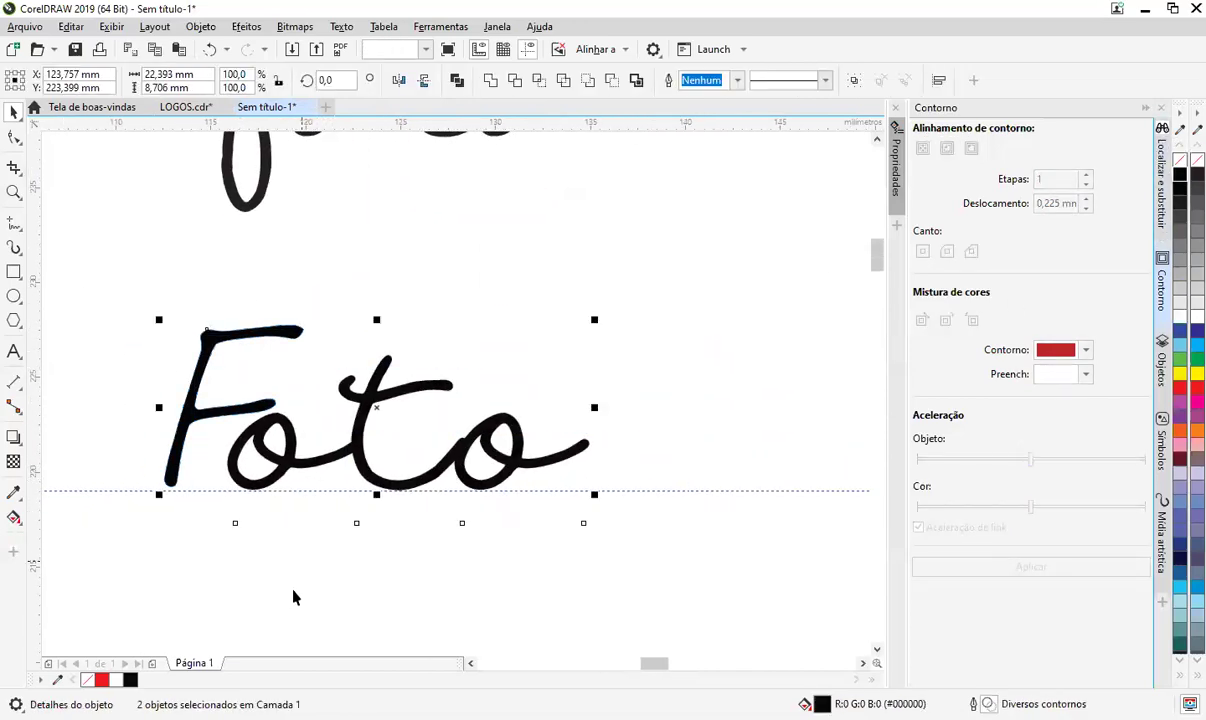
pyautogui.click(280, 564)
# - Skew the F slightly to the right so it slants more like the script letters
pyautogui.hscroll(-2, 205, 498)
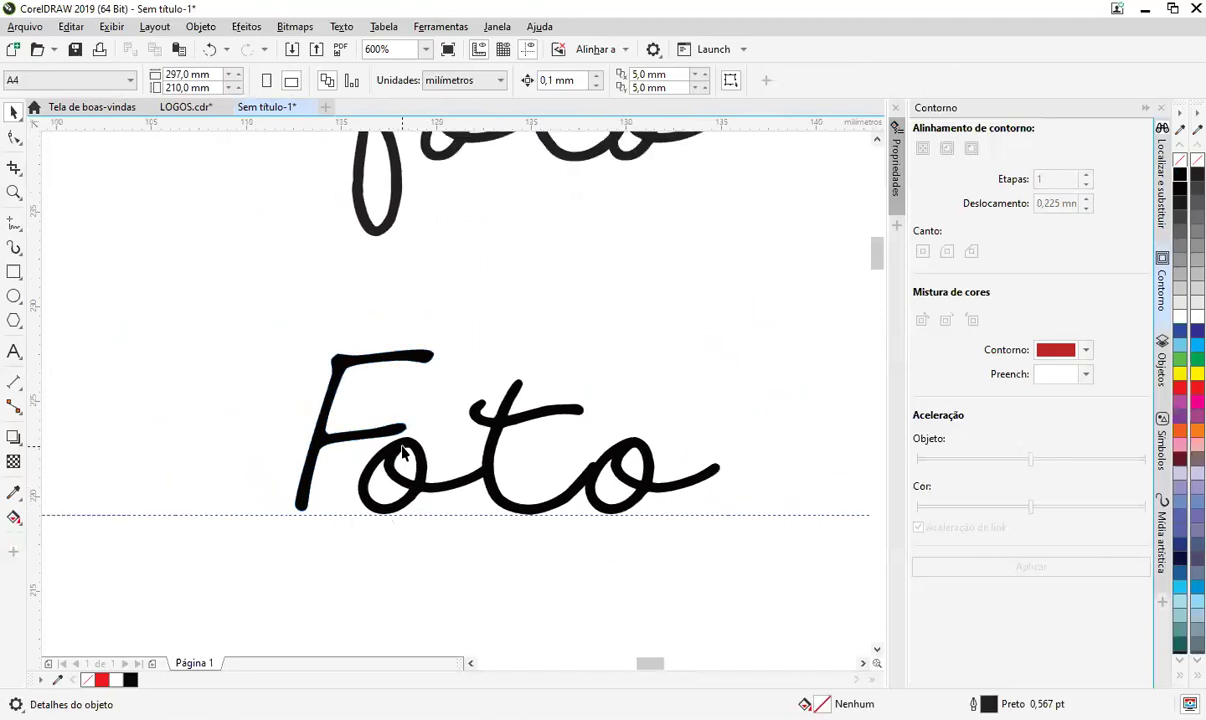
pyautogui.scroll(1, 403, 452)
pyautogui.click(314, 424)
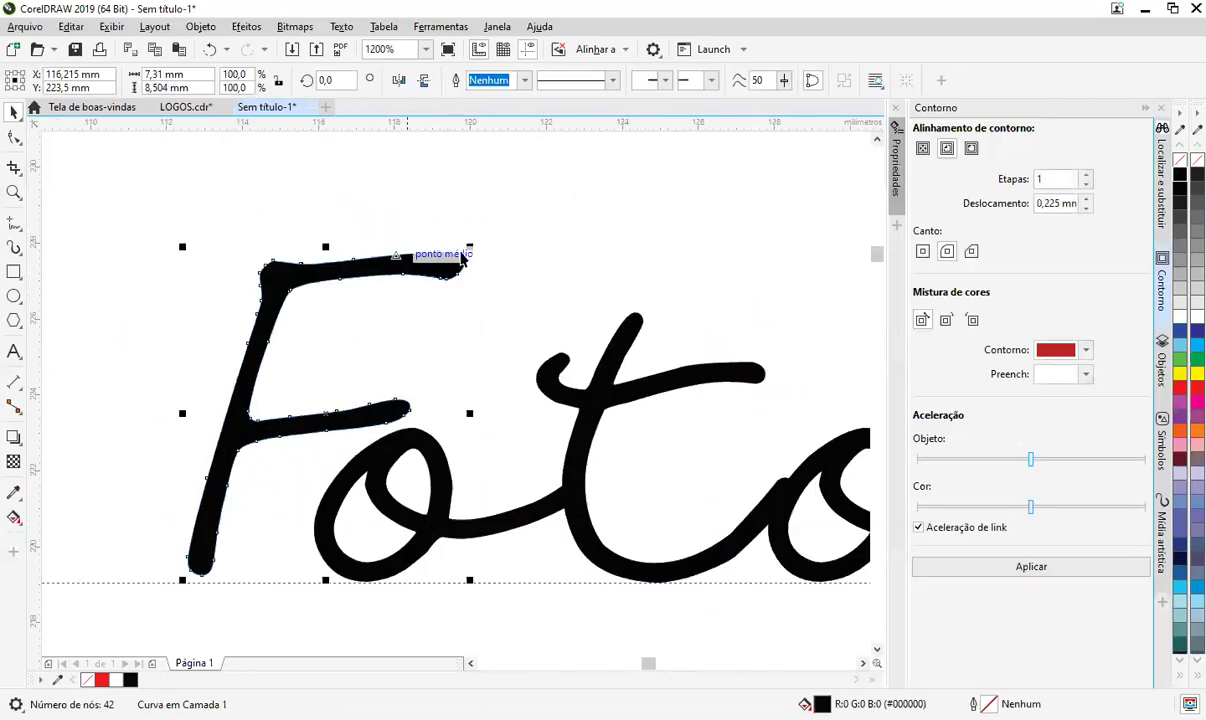
pyautogui.moveTo(327, 250); pyautogui.dragTo(355, 248)
# - Shorten the F's middle bar by moving its end nodes inward with the Shape tool
pyautogui.press('F10')
pyautogui.moveTo(428, 375); pyautogui.dragTo(309, 438)
pyautogui.click(347, 444)
pyautogui.scroll(-1, 417, 546)
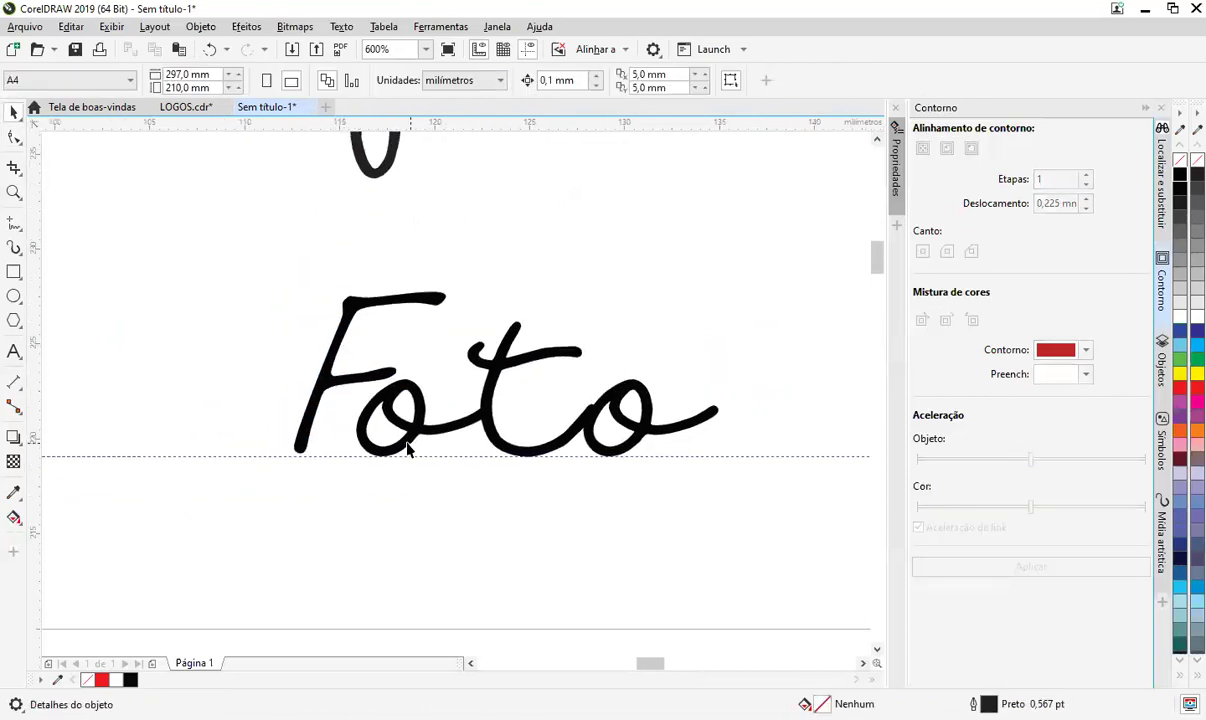
# - Extend the foot of the F's stem down to the baseline guideline by moving its bottom nodes
pyautogui.scroll(1, 318, 458)
pyautogui.click(277, 440)
pyautogui.press('F10')
pyautogui.moveTo(339, 382); pyautogui.dragTo(211, 477)
pyautogui.scroll(1, 295, 416)
pyautogui.moveTo(305, 469); pyautogui.dragTo(312, 487)
pyautogui.scroll(-2, 417, 393)
pyautogui.press('space')
pyautogui.click(369, 345)
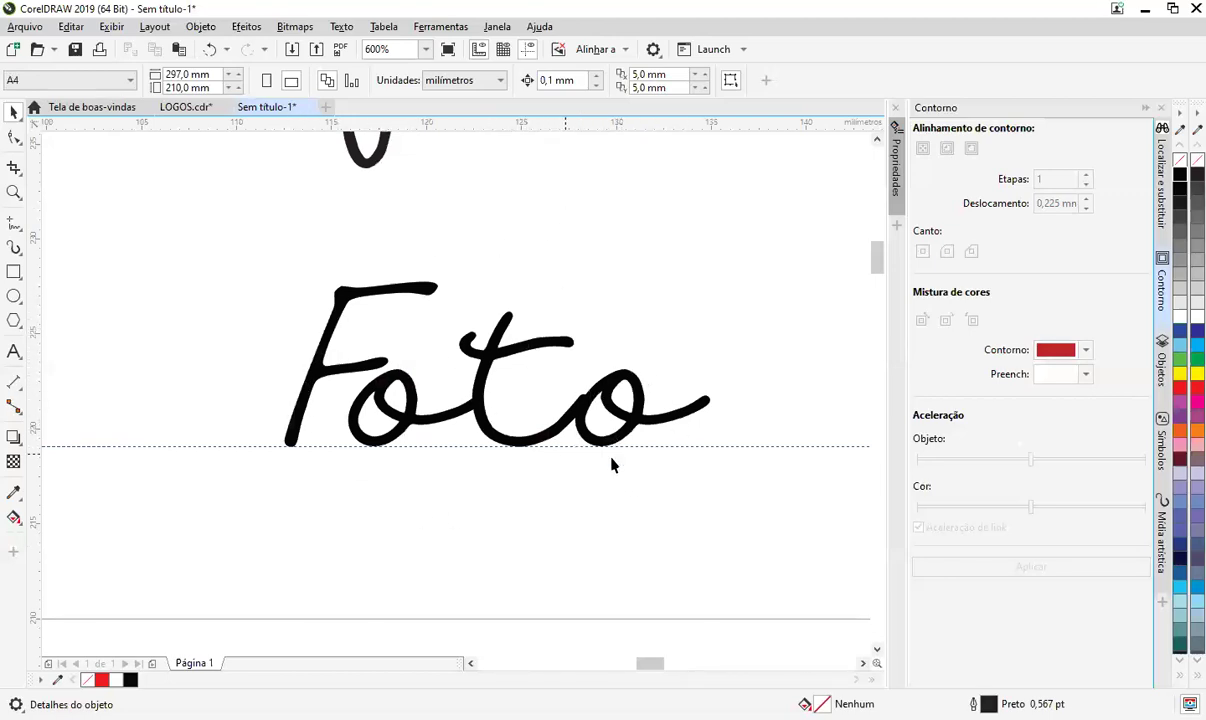
# - Select the F and the letters oto of the lower word and group them
pyautogui.moveTo(458, 304); pyautogui.dragTo(518, 354)
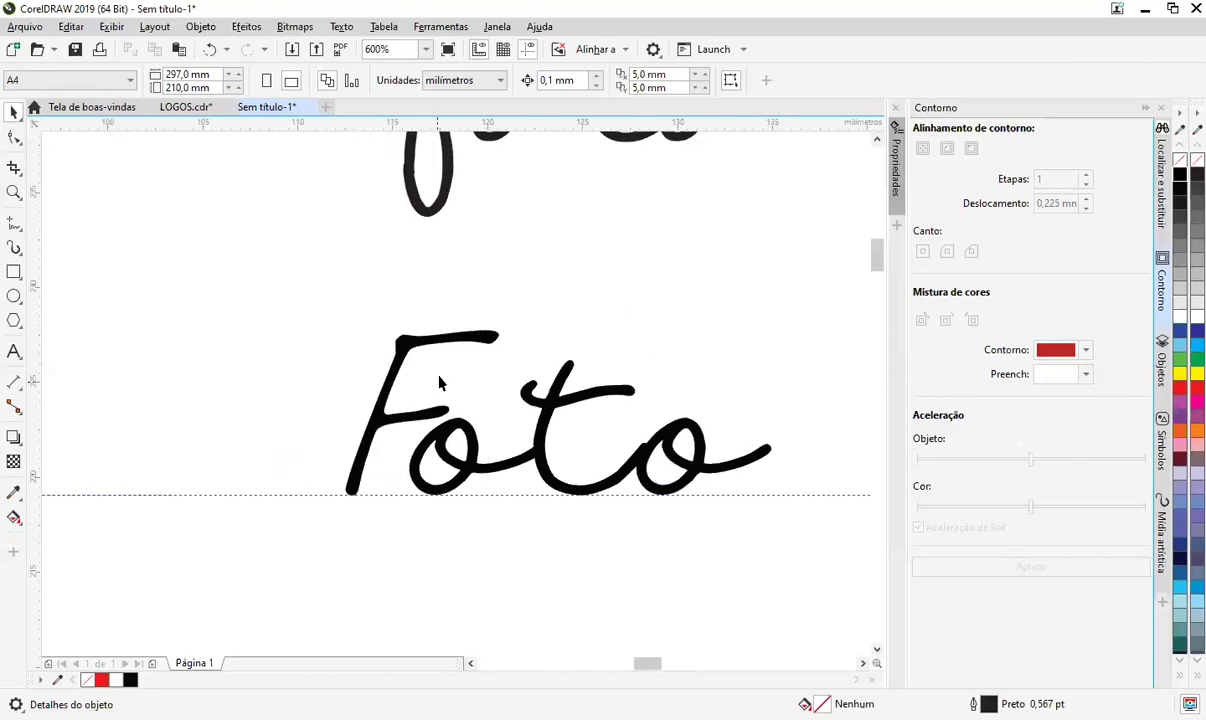
pyautogui.click(440, 340)
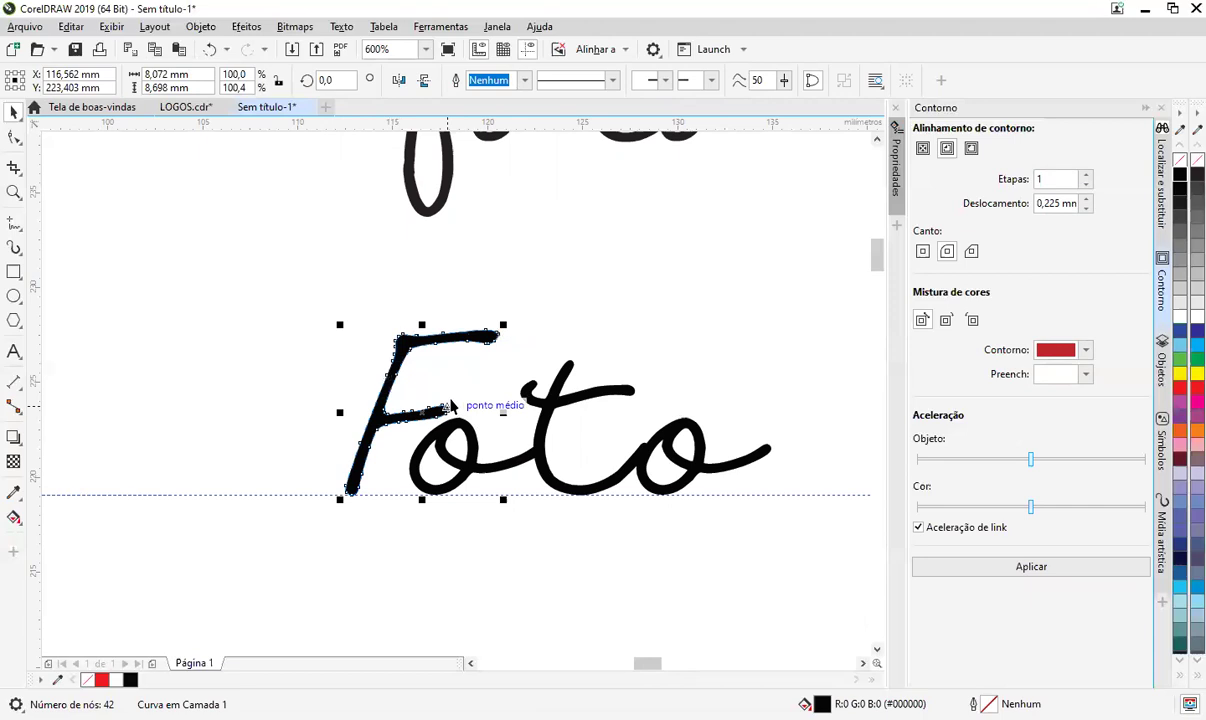
pyautogui.click(557, 540)
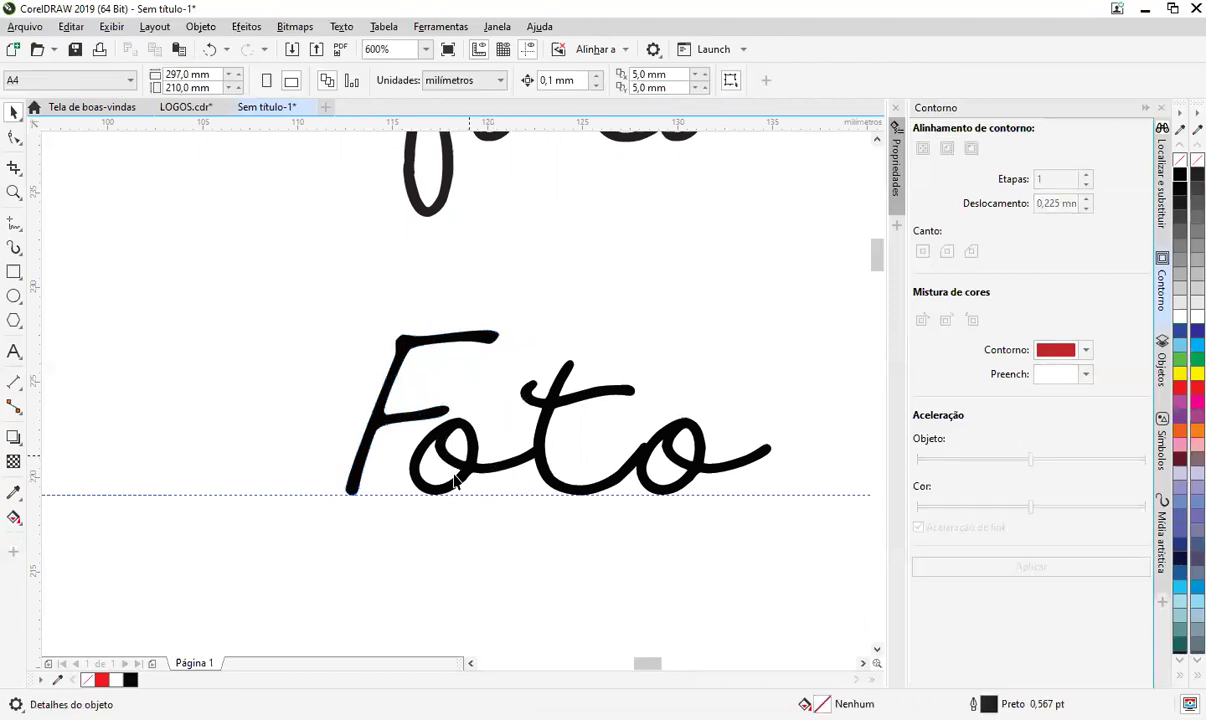
pyautogui.scroll(-1, 589, 322)
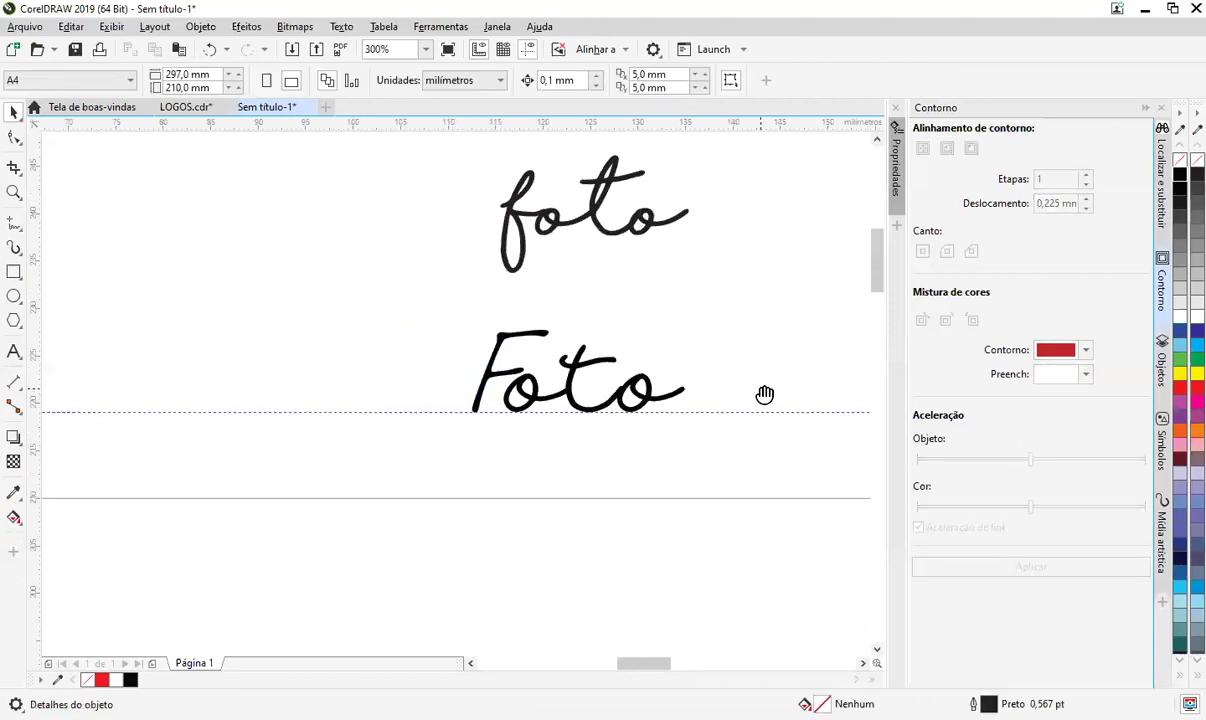
pyautogui.moveTo(764, 393); pyautogui.dragTo(738, 436)
pyautogui.moveTo(708, 326); pyautogui.dragTo(345, 495)
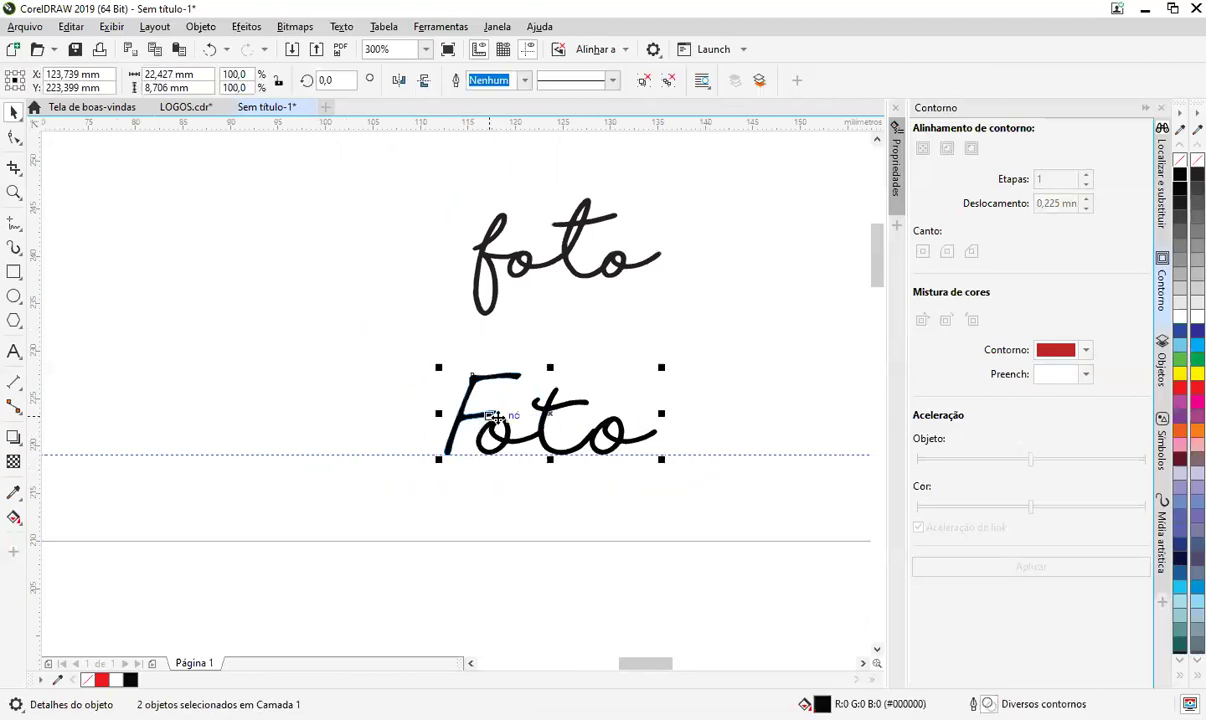
pyautogui.hotkey('ctrl', 'g')
# - Enlarge the grouped word Foto slightly and move it up, off the guideline and just below the word foto
pyautogui.moveTo(665, 364); pyautogui.dragTo(694, 350)
pyautogui.moveTo(552, 422); pyautogui.dragTo(514, 435)
pyautogui.click(422, 381)
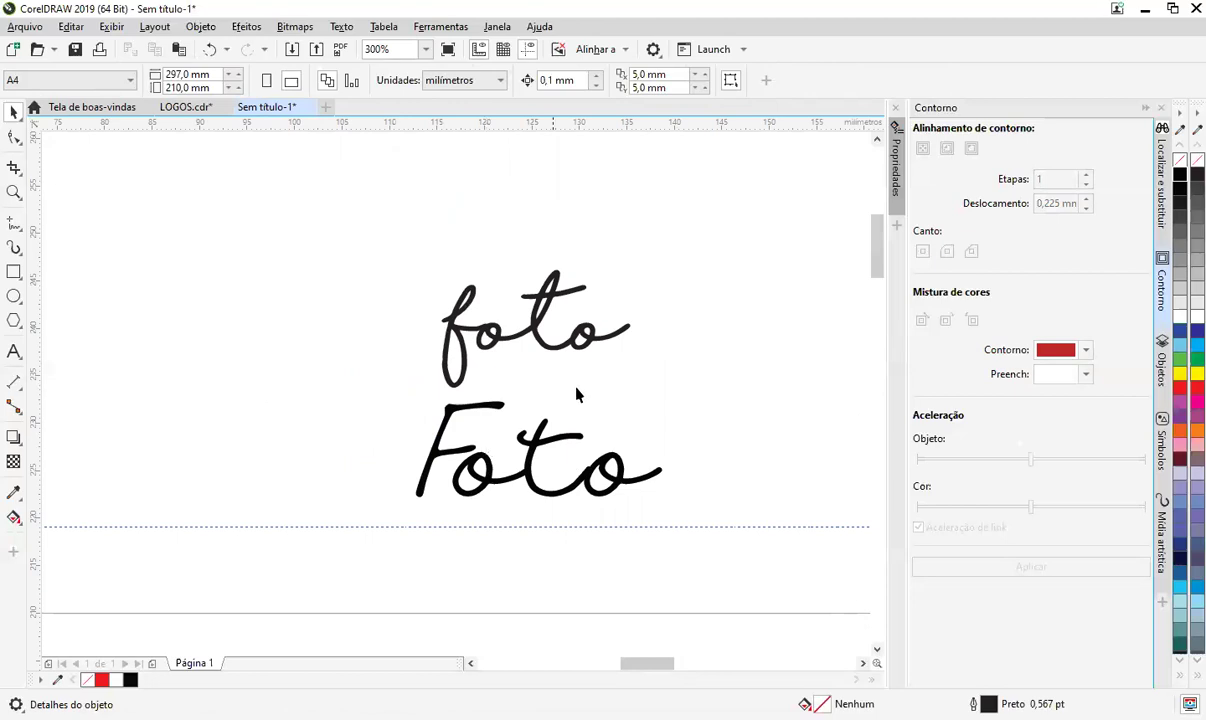
# - Move all letters of the lowercase word foto together up and to the right, away from the word Foto
pyautogui.moveTo(540, 358); pyautogui.dragTo(546, 336)
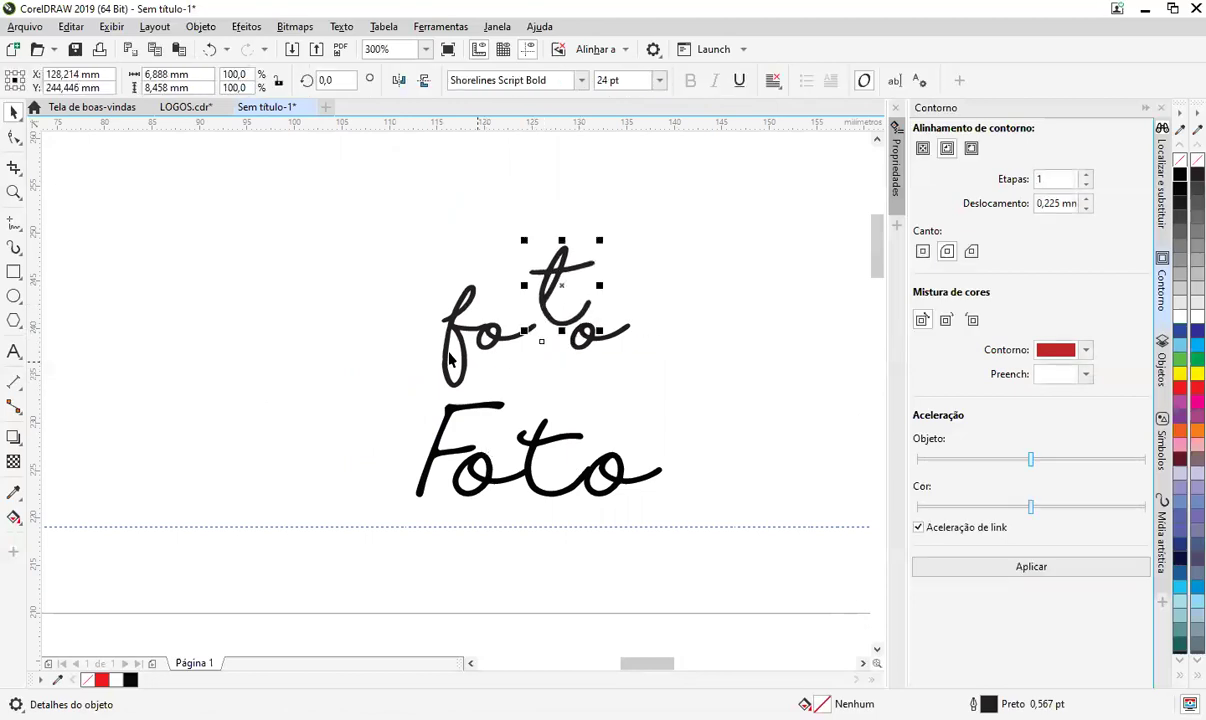
pyautogui.hotkey('ctrl', 'z')
pyautogui.moveTo(708, 178); pyautogui.dragTo(336, 392)
pyautogui.moveTo(509, 338); pyautogui.dragTo(542, 268)
pyautogui.click(632, 373)
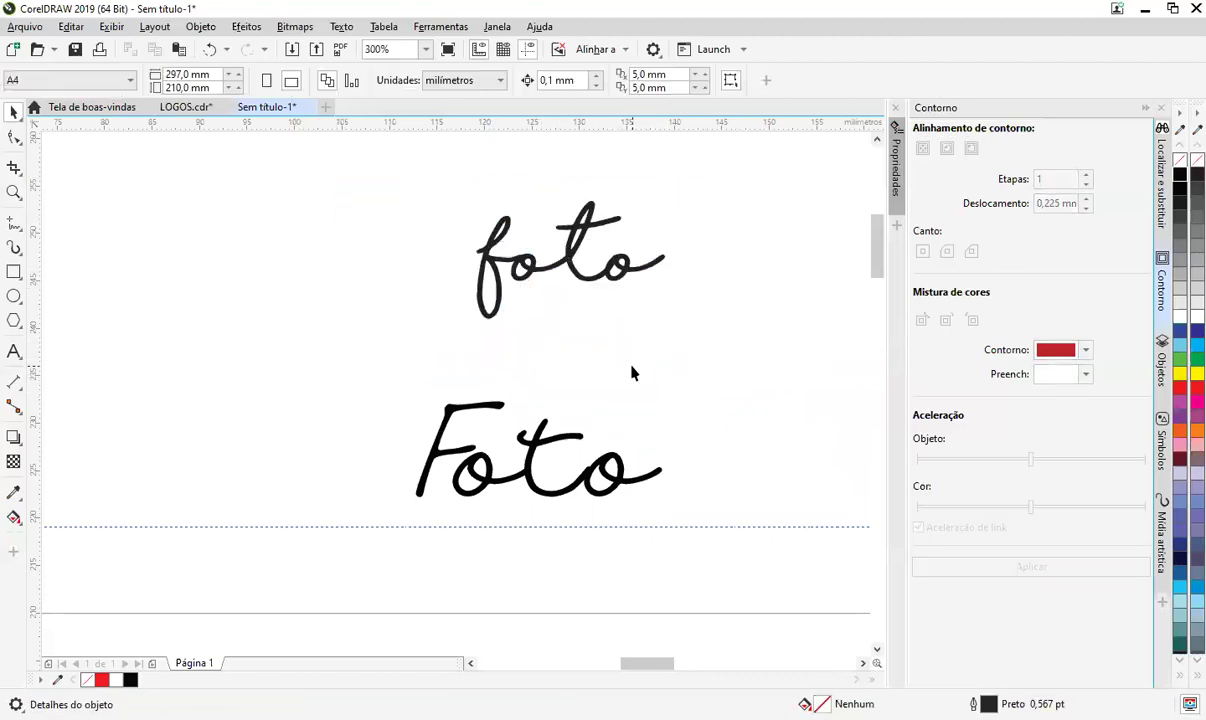
# - Enlarge the initial f of the upper word foto to about 43 pt and place it against the o
pyautogui.moveTo(525, 417); pyautogui.dragTo(471, 269)
pyautogui.moveTo(443, 460); pyautogui.dragTo(590, 522)
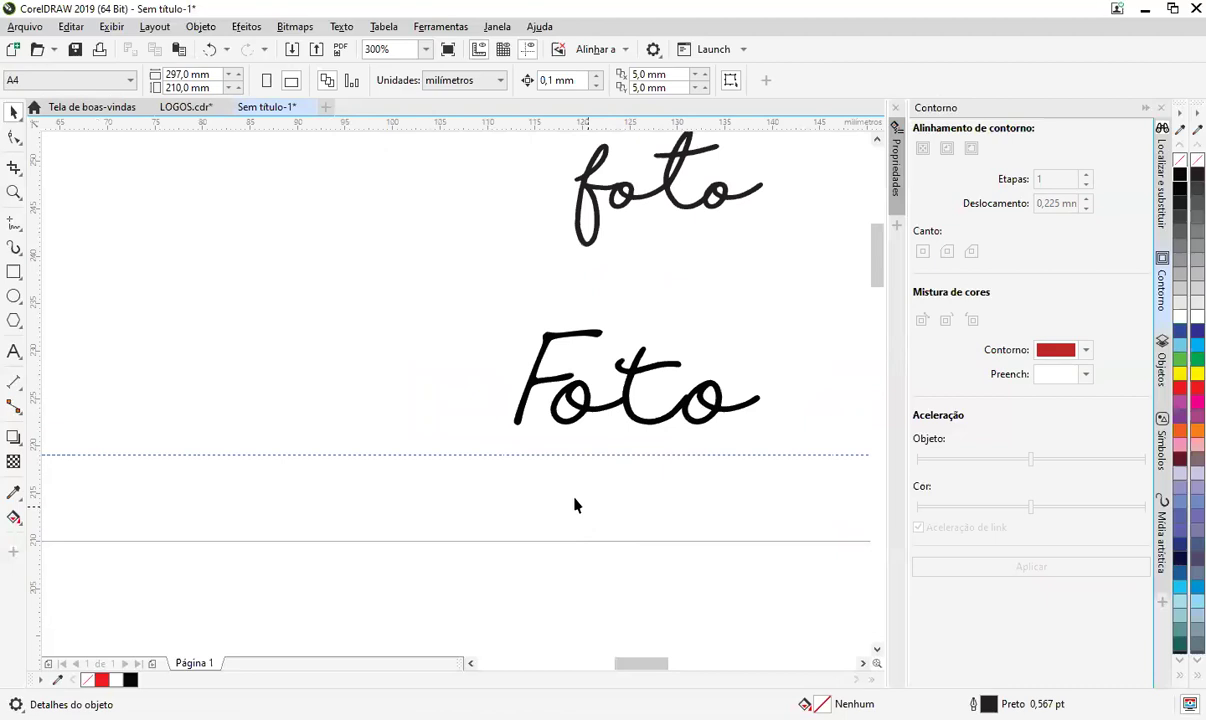
pyautogui.moveTo(672, 306); pyautogui.dragTo(592, 398)
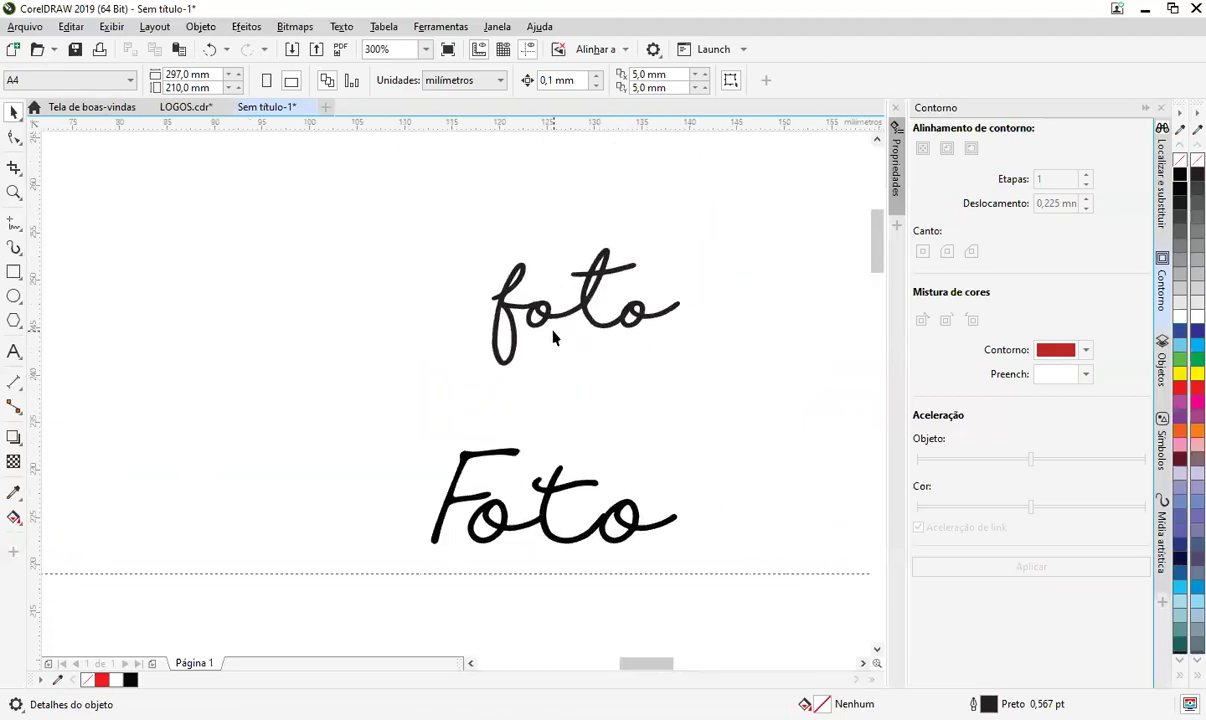
pyautogui.click(542, 271)
pyautogui.moveTo(544, 256); pyautogui.dragTo(611, 211)
pyautogui.moveTo(511, 295); pyautogui.dragTo(512, 289)
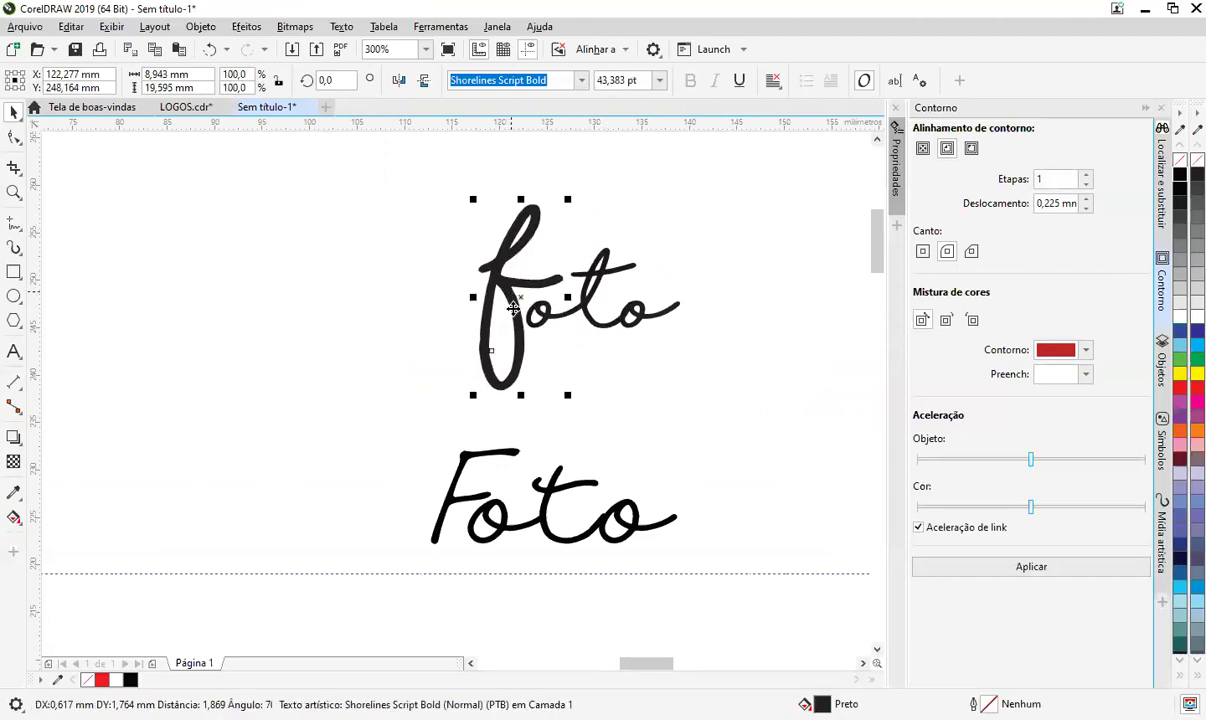
pyautogui.click(530, 340)
pyautogui.click(517, 325)
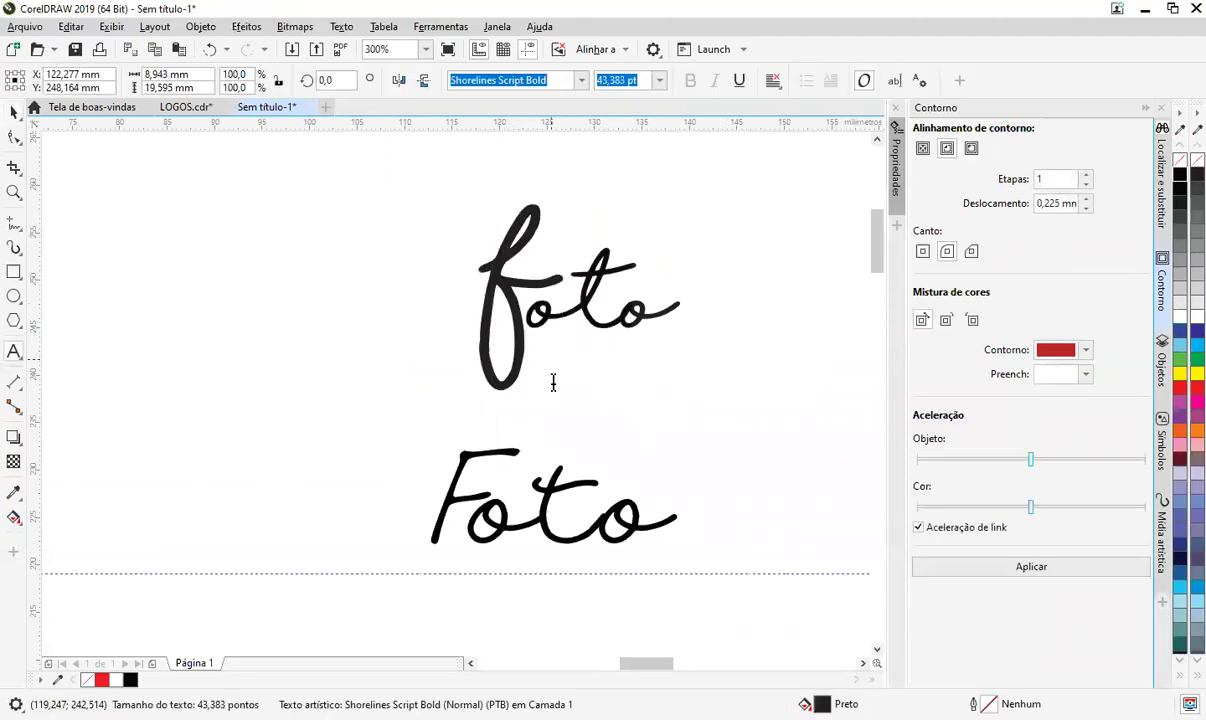
# - Convert the enlarged f to curves and scale it down about its centre to 63,7 %
pyautogui.hotkey('ctrl', 'q')
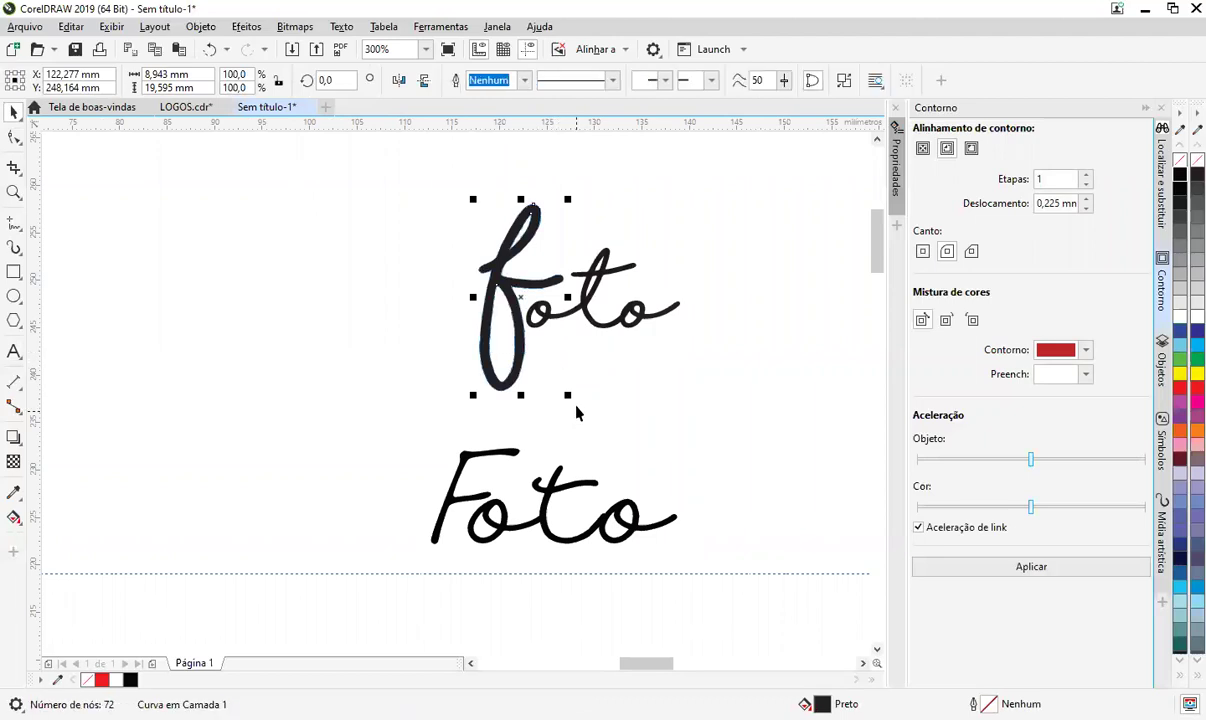
pyautogui.moveTo(568, 395); pyautogui.dragTo(527, 328)
pyautogui.click(527, 328)
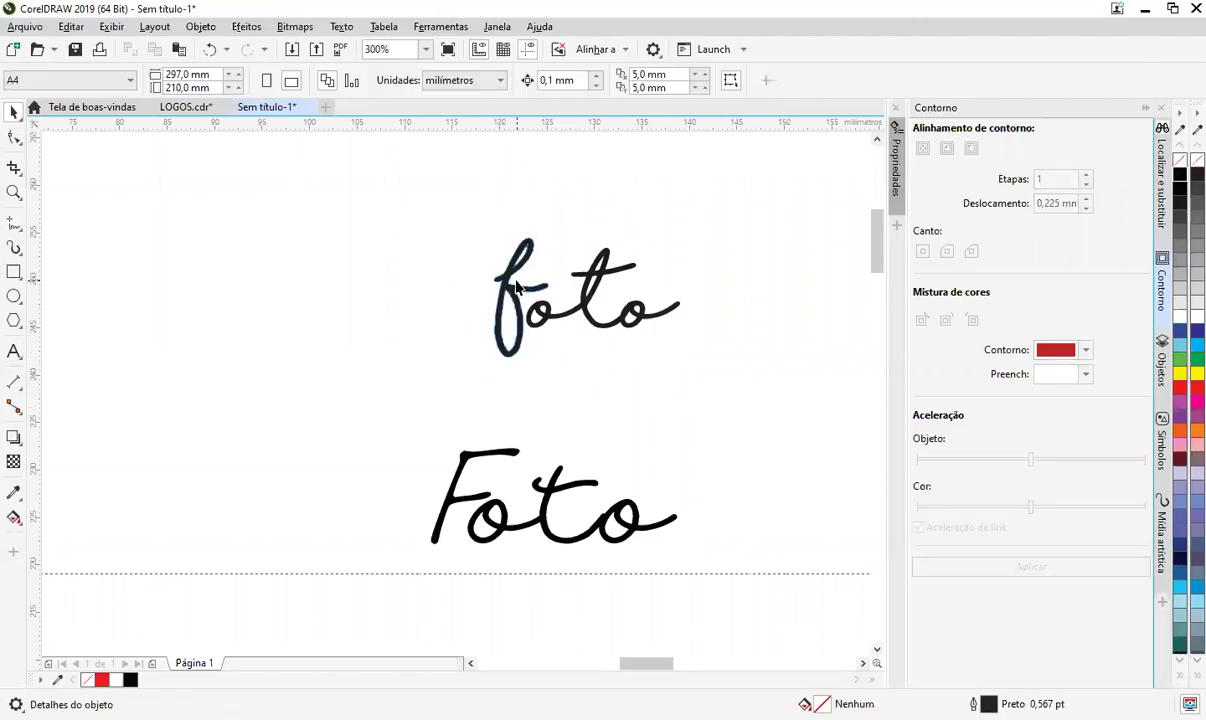
pyautogui.scroll(2, 510, 284)
pyautogui.click(514, 304)
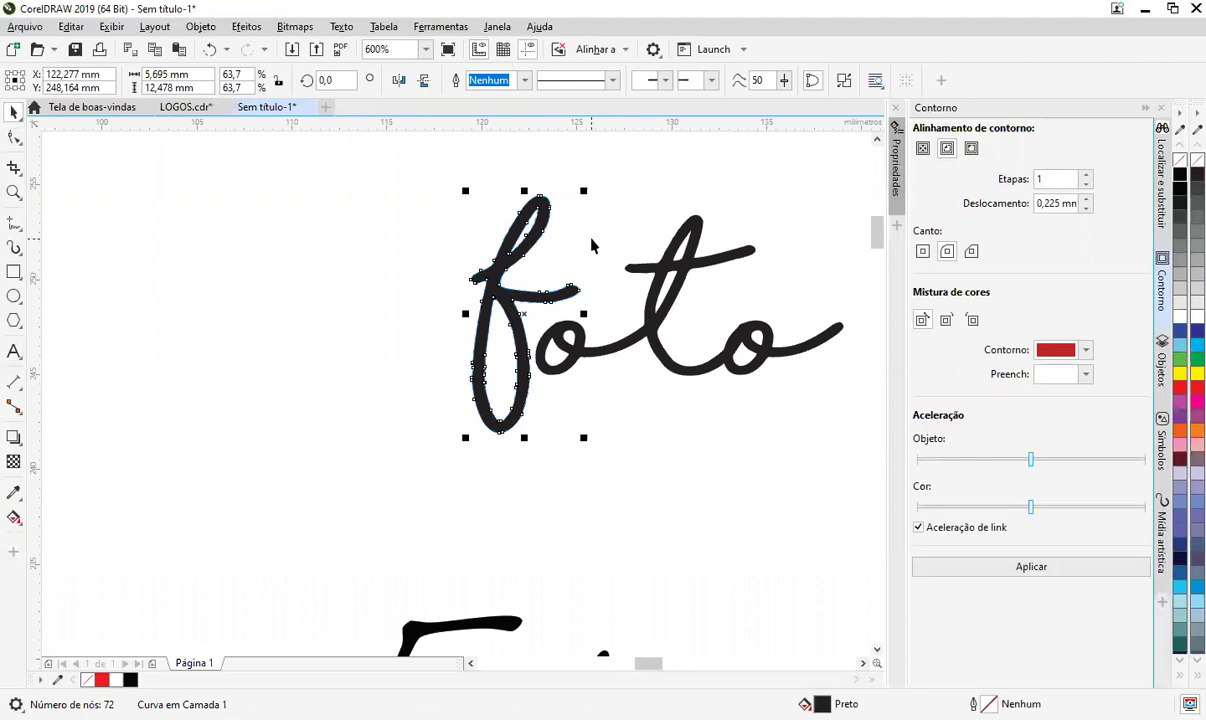
pyautogui.moveTo(583, 252); pyautogui.dragTo(555, 330)
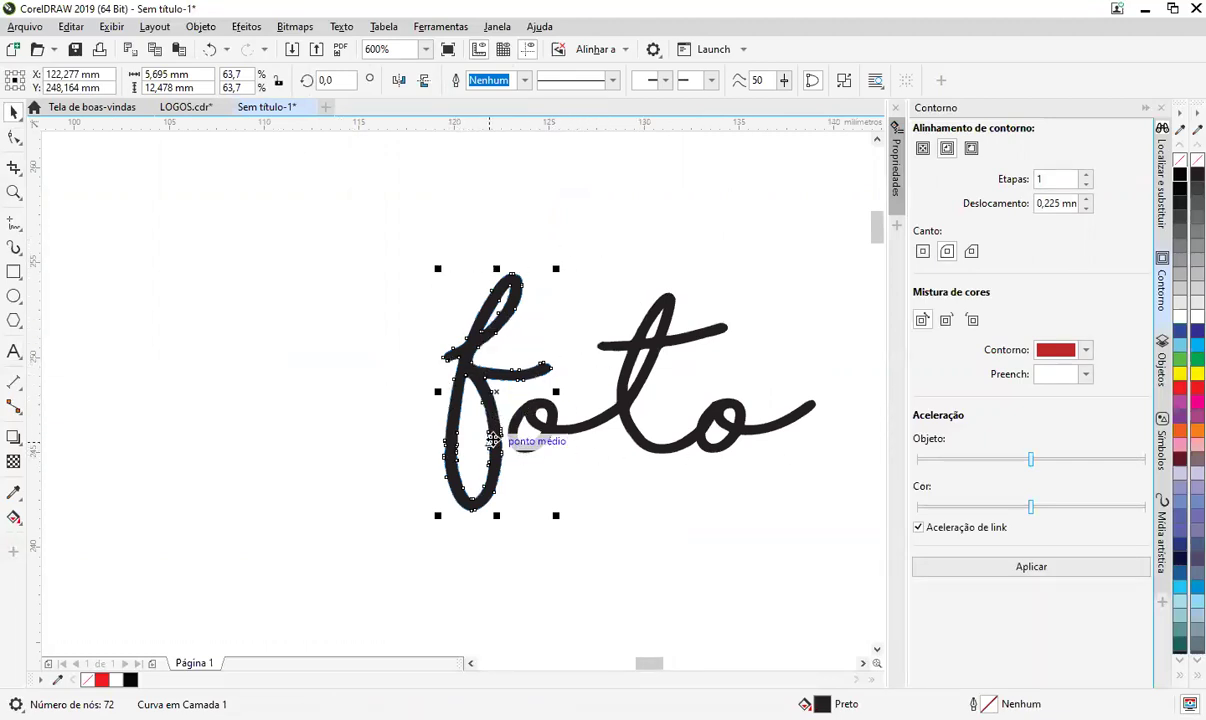
# - Undo the scaling and curve conversion of the f, and set its font size to 24 pt
pyautogui.hotkey('ctrl', 'z')
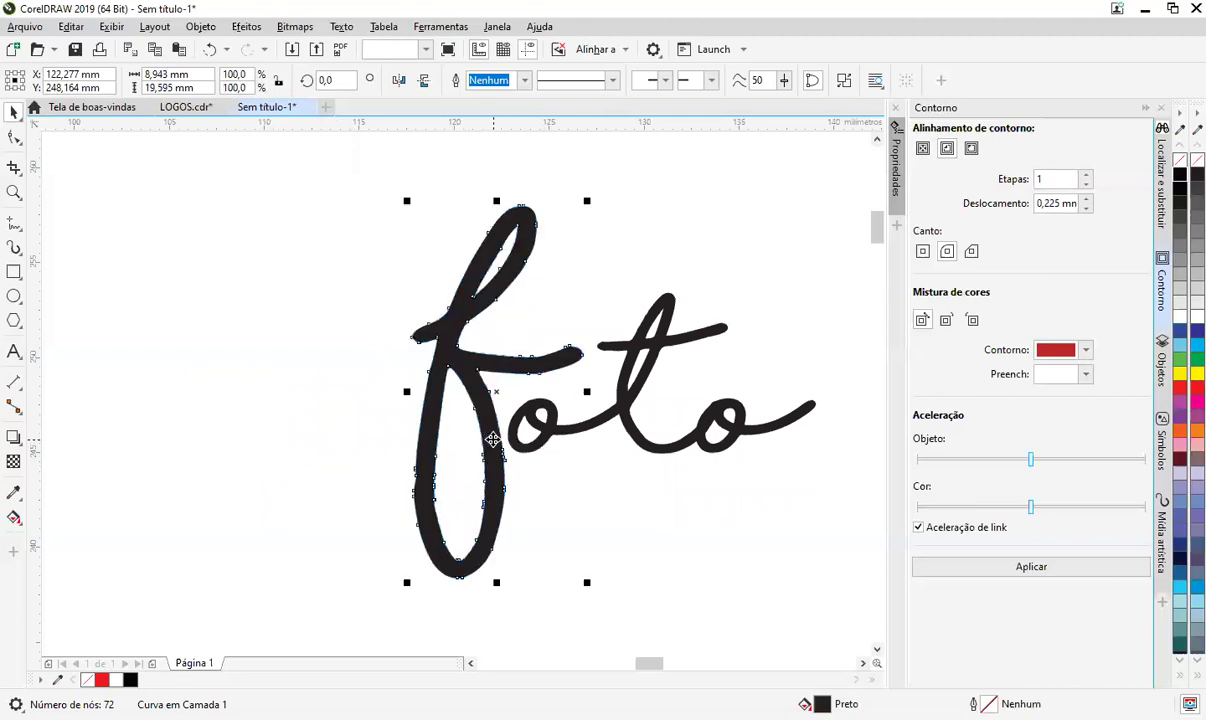
pyautogui.hotkey('ctrl', 'z')
pyautogui.write('24')
pyautogui.press('Return')
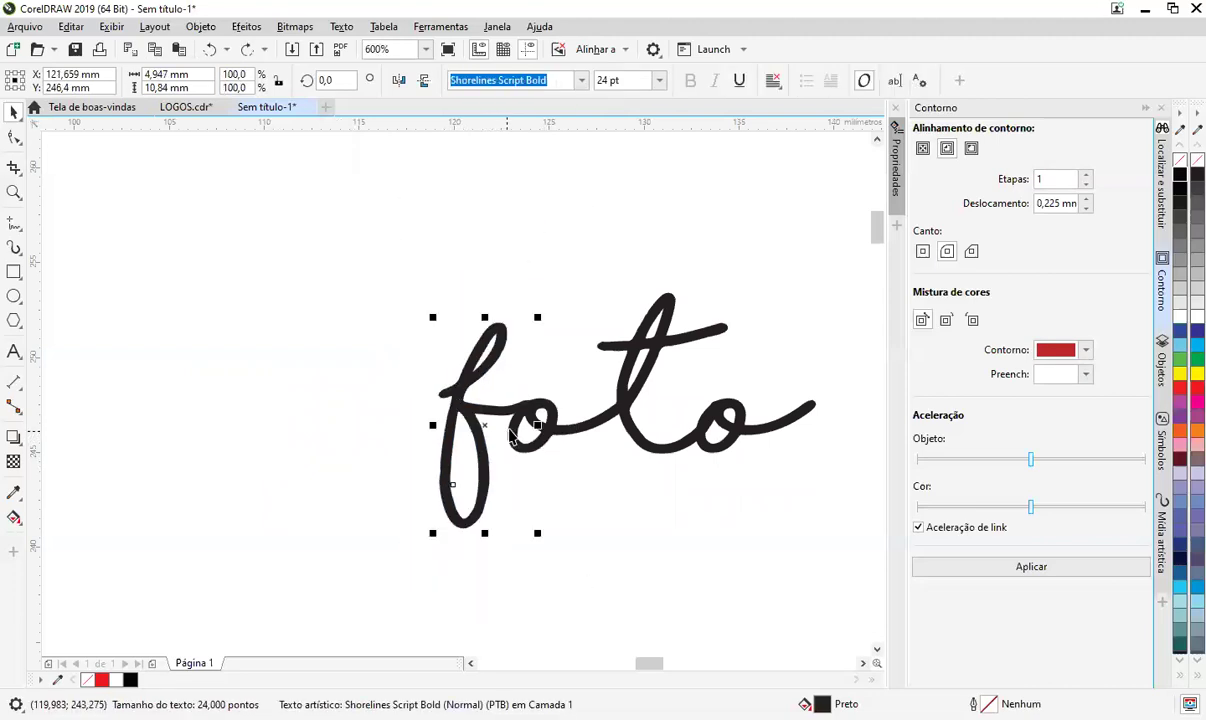
# - Move the 24 pt f of the upper word slightly upward, with its centre at about Y 247,8 mm
pyautogui.click(608, 530)
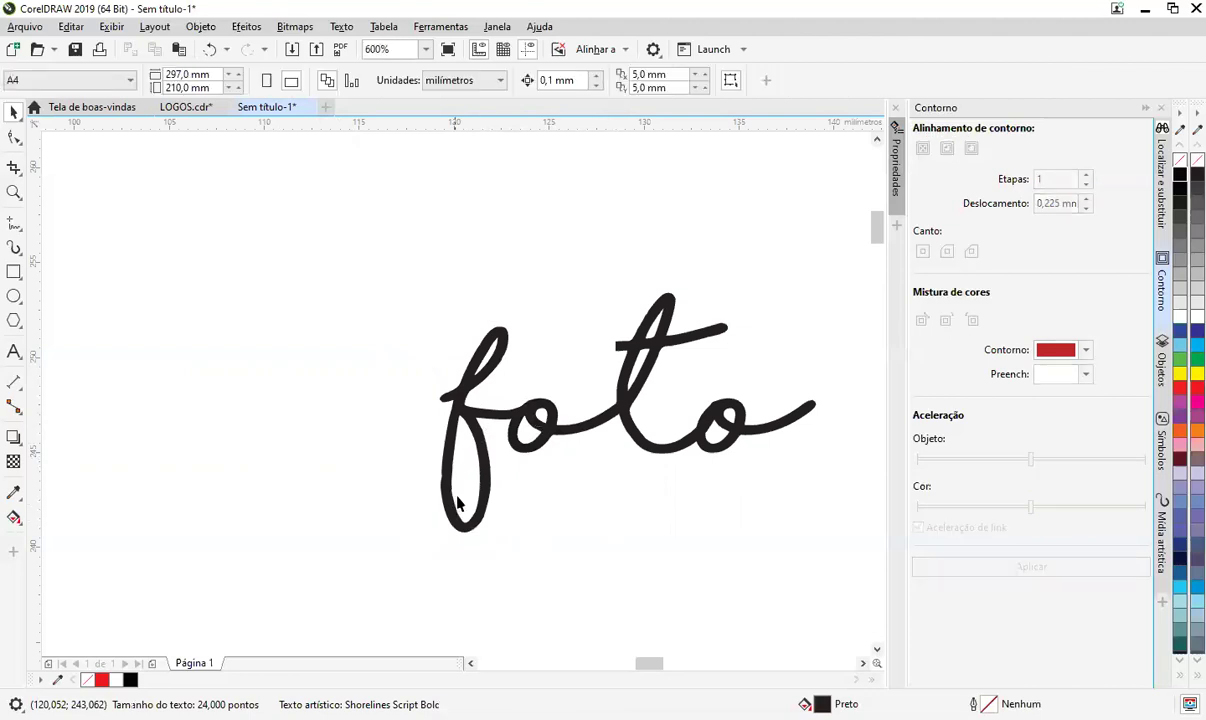
pyautogui.moveTo(485, 499); pyautogui.dragTo(487, 468)
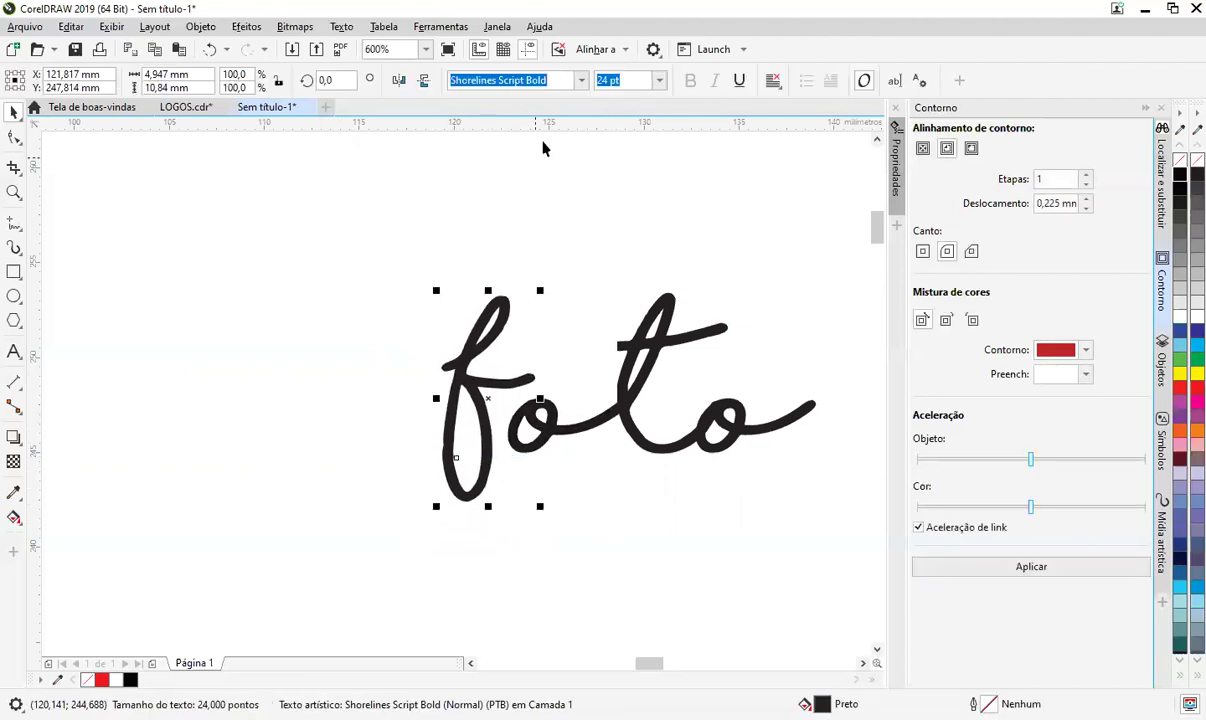
# - Raise the f of the upper word foto onto the other letters' baseline and change its font to SimSun
pyautogui.moveTo(505, 372); pyautogui.dragTo(516, 326)
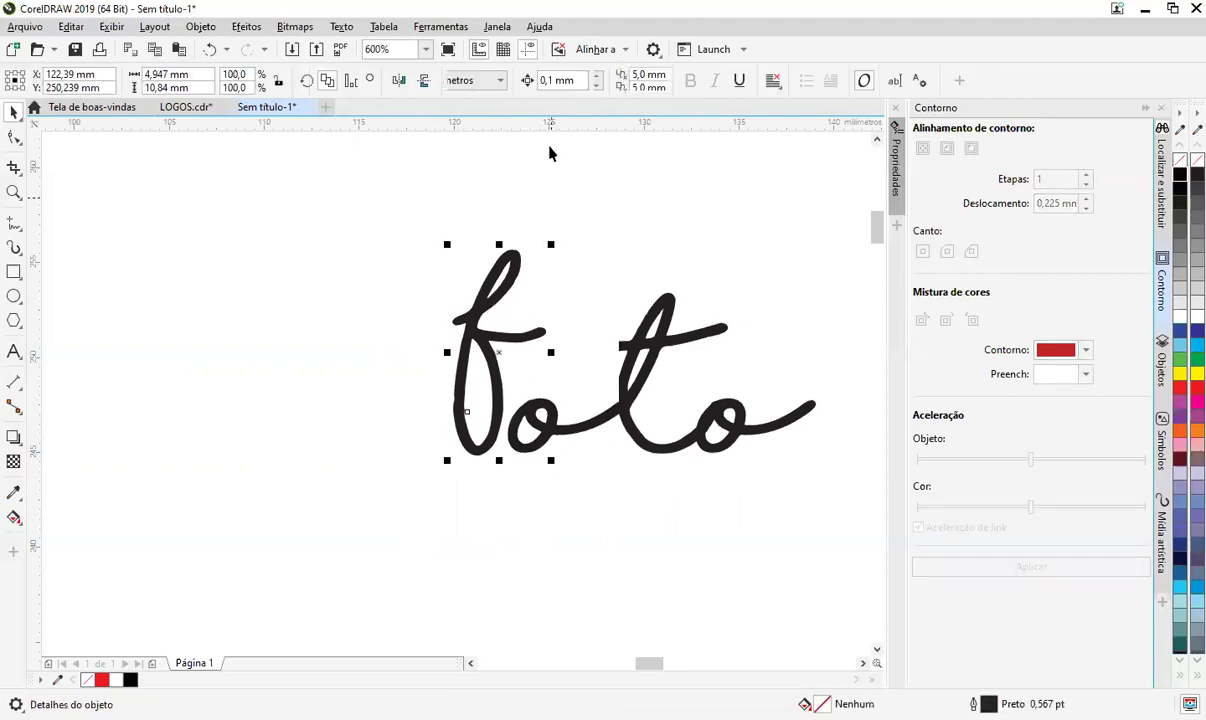
pyautogui.click(581, 82)
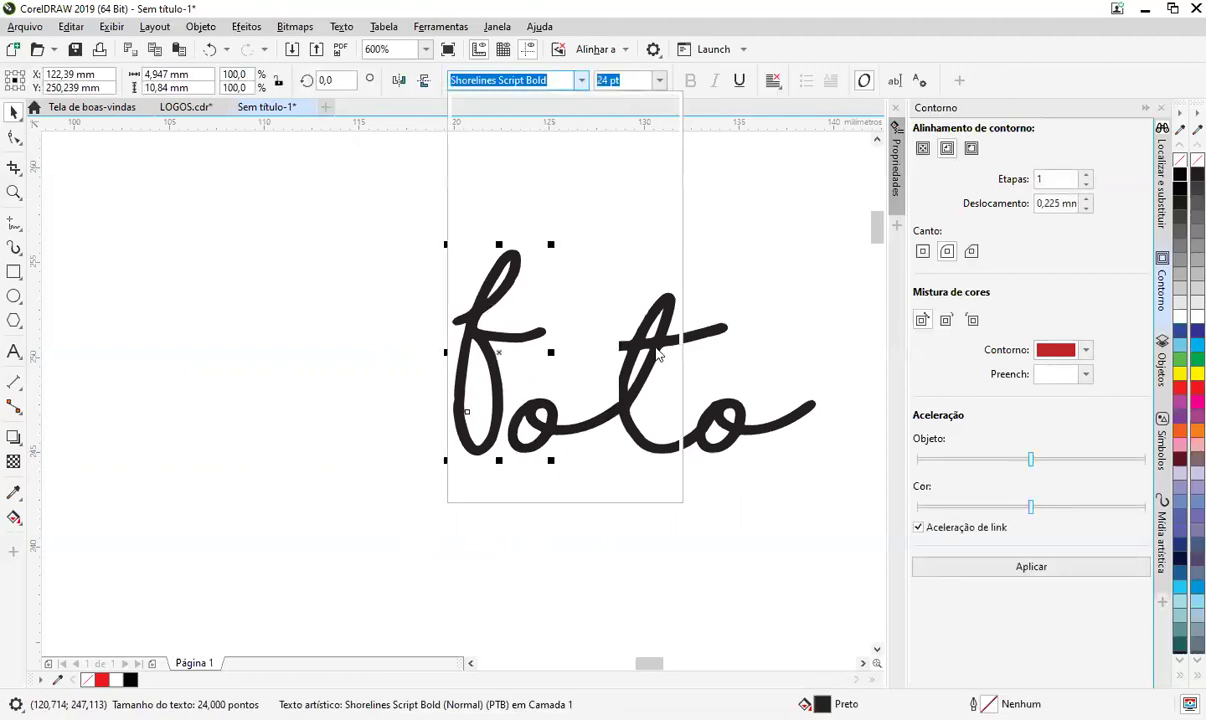
pyautogui.click(880, 305)
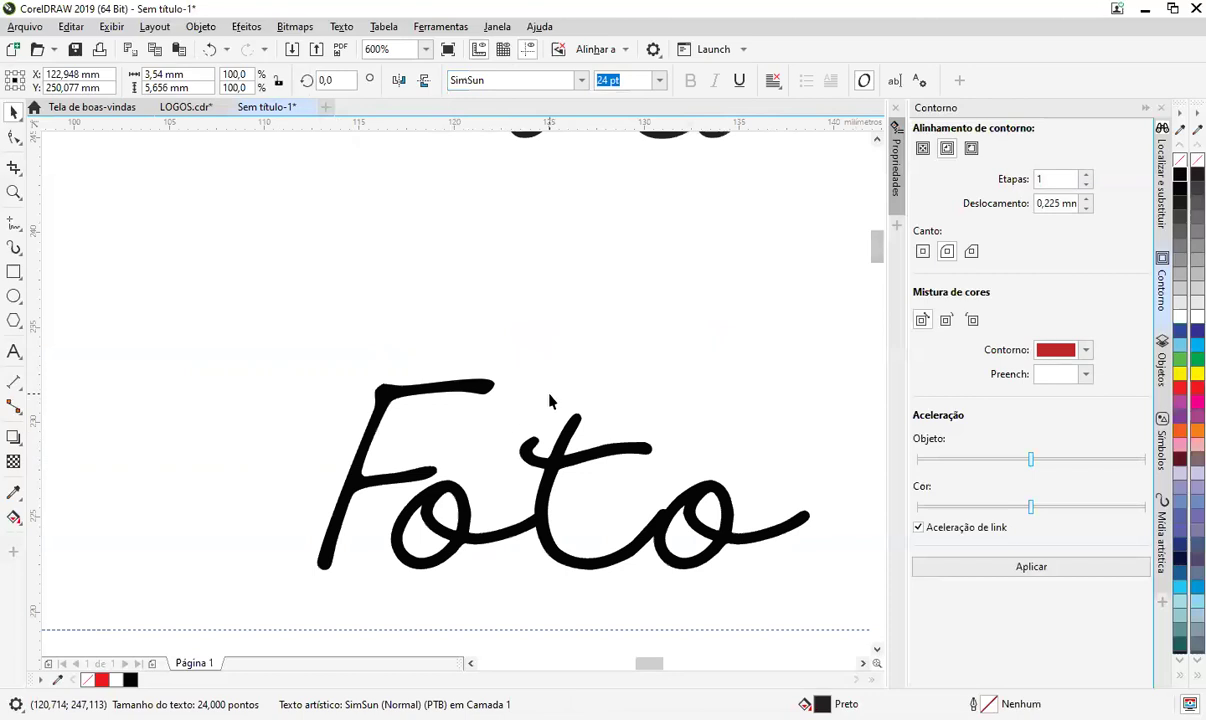
# - Enlarge the SimSun f to about 35,8 pt and place it against the first o of the upper word foto
pyautogui.scroll(-2, 587, 360)
pyautogui.doubleClick(576, 278)
pyautogui.scroll(1, 586, 278)
pyautogui.hotkey('ctrl', 'space')
pyautogui.moveTo(538, 320)
pyautogui.mouseDown()
pyautogui.moveTo(510, 346)
pyautogui.moveTo(522, 308)
pyautogui.mouseUp()
pyautogui.scroll(2, 567, 300)
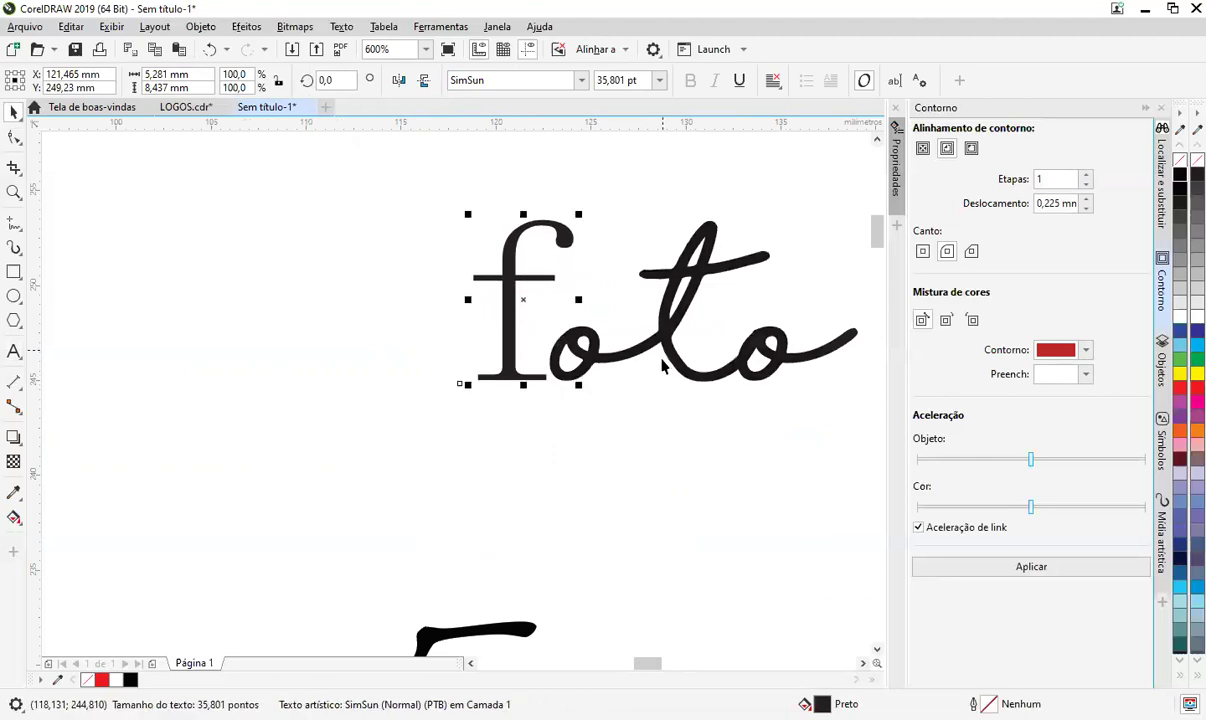
pyautogui.click(856, 409)
pyautogui.hscroll(3, 622, 380)
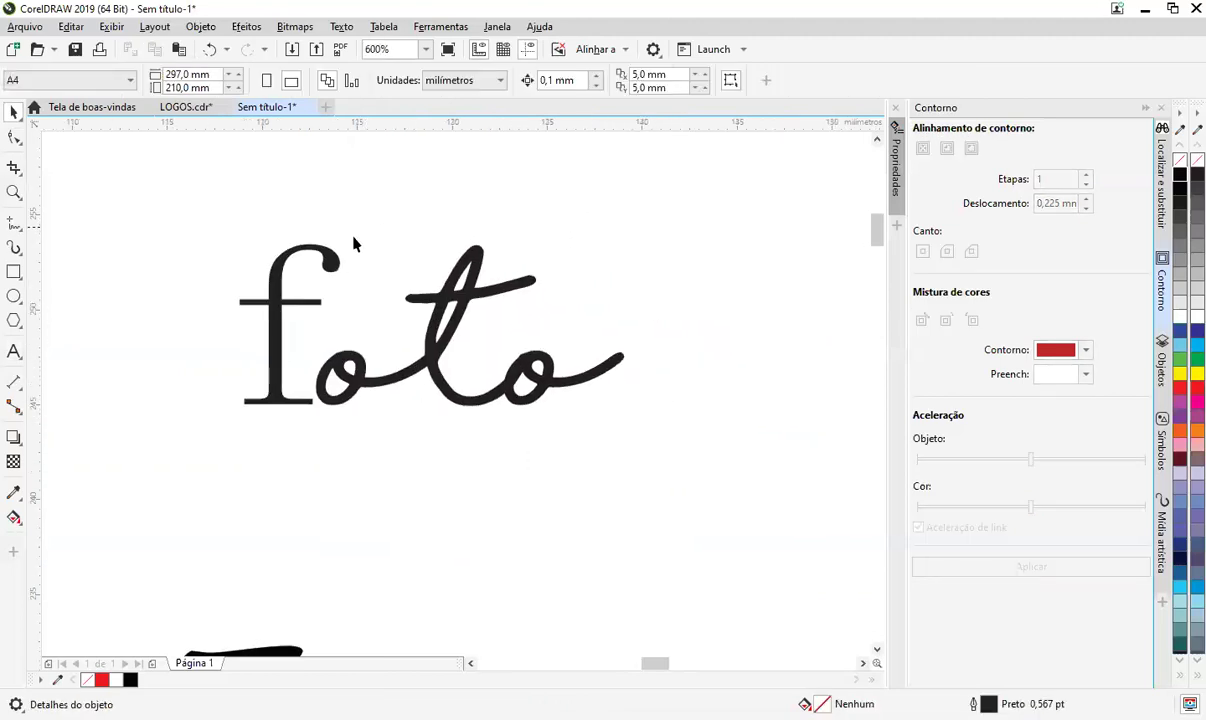
pyautogui.moveTo(715, 391); pyautogui.dragTo(748, 437)
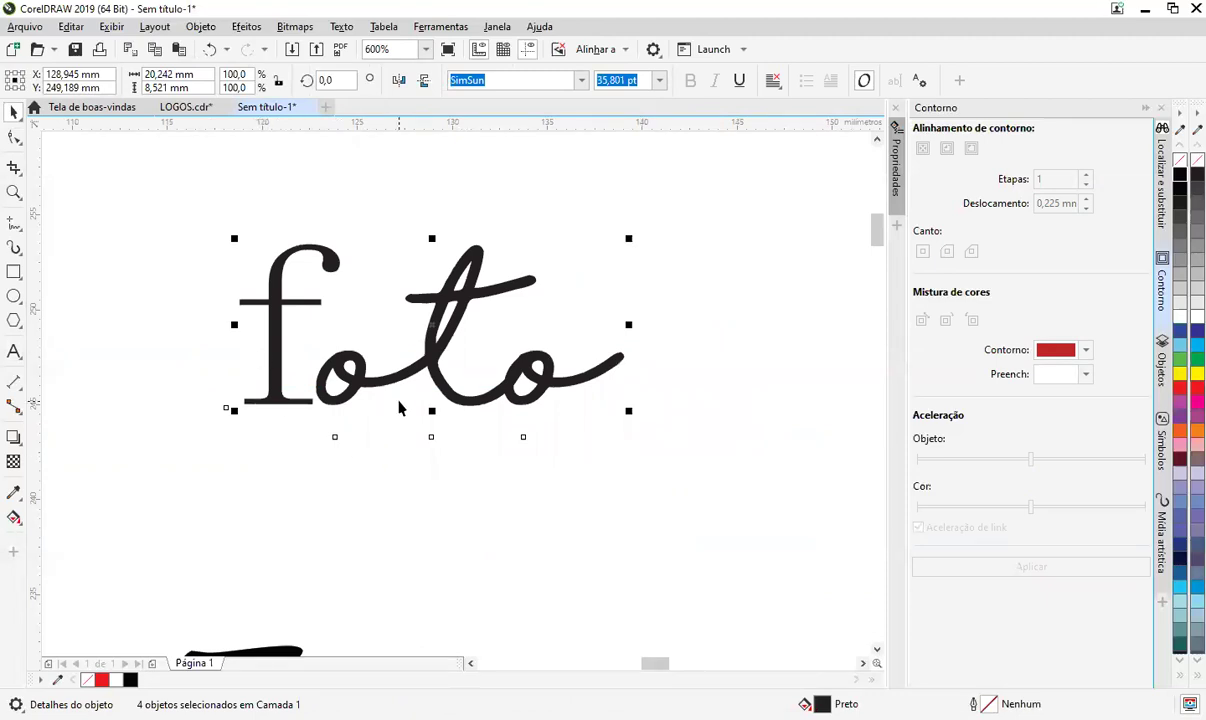
pyautogui.click(592, 437)
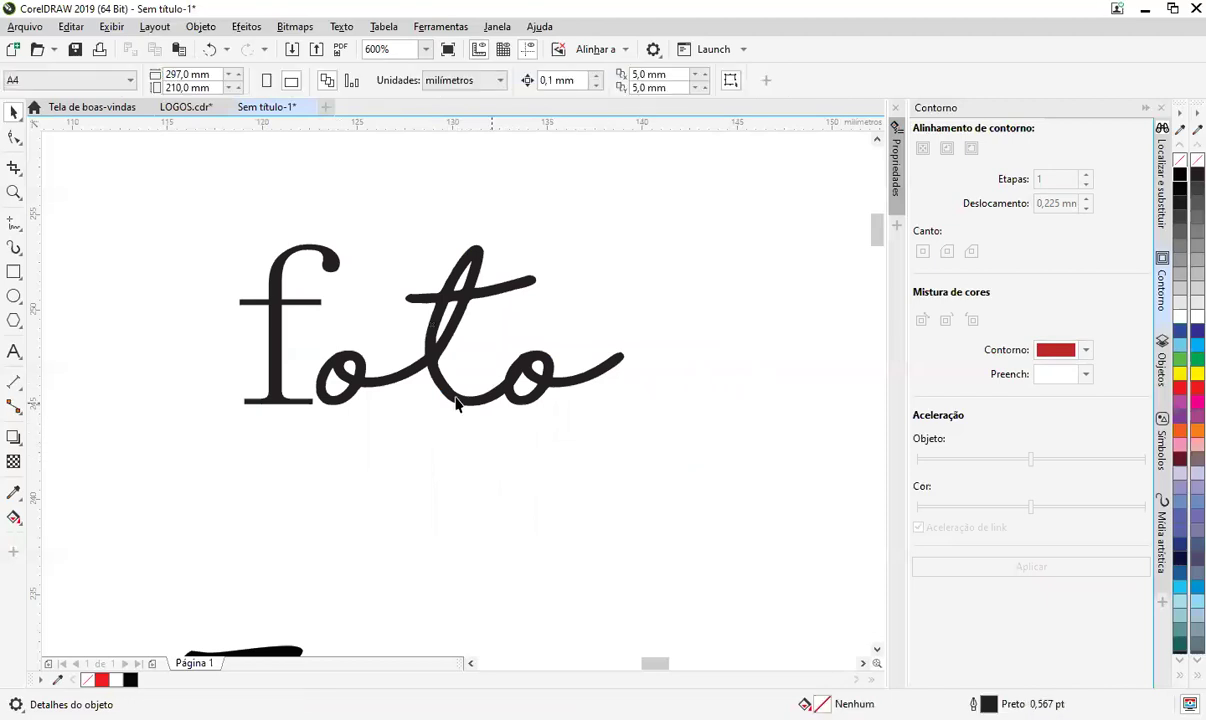
pyautogui.moveTo(460, 400); pyautogui.dragTo(688, 396)
pyautogui.moveTo(736, 290); pyautogui.dragTo(575, 368)
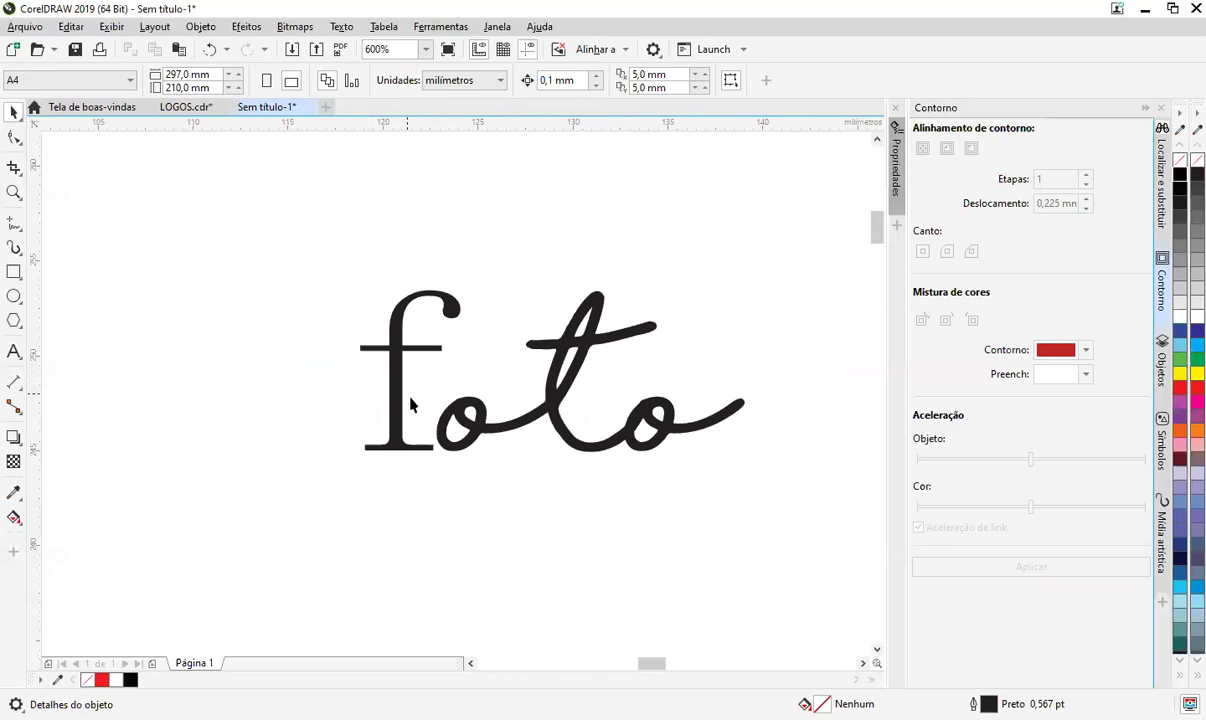
# - Delete the word Fotografia at the bottom edge of the page
pyautogui.scroll(-6, 573, 503)
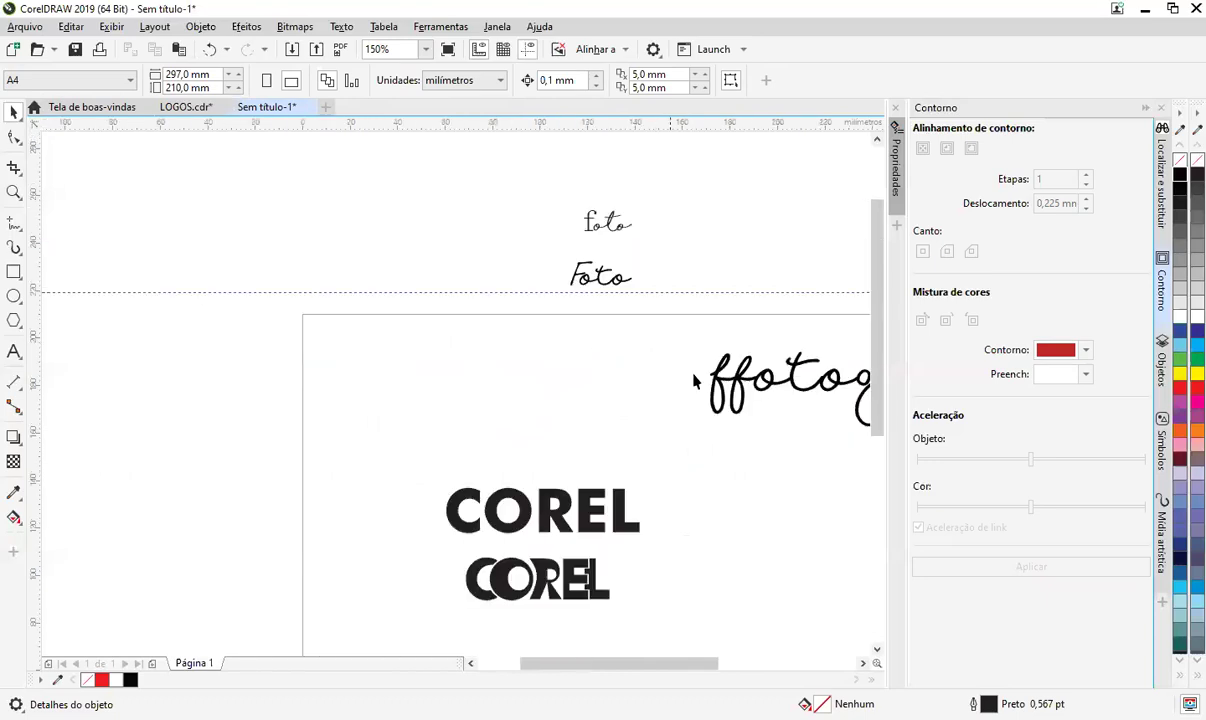
pyautogui.scroll(-3, 632, 430)
pyautogui.click(557, 443)
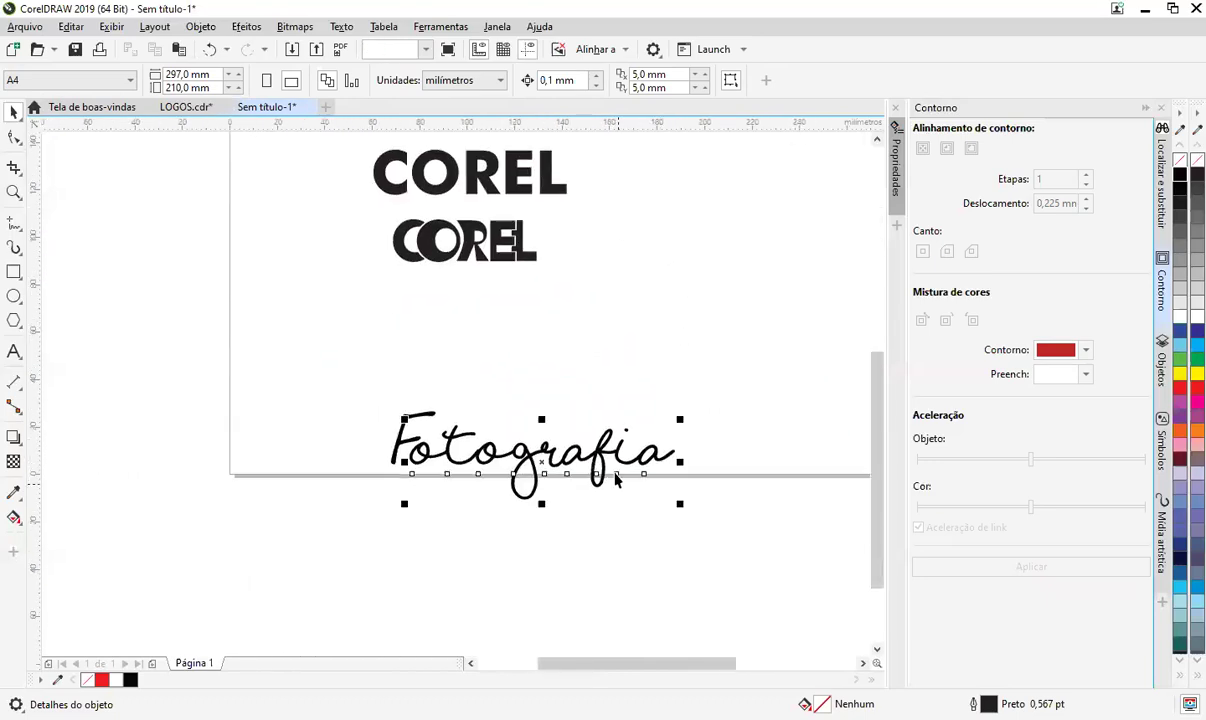
pyautogui.moveTo(545, 462); pyautogui.dragTo(522, 485)
pyautogui.hotkey('ctrl', 'z')
pyautogui.press('Delete')
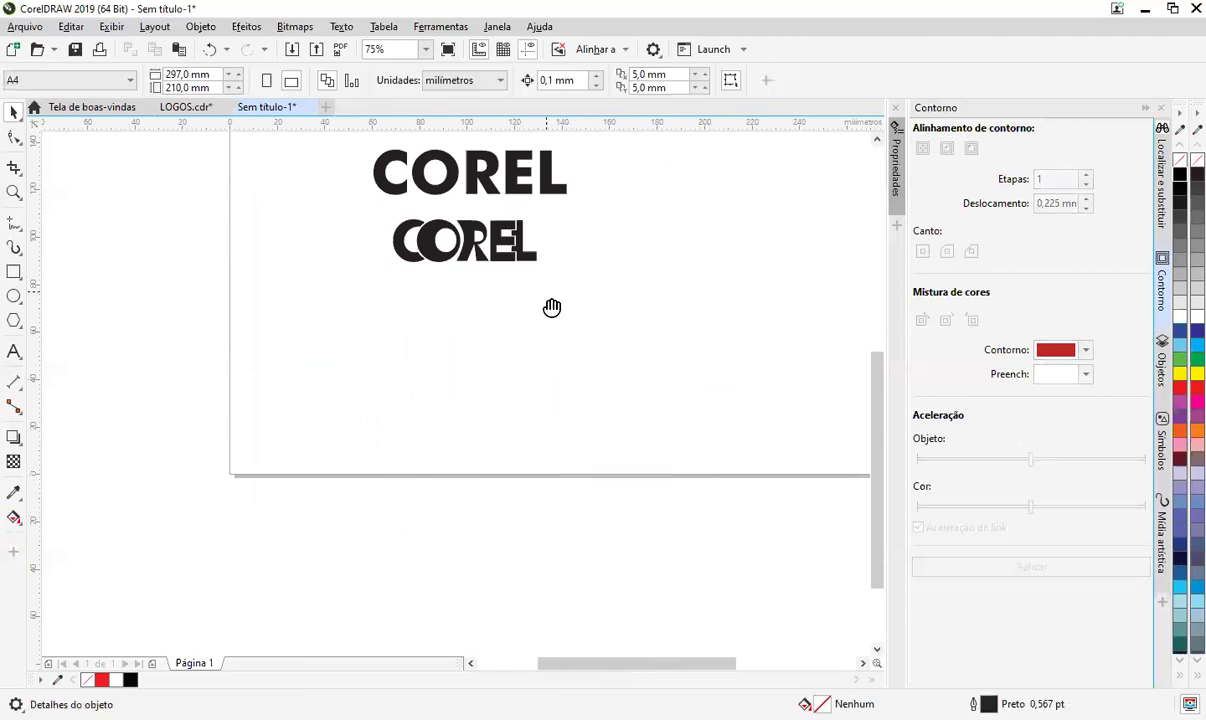
# - Duplicate the bold, evenly spaced COREL text and place the copy directly above the original
pyautogui.scroll(5, 560, 380)
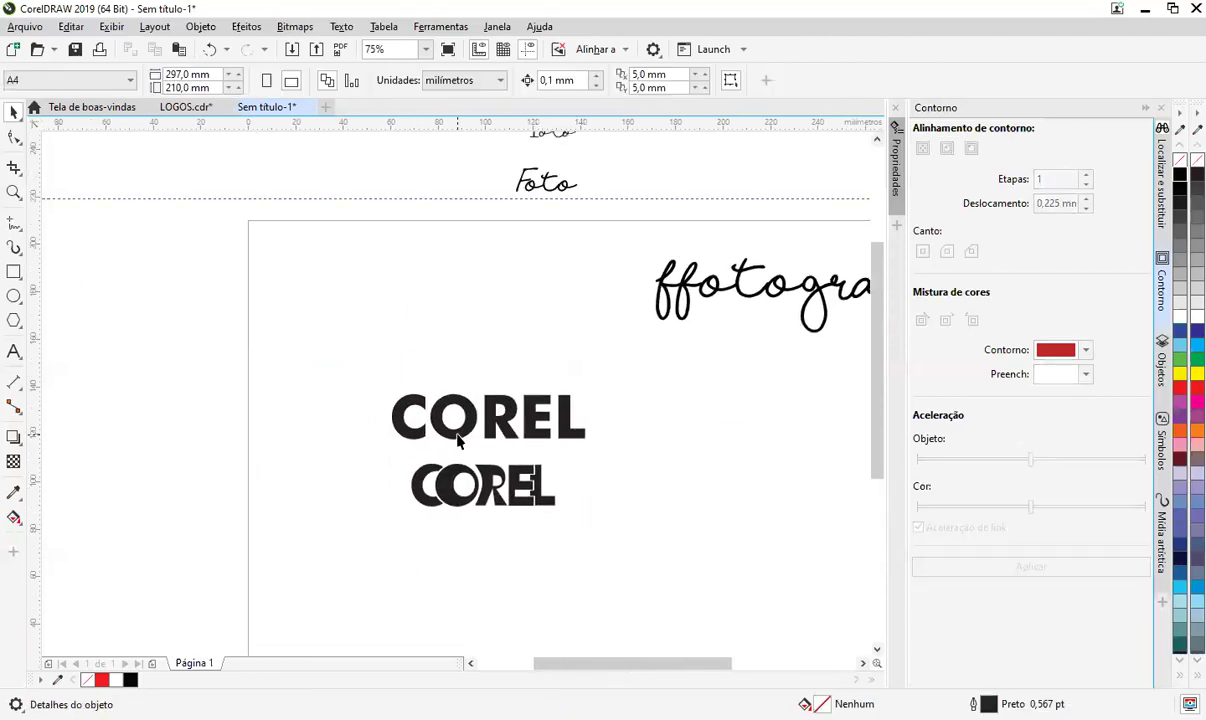
pyautogui.click(458, 441)
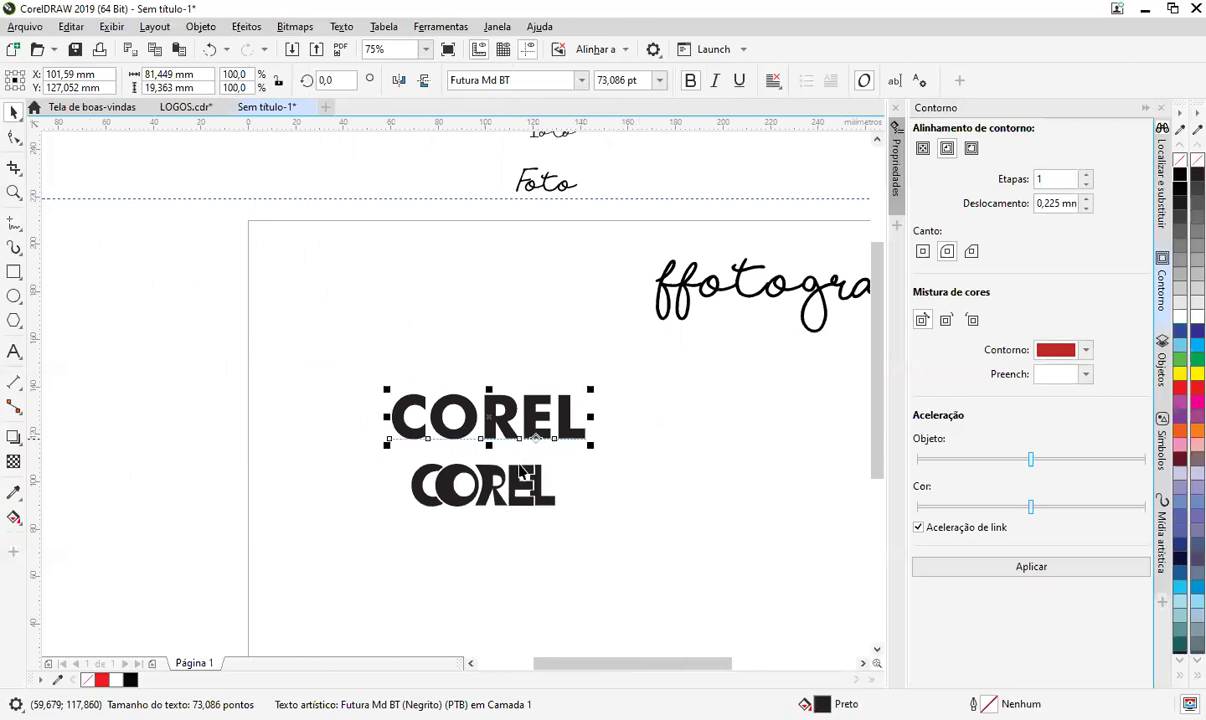
pyautogui.click(643, 476)
pyautogui.scroll(2, 430, 444)
pyautogui.click(447, 441)
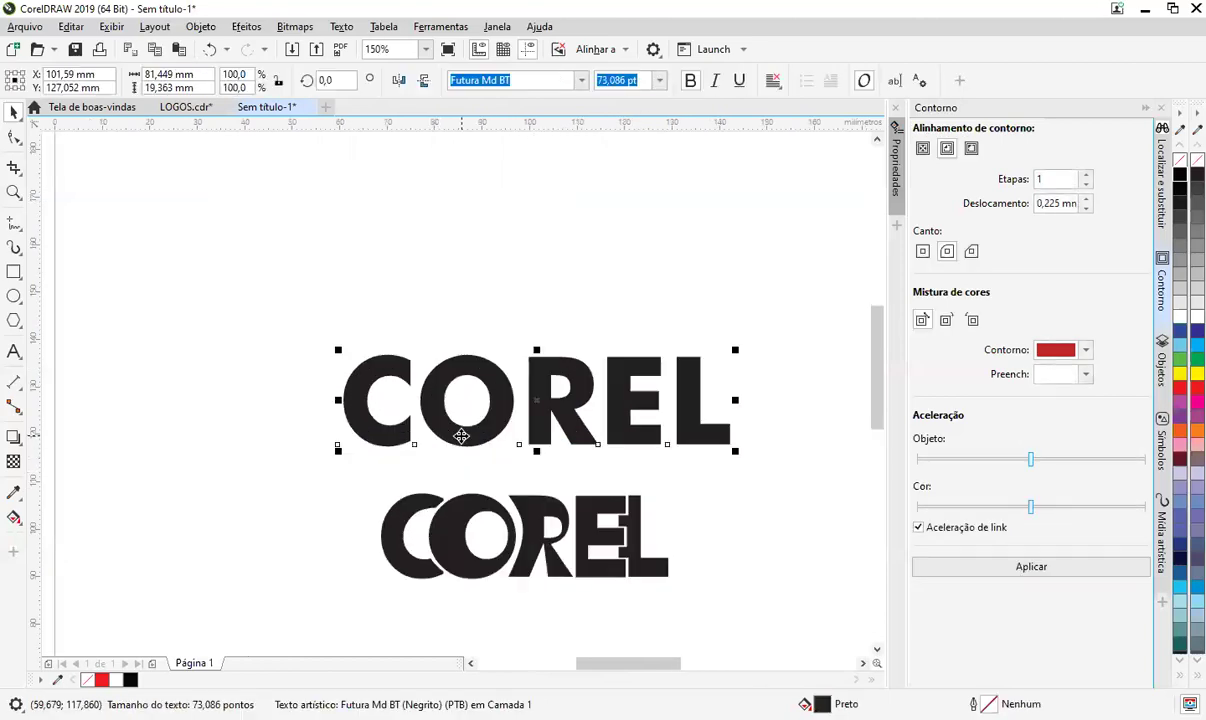
pyautogui.moveTo(572, 413); pyautogui.dragTo(529, 256)
pyautogui.click(372, 330)
pyautogui.scroll(-4, 372, 330)
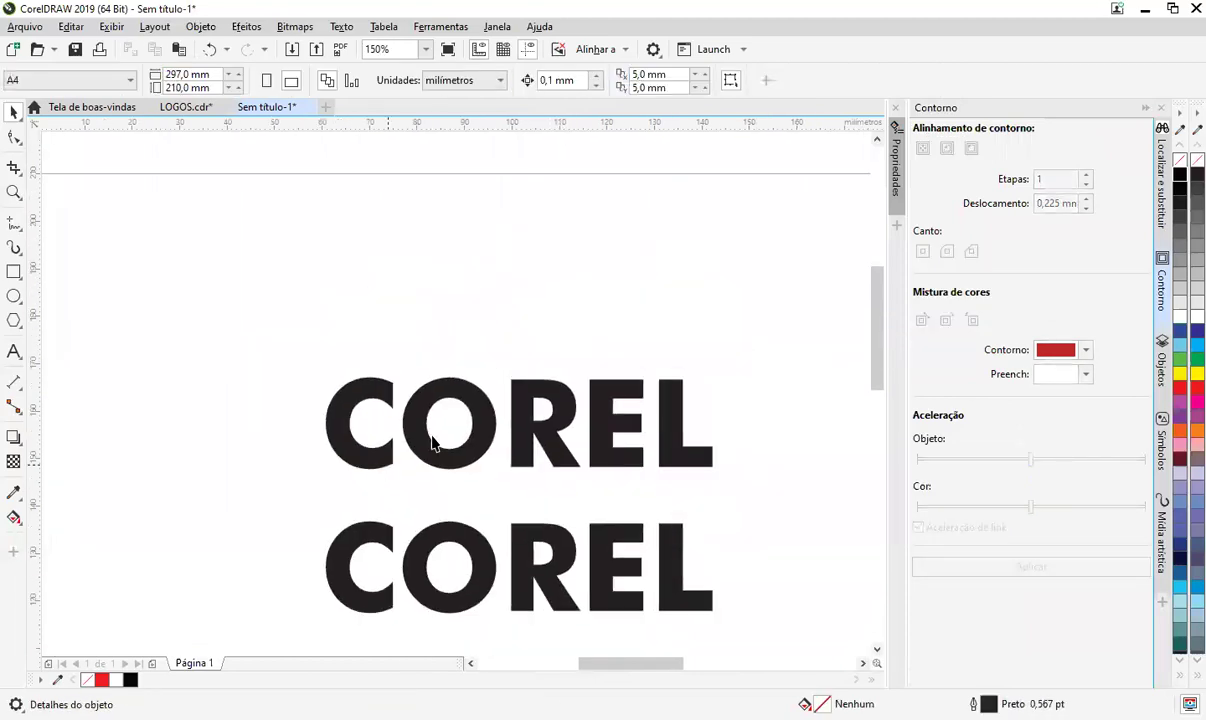
# - Draw a circle about 104 mm in diameter in the empty area beside the page
pyautogui.click(14, 296)
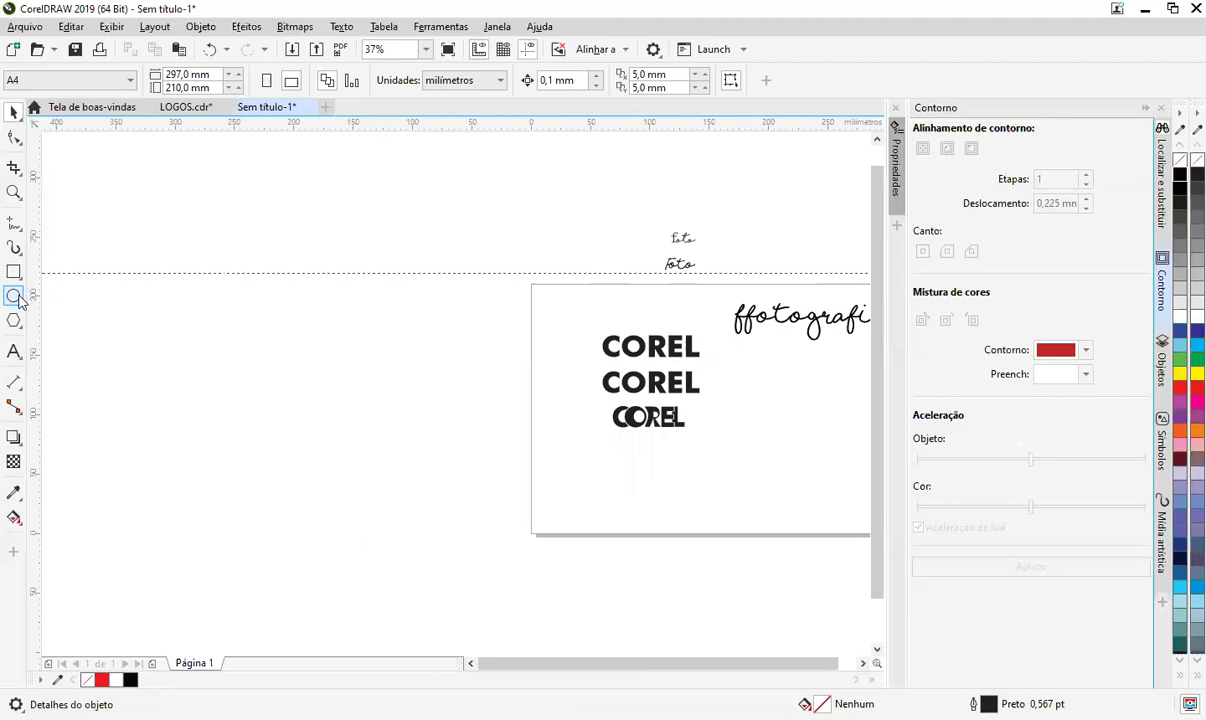
pyautogui.moveTo(366, 396)
pyautogui.mouseDown()
pyautogui.moveTo(424, 477)
pyautogui.moveTo(493, 502)
pyautogui.moveTo(489, 515)
pyautogui.mouseUp()
pyautogui.click(386, 443)
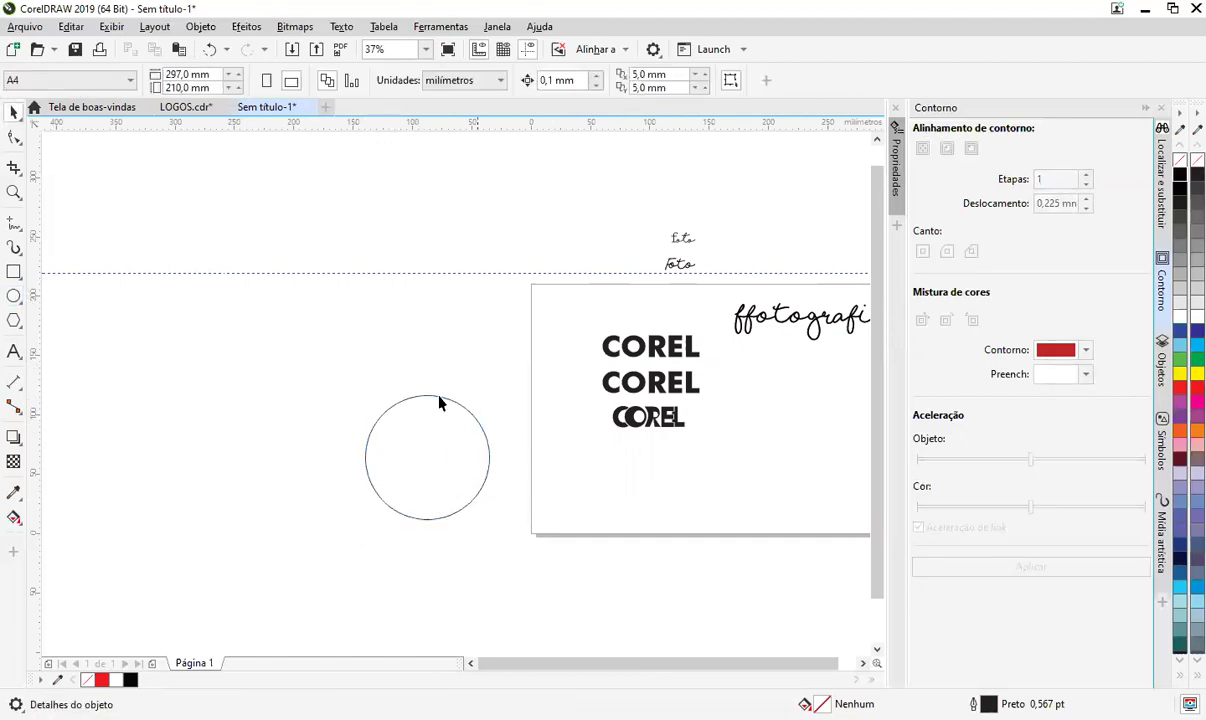
# - Move the uppermost COREL text off the page to just above the circle, roughly centred over it
pyautogui.click(648, 355)
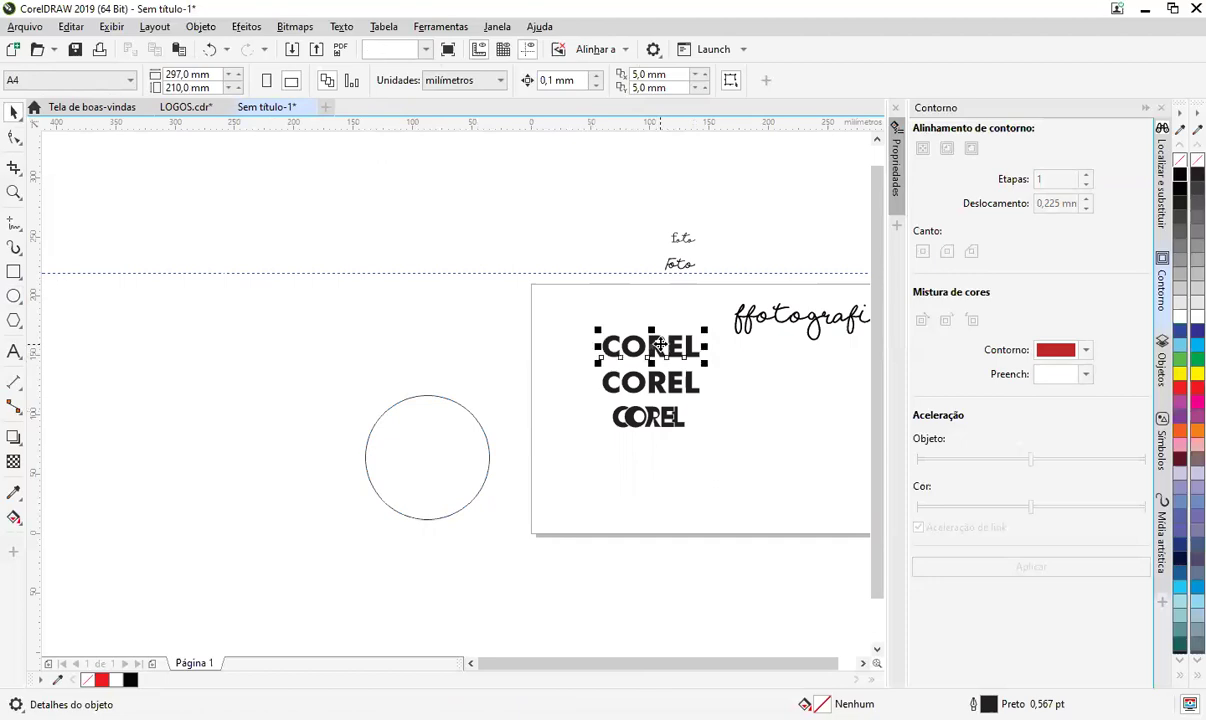
pyautogui.moveTo(491, 344); pyautogui.dragTo(449, 389)
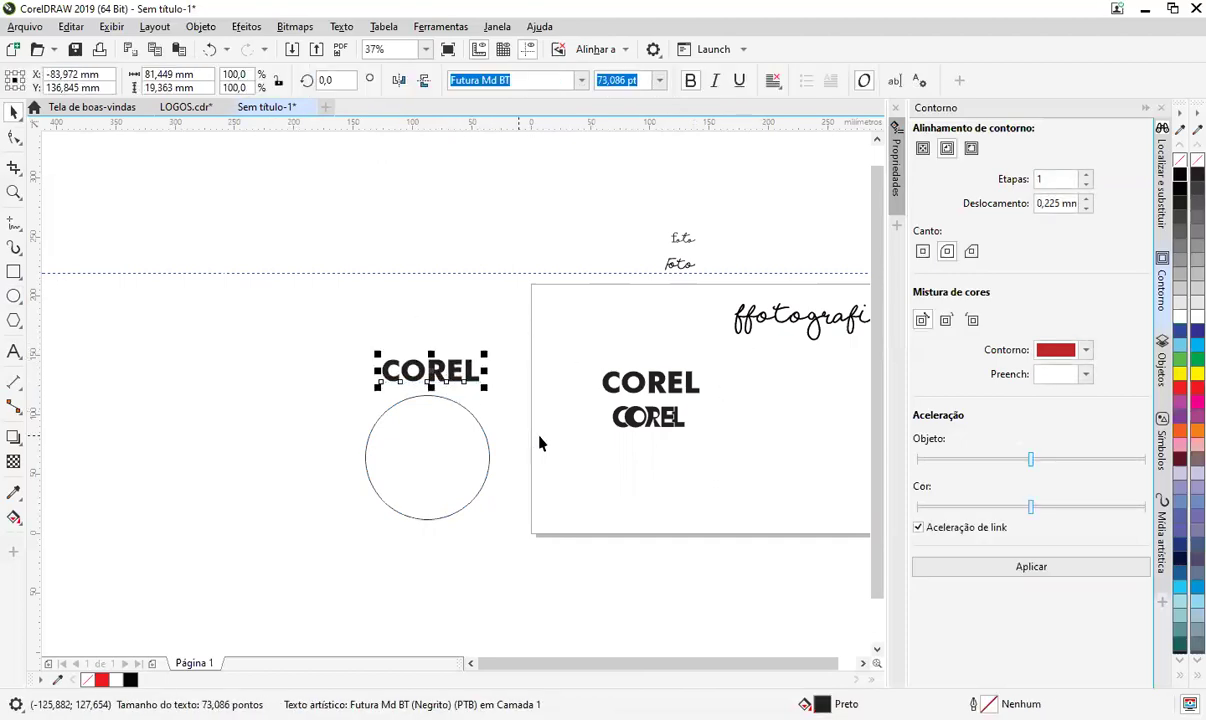
pyautogui.click(569, 181)
# - Fit the COREL text above the circle to its path, arched along the top edge at about 57,9 pt with 0 mm distance
pyautogui.click(441, 377)
pyautogui.click(342, 27)
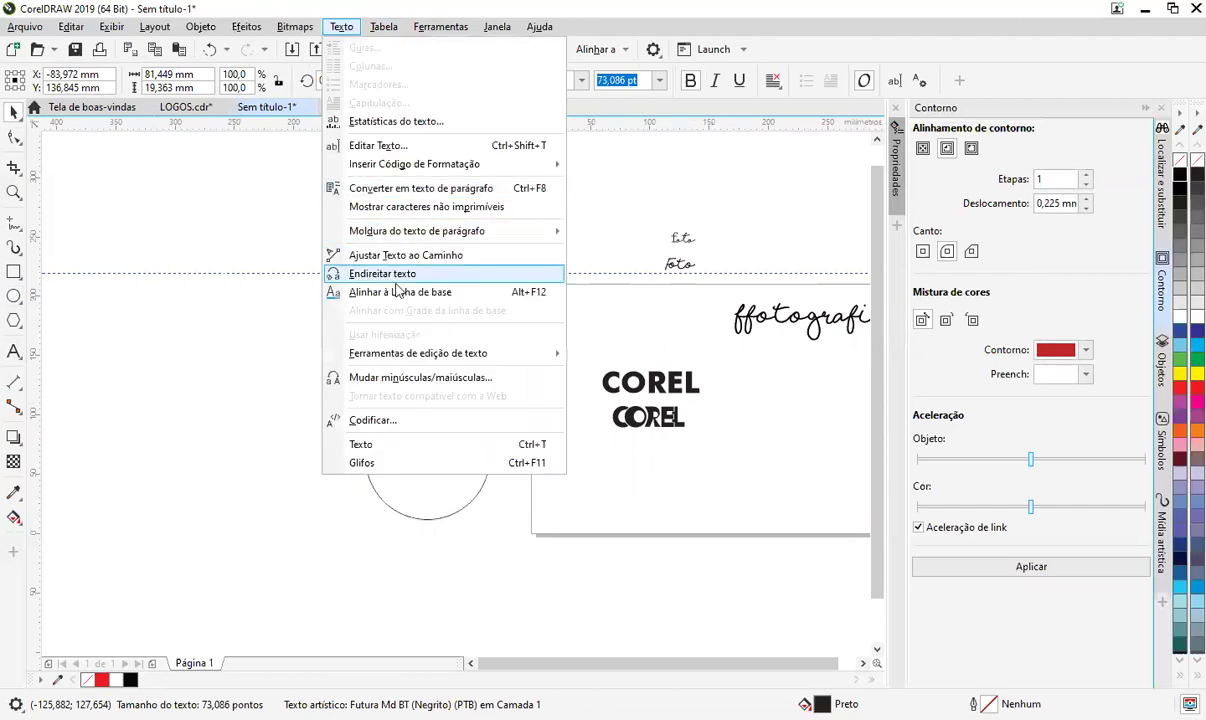
pyautogui.click(411, 257)
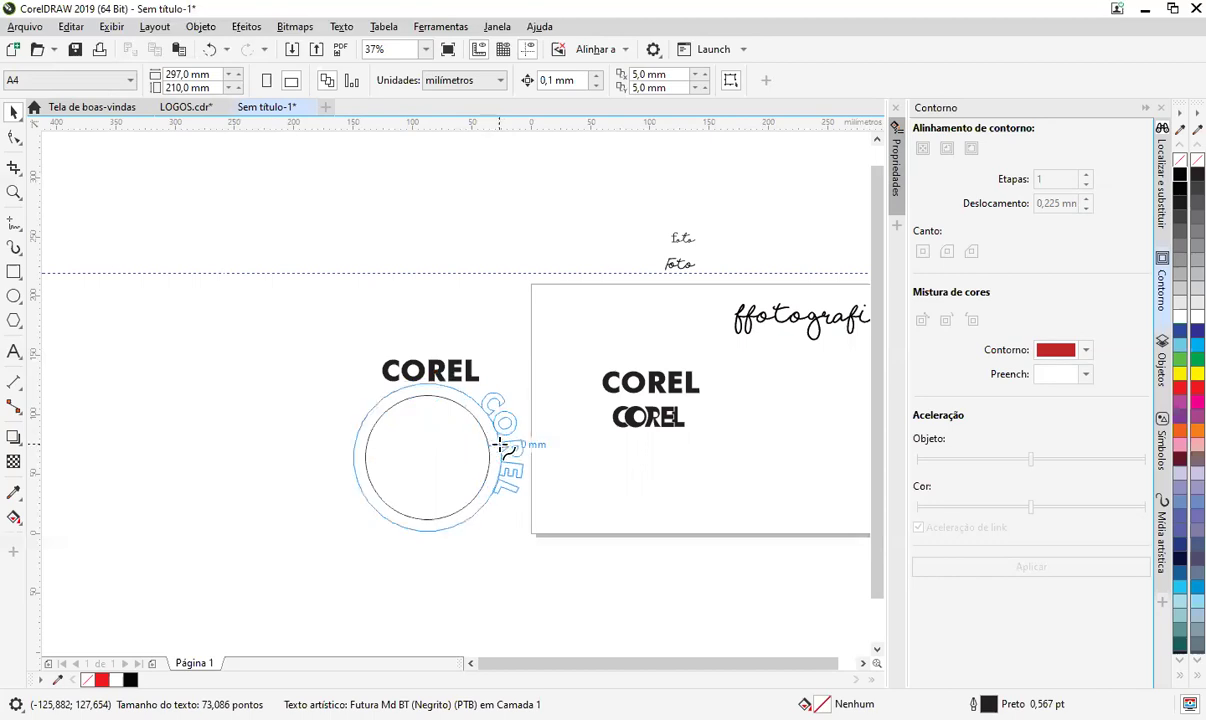
pyautogui.click(498, 455)
pyautogui.moveTo(525, 511); pyautogui.dragTo(433, 381)
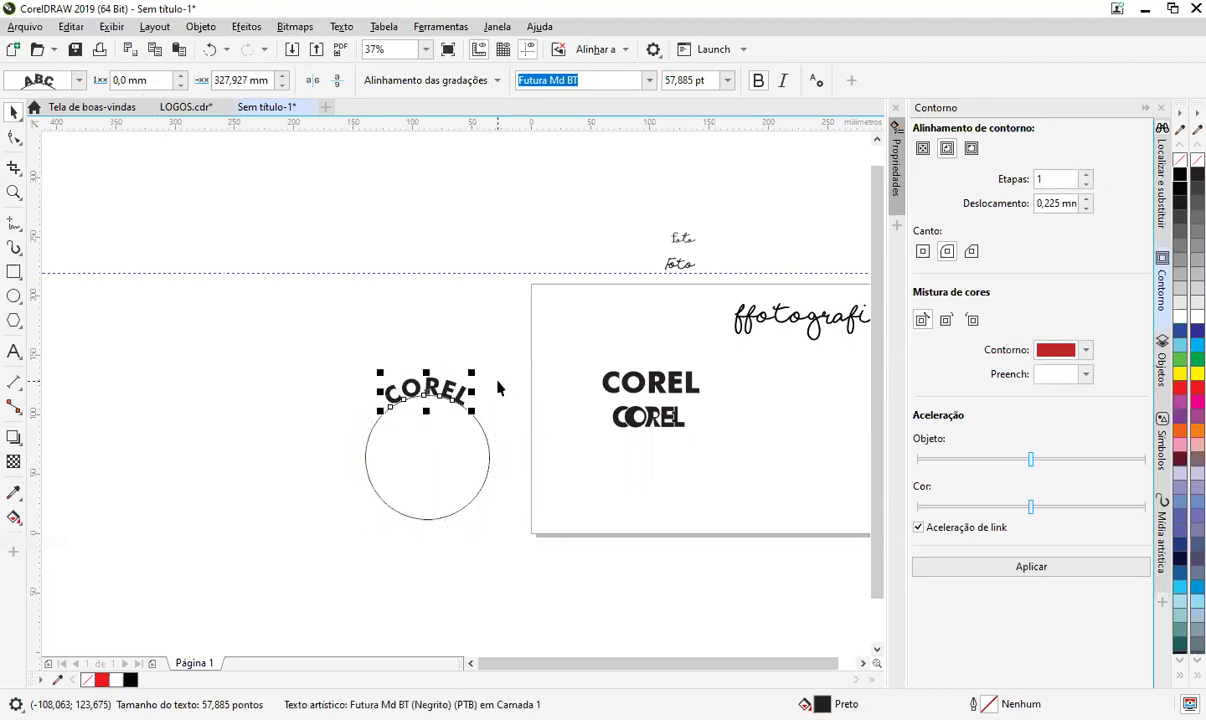
pyautogui.click(498, 388)
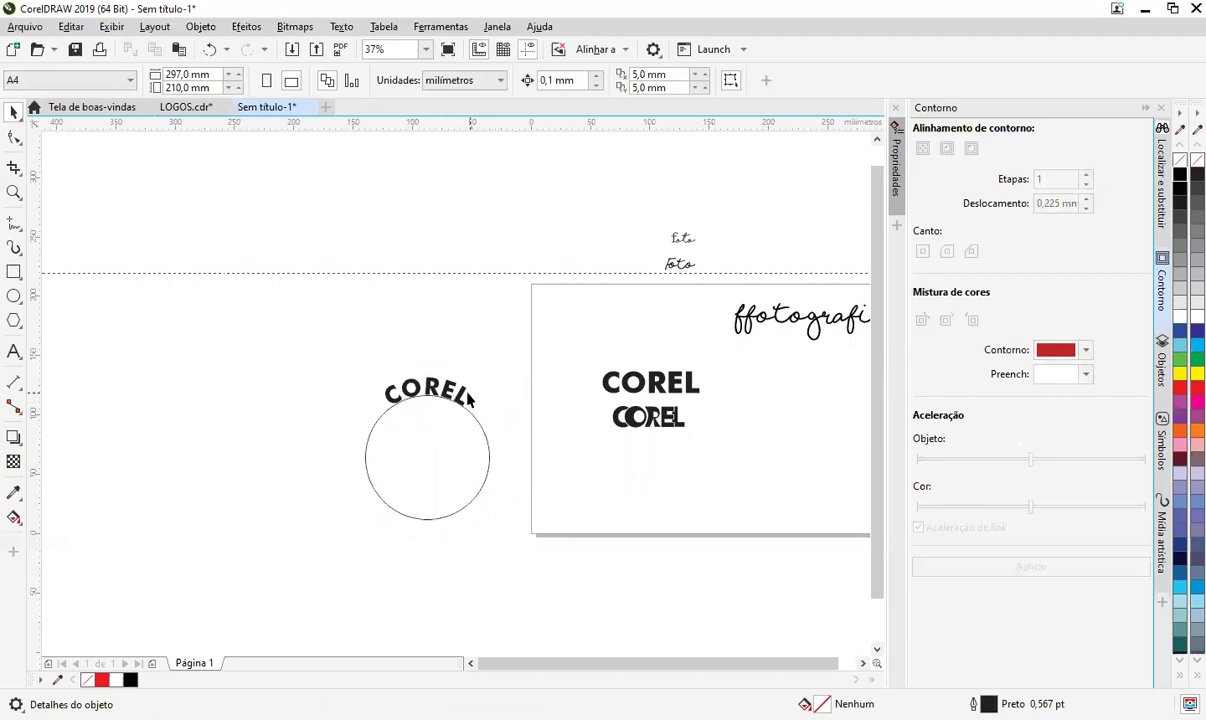
# - Extend the curved text on the circle to read COREL DRAW - TRABALHO-
pyautogui.click(468, 411)
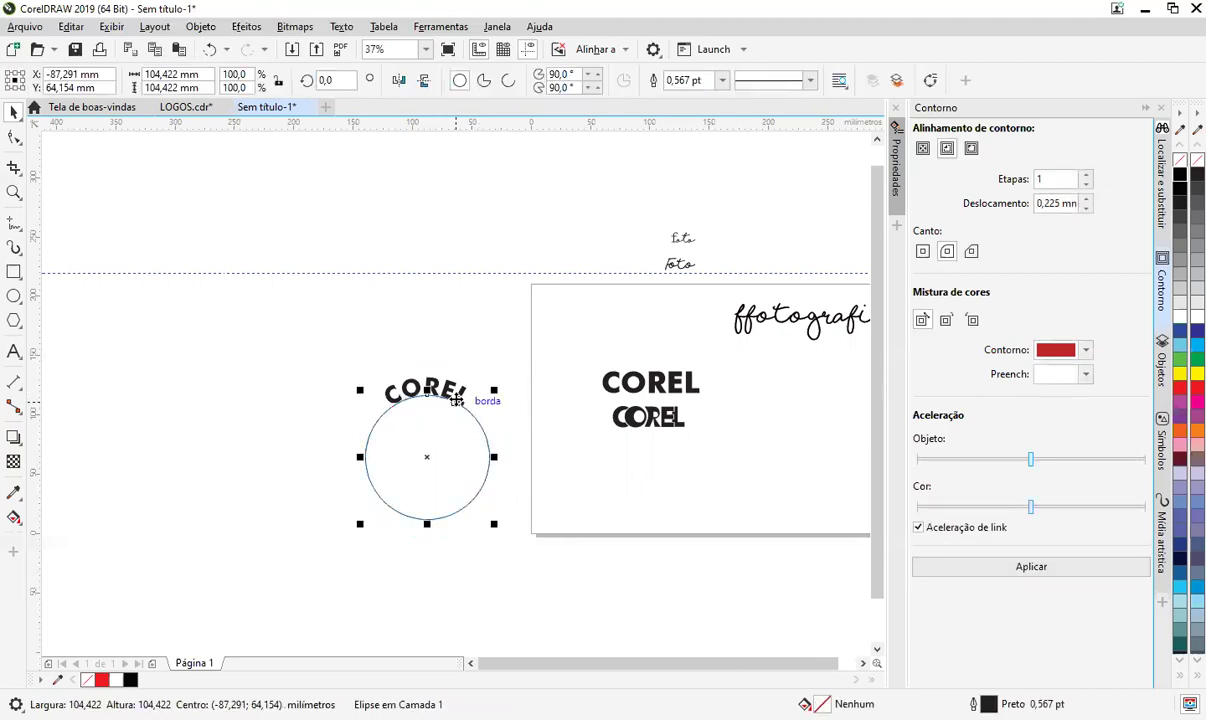
pyautogui.doubleClick(466, 404)
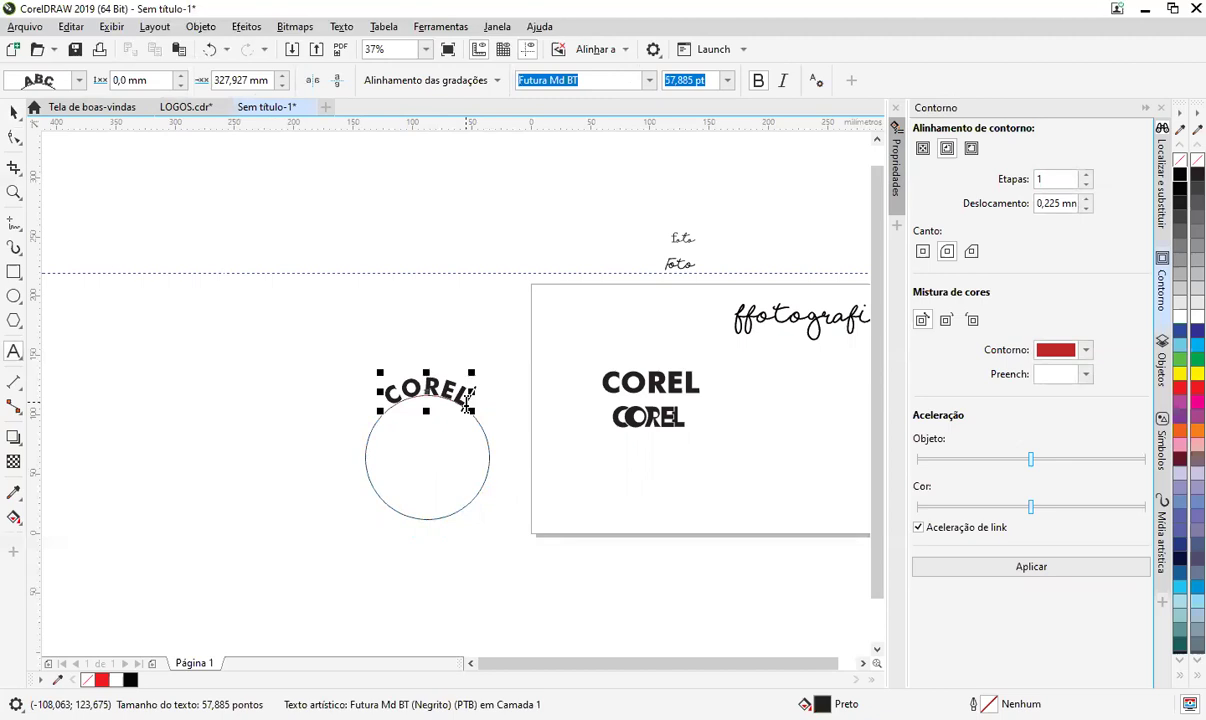
pyautogui.click(466, 404)
pyautogui.write('DR')
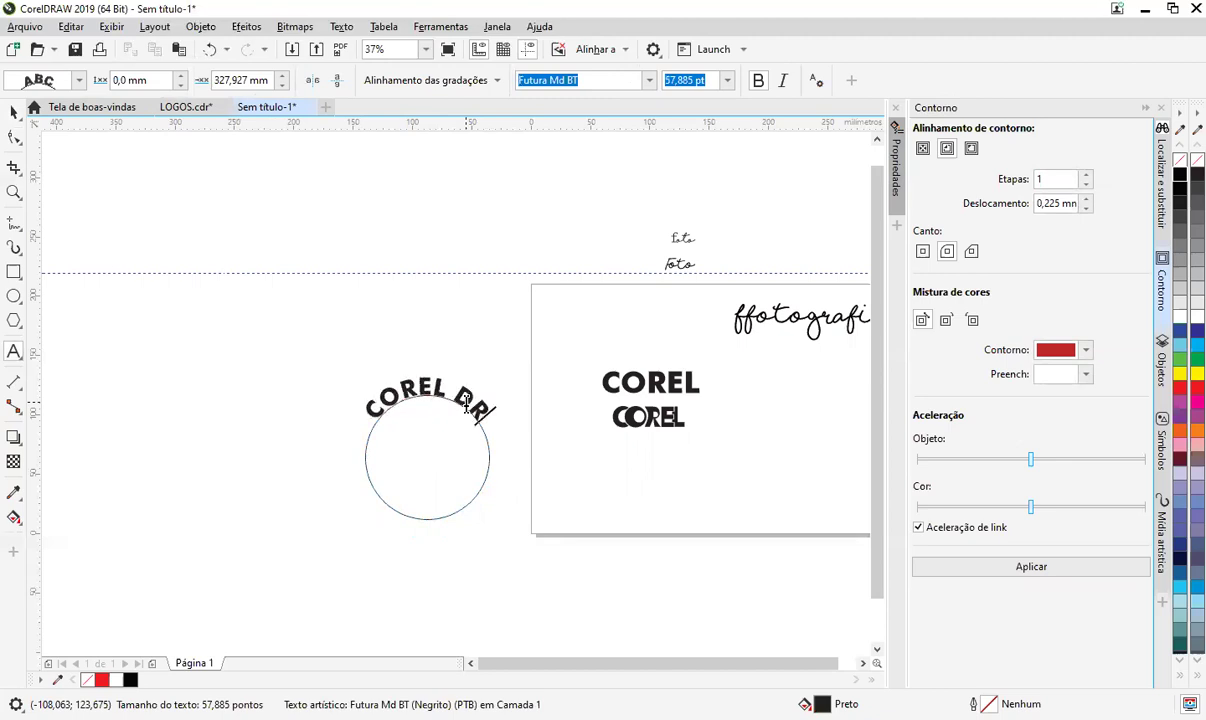
pyautogui.write('AW -')
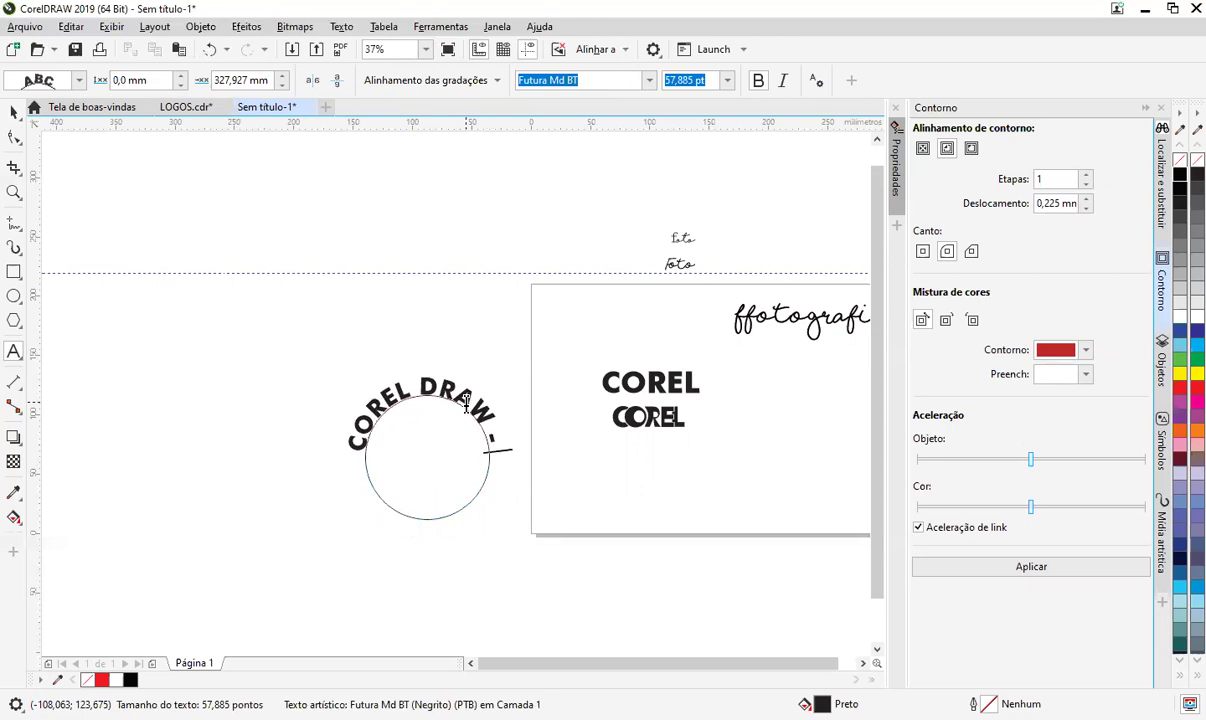
pyautogui.write('TRABALHO')
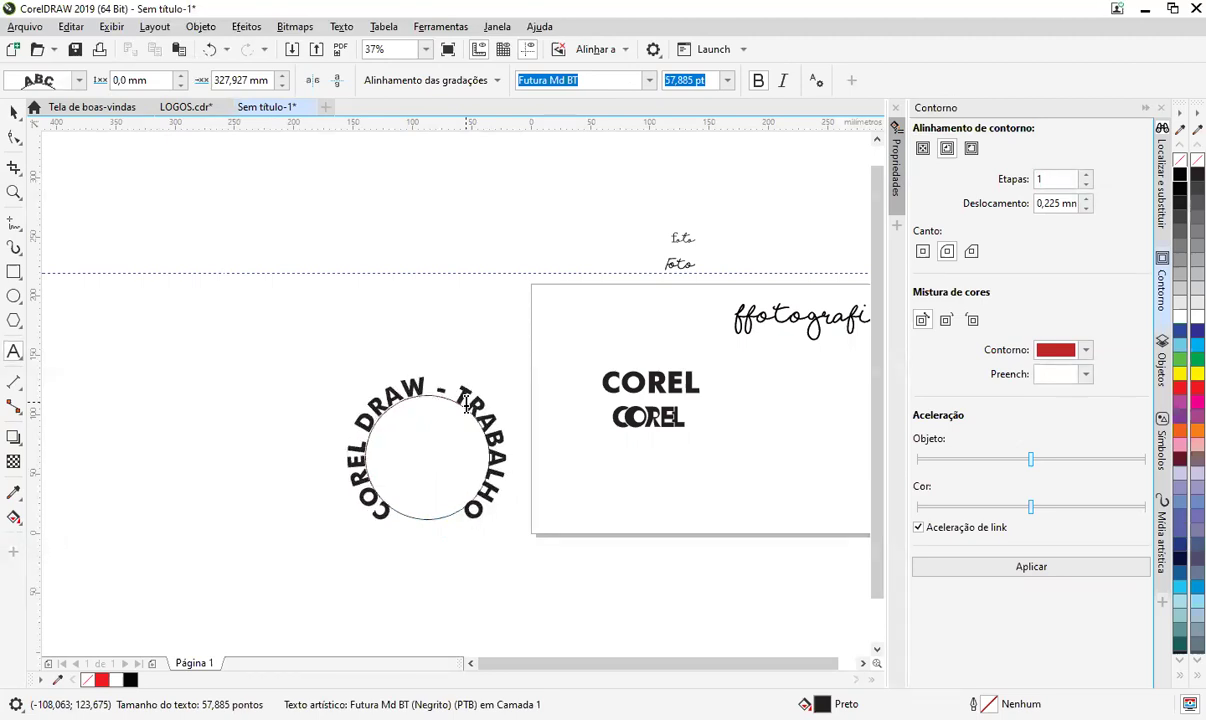
pyautogui.write(' -')
# - Slide the curved text around the circle to an offset of about 71,4 mm, with COREL DRAW arched over the top
pyautogui.hotkey('ctrl', 'space')
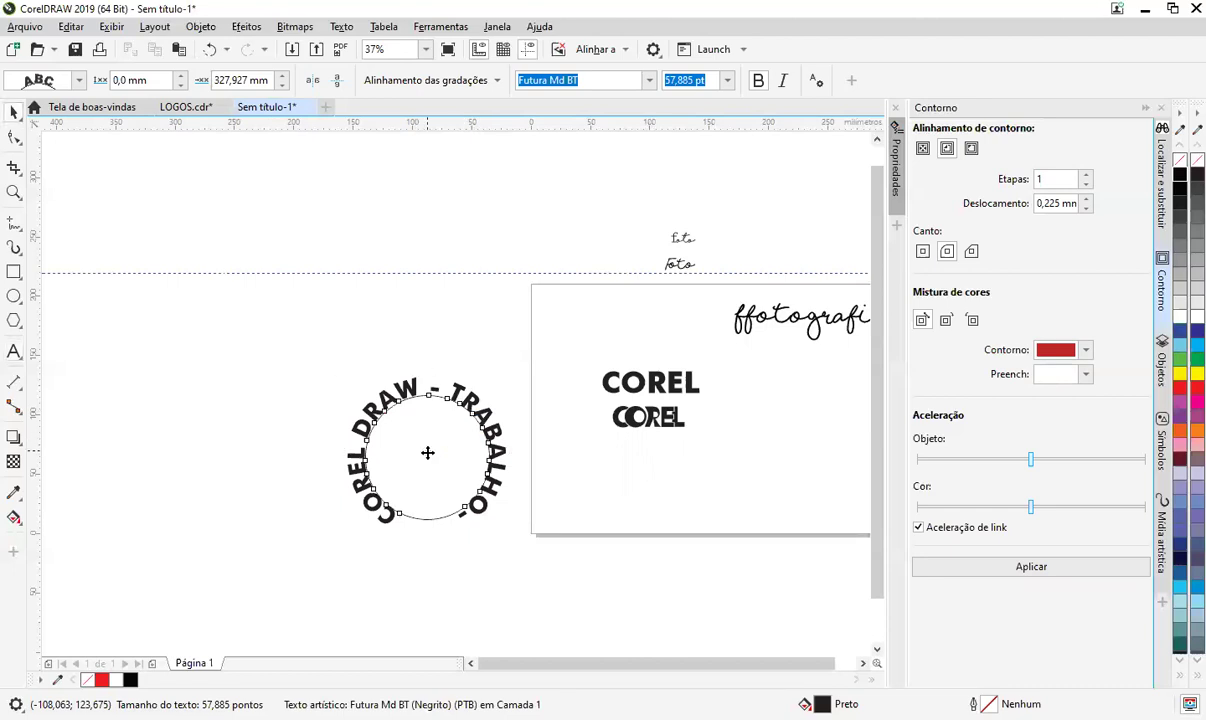
pyautogui.moveTo(427, 453)
pyautogui.mouseDown()
pyautogui.moveTo(439, 437)
pyautogui.moveTo(451, 459)
pyautogui.moveTo(441, 453)
pyautogui.mouseUp()
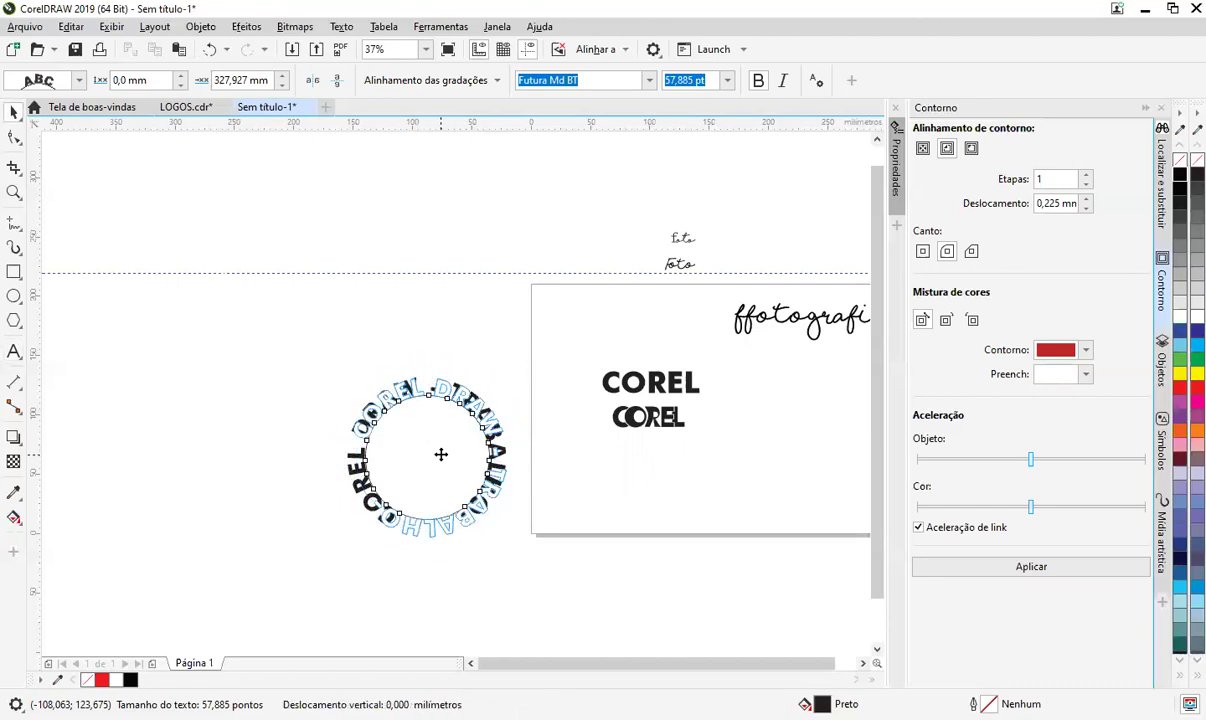
pyautogui.click(517, 518)
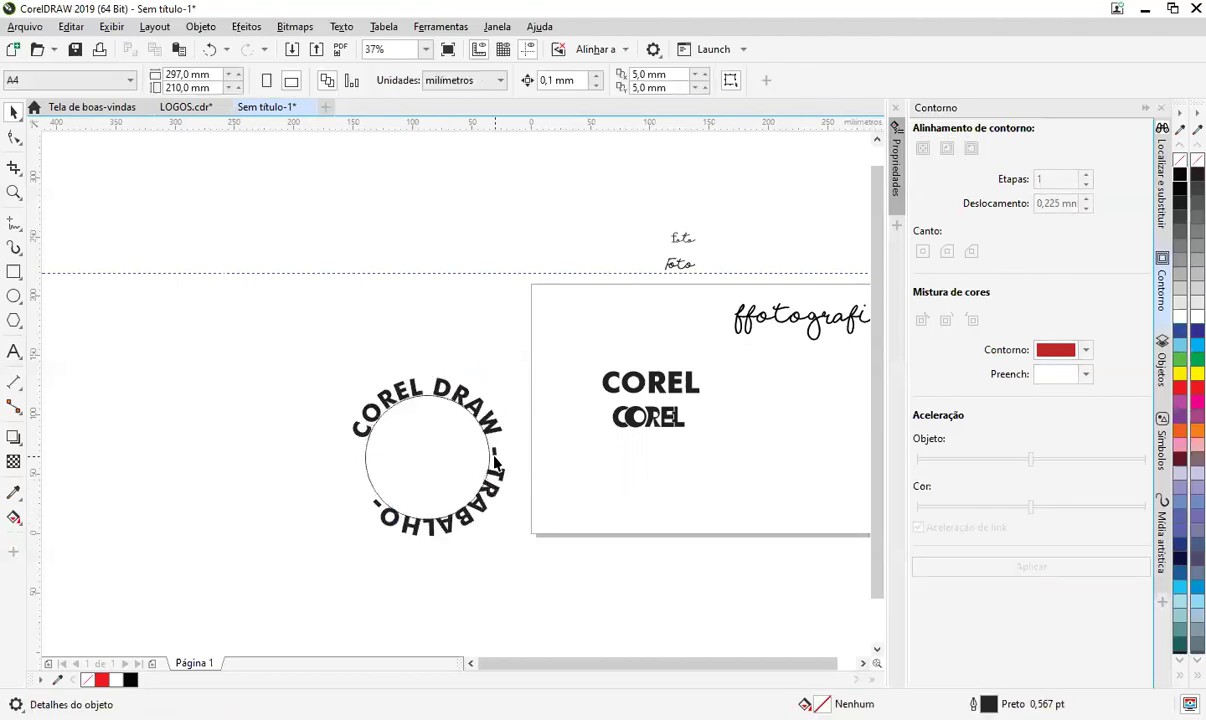
# - Remove the hyphen between DRAW and TRABALHO in the curved text
pyautogui.click(494, 459)
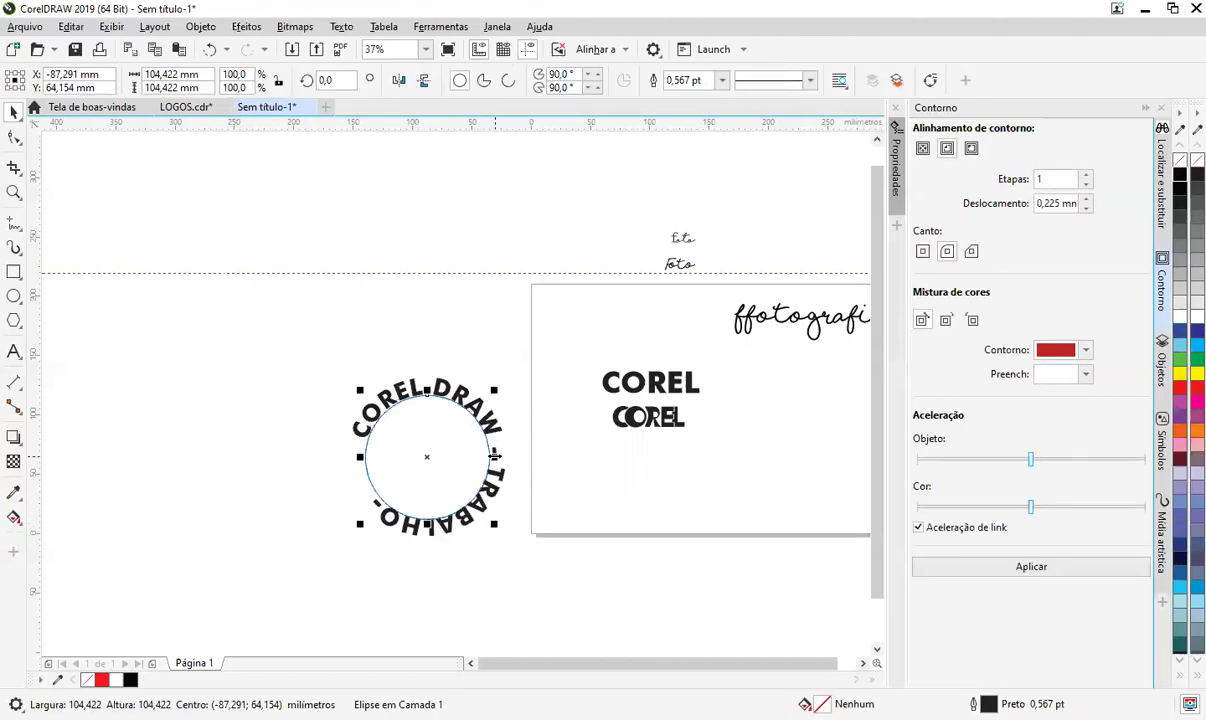
pyautogui.click(494, 457)
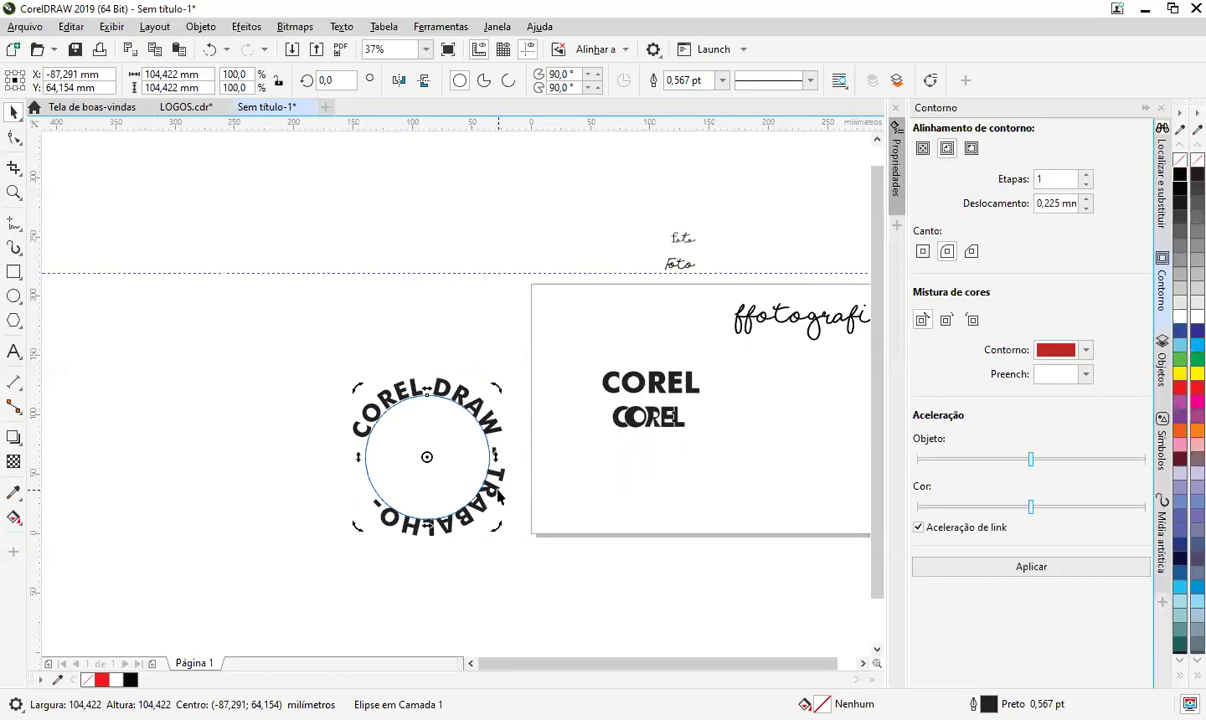
pyautogui.doubleClick(497, 492)
pyautogui.click(512, 458)
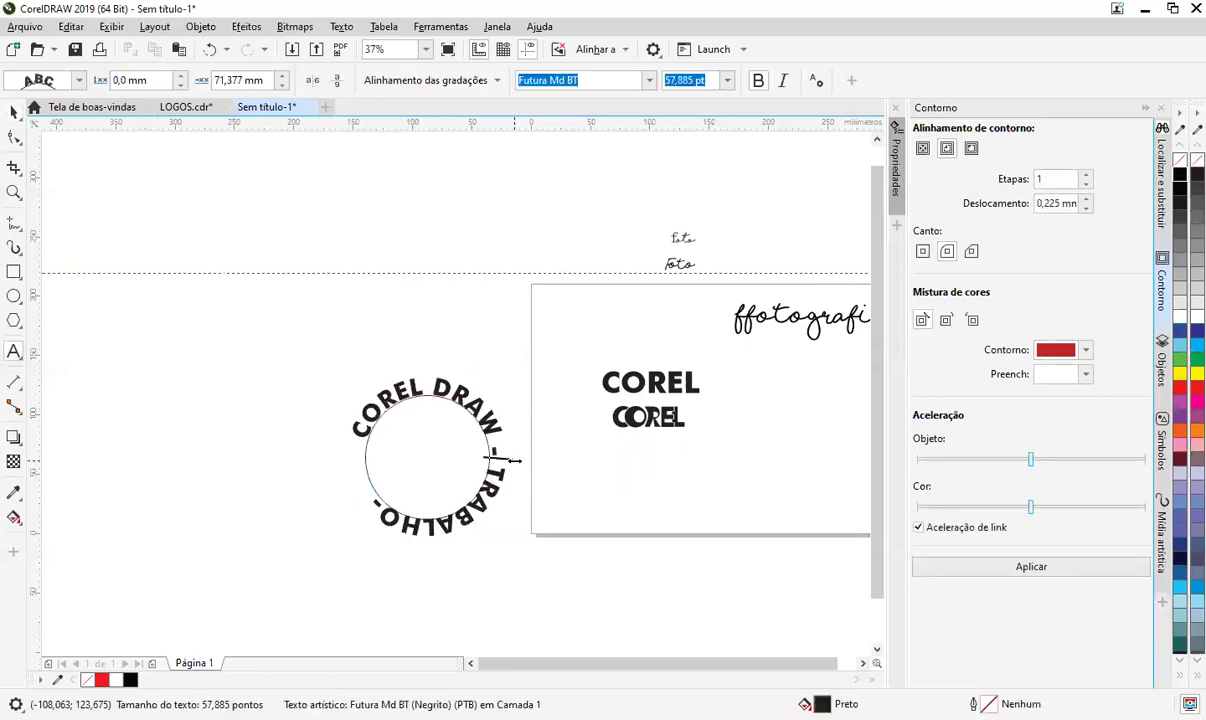
pyautogui.press('BackSpace')
pyautogui.press('BackSpace')
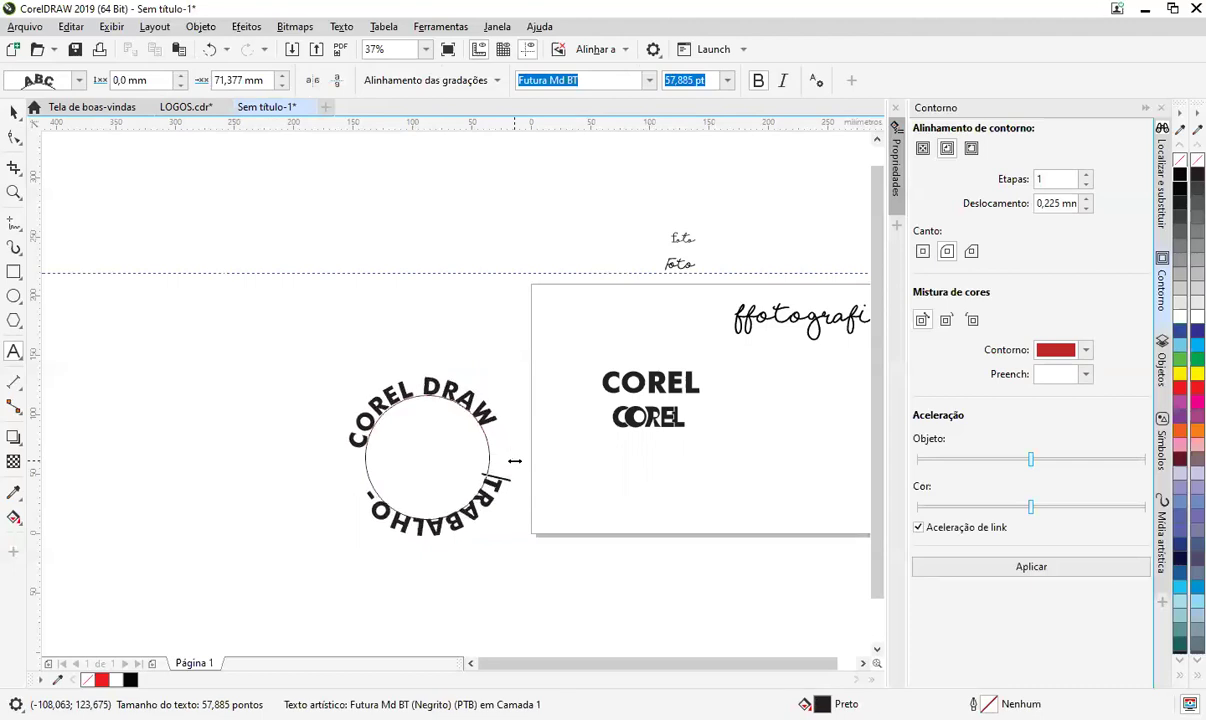
# - Delete the hyphen after TRABALHO and slide the curved text around the circle to an offset of about 81,9 mm
pyautogui.press('BackSpace')
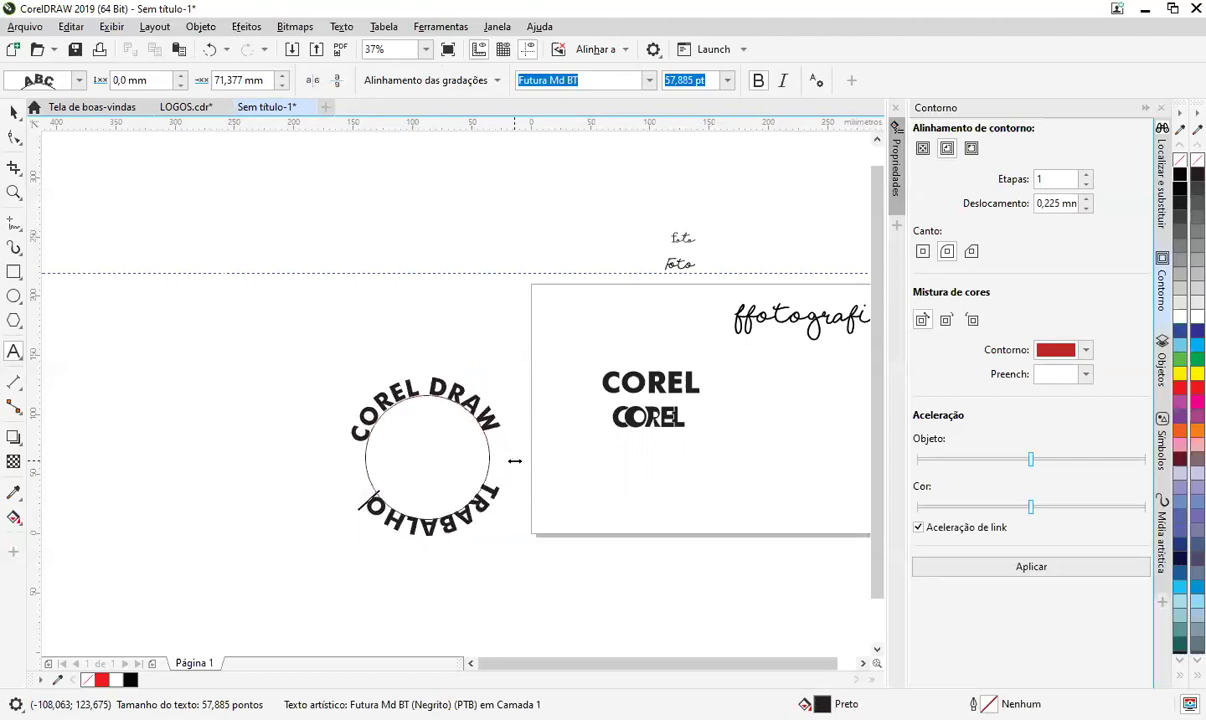
pyautogui.hotkey('ctrl', 'space')
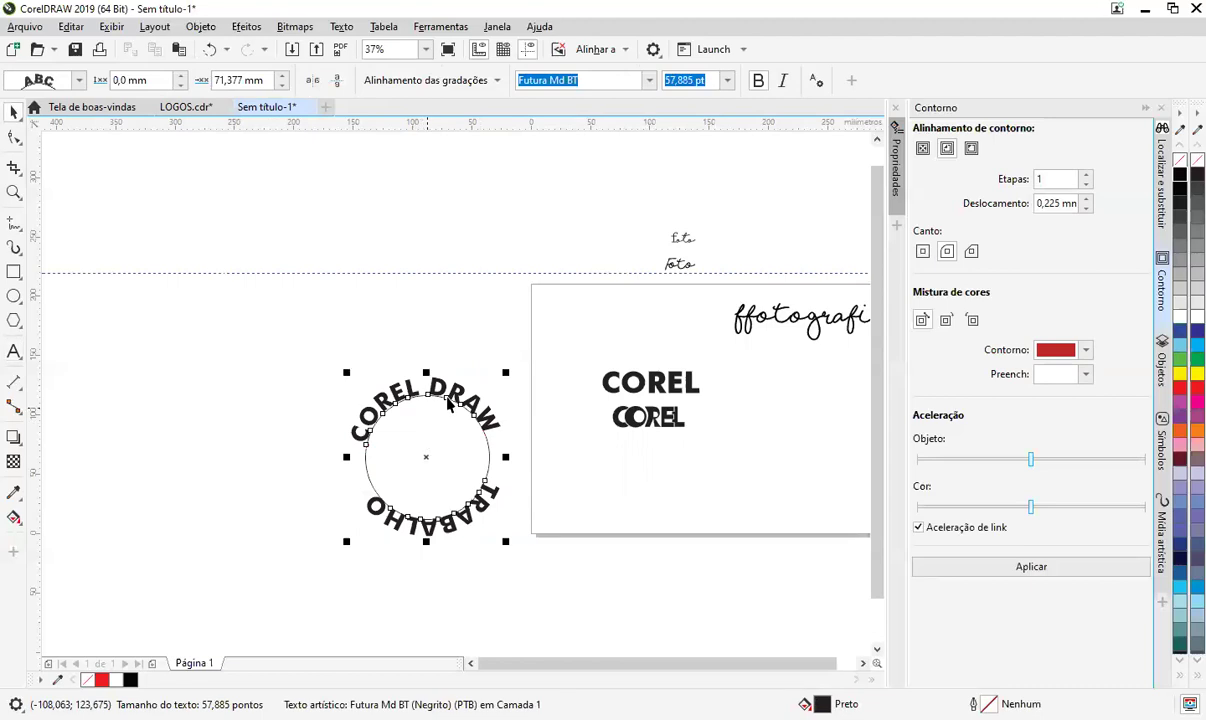
pyautogui.moveTo(459, 388); pyautogui.dragTo(525, 458)
pyautogui.click(396, 460)
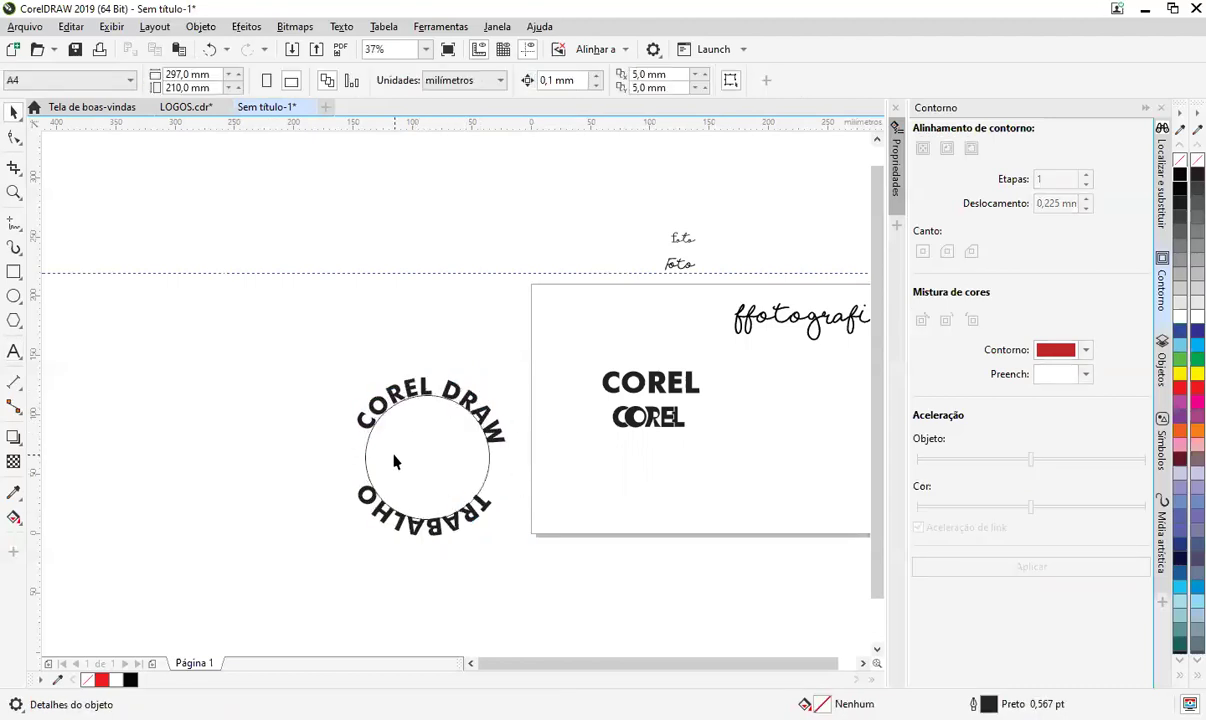
# - Place a horizontal guideline across the circle near the end of COREL DRAW
pyautogui.scroll(2, 396, 460)
pyautogui.moveTo(520, 124); pyautogui.dragTo(468, 464)
pyautogui.click(533, 352)
pyautogui.click(533, 429)
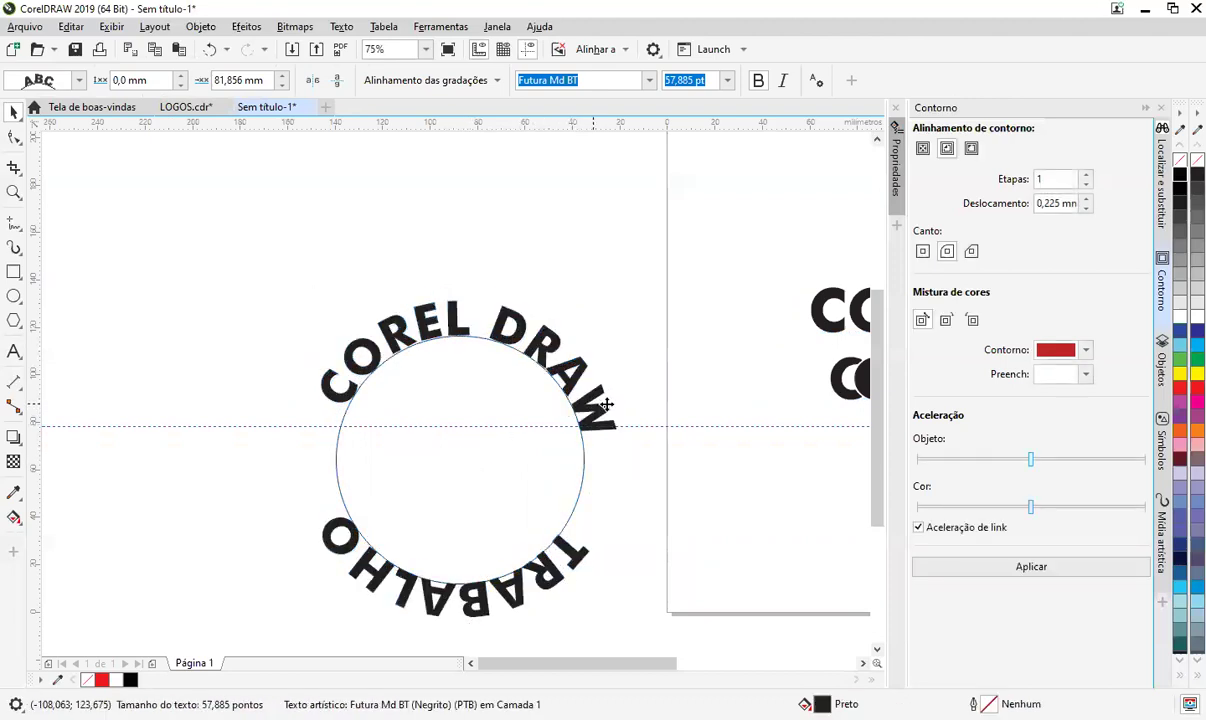
# - Move the curved text outward to 8,0 mm from the circle, with an offset of about 75,6 mm
pyautogui.doubleClick(607, 418)
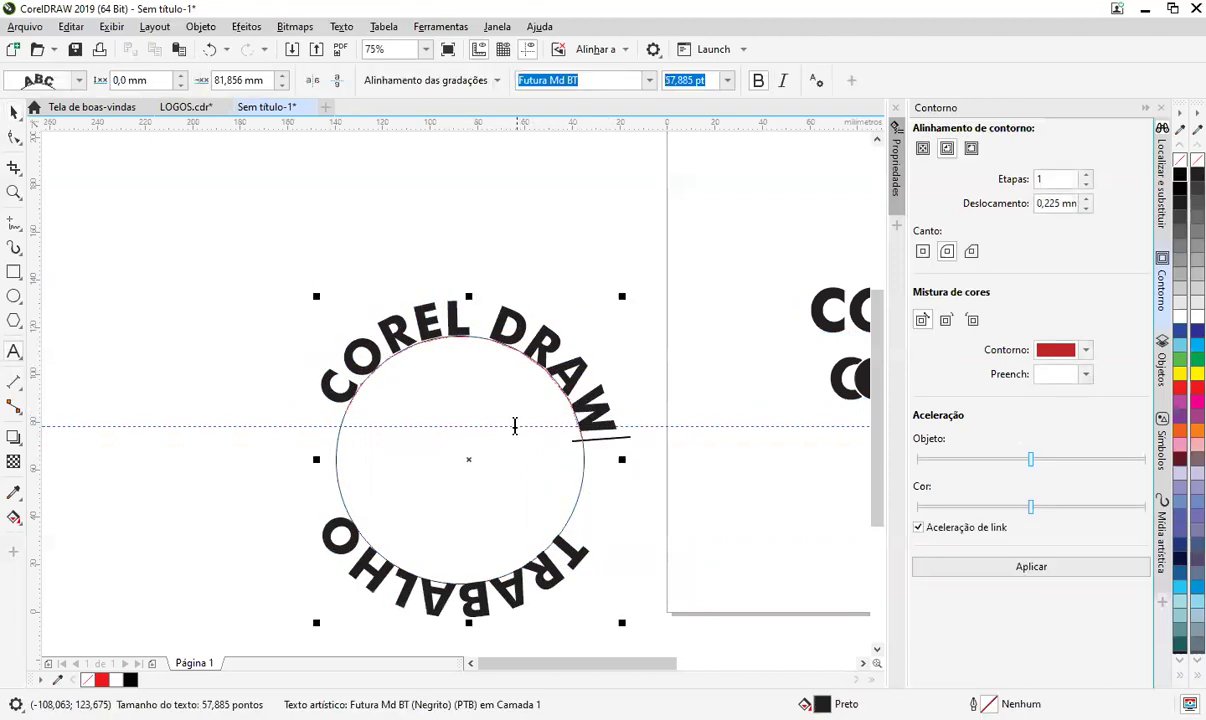
pyautogui.moveTo(468, 455)
pyautogui.mouseDown()
pyautogui.moveTo(487, 458)
pyautogui.moveTo(417, 441)
pyautogui.moveTo(409, 474)
pyautogui.moveTo(544, 485)
pyautogui.moveTo(485, 446)
pyautogui.mouseUp()
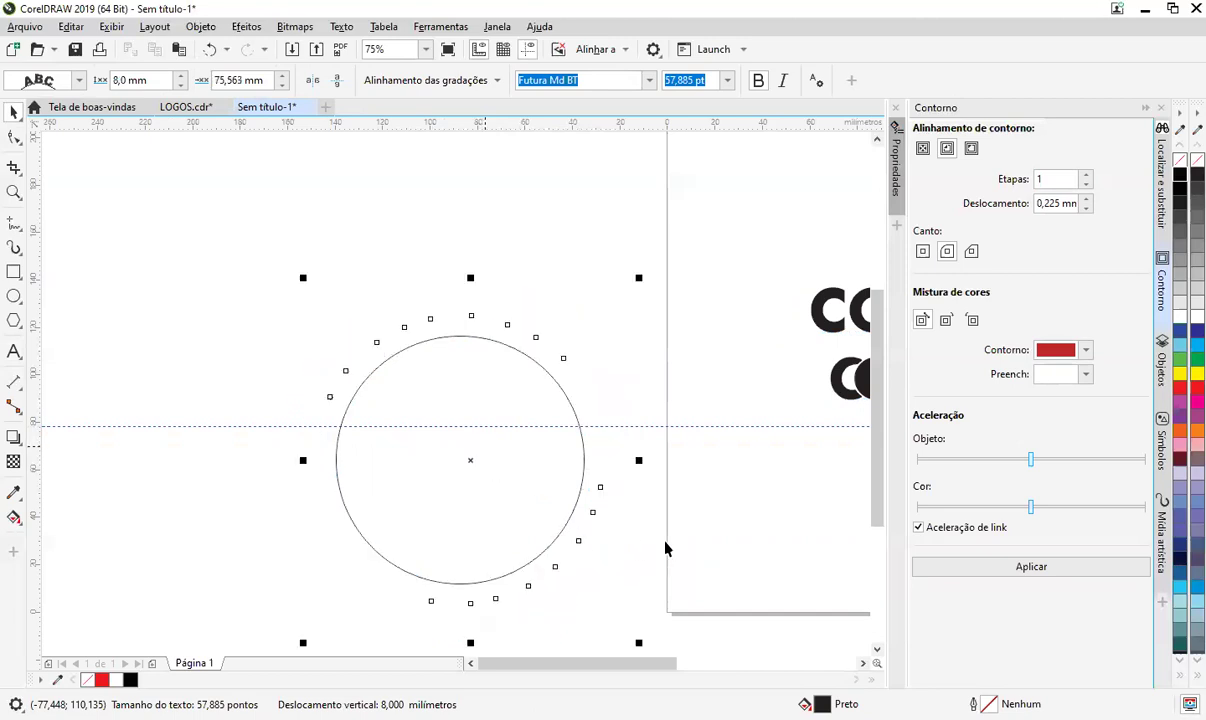
pyautogui.press('F8')
pyautogui.scroll(-1, 648, 502)
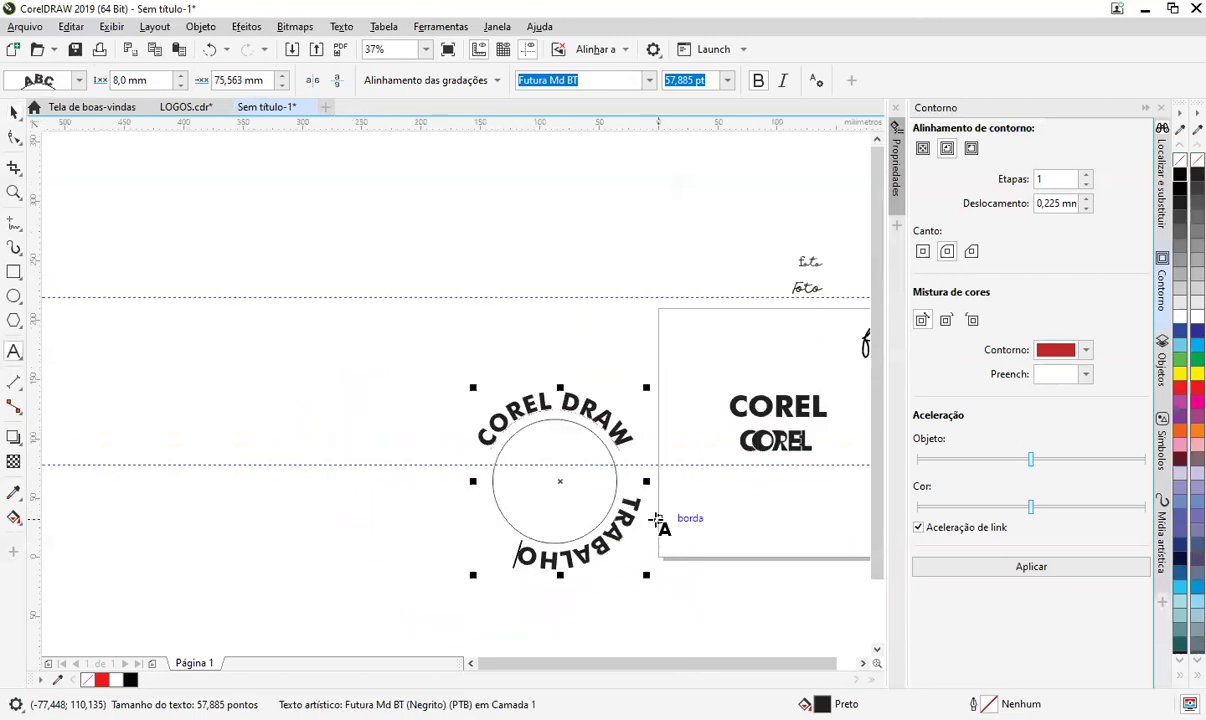
# - Convert the COREL DRAW TRABALHO text on the circle to curves
pyautogui.press('Escape')
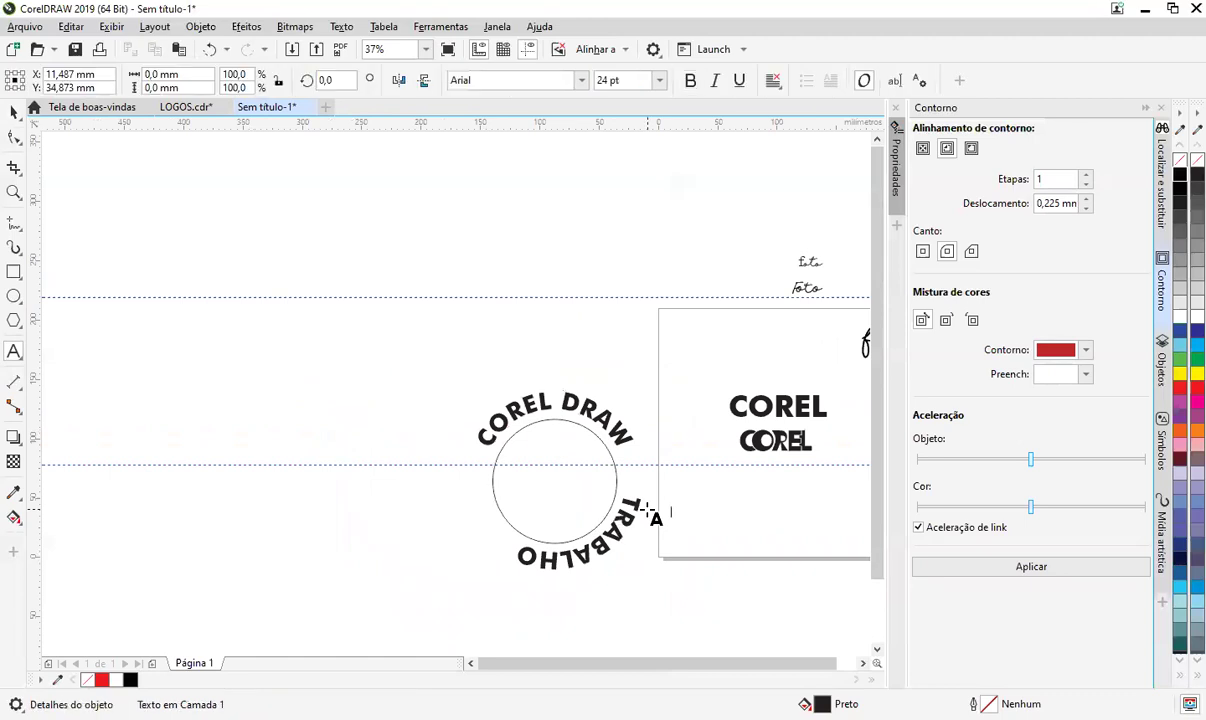
pyautogui.press('Escape')
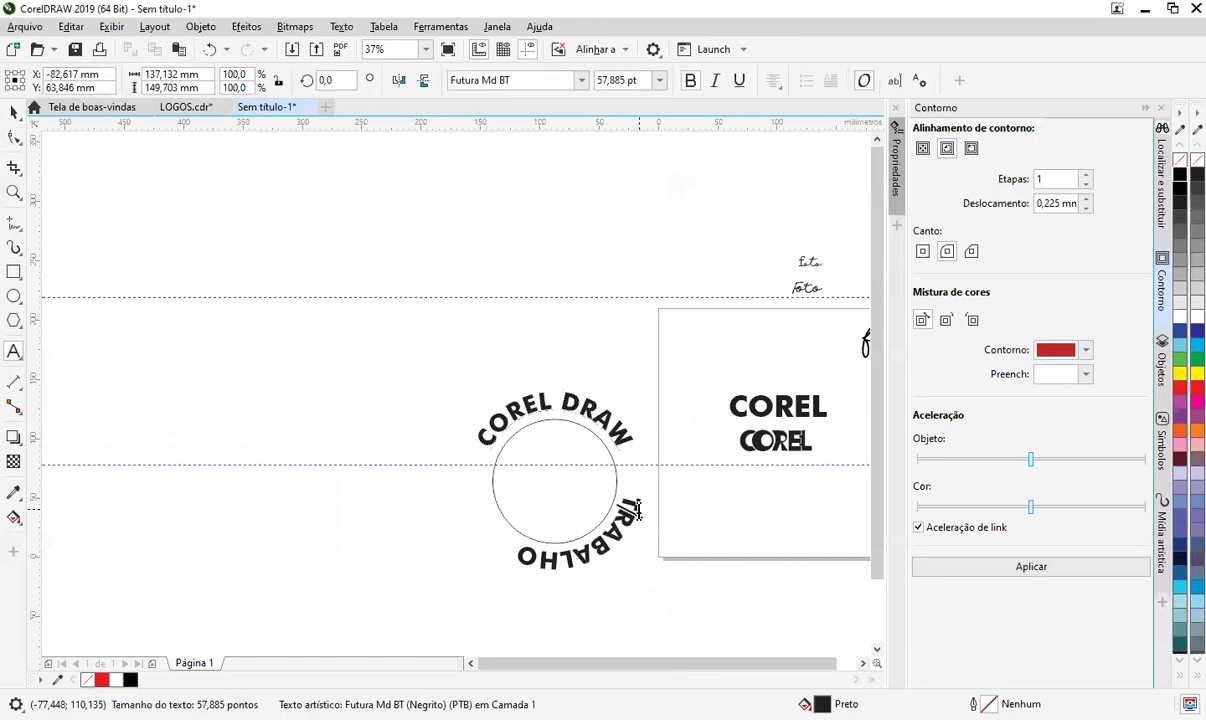
pyautogui.click(636, 510)
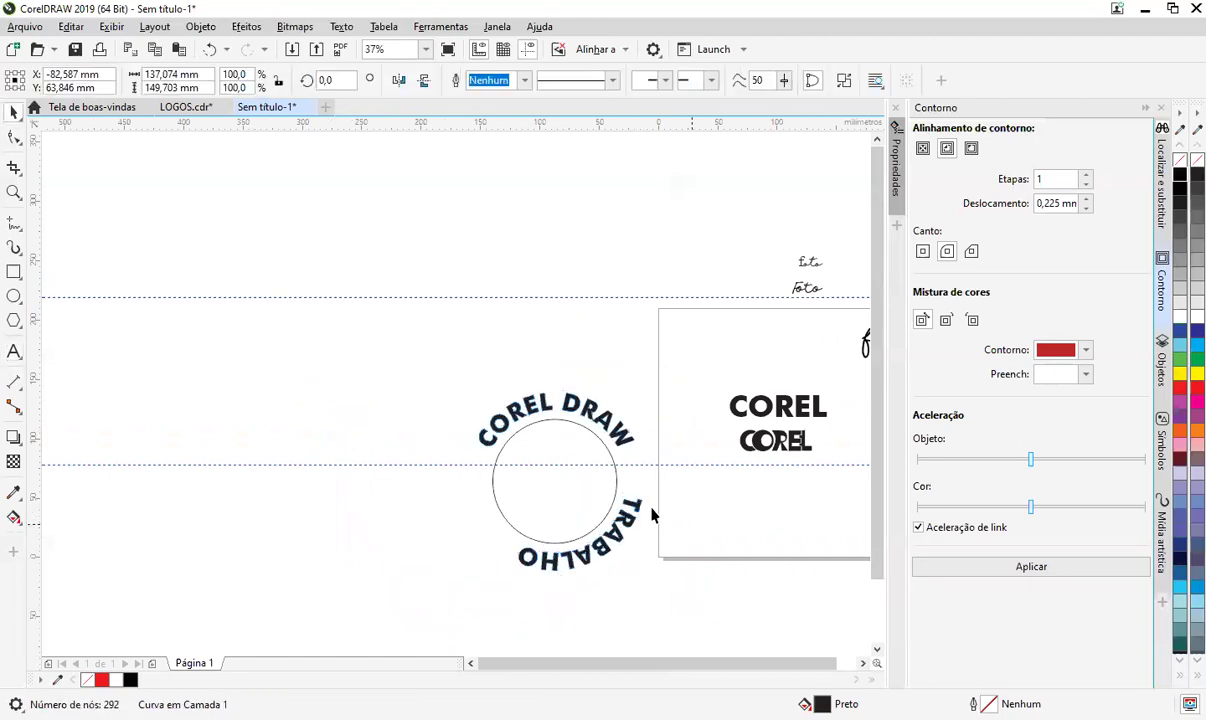
pyautogui.press('Escape')
# - Split the TRABALHO letters from the COREL DRAW curve into a separate object in the same place
pyautogui.press('F10')
pyautogui.click(627, 541)
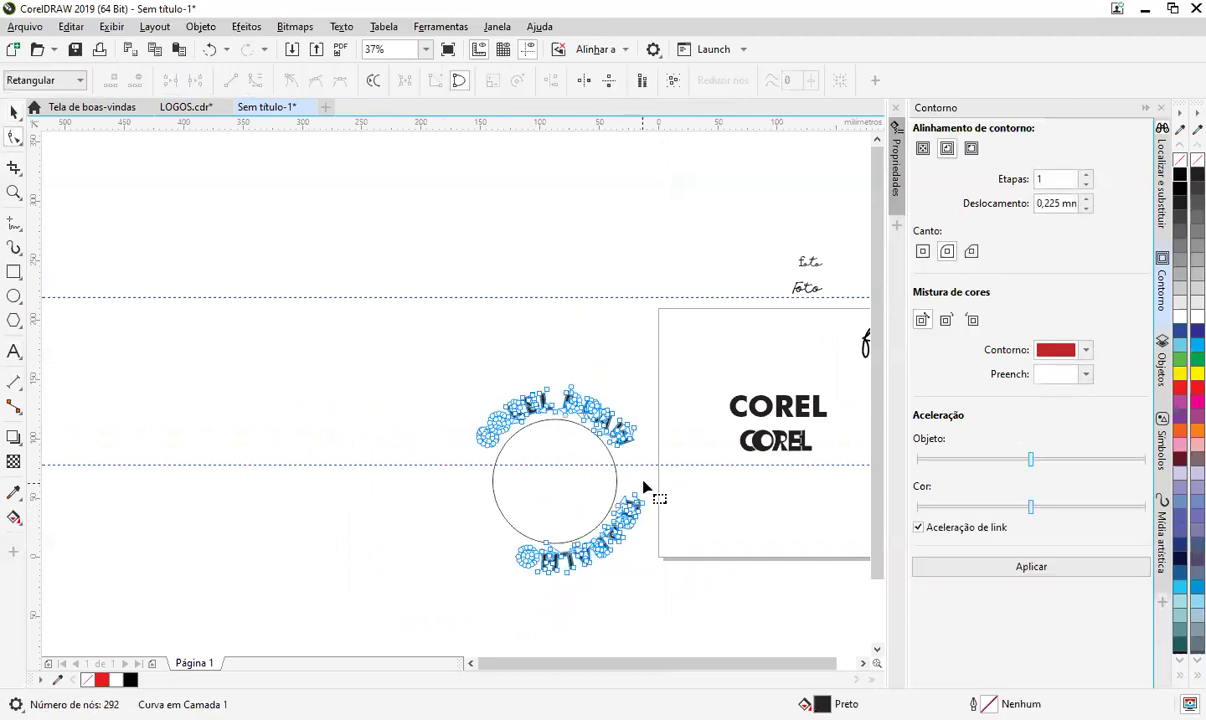
pyautogui.moveTo(643, 481); pyautogui.dragTo(432, 607)
pyautogui.hotkey('ctrl', 'x')
pyautogui.hotkey('ctrl', 'v')
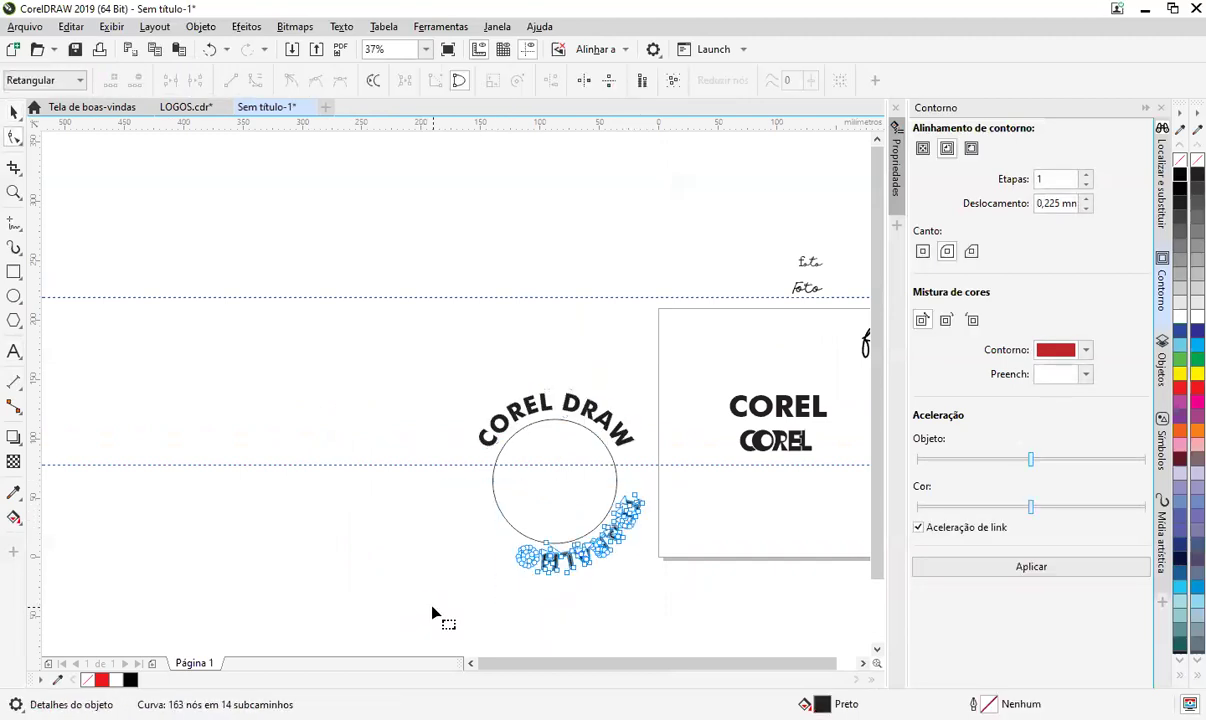
pyautogui.press('space')
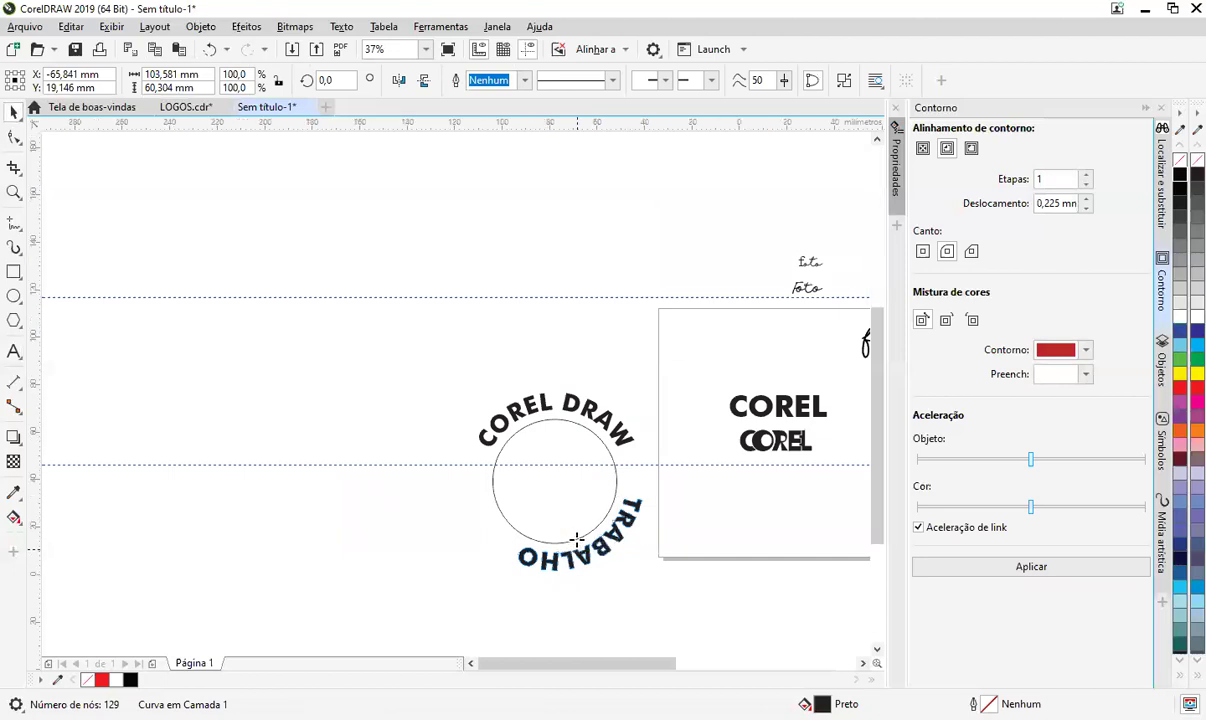
# - Rotate the TRABALHO curve around the circle's centre to about 331,7 degrees, centred on a new vertical guideline through the circle
pyautogui.scroll(2, 577, 540)
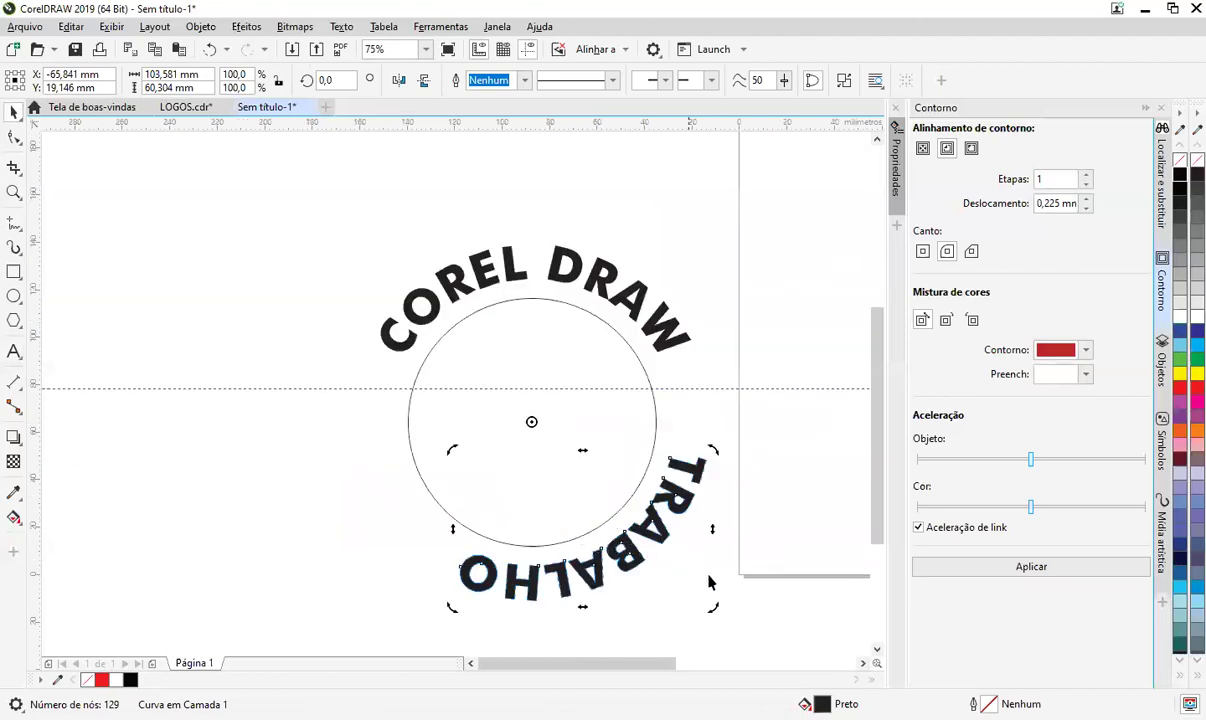
pyautogui.moveTo(709, 609); pyautogui.dragTo(596, 655)
pyautogui.moveTo(441, 501); pyautogui.dragTo(532, 546)
pyautogui.click(556, 596)
pyautogui.click(558, 600)
pyautogui.moveTo(672, 611); pyautogui.dragTo(679, 614)
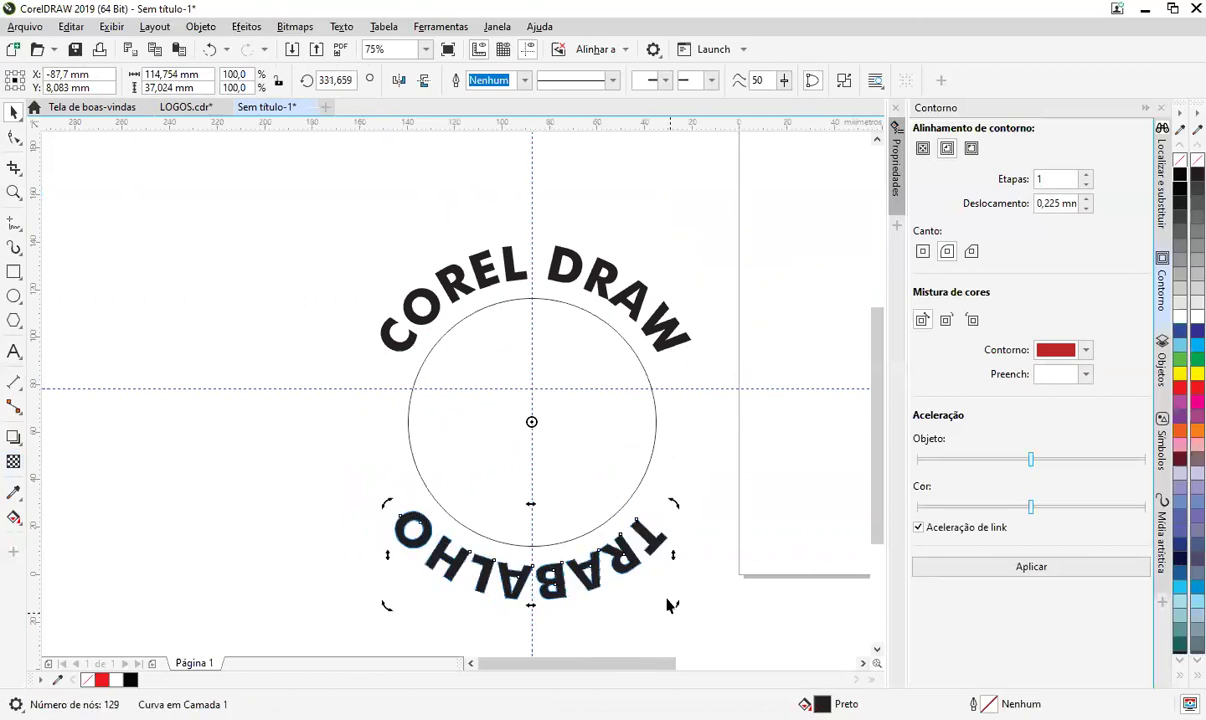
pyautogui.press('space')
pyautogui.press('space')
pyautogui.click(693, 540)
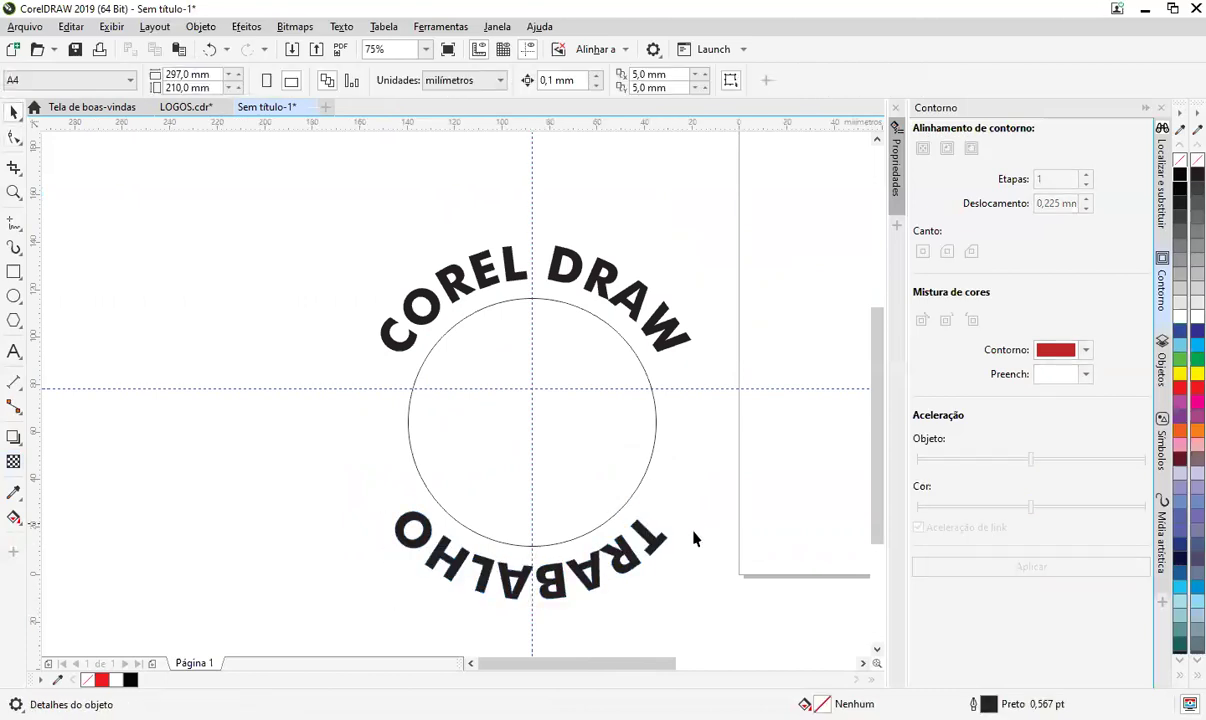
# - Move the TRABALHO curve off the circle to the empty area beside it, at about X -251,3 mm, Y 96,0 mm
pyautogui.scroll(-1, 664, 539)
pyautogui.moveTo(706, 525); pyautogui.dragTo(679, 376)
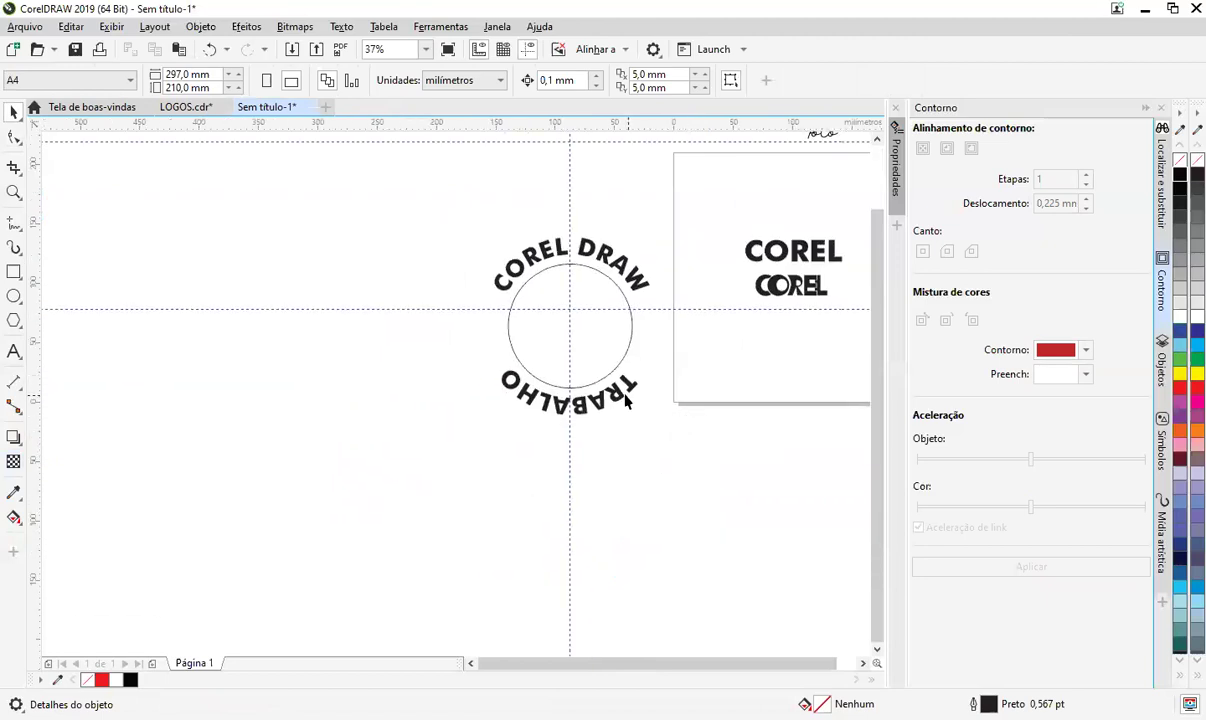
pyautogui.click(628, 395)
pyautogui.moveTo(578, 372); pyautogui.dragTo(386, 270)
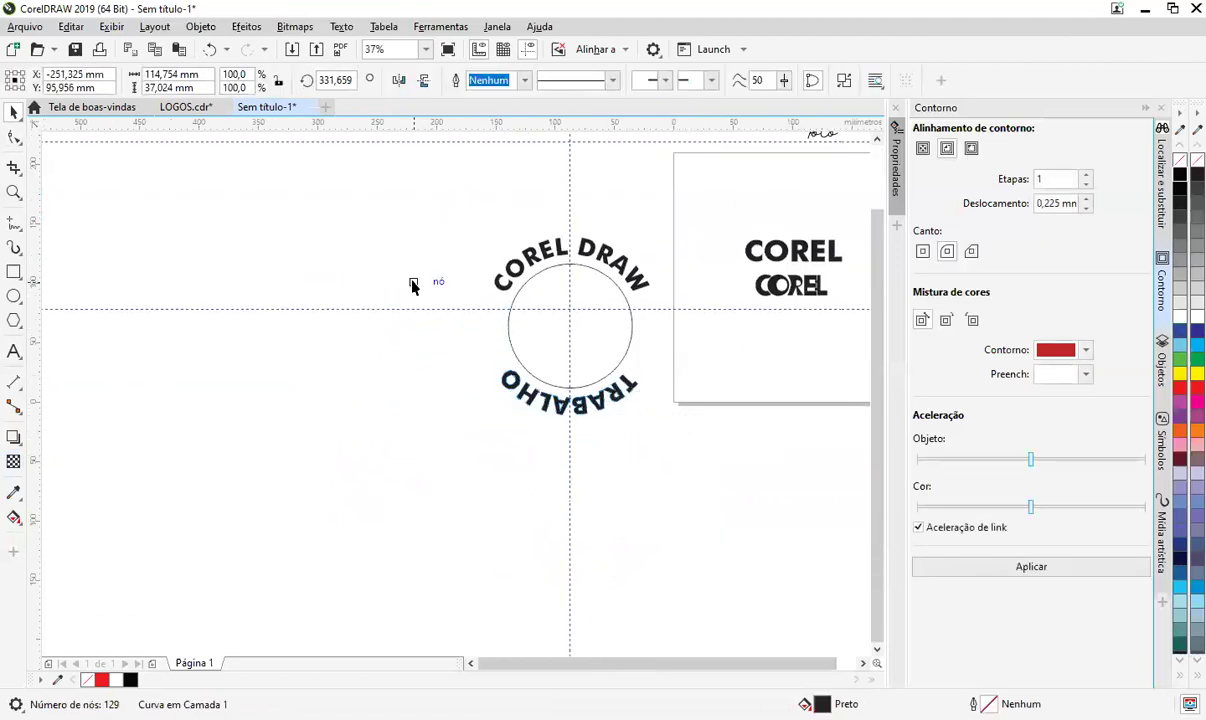
pyautogui.press('Escape')
pyautogui.click(513, 250)
pyautogui.press('F10')
pyautogui.press('space')
pyautogui.press('Escape')
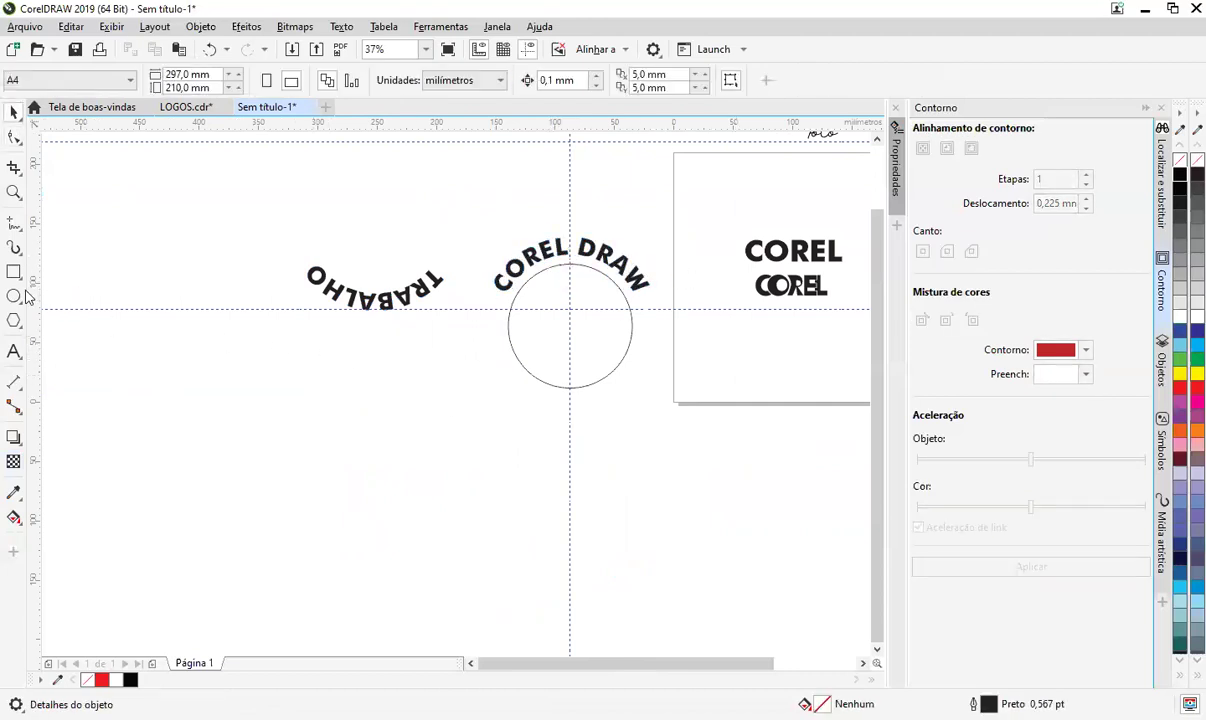
# - Add the artistic text TRABALHO below the circle in Arial 24 pt
pyautogui.click(14, 351)
pyautogui.click(561, 451)
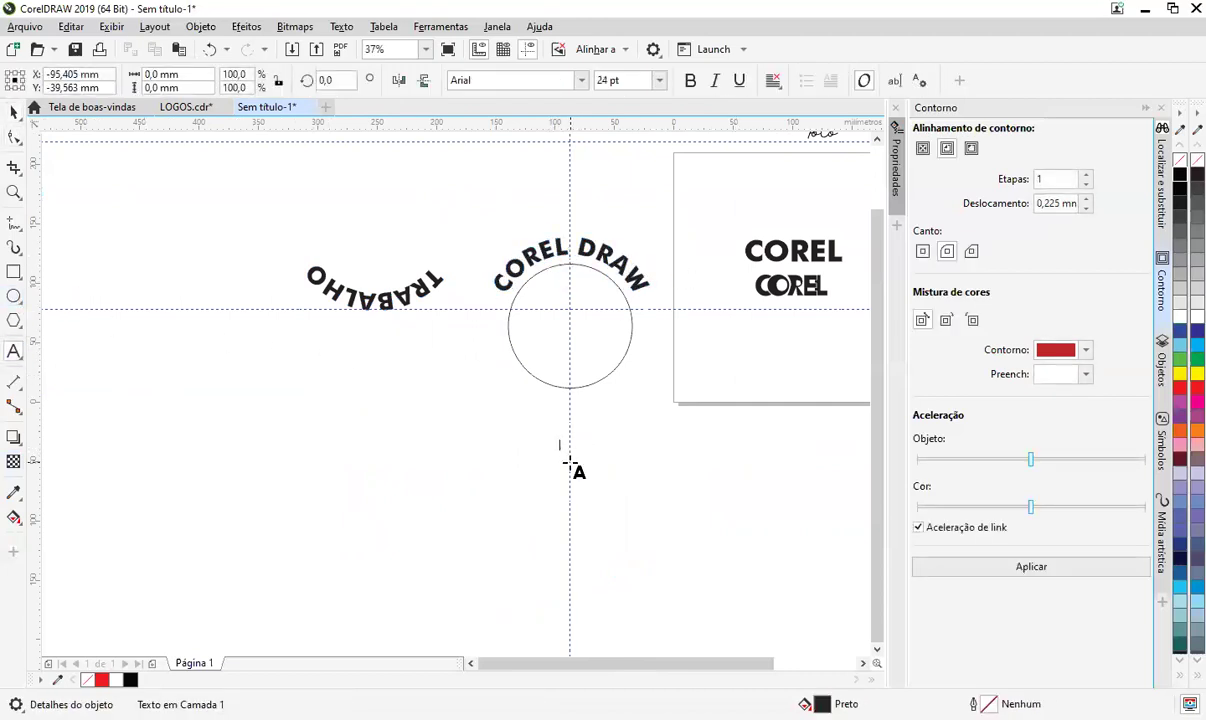
pyautogui.write('C')
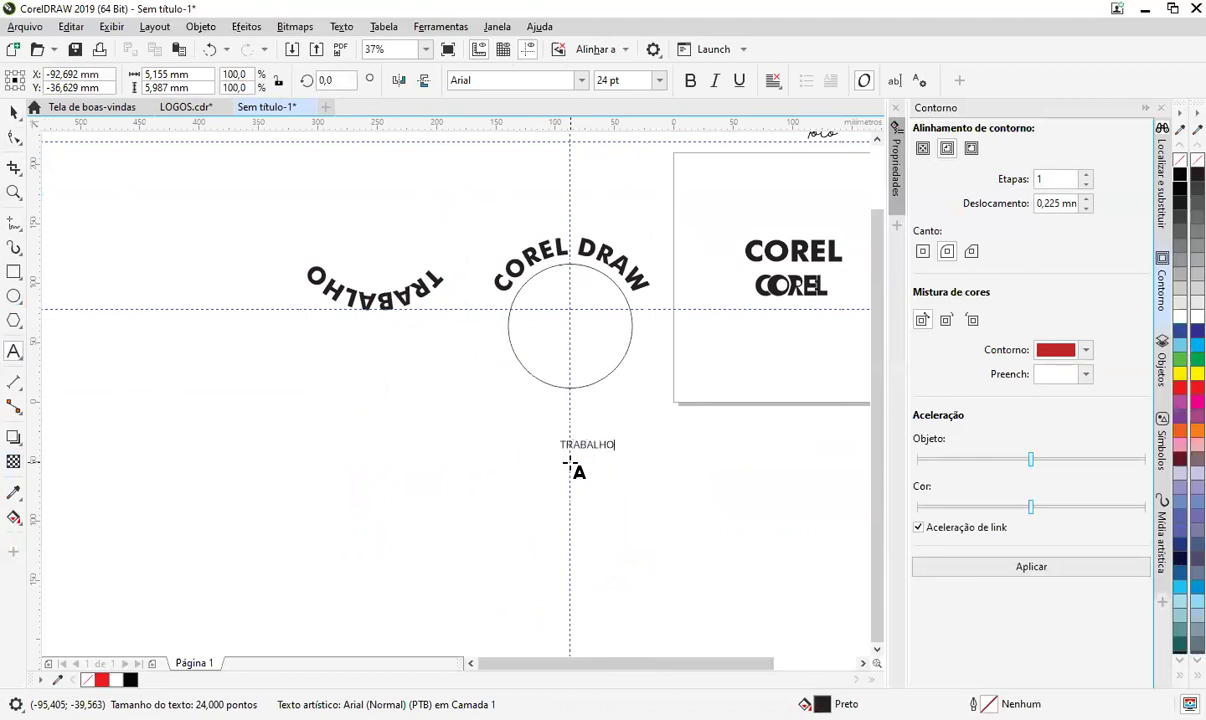
pyautogui.hotkey('ctrl', 'space')
# - Set the new TRABALHO text in Arial Rounded MT Bold and enlarge it to about 41,3 pt
pyautogui.click(689, 80)
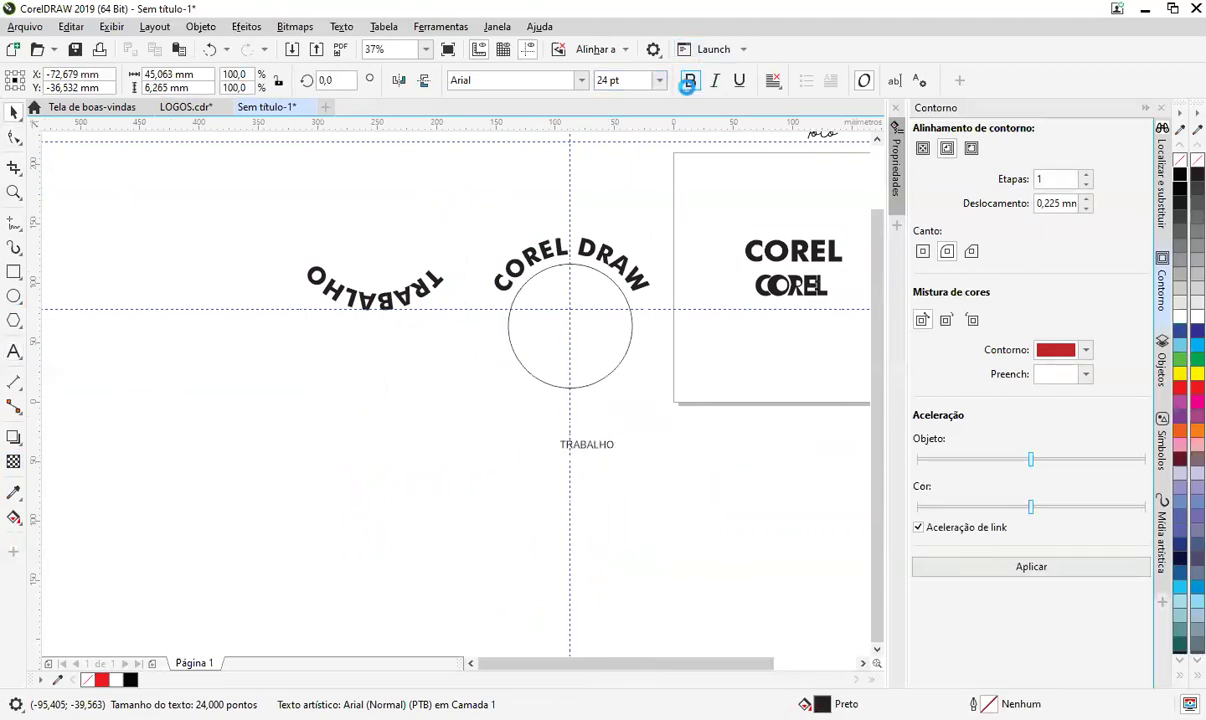
pyautogui.click(580, 80)
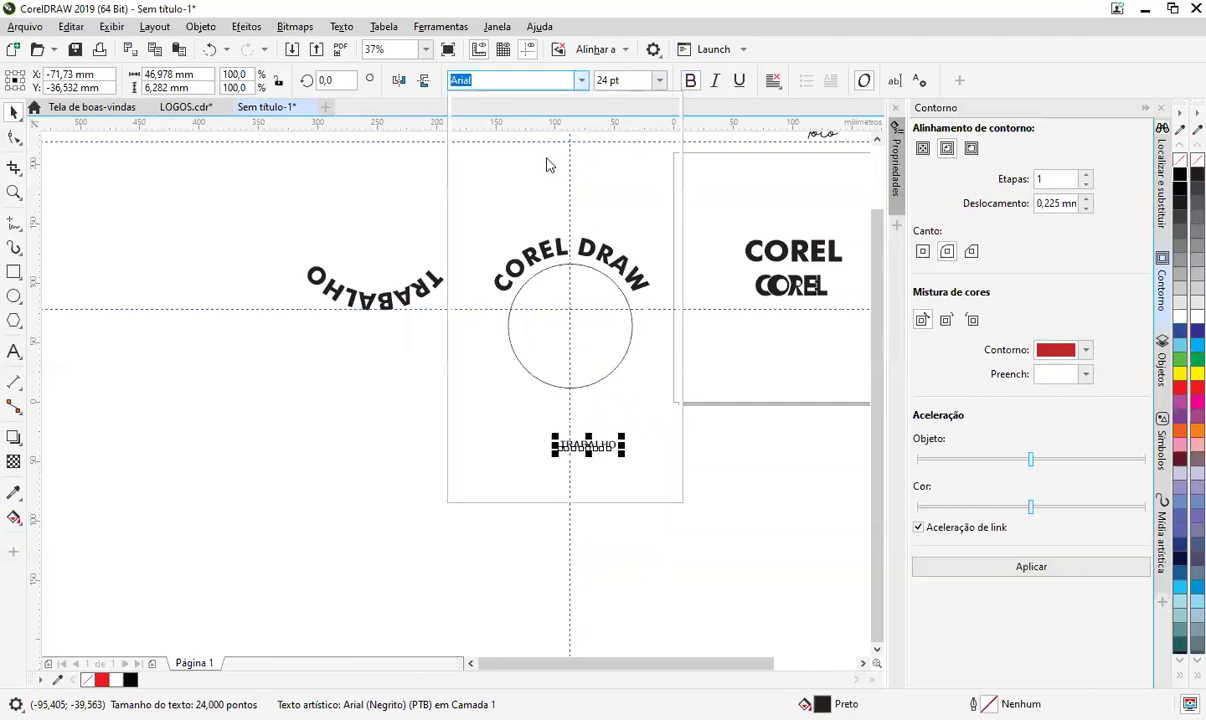
pyautogui.click(505, 259)
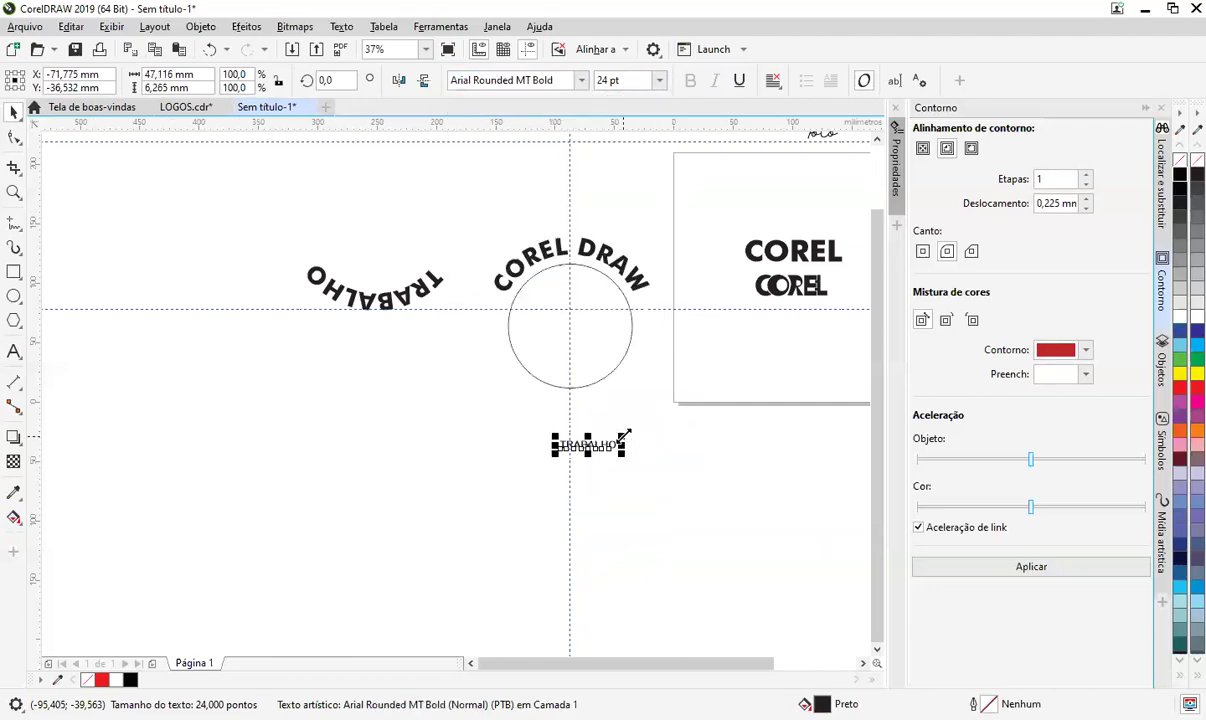
pyautogui.moveTo(623, 436); pyautogui.dragTo(645, 434)
# - Fit the new TRABALHO text to the circle's lower edge at 10,0 mm distance and mirror it horizontally and vertically
pyautogui.click(337, 28)
pyautogui.click(390, 248)
pyautogui.click(570, 402)
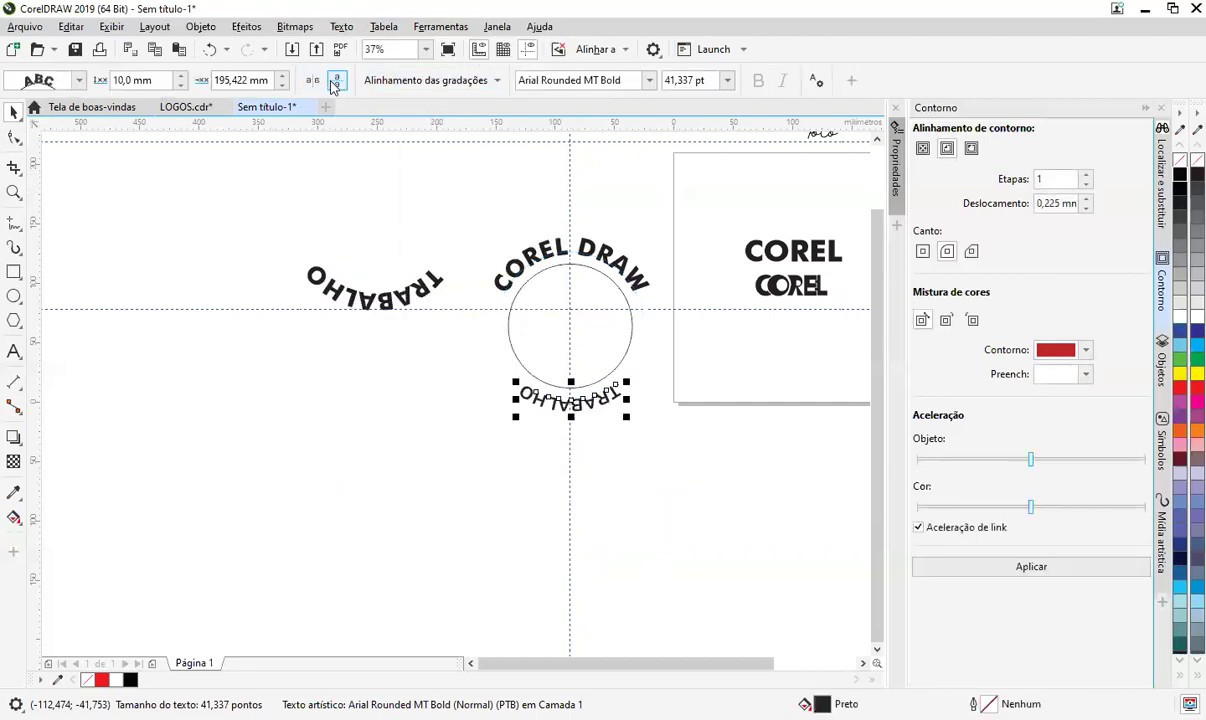
pyautogui.click(335, 84)
pyautogui.click(311, 83)
# - Enlarge the curved TRABALHO text to about 60,8 pt and move it outward to a distance of 18,0 mm from the circle
pyautogui.scroll(1, 575, 390)
pyautogui.scroll(1, 580, 393)
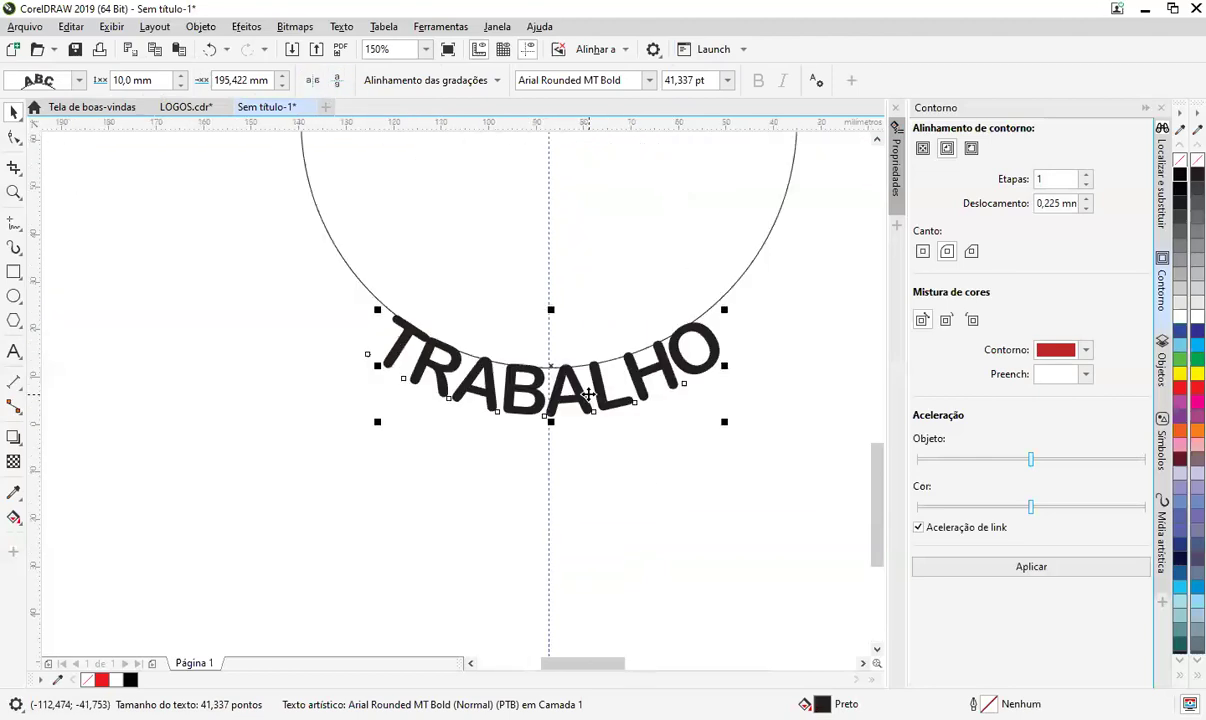
pyautogui.moveTo(549, 361); pyautogui.dragTo(549, 390)
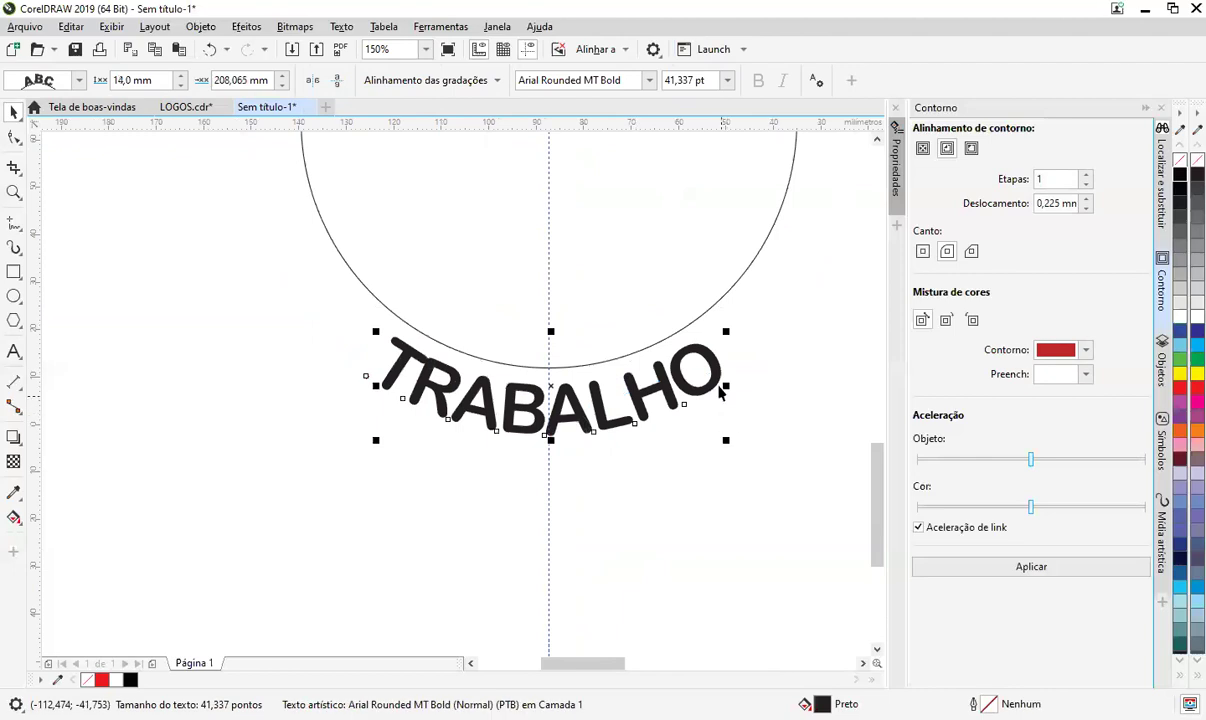
pyautogui.moveTo(724, 328)
pyautogui.mouseDown()
pyautogui.moveTo(808, 224)
pyautogui.moveTo(717, 335)
pyautogui.mouseUp()
pyautogui.moveTo(547, 348); pyautogui.dragTo(549, 373)
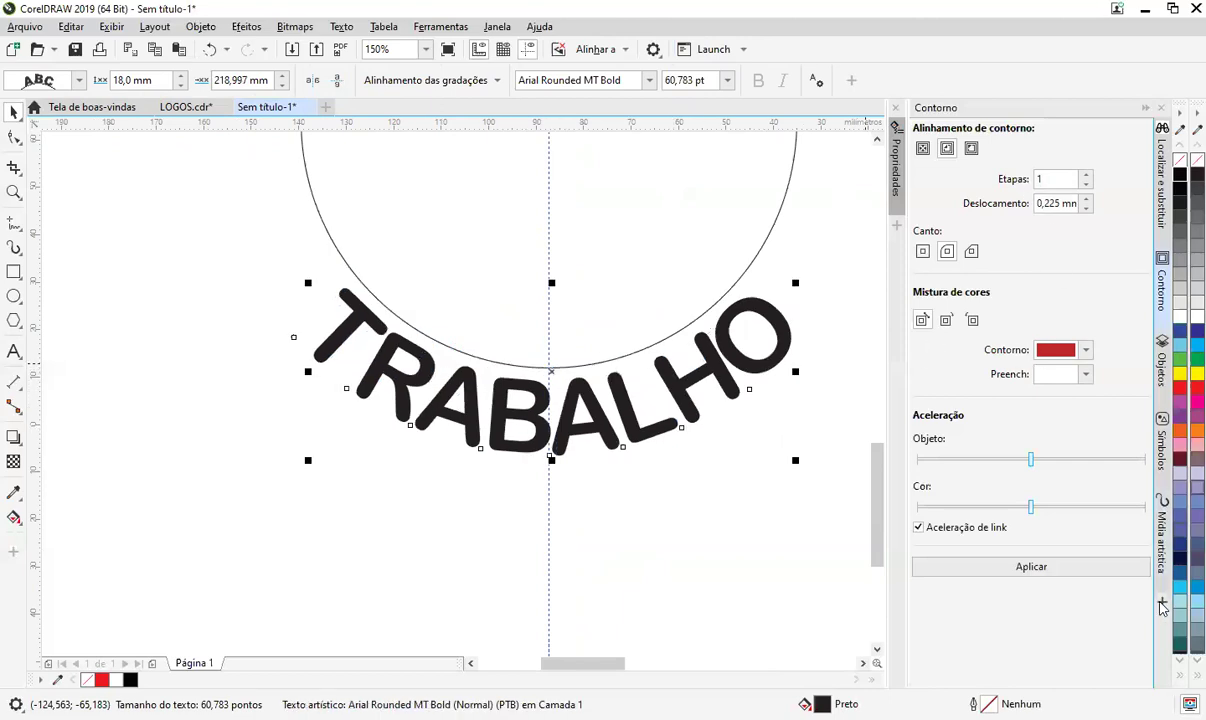
# - Enable the Texto docker and display its paragraph settings
pyautogui.click(1162, 601)
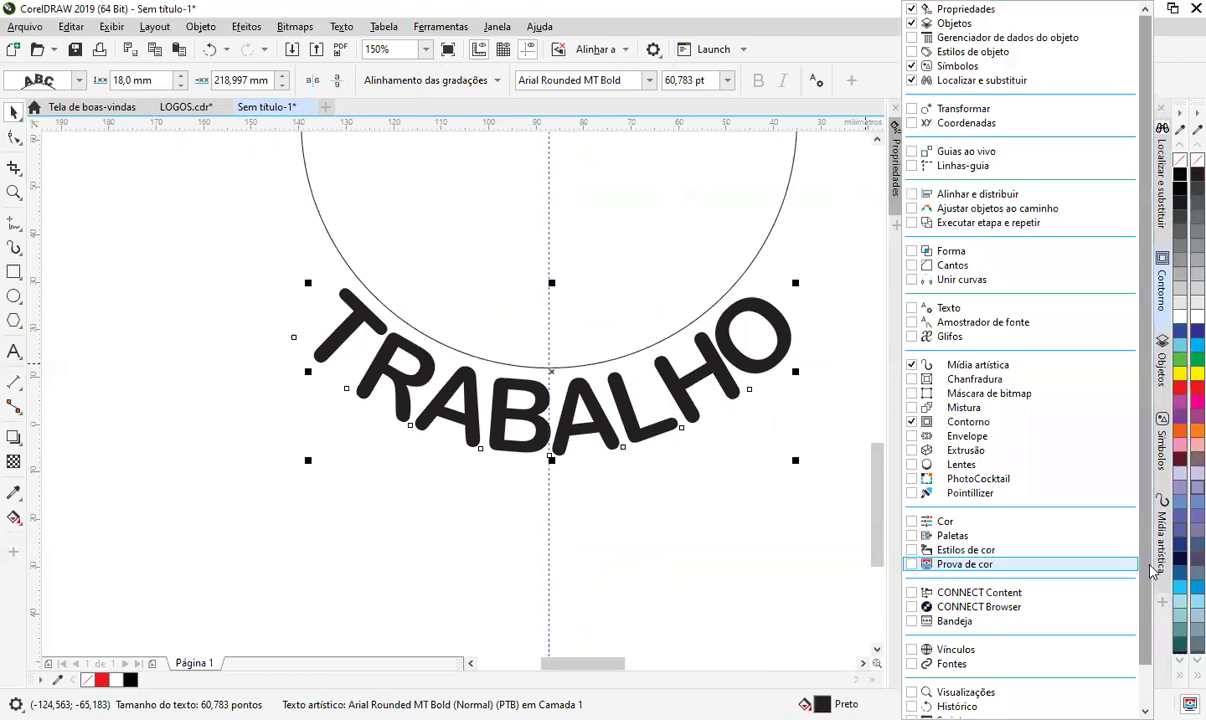
pyautogui.click(913, 310)
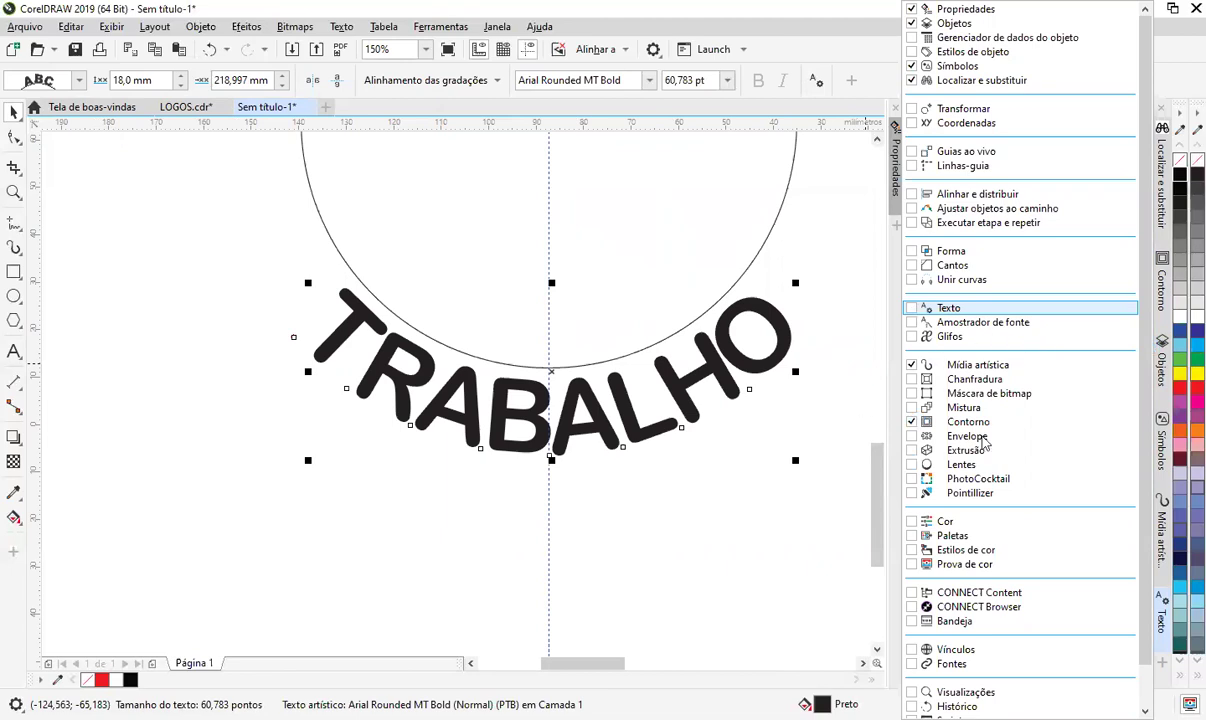
pyautogui.click(1158, 510)
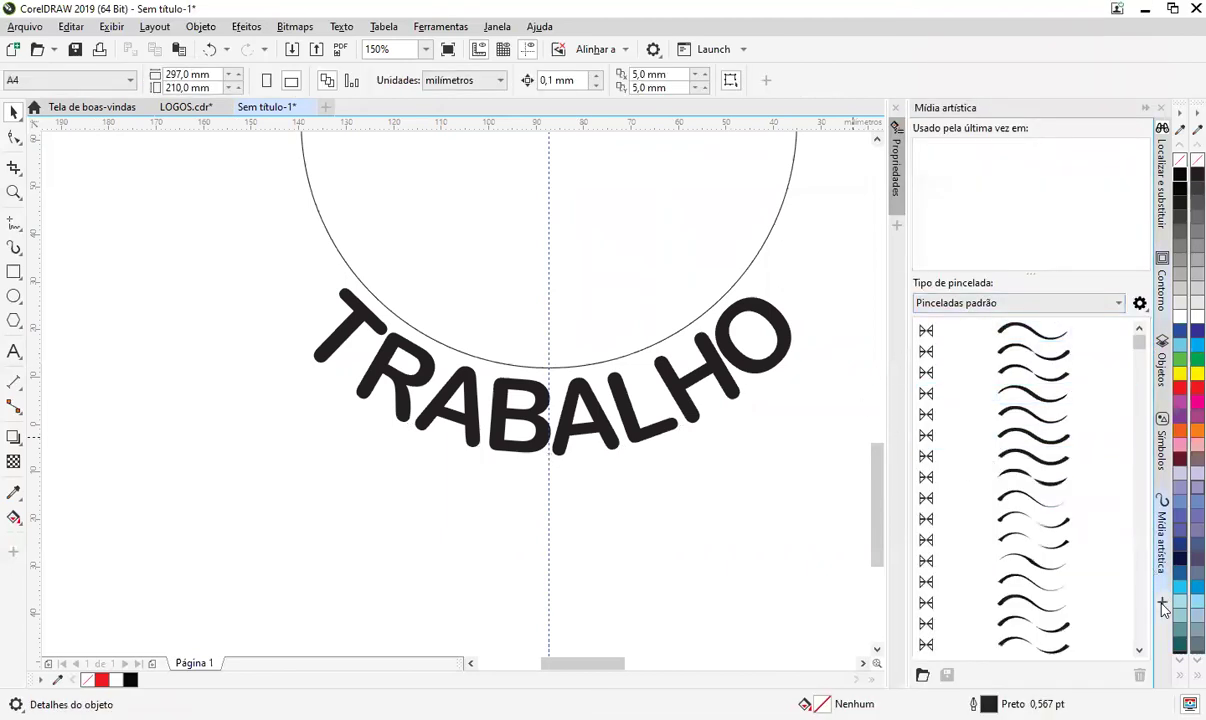
pyautogui.click(1162, 605)
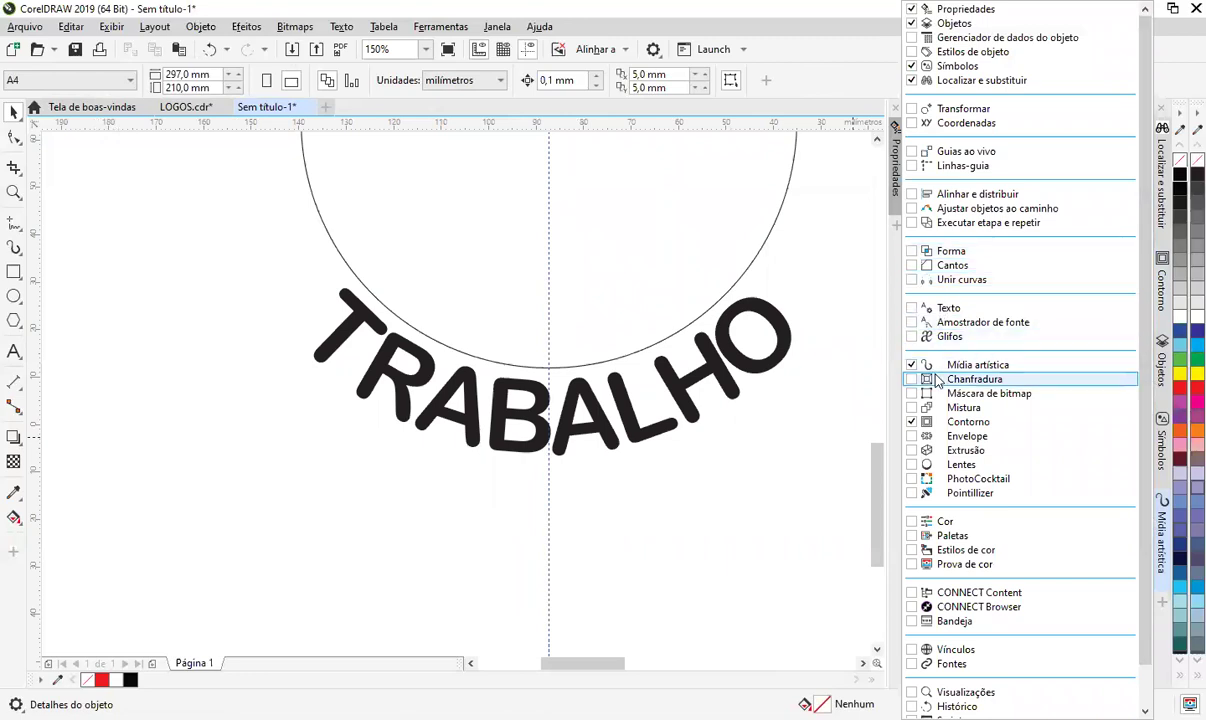
pyautogui.click(917, 309)
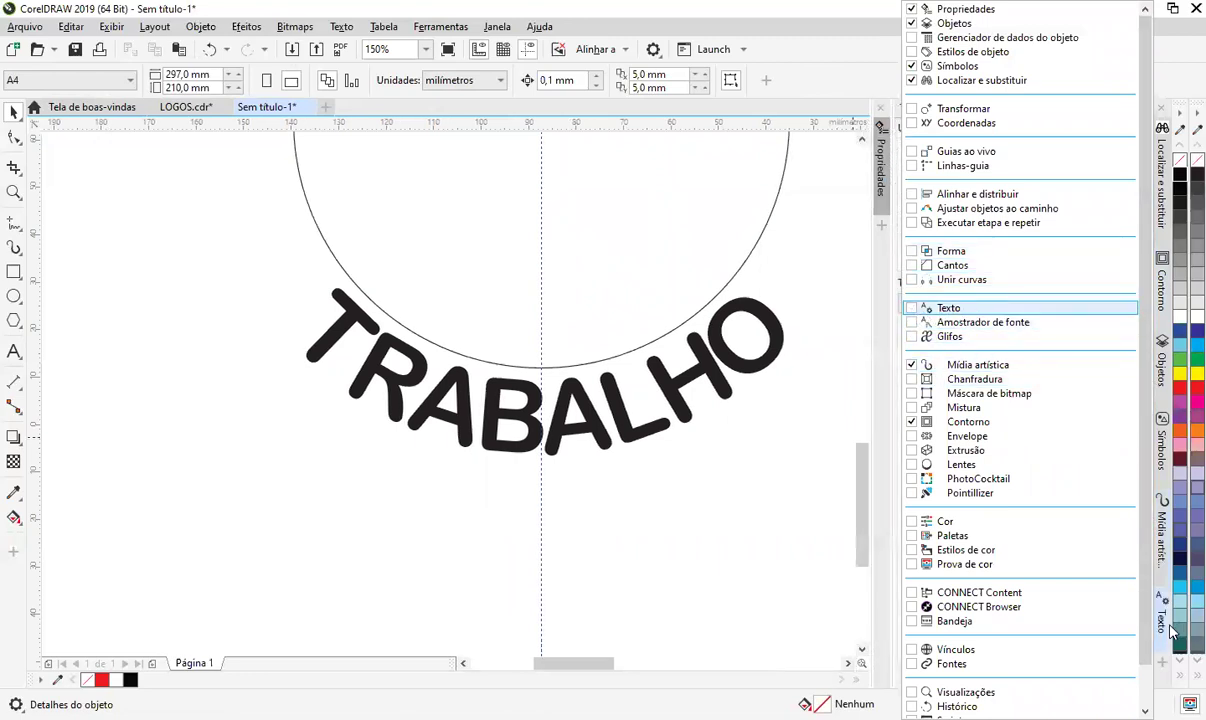
pyautogui.click(1170, 630)
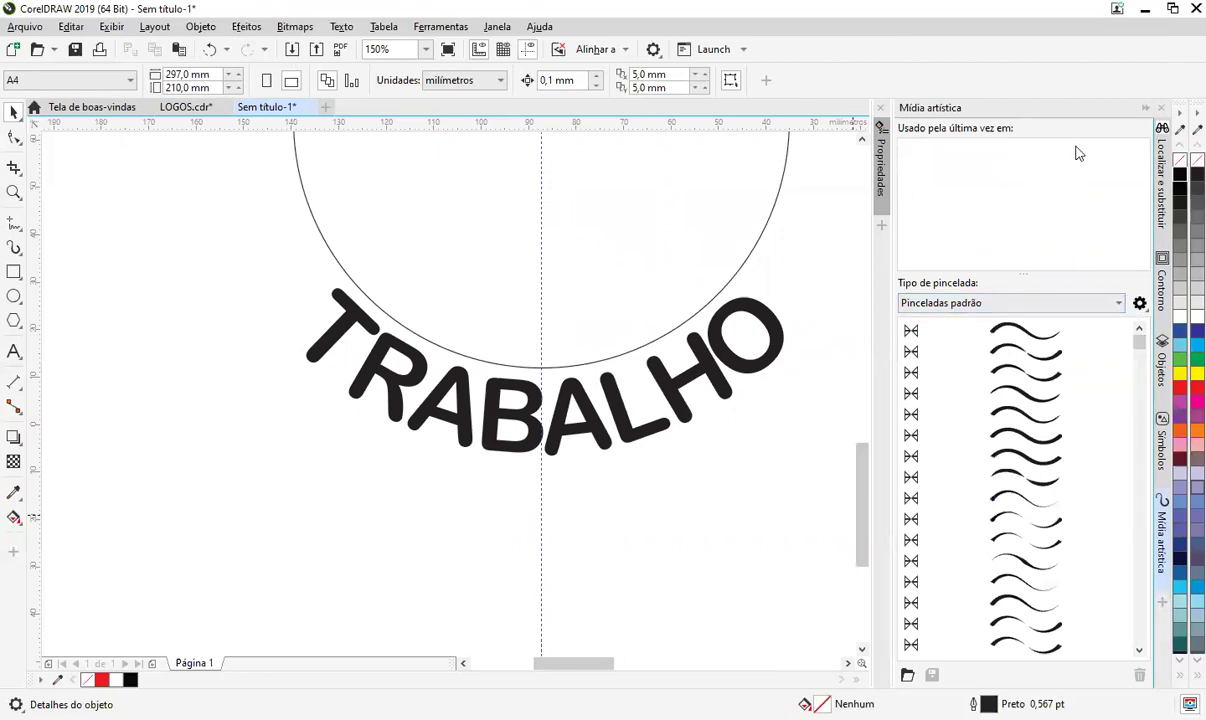
pyautogui.click(1164, 603)
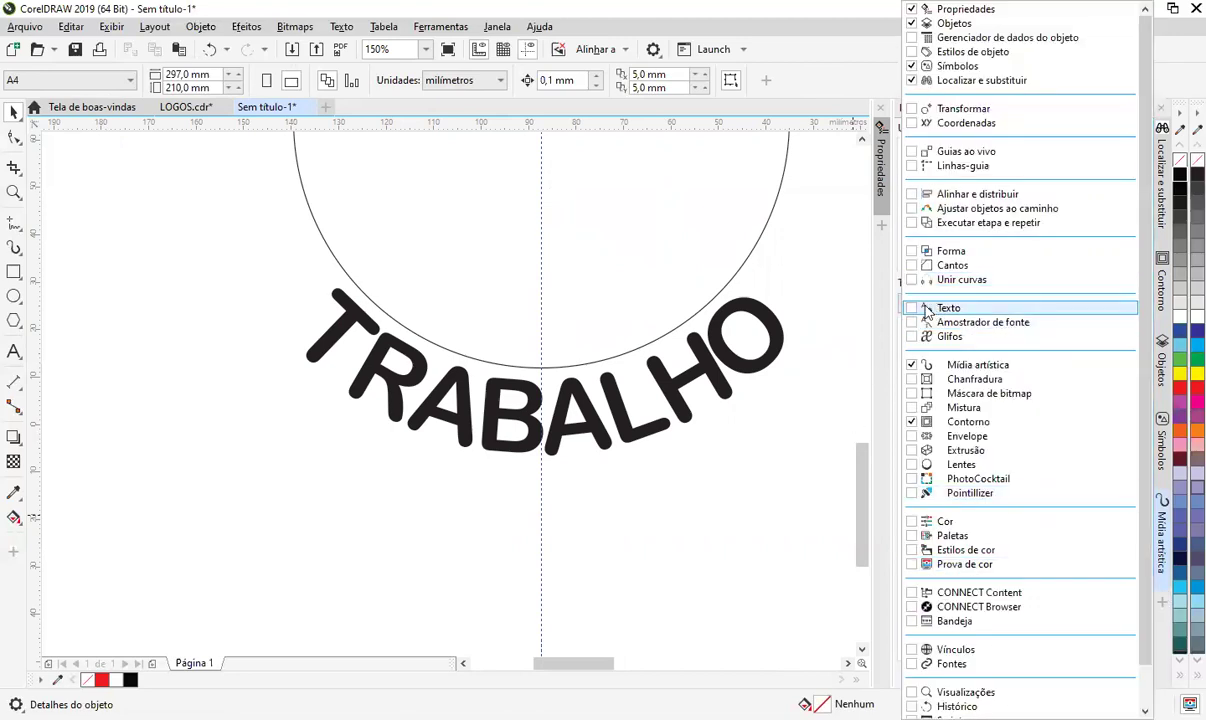
pyautogui.click(912, 312)
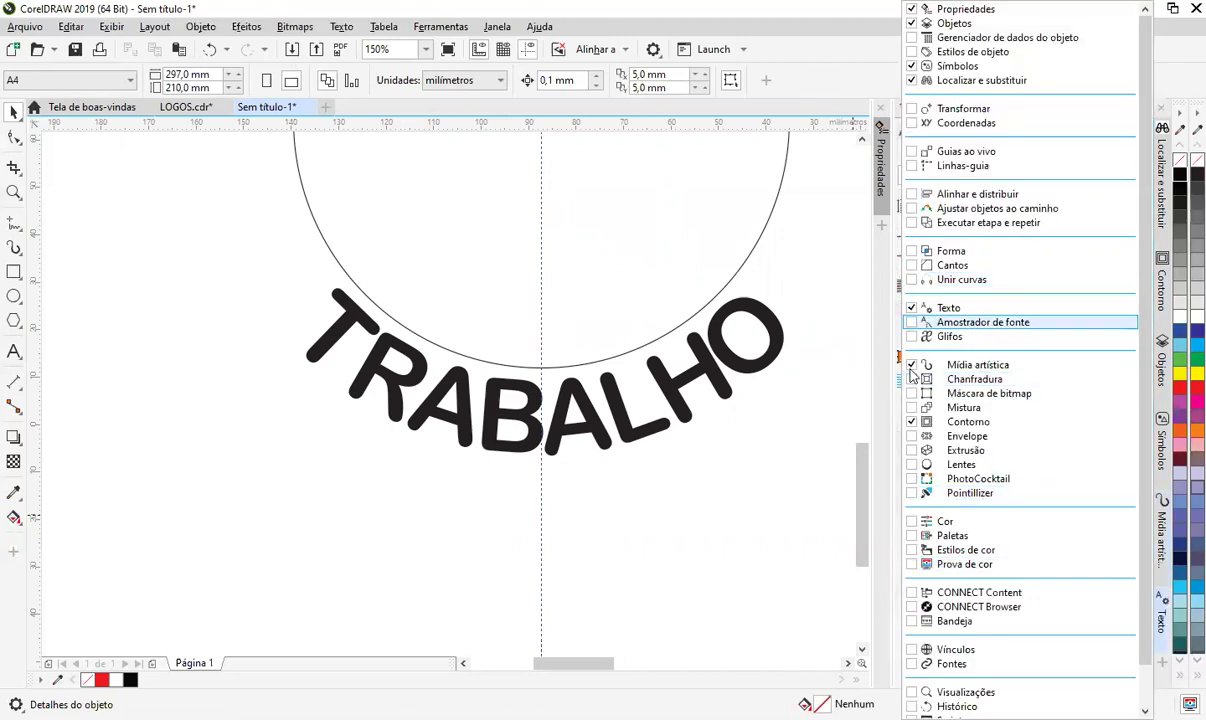
pyautogui.click(1160, 627)
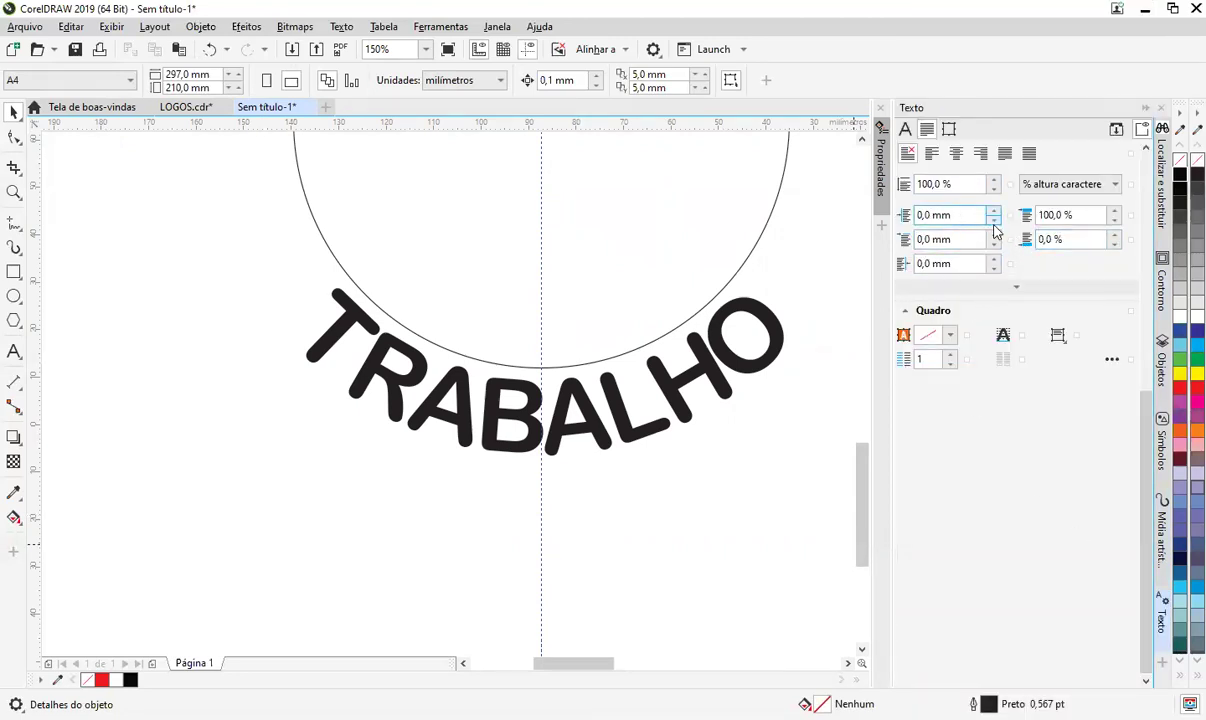
# - Increase the character spacing of the curved TRABALHO text below the circle to 66,0 %
pyautogui.click(1012, 287)
pyautogui.moveTo(996, 304); pyautogui.dragTo(997, 277)
pyautogui.click(706, 370)
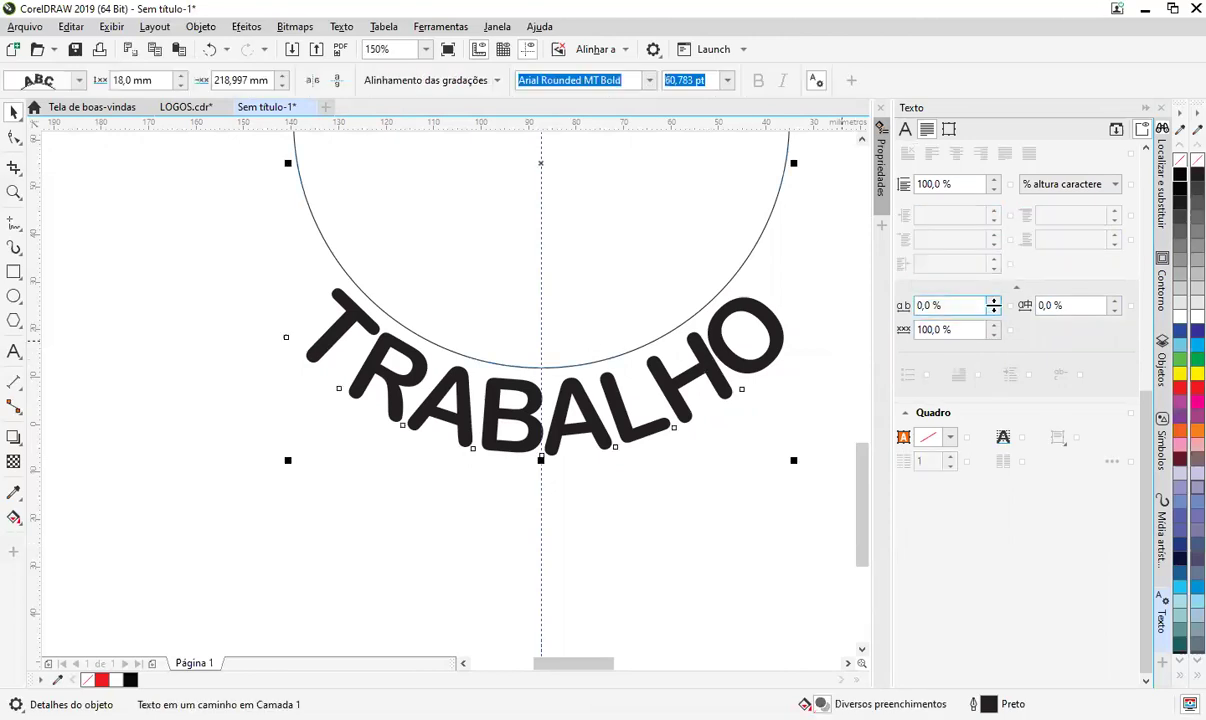
pyautogui.click(992, 300)
pyautogui.moveTo(991, 305); pyautogui.dragTo(975, 248)
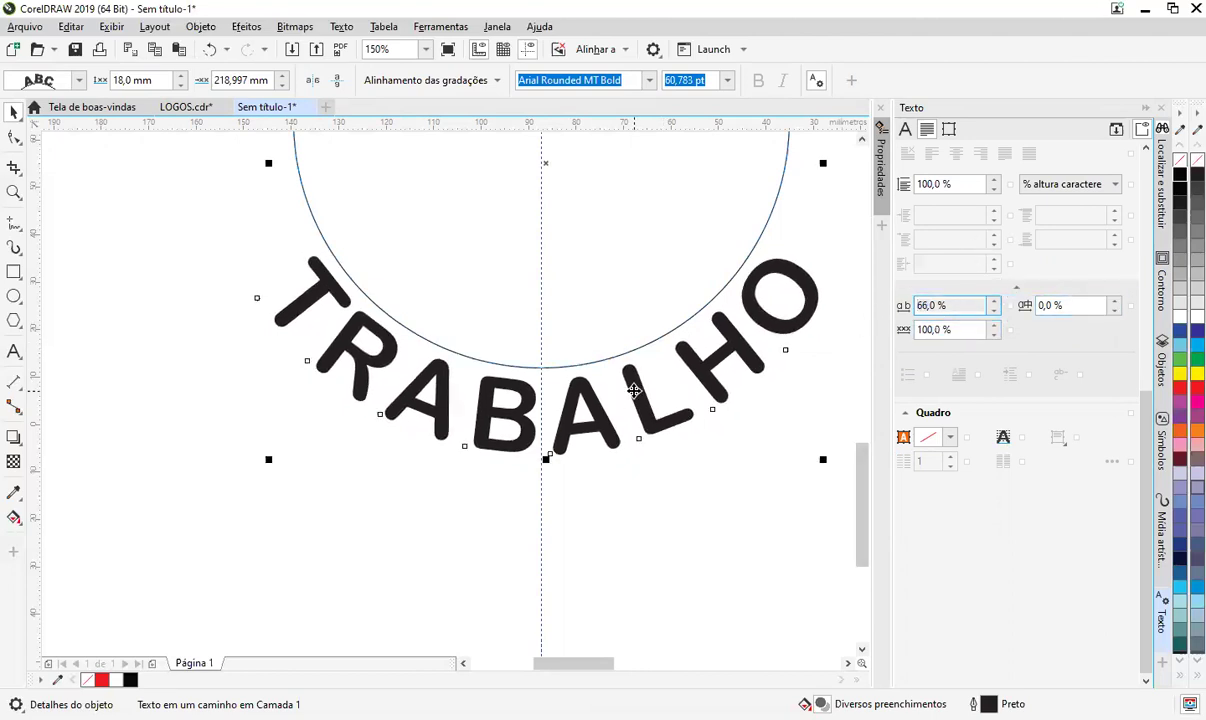
# - Convert the circle between COREL DRAW and TRABALHO to curves and delete it, keeping both curved texts
pyautogui.scroll(-2, 625, 398)
pyautogui.moveTo(624, 396); pyautogui.dragTo(664, 460)
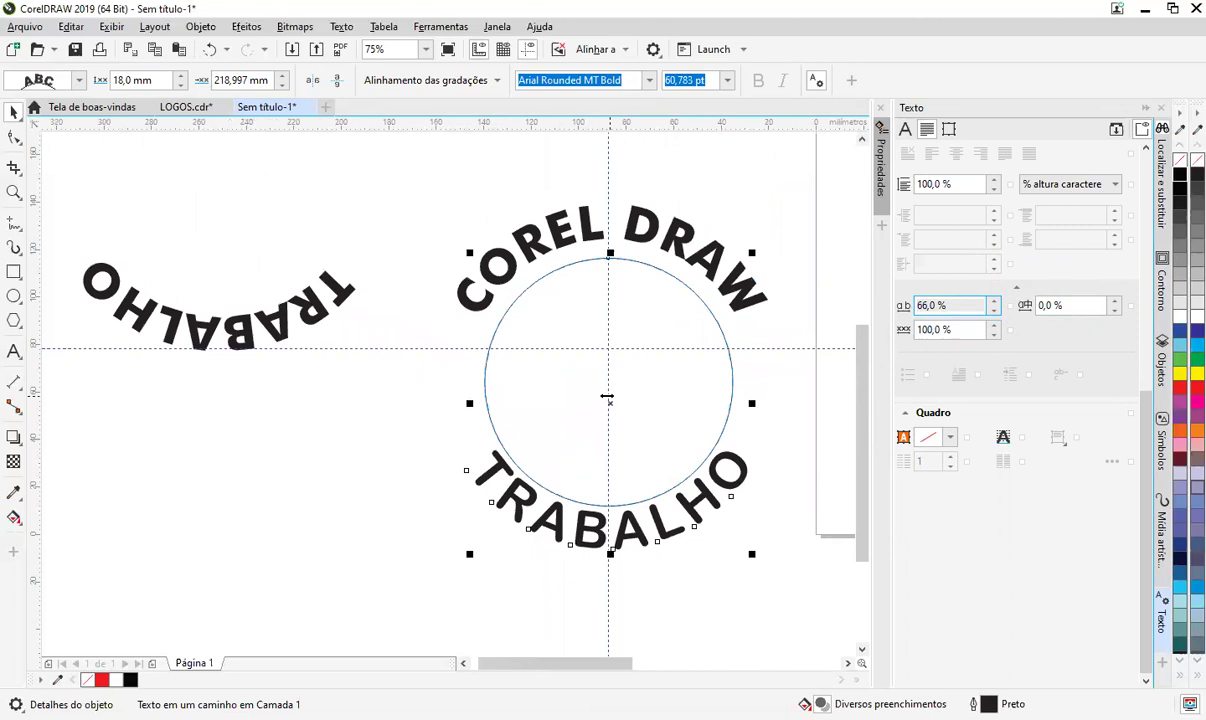
pyautogui.moveTo(608, 403)
pyautogui.mouseDown()
pyautogui.moveTo(614, 442)
pyautogui.moveTo(606, 425)
pyautogui.mouseUp()
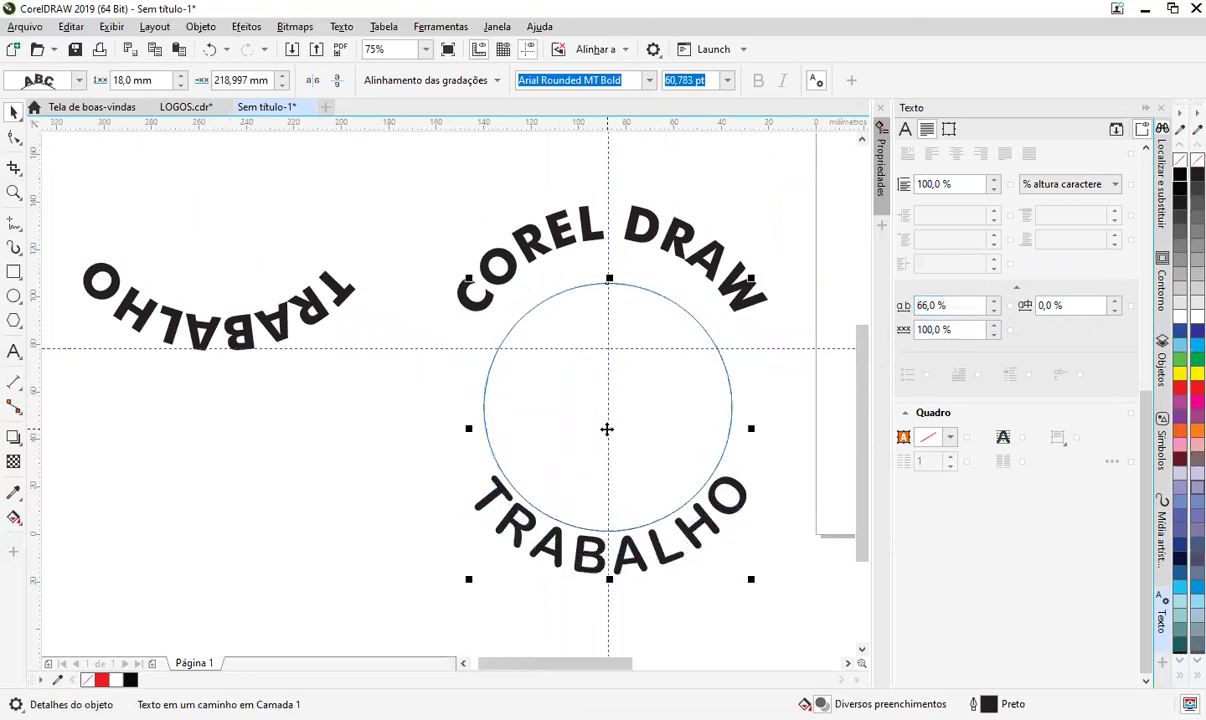
pyautogui.click(726, 417)
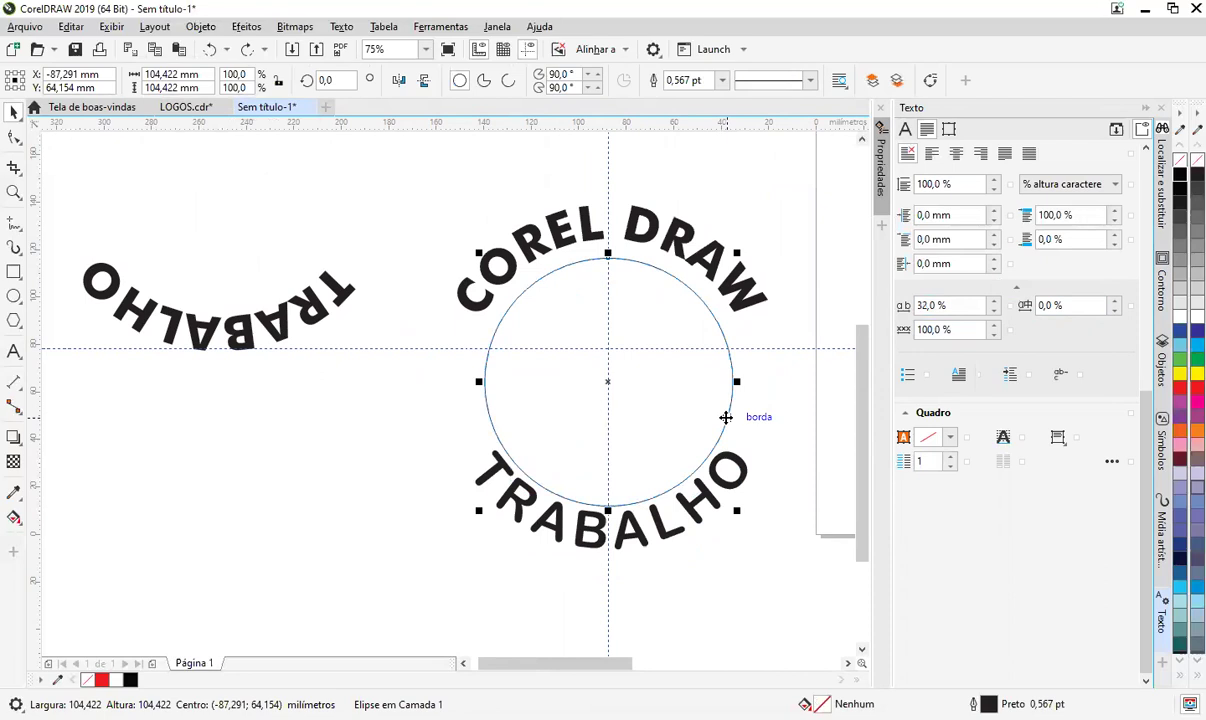
pyautogui.hotkey('ctrl', 'q')
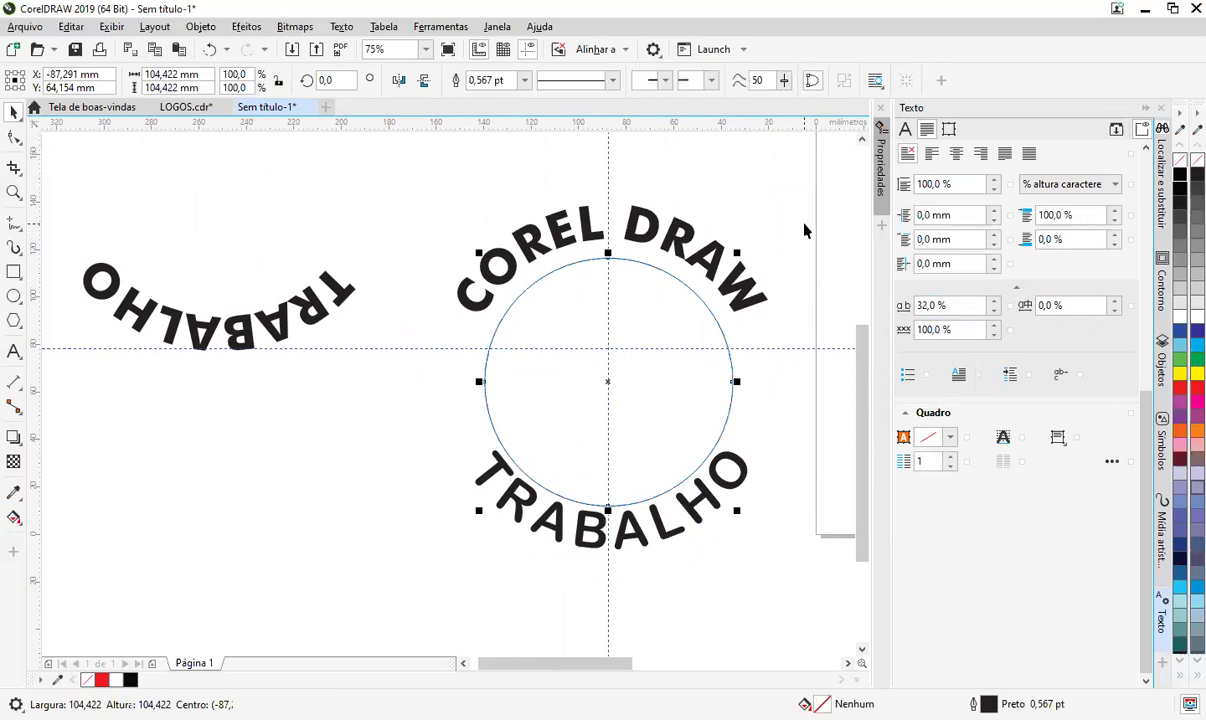
pyautogui.press('Delete')
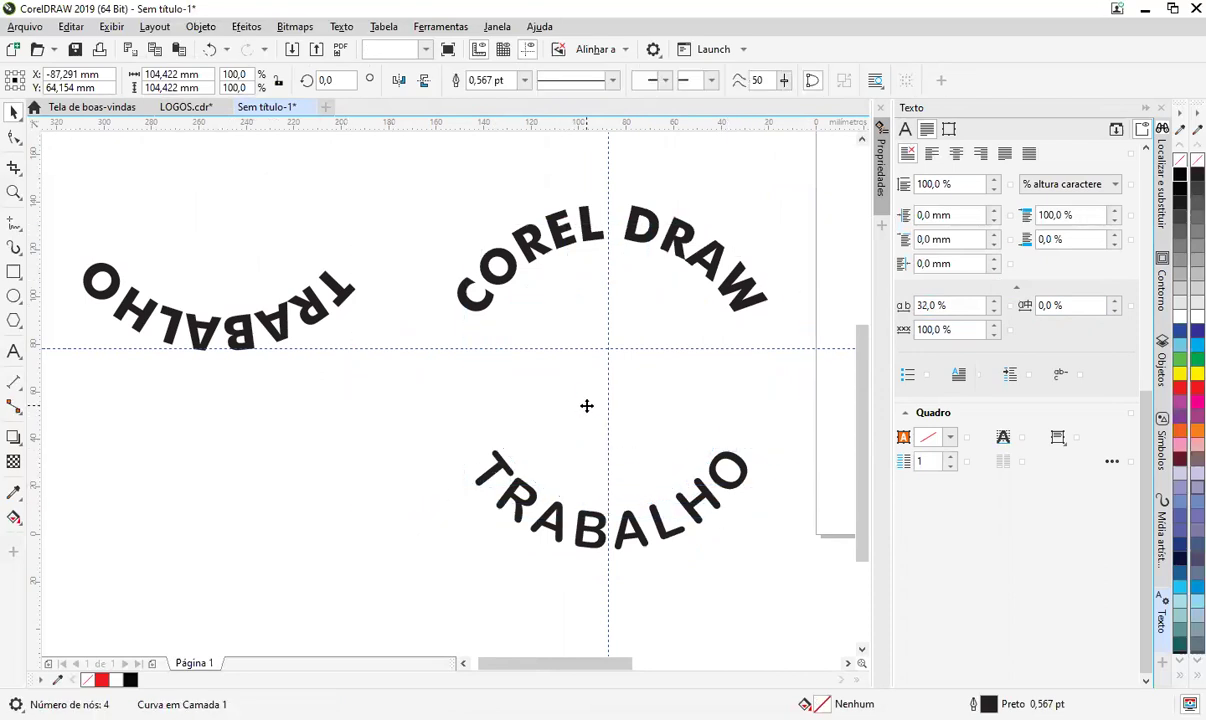
# - Move the curved COREL DRAW and TRABALHO lettering together to the empty area above and to the left of the guidelines
pyautogui.scroll(-4, 790, 440)
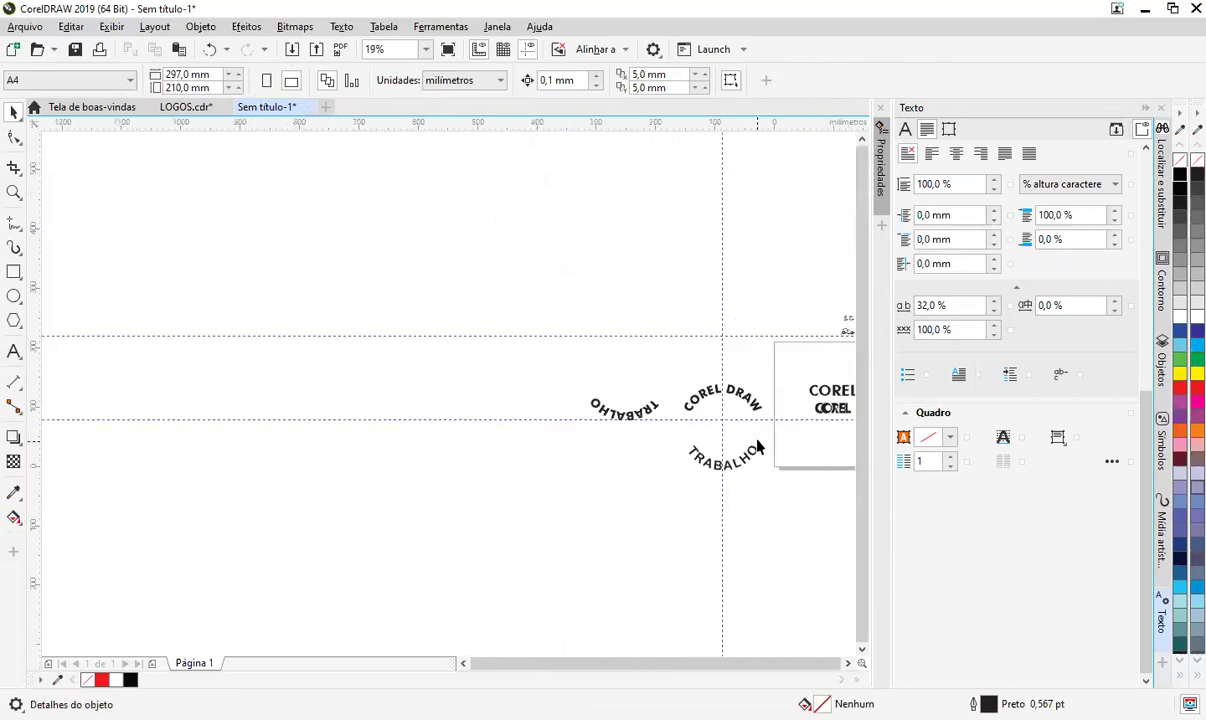
pyautogui.click(690, 400)
pyautogui.moveTo(678, 399)
pyautogui.mouseDown()
pyautogui.moveTo(635, 318)
pyautogui.moveTo(526, 245)
pyautogui.mouseUp()
pyautogui.click(668, 312)
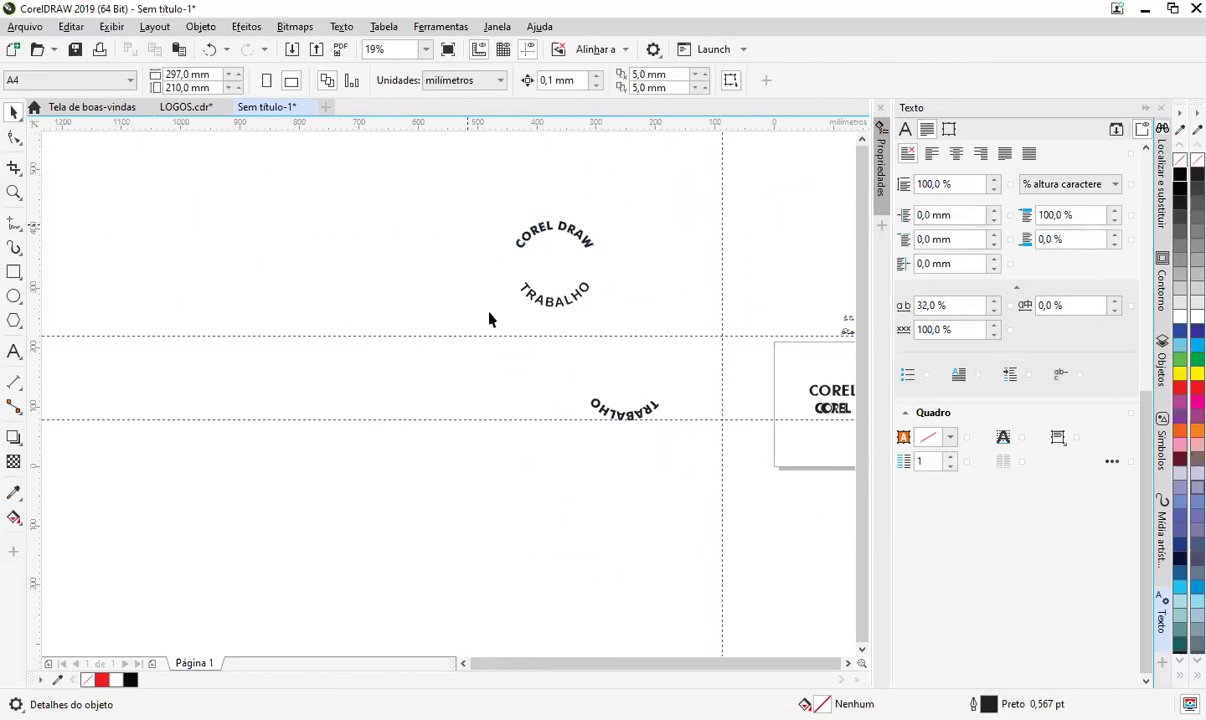
# - Delete the horizontal and vertical guidelines from the drawing
pyautogui.moveTo(519, 356); pyautogui.dragTo(520, 357)
pyautogui.press('Delete')
pyautogui.press('Delete')
pyautogui.press('Delete')
pyautogui.click(764, 336)
pyautogui.press('Delete')
# - Convert the upper COREL artistic text on the page to curves
pyautogui.moveTo(759, 461); pyautogui.dragTo(517, 419)
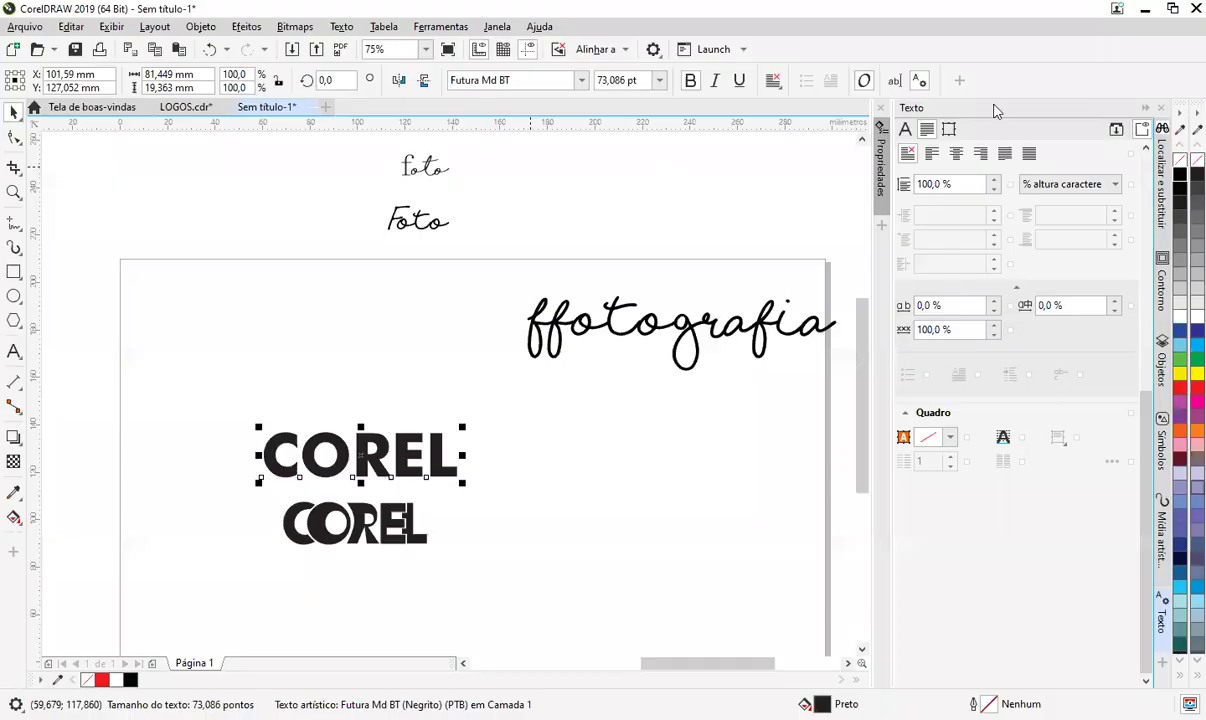
pyautogui.click(539, 473)
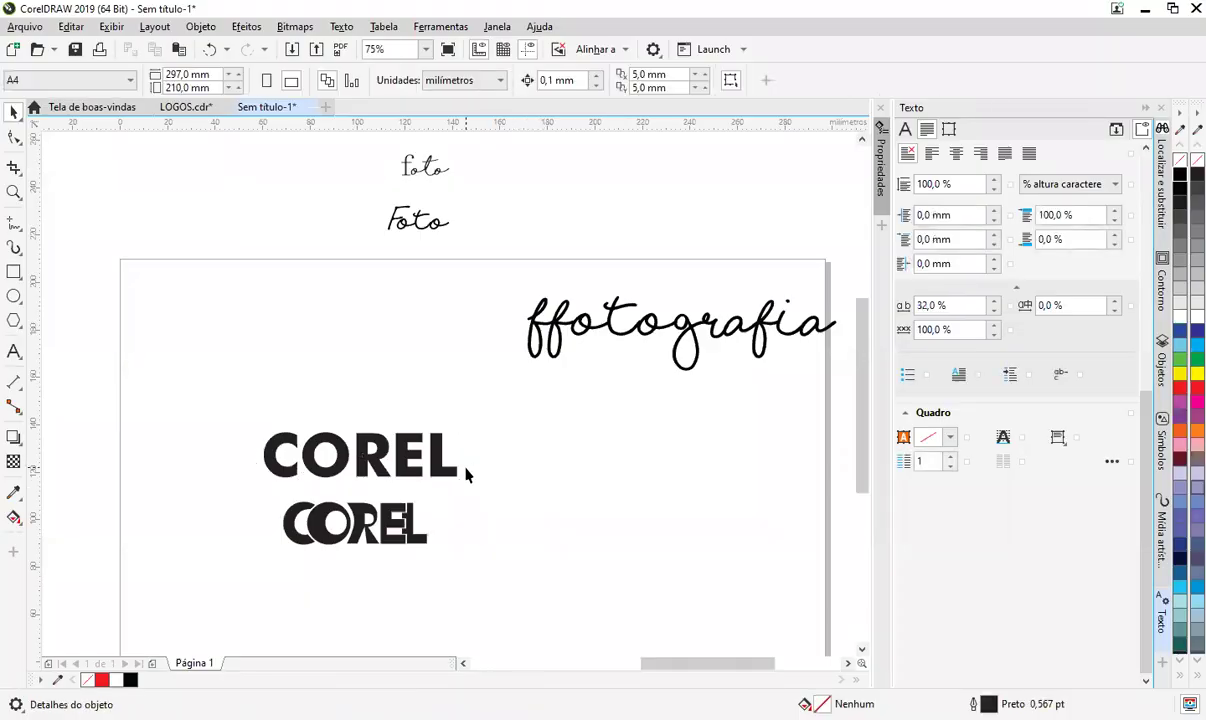
pyautogui.moveTo(442, 466); pyautogui.dragTo(556, 326)
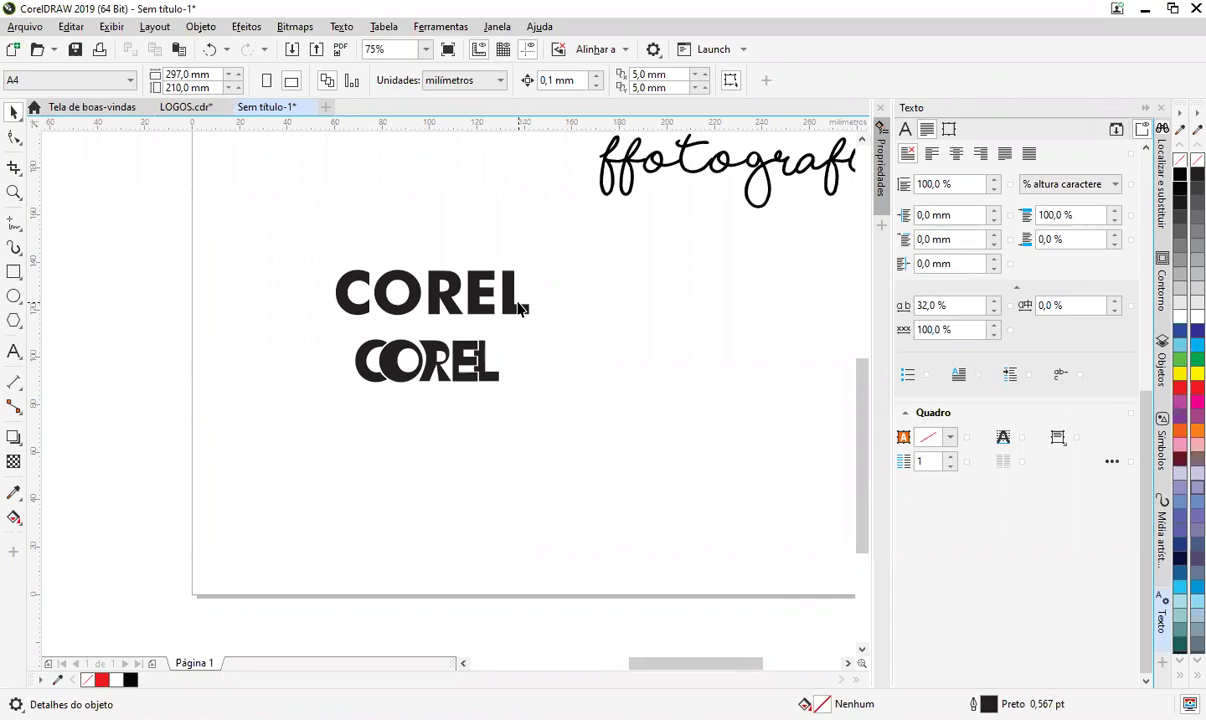
pyautogui.click(514, 313)
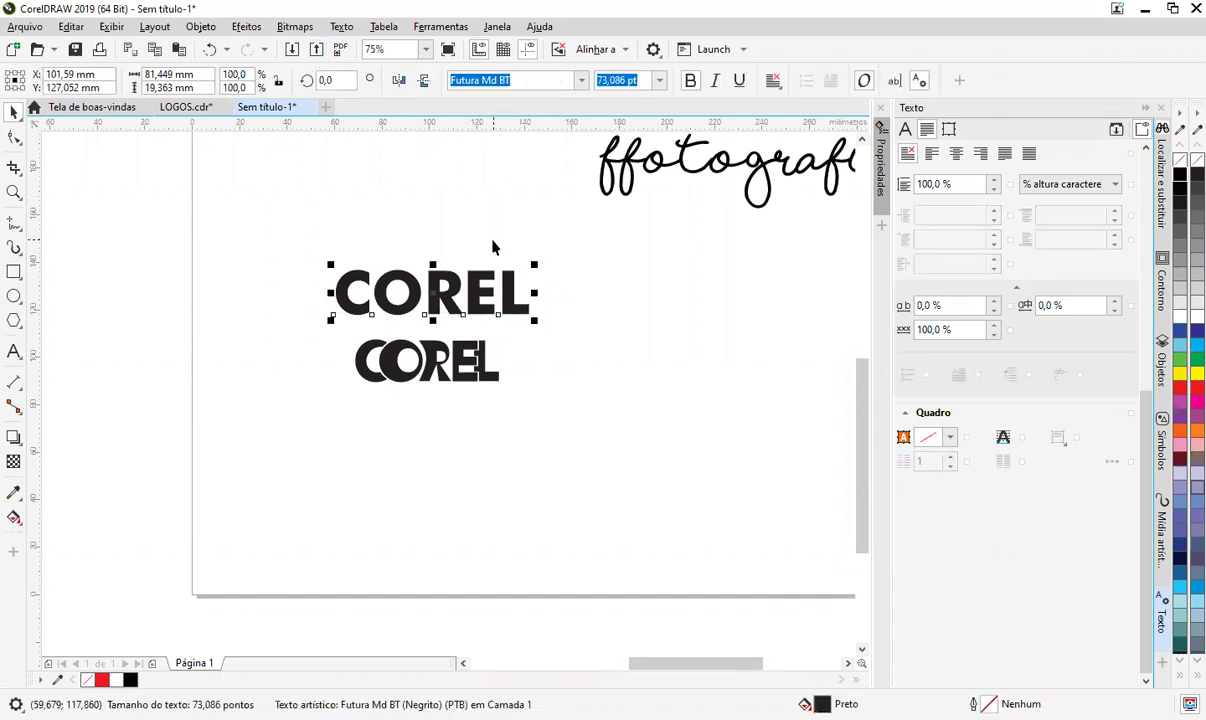
pyautogui.click(342, 26)
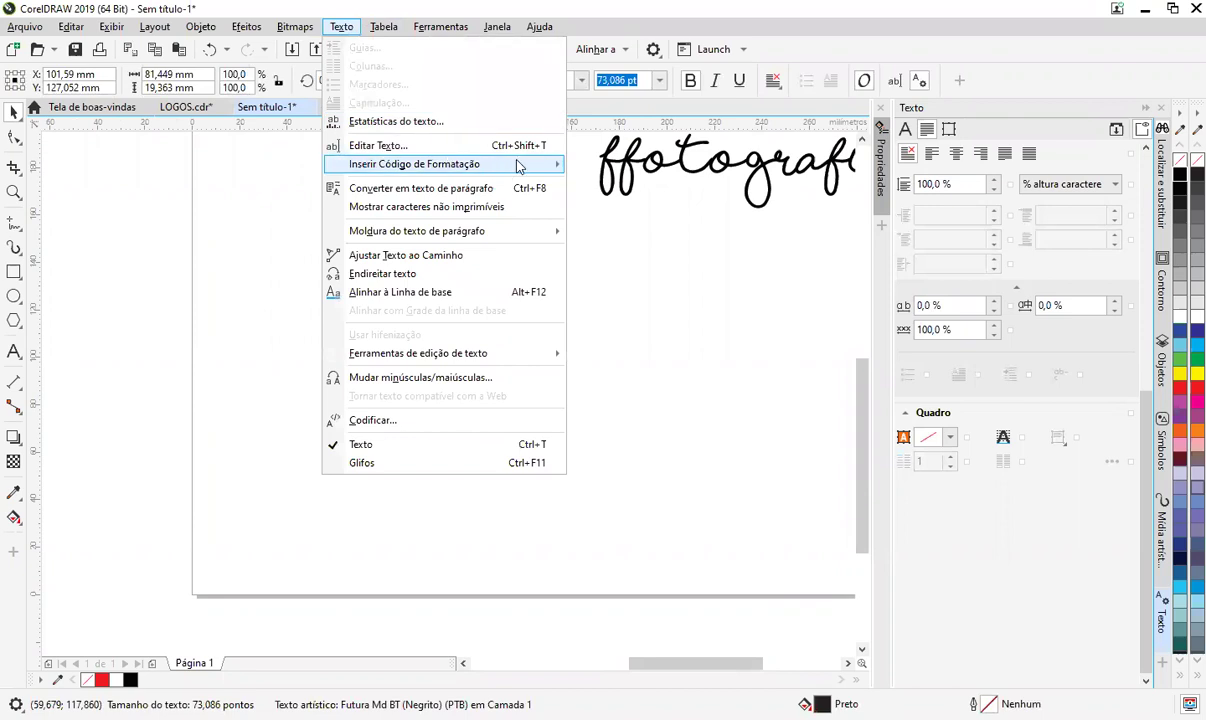
pyautogui.moveTo(519, 166)
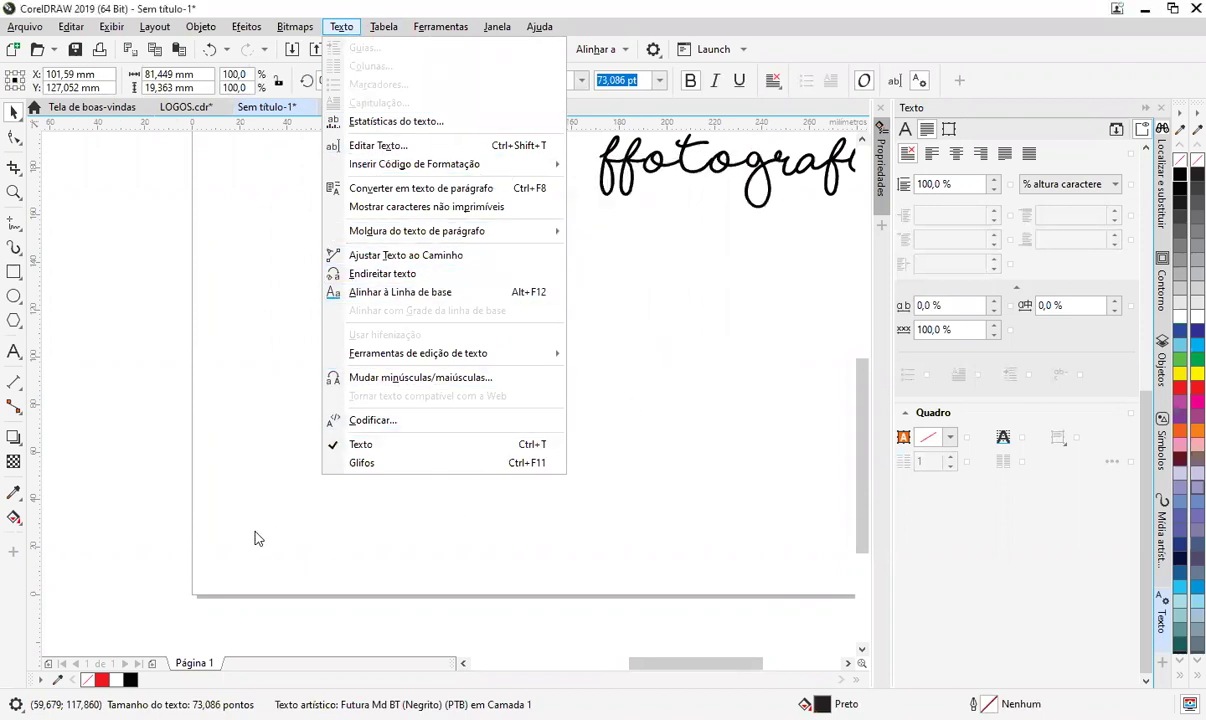
pyautogui.press('Escape')
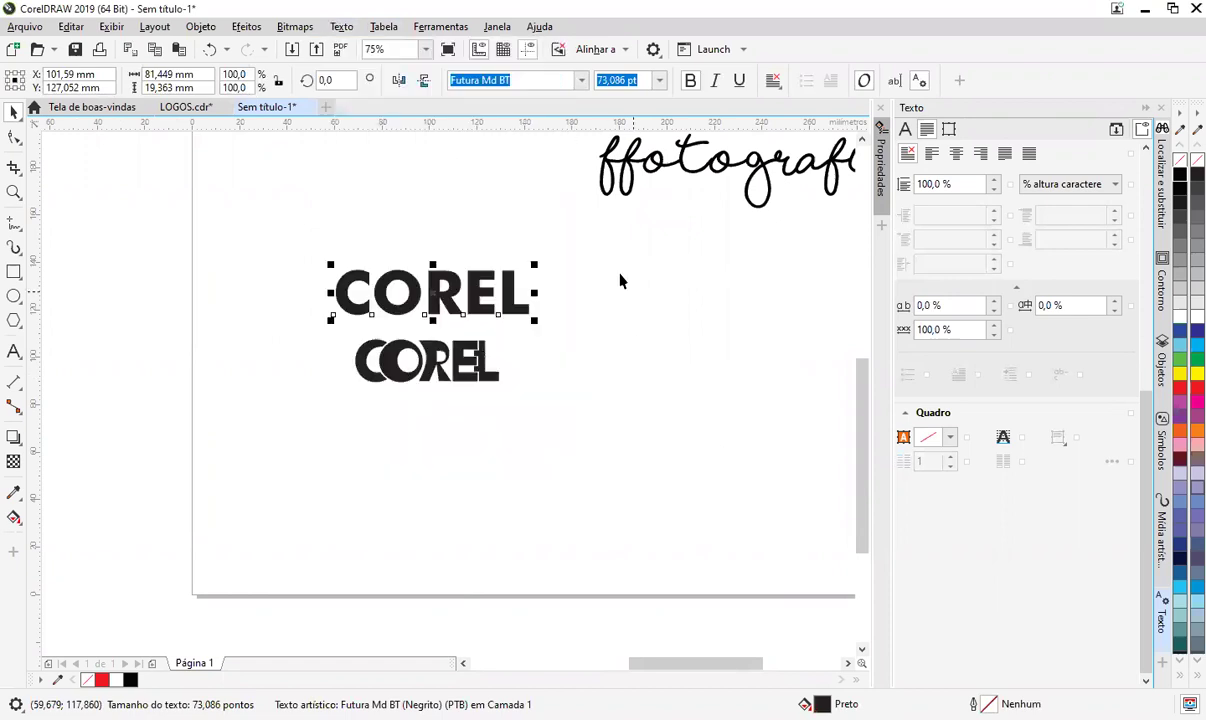
pyautogui.click(505, 293)
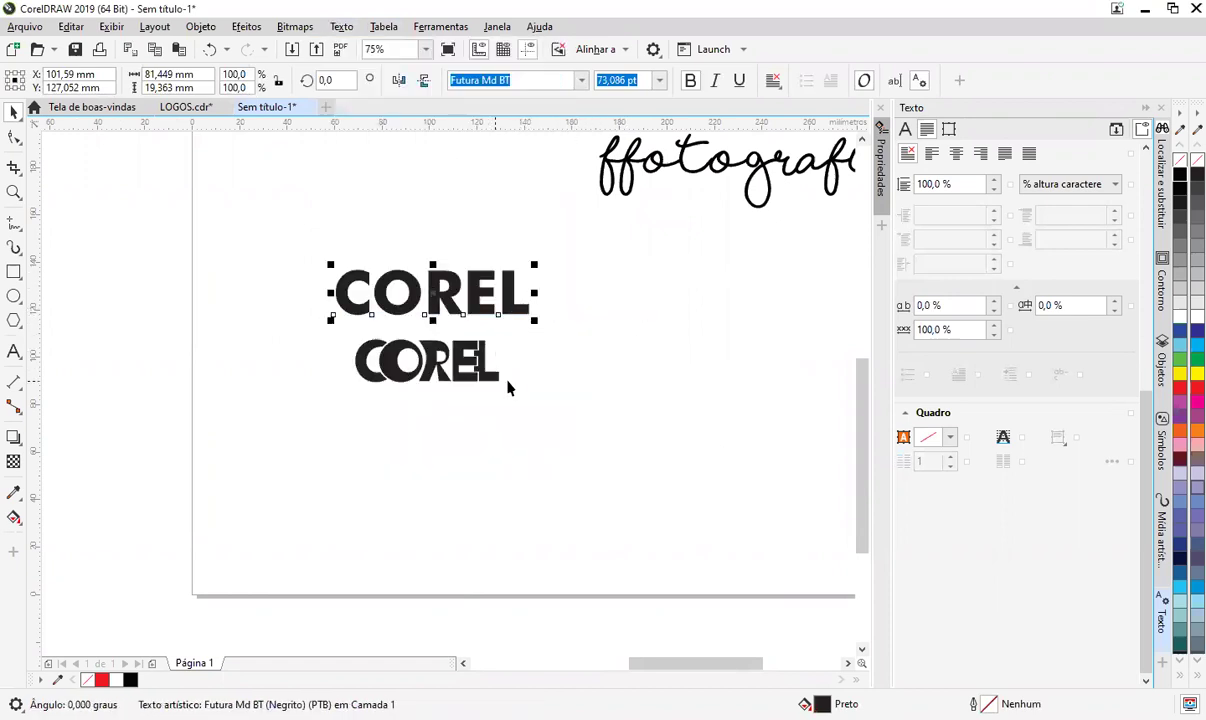
pyautogui.click(560, 342)
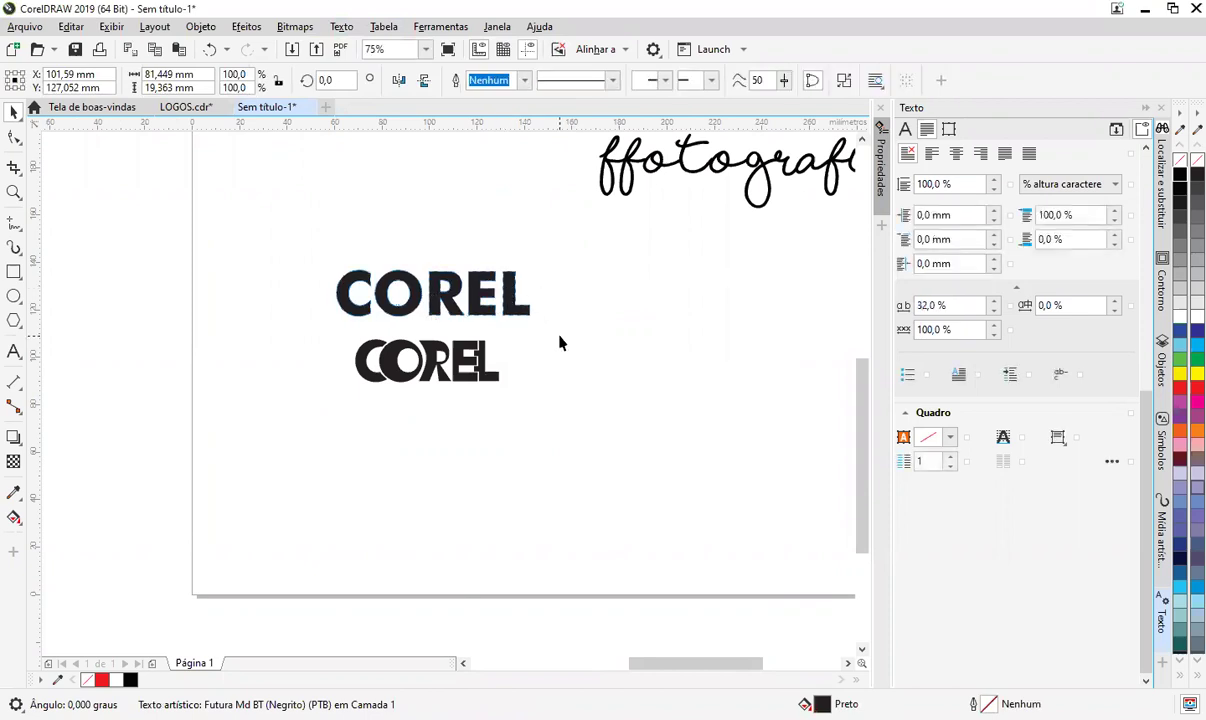
# - Duplicate the upper COREL lettering straight down below the overlapping COREL logo
pyautogui.click(514, 296)
pyautogui.moveTo(514, 296); pyautogui.dragTo(521, 463)
pyautogui.press('Escape')
# - Apply a drop shadow to the lower COREL copy, offset 2,146 mm horizontally and -4,015 mm vertically
pyautogui.click(14, 435)
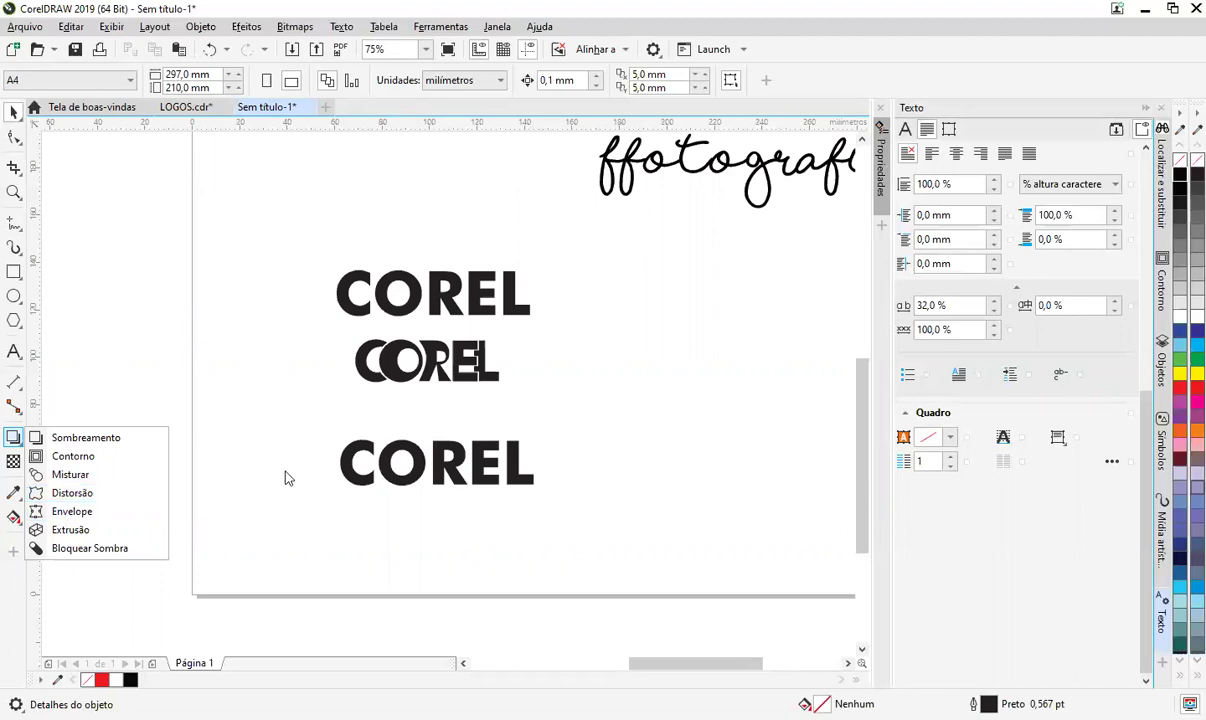
pyautogui.click(448, 477)
pyautogui.click(442, 475)
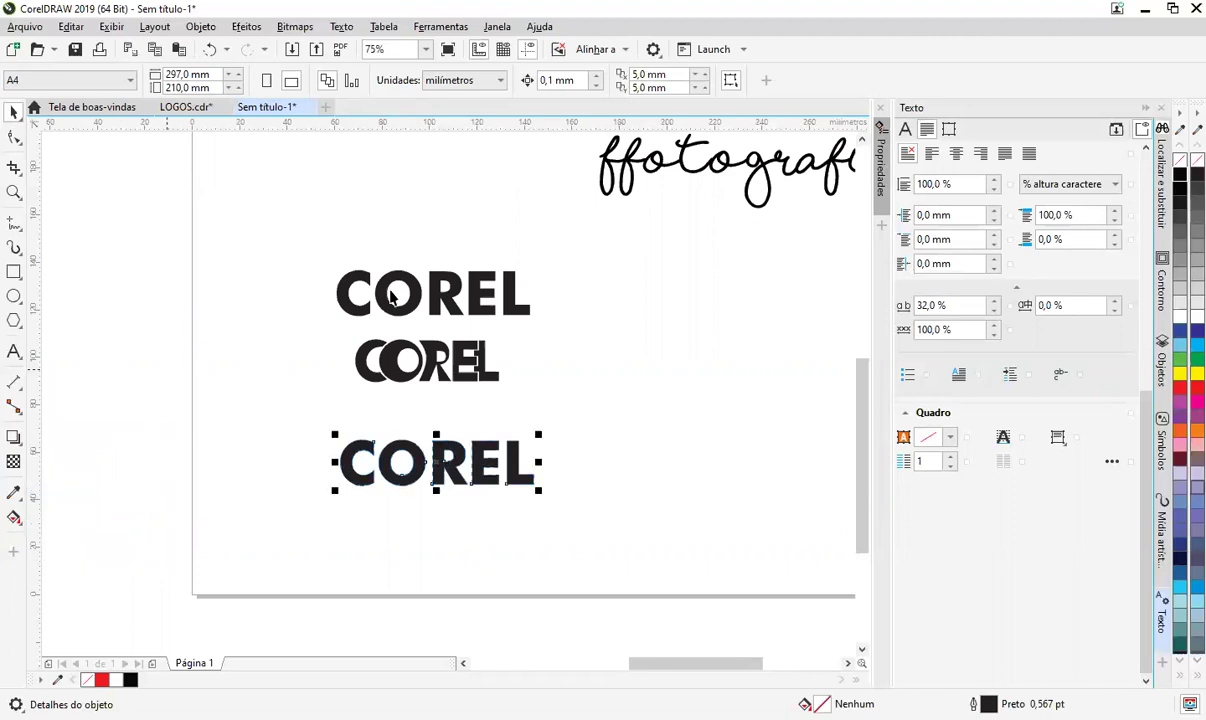
pyautogui.click(14, 438)
pyautogui.click(20, 443)
pyautogui.click(42, 443)
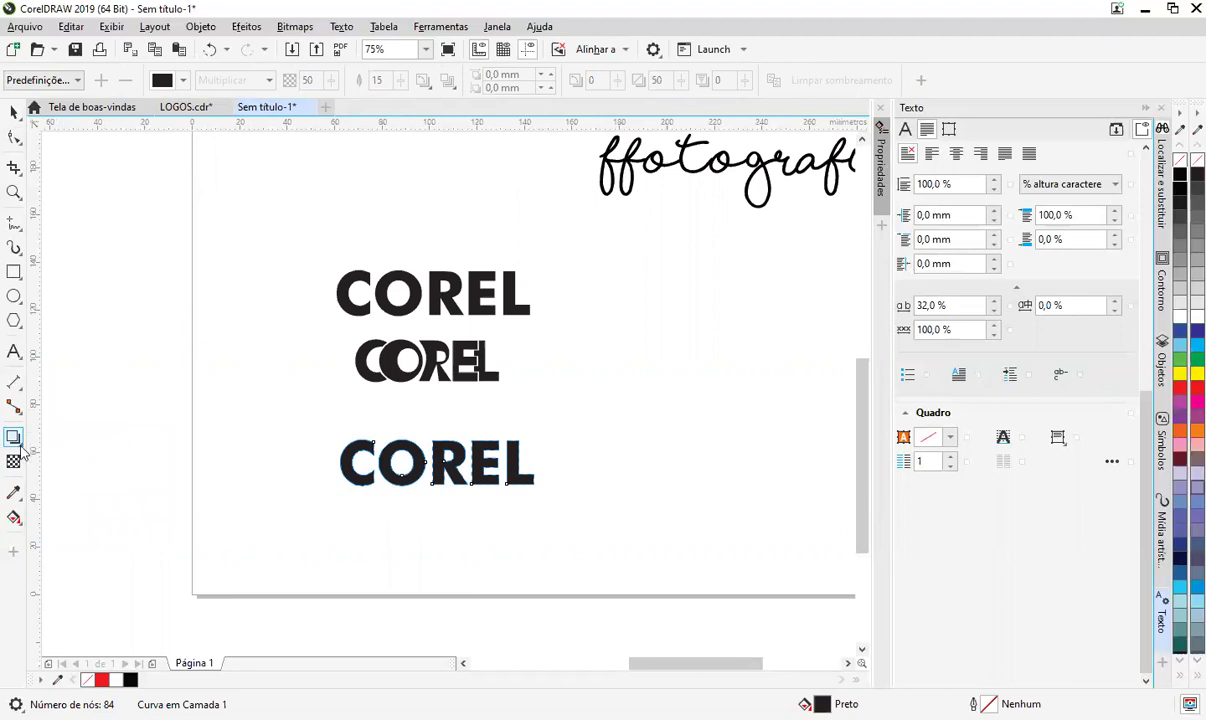
pyautogui.click(20, 446)
pyautogui.click(115, 441)
pyautogui.press('space')
pyautogui.click(444, 464)
pyautogui.click(14, 438)
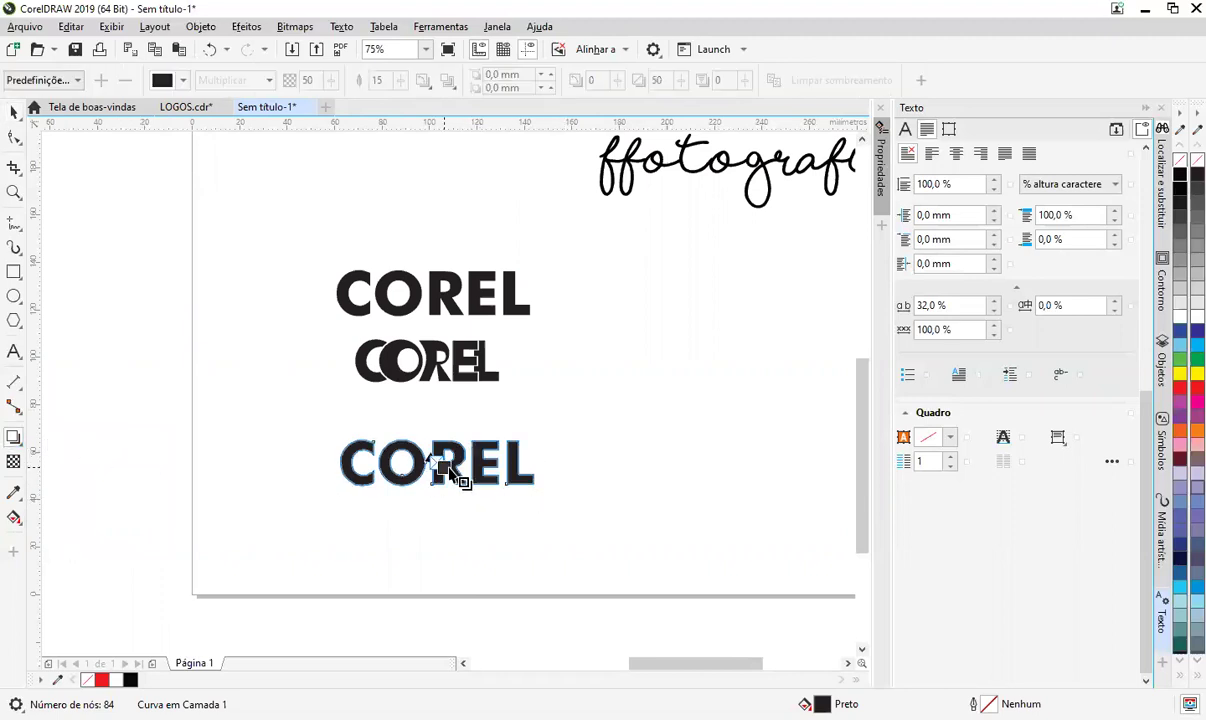
pyautogui.moveTo(452, 489)
pyautogui.mouseDown()
pyautogui.moveTo(477, 498)
pyautogui.moveTo(453, 494)
pyautogui.mouseUp()
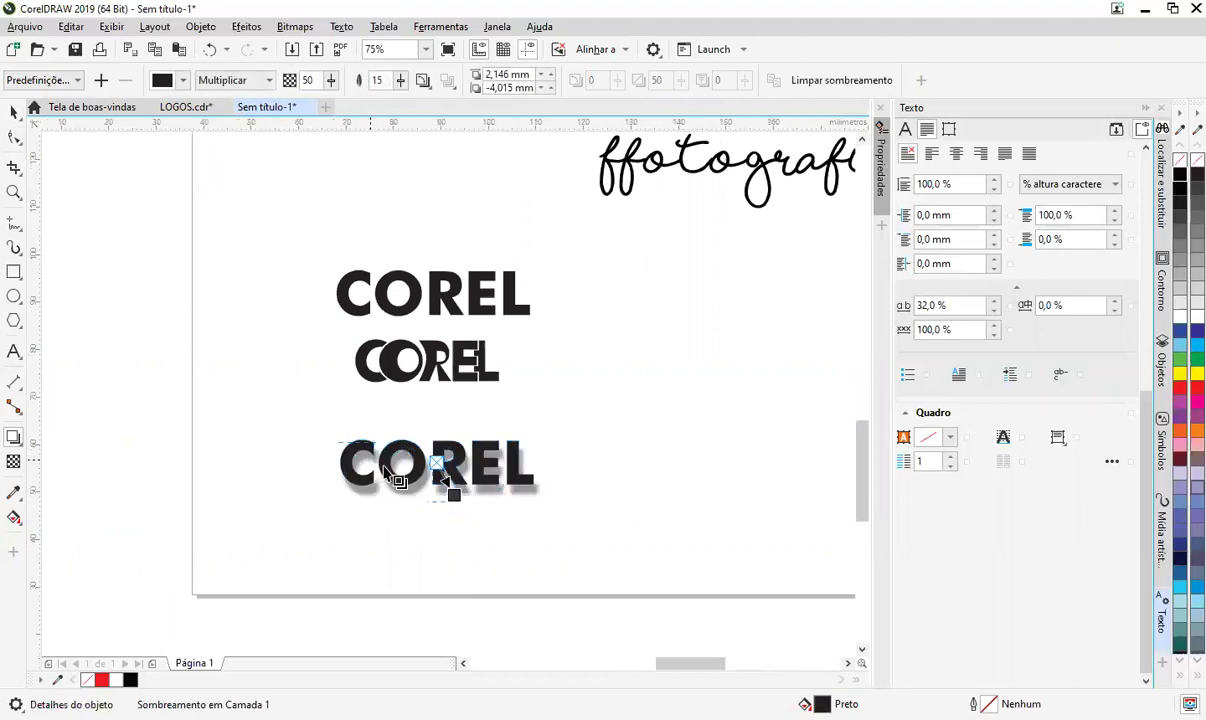
pyautogui.scroll(3, 556, 485)
pyautogui.scroll(-2, 565, 479)
# - Place another copy of the upper COREL lettering directly below the shadowed one
pyautogui.press('space')
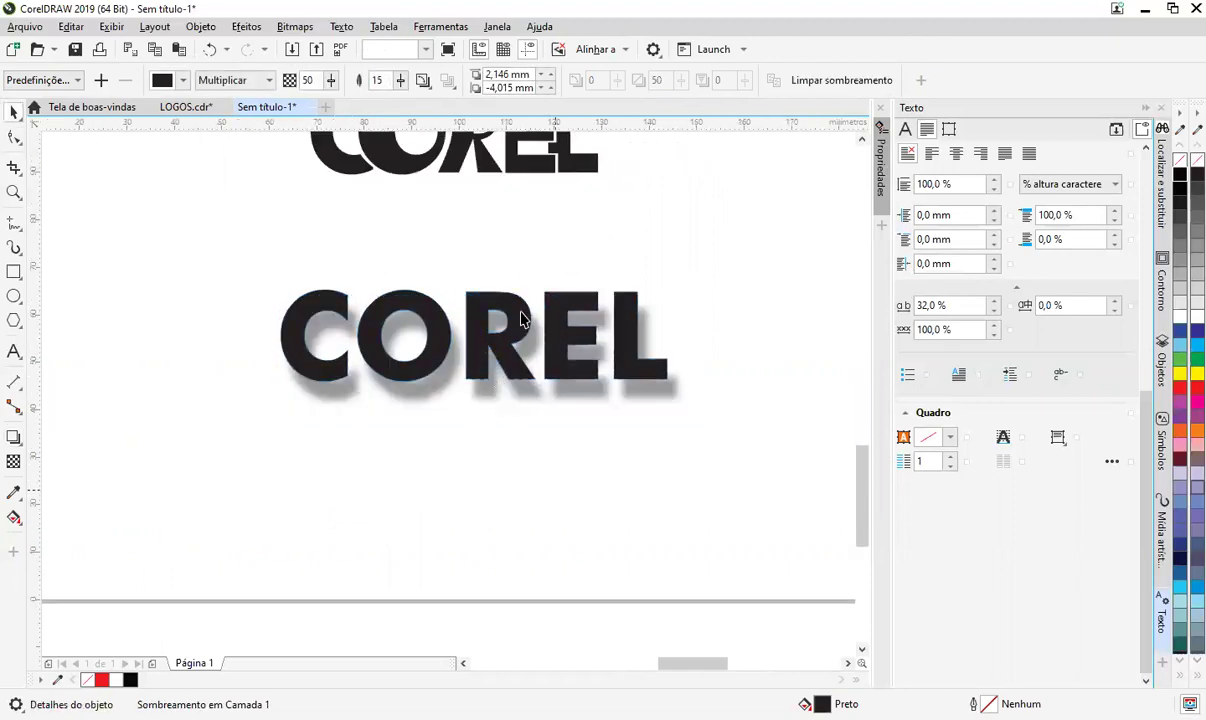
pyautogui.scroll(-2, 520, 318)
pyautogui.moveTo(516, 164); pyautogui.dragTo(524, 393)
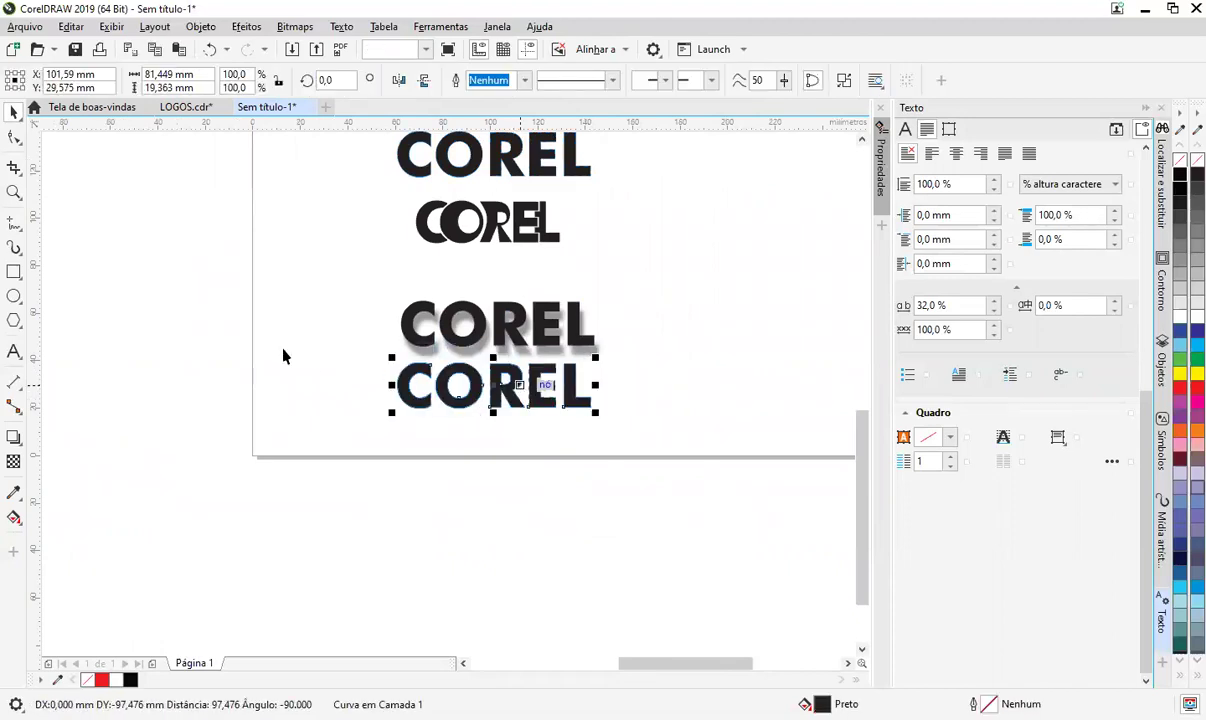
# - Try to pull a contour with a 9,682 mm offset out of the lowest COREL lettering
pyautogui.click(13, 437)
pyautogui.moveTo(495, 401); pyautogui.dragTo(608, 388)
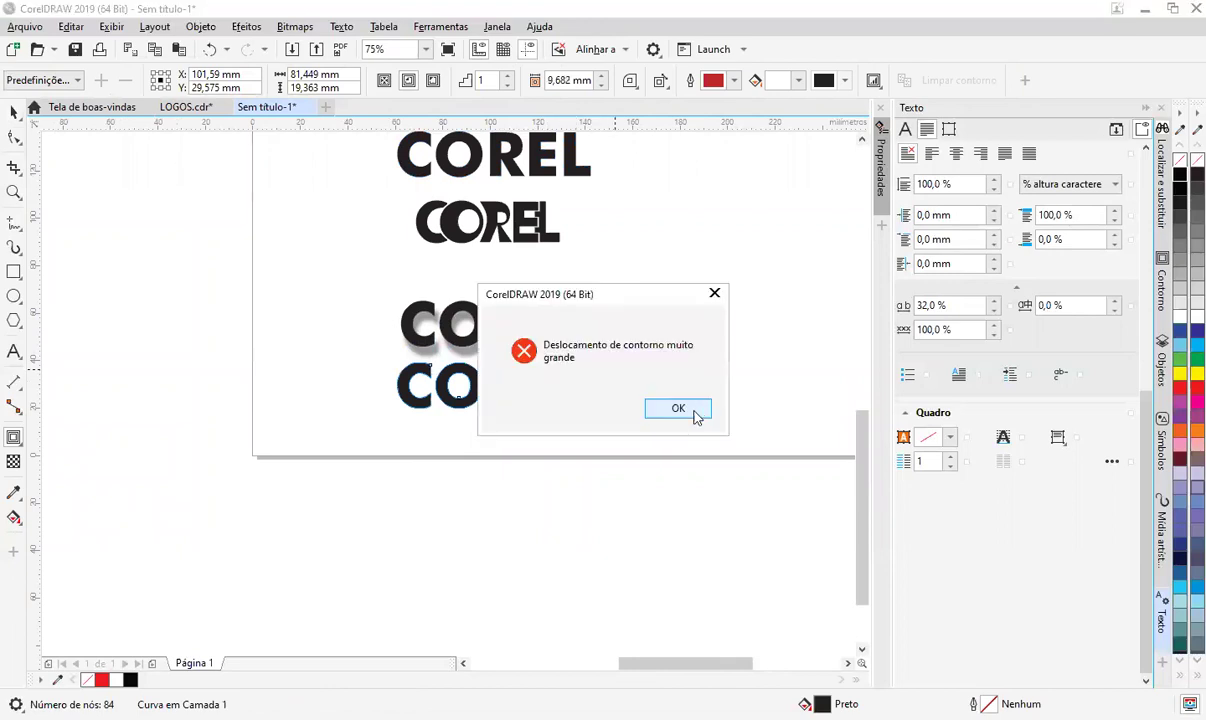
pyautogui.click(695, 414)
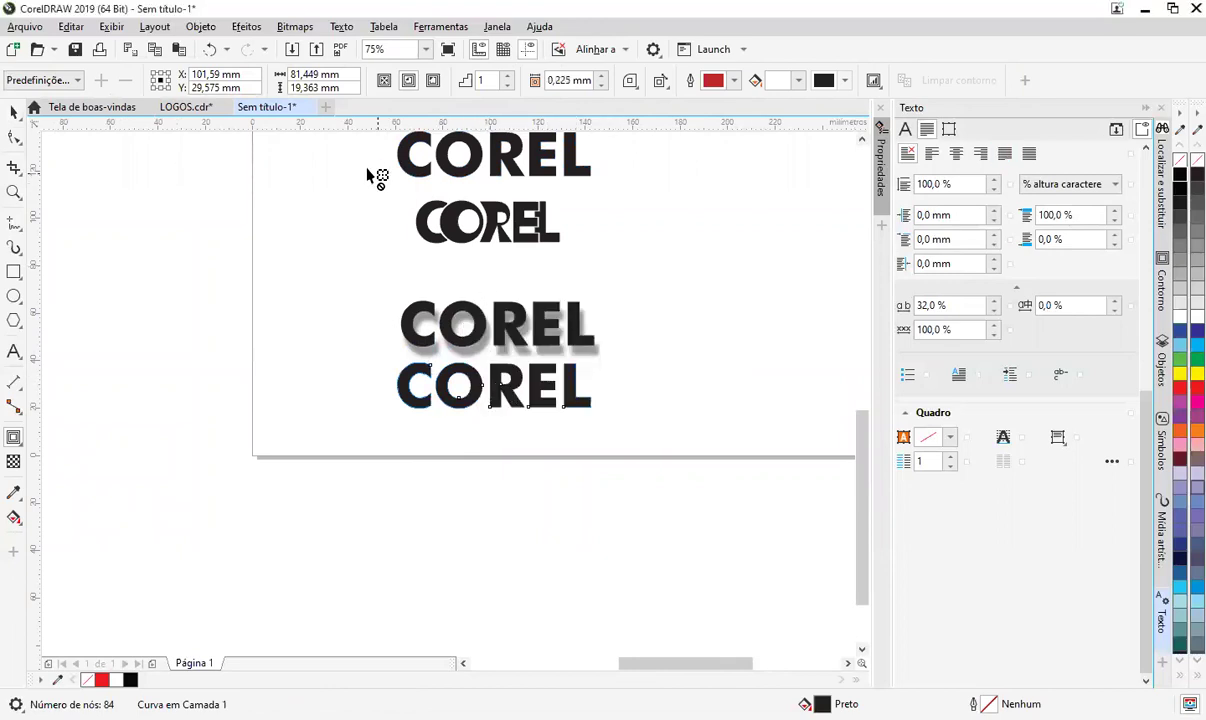
# - Apply a one-step outside contour to the lowest COREL lettering with an offset of about 3,201 mm
pyautogui.click(432, 80)
pyautogui.click(494, 400)
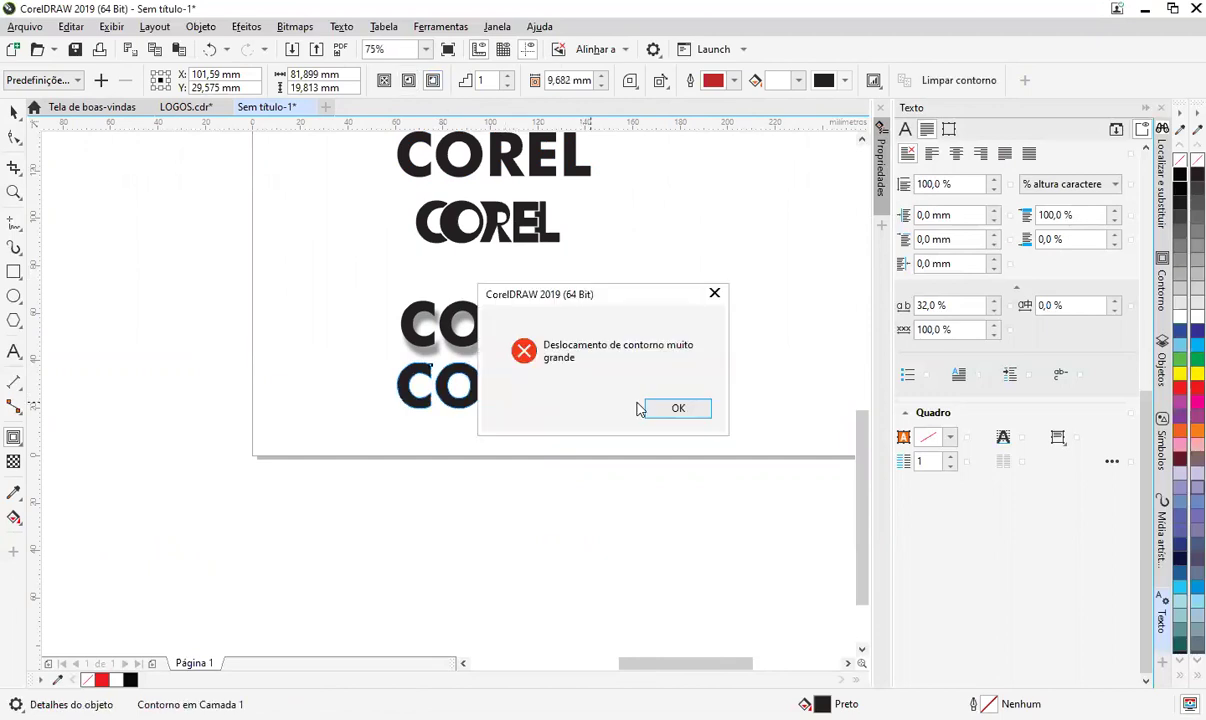
pyautogui.click(675, 408)
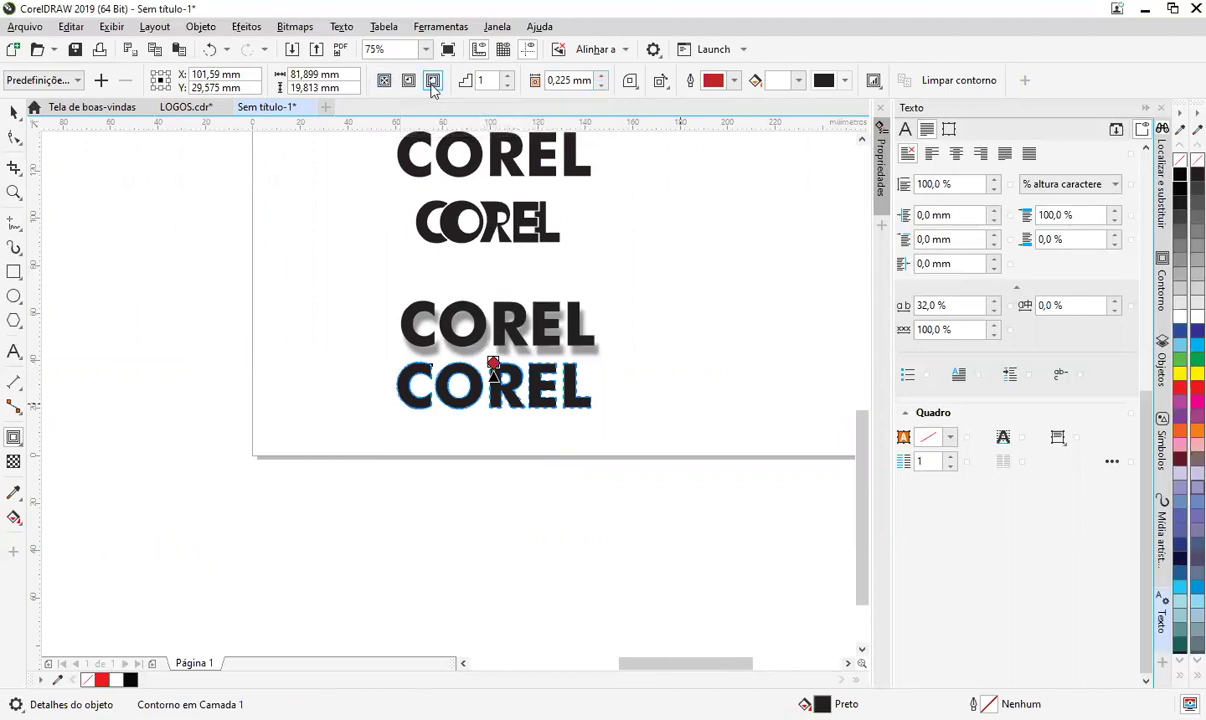
pyautogui.click(433, 86)
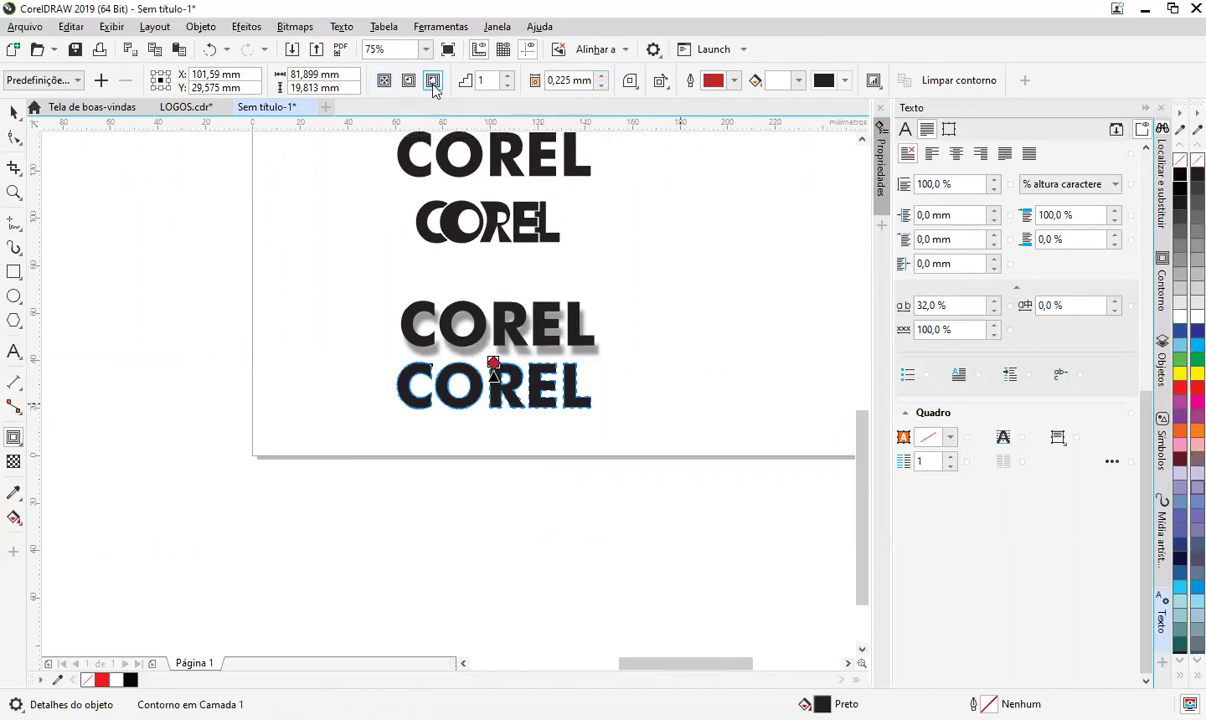
pyautogui.click(601, 85)
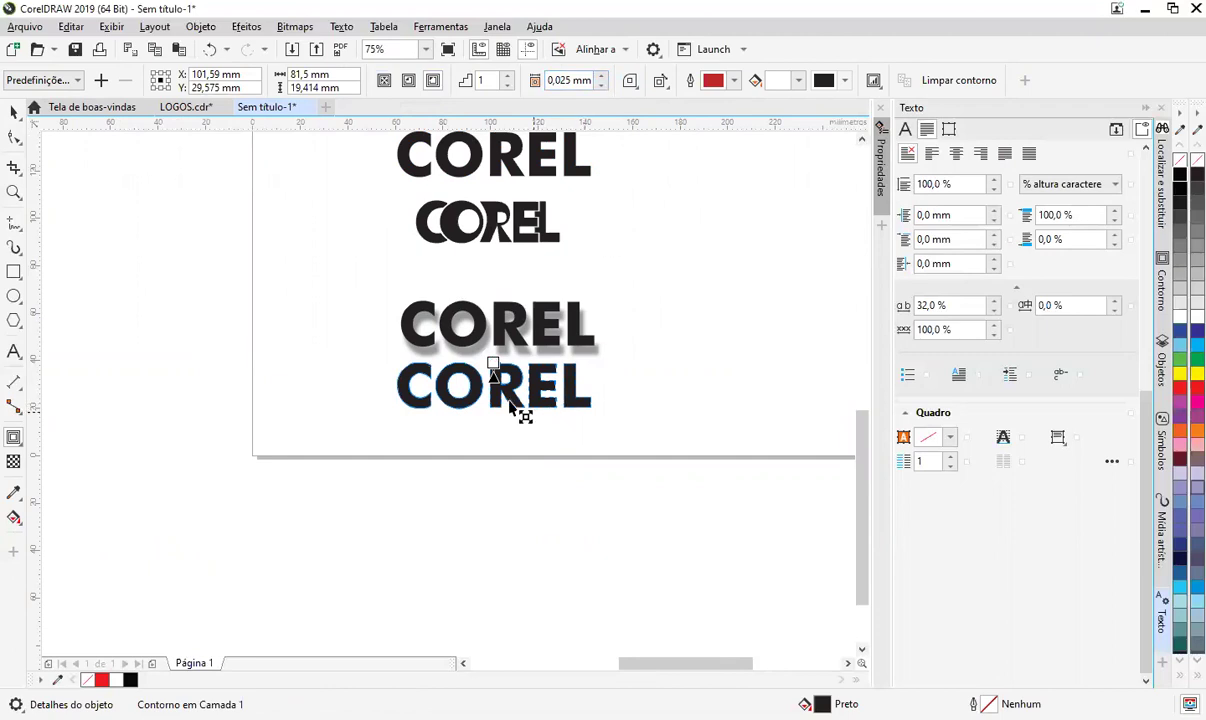
pyautogui.moveTo(494, 362); pyautogui.dragTo(575, 352)
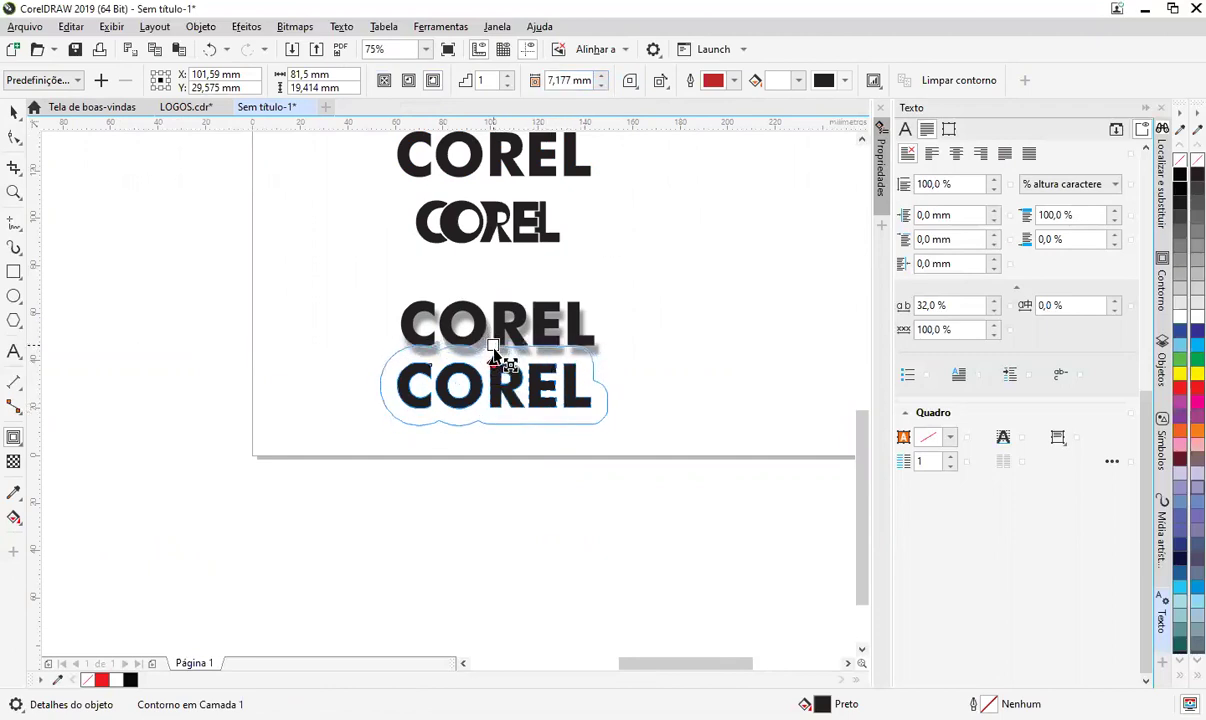
pyautogui.scroll(2, 494, 350)
pyautogui.moveTo(494, 350)
pyautogui.mouseDown()
pyautogui.moveTo(492, 337)
pyautogui.moveTo(492, 377)
pyautogui.moveTo(497, 345)
pyautogui.mouseUp()
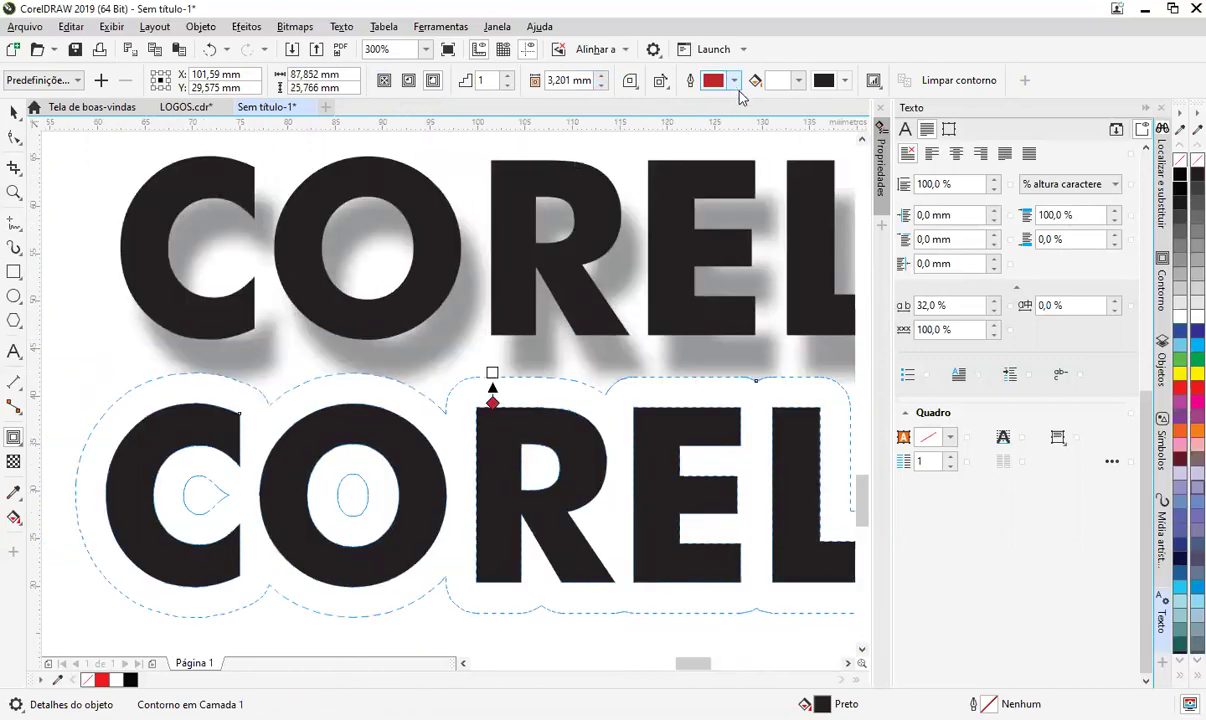
# - Set the contour's outline and fill colours to red (C 0, M 100, Y 100, K 0)
pyautogui.click(735, 81)
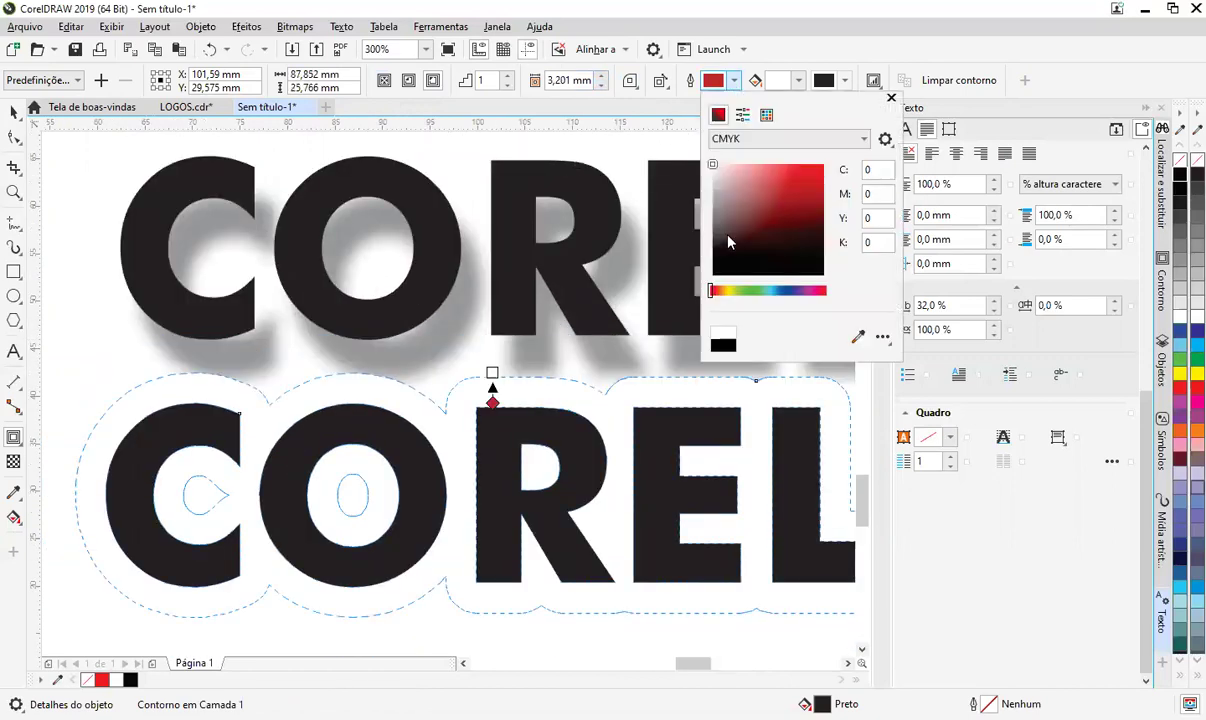
pyautogui.click(822, 165)
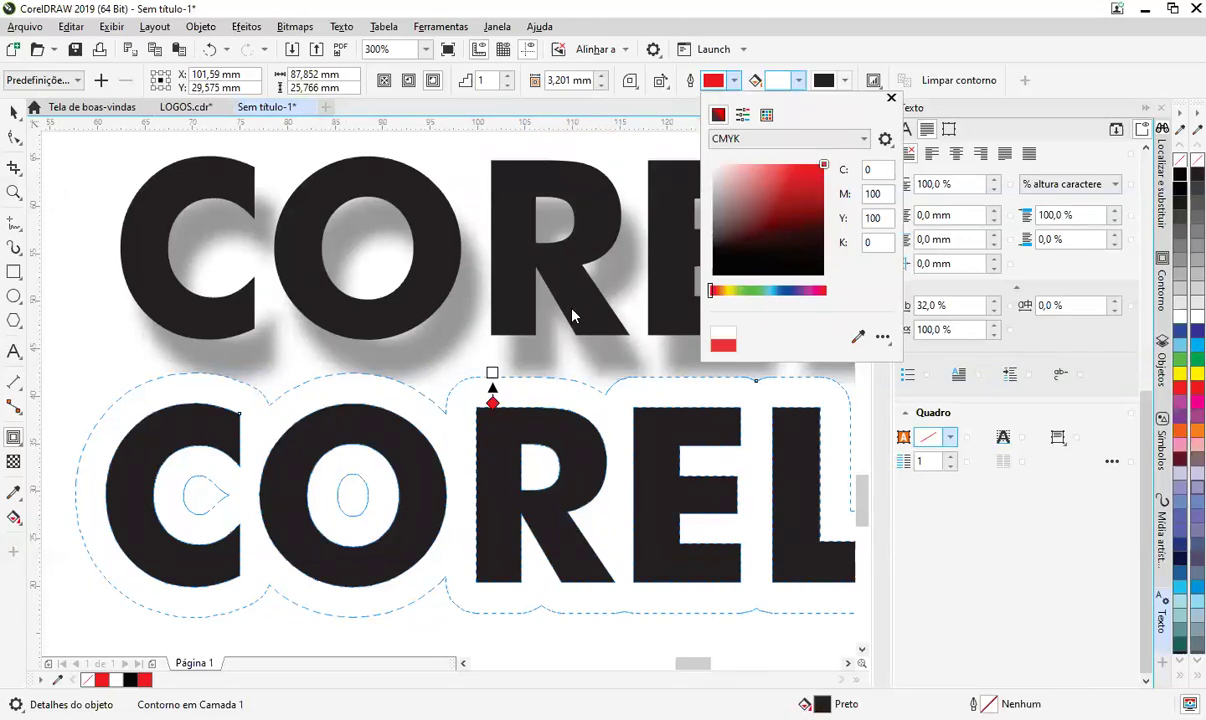
pyautogui.click(798, 81)
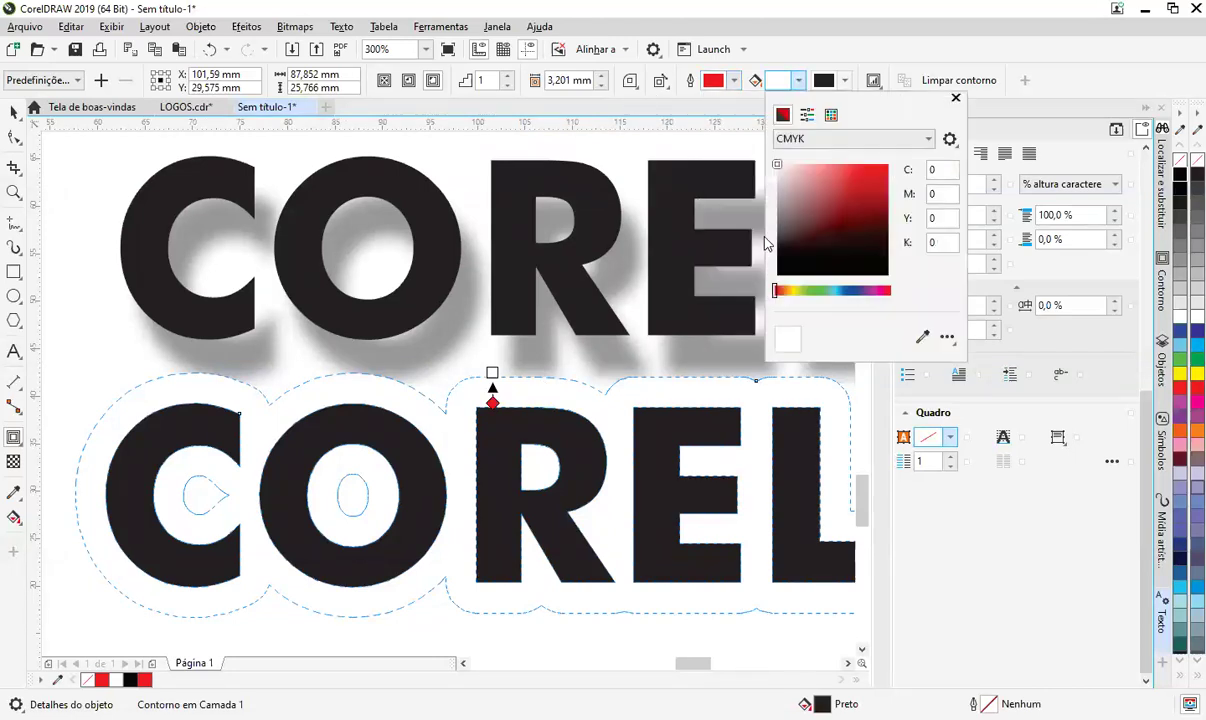
pyautogui.click(829, 210)
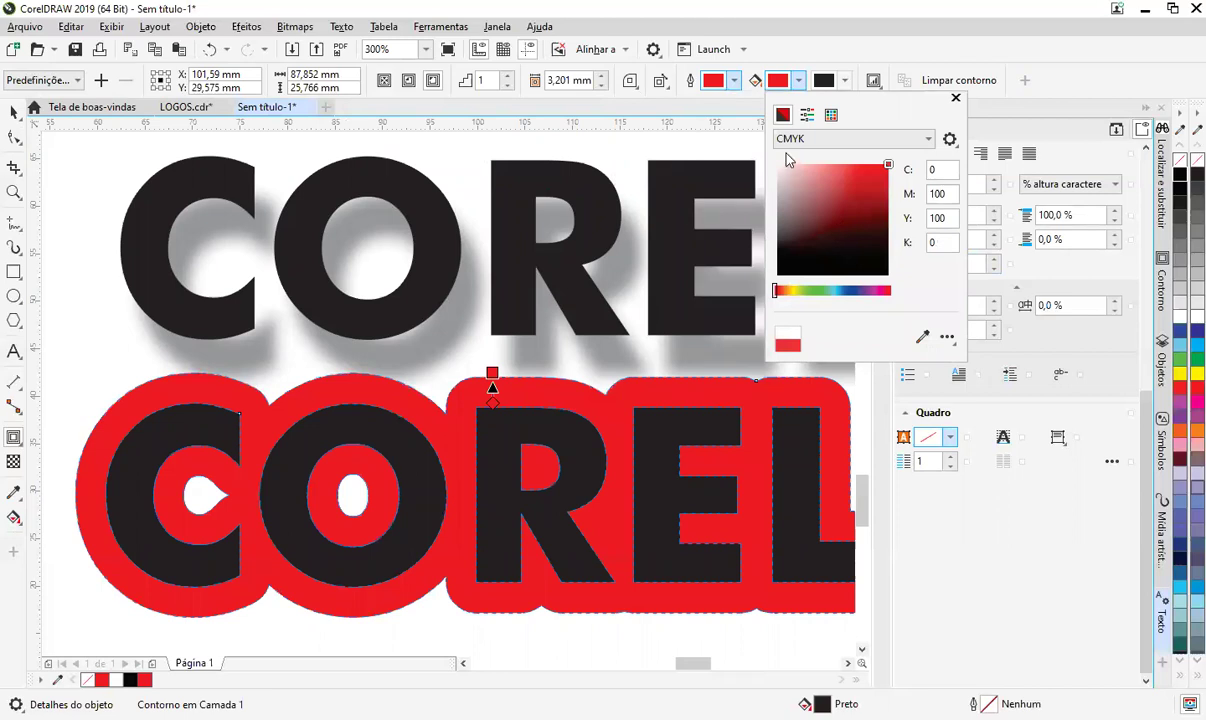
# - Change the contour's outline colour to white (C 0, M 0, Y 0, K 0)
pyautogui.click(735, 83)
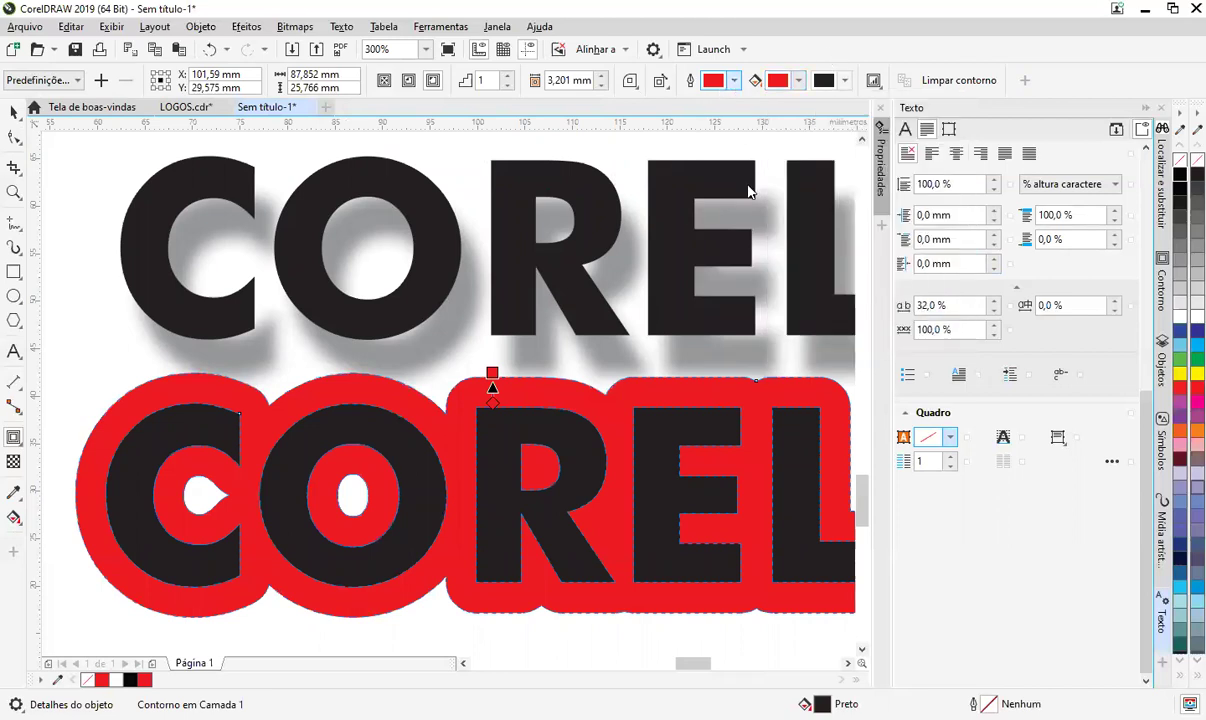
pyautogui.moveTo(762, 197); pyautogui.dragTo(710, 161)
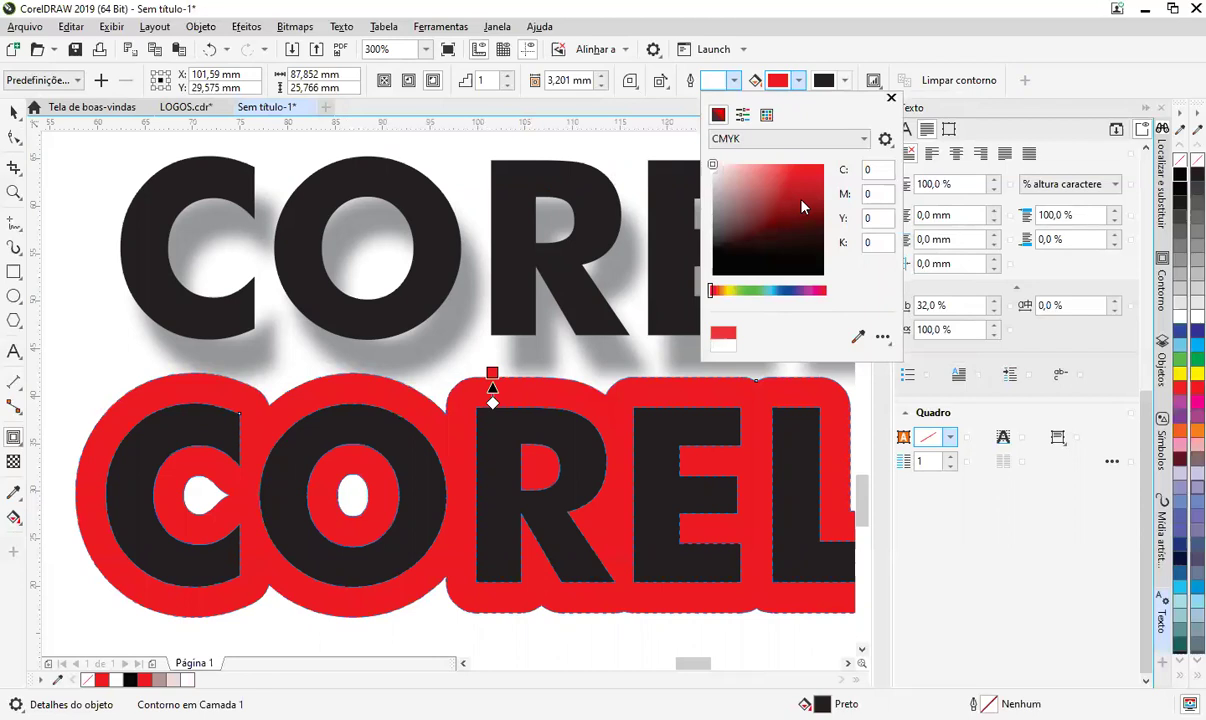
pyautogui.click(740, 139)
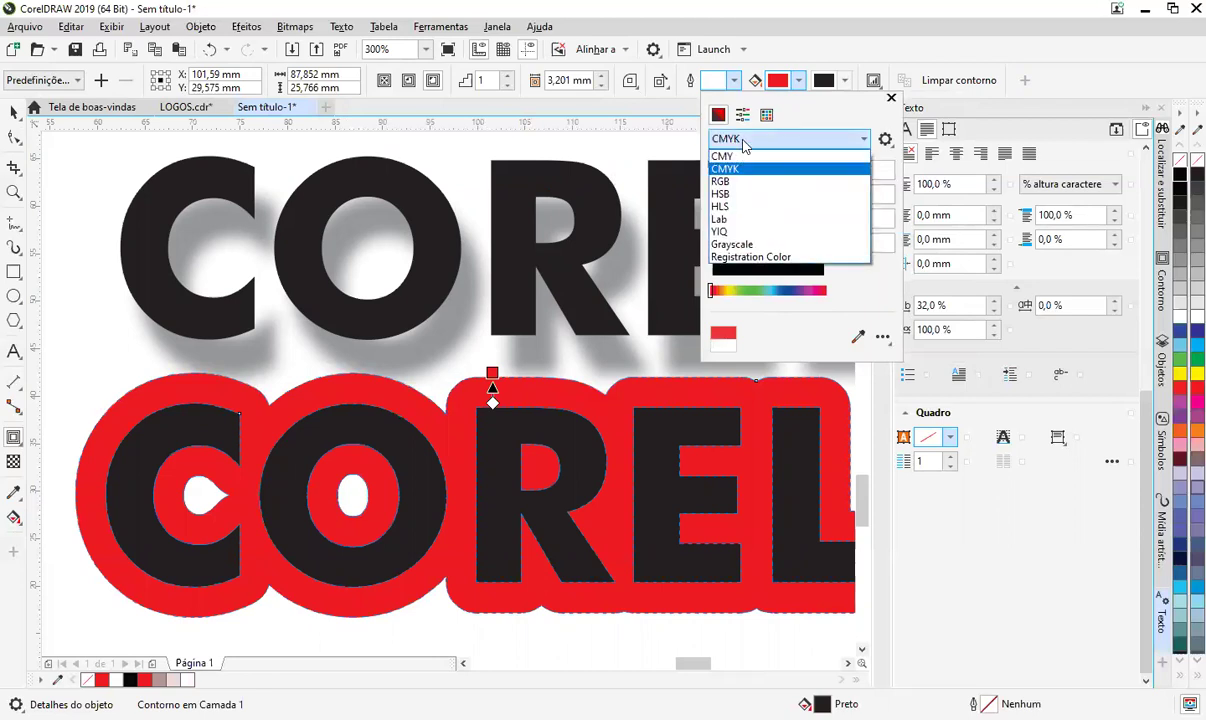
pyautogui.click(794, 141)
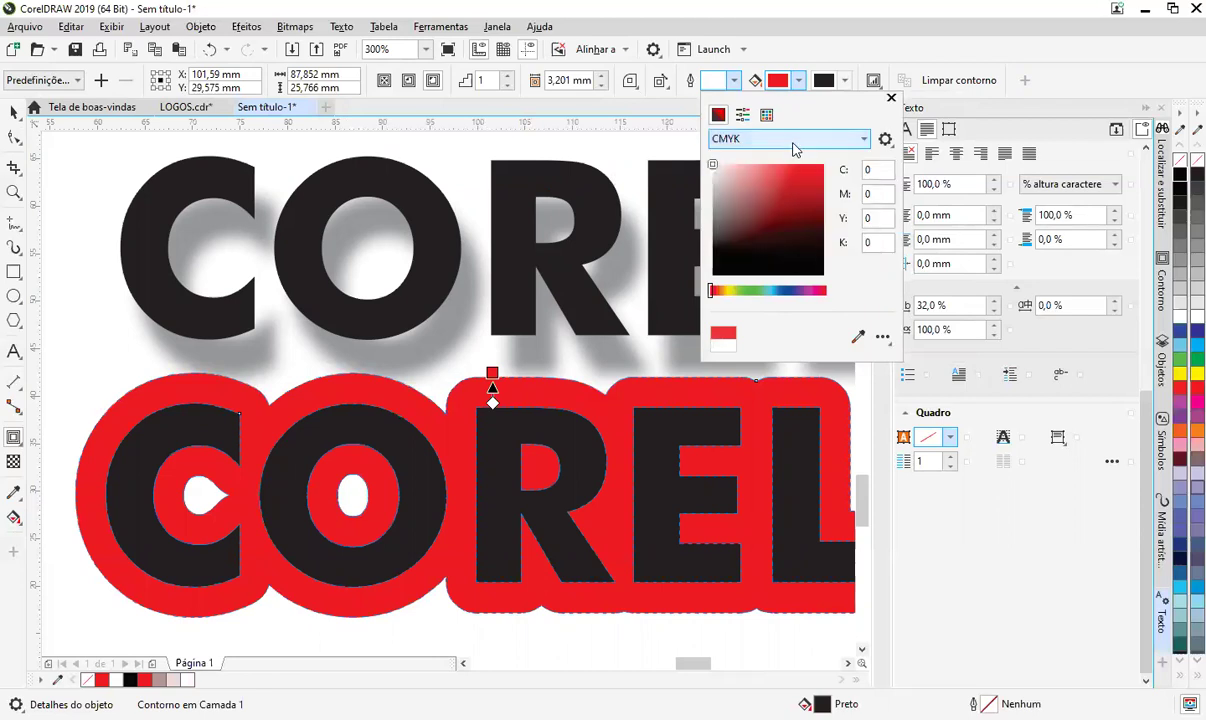
pyautogui.click(812, 38)
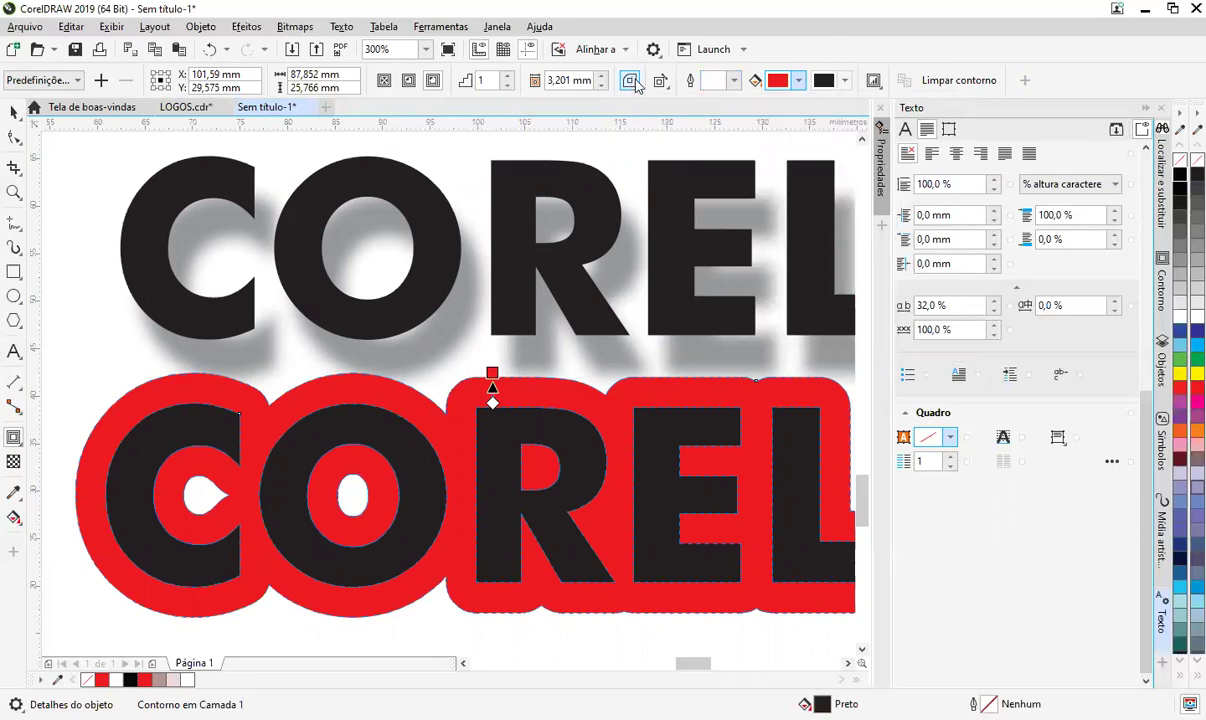
# - Try mitred corners on the red contour, and reduce its offset to about 1,437 mm with rounded corners
pyautogui.click(633, 82)
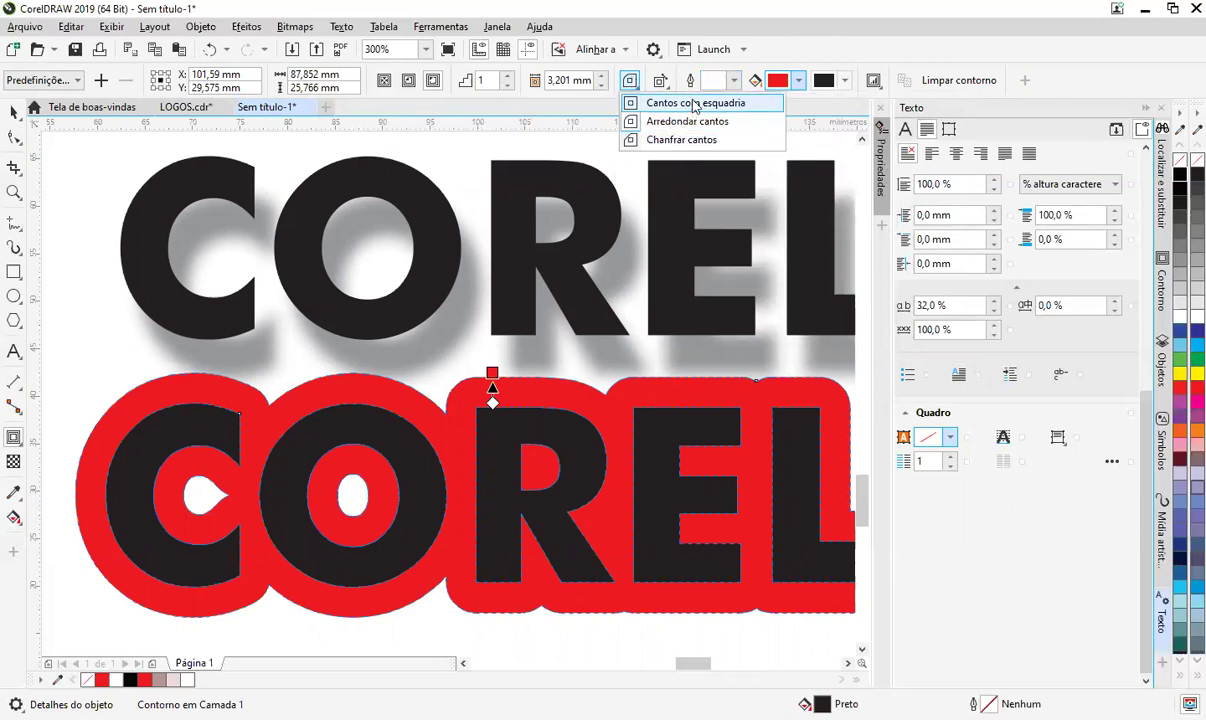
pyautogui.click(695, 104)
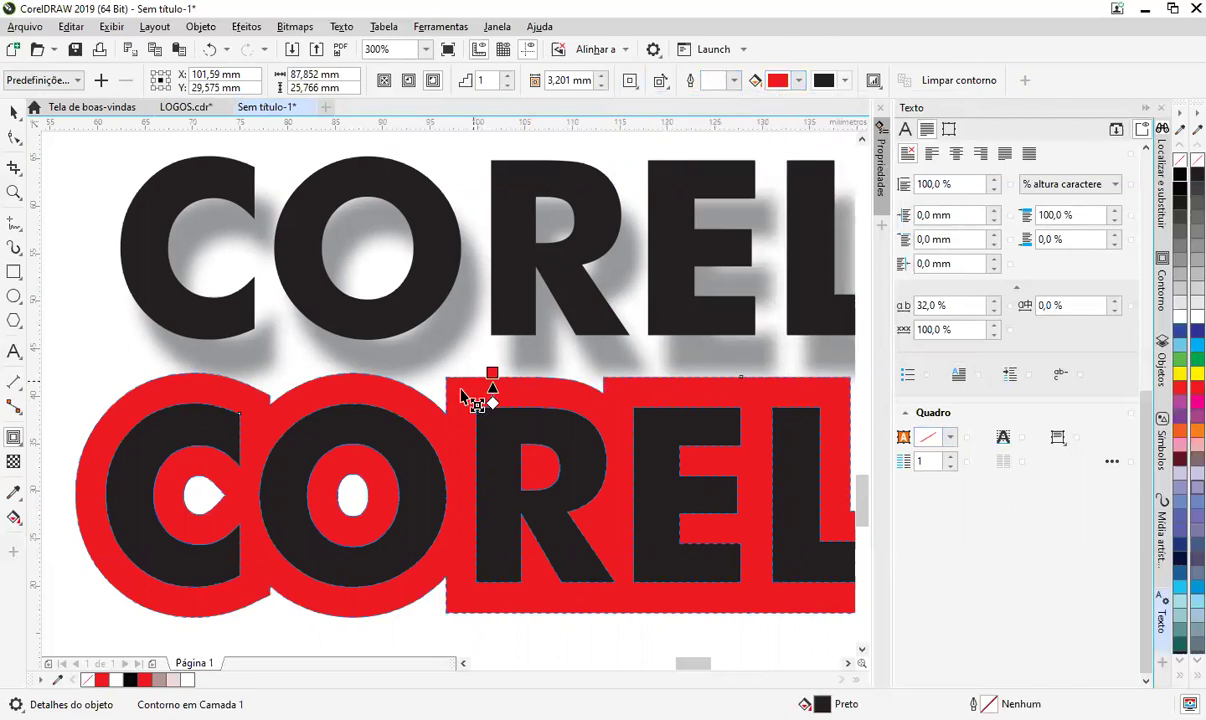
pyautogui.click(600, 86)
pyautogui.click(600, 86)
pyautogui.click(600, 86)
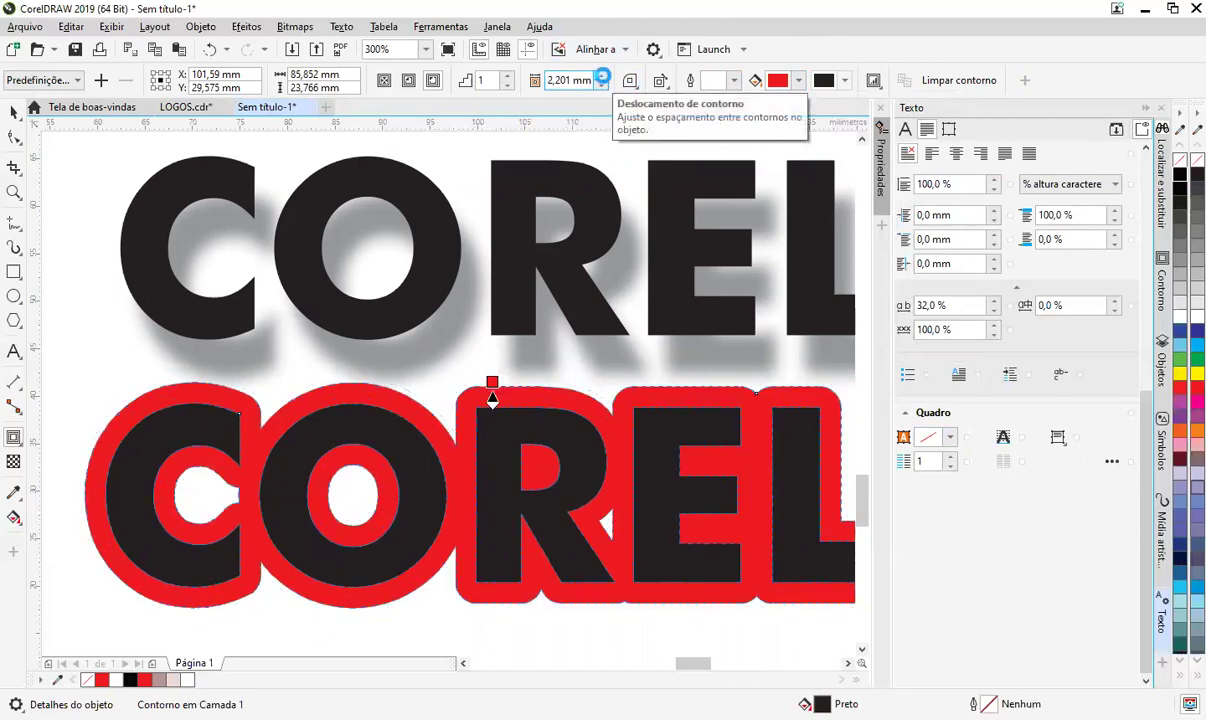
pyautogui.click(602, 76)
pyautogui.moveTo(492, 378)
pyautogui.mouseDown()
pyautogui.moveTo(509, 315)
pyautogui.moveTo(520, 345)
pyautogui.moveTo(495, 304)
pyautogui.moveTo(500, 400)
pyautogui.mouseUp()
pyautogui.scroll(-3, 492, 510)
pyautogui.scroll(-3, 484, 395)
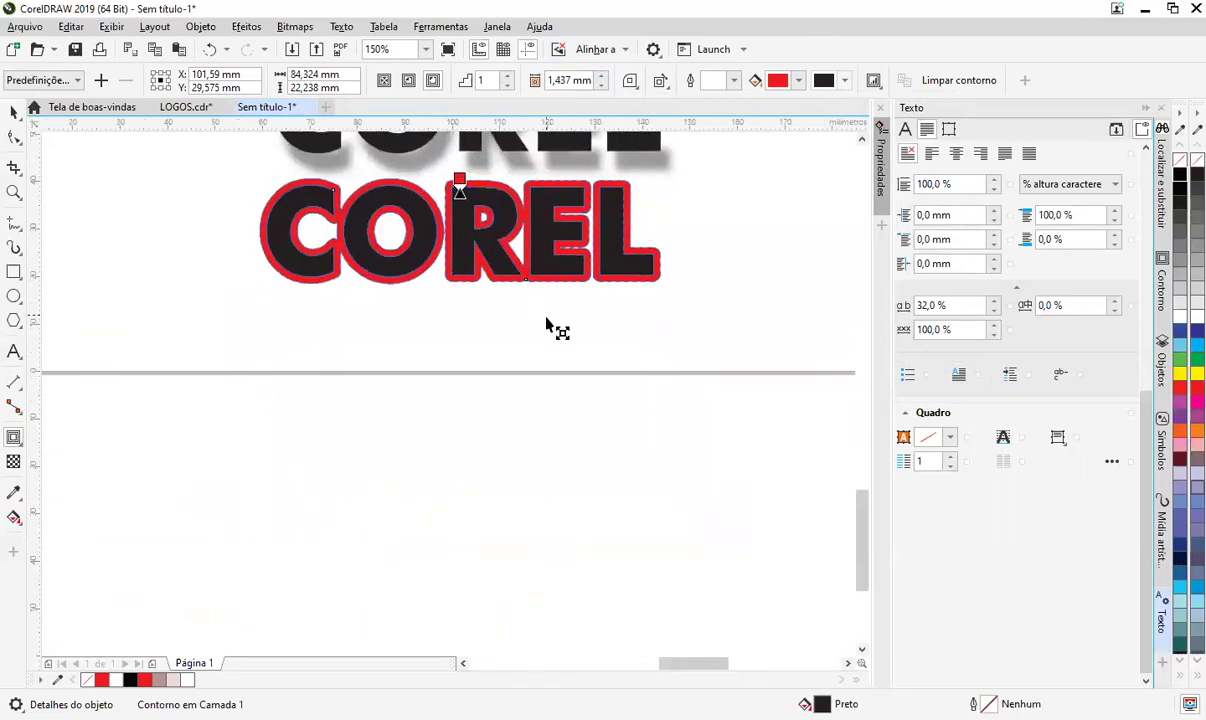
# - Place a copy of the plain black COREL lettering below the contoured one, across the page's lower edge
pyautogui.click(642, 205)
pyautogui.scroll(-2, 642, 205)
pyautogui.moveTo(642, 206); pyautogui.dragTo(609, 308)
pyautogui.moveTo(582, 201); pyautogui.dragTo(585, 356)
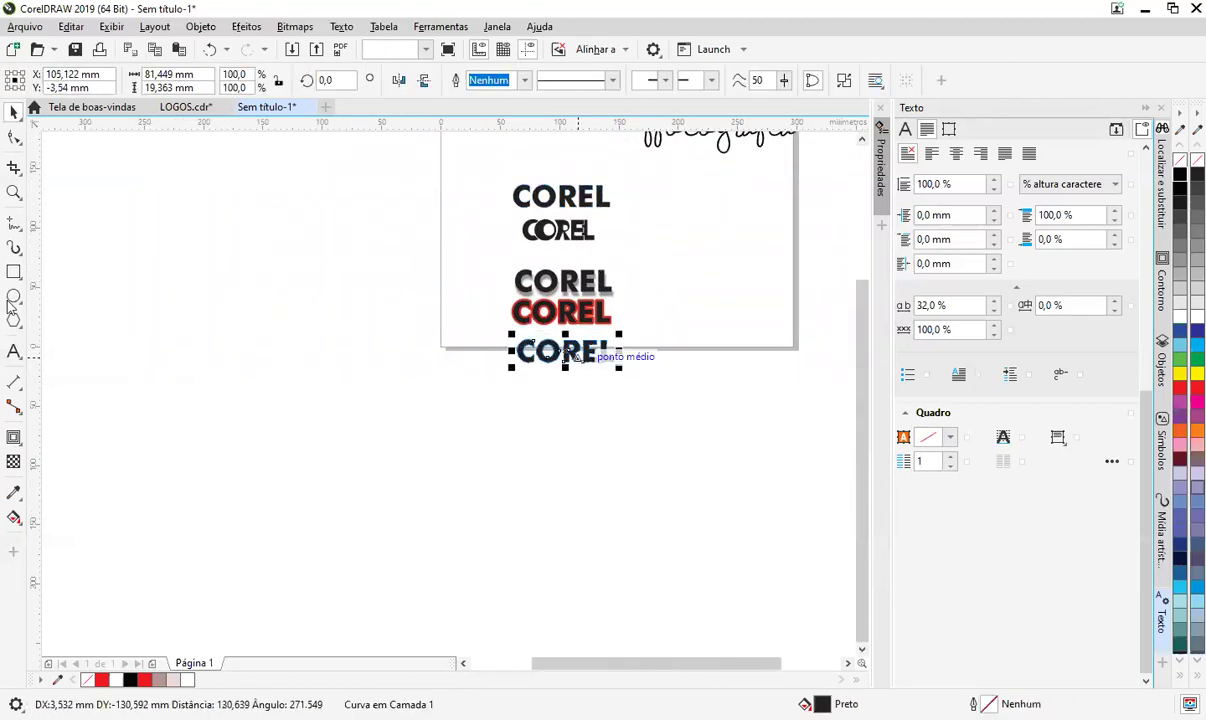
# - Try a 20-step blend between the bottom COREL copy and the contoured lettering, and undo it
pyautogui.click(13, 437)
pyautogui.click(80, 471)
pyautogui.scroll(2, 570, 350)
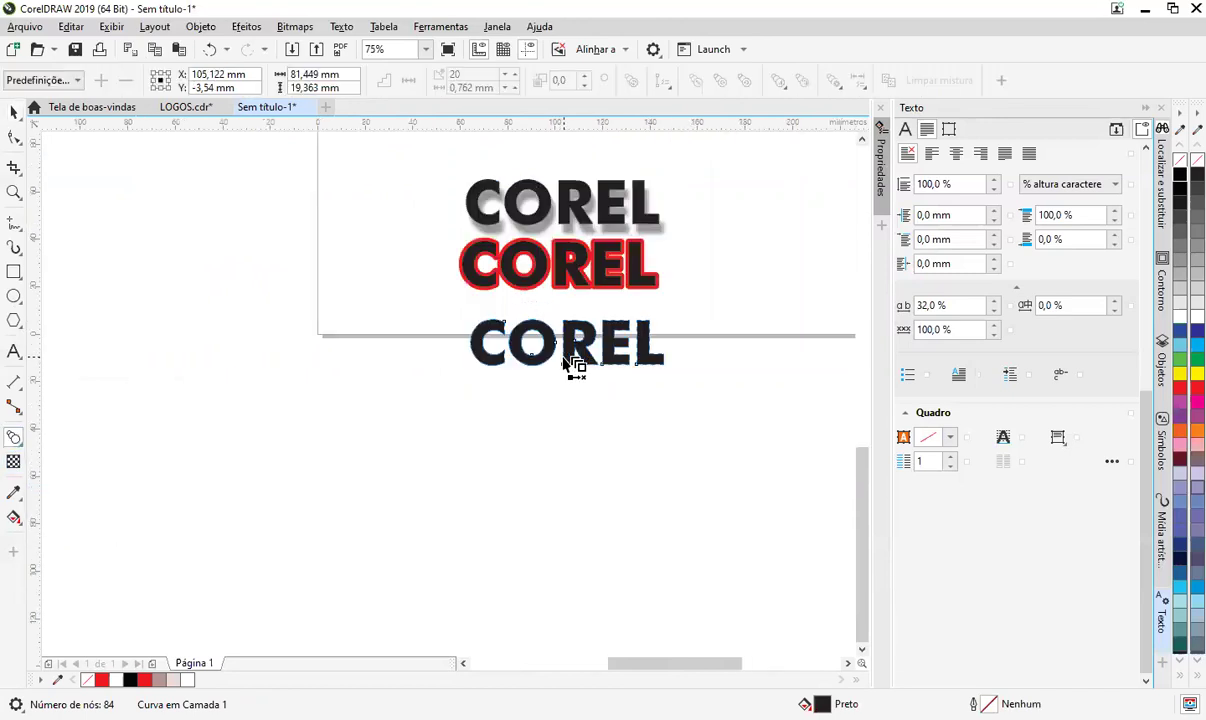
pyautogui.moveTo(575, 333); pyautogui.dragTo(520, 268)
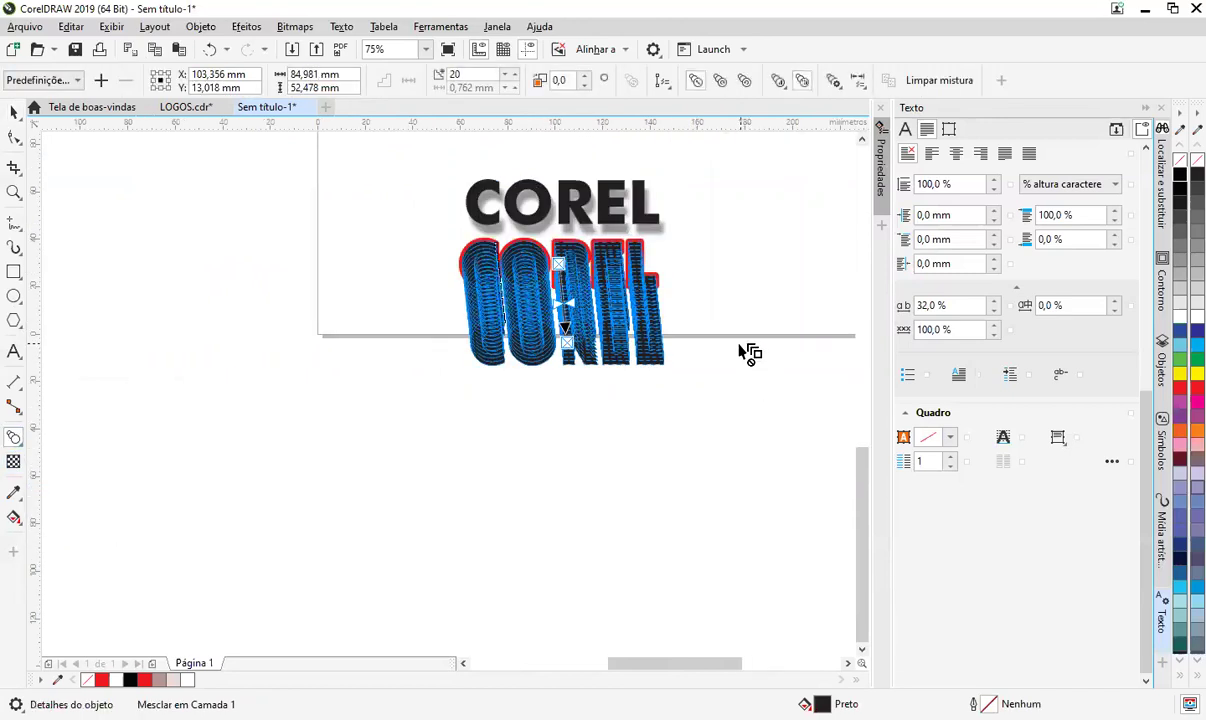
pyautogui.hotkey('ctrl', 'z')
pyautogui.press('space')
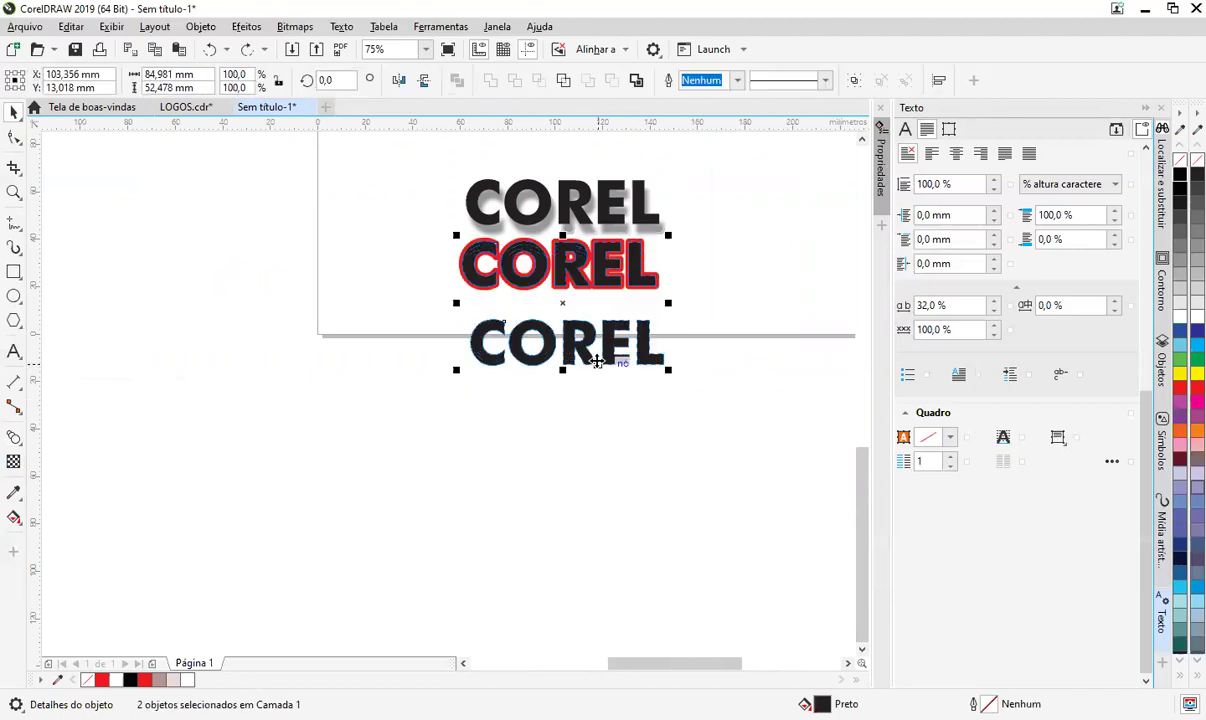
pyautogui.click(573, 264)
pyautogui.moveTo(449, 224); pyautogui.dragTo(352, 338)
pyautogui.hotkey('ctrl', 'z')
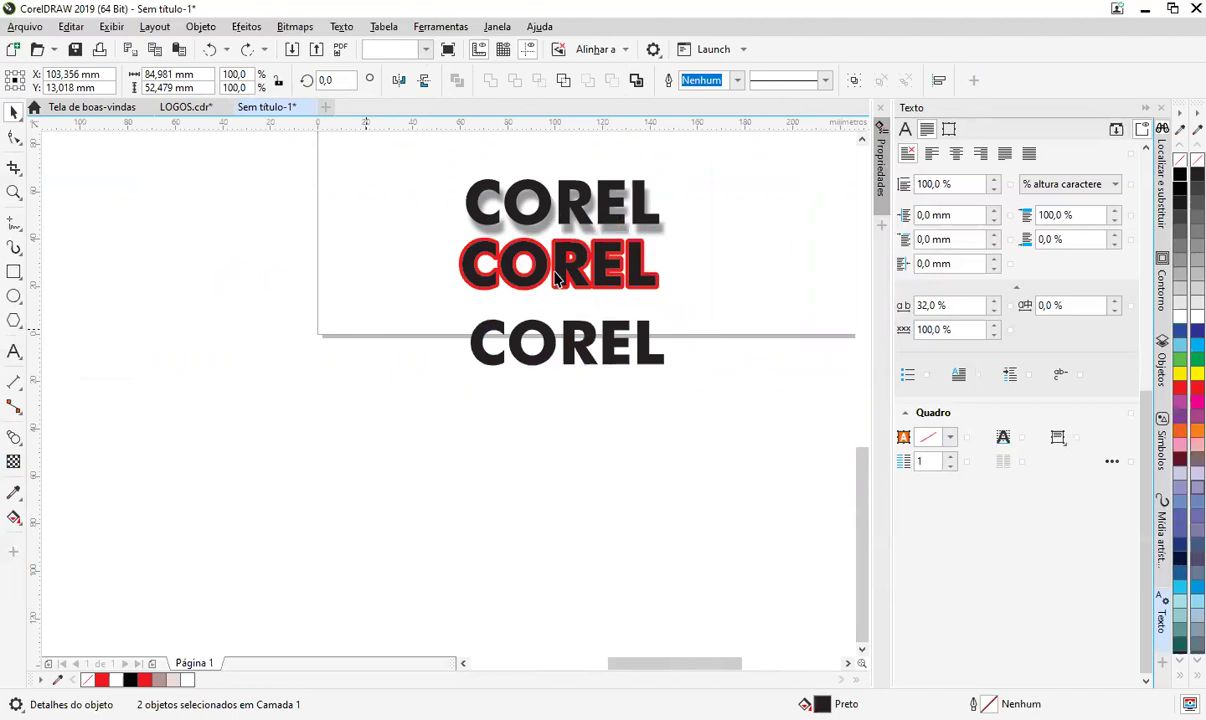
# - Blend the contoured COREL lettering with the black copy at the page's lower edge
pyautogui.click(552, 268)
pyautogui.click(14, 437)
pyautogui.moveTo(571, 277); pyautogui.dragTo(568, 340)
pyautogui.press('space')
pyautogui.click(676, 388)
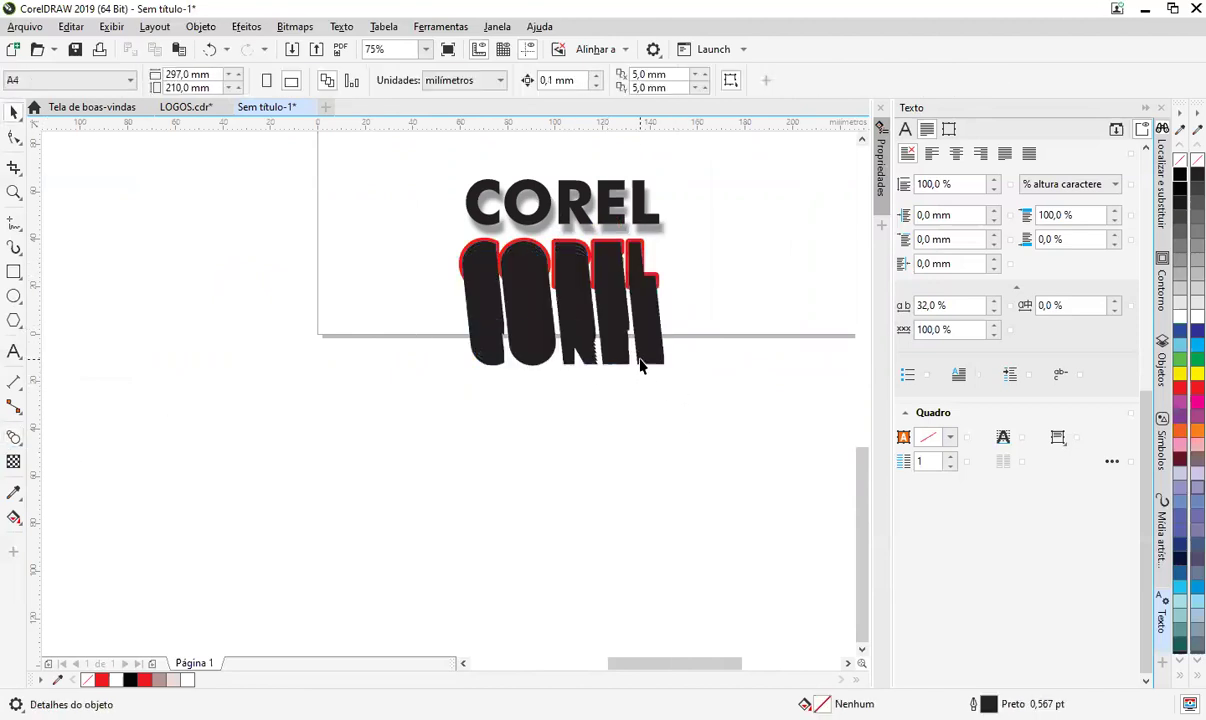
# - Try white on the bottom COREL lettering of the blend, and fill it with red
pyautogui.click(640, 359)
pyautogui.click(1180, 316)
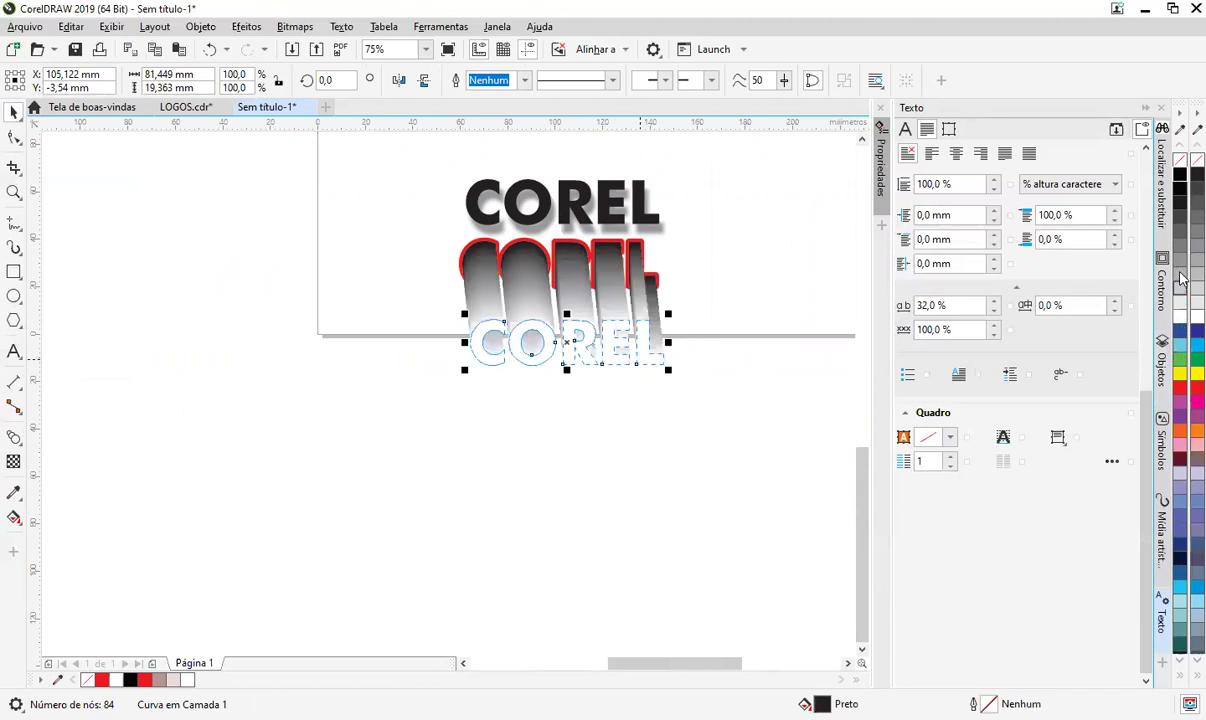
pyautogui.click(1181, 398)
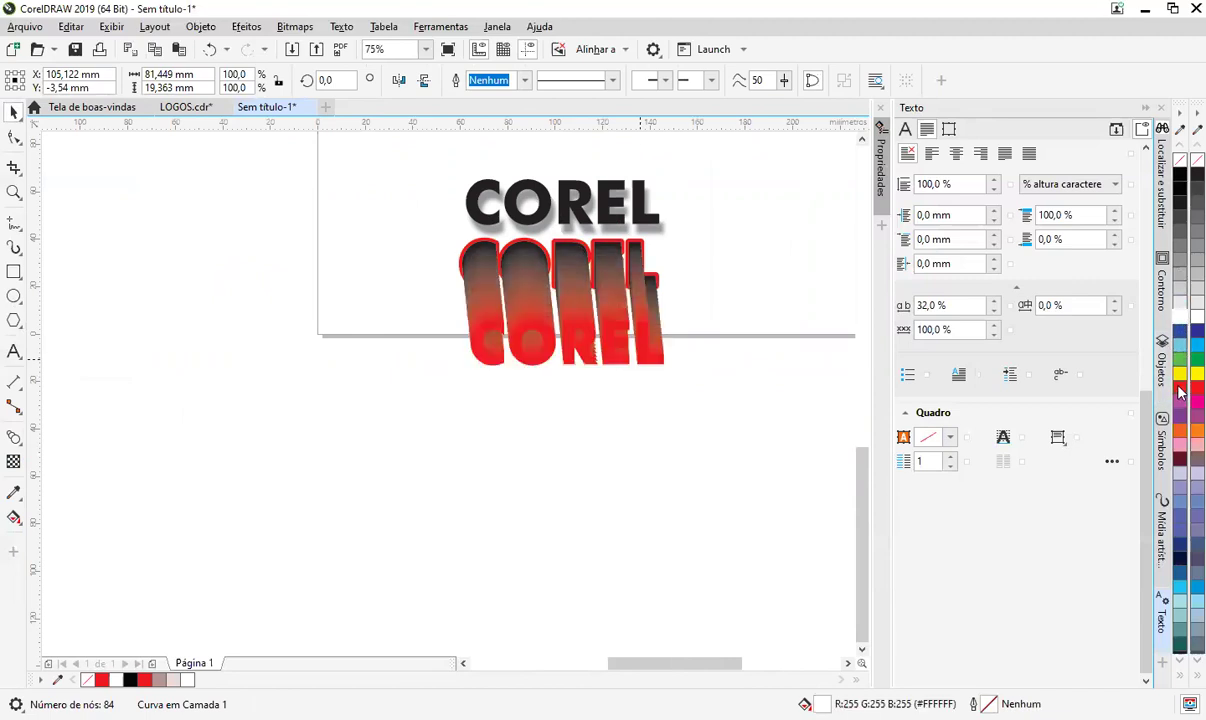
pyautogui.press('Escape')
pyautogui.scroll(2, 565, 330)
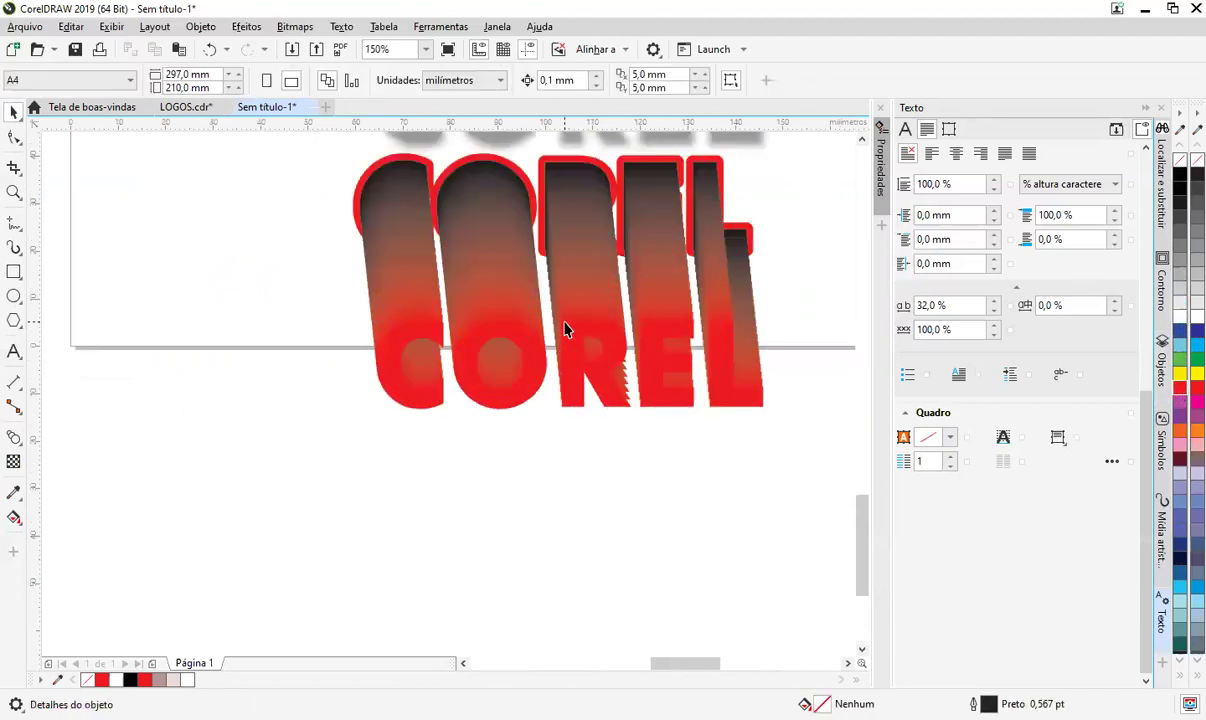
pyautogui.click(576, 336)
pyautogui.scroll(2, 745, 277)
pyautogui.hscroll(2, 720, 267)
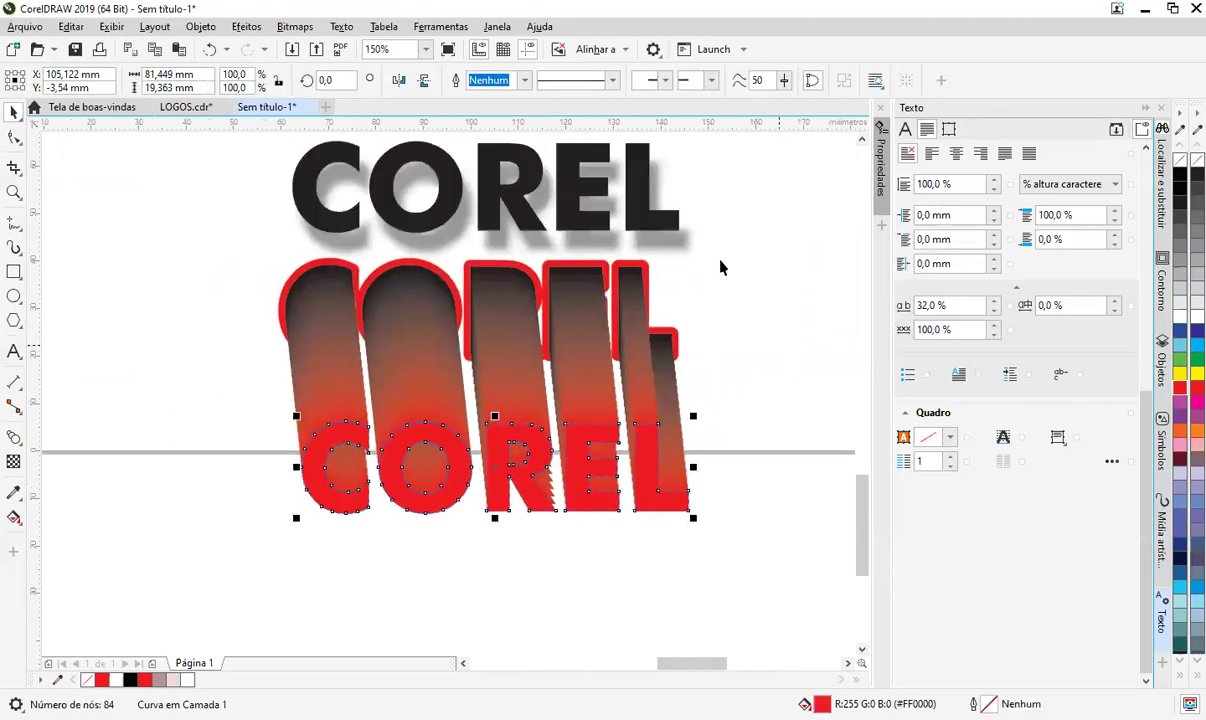
pyautogui.press('Escape')
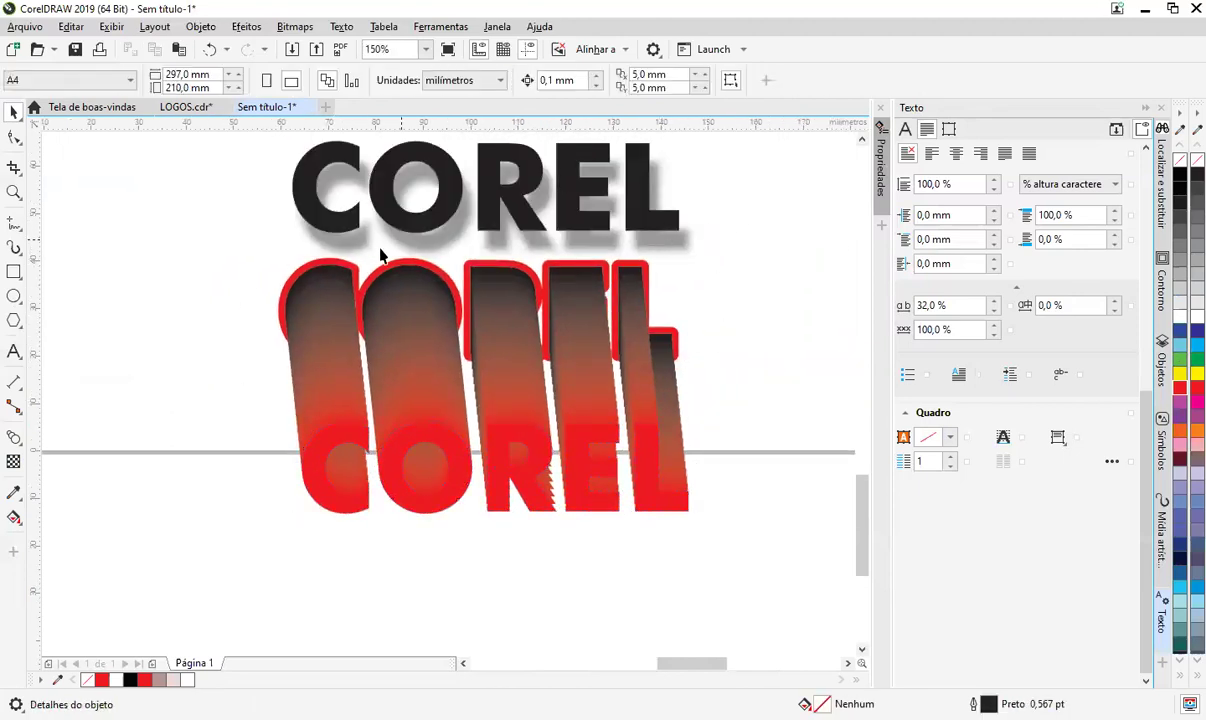
# - Reposition the blend's red COREL lettering and enlarge it to about 220,5 %
pyautogui.moveTo(512, 468); pyautogui.dragTo(694, 447)
pyautogui.press('F10')
pyautogui.click(552, 563)
pyautogui.press('space')
pyautogui.moveTo(444, 505); pyautogui.dragTo(248, 535)
pyautogui.moveTo(440, 456); pyautogui.dragTo(273, 518)
pyautogui.moveTo(517, 458); pyautogui.dragTo(695, 380)
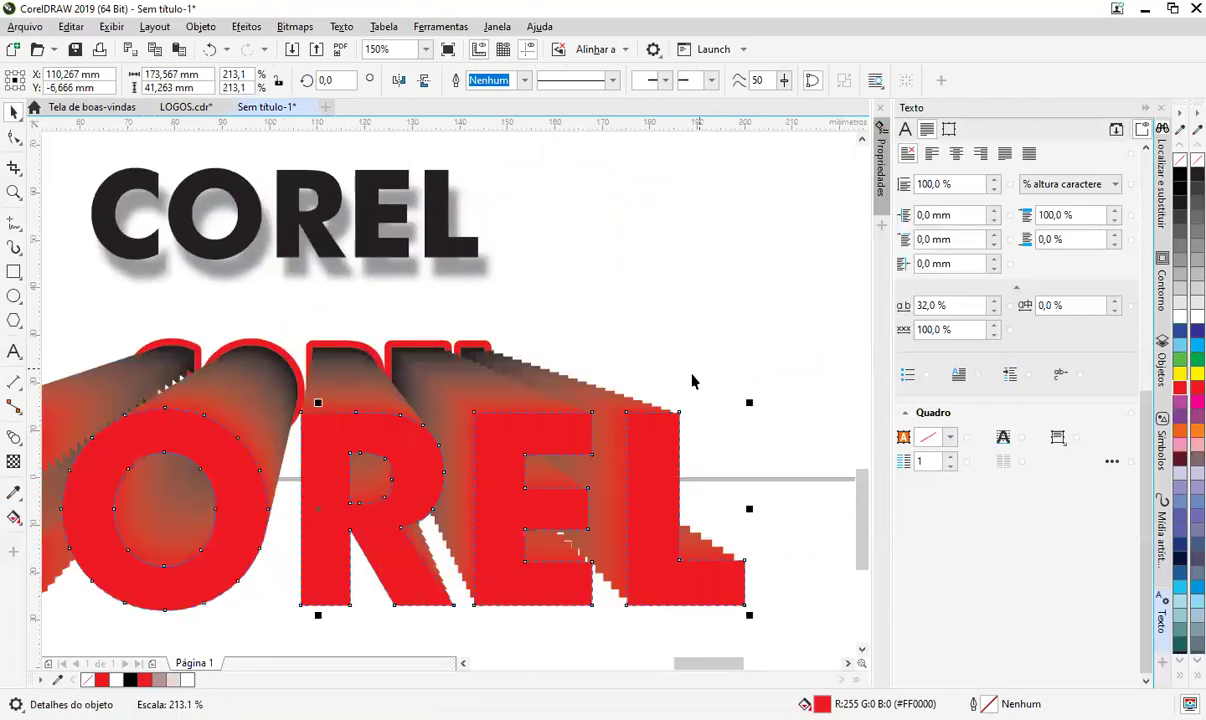
# - Enlarge the red front COREL lettering of the blend a little further
pyautogui.scroll(-2, 588, 408)
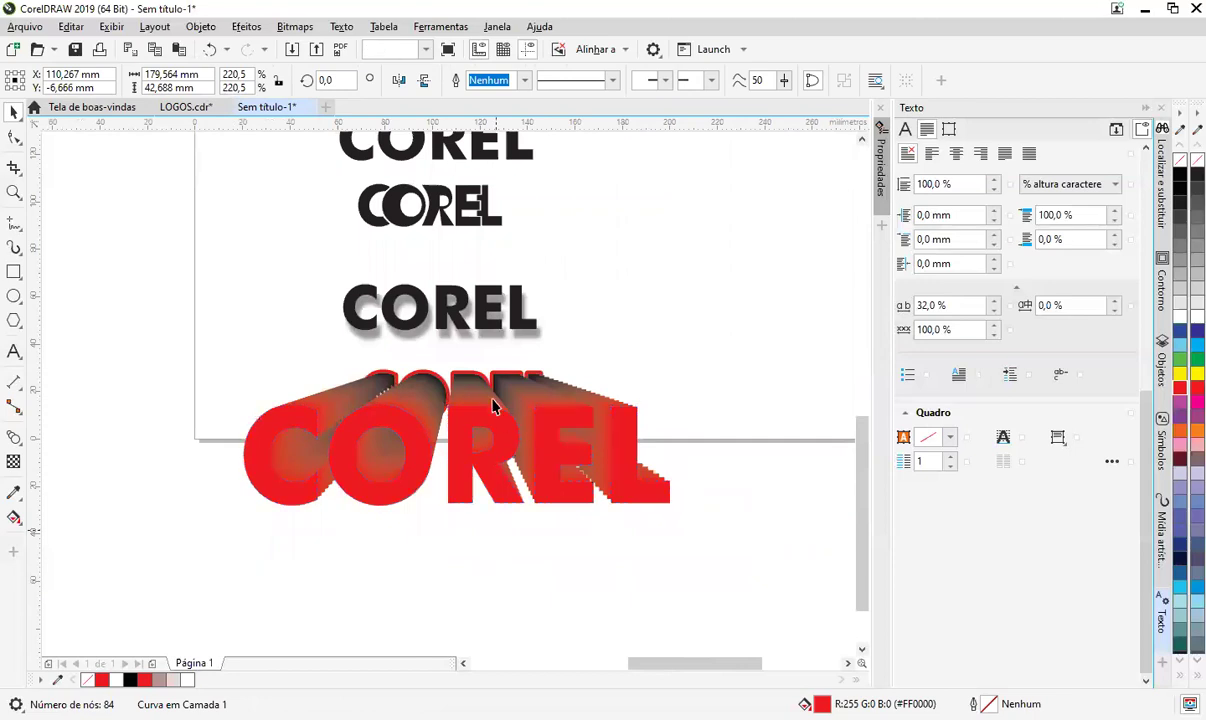
pyautogui.press('Escape')
pyautogui.click(590, 428)
pyautogui.moveTo(668, 400); pyautogui.dragTo(700, 392)
pyautogui.press('Escape')
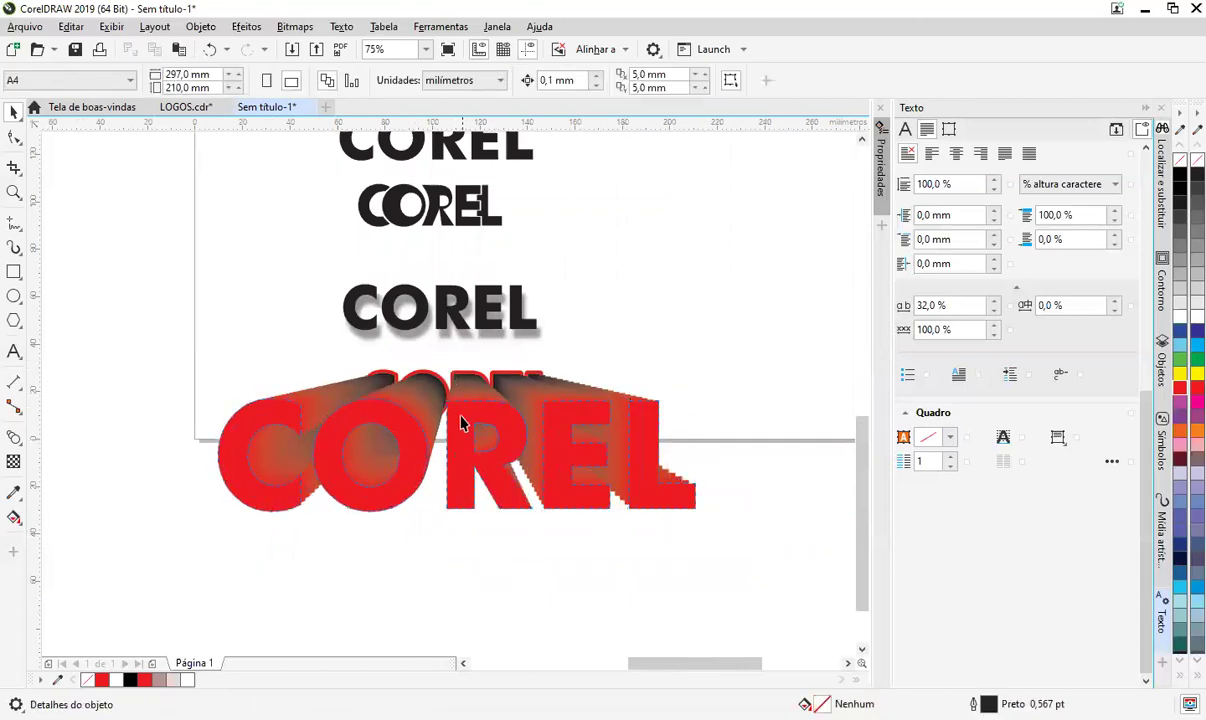
# - Give the blended COREL lettering a white outline
pyautogui.click(448, 405)
pyautogui.rightClick(1181, 325)
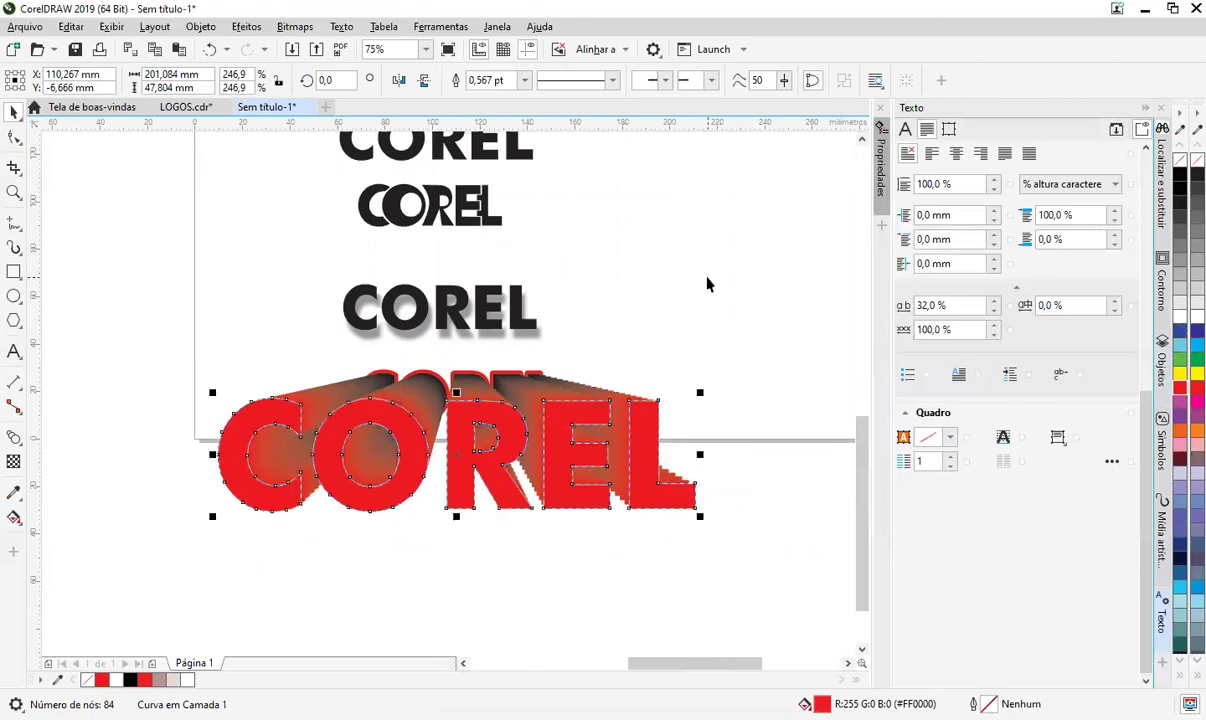
pyautogui.press('Escape')
pyautogui.scroll(2, 467, 398)
pyautogui.click(470, 407)
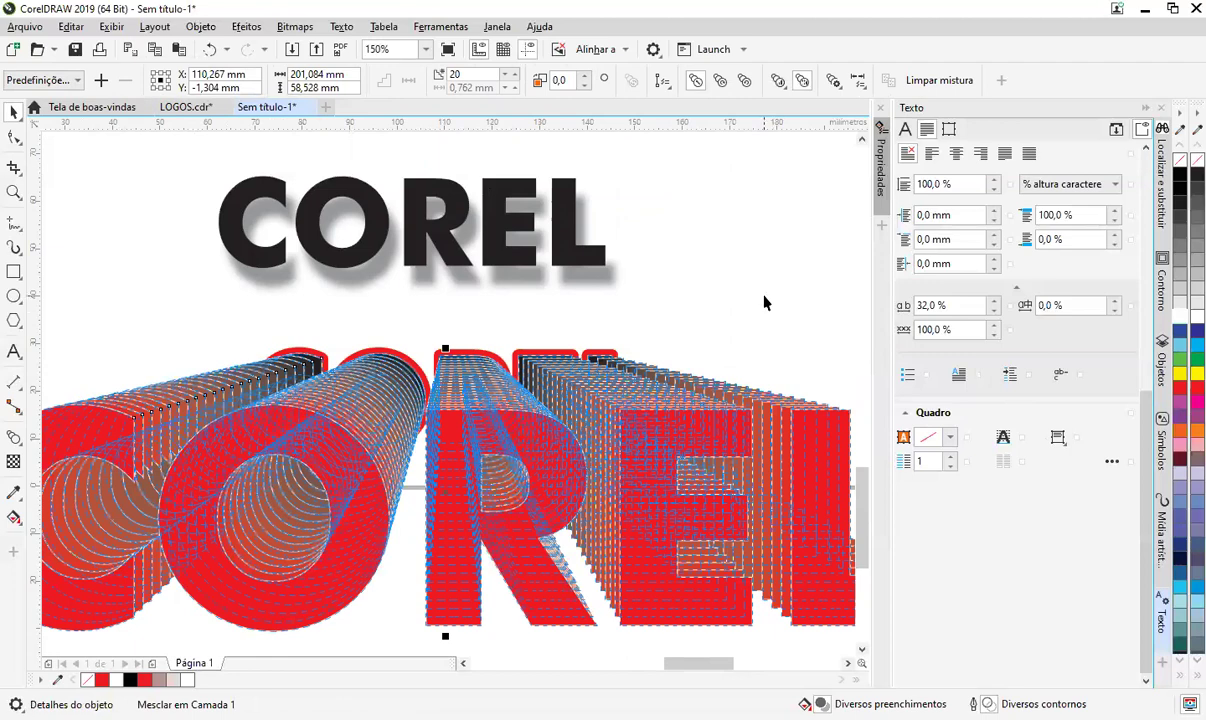
pyautogui.press('Escape')
pyautogui.scroll(-4, 439, 458)
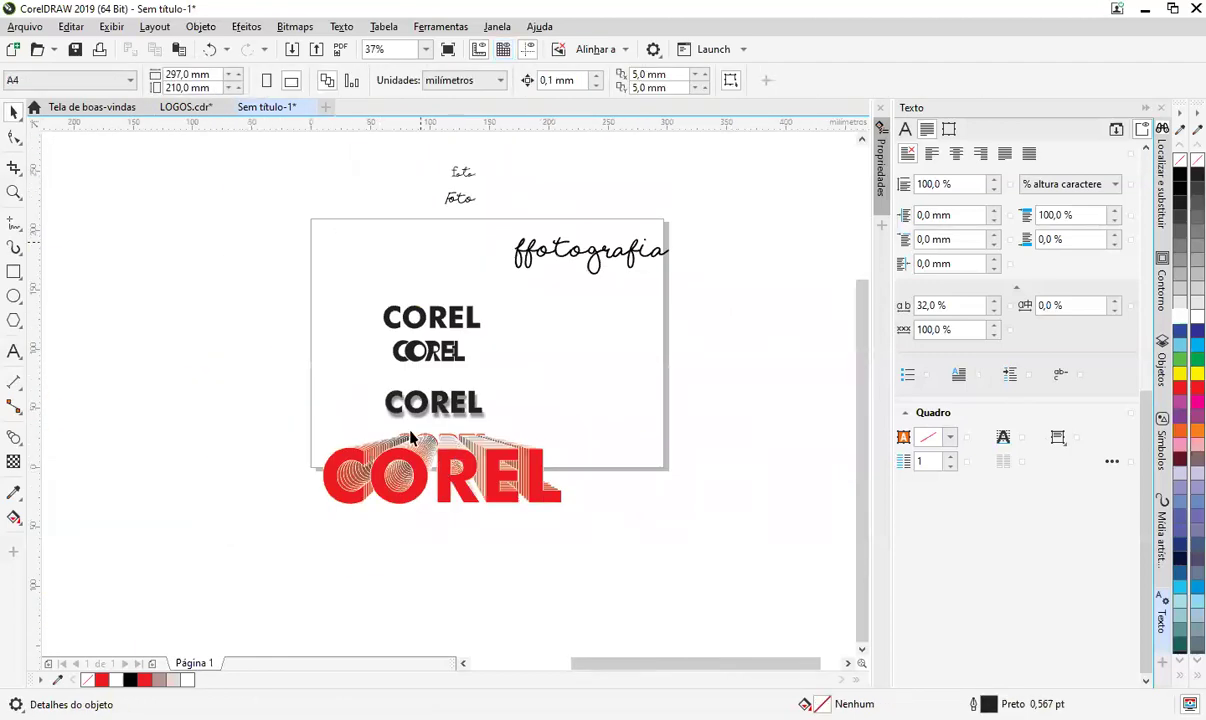
# - Change the blend's colour transition so it runs through the rainbow hues from black to red
pyautogui.click(451, 447)
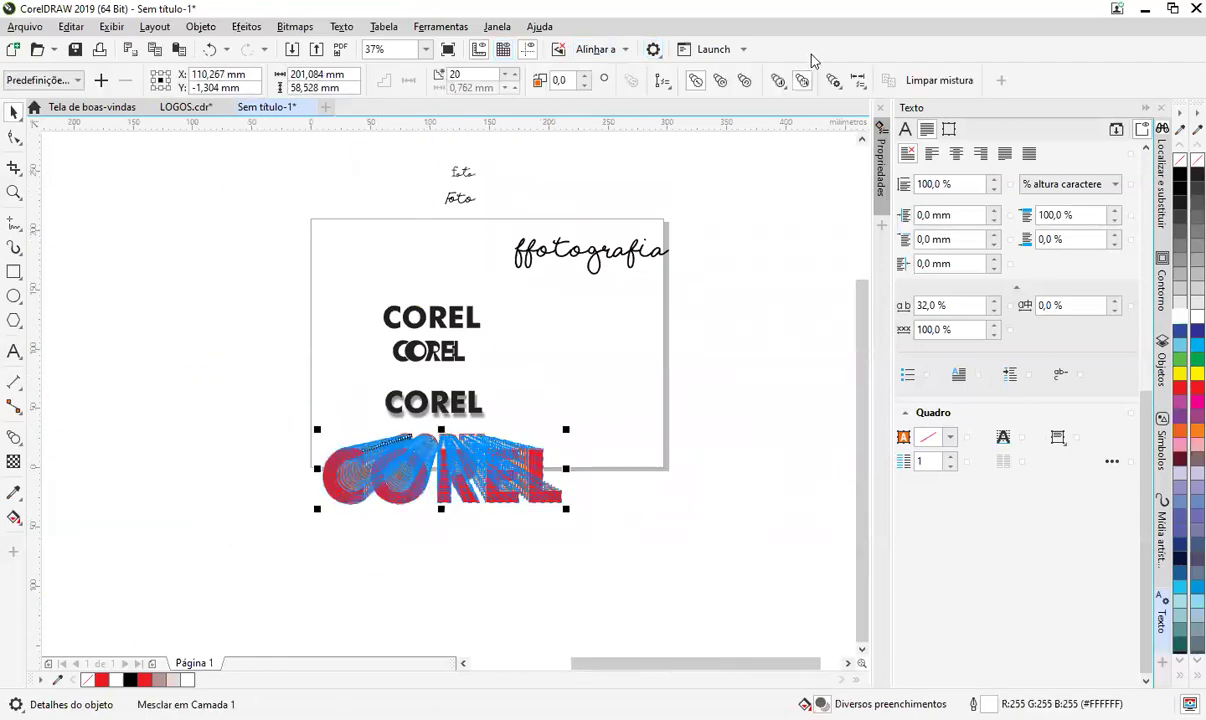
pyautogui.click(720, 80)
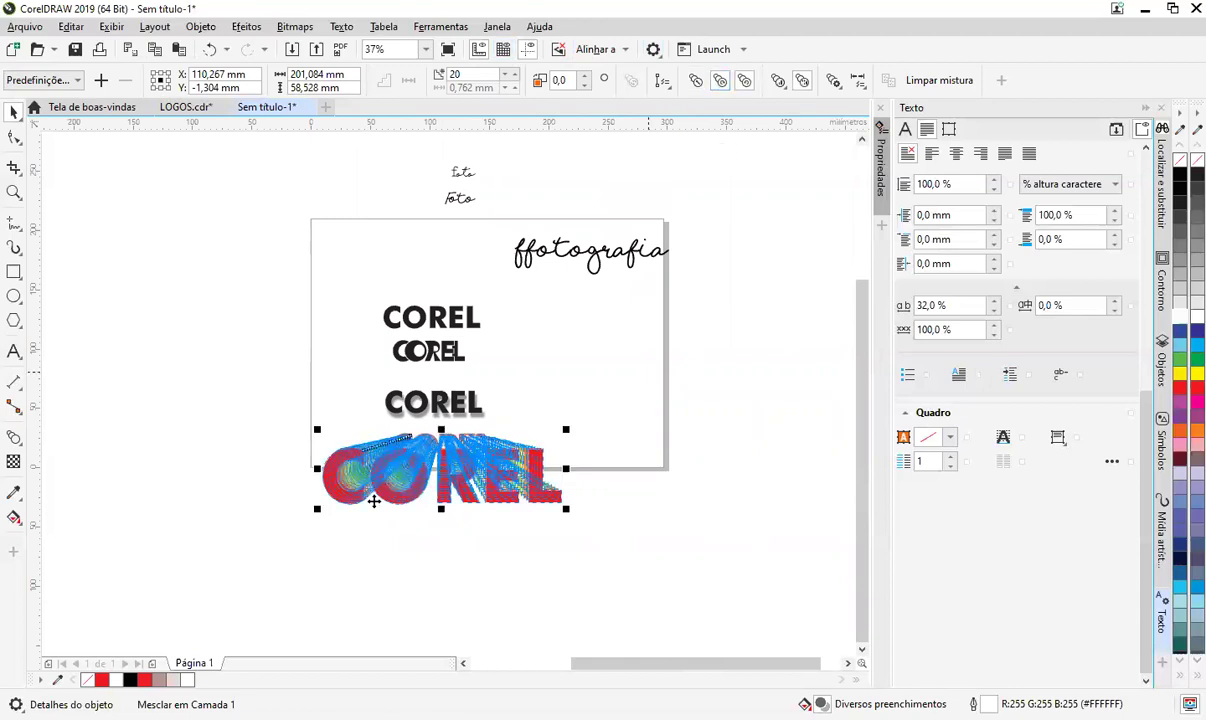
pyautogui.scroll(2, 415, 468)
pyautogui.click(762, 160)
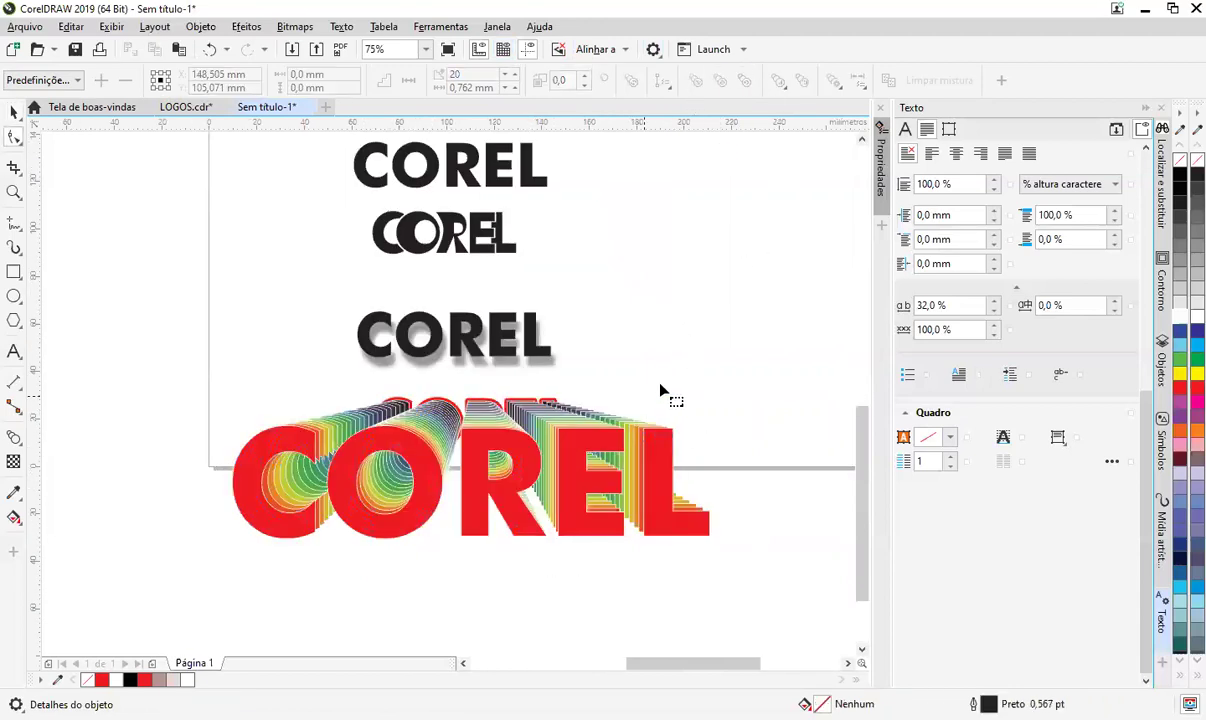
# - Set the COREL blend to 78 steps and remove its white outline
pyautogui.click(620, 430)
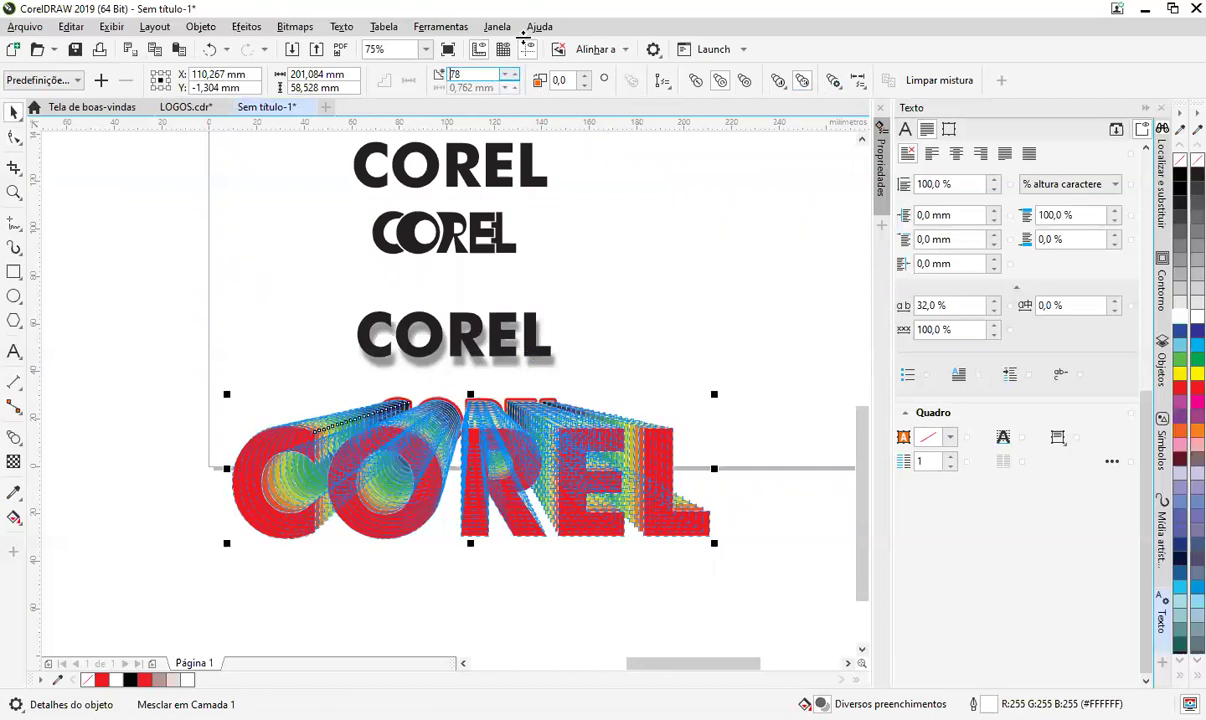
pyautogui.press('Return')
pyautogui.click(662, 390)
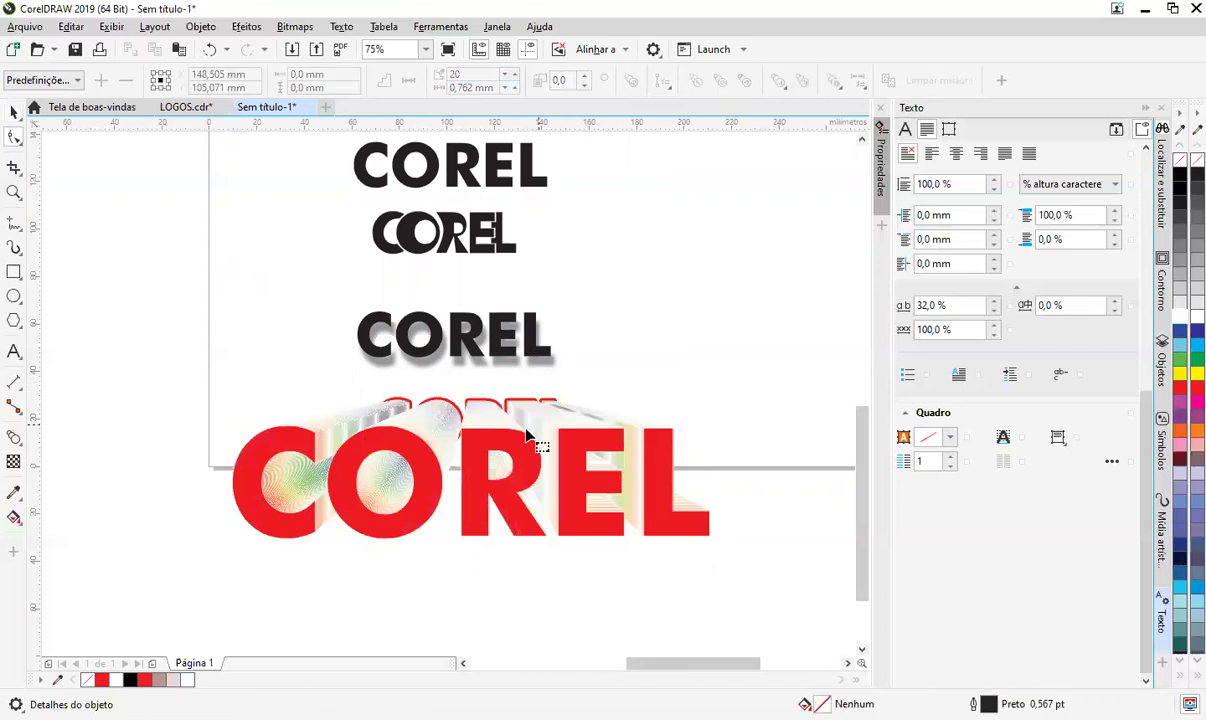
pyautogui.press('space')
pyautogui.click(630, 422)
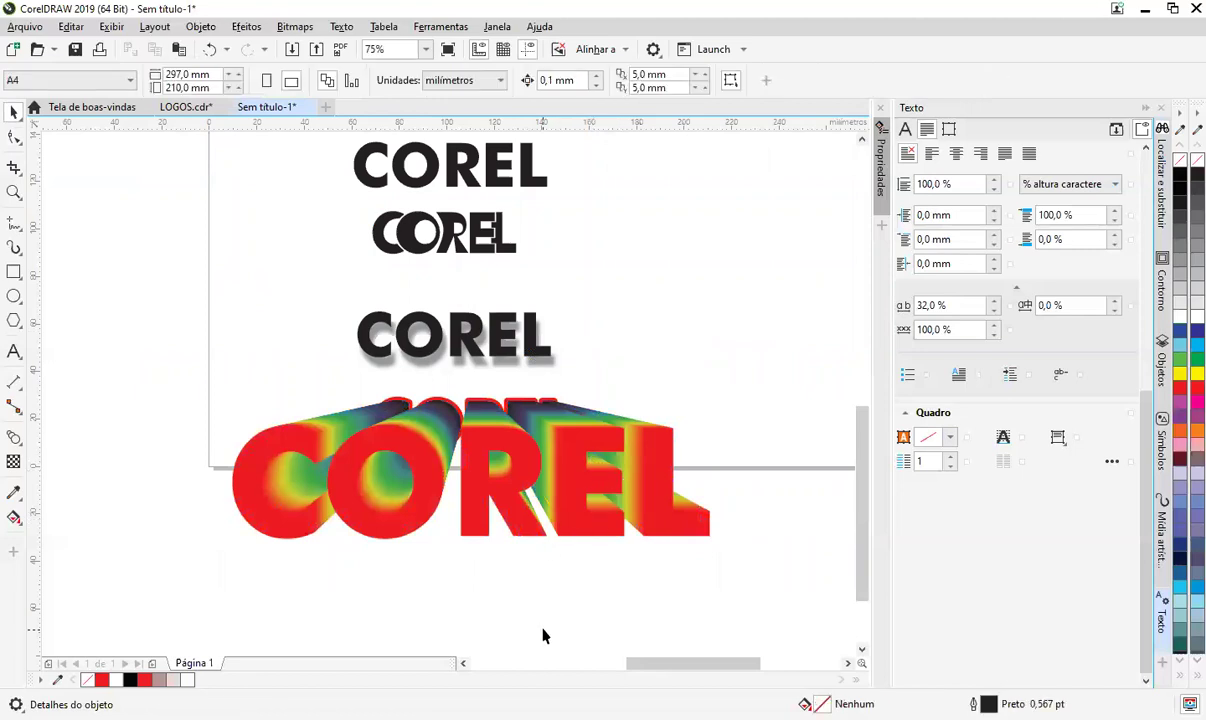
# - Duplicate the top black COREL lettering below the rainbow blend
pyautogui.scroll(-3, 304, 391)
pyautogui.scroll(-1, 326, 418)
pyautogui.moveTo(366, 203); pyautogui.dragTo(380, 419)
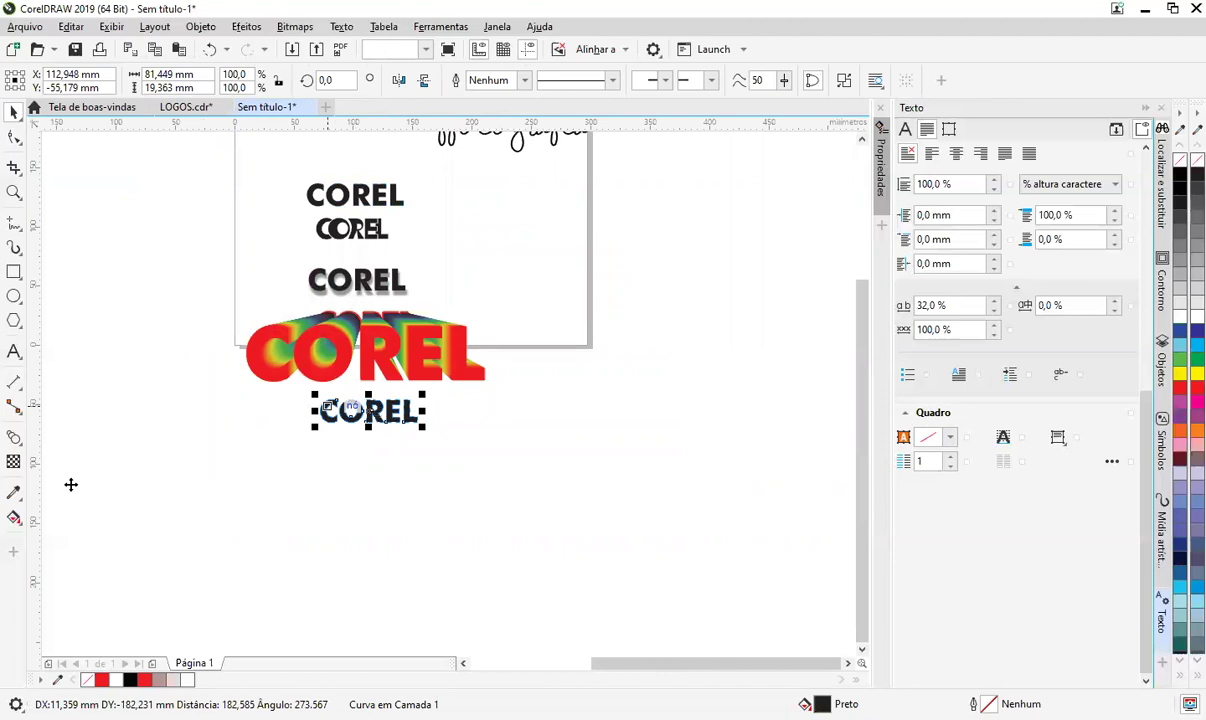
# - Try a push-and-pull distortion followed by a zipper distortion on the new COREL copy, and undo both
pyautogui.click(14, 437)
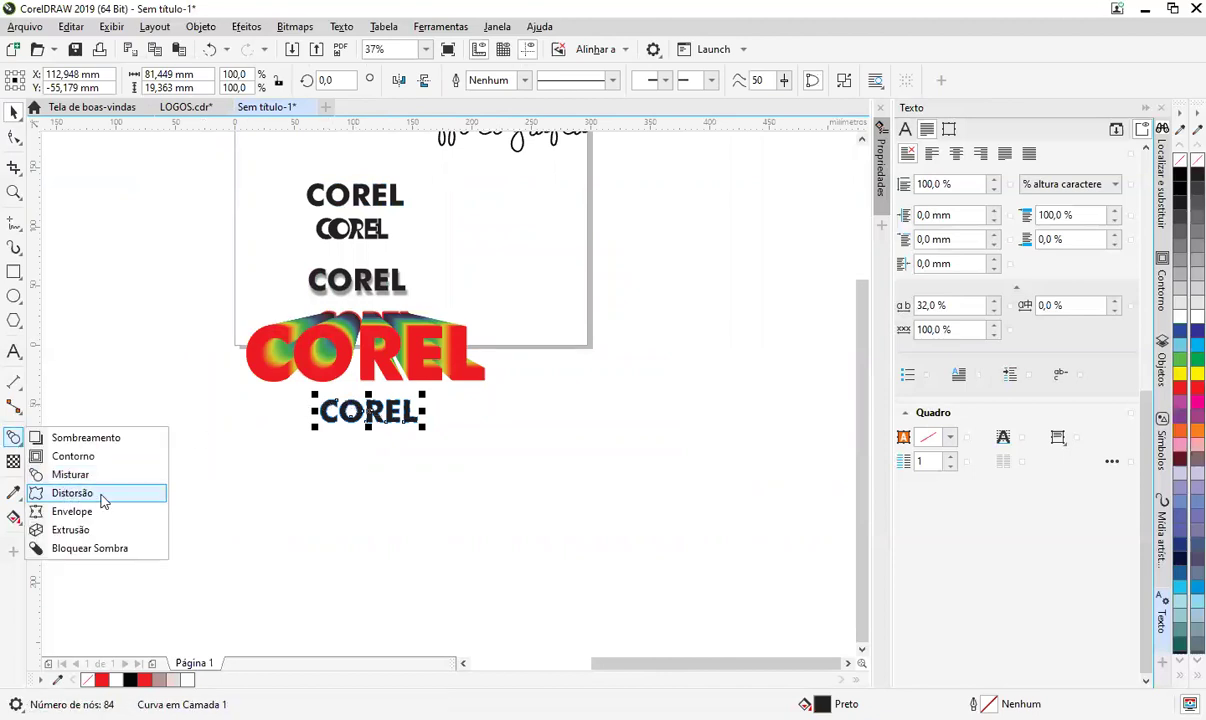
pyautogui.click(72, 493)
pyautogui.scroll(3, 360, 412)
pyautogui.moveTo(396, 402); pyautogui.dragTo(462, 385)
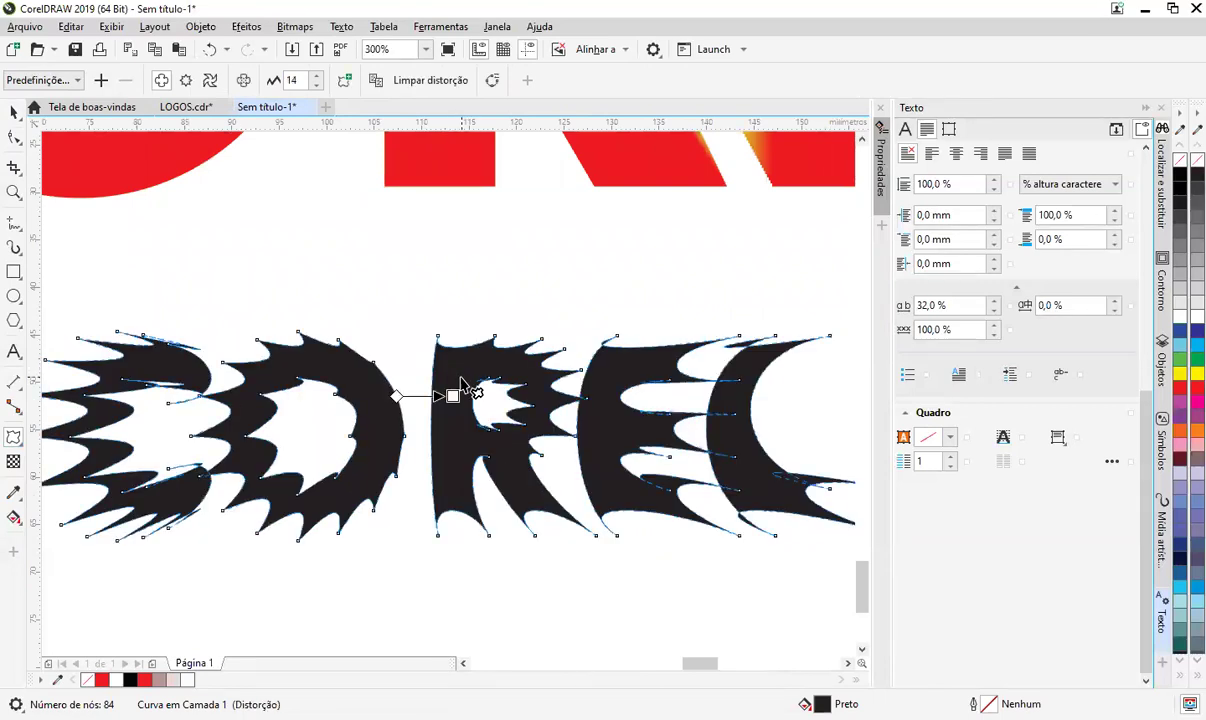
pyautogui.click(185, 80)
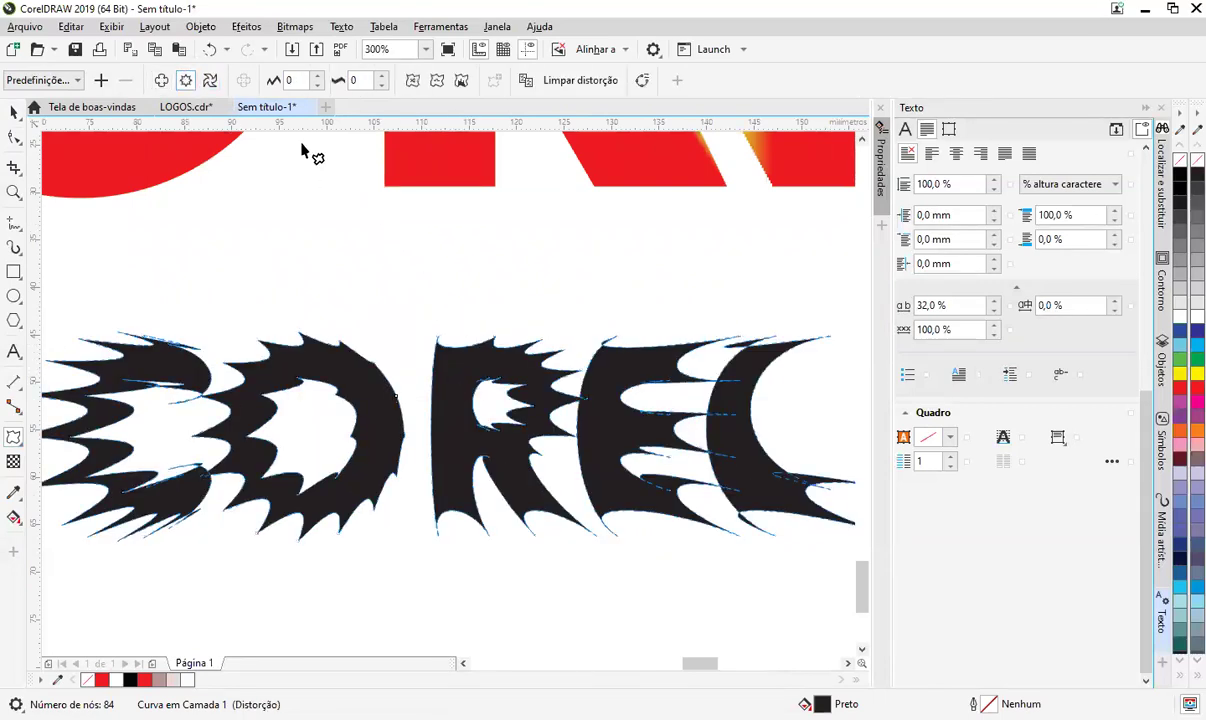
pyautogui.moveTo(372, 413); pyautogui.dragTo(410, 370)
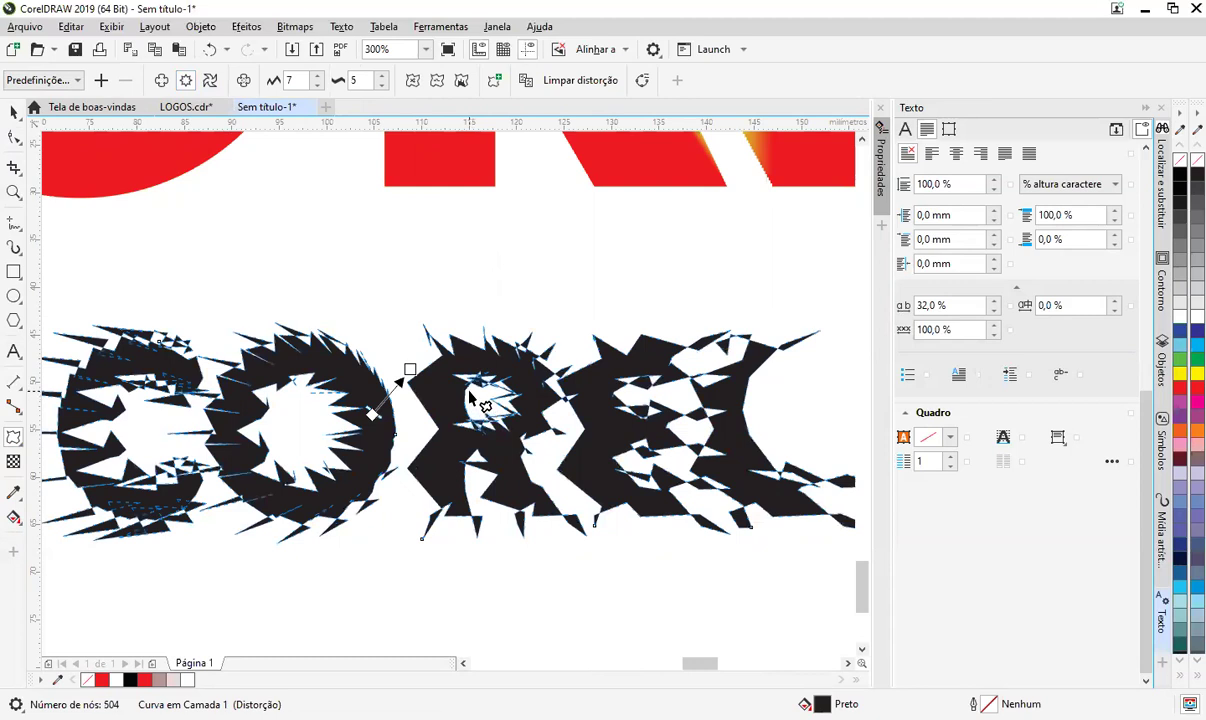
pyautogui.hotkey('ctrl', 'z')
pyautogui.hotkey('ctrl', 'z')
# - Try a zipper distortion alone on the COREL copy, undo it, and switch the distortion mode to twister
pyautogui.click(186, 80)
pyautogui.moveTo(372, 420); pyautogui.dragTo(505, 408)
pyautogui.hotkey('ctrl', 'z')
pyautogui.click(210, 80)
pyautogui.scroll(-4, 505, 408)
pyautogui.hotkey('ctrl', 'z')
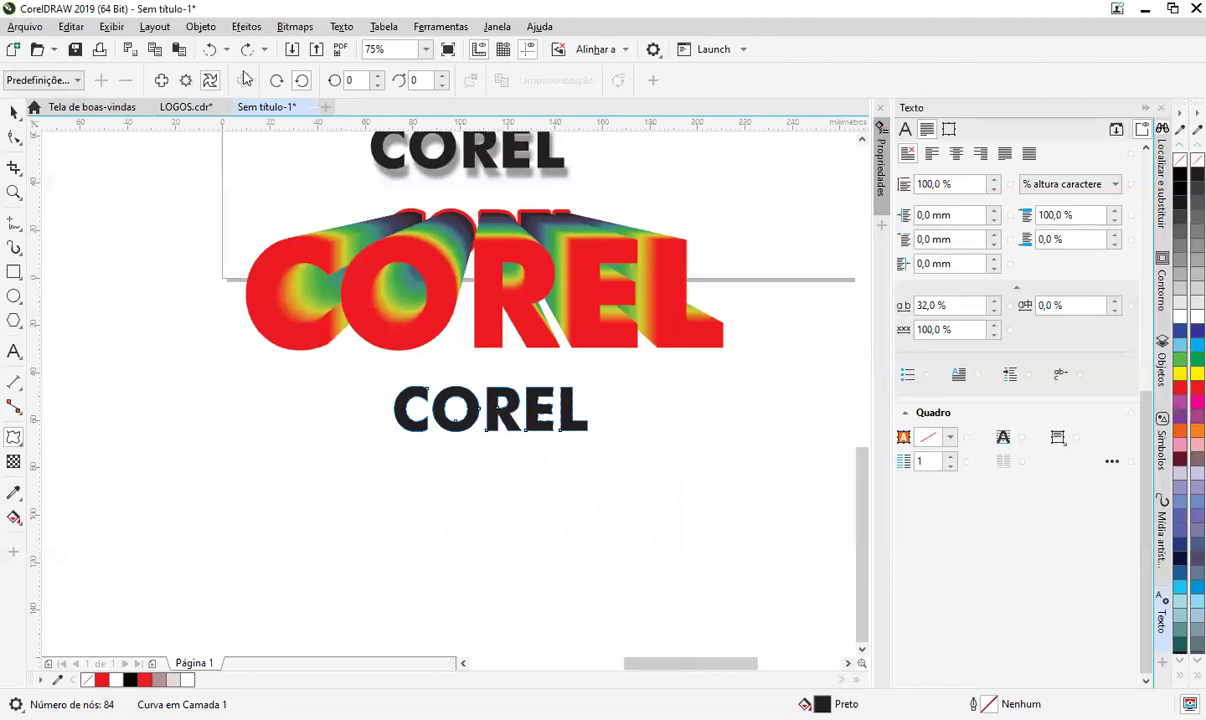
# - Try the Carimbo distortion preset on the COREL copy
pyautogui.click(65, 85)
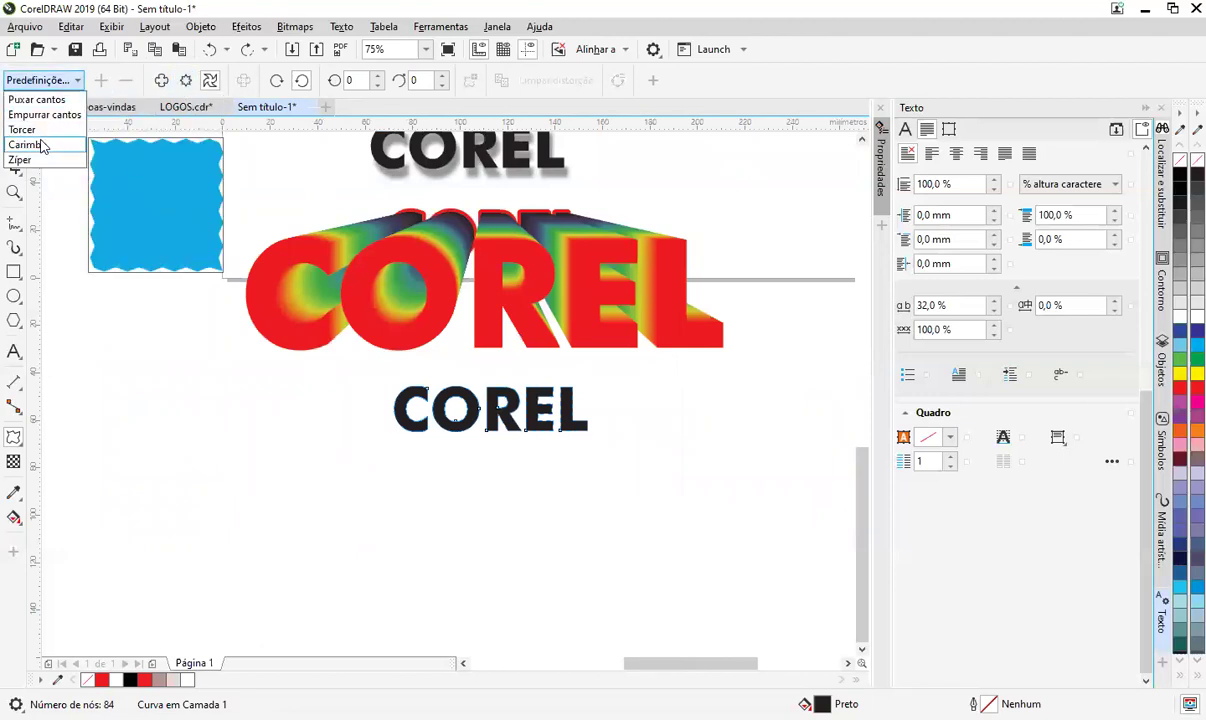
pyautogui.click(42, 147)
pyautogui.scroll(4, 504, 408)
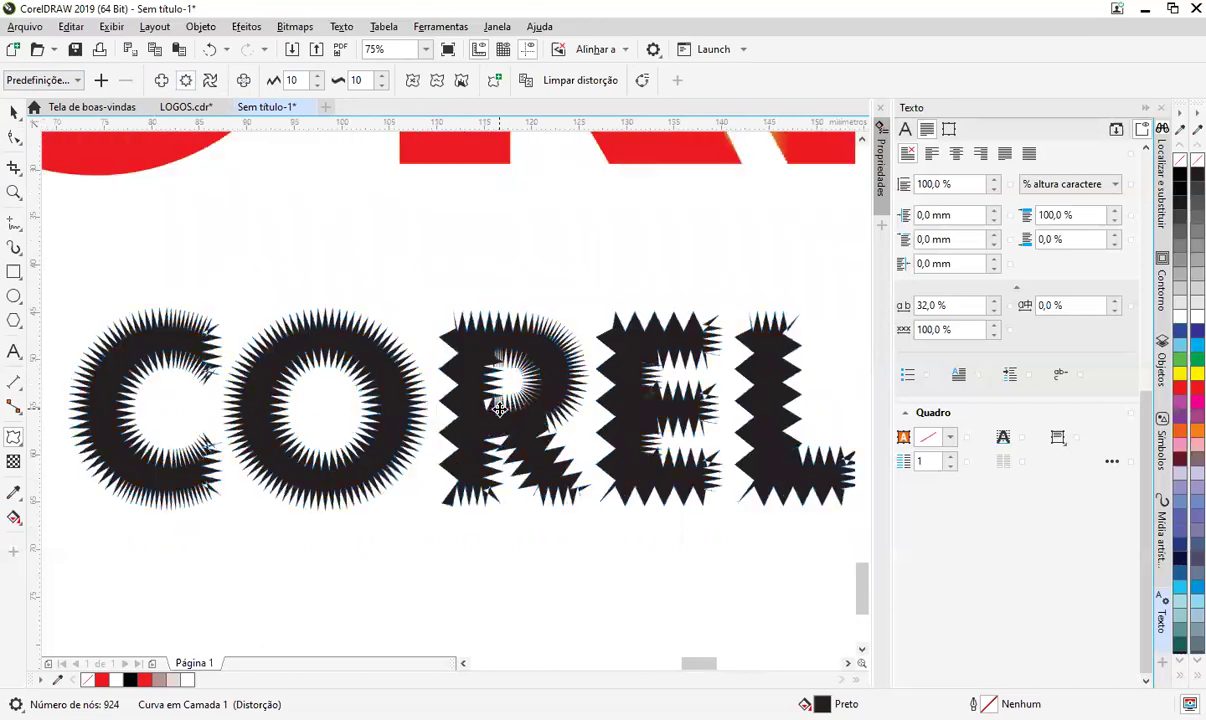
# - Try the Zíper distortion preset on the COREL copy, and undo the preset distortions
pyautogui.click(73, 82)
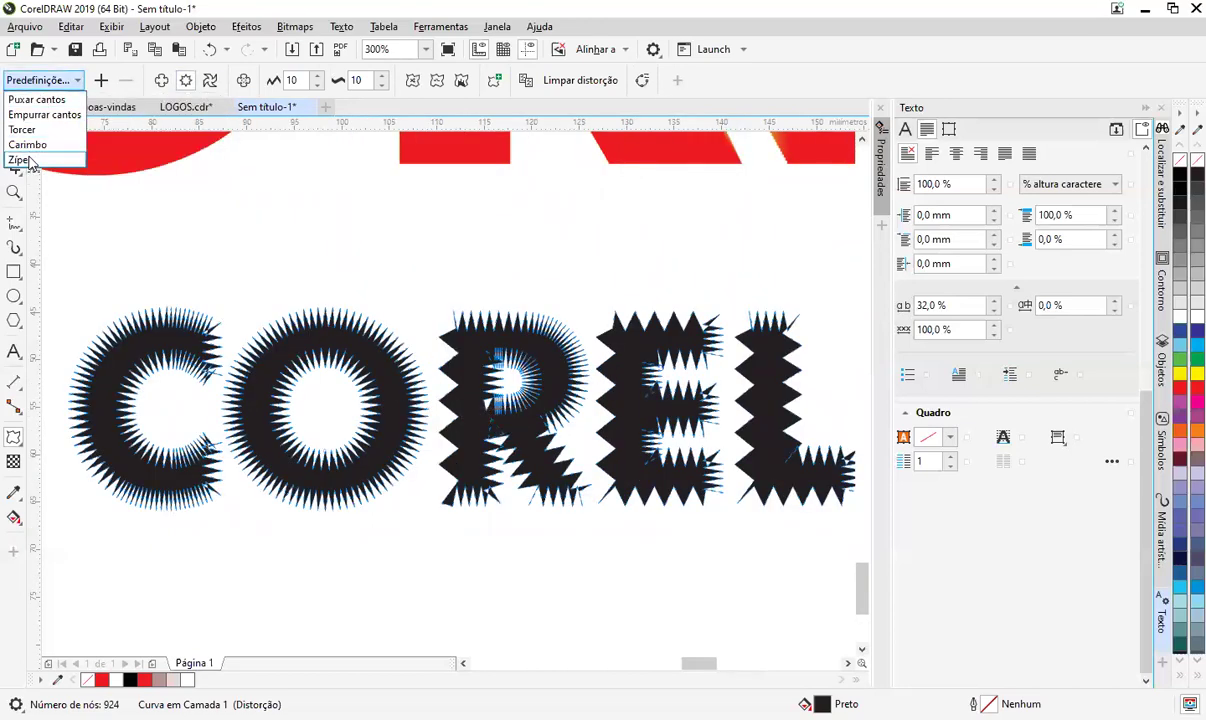
pyautogui.click(38, 160)
pyautogui.scroll(-3, 336, 463)
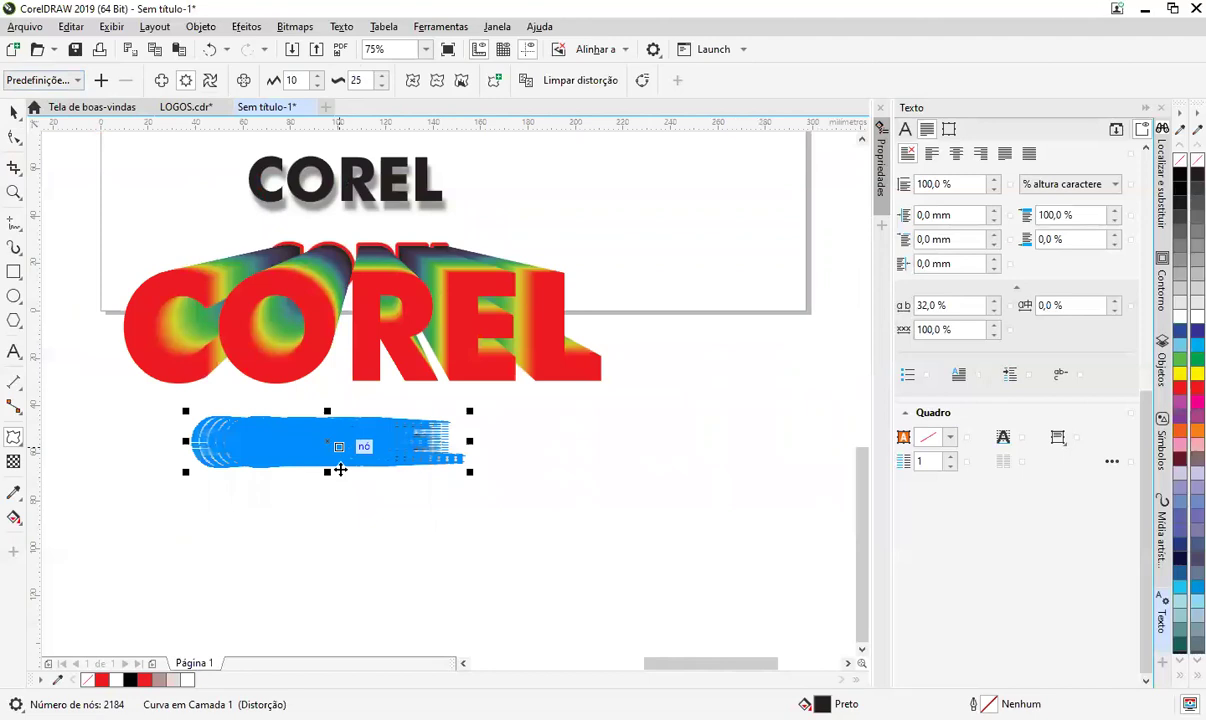
pyautogui.press('space')
pyautogui.click(330, 507)
pyautogui.scroll(2, 311, 459)
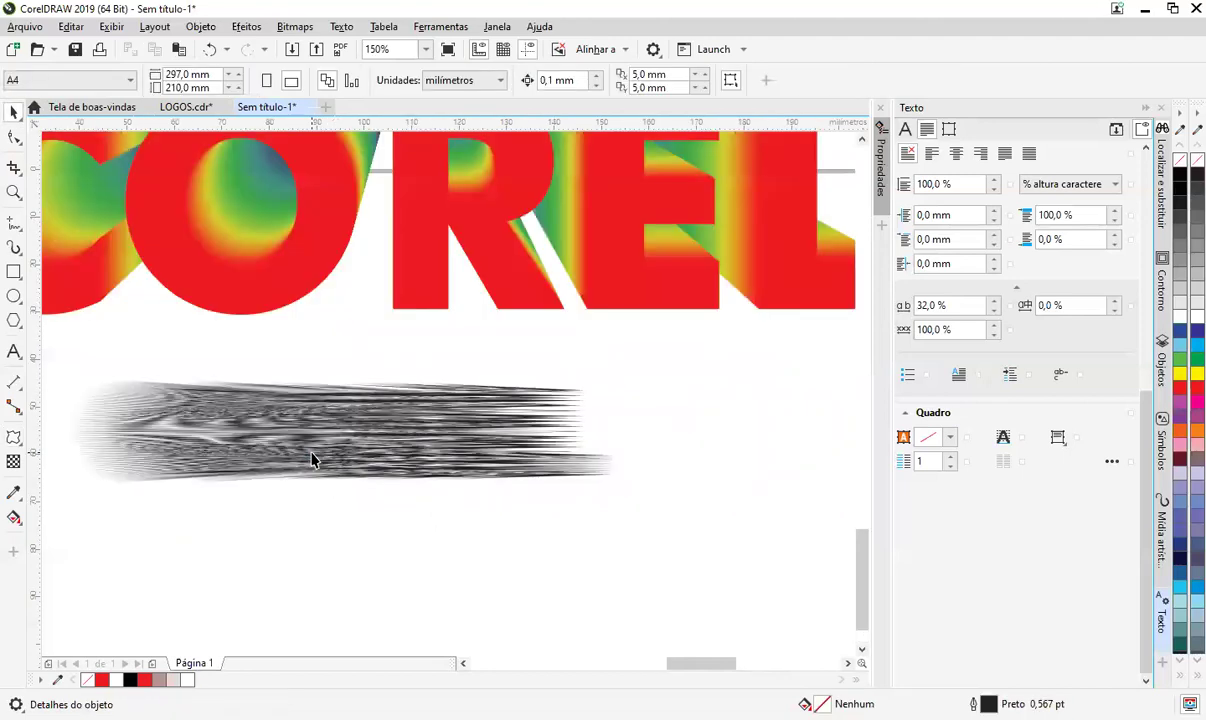
pyautogui.hotkey('ctrl', 'z')
pyautogui.hotkey('ctrl', 'z')
pyautogui.hotkey('ctrl', 'z')
pyautogui.click(357, 532)
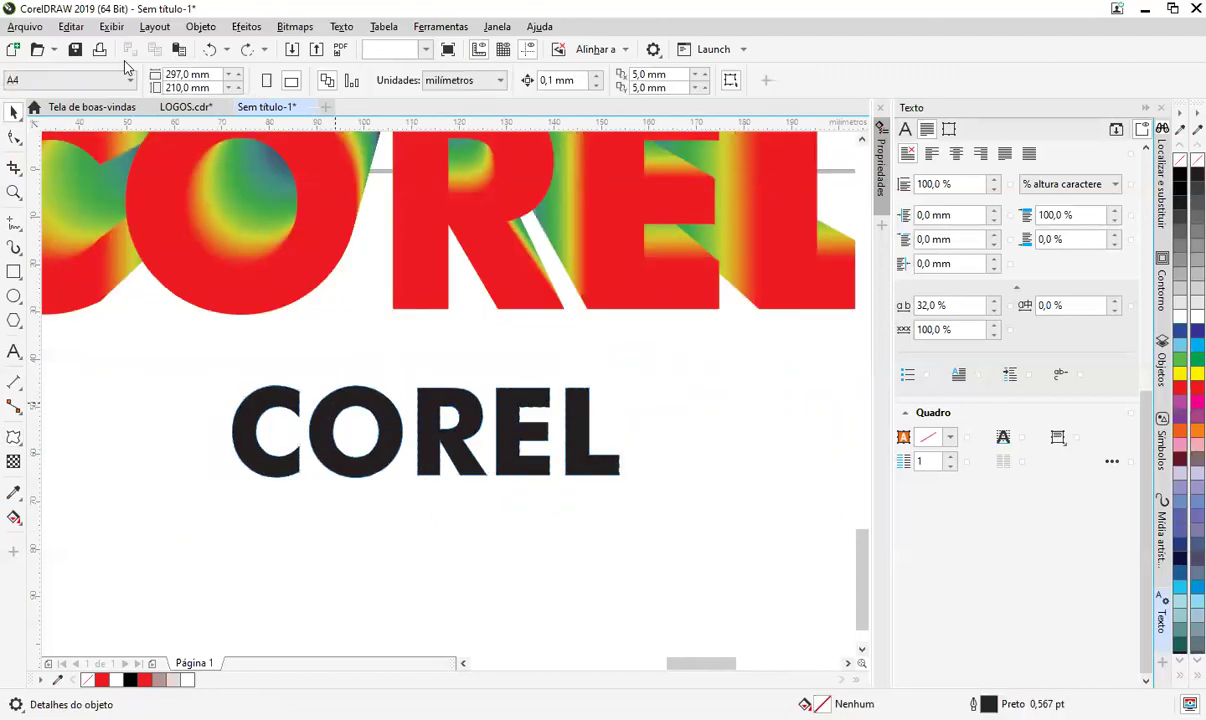
# - Try the Zíper preset on the COREL copy again with amplitude 6, and undo the distortion
pyautogui.click(14, 437)
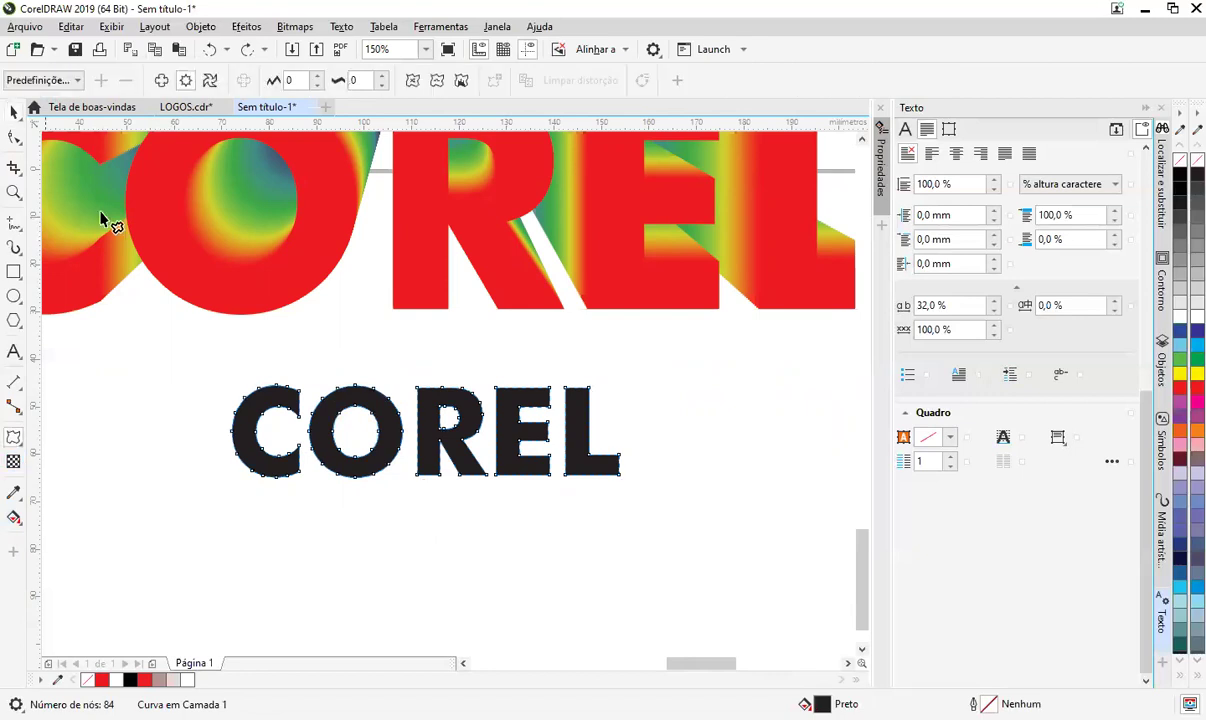
pyautogui.click(70, 80)
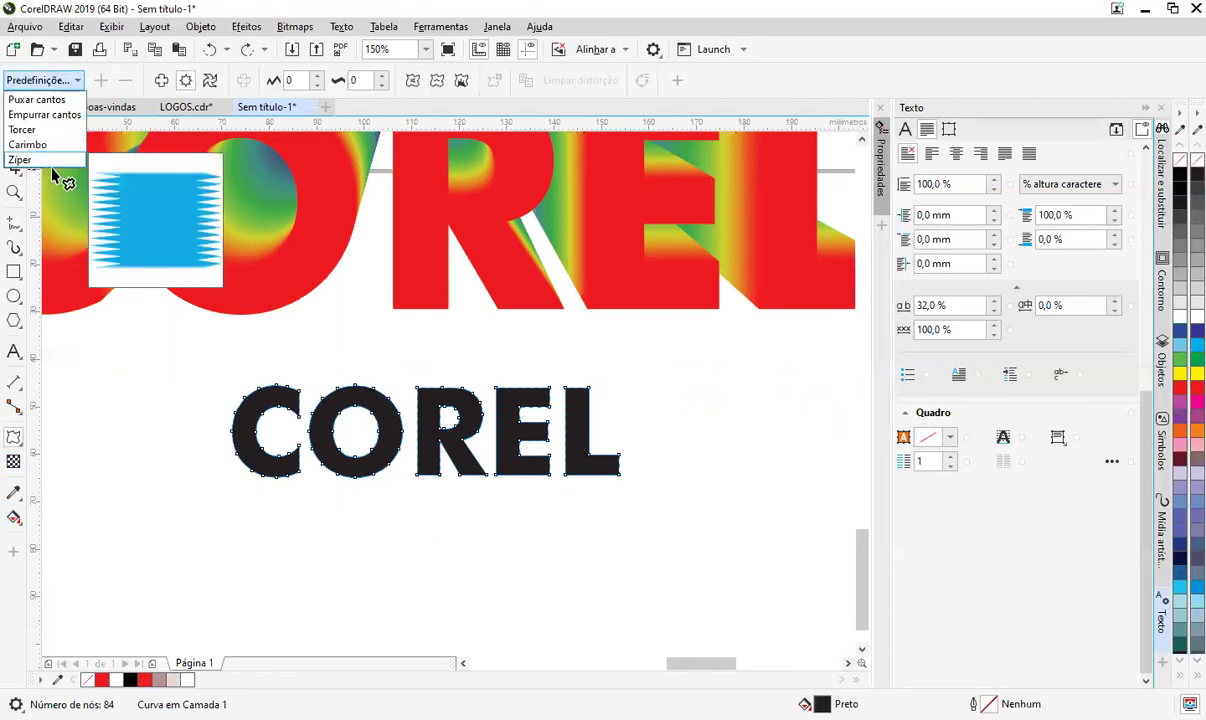
pyautogui.click(50, 162)
pyautogui.click(318, 86)
pyautogui.click(318, 86)
pyautogui.moveTo(310, 435); pyautogui.dragTo(390, 452)
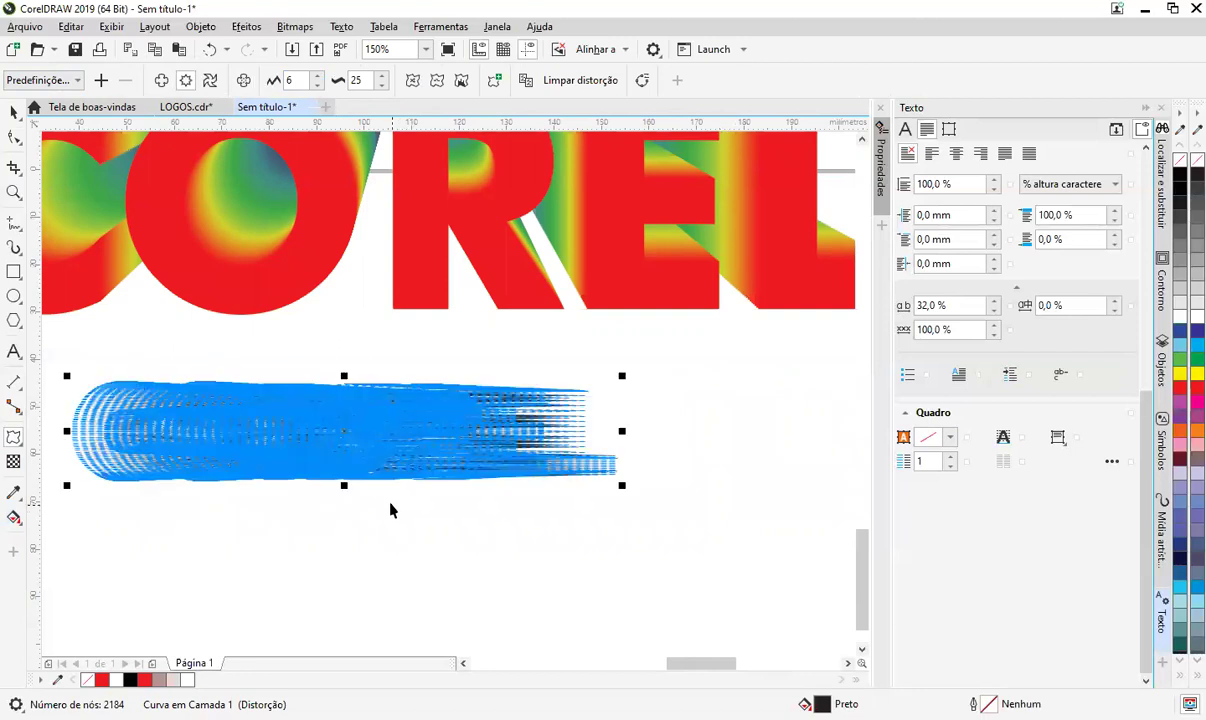
pyautogui.press('space')
pyautogui.hotkey('ctrl', 'z')
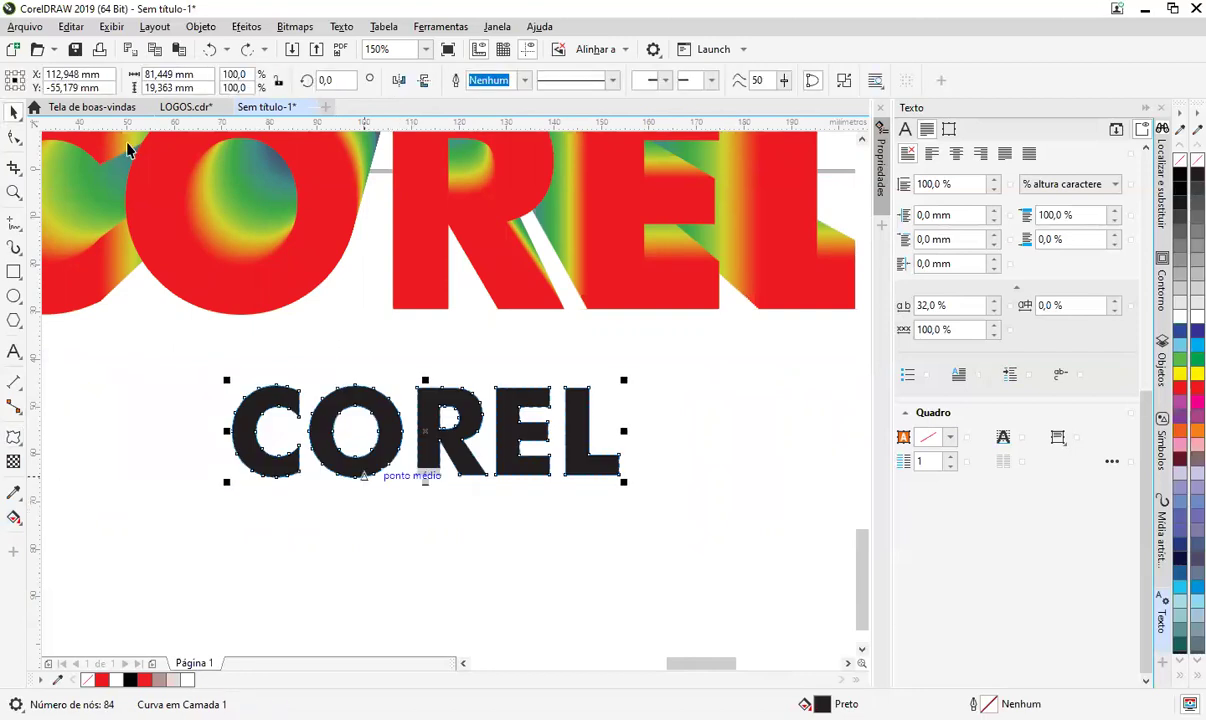
# - Distort the COREL copy with the Puxar cantos preset and reduce its amplitude to 21
pyautogui.click(13, 437)
pyautogui.click(65, 490)
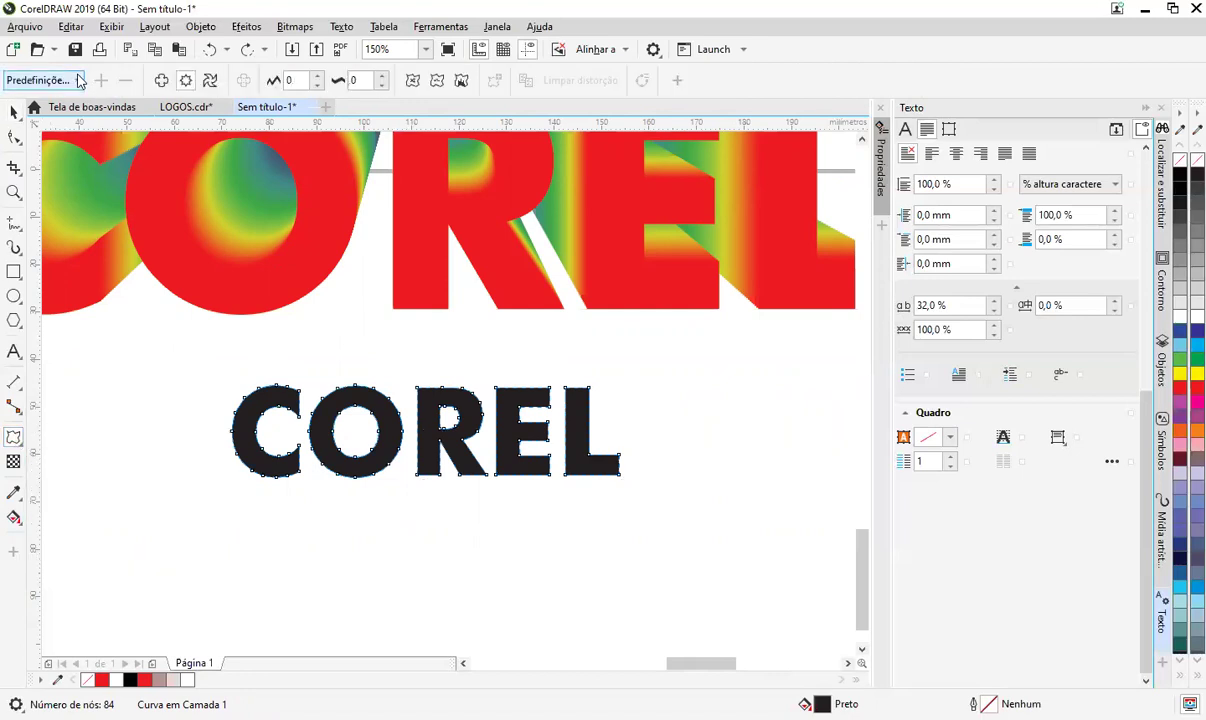
pyautogui.click(76, 80)
pyautogui.click(40, 95)
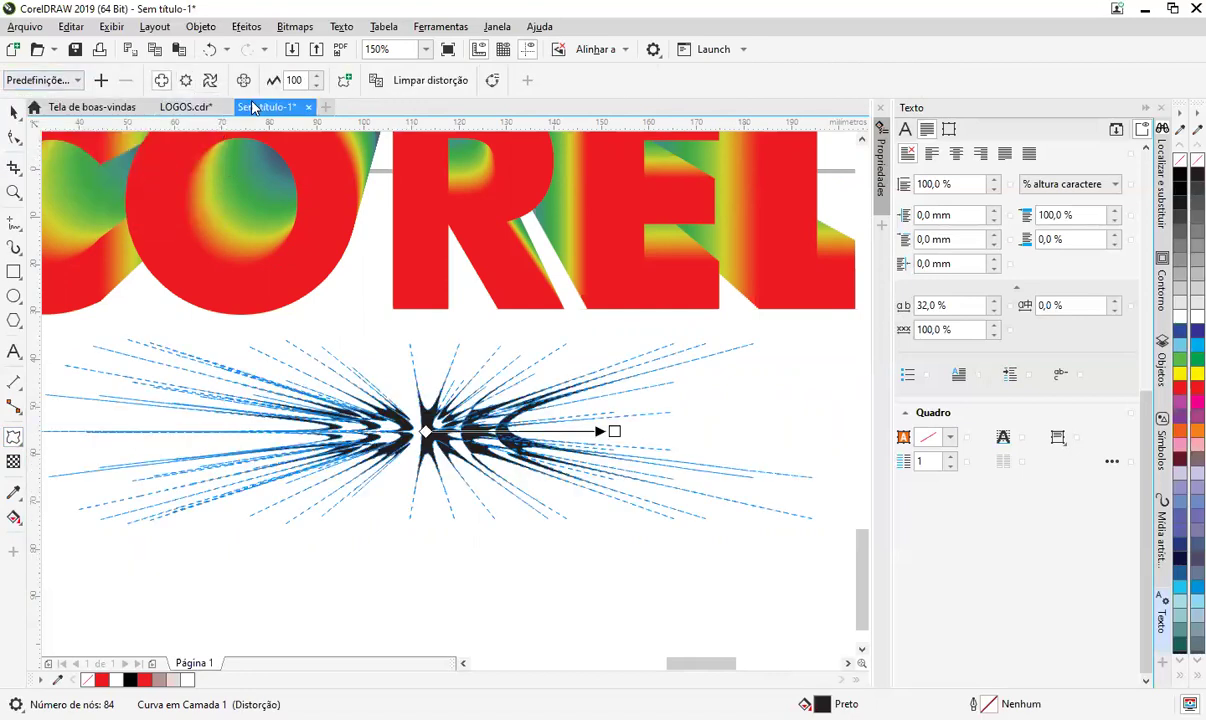
pyautogui.moveTo(608, 431); pyautogui.dragTo(516, 425)
pyautogui.scroll(3, 412, 478)
pyautogui.press('space')
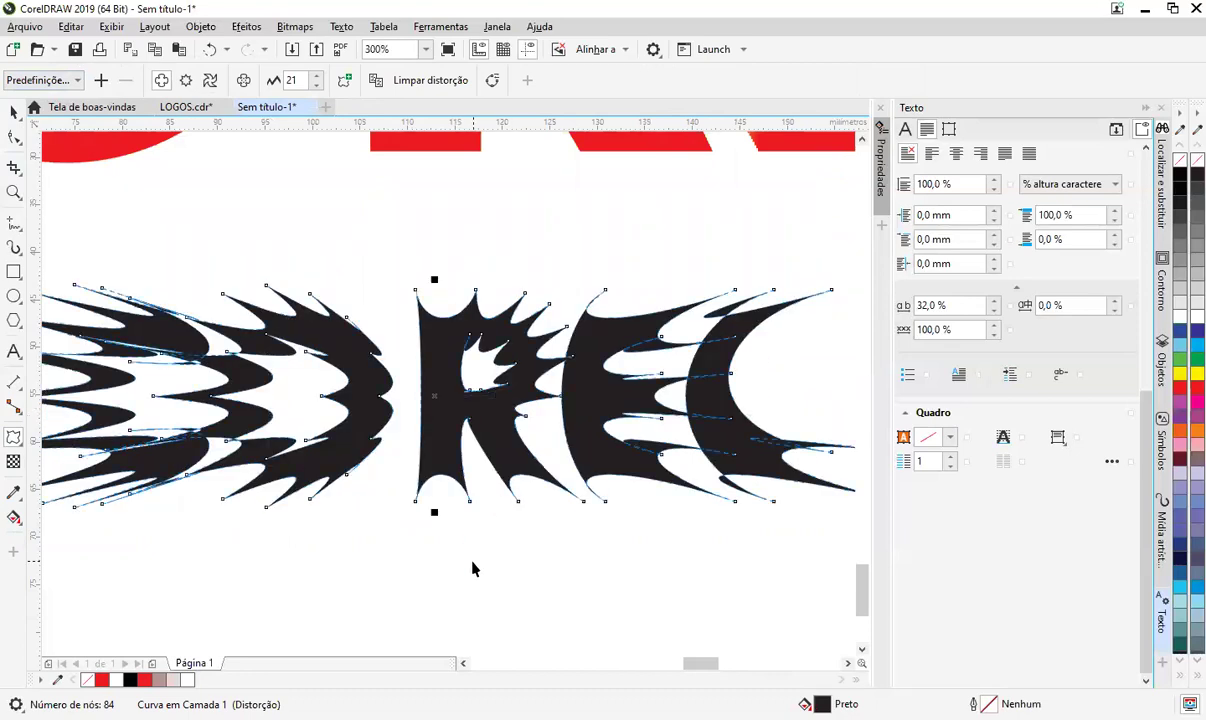
pyautogui.scroll(-2, 476, 569)
pyautogui.scroll(-1, 606, 297)
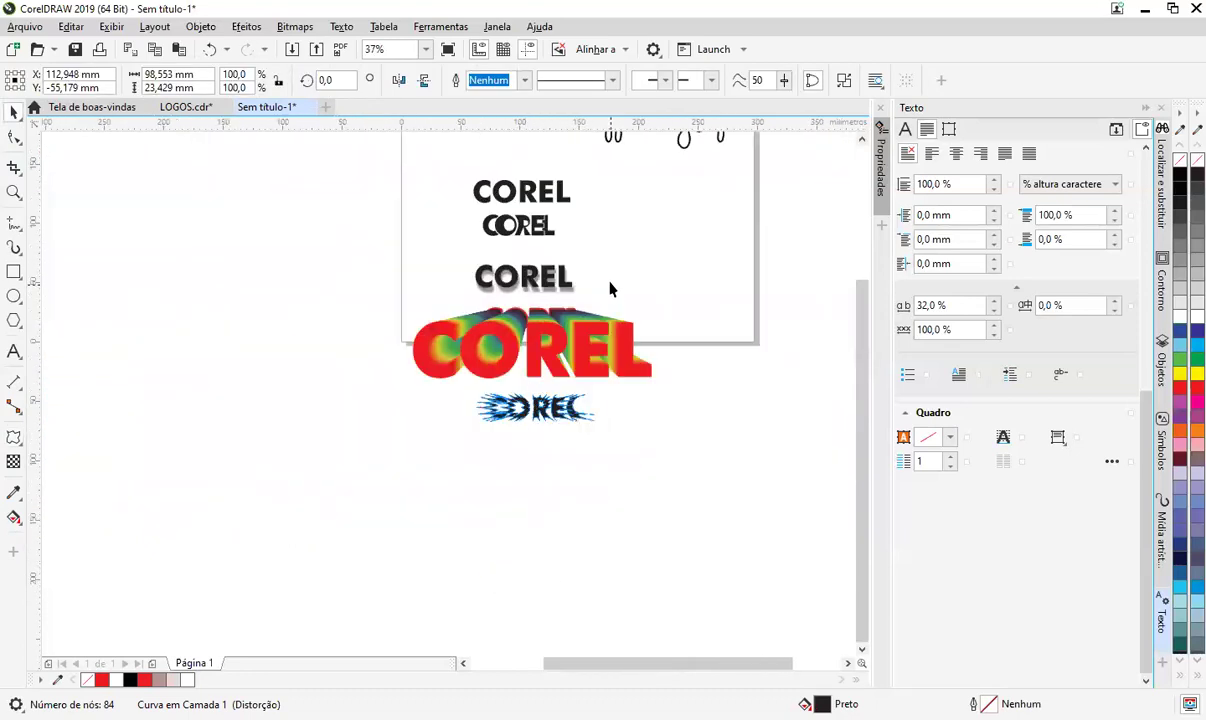
# - Duplicate the top black COREL lettering straight down, below the distorted copy
pyautogui.click(611, 284)
pyautogui.rightClick(552, 443)
pyautogui.moveTo(548, 192); pyautogui.dragTo(548, 447)
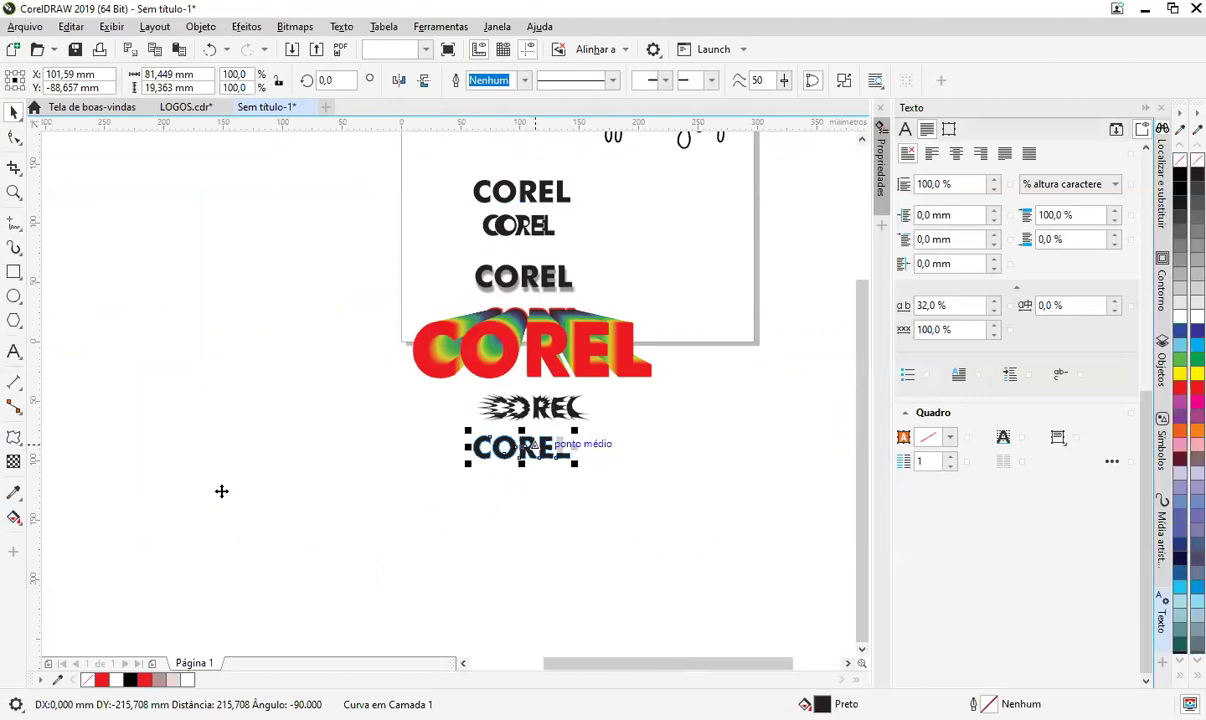
# - Apply an envelope to the newest COREL copy, bulging its lower edge downward at the middle and adjusting the curve towards both lower corners
pyautogui.click(20, 449)
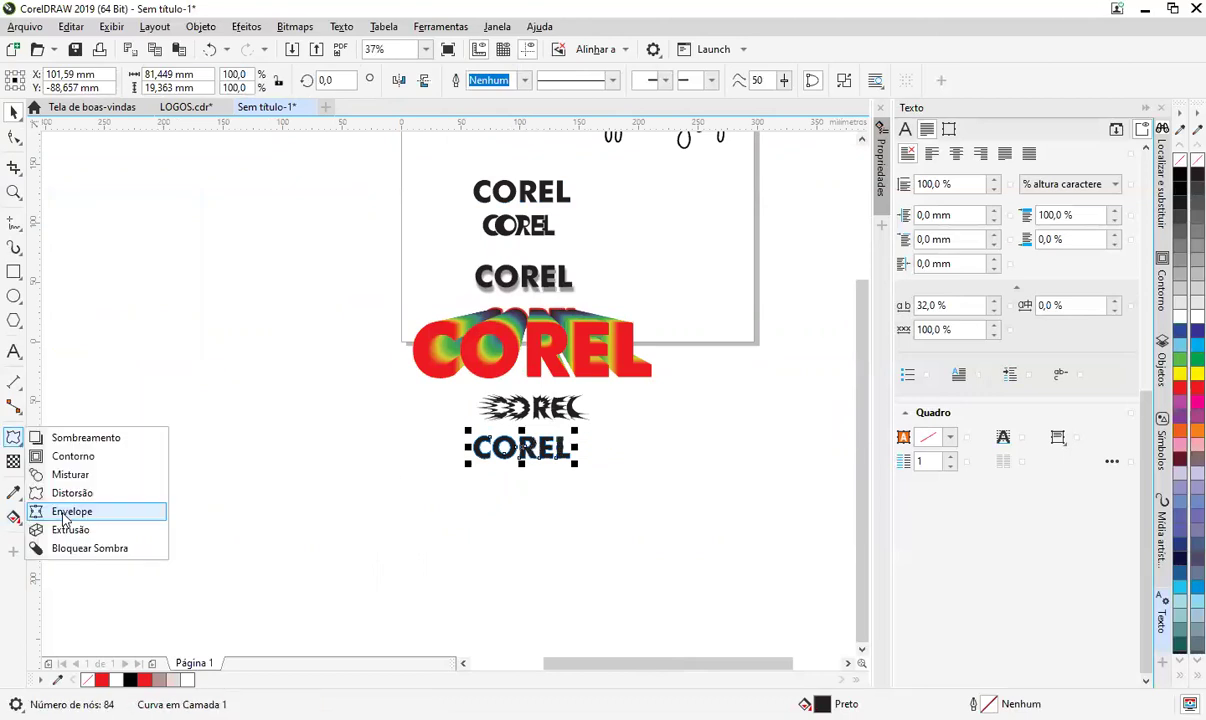
pyautogui.click(66, 512)
pyautogui.scroll(2, 530, 457)
pyautogui.click(509, 432)
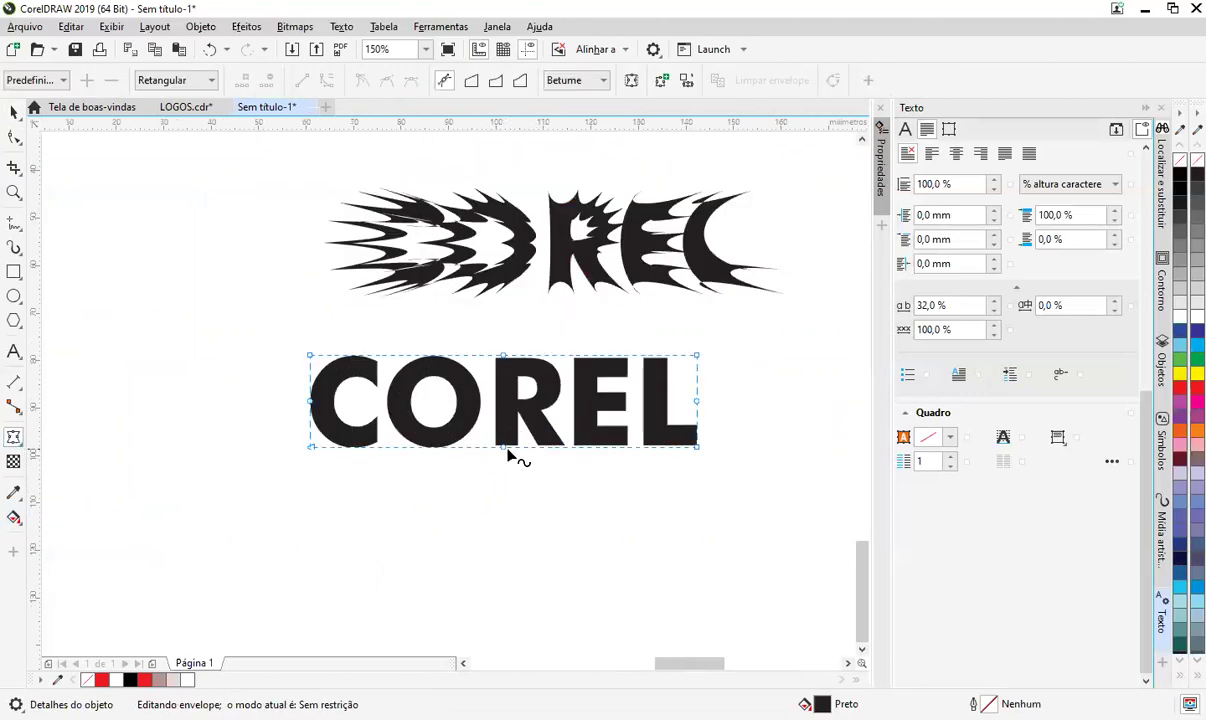
pyautogui.moveTo(503, 447); pyautogui.dragTo(507, 495)
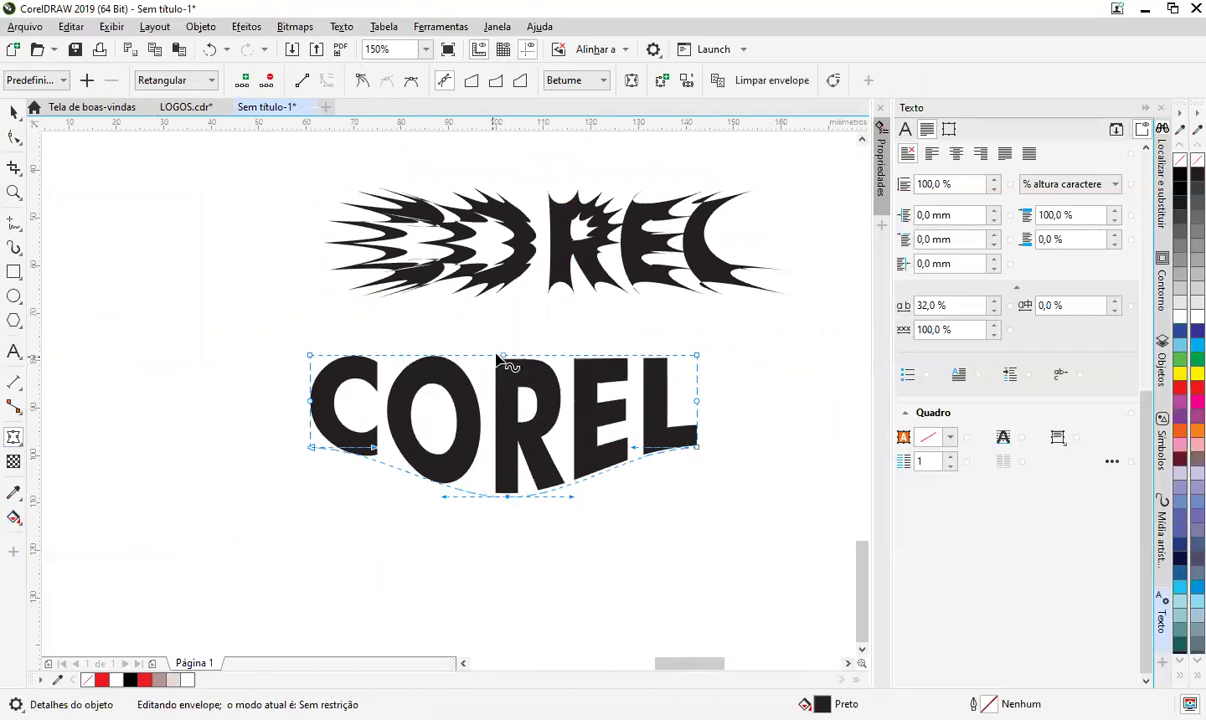
pyautogui.moveTo(596, 449); pyautogui.dragTo(568, 437)
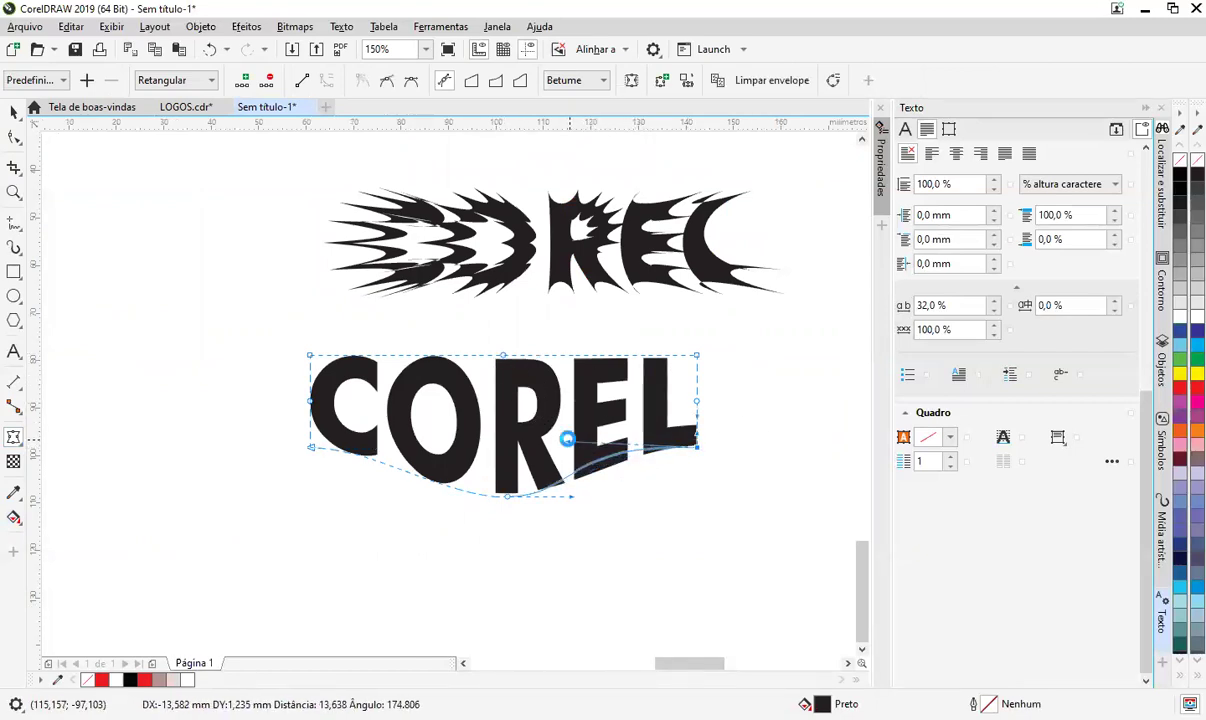
pyautogui.click(313, 448)
pyautogui.moveTo(370, 450); pyautogui.dragTo(450, 448)
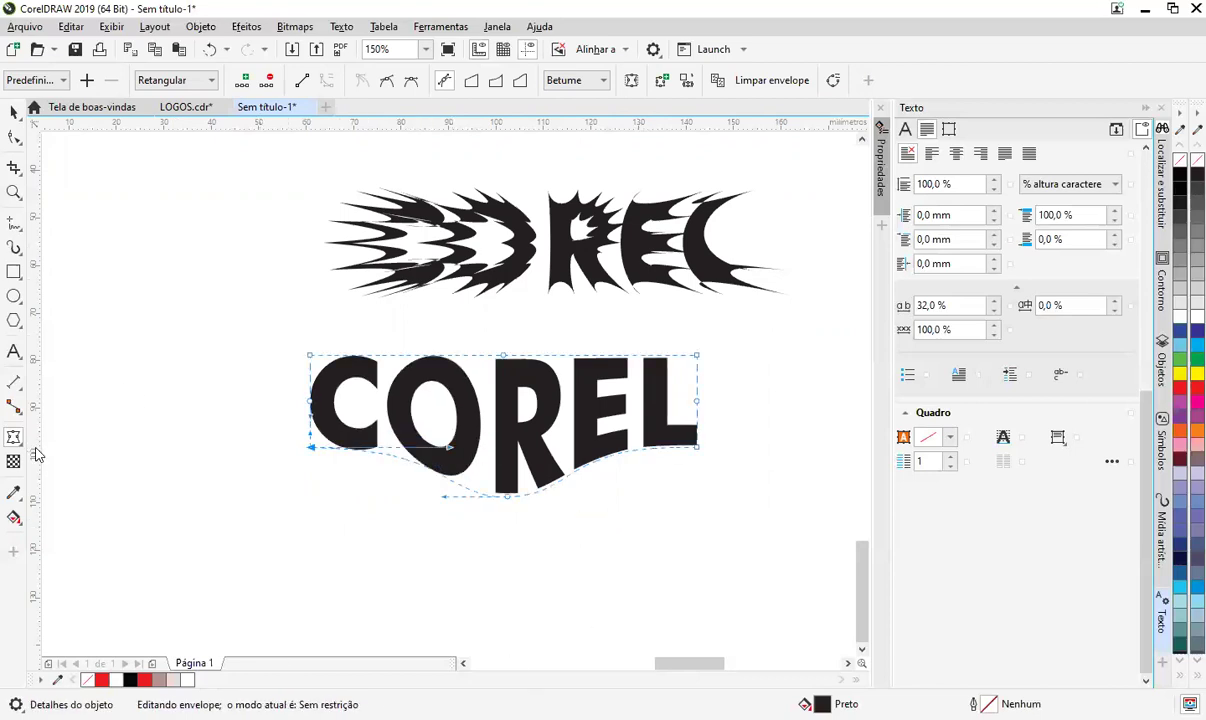
# - Finish the envelope edit and shift the enveloped COREL copy slightly right beneath the distorted copy
pyautogui.press('space')
pyautogui.click(724, 509)
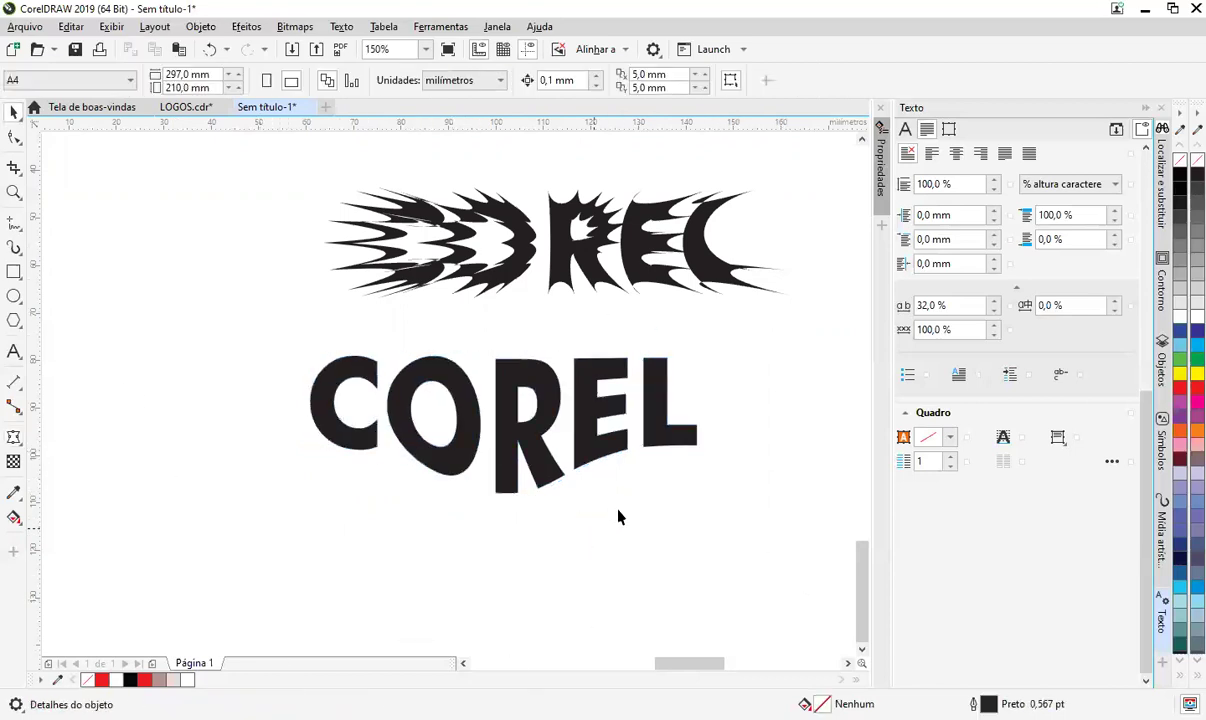
pyautogui.click(650, 410)
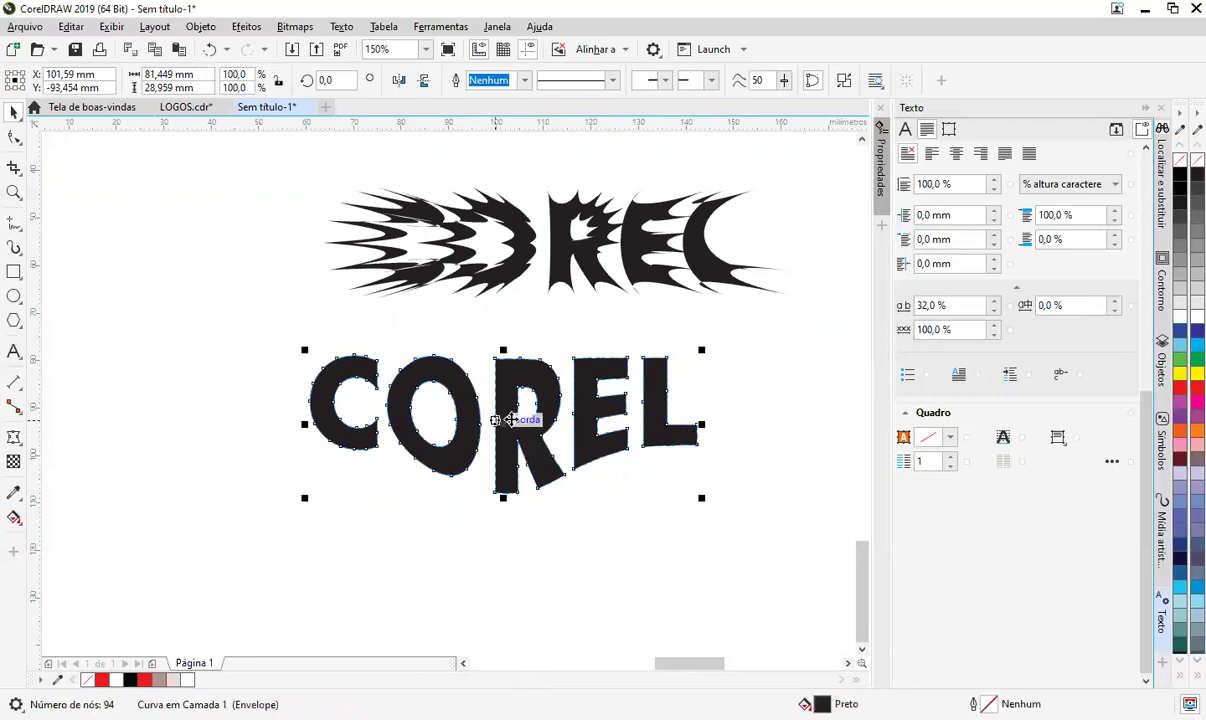
pyautogui.scroll(-5, 730, 453)
pyautogui.hscroll(3, 744, 354)
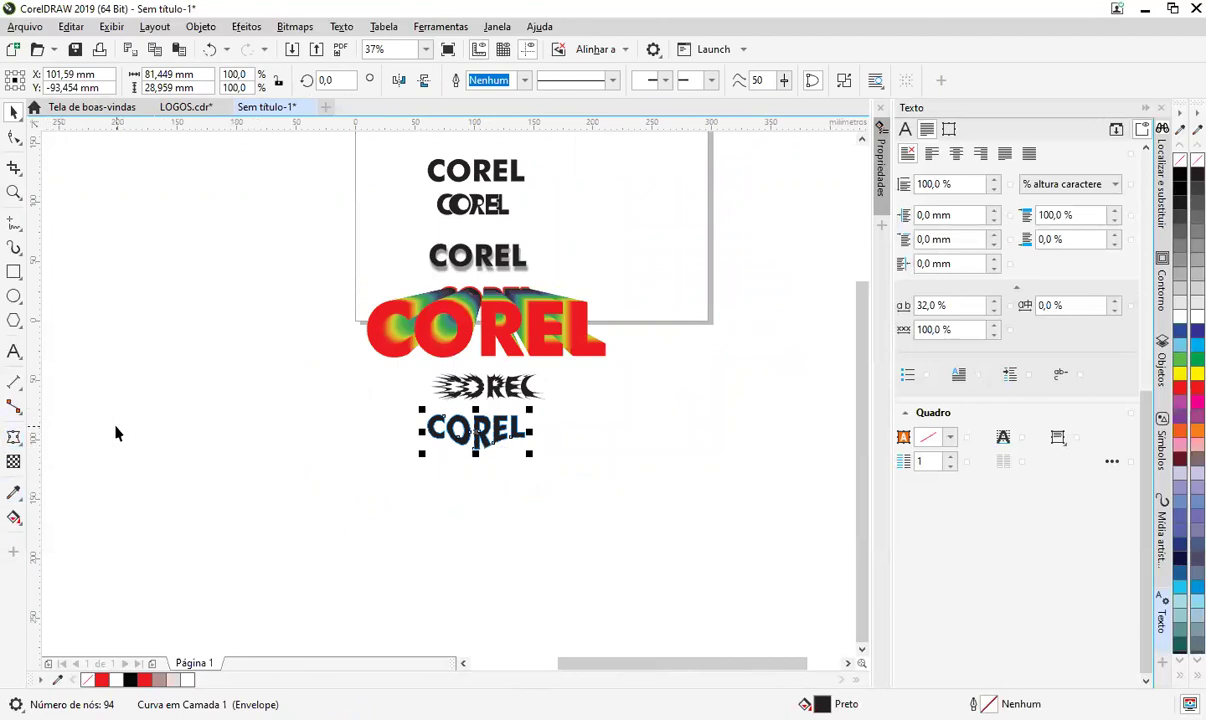
pyautogui.click(545, 436)
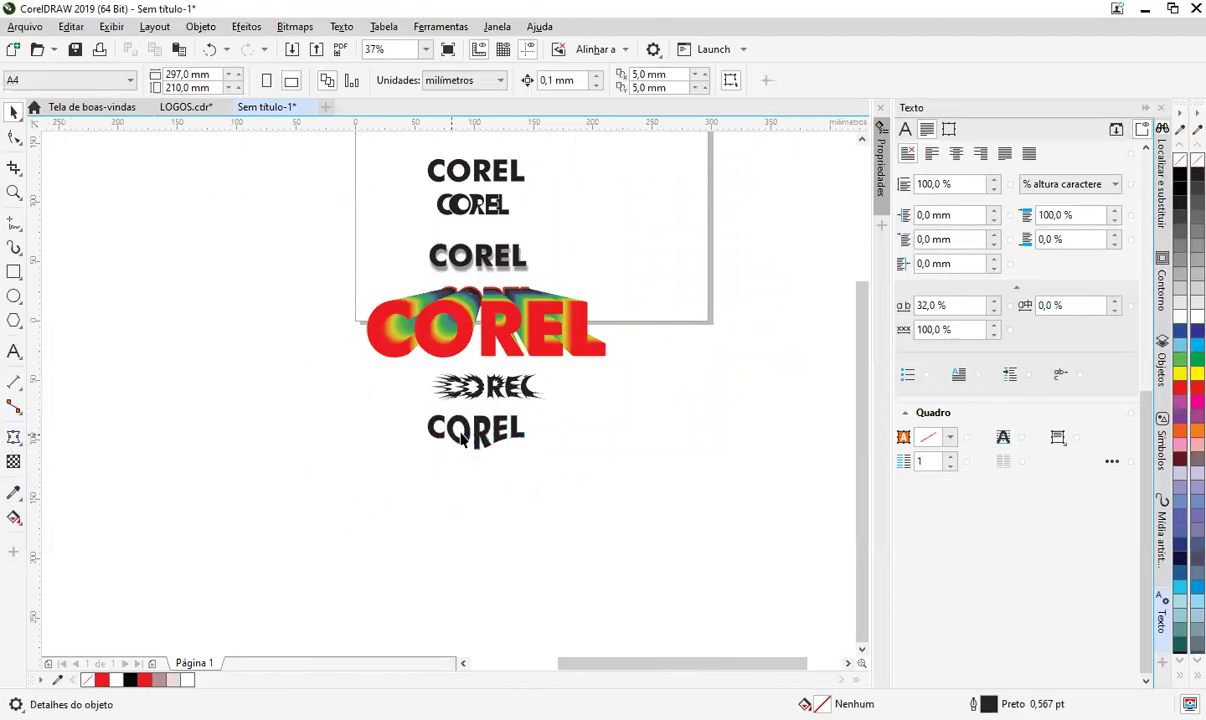
pyautogui.moveTo(462, 440); pyautogui.dragTo(483, 440)
pyautogui.click(625, 466)
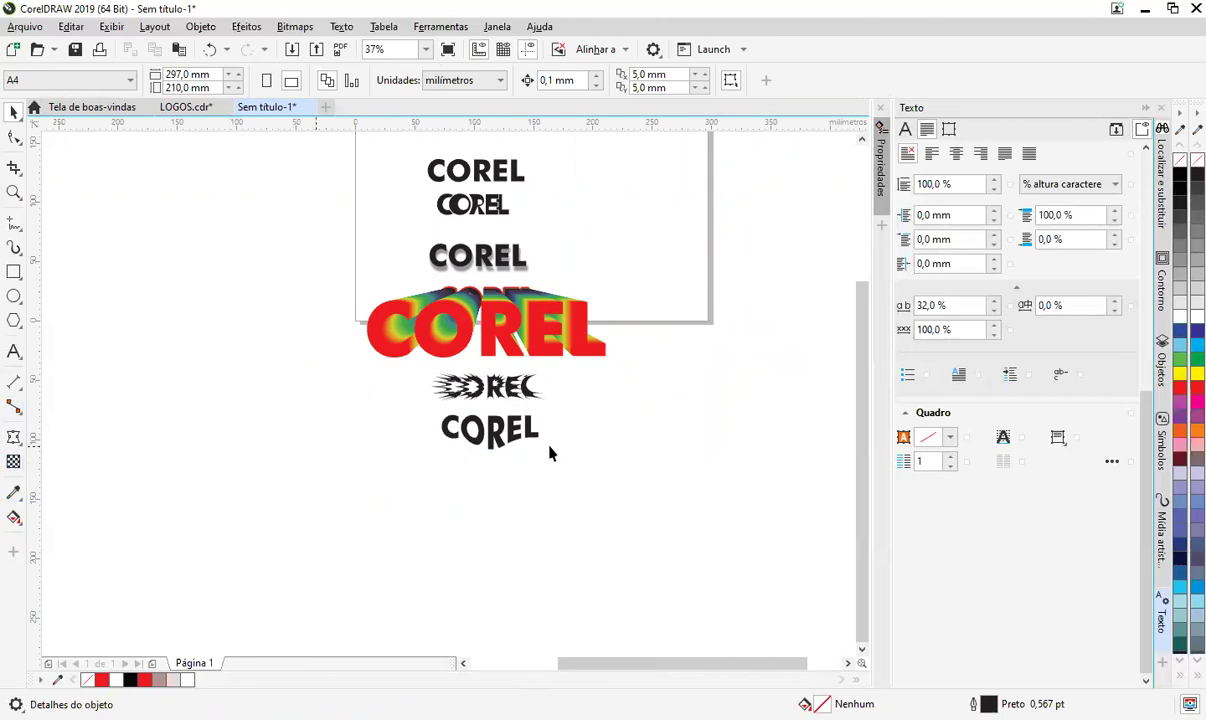
# - Duplicate the top black COREL lettering straight down, below the enveloped copy
pyautogui.click(500, 432)
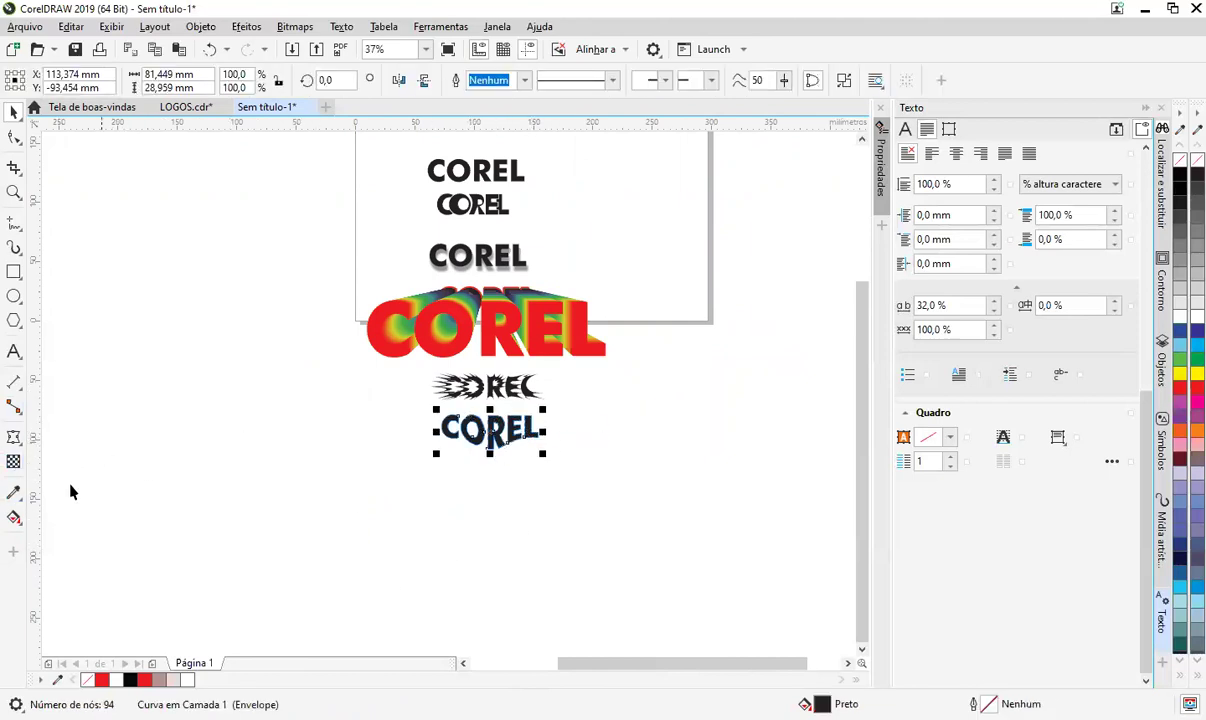
pyautogui.click(590, 130)
pyautogui.moveTo(491, 172); pyautogui.dragTo(492, 482)
# - Extrude the newest COREL copy with the Extrusão superior direita preset
pyautogui.click(13, 437)
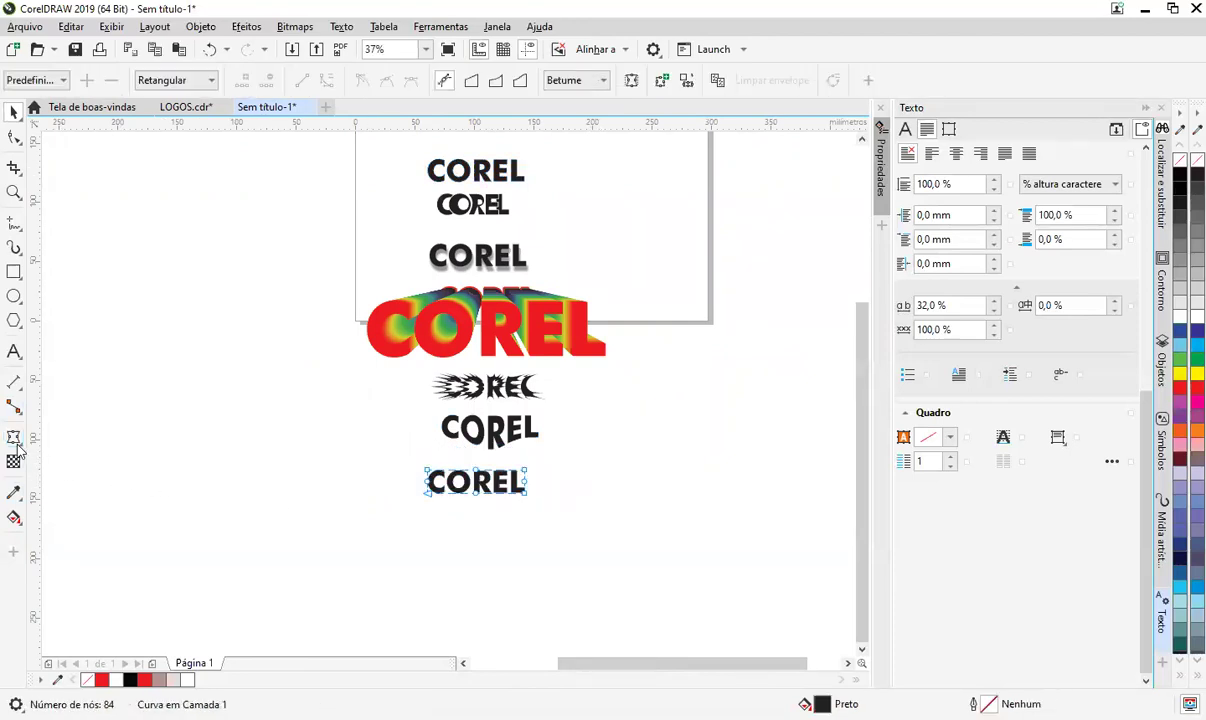
pyautogui.click(14, 437)
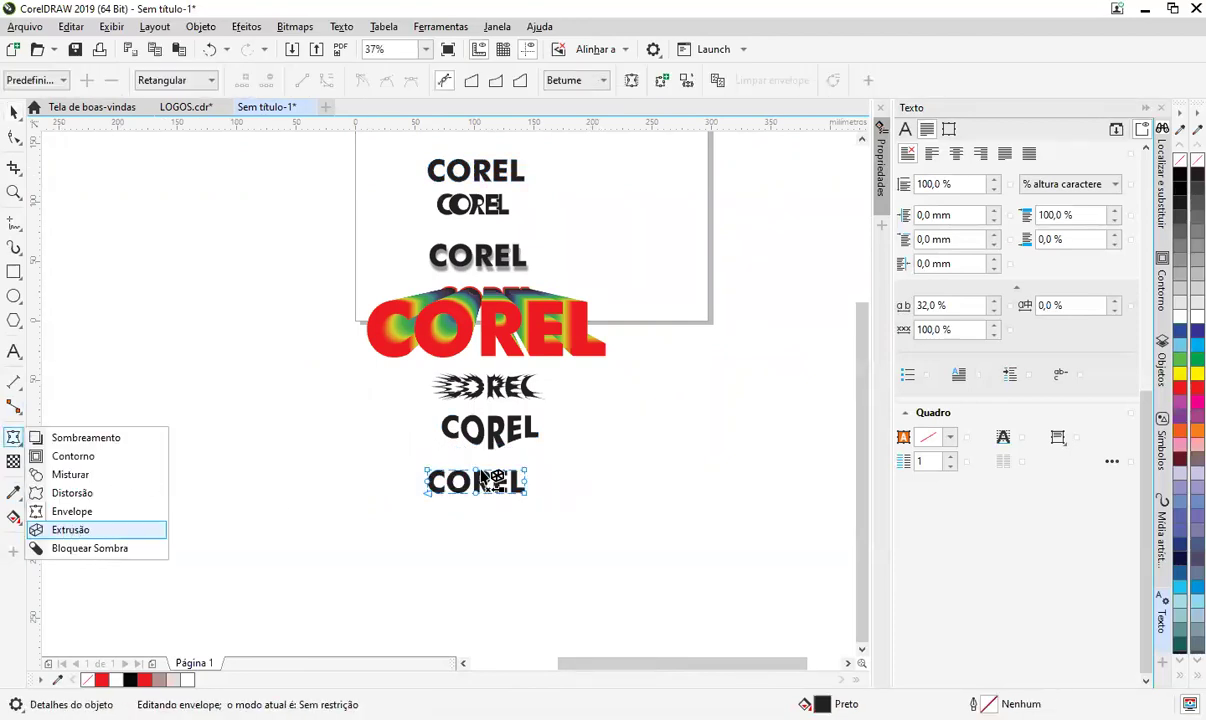
pyautogui.click(70, 502)
pyautogui.click(43, 84)
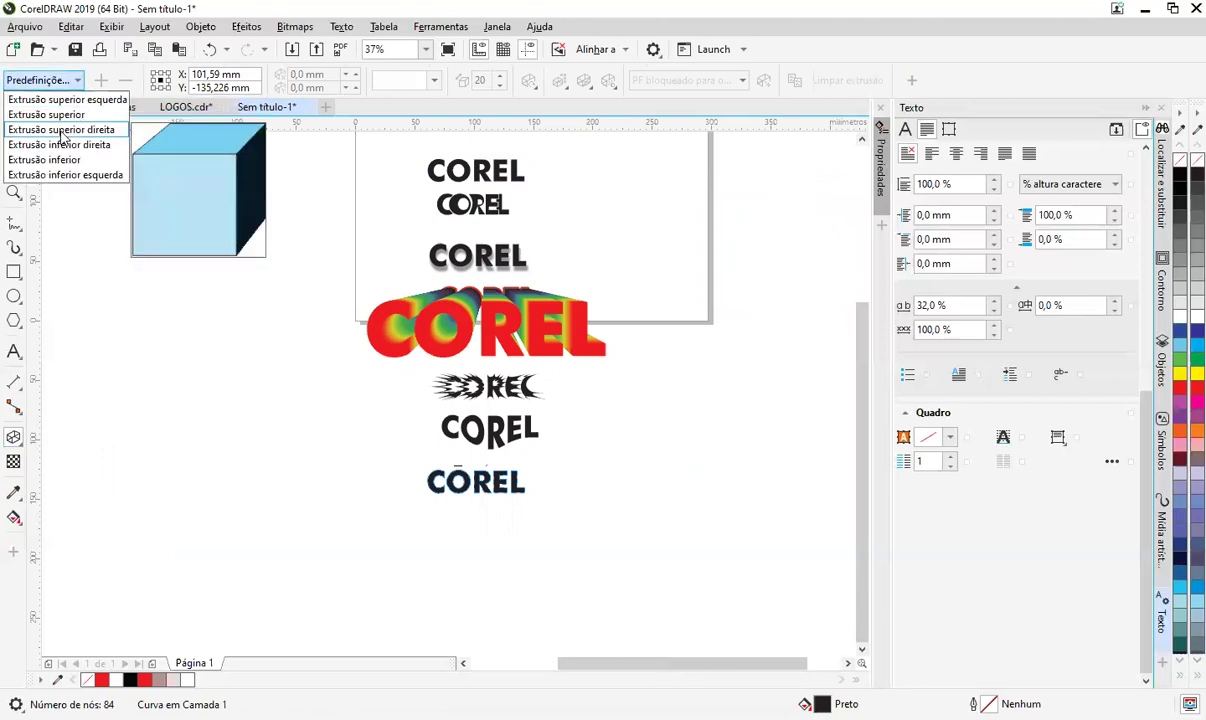
pyautogui.click(97, 129)
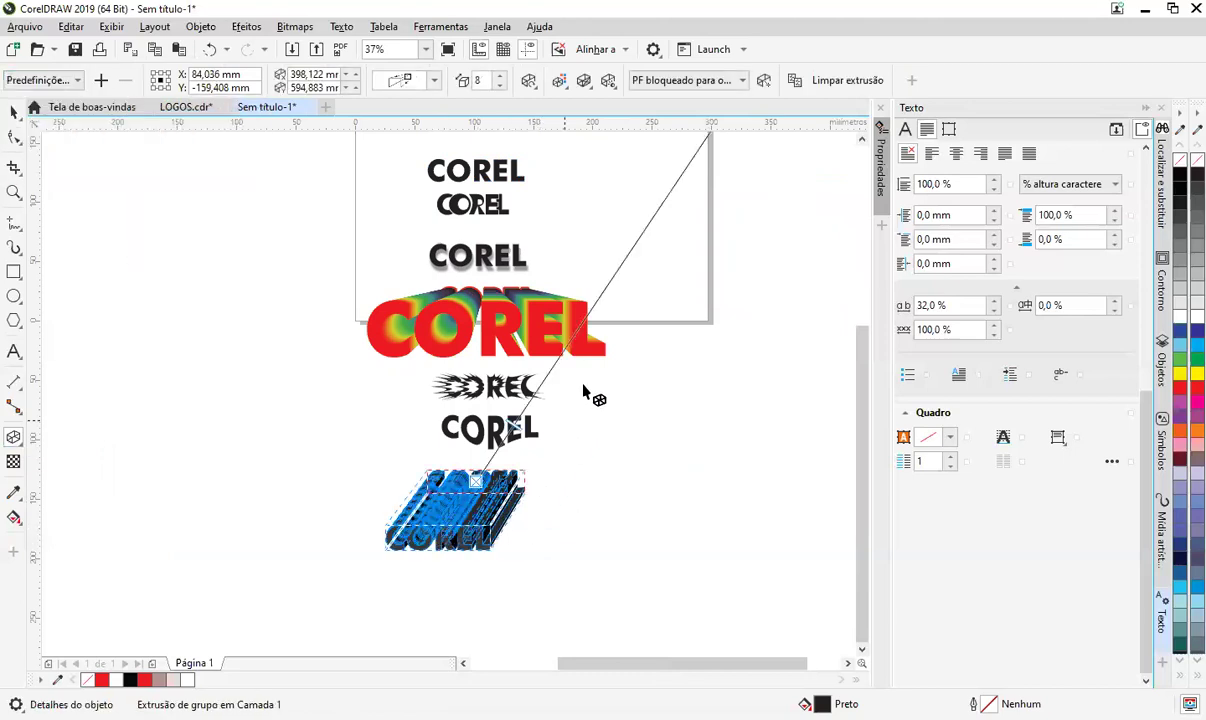
# - Bring the extrusion's vanishing point closer to the COREL lettering, to about 156 mm horizontally and 69 mm vertically
pyautogui.scroll(3, 760, 275)
pyautogui.scroll(-5, 800, 202)
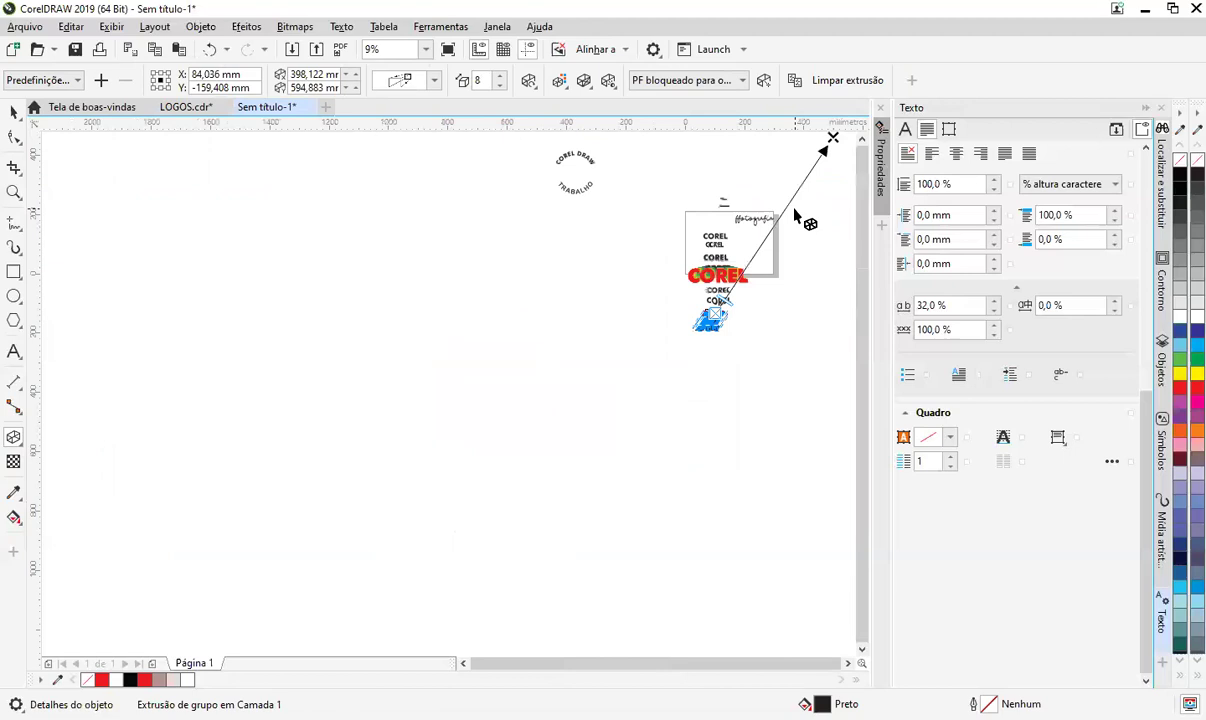
pyautogui.moveTo(839, 132); pyautogui.dragTo(689, 323)
pyautogui.scroll(7, 705, 334)
pyautogui.click(743, 388)
pyautogui.scroll(-2, 532, 437)
pyautogui.click(420, 402)
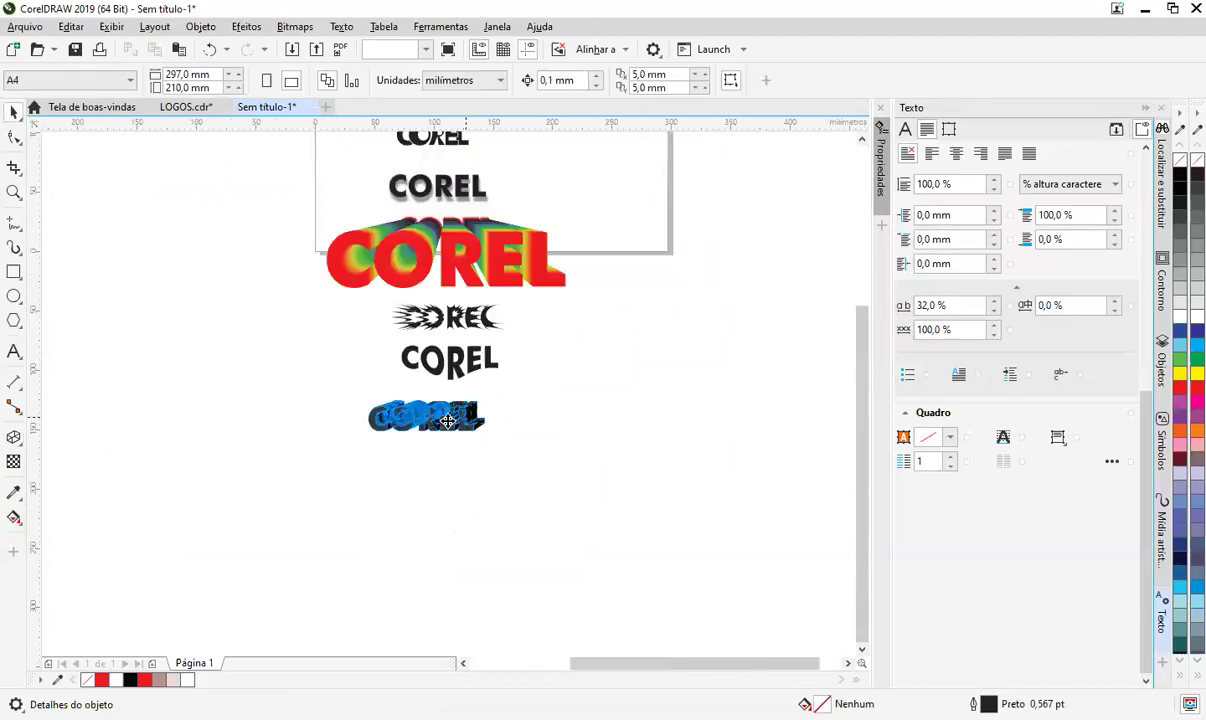
pyautogui.scroll(5, 414, 404)
pyautogui.doubleClick(350, 383)
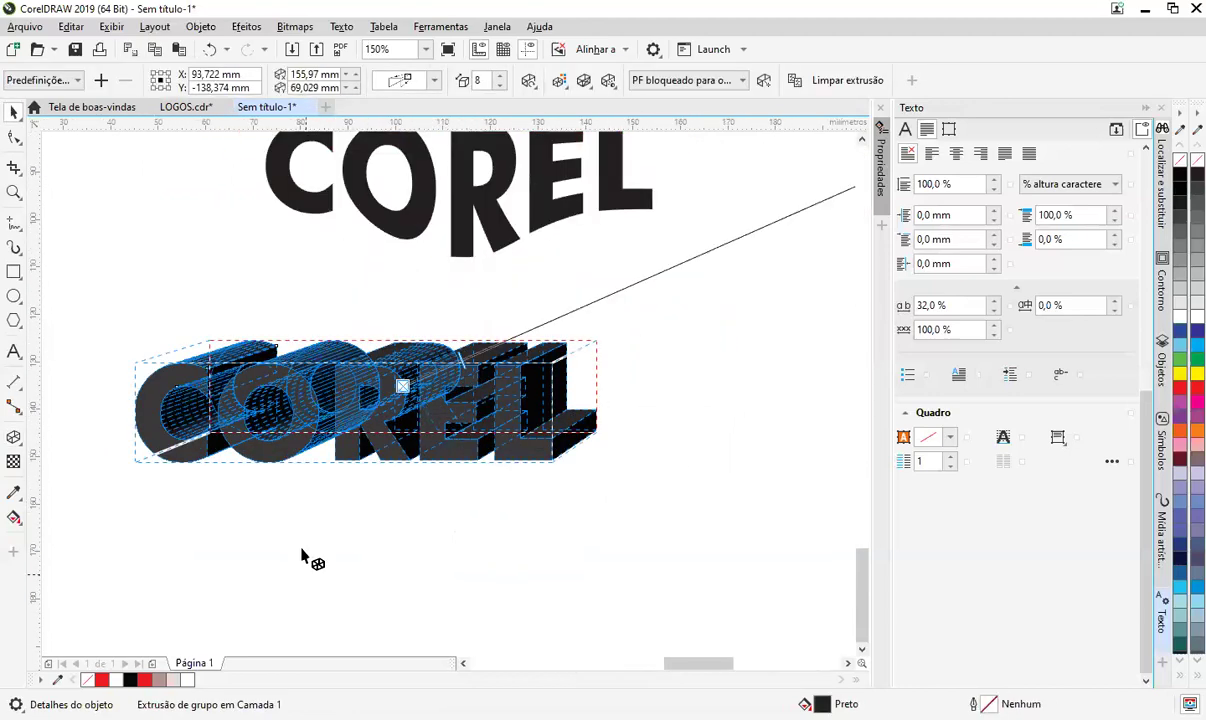
pyautogui.click(301, 547)
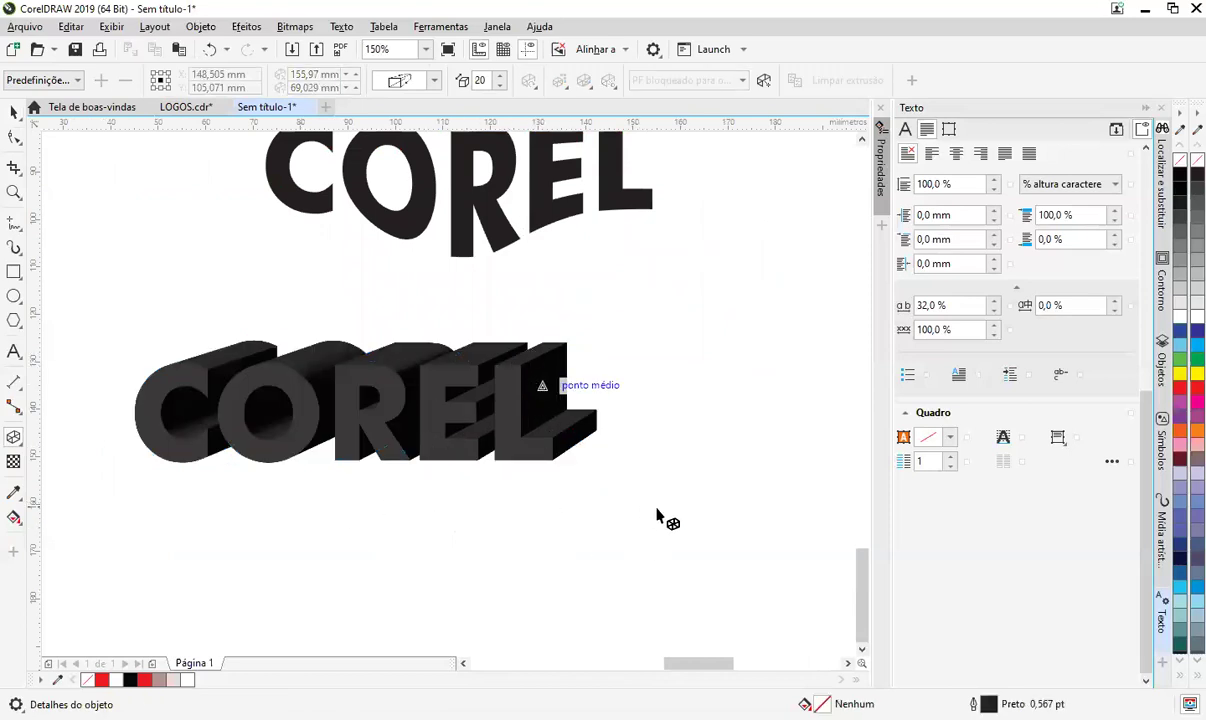
# - Change the COREL extrusion to the type that widens behind the letter faces and set its depth to 13
pyautogui.click(617, 345)
pyautogui.click(493, 396)
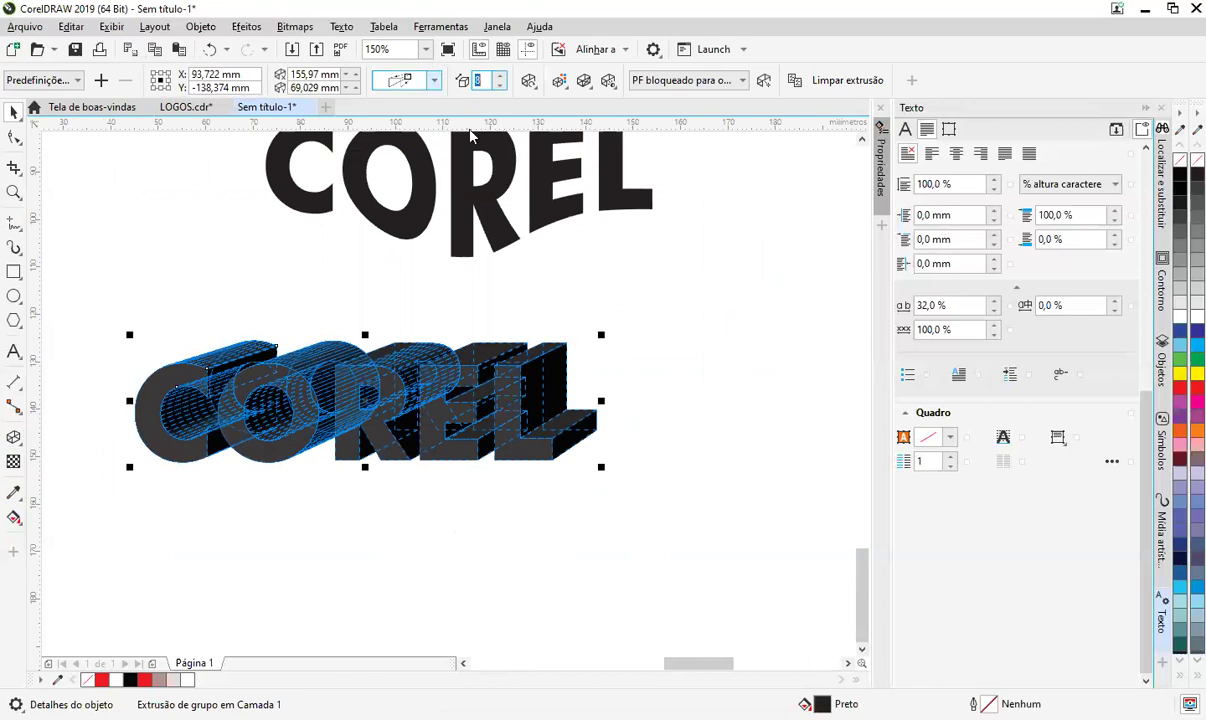
pyautogui.click(433, 80)
pyautogui.click(549, 294)
pyautogui.click(503, 77)
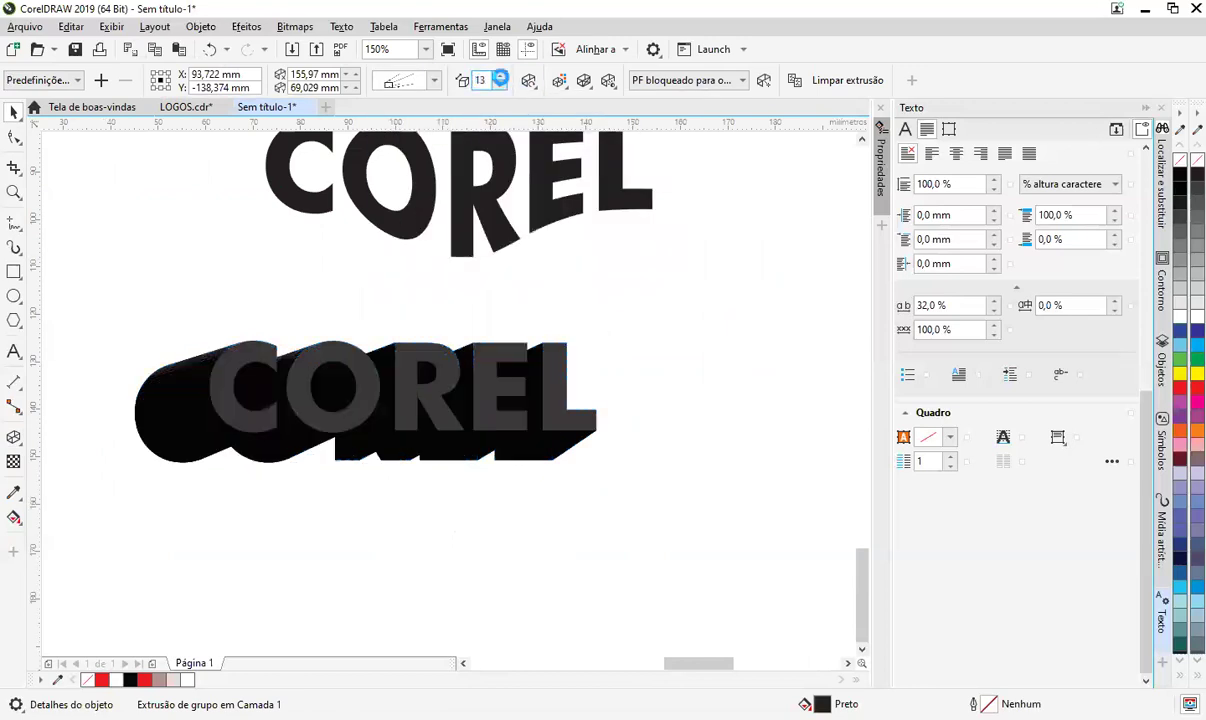
pyautogui.click(502, 77)
pyautogui.click(500, 85)
pyautogui.click(500, 85)
# - Switch the colouring of the COREL extrusion's sides to colour shading
pyautogui.click(558, 80)
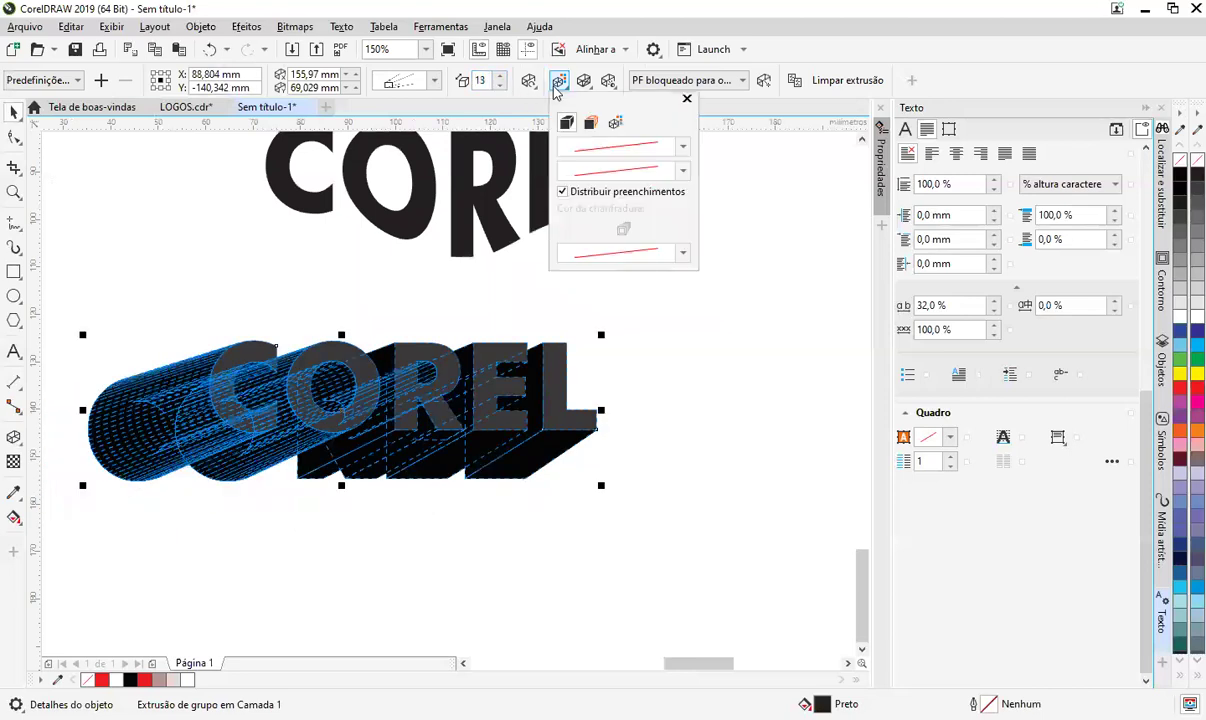
pyautogui.click(614, 122)
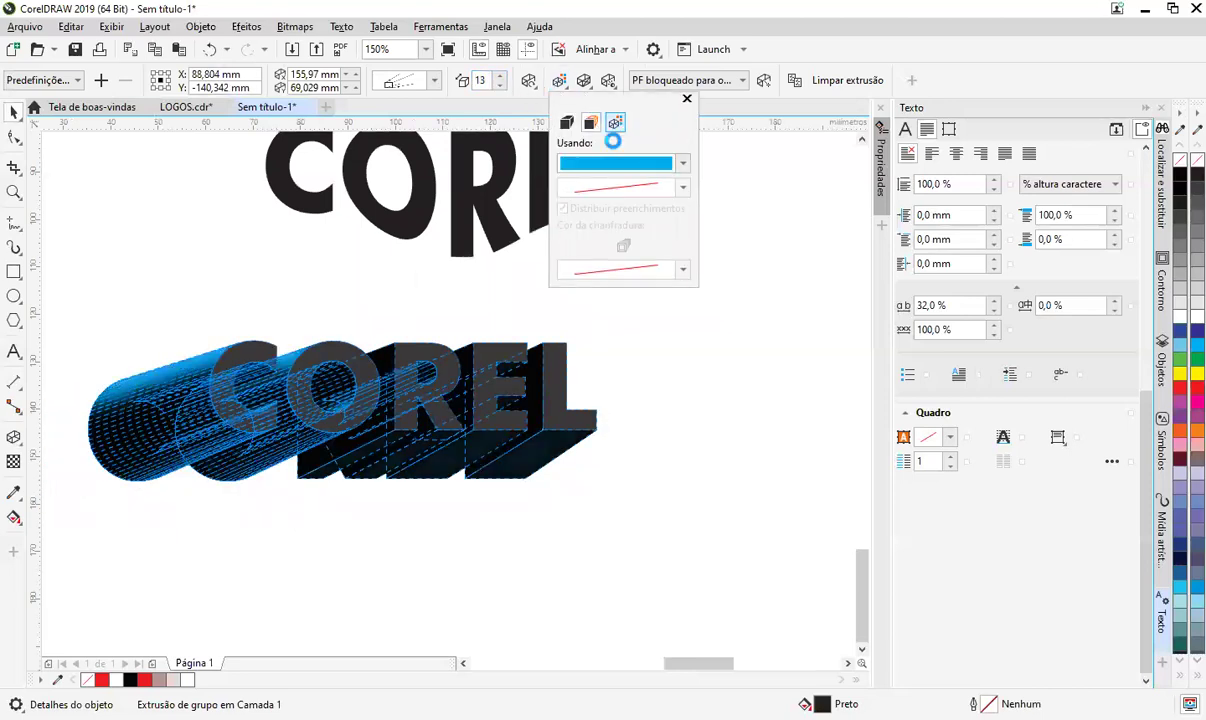
pyautogui.click(715, 449)
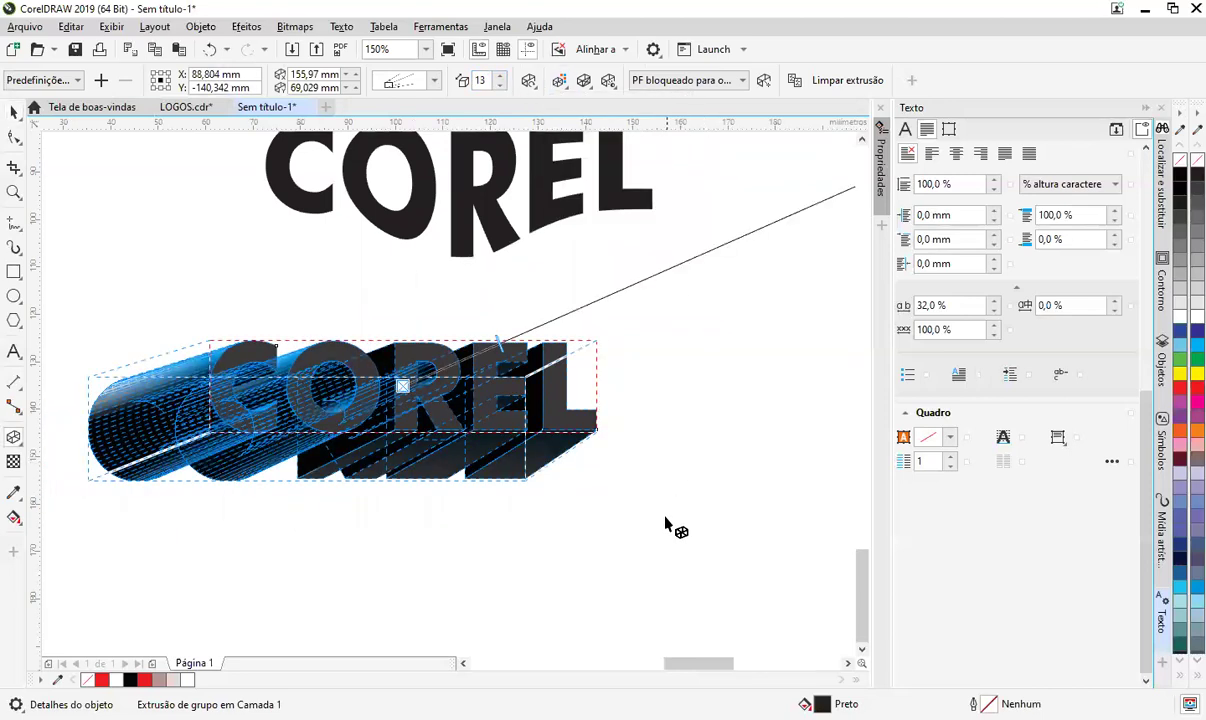
# - Lower the intensities of lights 2 and 3 on the COREL extrusion, with light 2 at 49
pyautogui.click(433, 439)
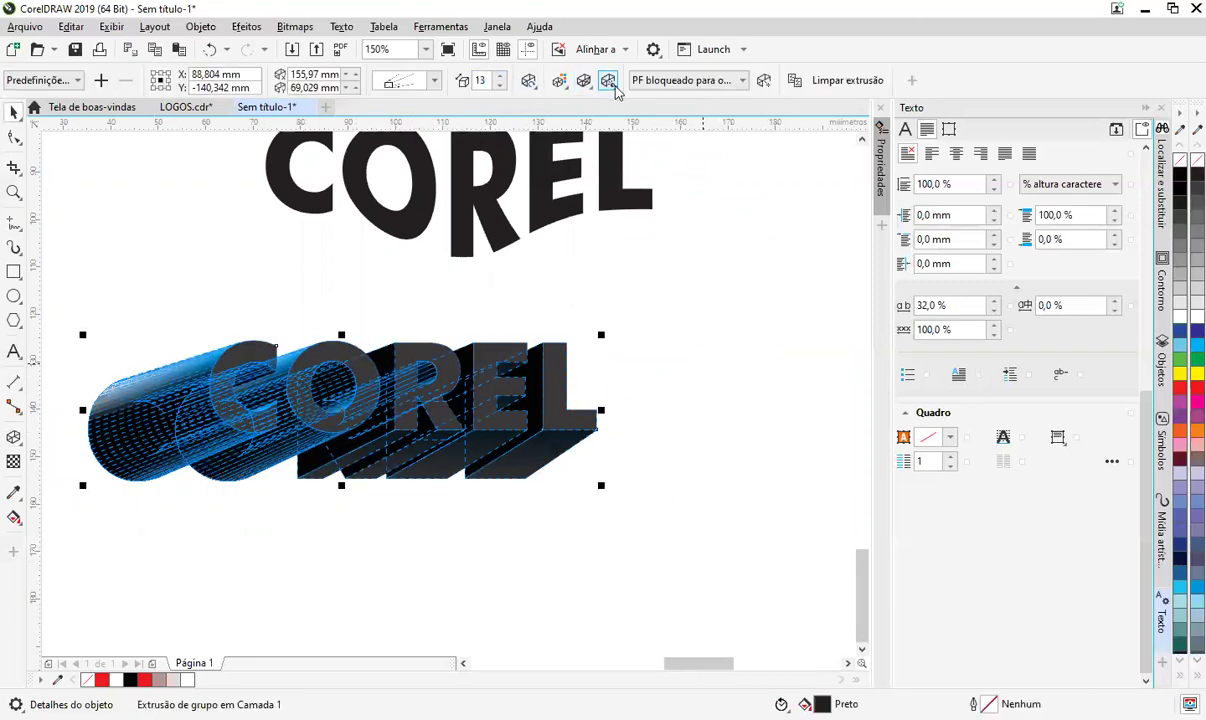
pyautogui.click(608, 81)
pyautogui.click(703, 373)
pyautogui.click(706, 398)
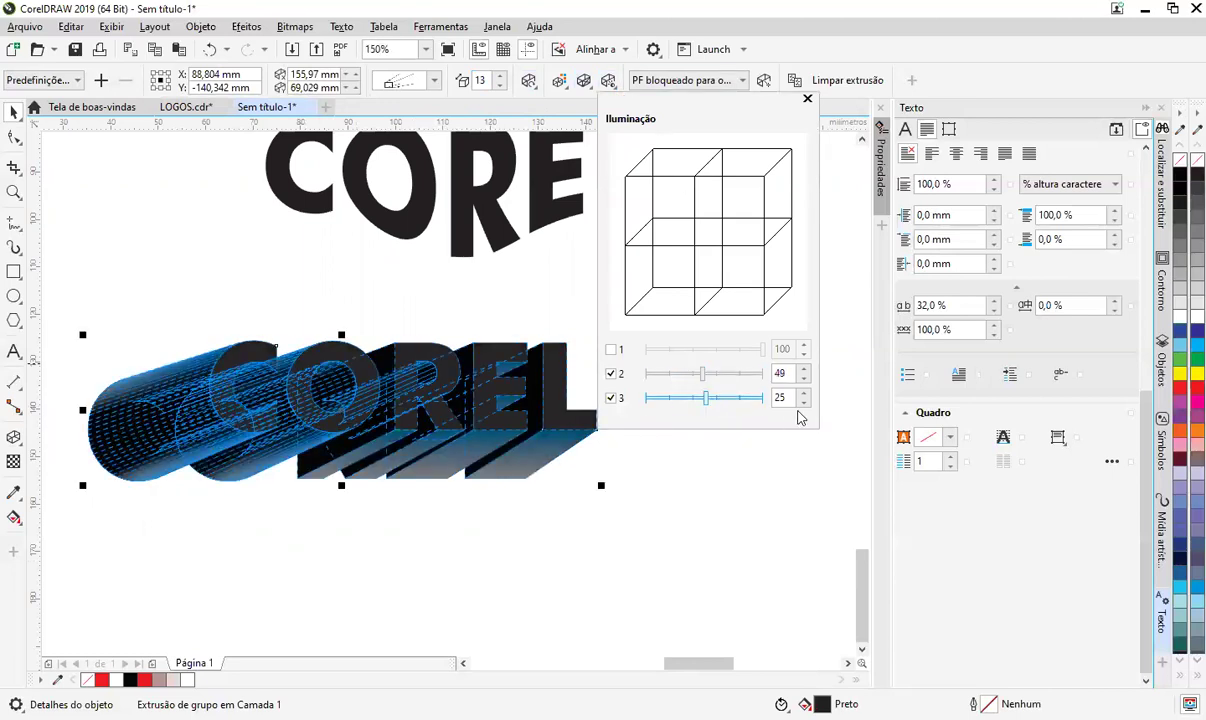
# - Set the end colour of the extrusion's shading to a reddish pink, C 0, M 100, Y 59, K 0
pyautogui.click(558, 80)
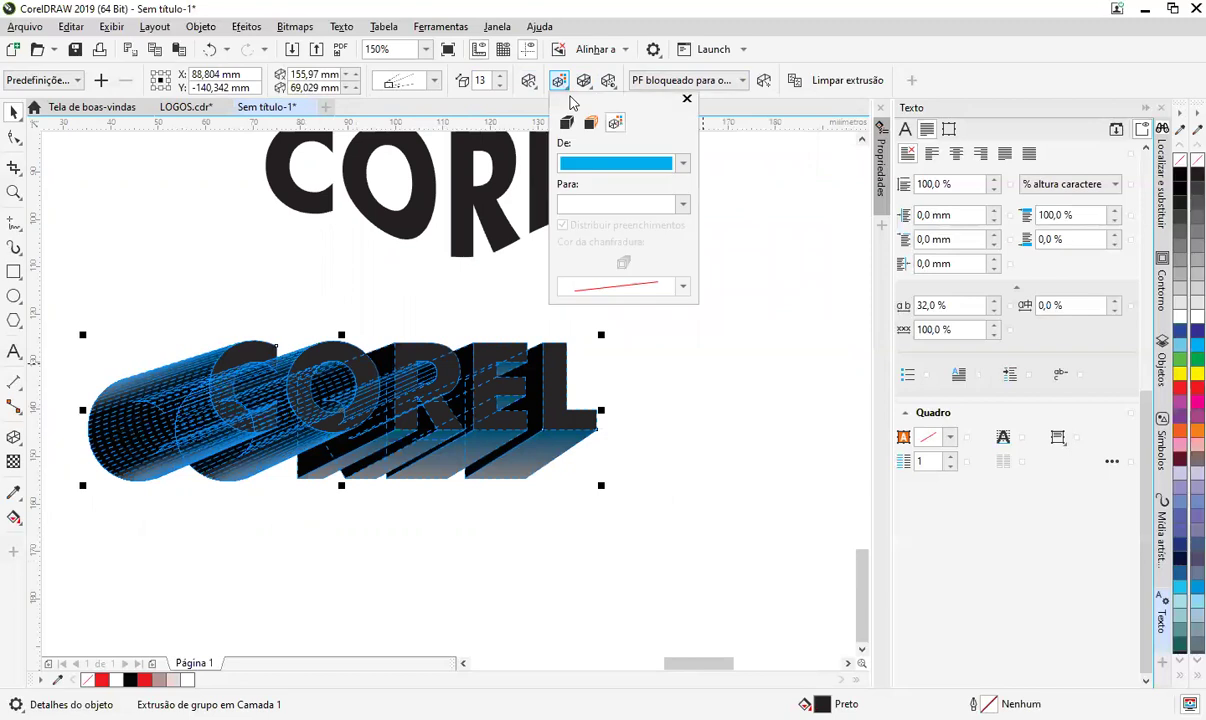
pyautogui.click(648, 164)
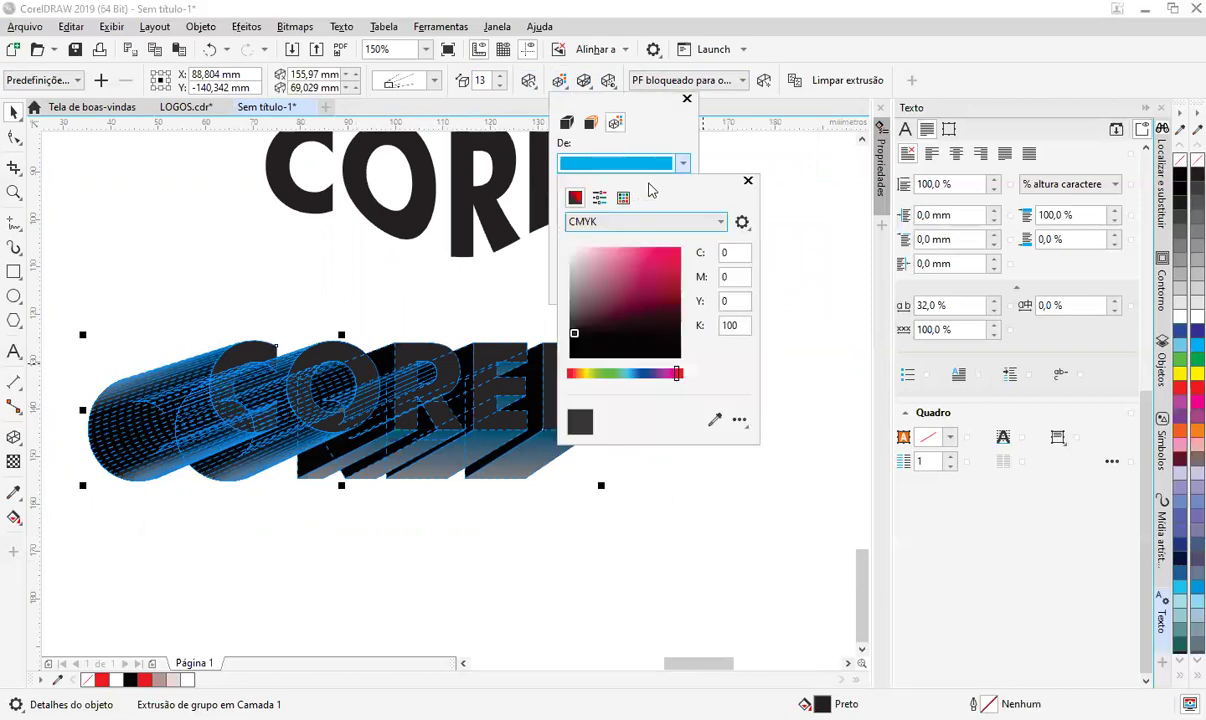
pyautogui.click(684, 135)
pyautogui.click(683, 204)
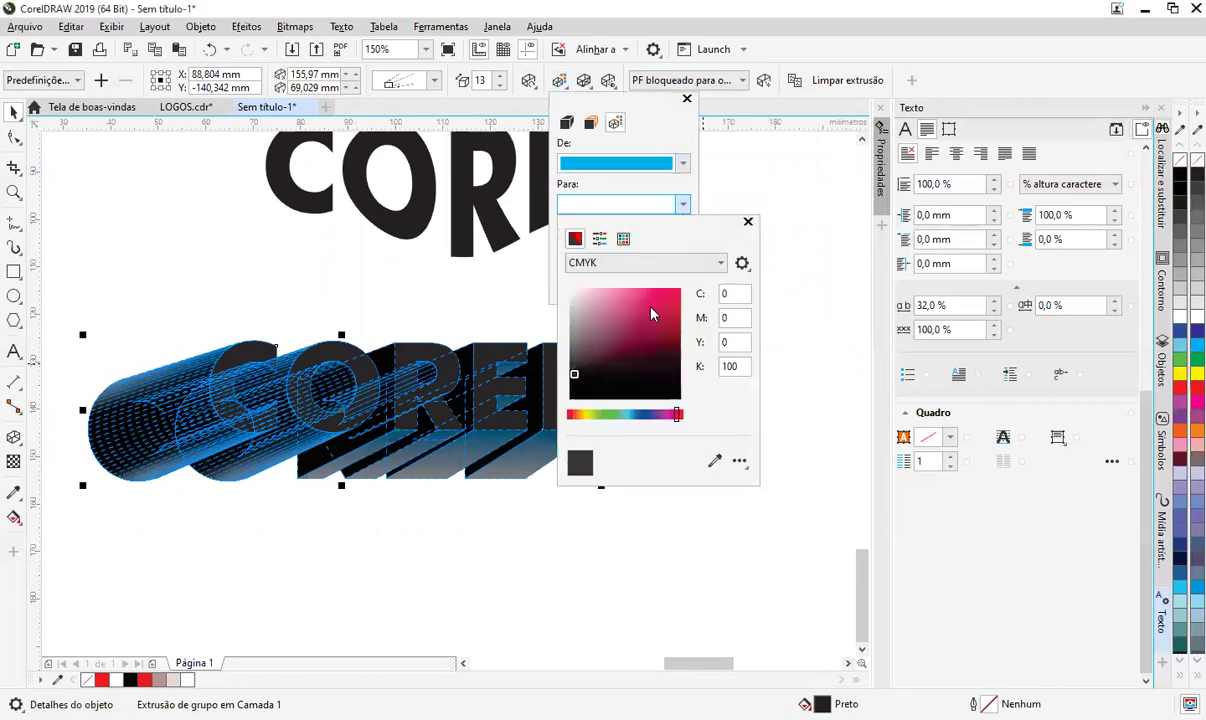
pyautogui.moveTo(666, 311); pyautogui.dragTo(817, 195)
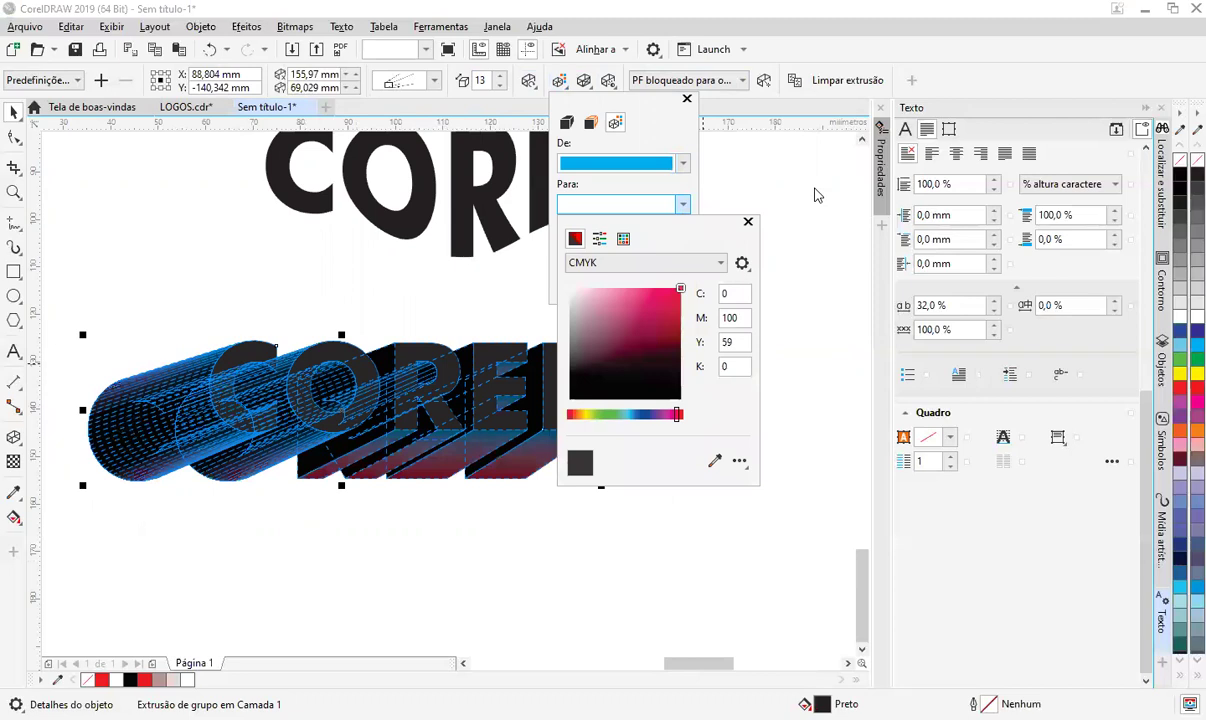
pyautogui.click(662, 573)
pyautogui.click(662, 573)
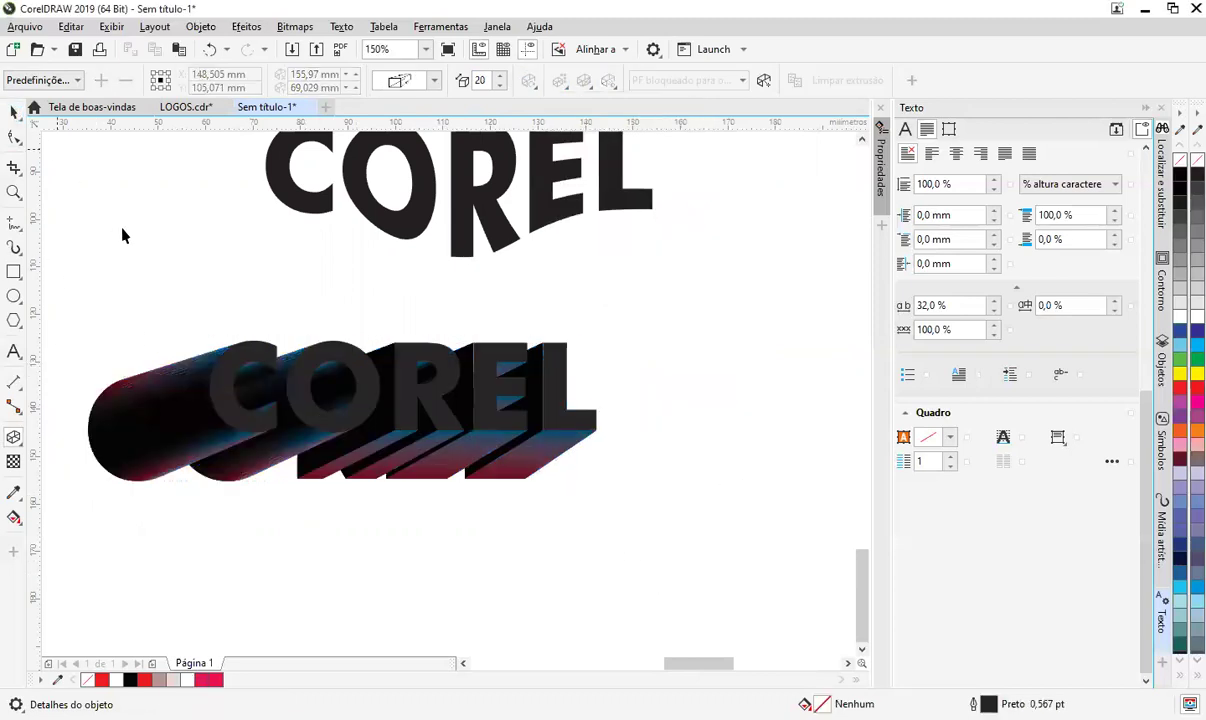
# - Move the extruded COREL lettering up beside the right end of the enveloped copy
pyautogui.scroll(-2, 396, 425)
pyautogui.moveTo(396, 425); pyautogui.dragTo(686, 297)
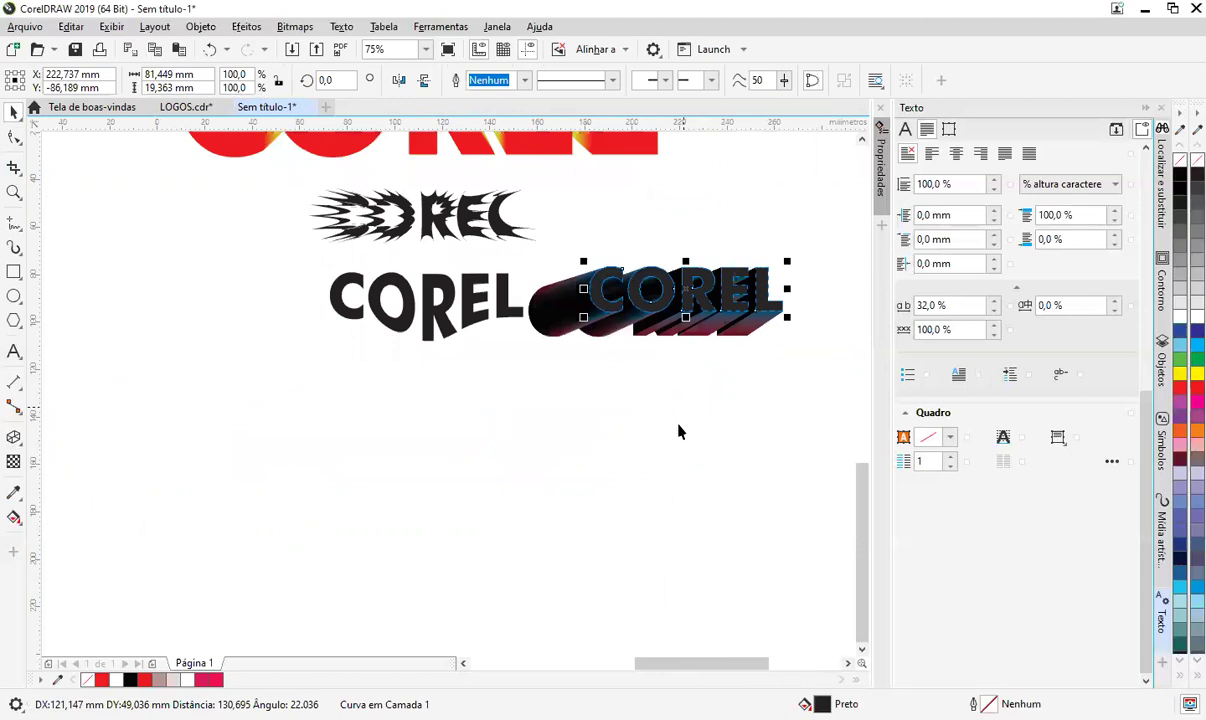
pyautogui.click(597, 338)
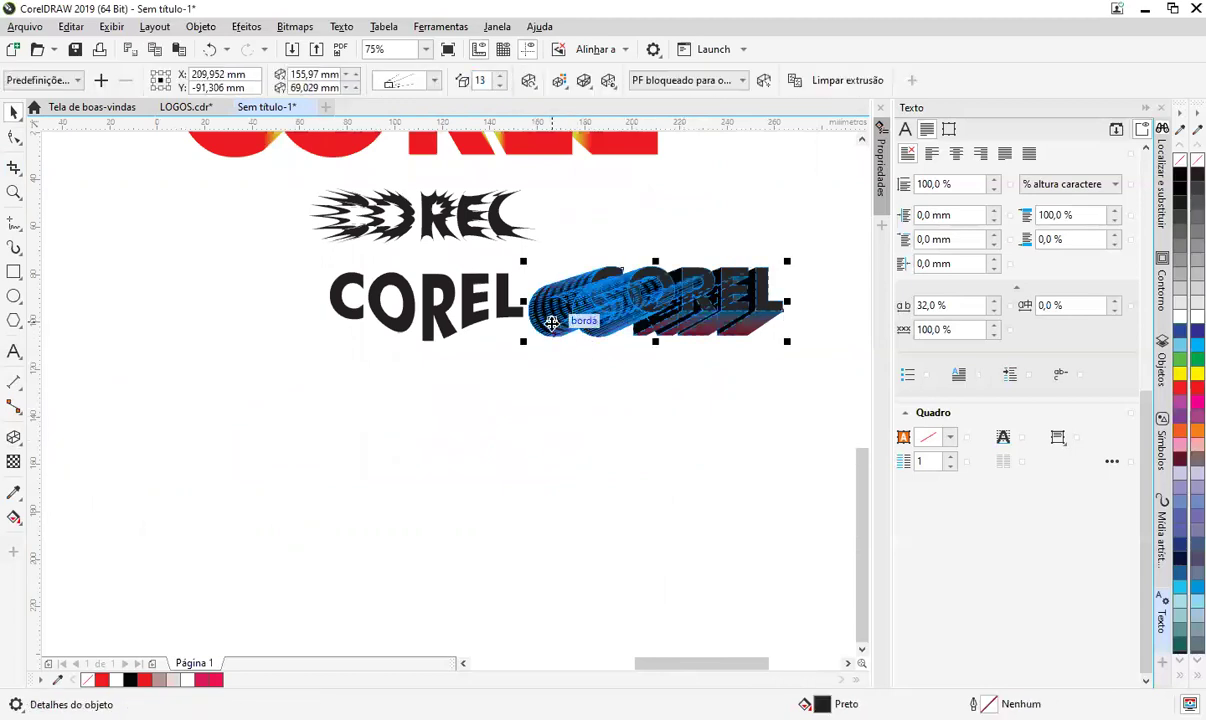
# - Move the extrusion's vanishing point below the lettering, to about 16.3 mm horizontally and -85 mm vertically
pyautogui.doubleClick(552, 323)
pyautogui.moveTo(720, 287); pyautogui.dragTo(535, 419)
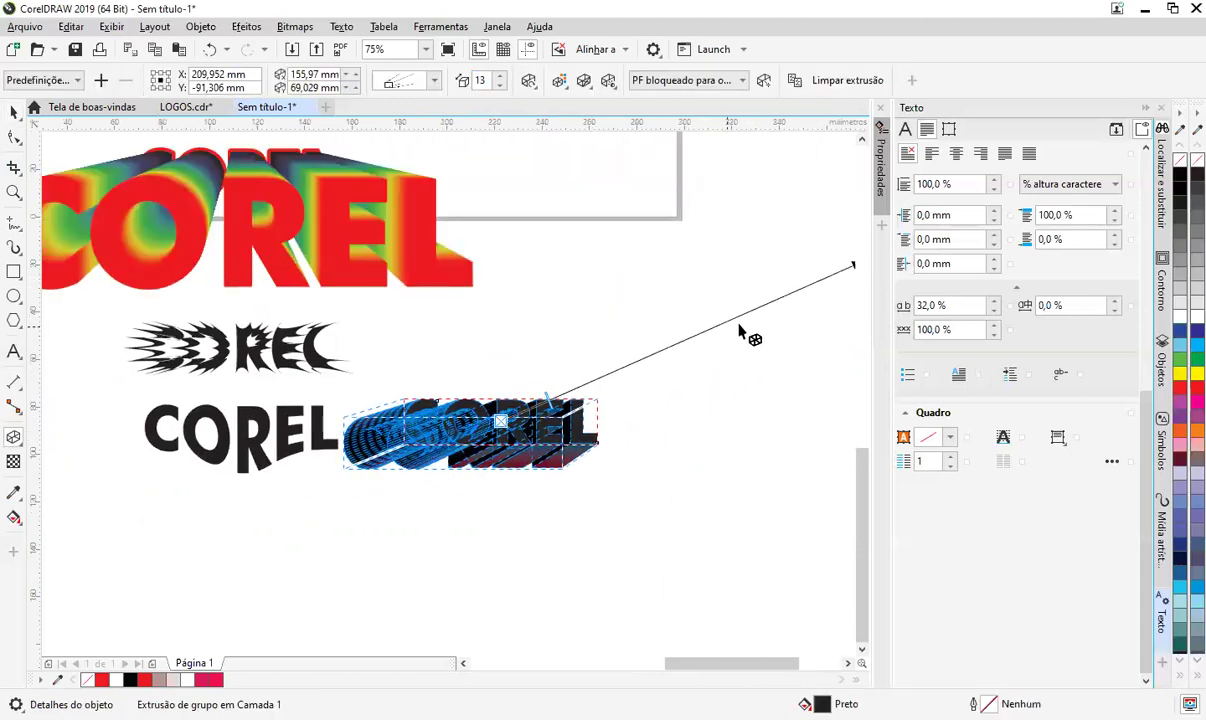
pyautogui.moveTo(853, 266); pyautogui.dragTo(450, 621)
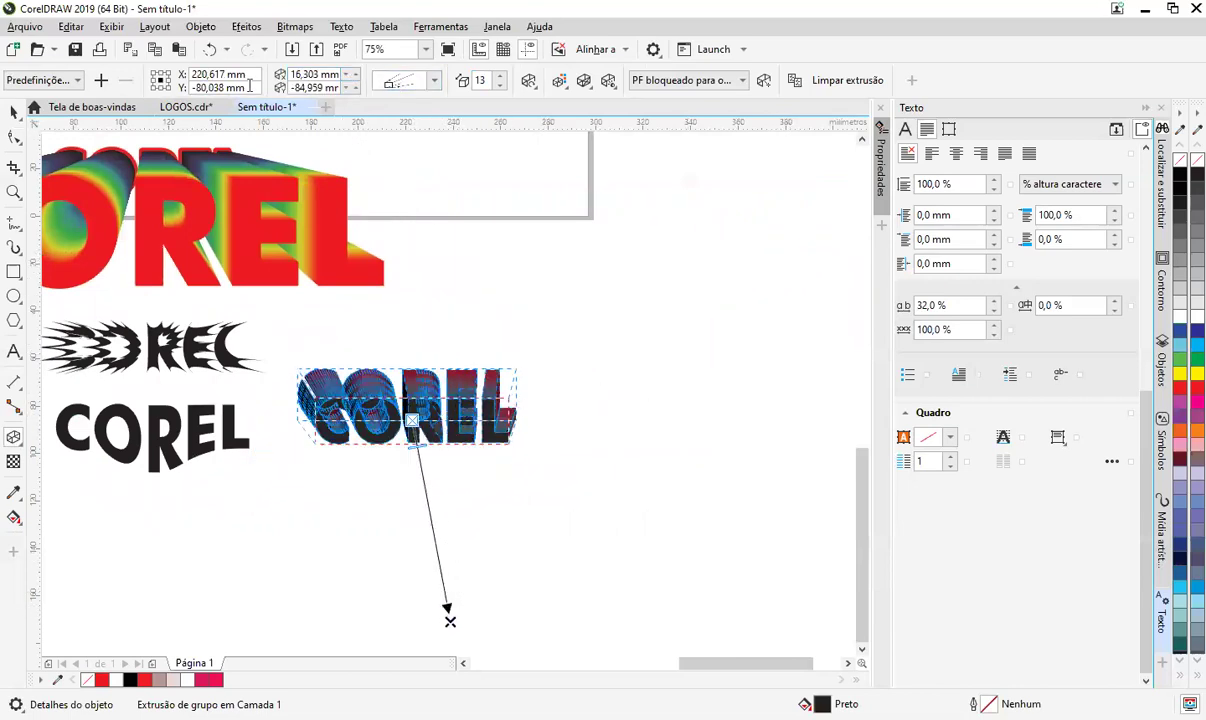
# - Lock the extrusion's vanishing point to the page with PF bloqueado para página
pyautogui.click(700, 80)
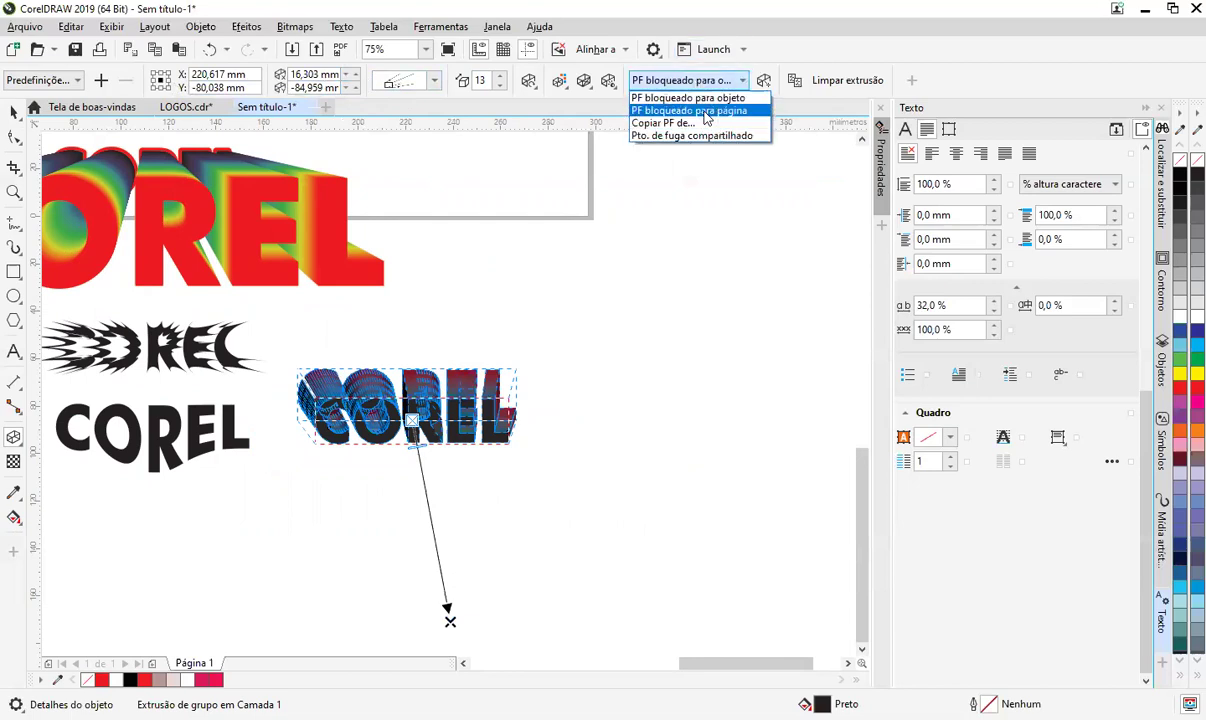
pyautogui.click(705, 112)
pyautogui.click(530, 467)
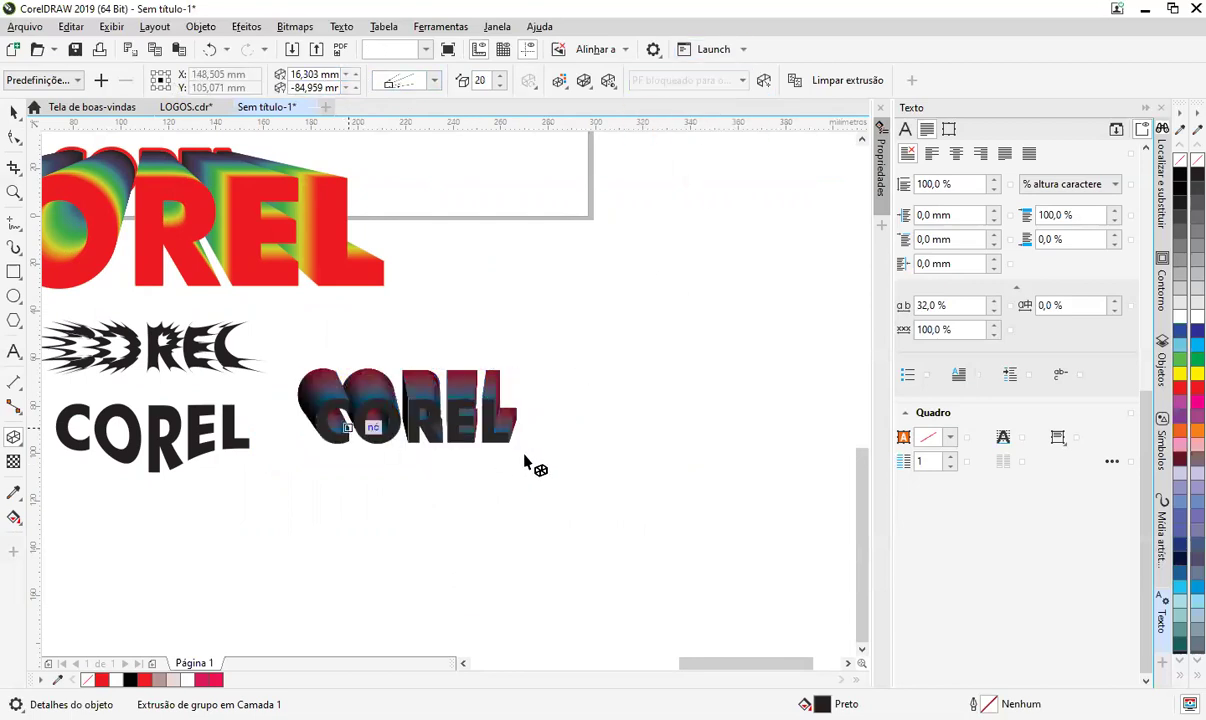
pyautogui.click(402, 432)
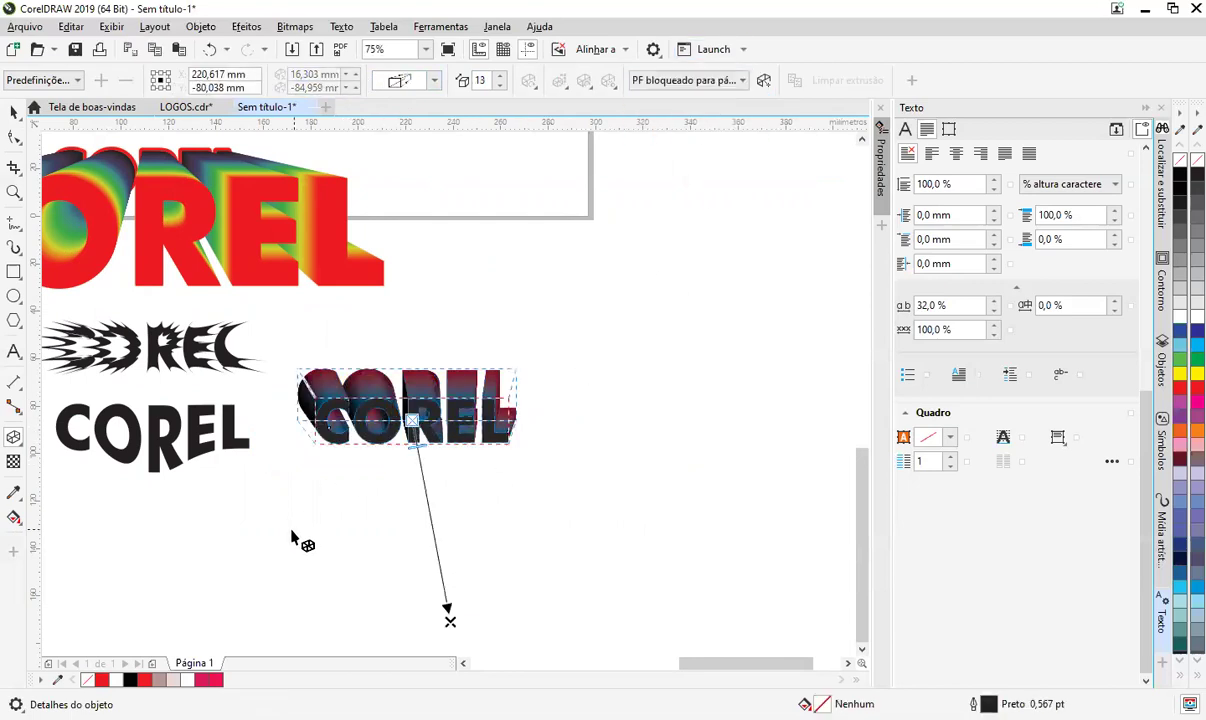
pyautogui.click(397, 475)
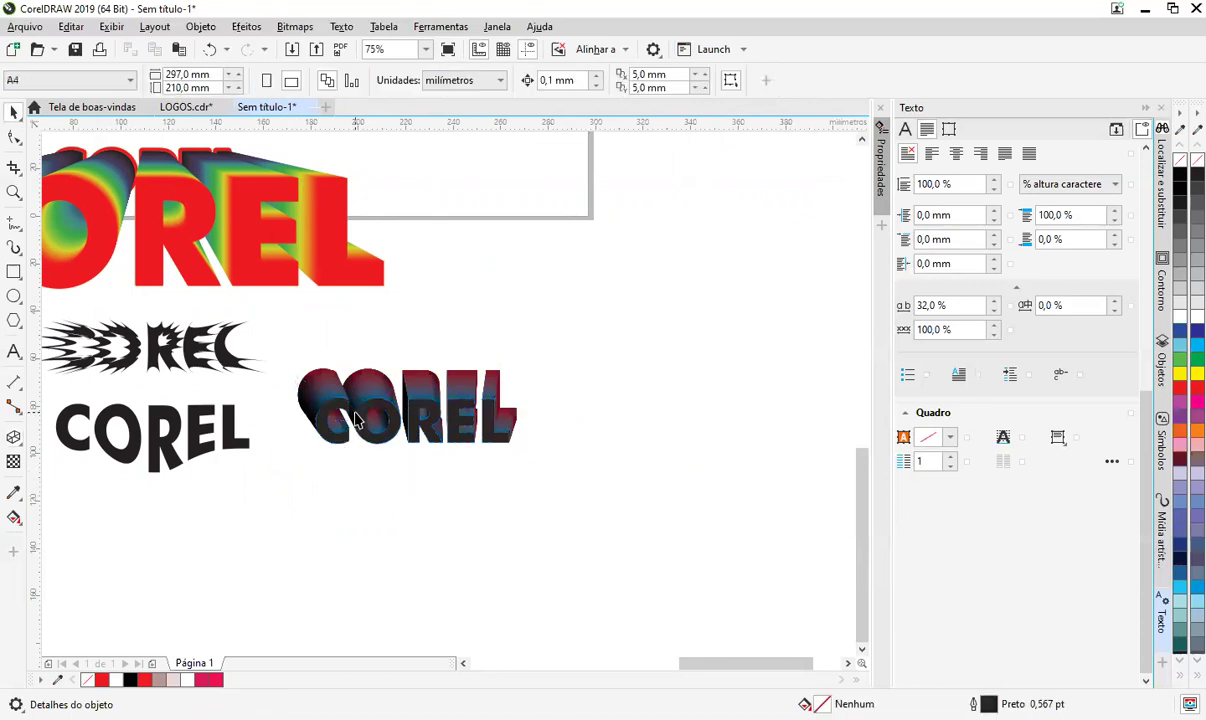
# - Try to apply a drop shadow to the extruded COREL lettering
pyautogui.click(19, 446)
pyautogui.click(88, 440)
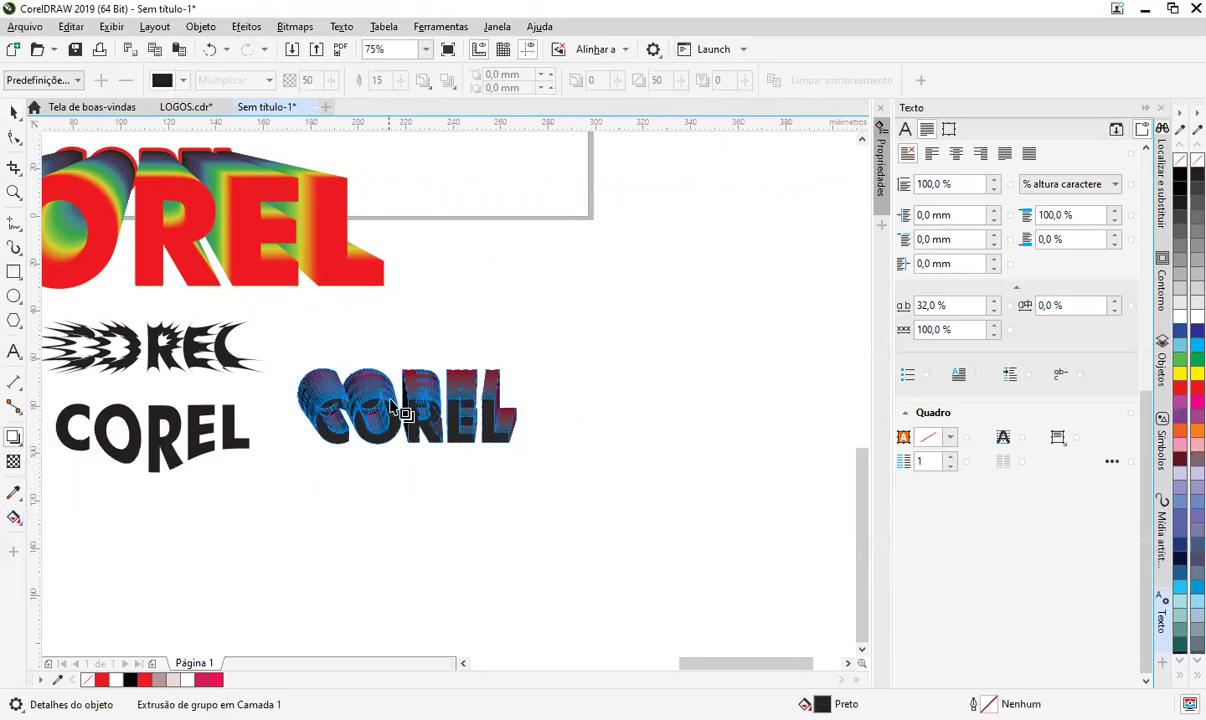
pyautogui.press('space')
pyautogui.click(606, 418)
pyautogui.click(446, 408)
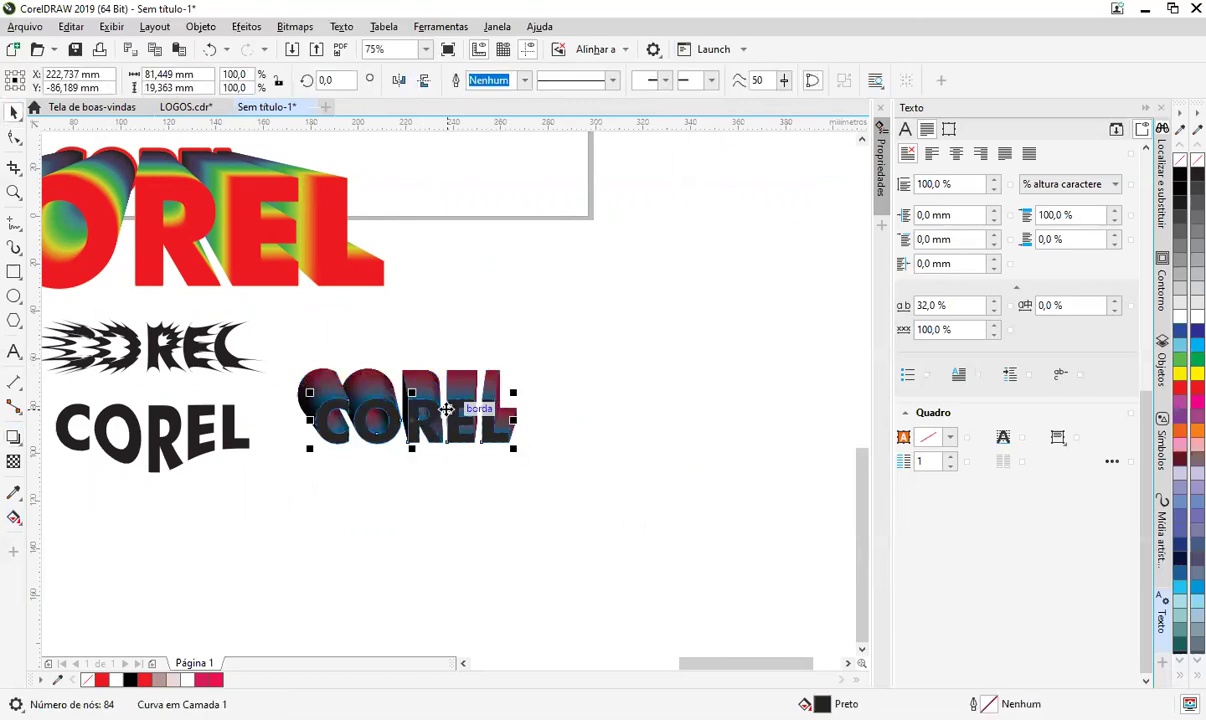
pyautogui.click(584, 354)
pyautogui.click(500, 377)
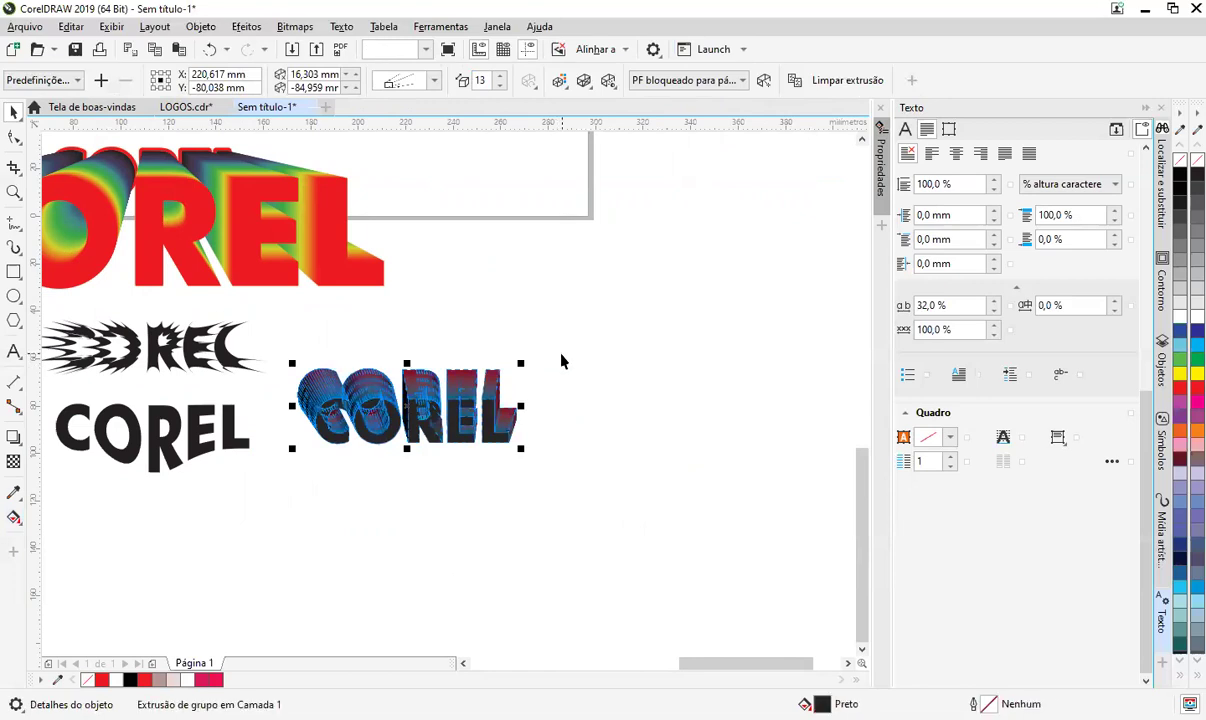
pyautogui.click(561, 361)
pyautogui.press('space')
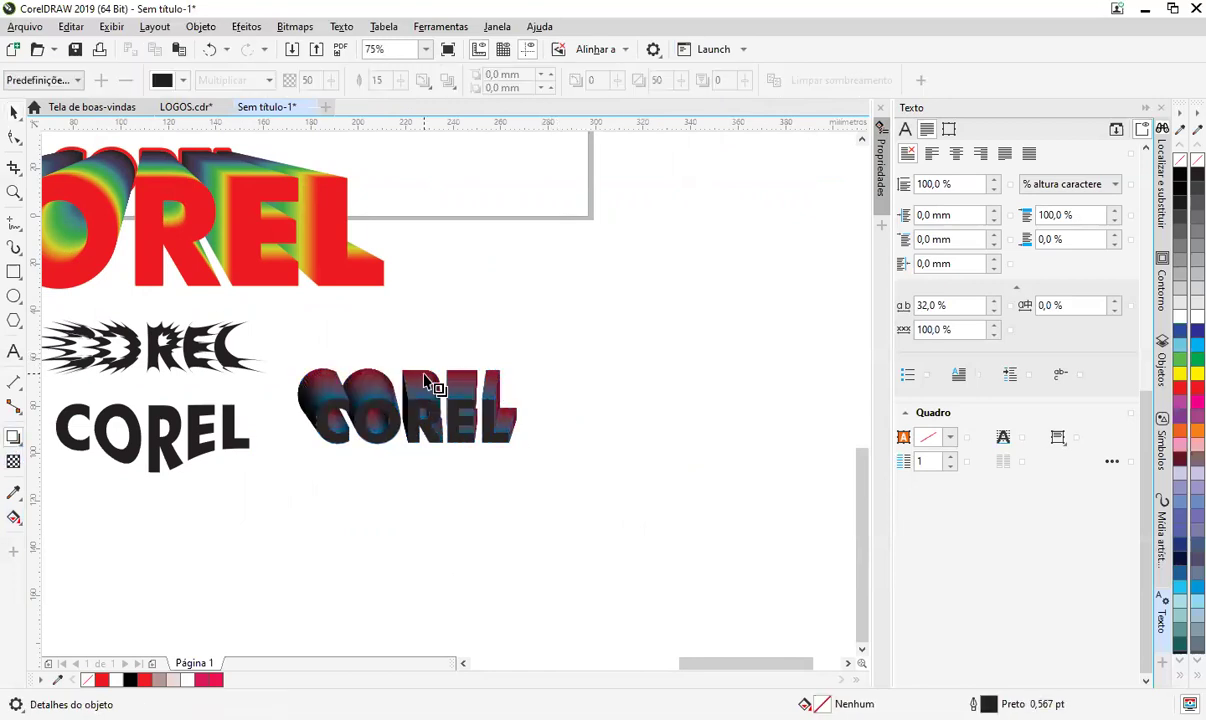
pyautogui.click(426, 382)
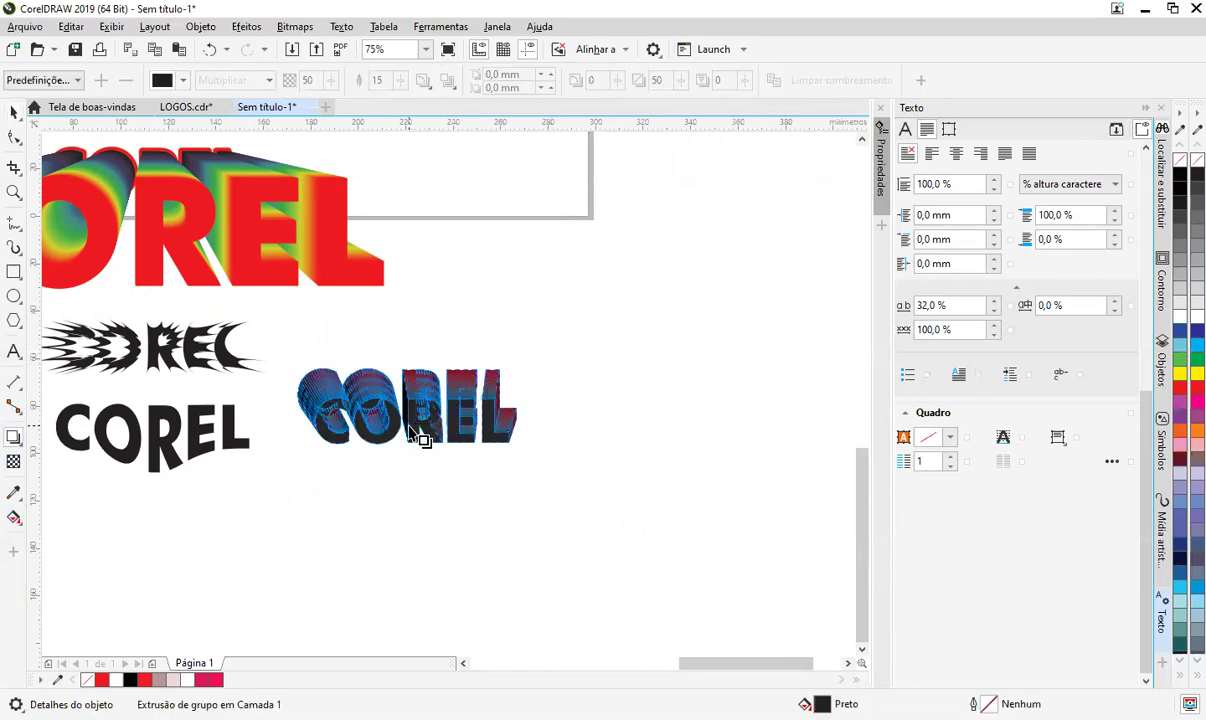
pyautogui.press('space')
pyautogui.click(561, 398)
# - Move the extruded COREL lettering directly beneath the enveloped COREL copy at the end of the column
pyautogui.scroll(-2, 561, 398)
pyautogui.moveTo(460, 402); pyautogui.dragTo(323, 459)
pyautogui.click(446, 527)
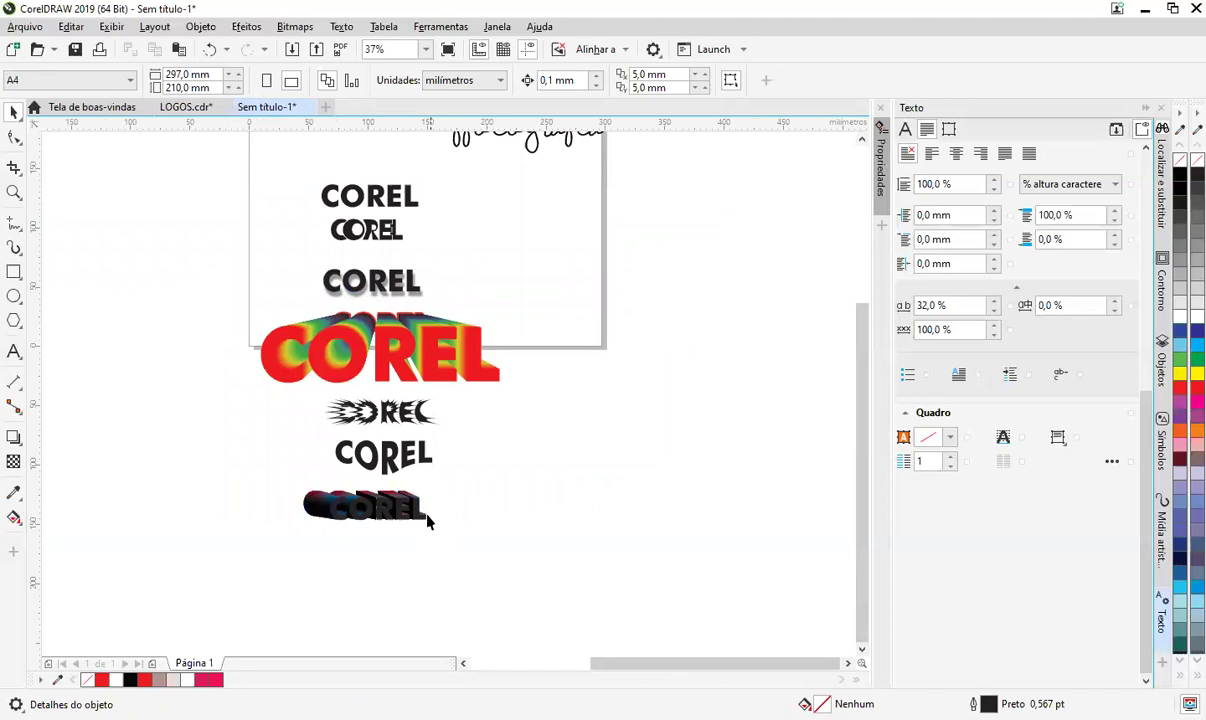
pyautogui.click(365, 519)
pyautogui.moveTo(365, 519); pyautogui.dragTo(437, 494)
pyautogui.click(514, 525)
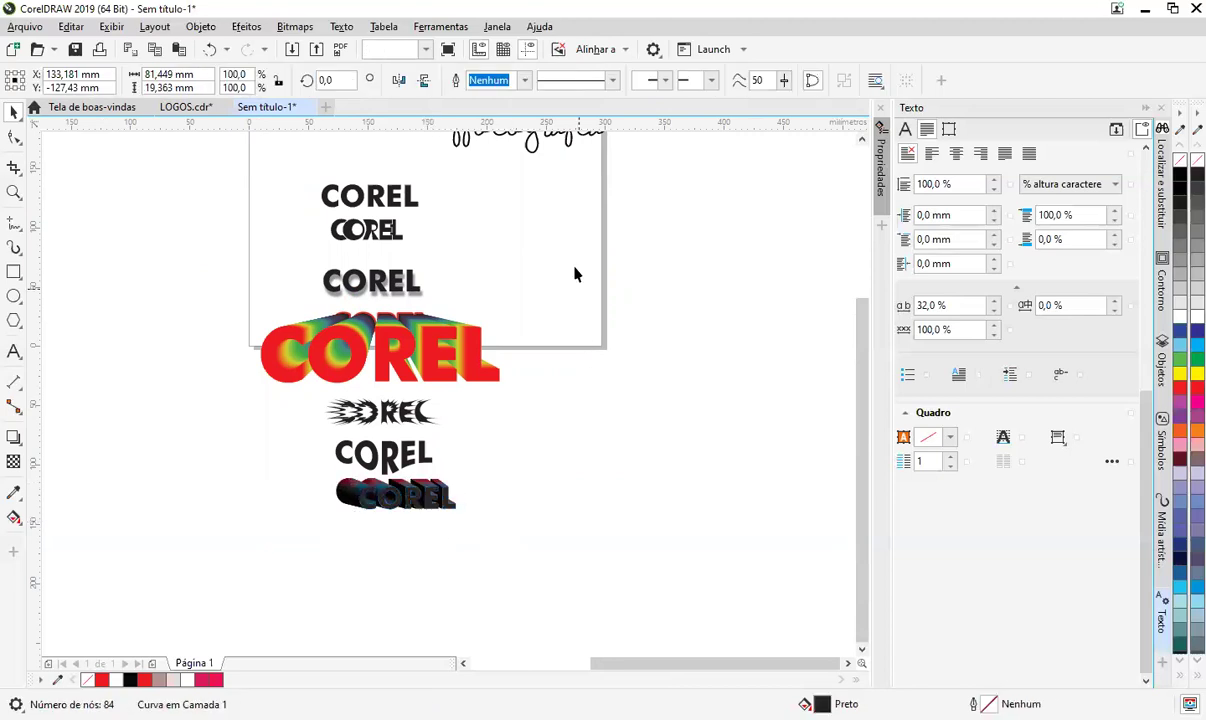
# - Move the ffotografia script text above the COREL column and bring the two small Foto samples down just above it
pyautogui.click(756, 355)
pyautogui.scroll(2, 756, 355)
pyautogui.moveTo(432, 292); pyautogui.dragTo(296, 300)
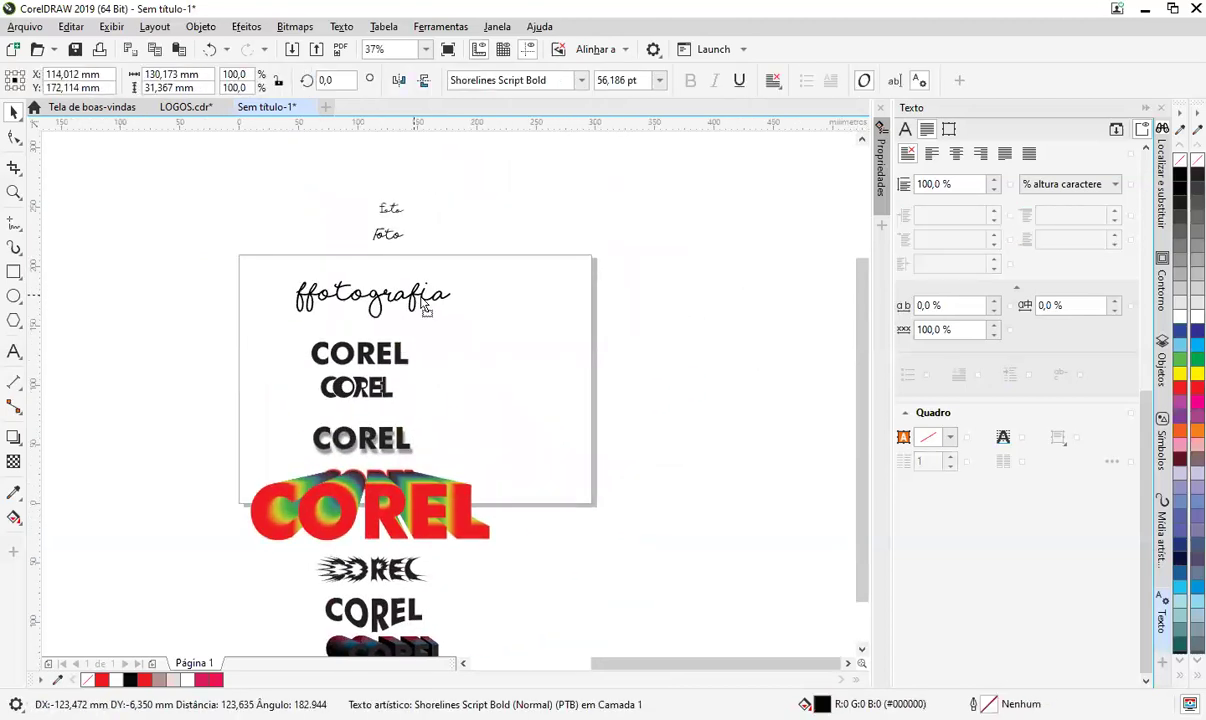
pyautogui.moveTo(418, 196); pyautogui.dragTo(388, 270)
pyautogui.click(412, 218)
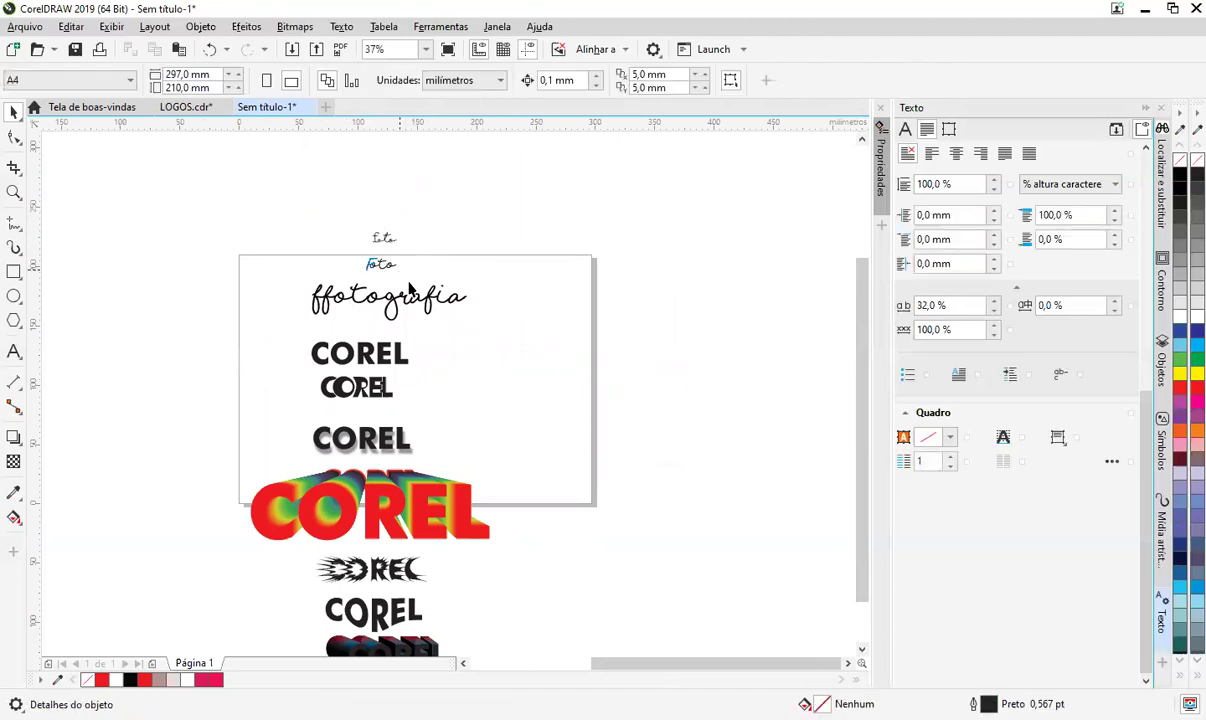
# - Shift the ffotografia script text about 23 mm to the left so it sits centred over the COREL column
pyautogui.moveTo(471, 381); pyautogui.dragTo(576, 270)
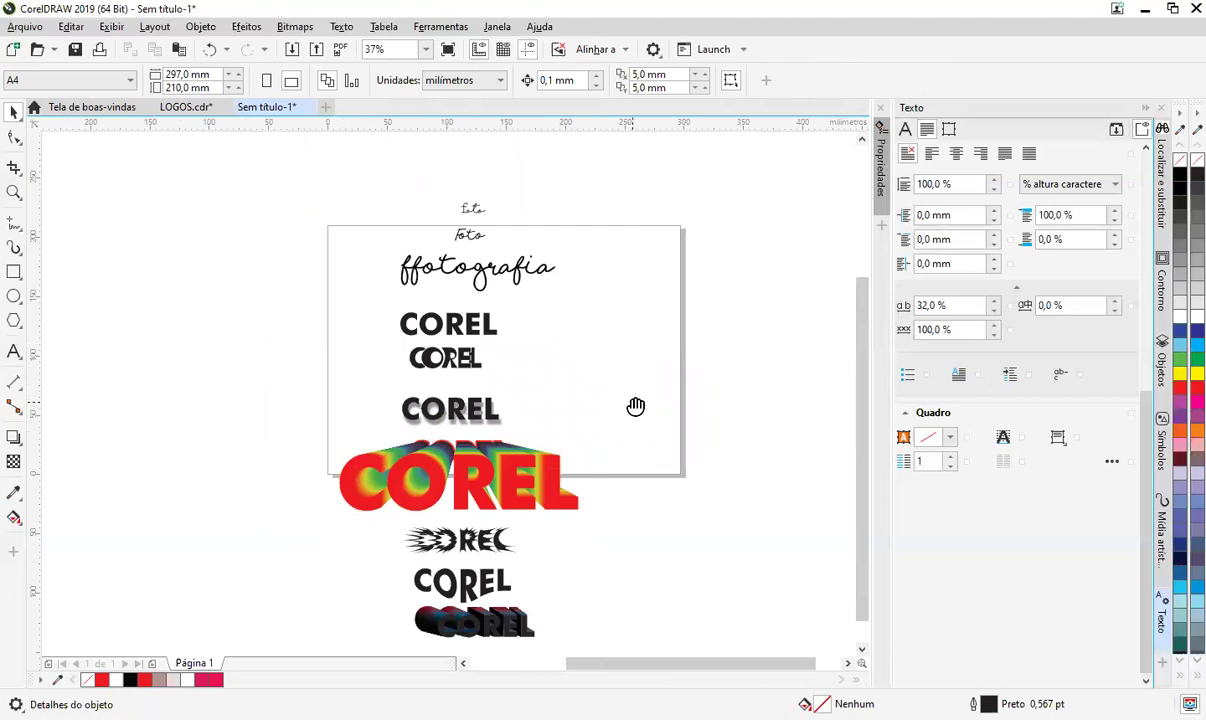
pyautogui.moveTo(636, 406); pyautogui.dragTo(538, 448)
pyautogui.moveTo(646, 252); pyautogui.dragTo(564, 306)
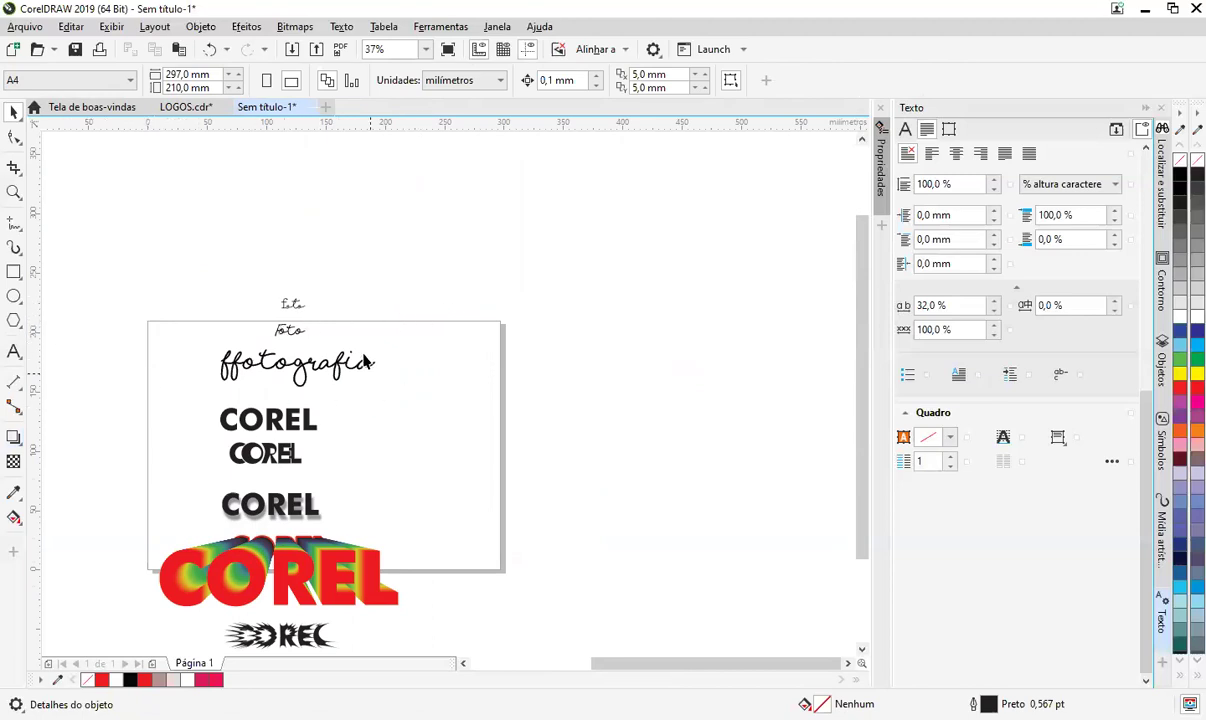
pyautogui.moveTo(419, 376); pyautogui.dragTo(639, 386)
pyautogui.click(430, 374)
pyautogui.moveTo(432, 374); pyautogui.dragTo(404, 378)
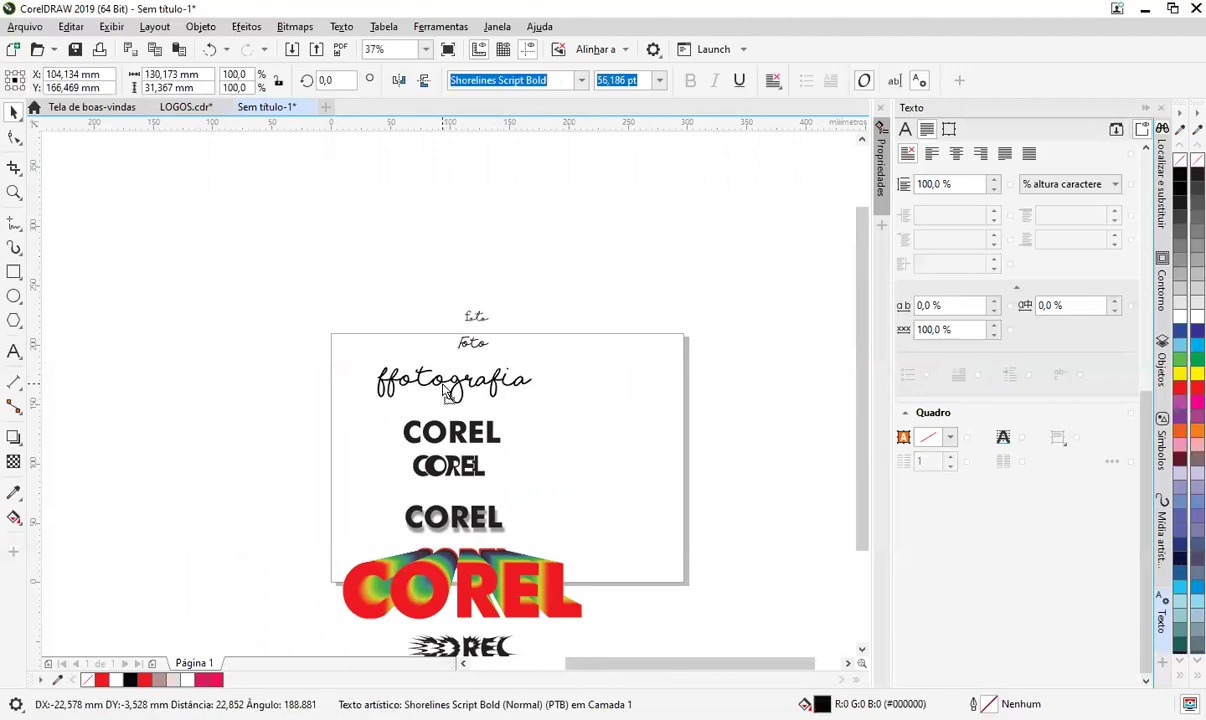
pyautogui.click(587, 385)
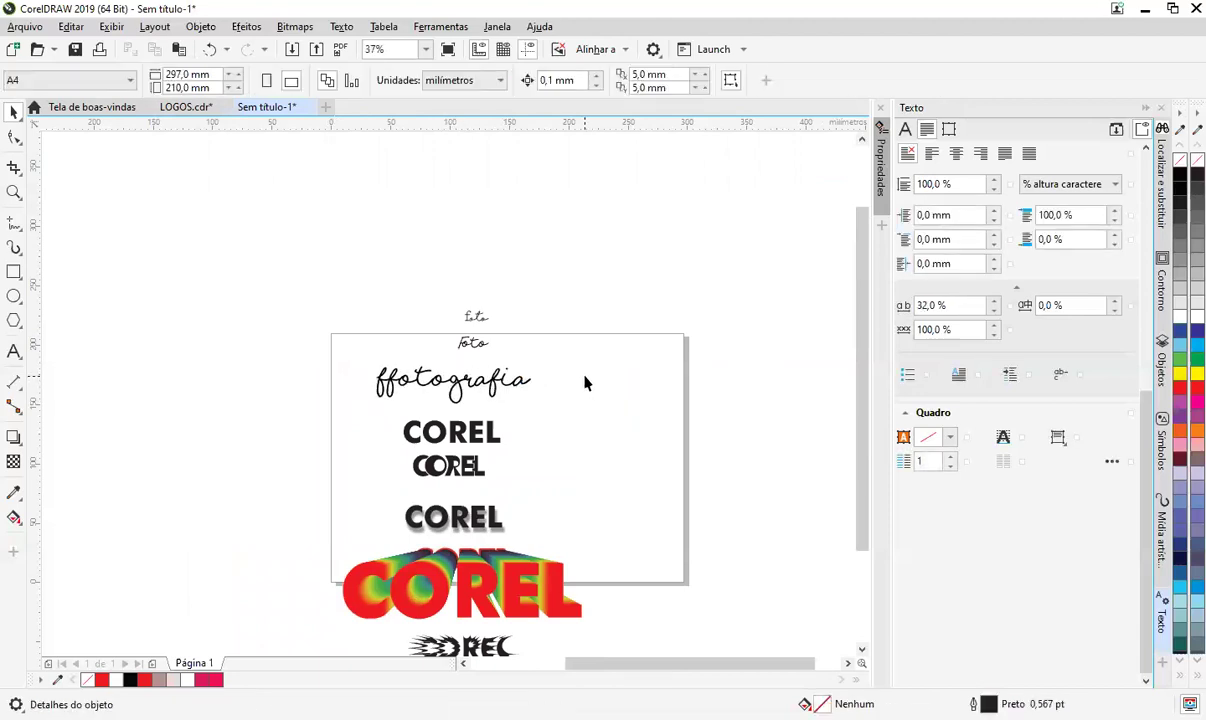